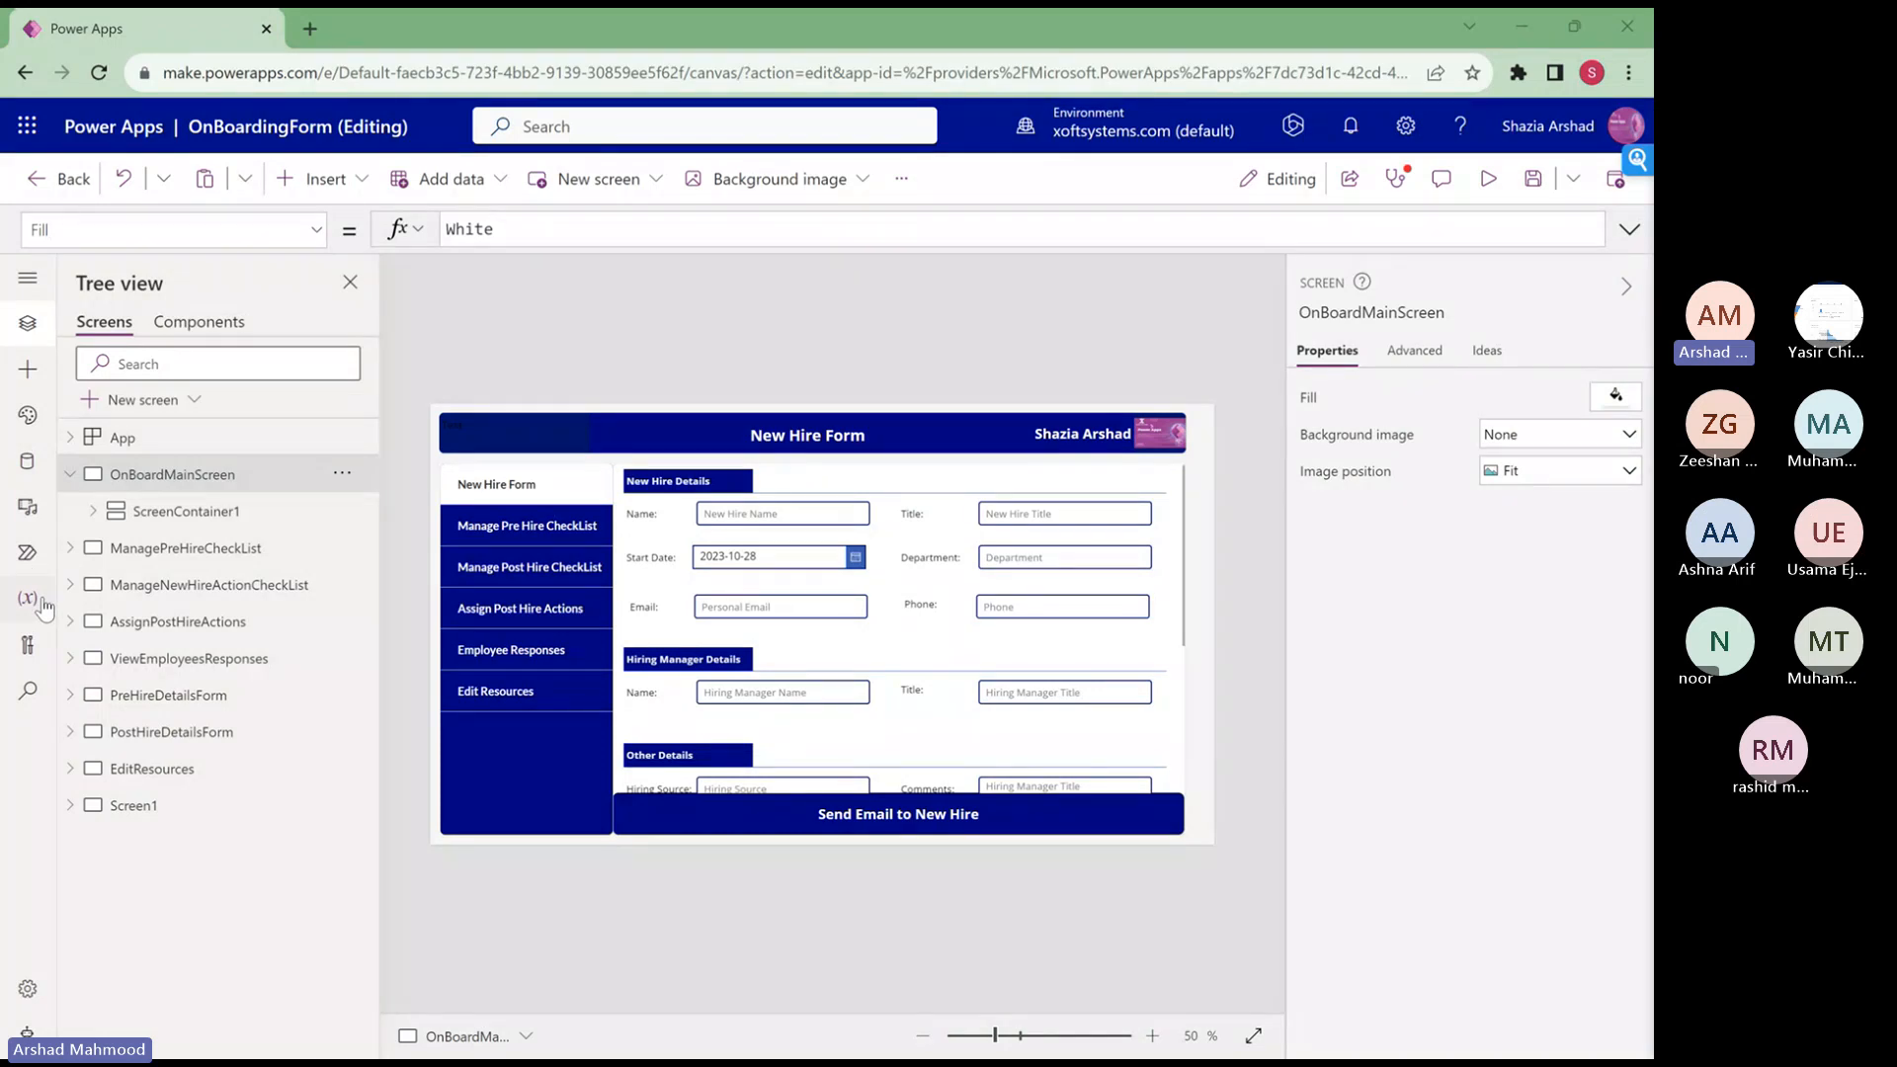
# - Try to leave the OnBoardingForm editor without saving its changes
pyautogui.click(37, 180)
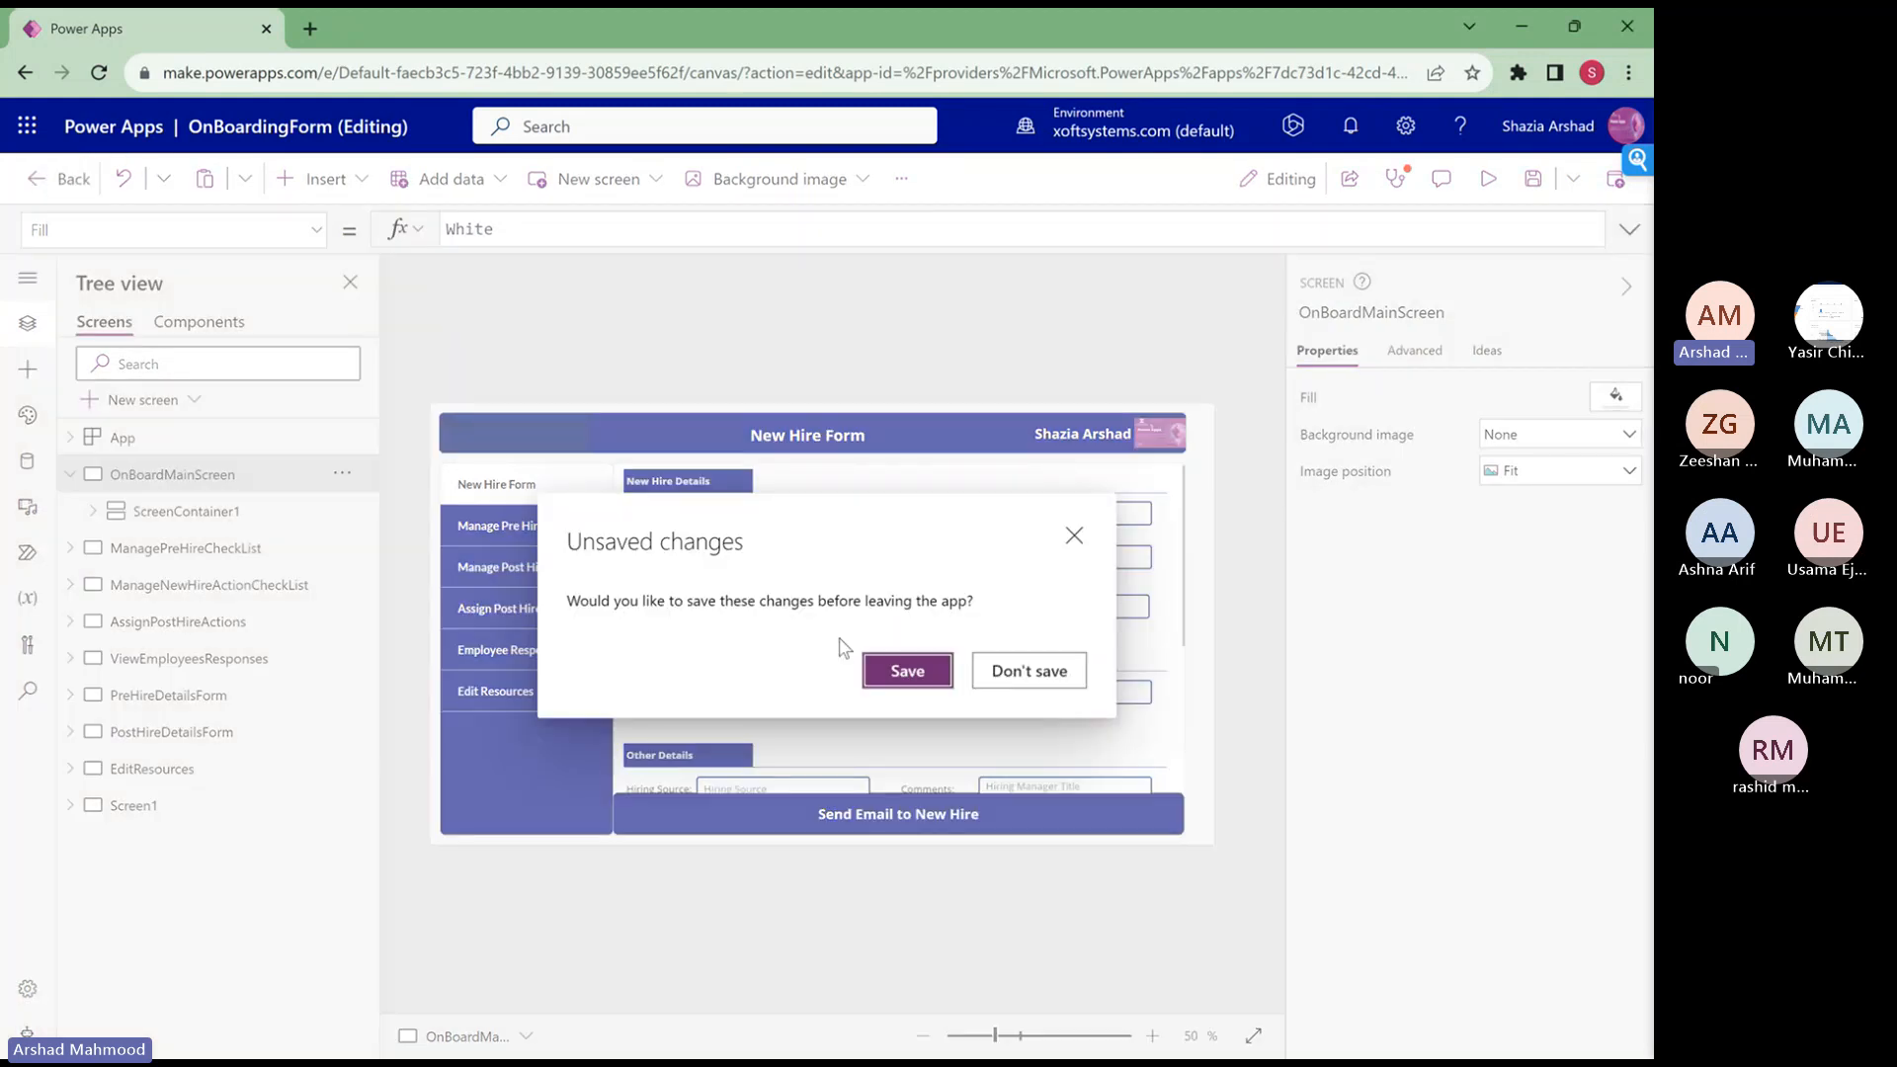
pyautogui.click(1034, 688)
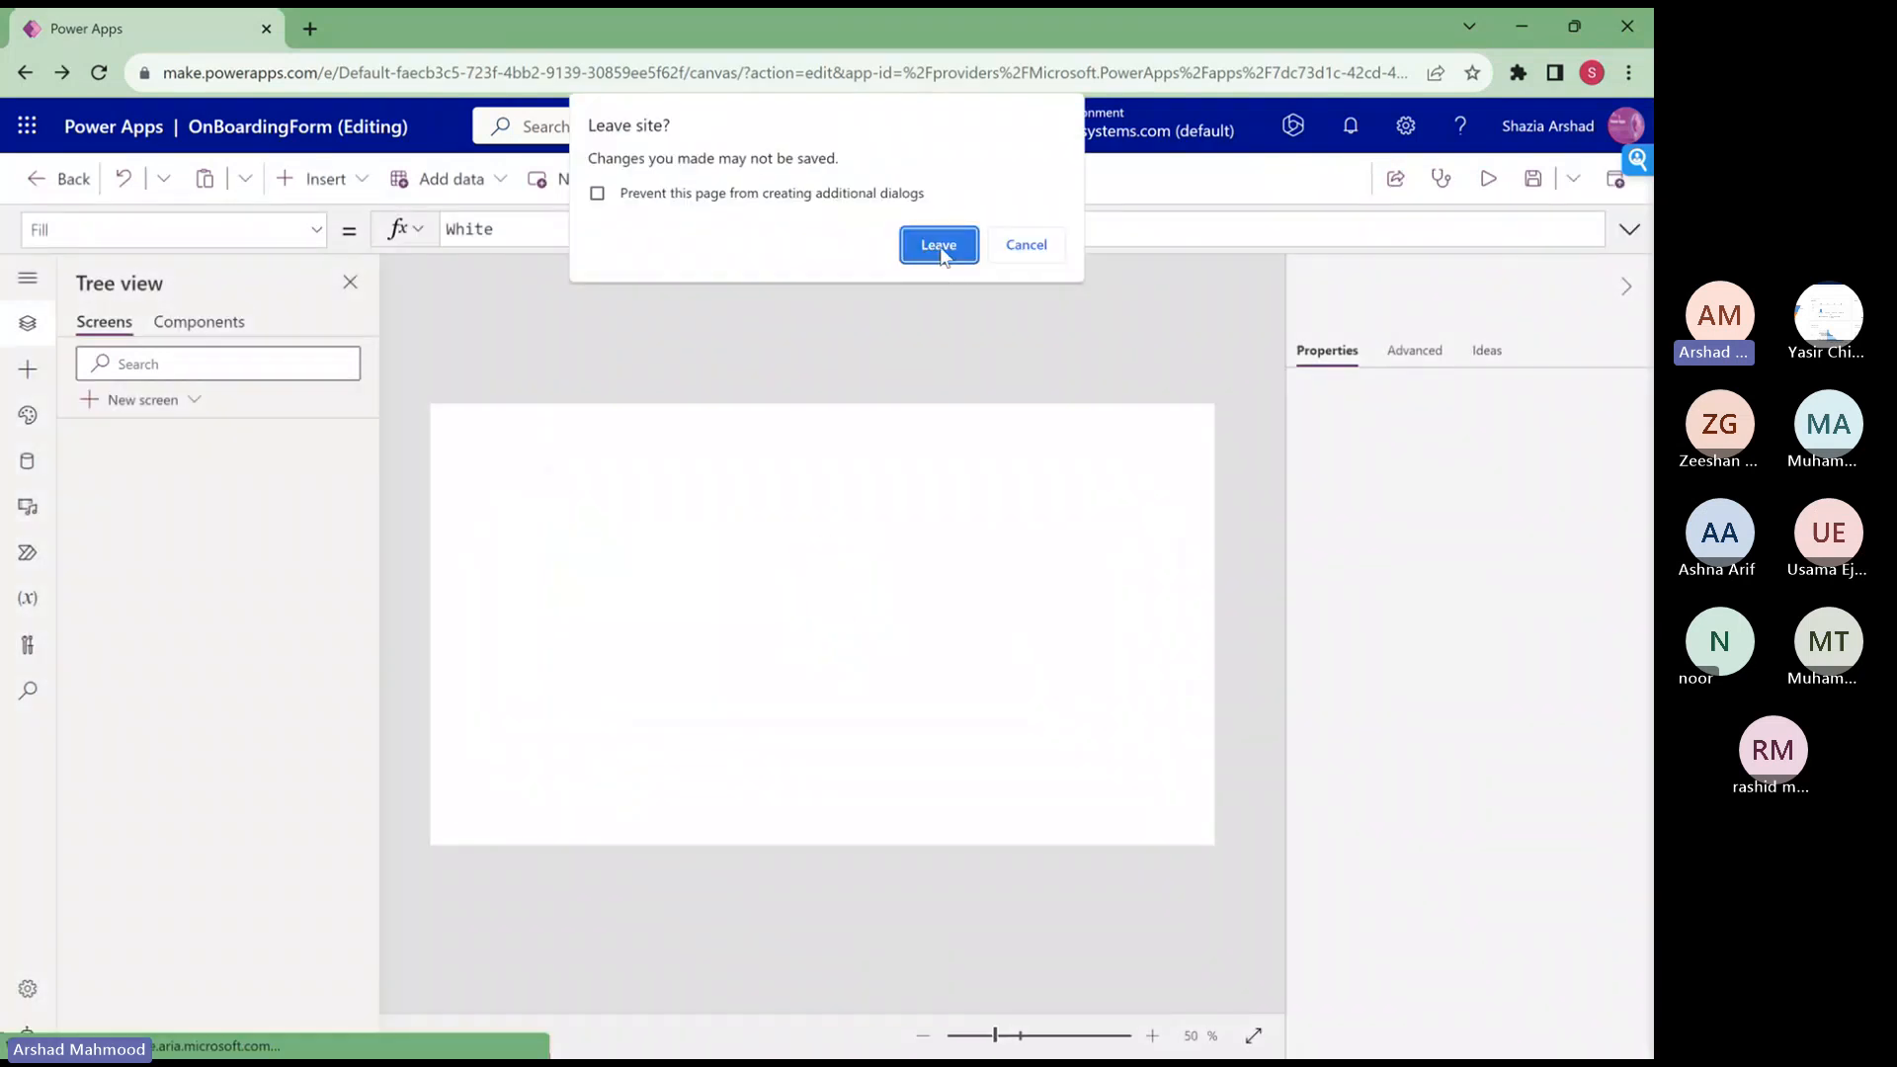
pyautogui.click(938, 246)
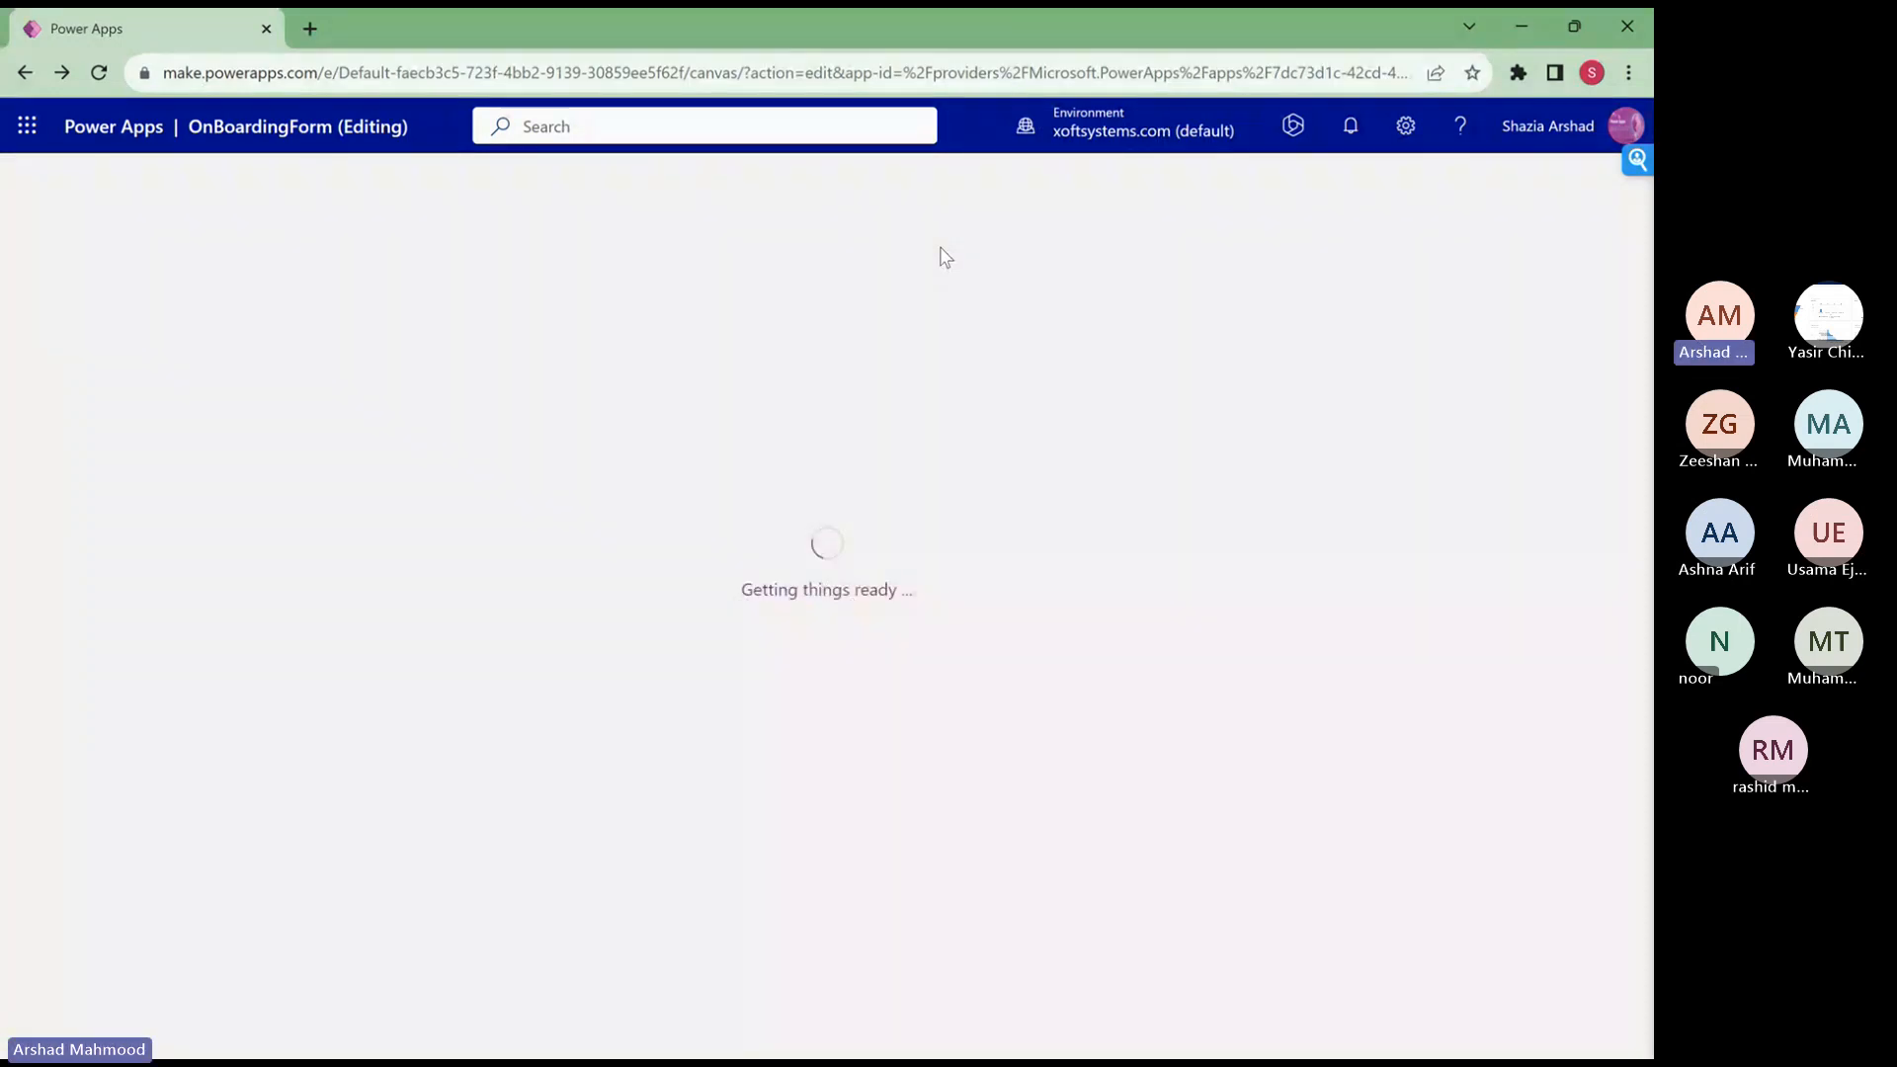
pyautogui.click(939, 246)
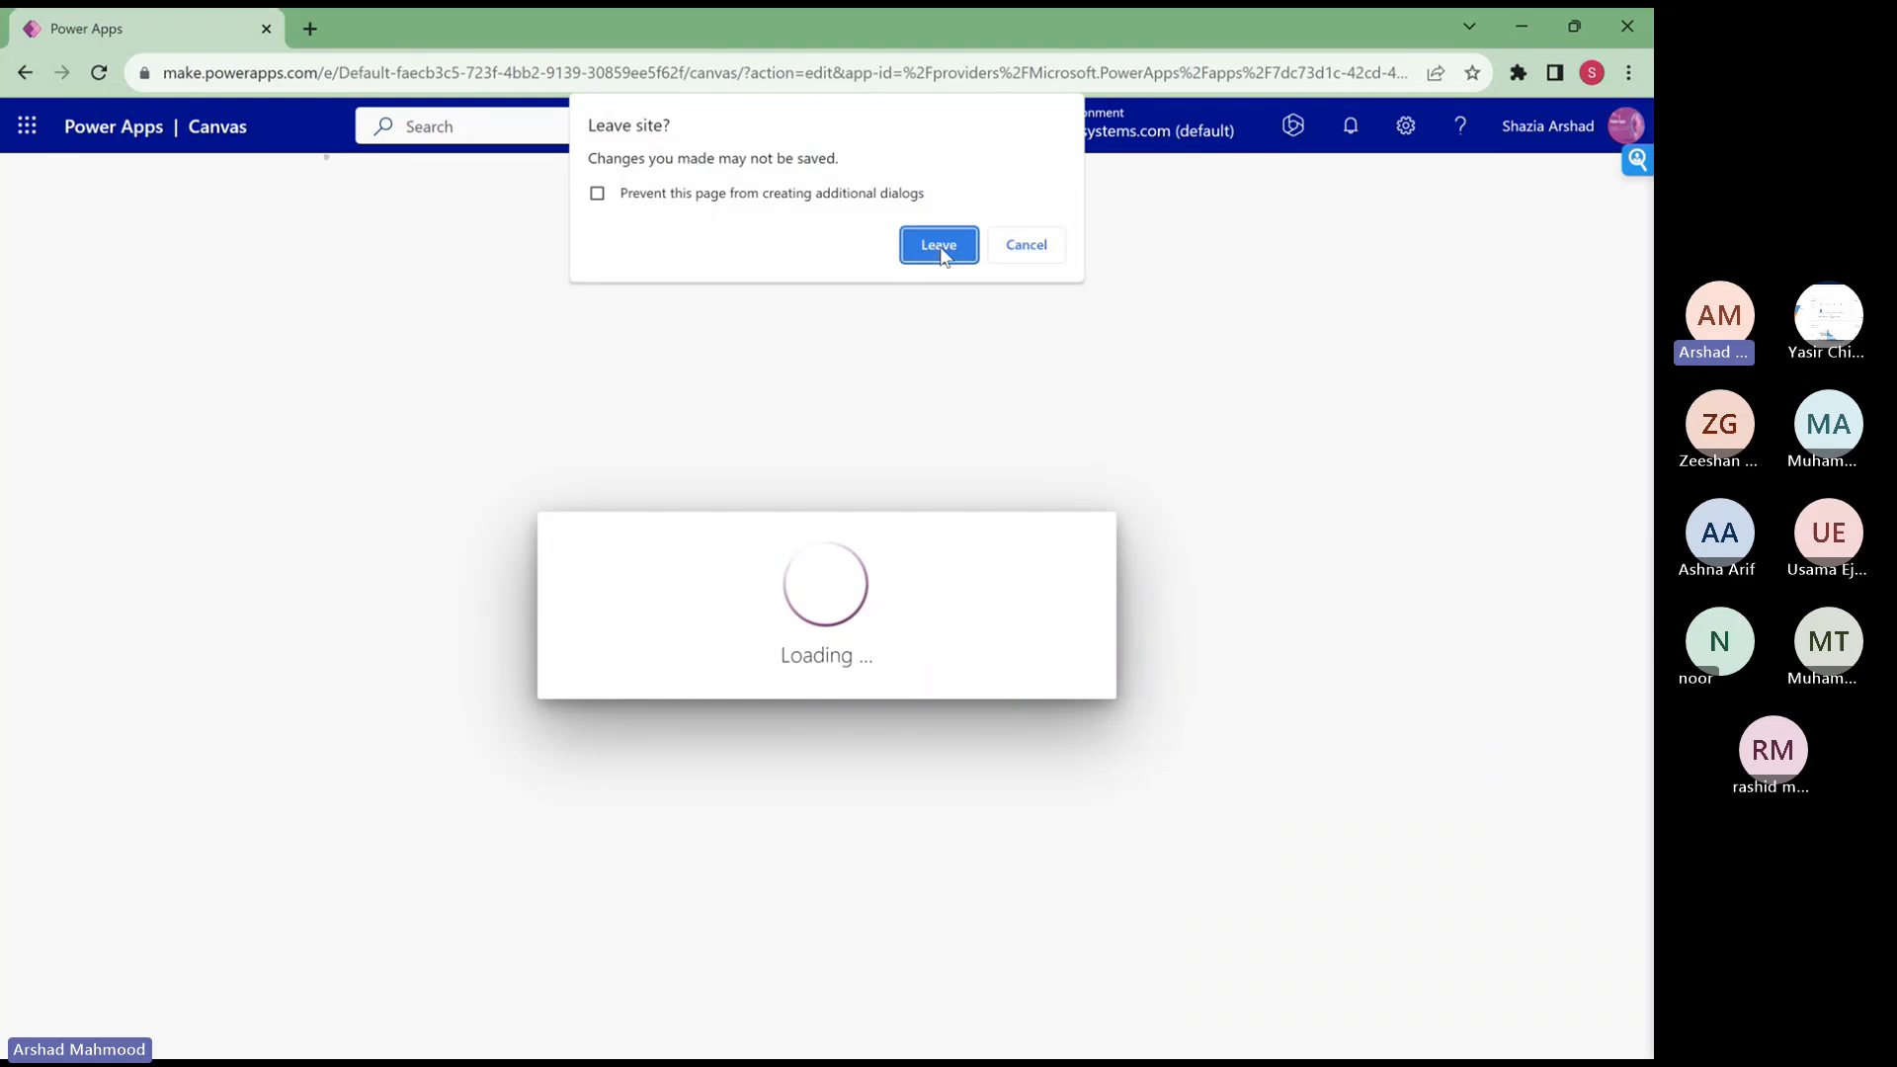
pyautogui.click(938, 246)
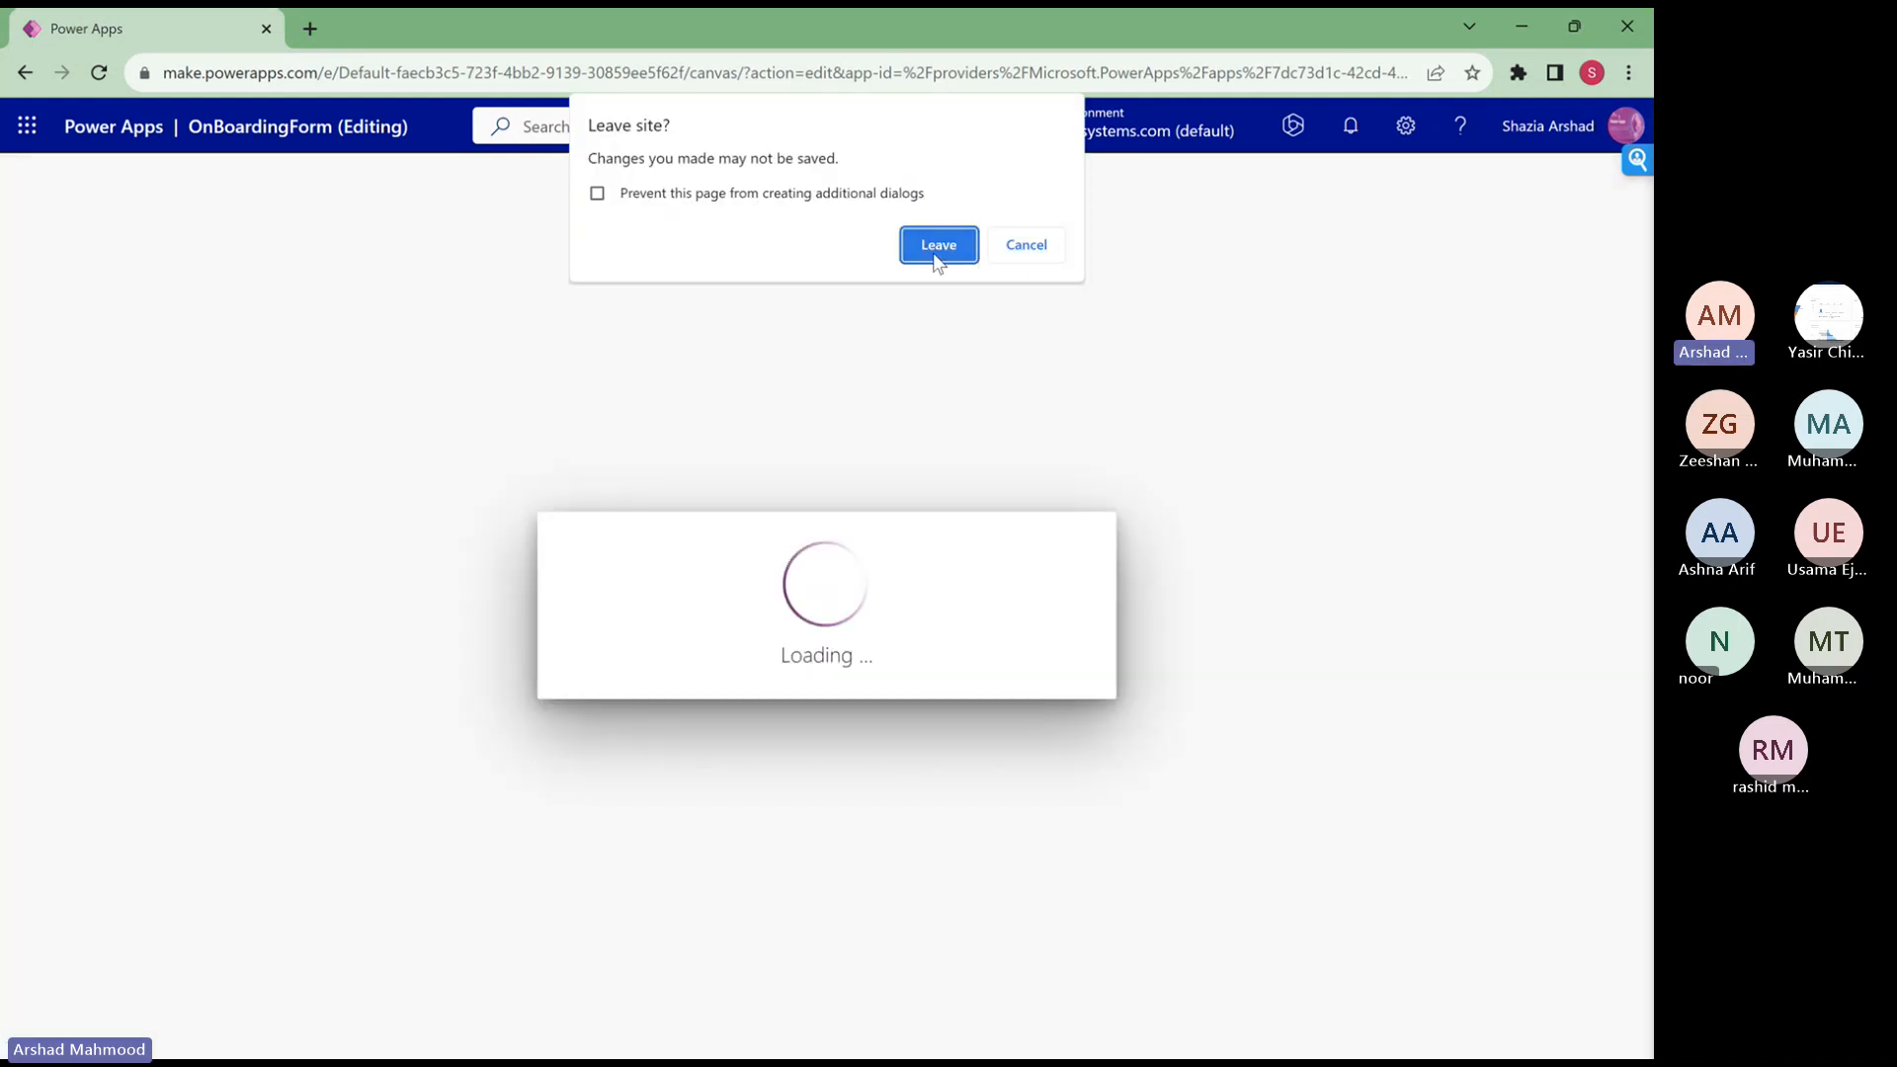
pyautogui.click(938, 255)
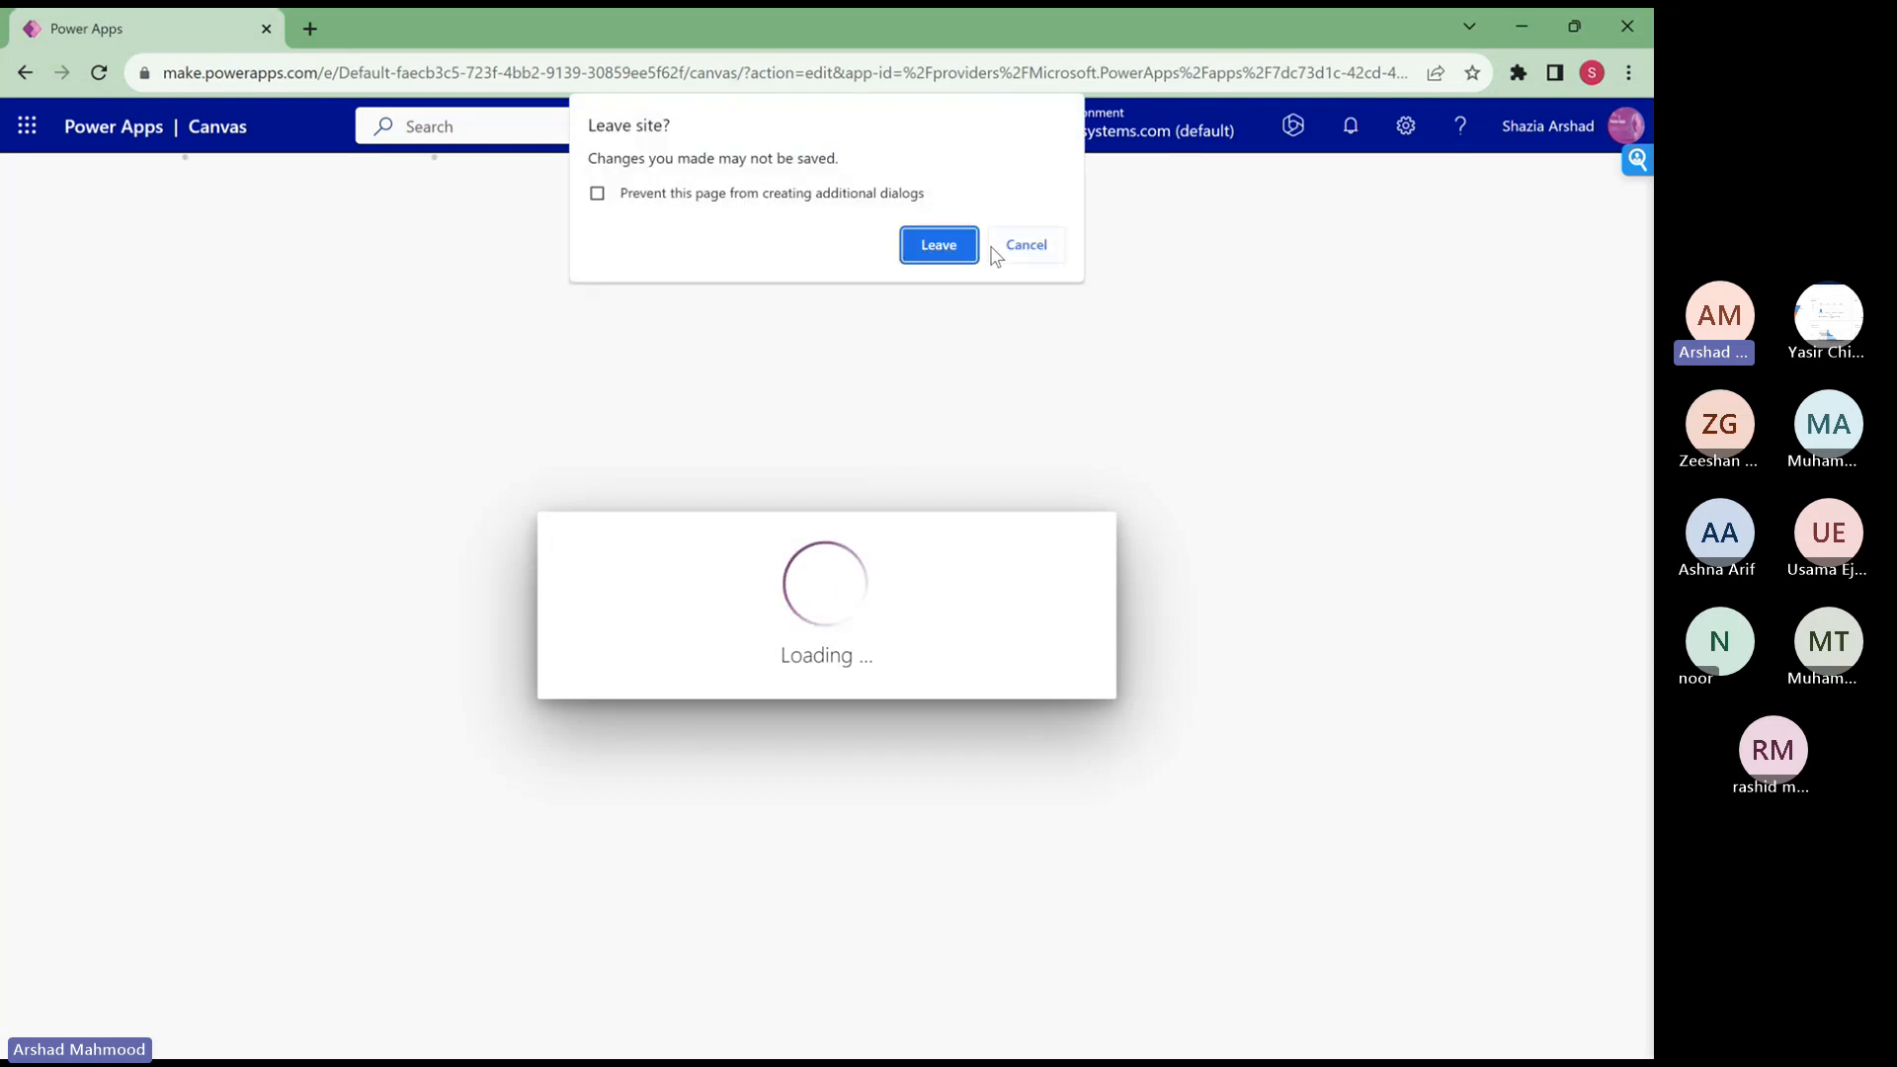
pyautogui.click(939, 245)
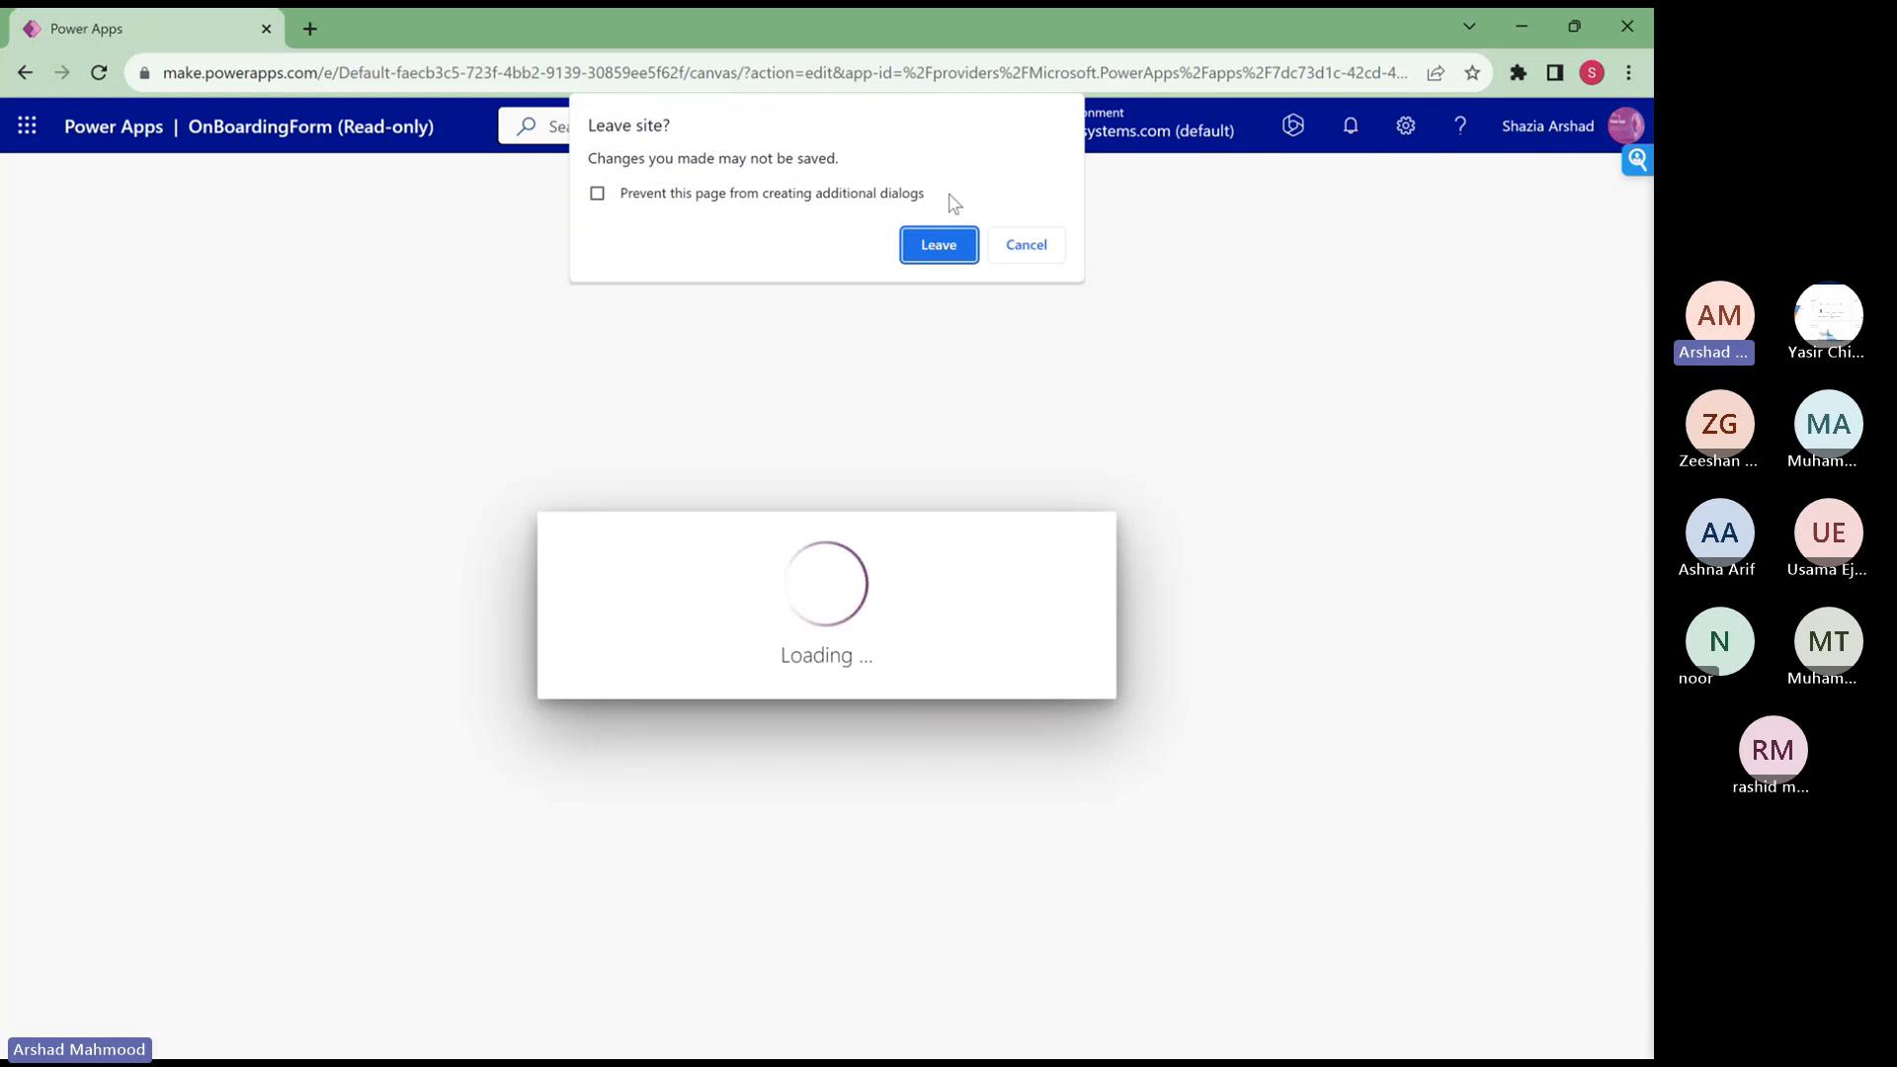
pyautogui.click(1051, 249)
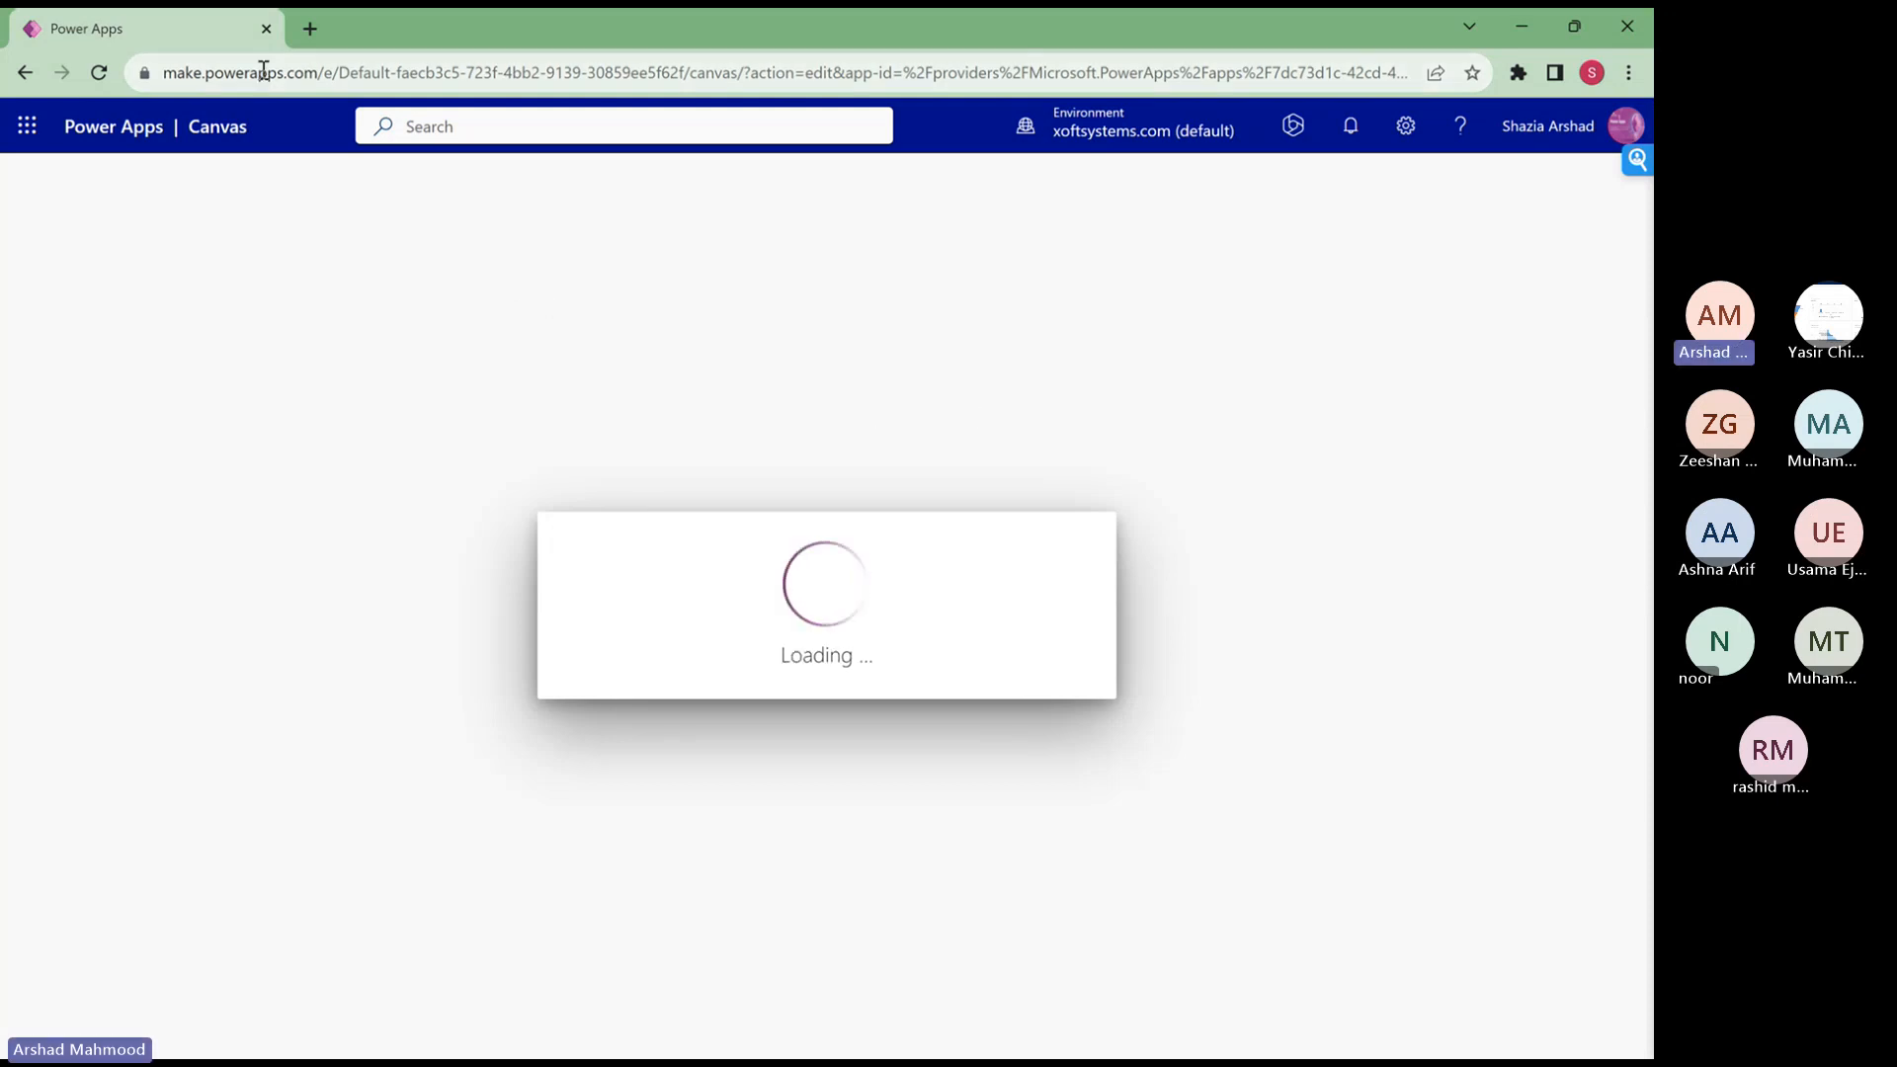
# - Duplicate the browser tab that holds the OnBoardingForm app
pyautogui.rightClick(197, 32)
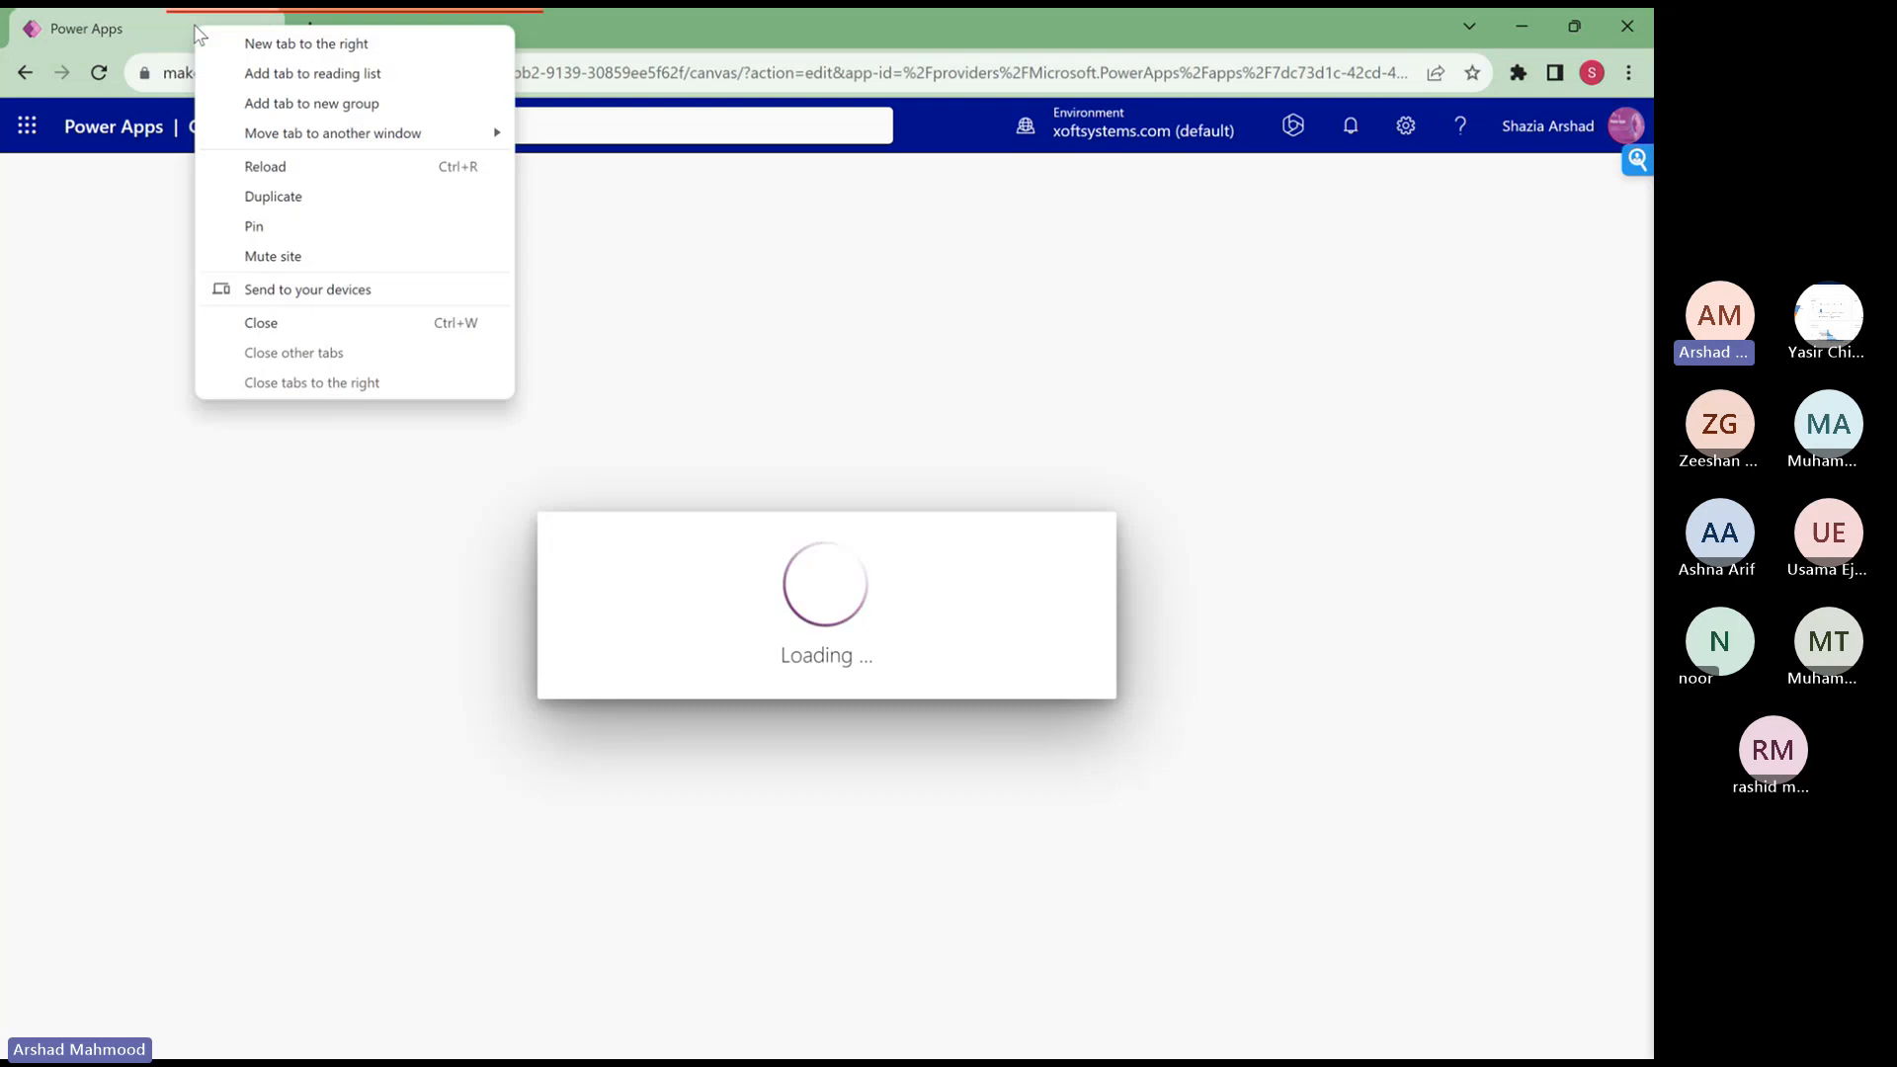
pyautogui.click(274, 199)
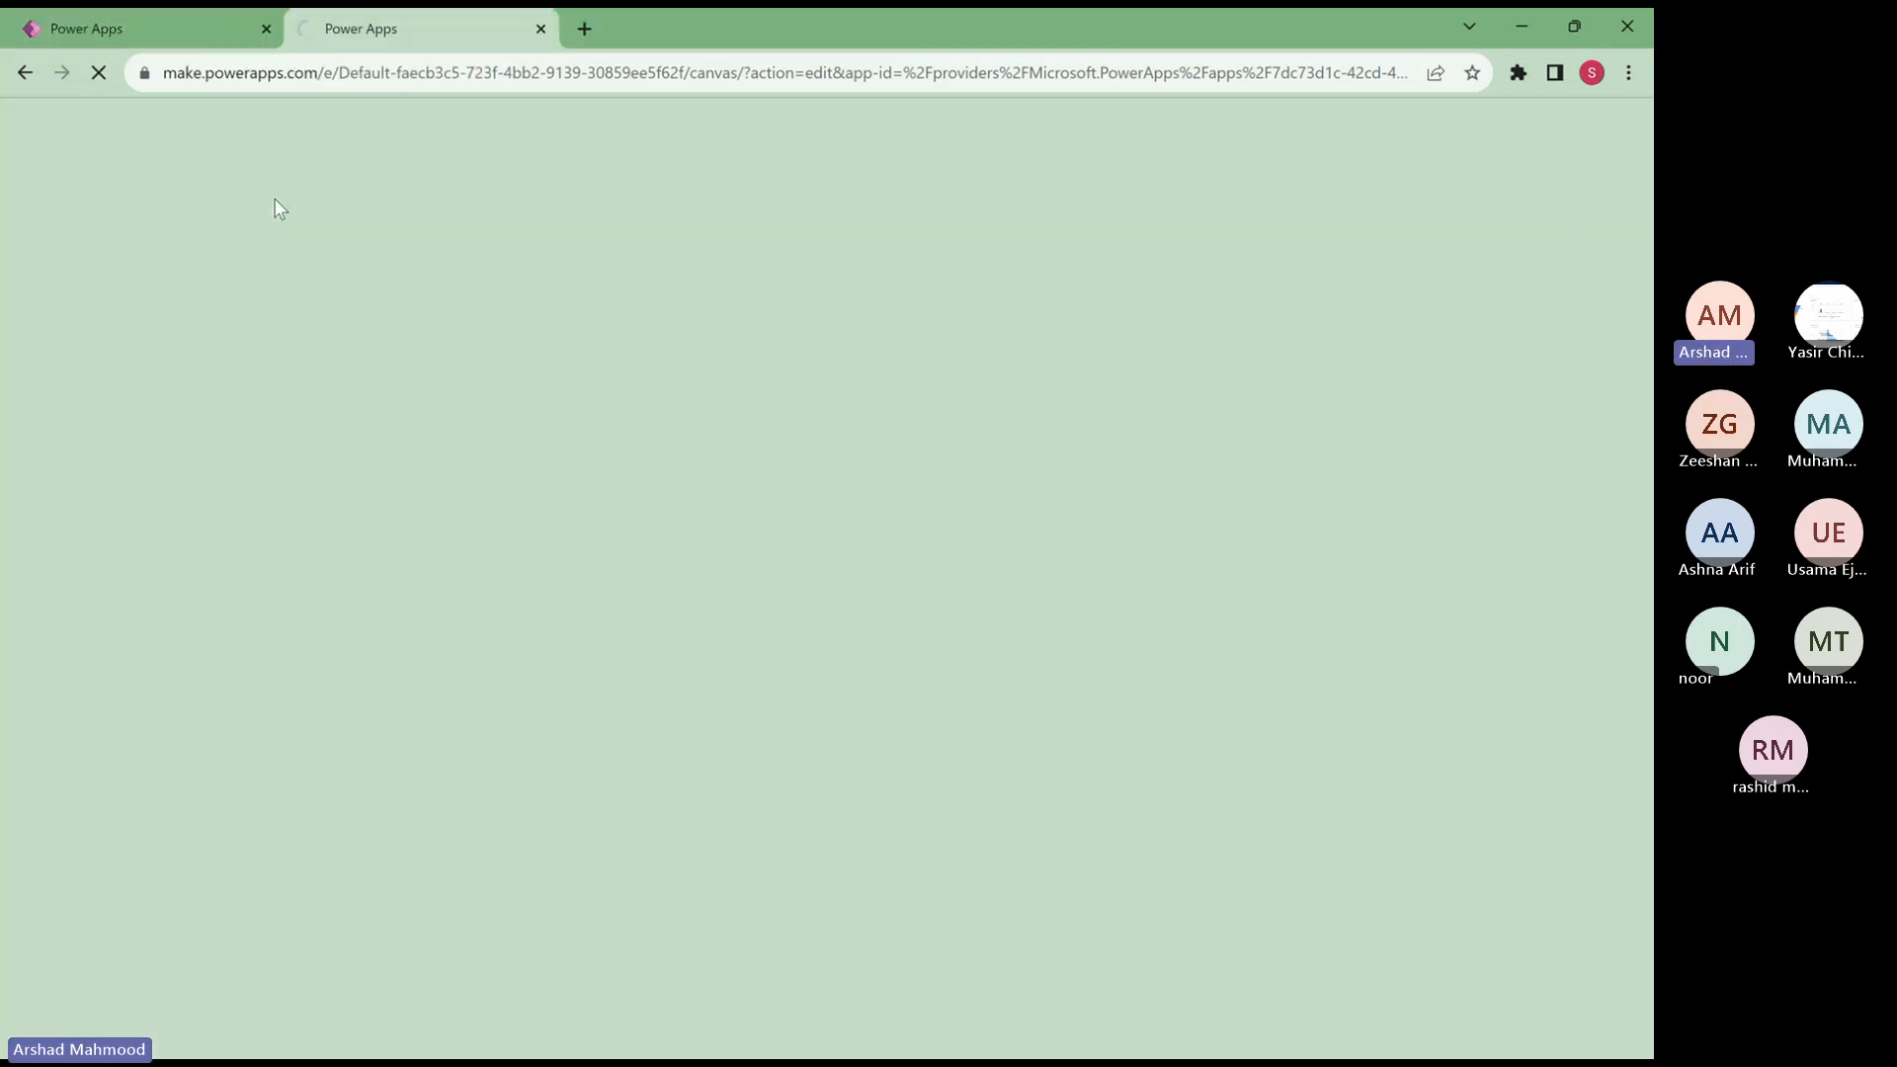
# - In the original tab, override the read-only lock on OnBoardingForm and save the app
pyautogui.click(183, 28)
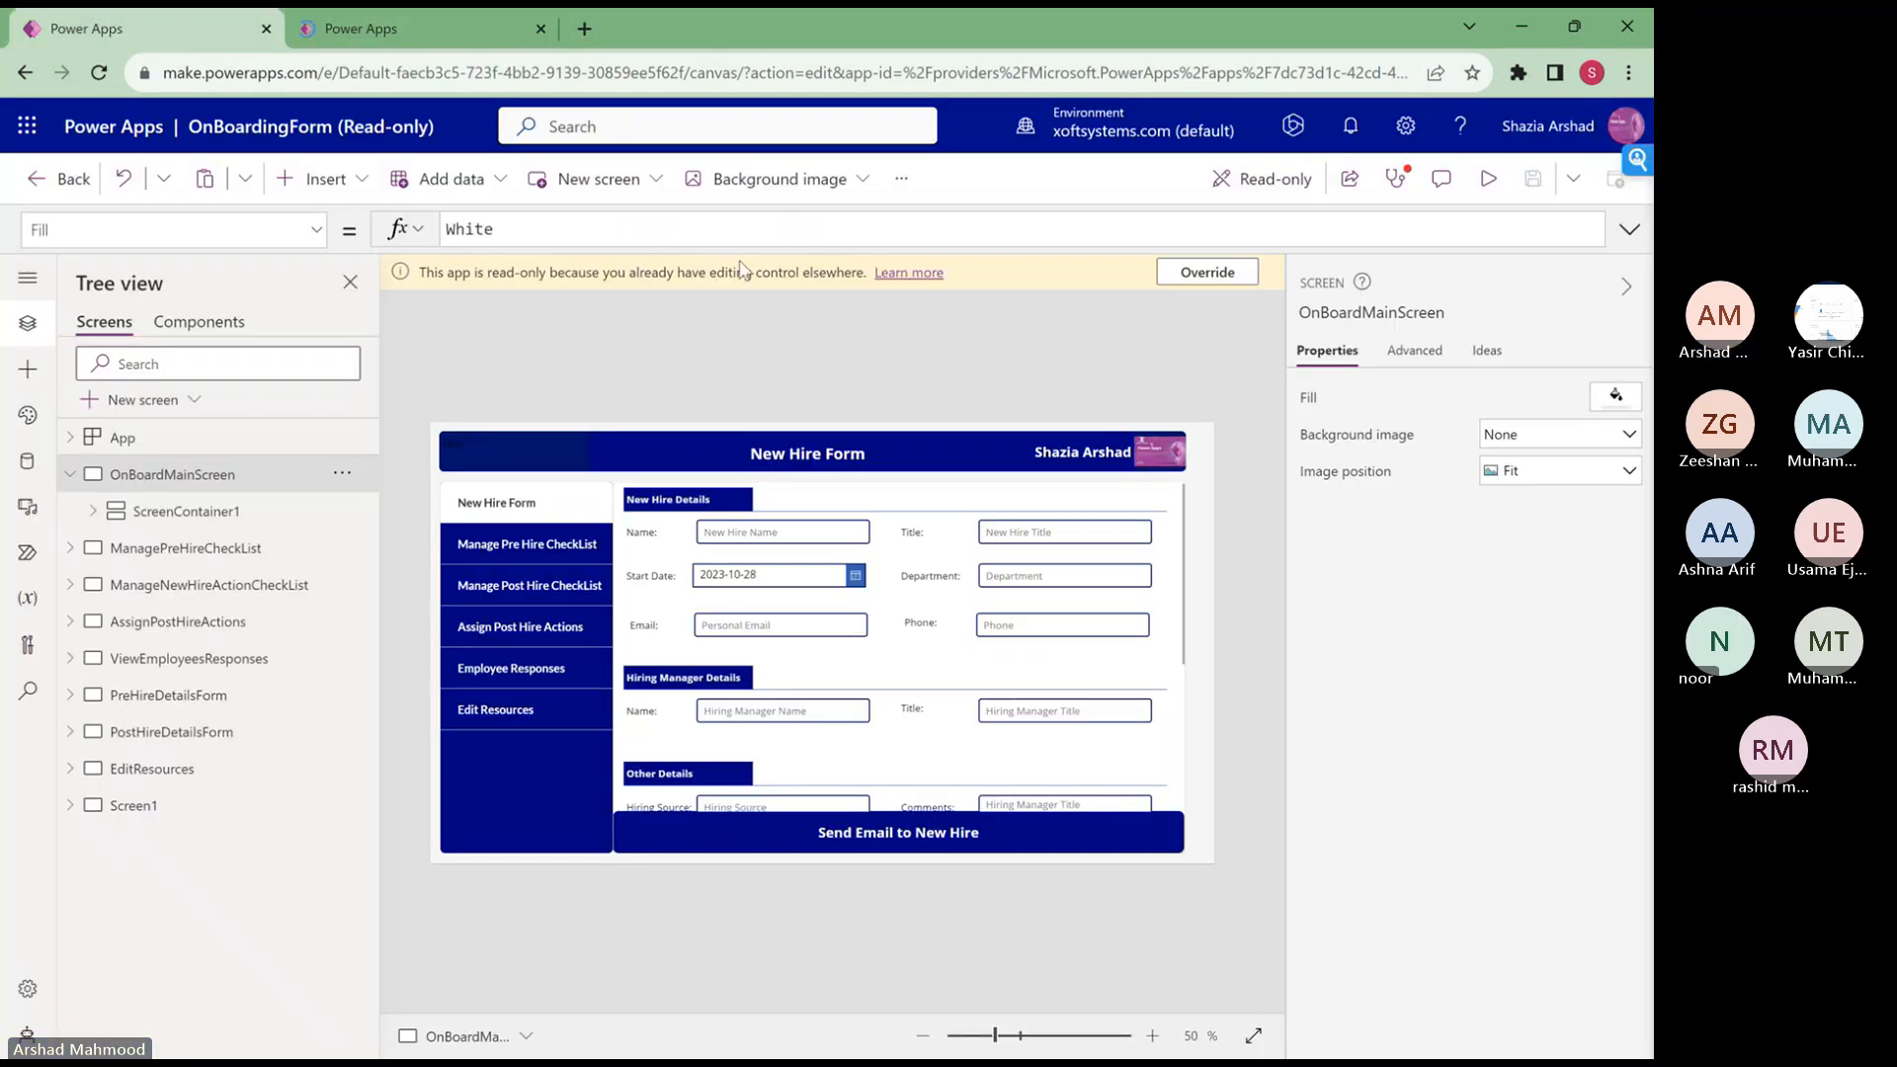
pyautogui.click(1189, 280)
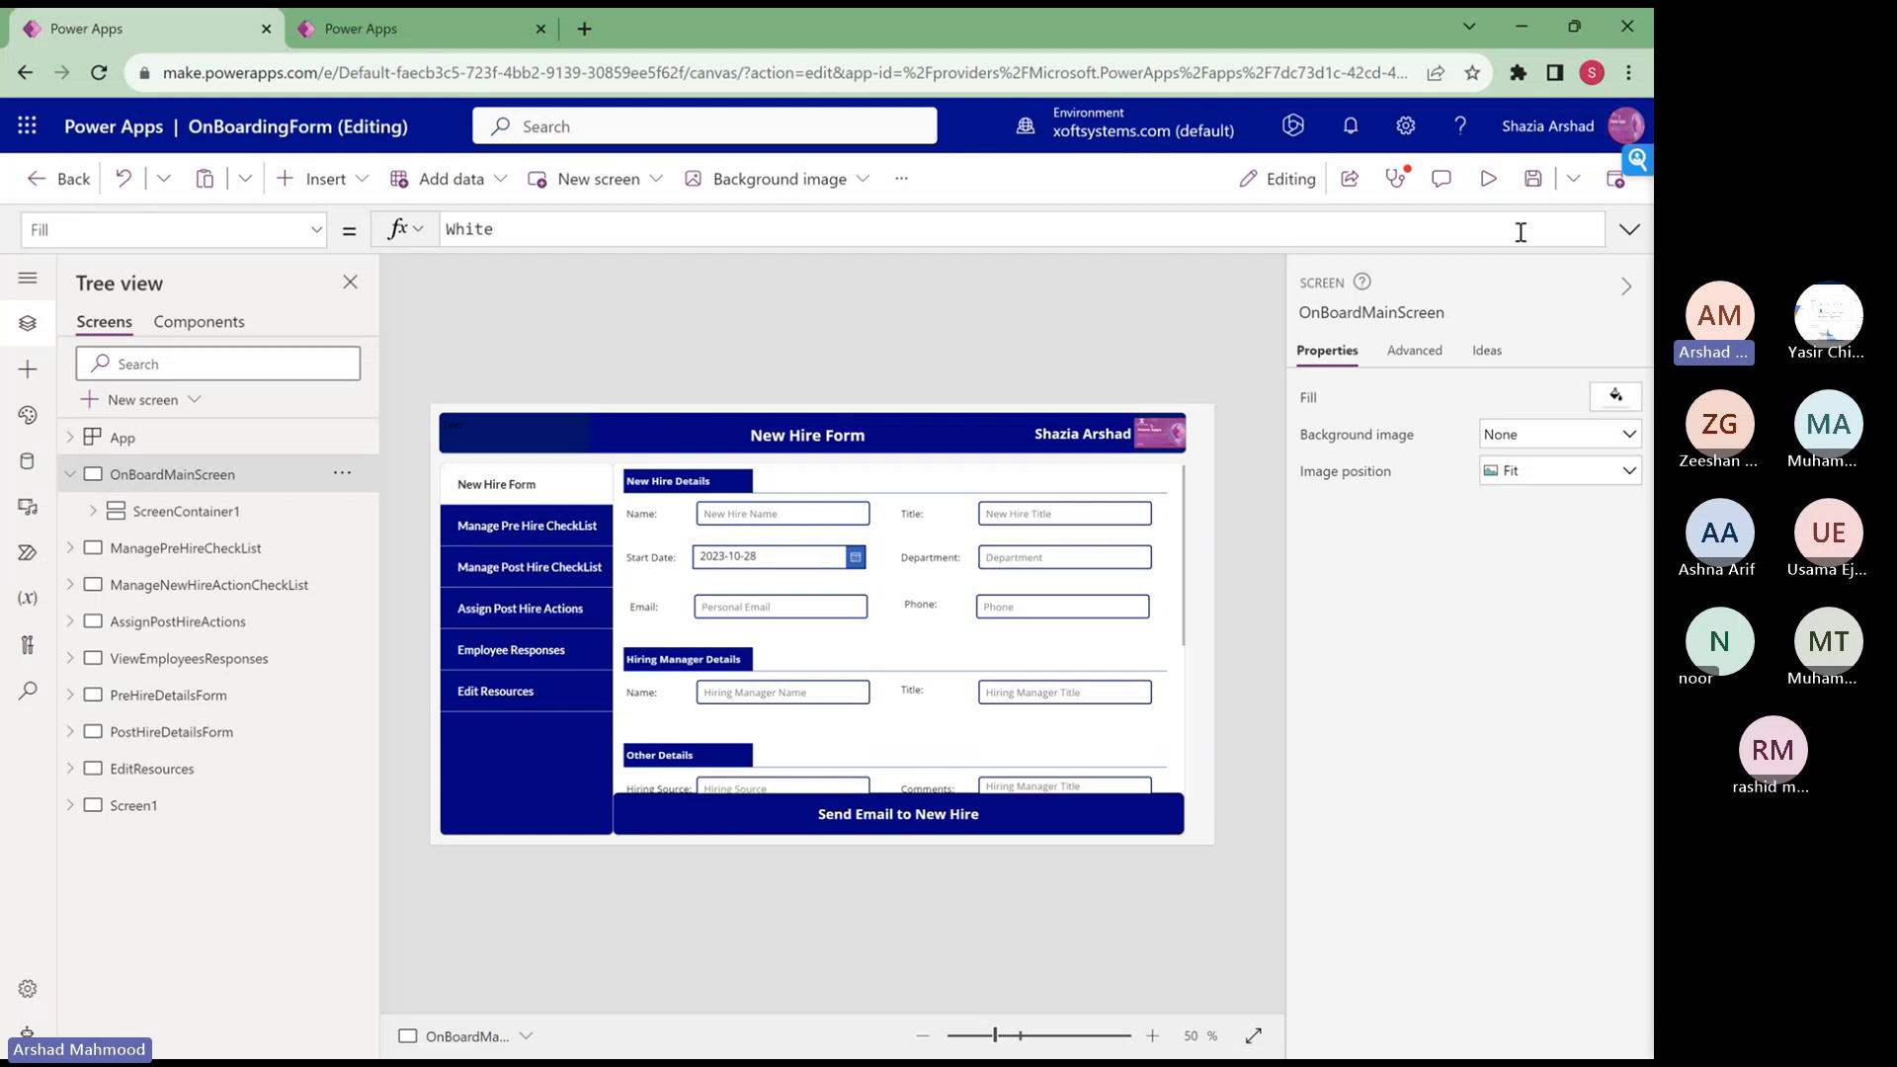
pyautogui.click(1533, 184)
# - Load the Power Apps home page in the duplicated tab using the address make.powerapps.com
pyautogui.click(394, 26)
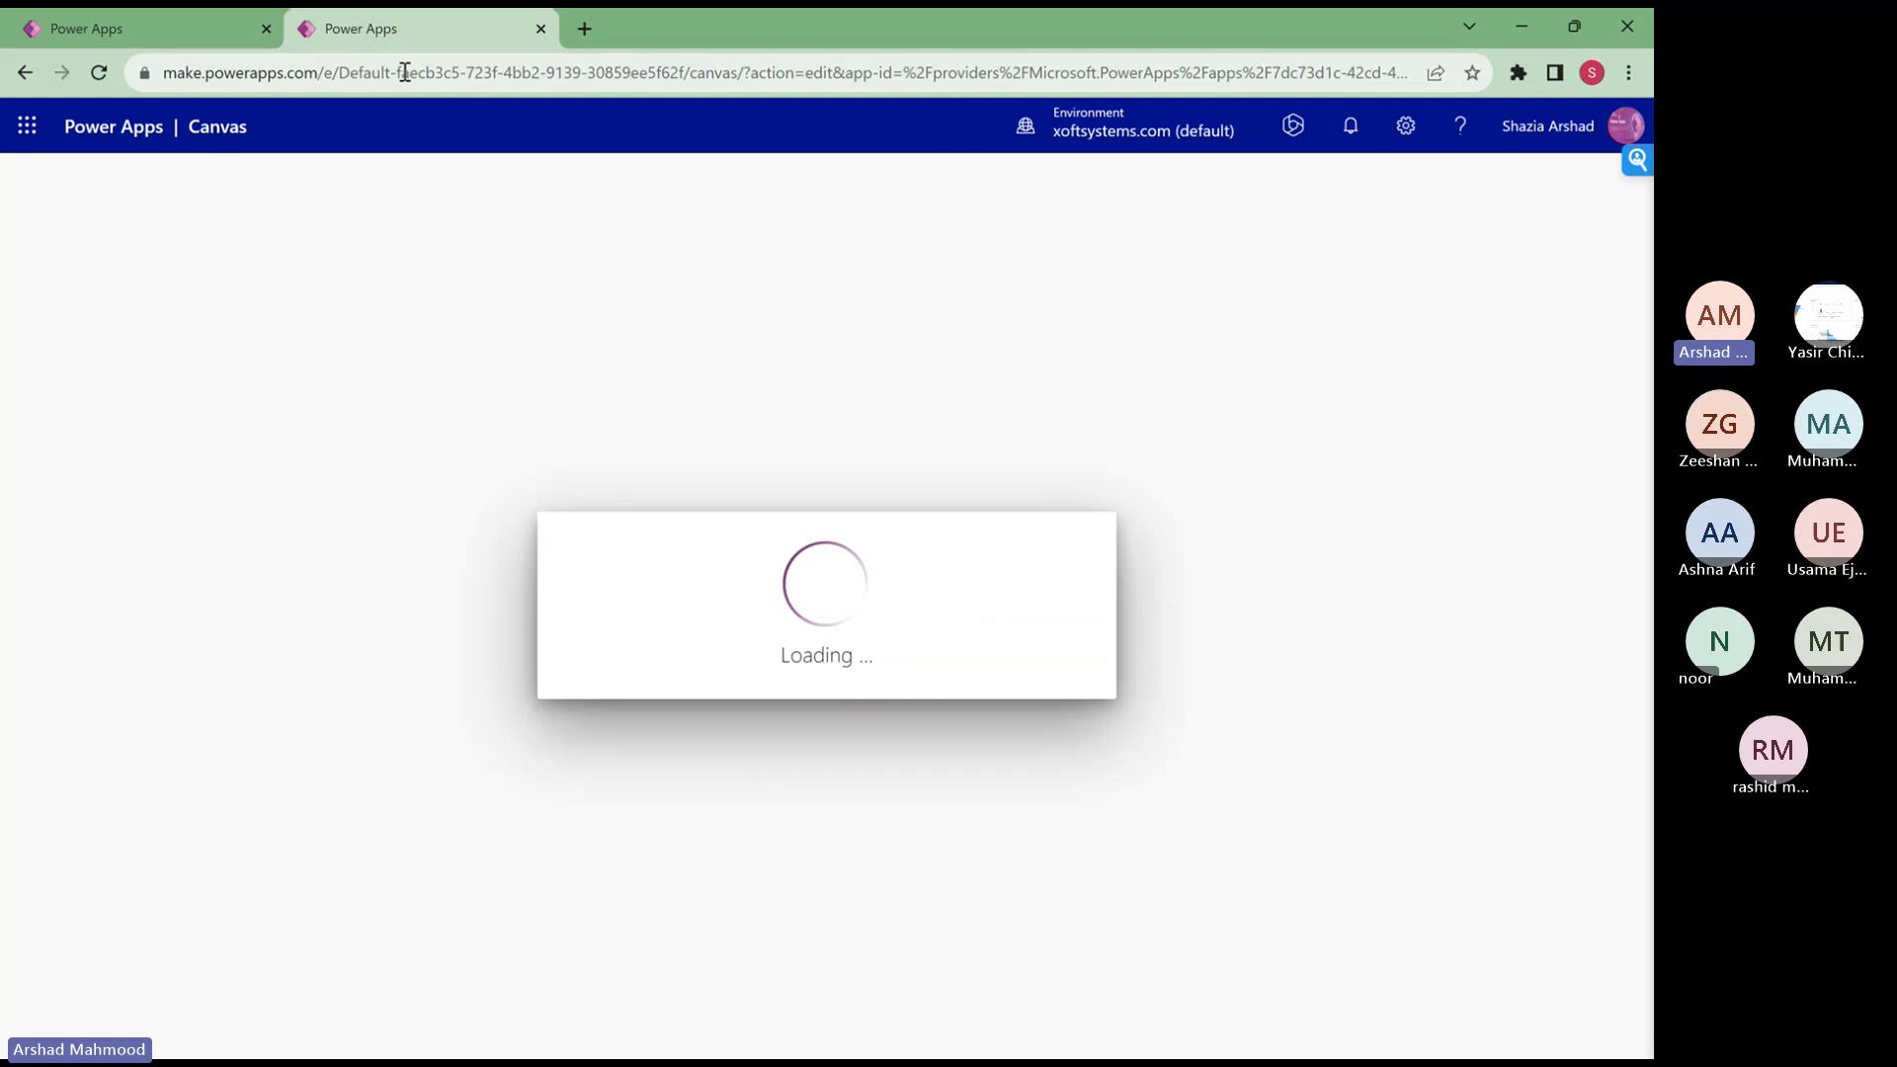
pyautogui.click(405, 72)
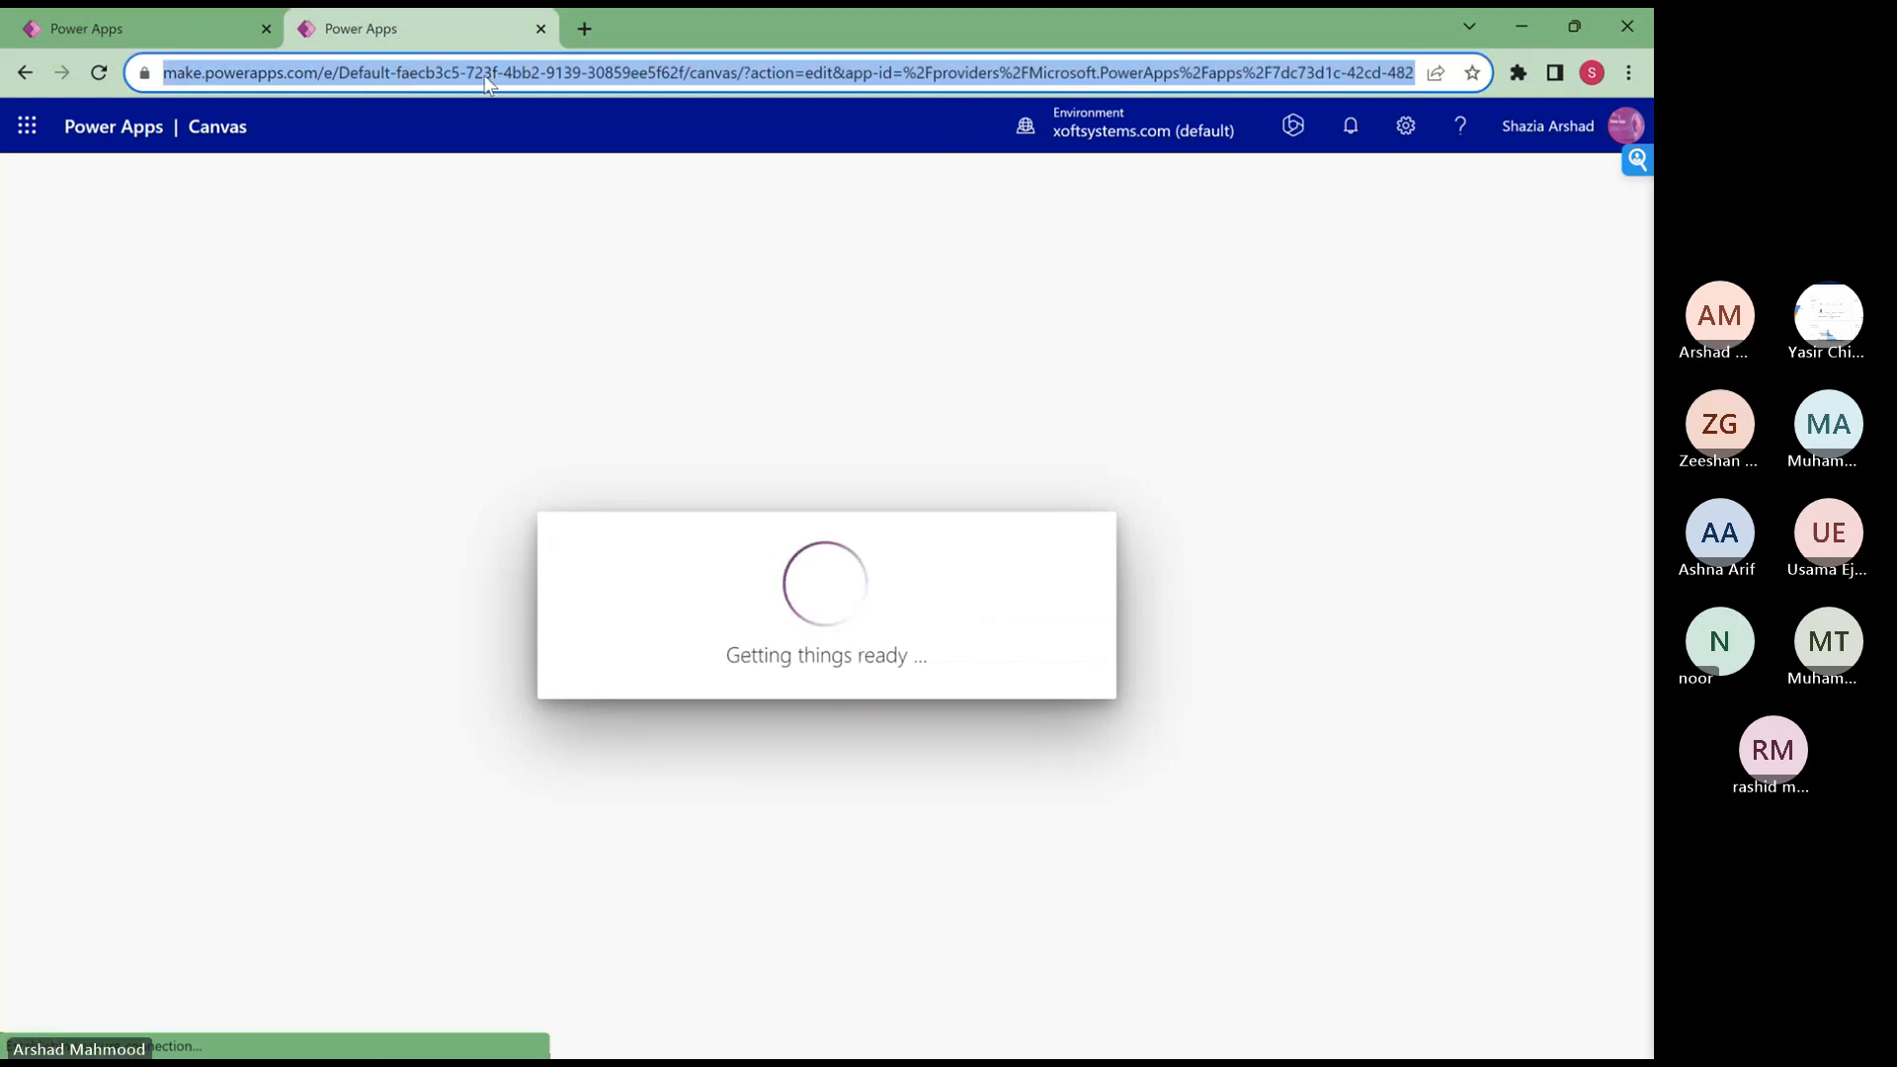
pyautogui.write('m')
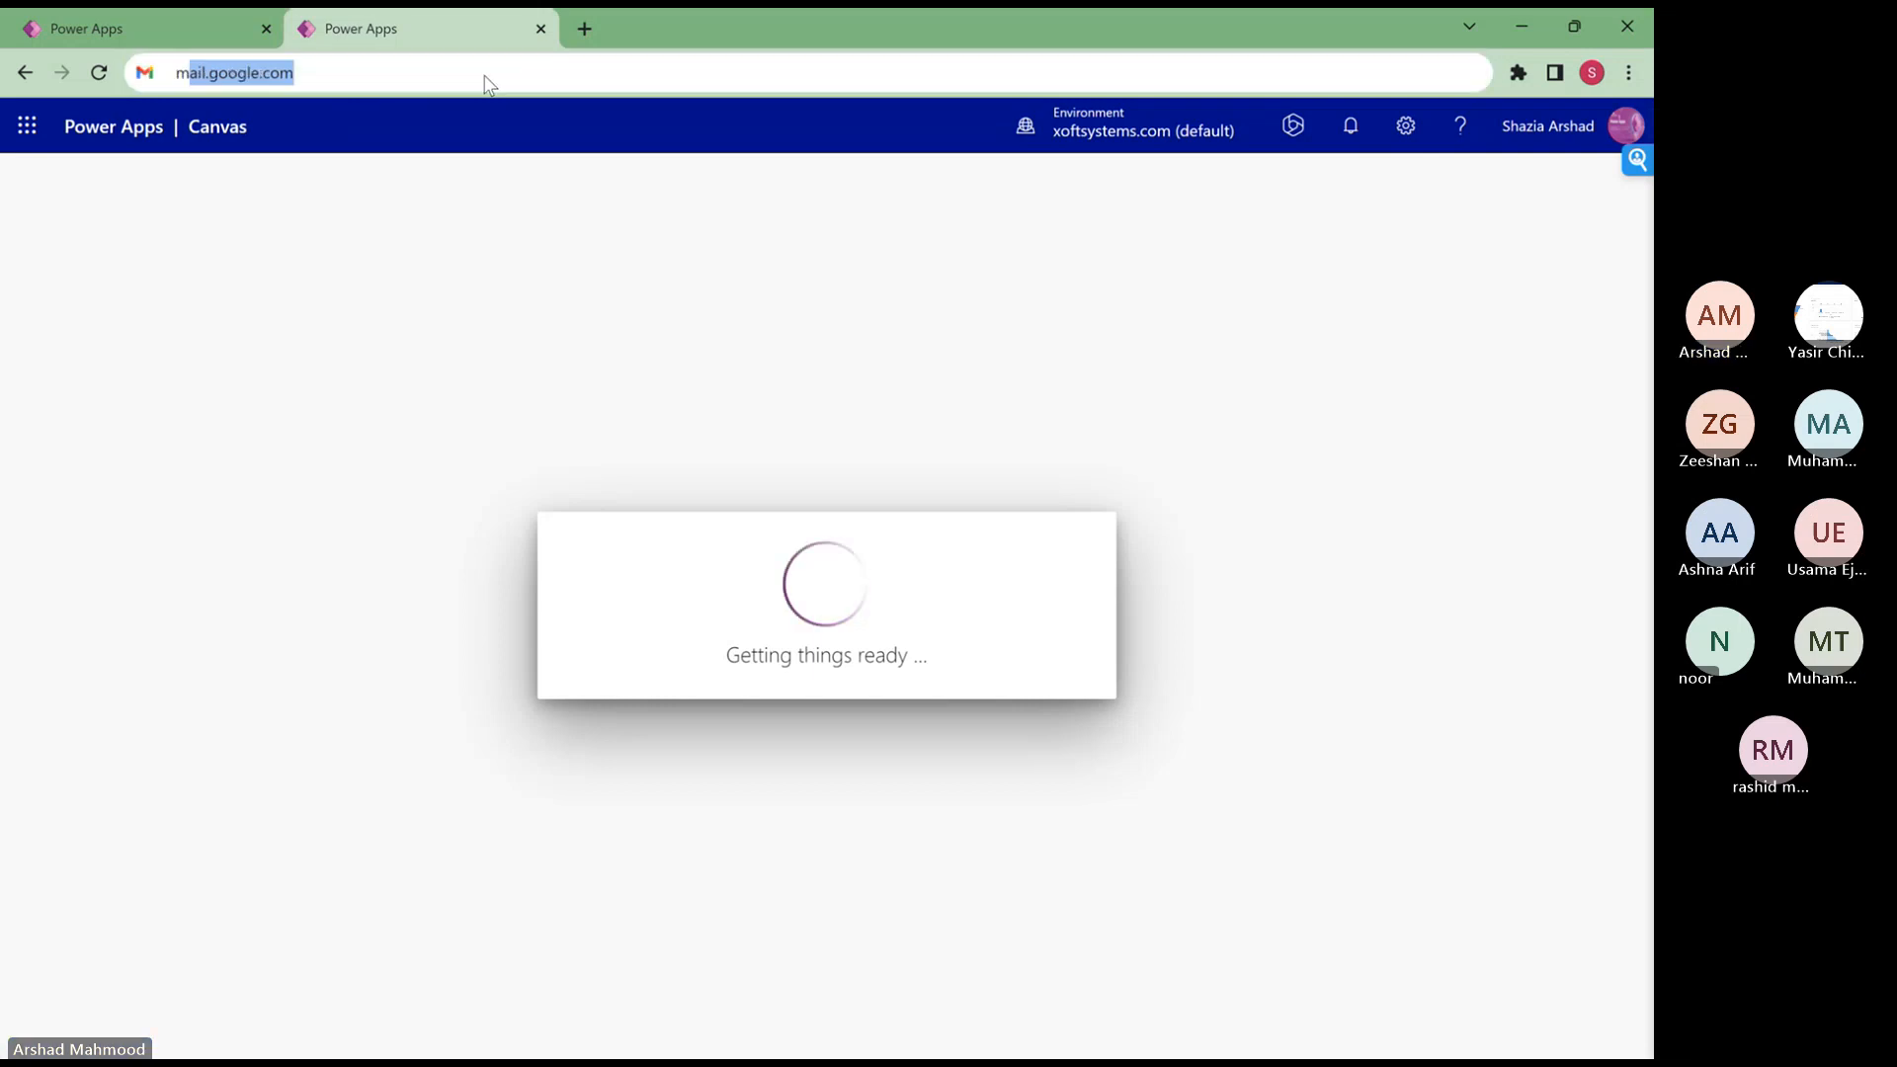
pyautogui.write('ak')
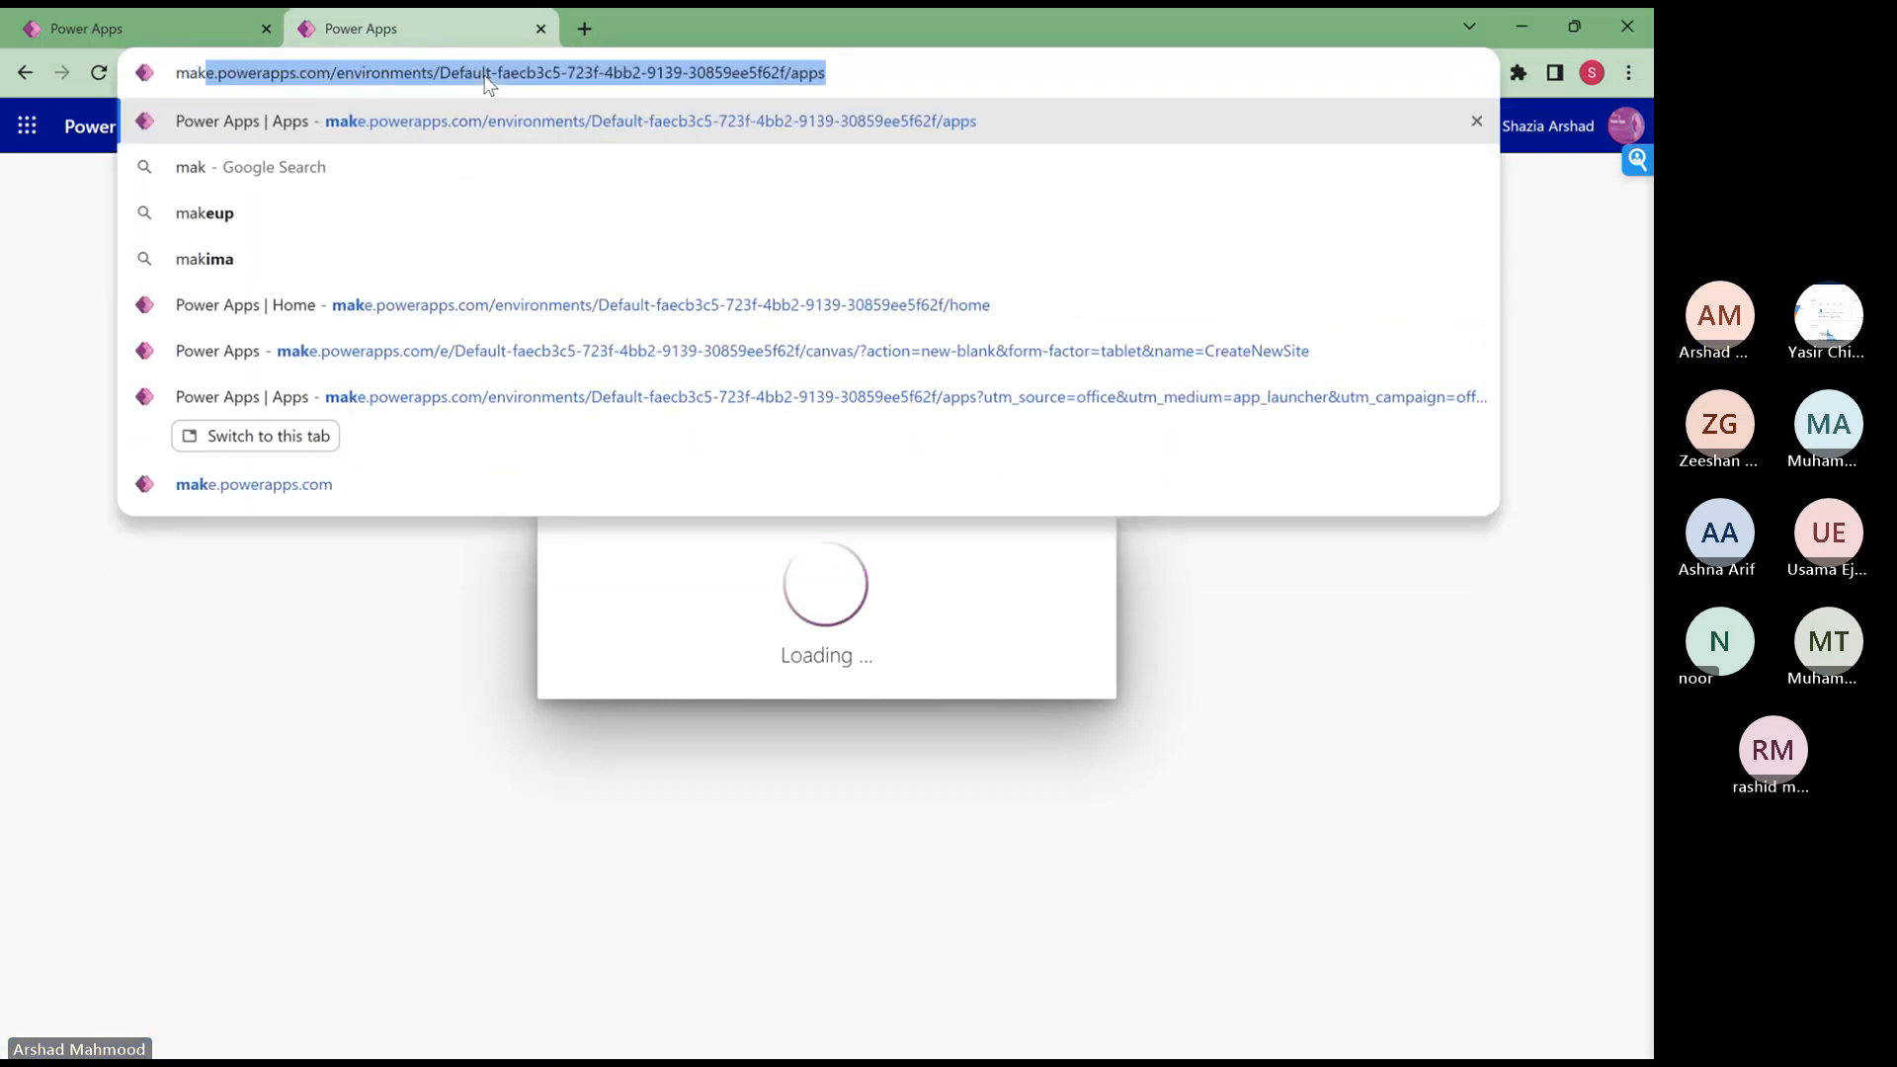
pyautogui.press('End')
pyautogui.press('BackSpace')
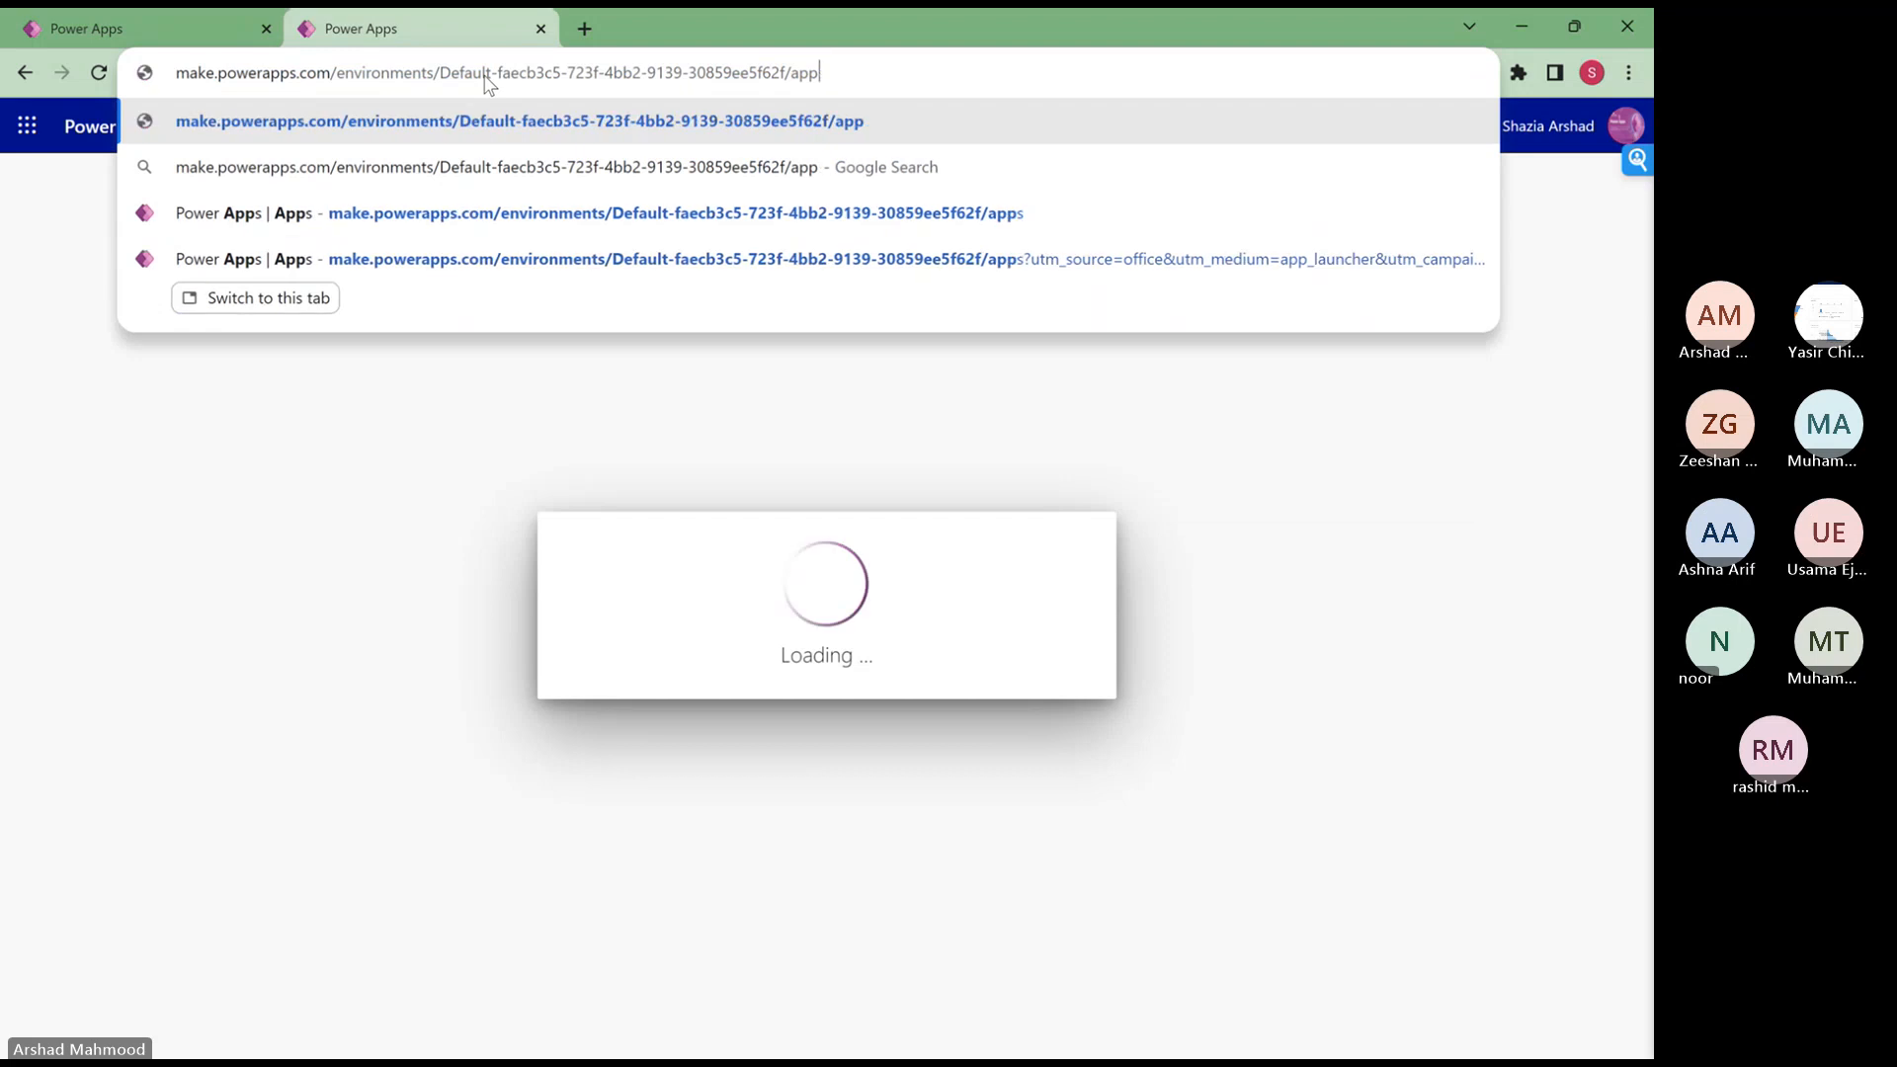
pyautogui.press('BackSpace')
pyautogui.press('BackSpace')
pyautogui.press('BackSpace')
pyautogui.press('BackSpace')
pyautogui.press('BackSpace')
pyautogui.press('BackSpace')
pyautogui.press('BackSpace')
pyautogui.press('BackSpace')
pyautogui.press('BackSpace')
pyautogui.press('BackSpace')
pyautogui.press('BackSpace')
pyautogui.press('BackSpace')
pyautogui.press('BackSpace')
pyautogui.press('BackSpace')
pyautogui.press('BackSpace')
pyautogui.press('BackSpace')
pyautogui.press('BackSpace')
pyautogui.press('BackSpace')
pyautogui.press('BackSpace')
pyautogui.press('BackSpace')
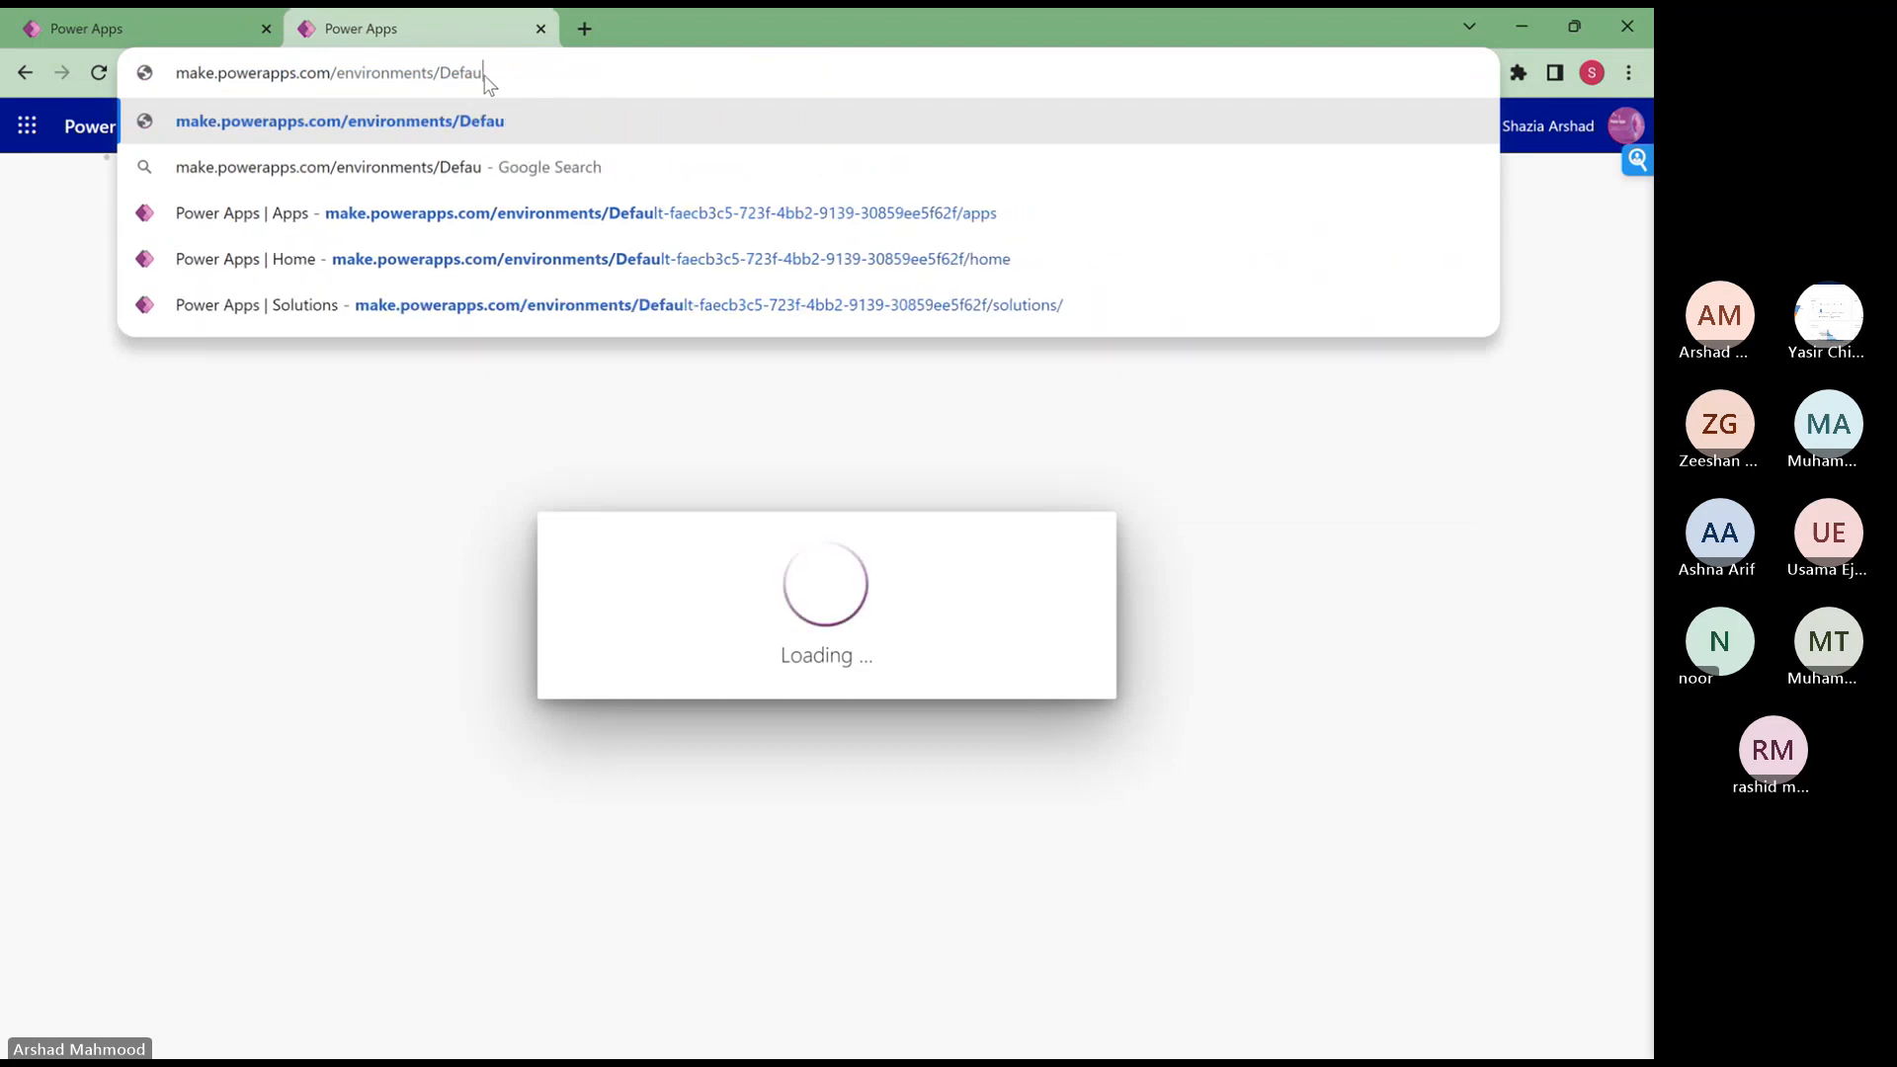
pyautogui.press('BackSpace')
pyautogui.press('BackSpace')
pyautogui.press('BackSpace')
pyautogui.press('BackSpace')
pyautogui.press('BackSpace')
pyautogui.press('BackSpace')
pyautogui.press('BackSpace')
pyautogui.press('BackSpace')
pyautogui.press('BackSpace')
pyautogui.press('BackSpace')
pyautogui.press('BackSpace')
pyautogui.press('BackSpace')
pyautogui.press('BackSpace')
pyautogui.press('BackSpace')
pyautogui.press('BackSpace')
pyautogui.press('BackSpace')
pyautogui.press('BackSpace')
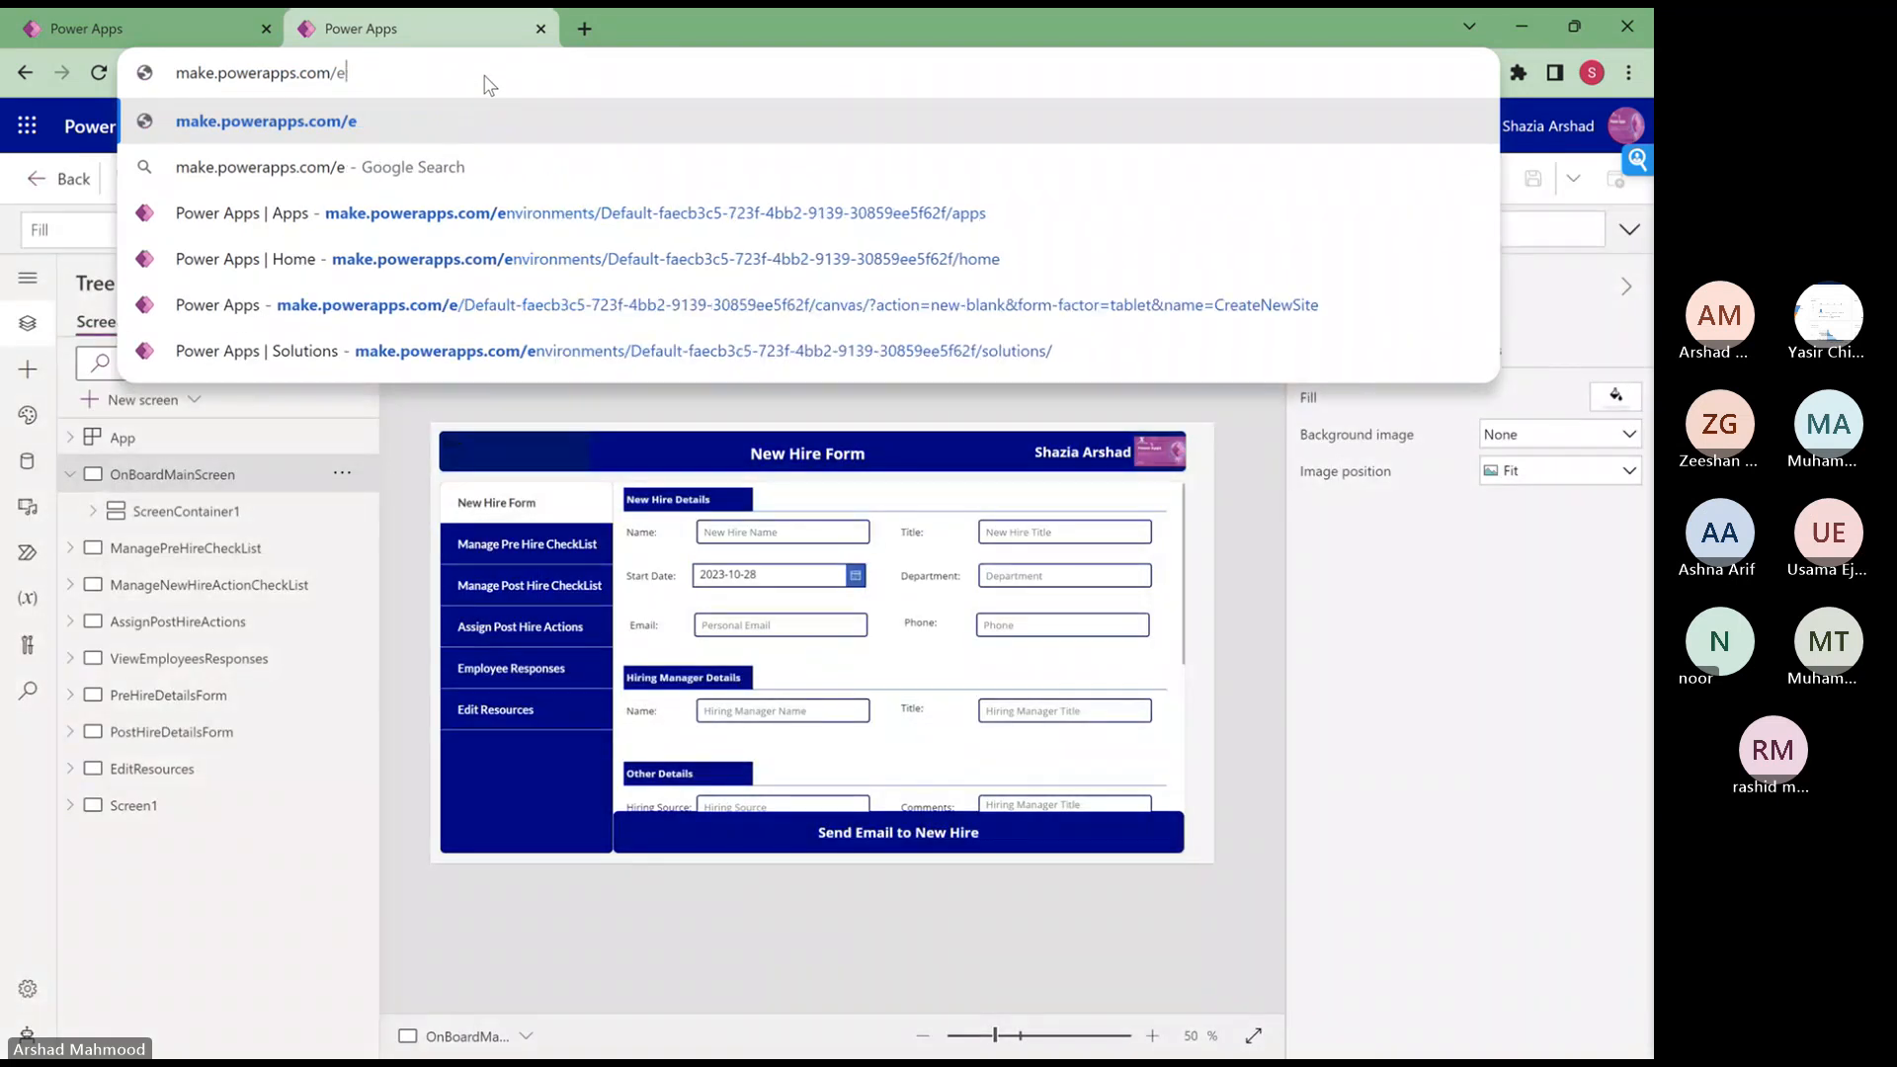
pyautogui.press('BackSpace')
pyautogui.press('Return')
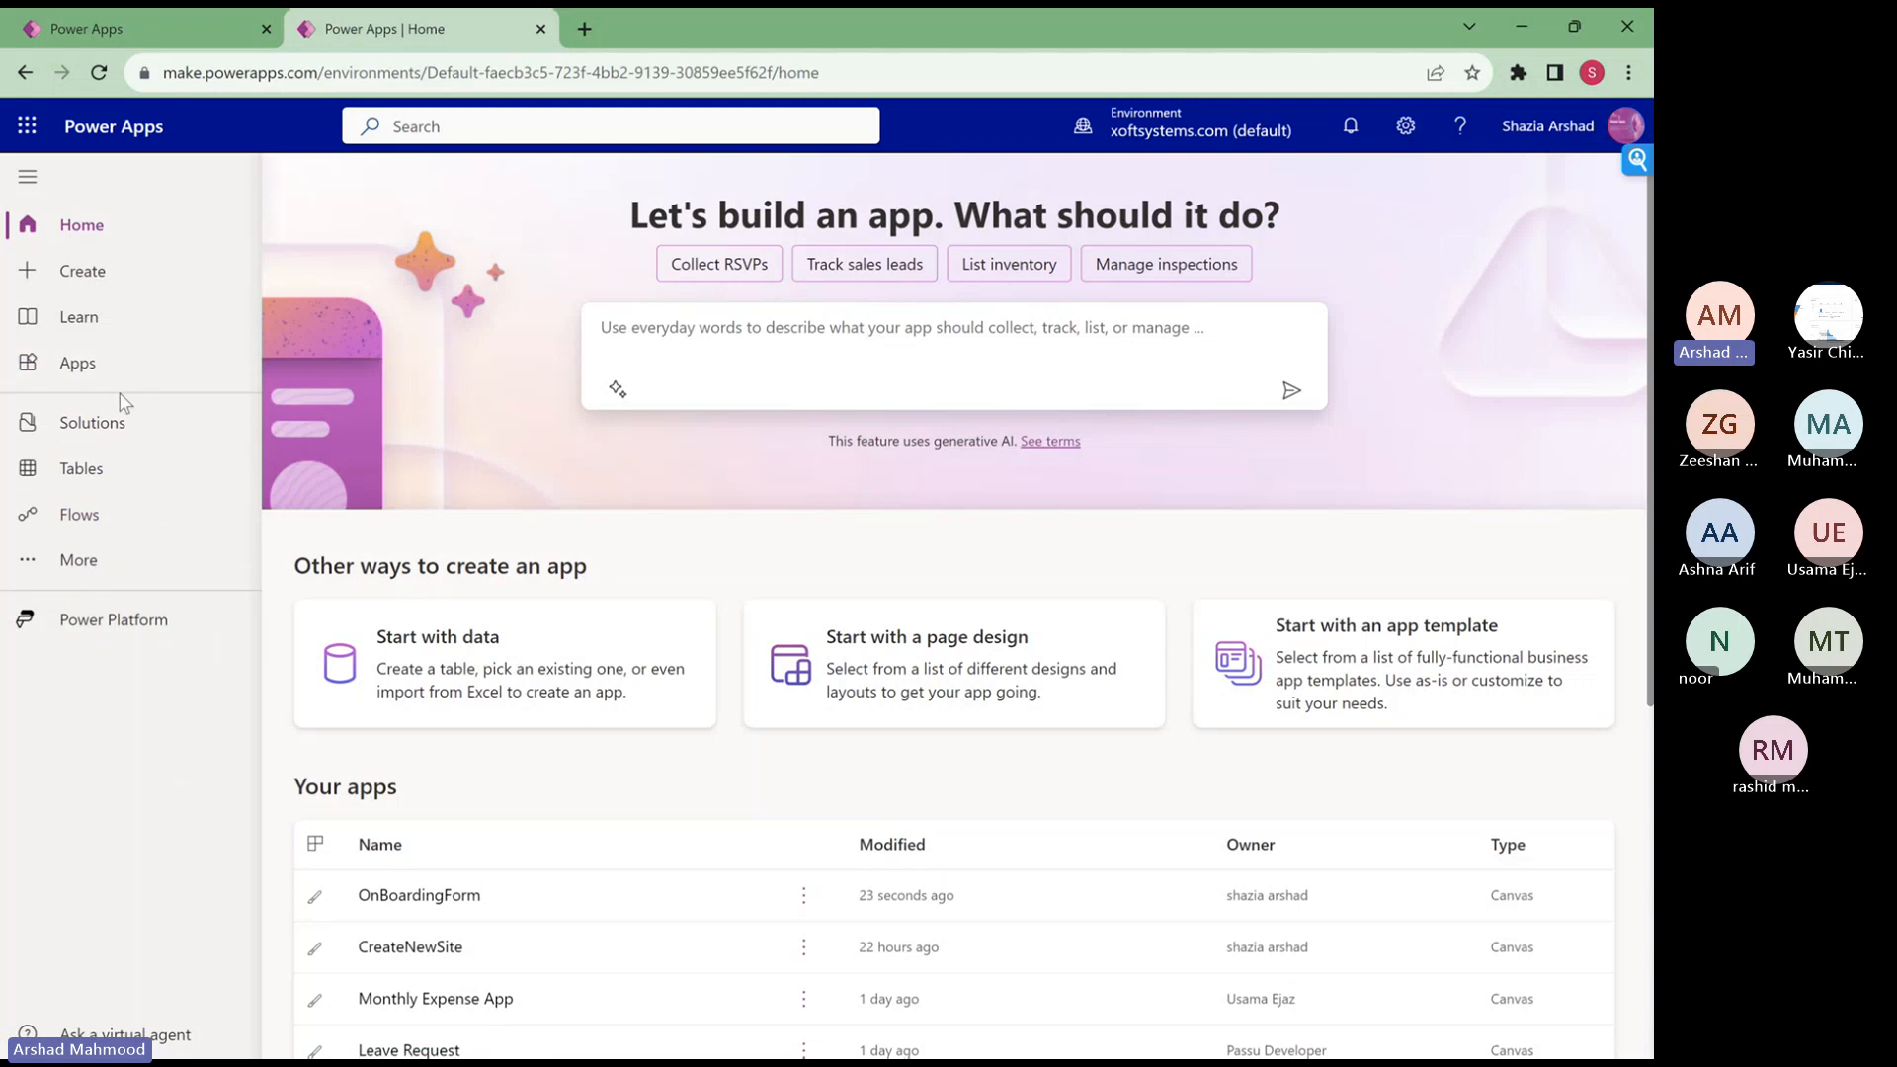
# - Open the OnBoardingSol solution and filter its objects to show only apps
pyautogui.click(80, 435)
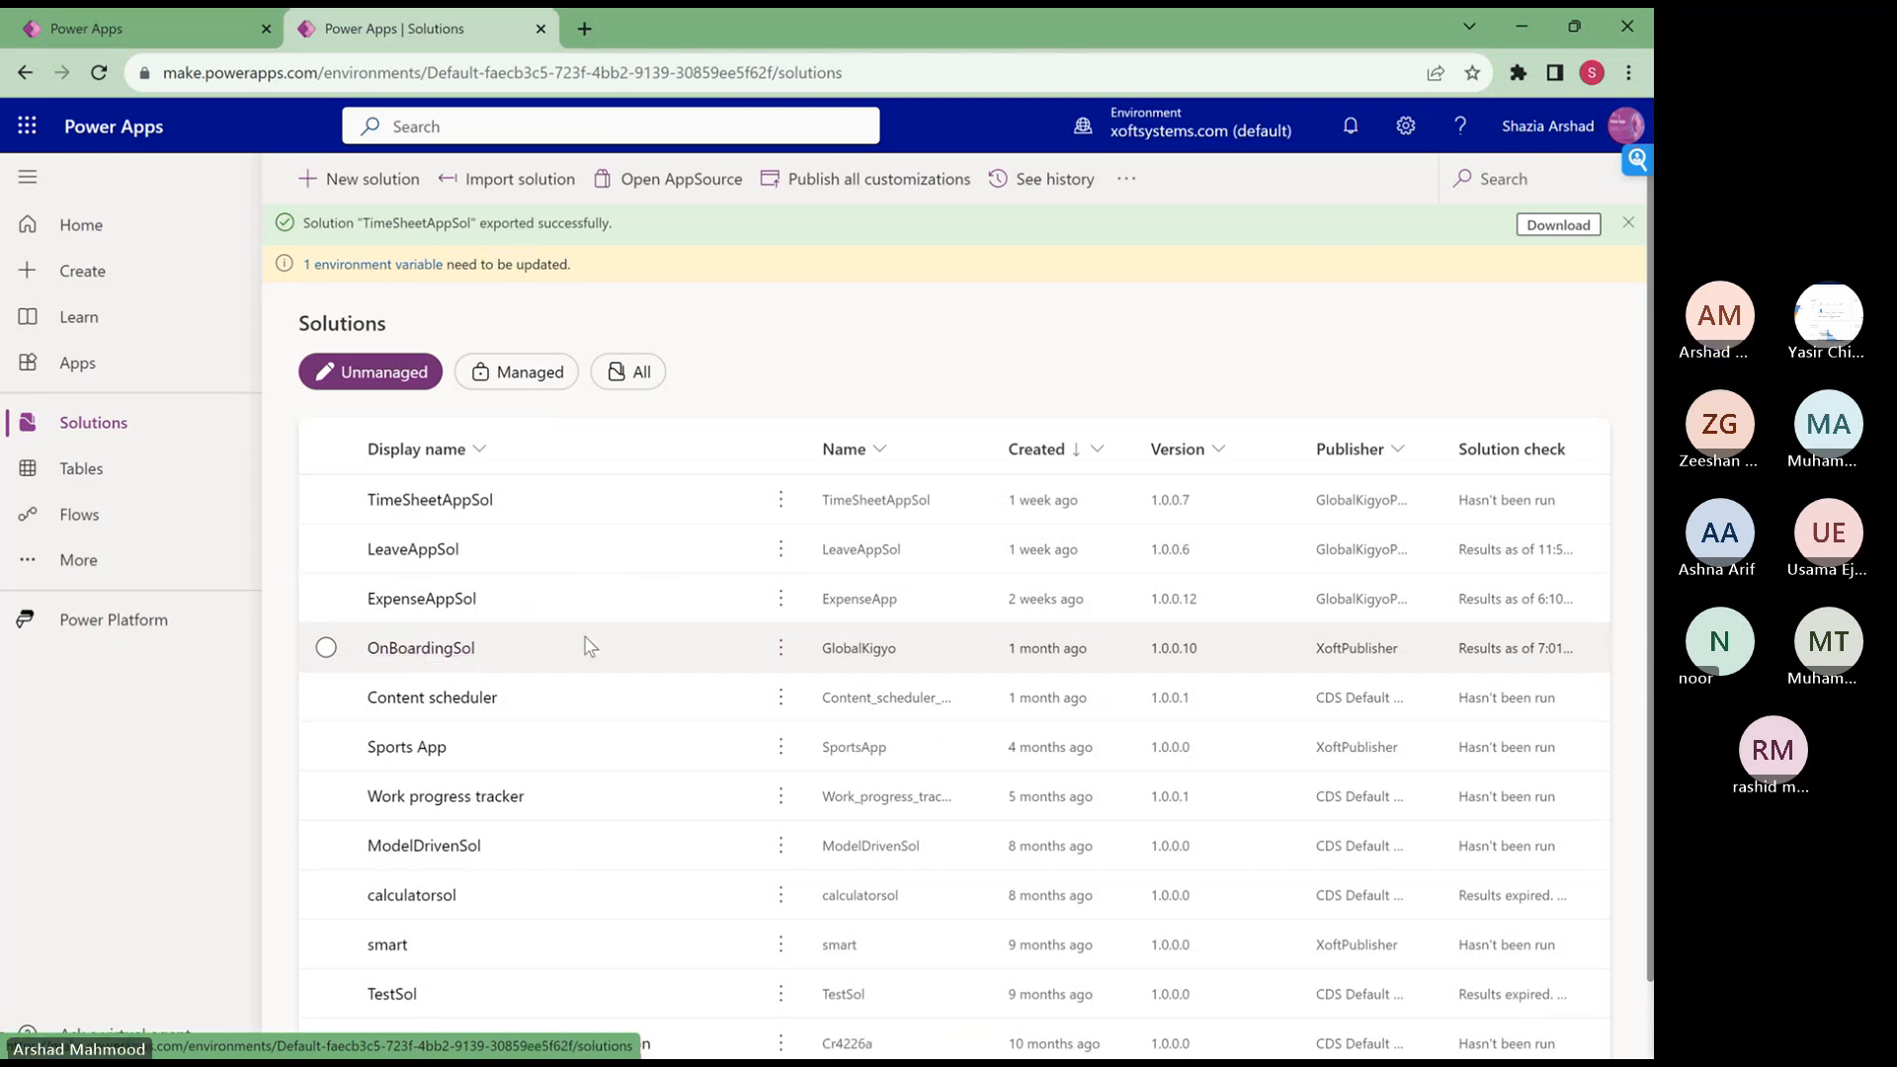
pyautogui.click(405, 650)
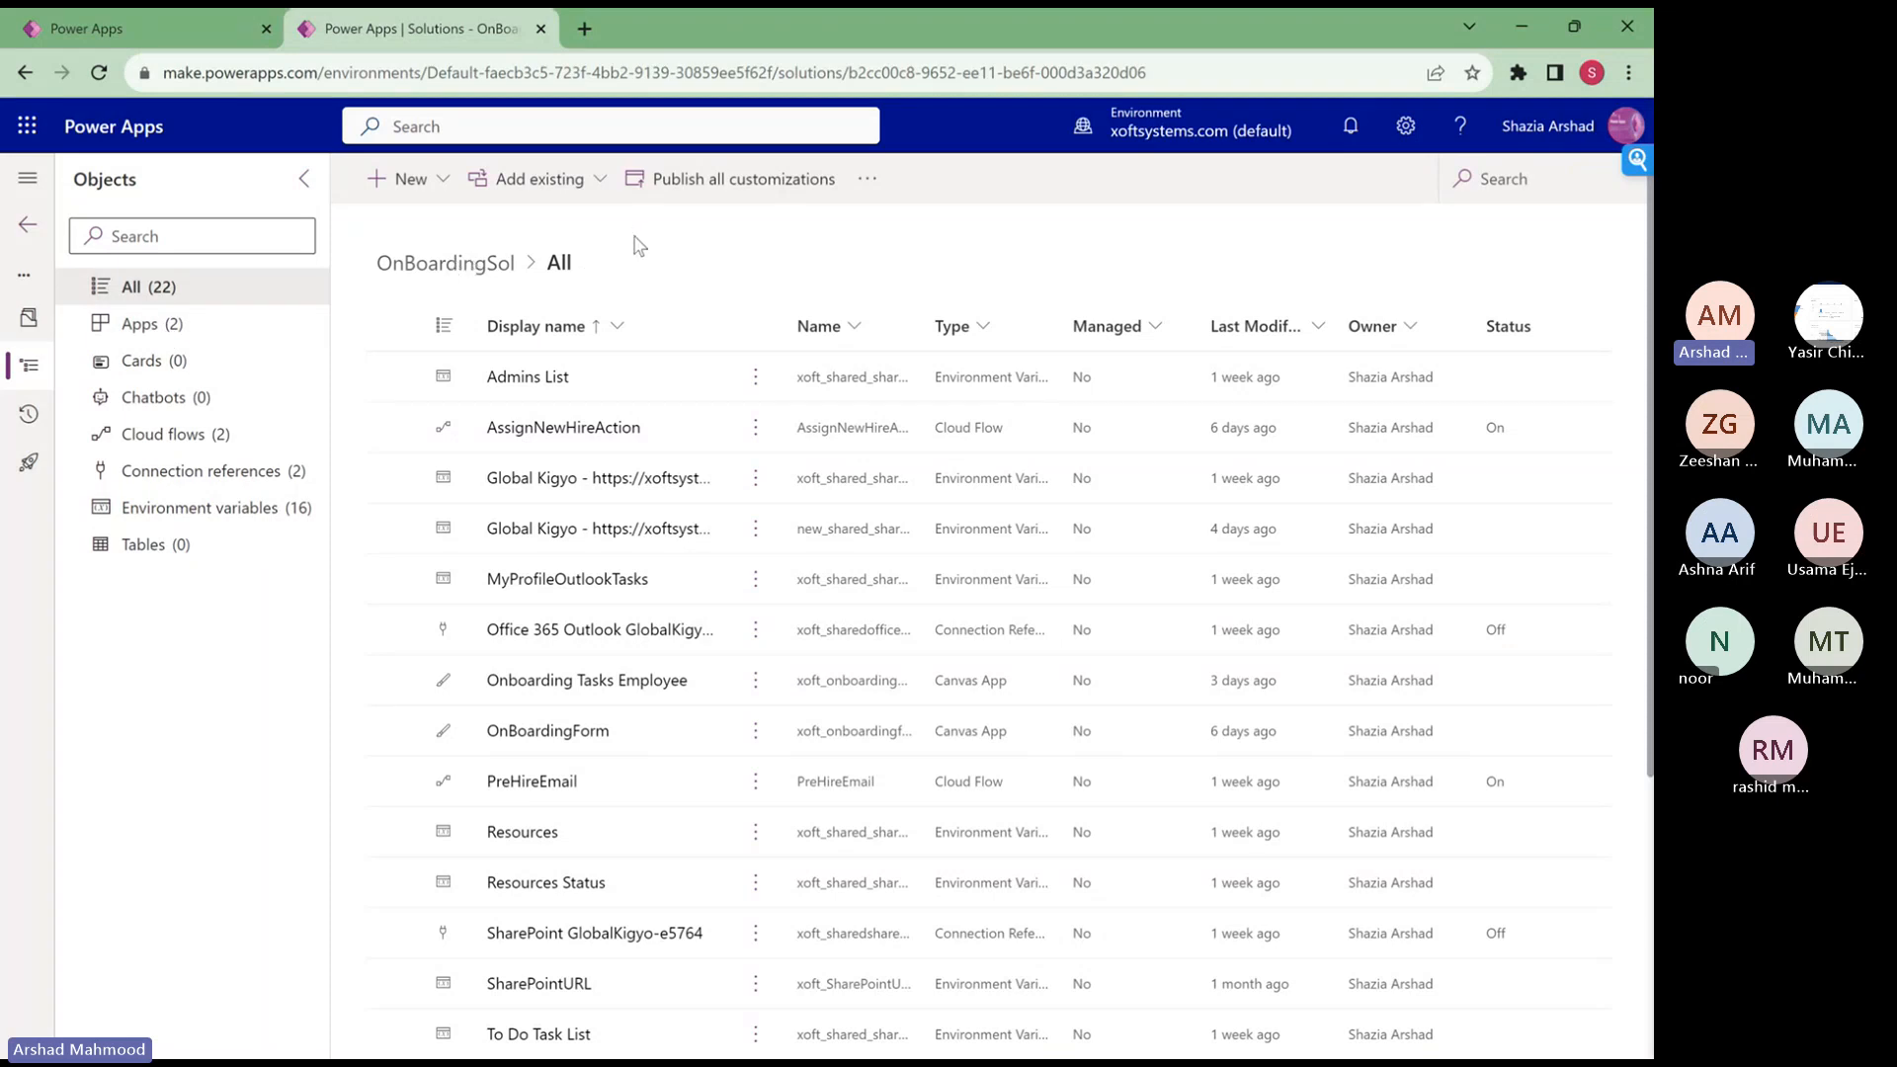
pyautogui.click(129, 326)
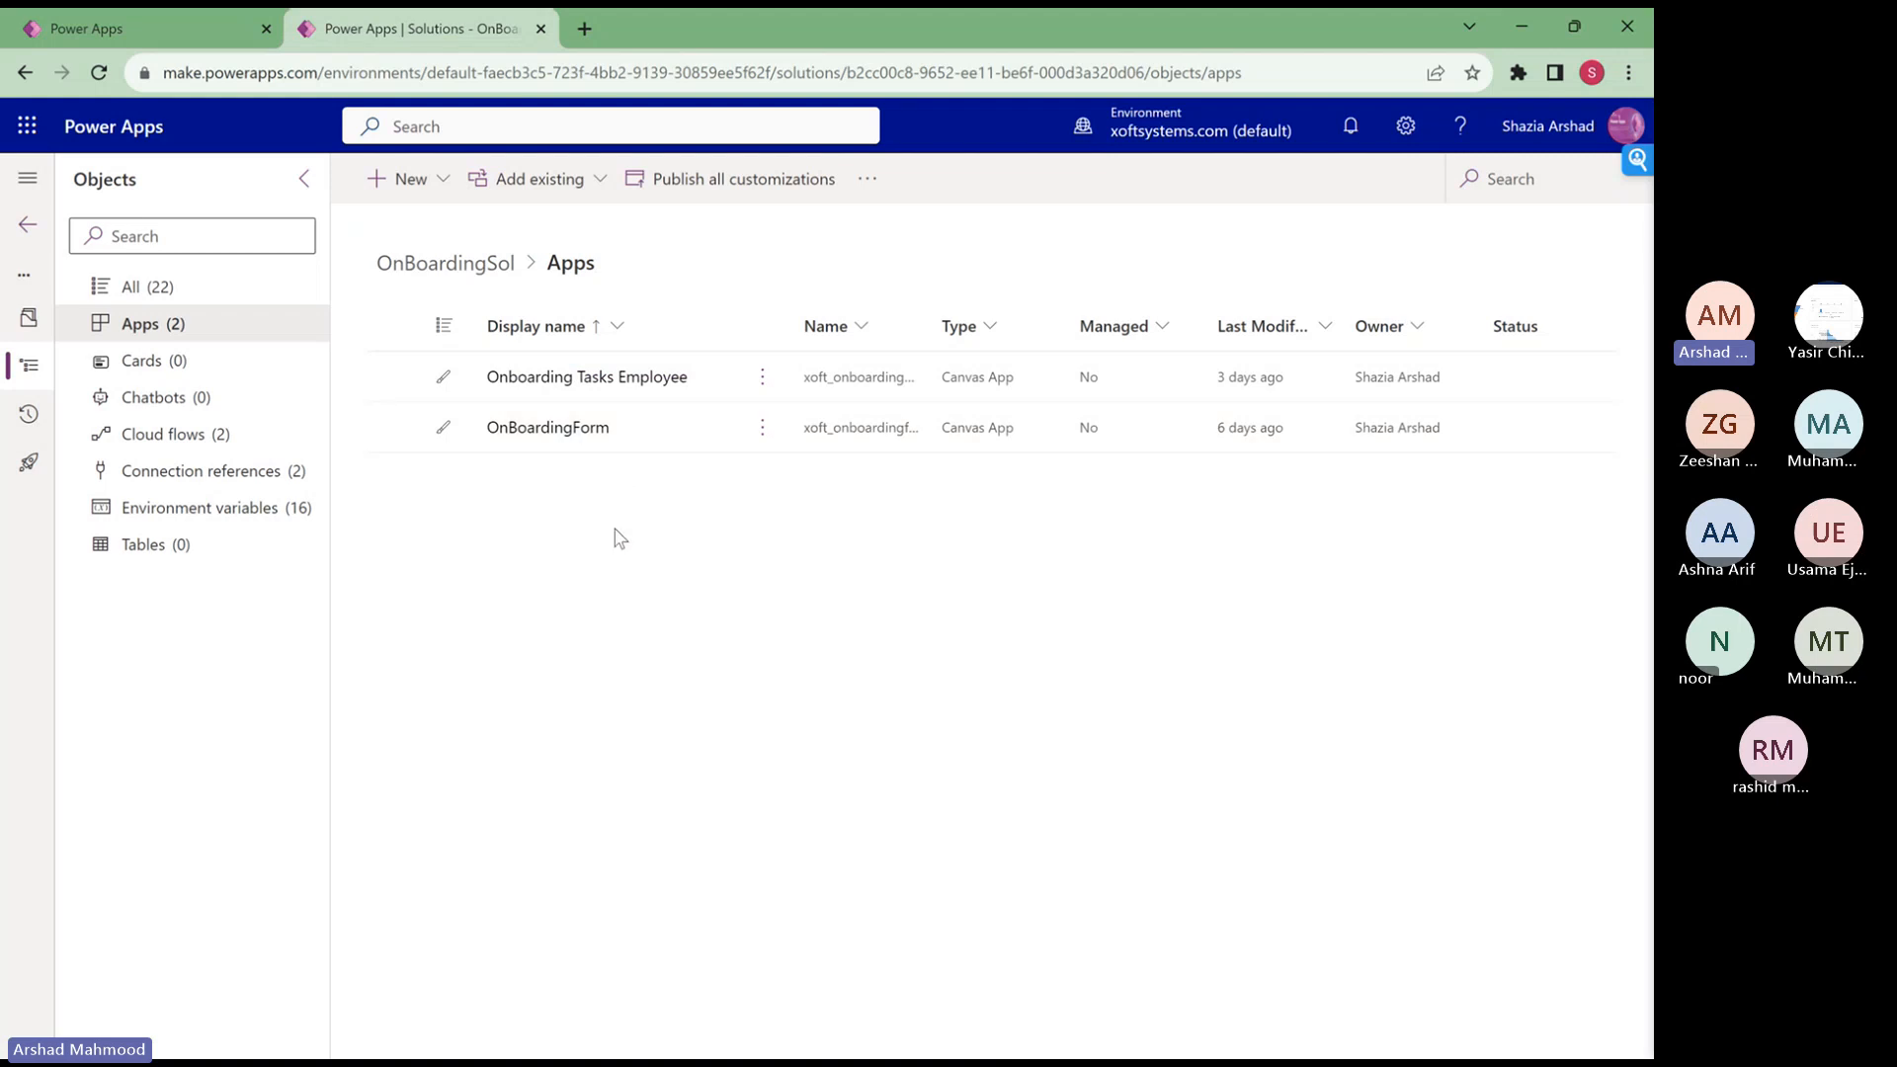
# - Review the actions and edit options available for the Onboarding Tasks Employee app, then dismiss them
pyautogui.click(764, 377)
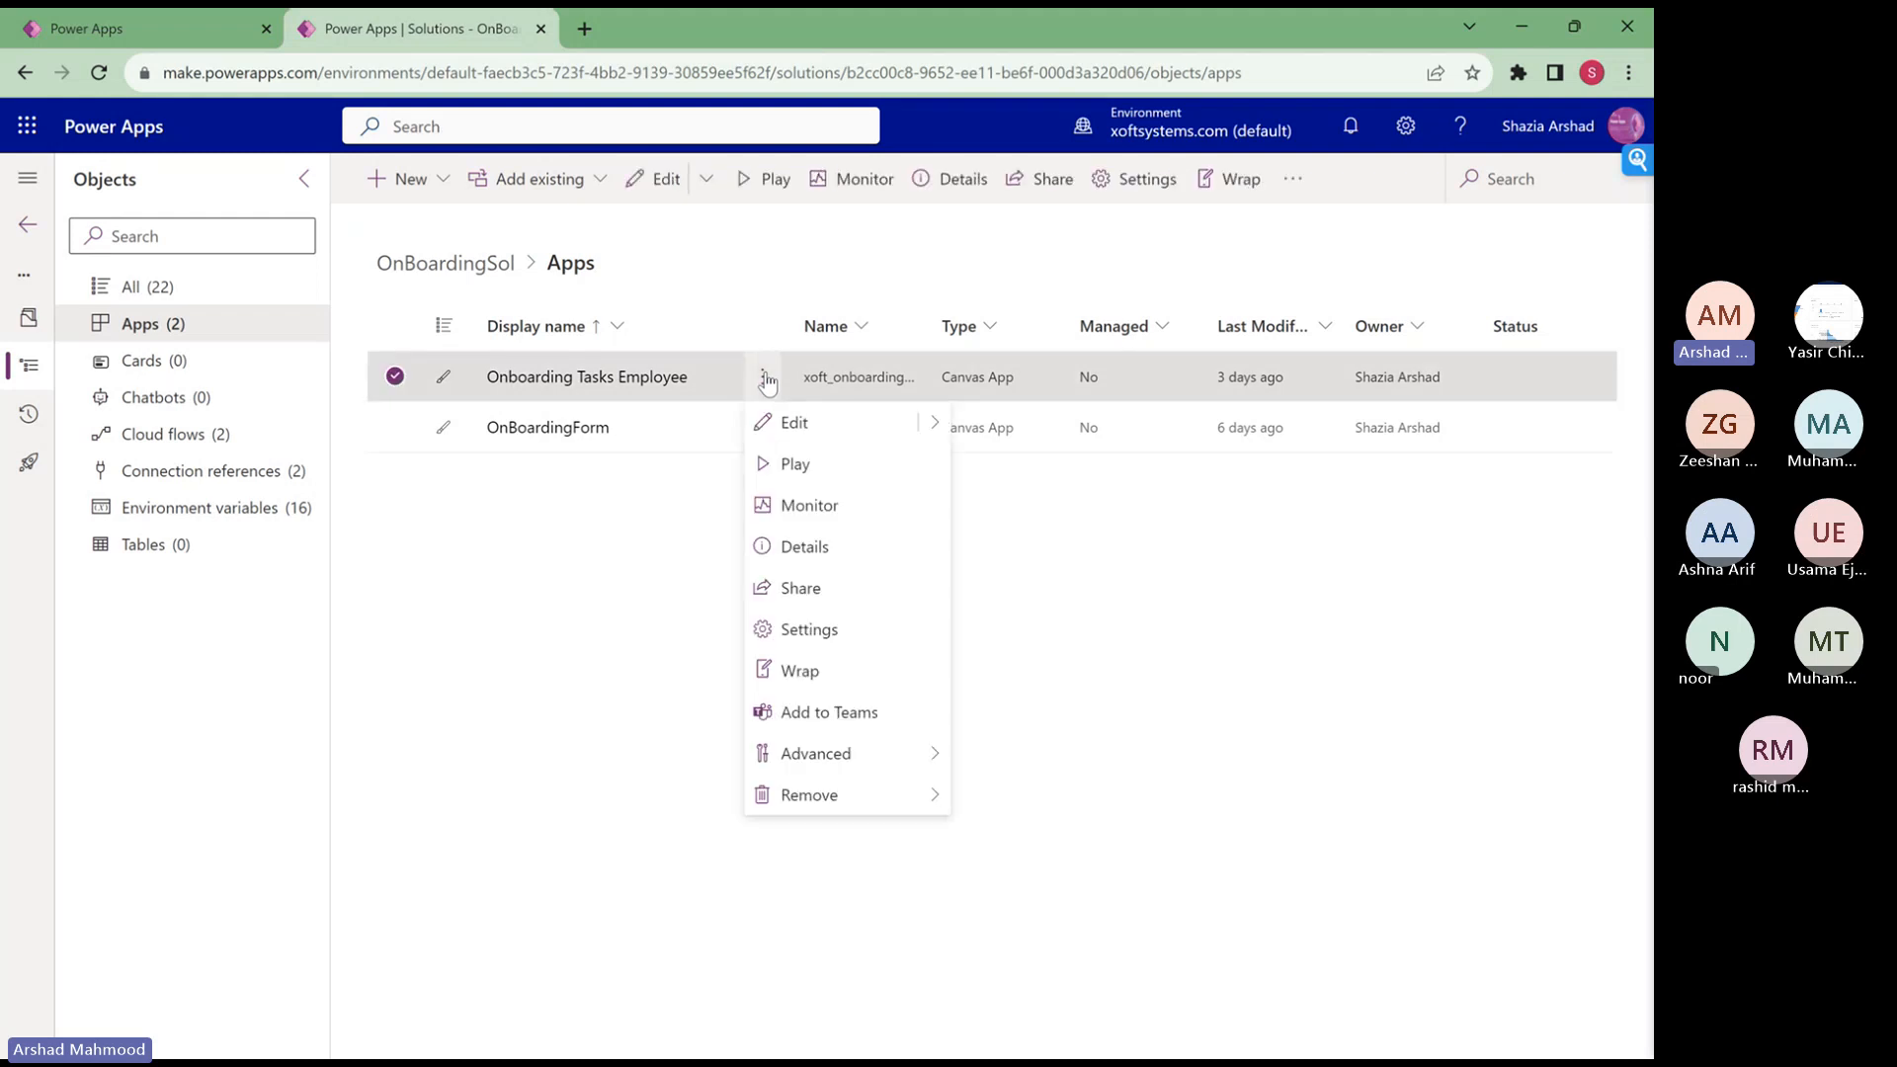
pyautogui.moveTo(937, 432)
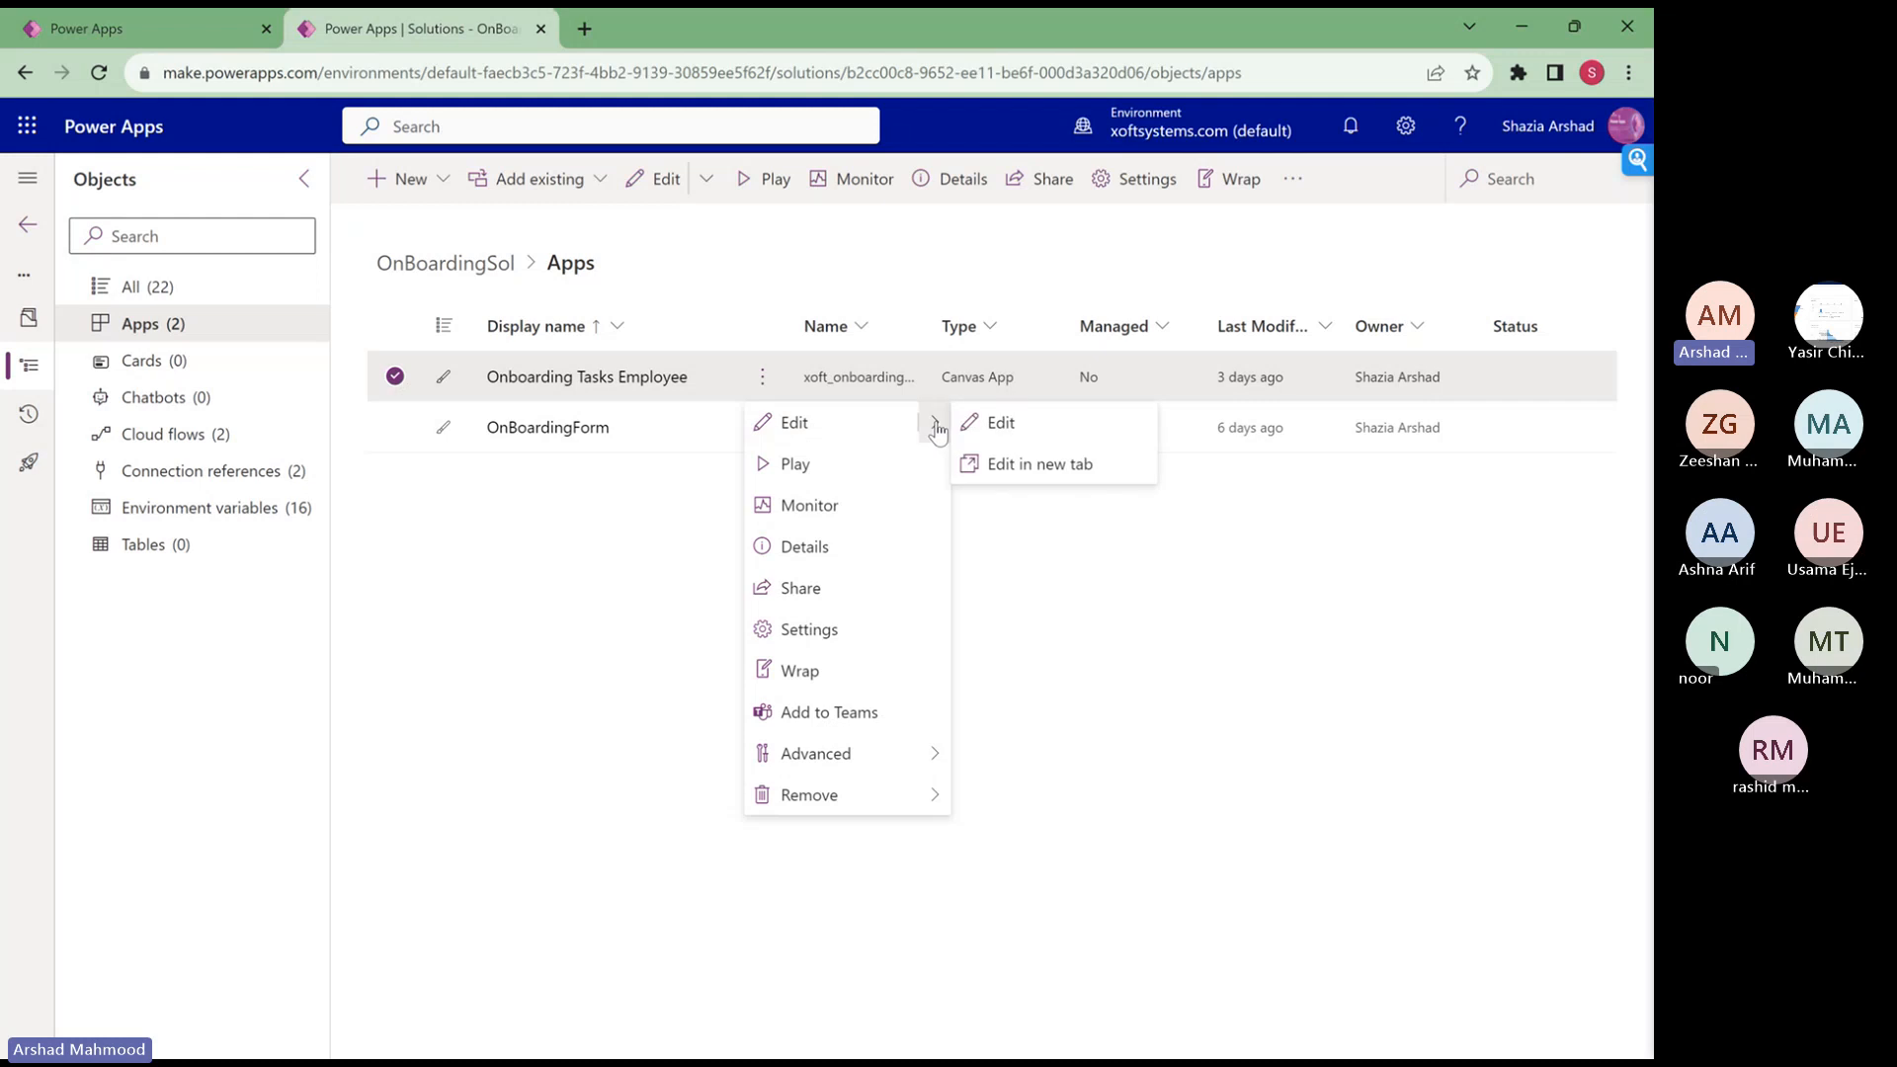
pyautogui.click(593, 664)
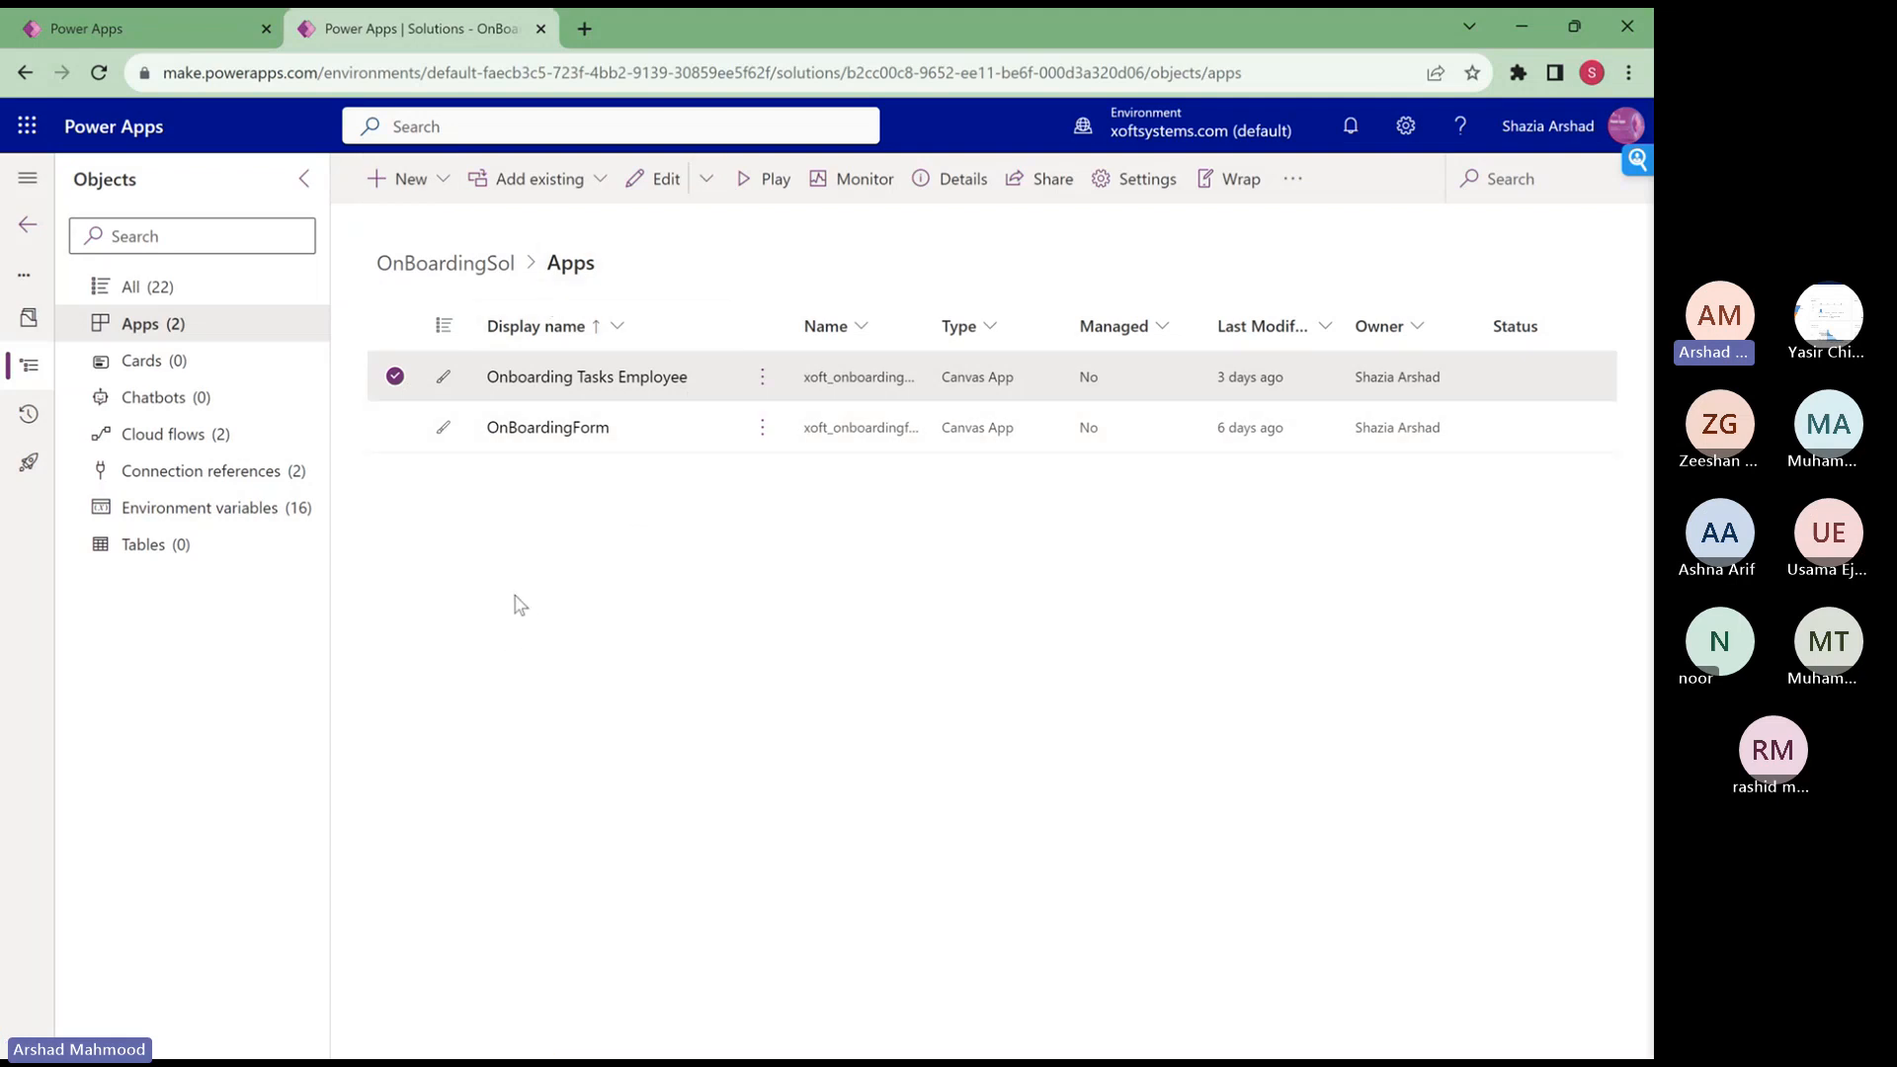
# - Review the component types that can be created in OnBoardingSol, including app, automation, dashboard, security, table and additional types, then dismiss the list
pyautogui.click(419, 181)
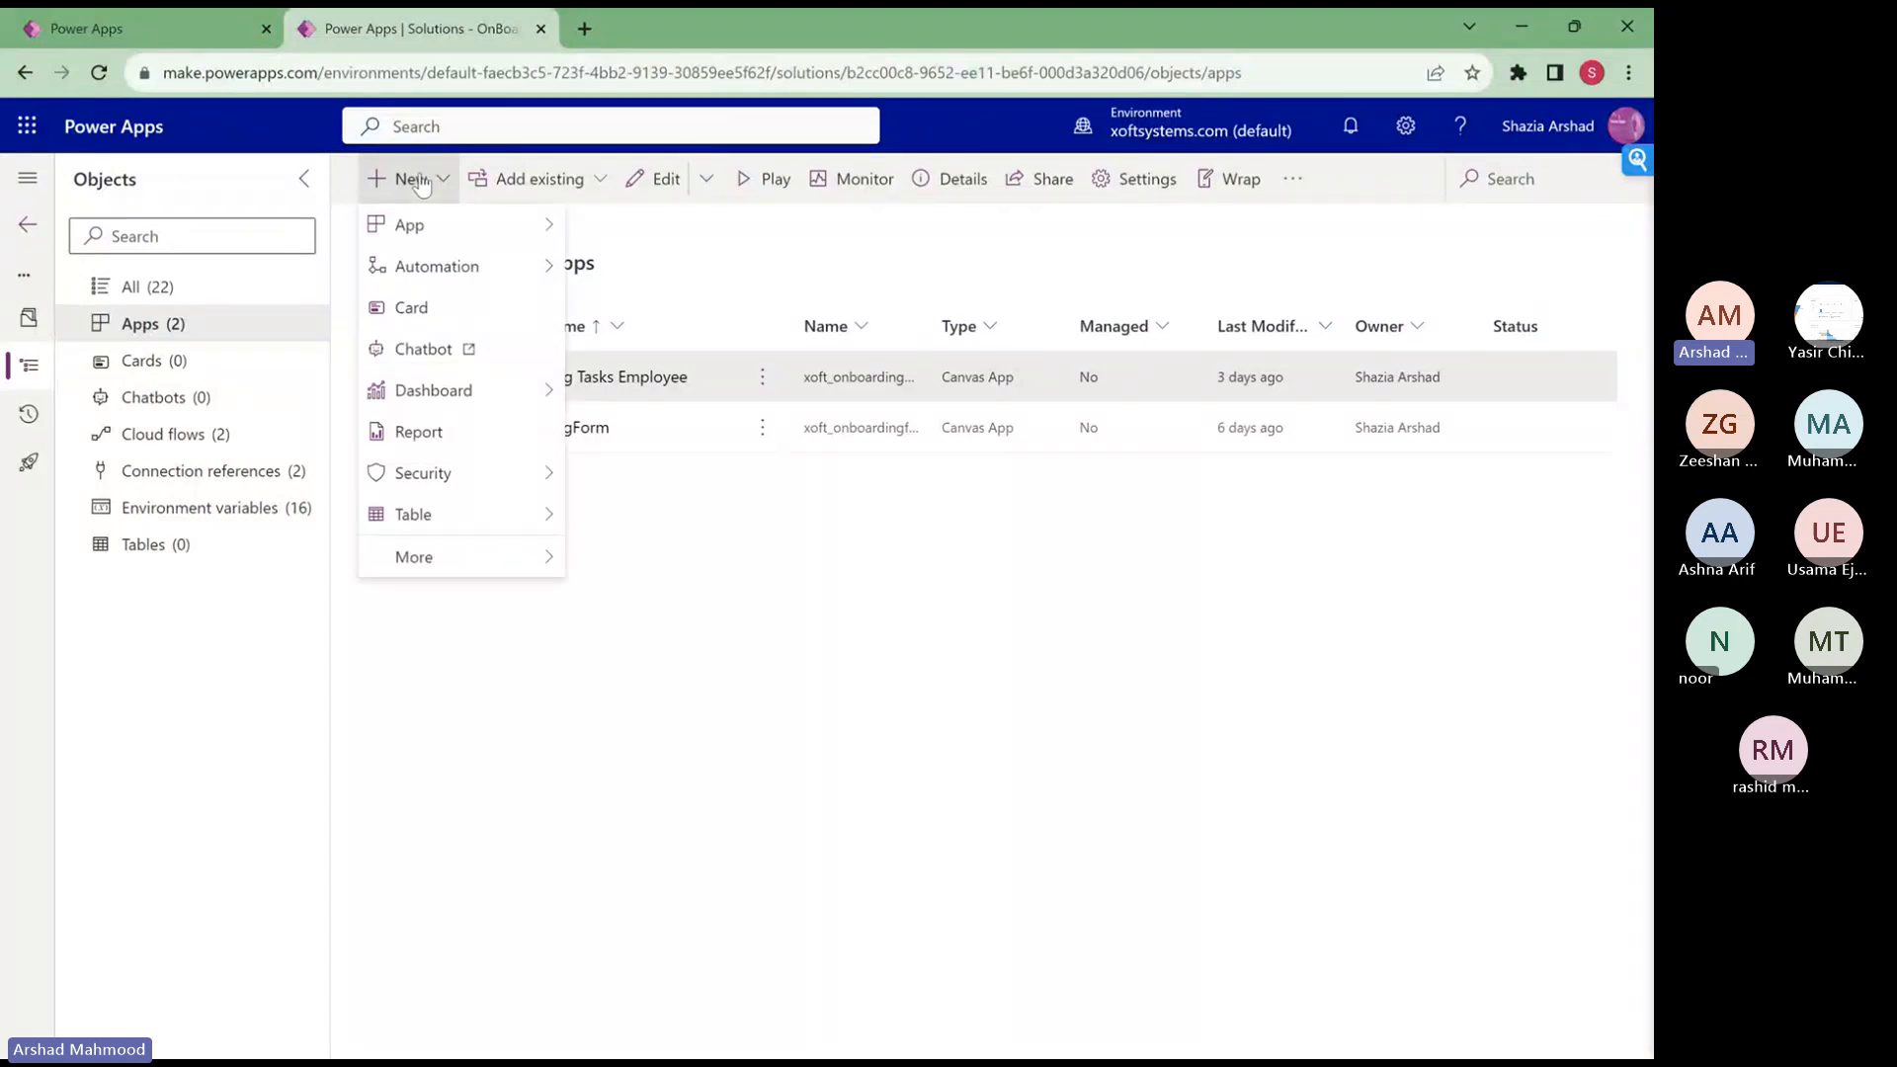
pyautogui.moveTo(425, 244)
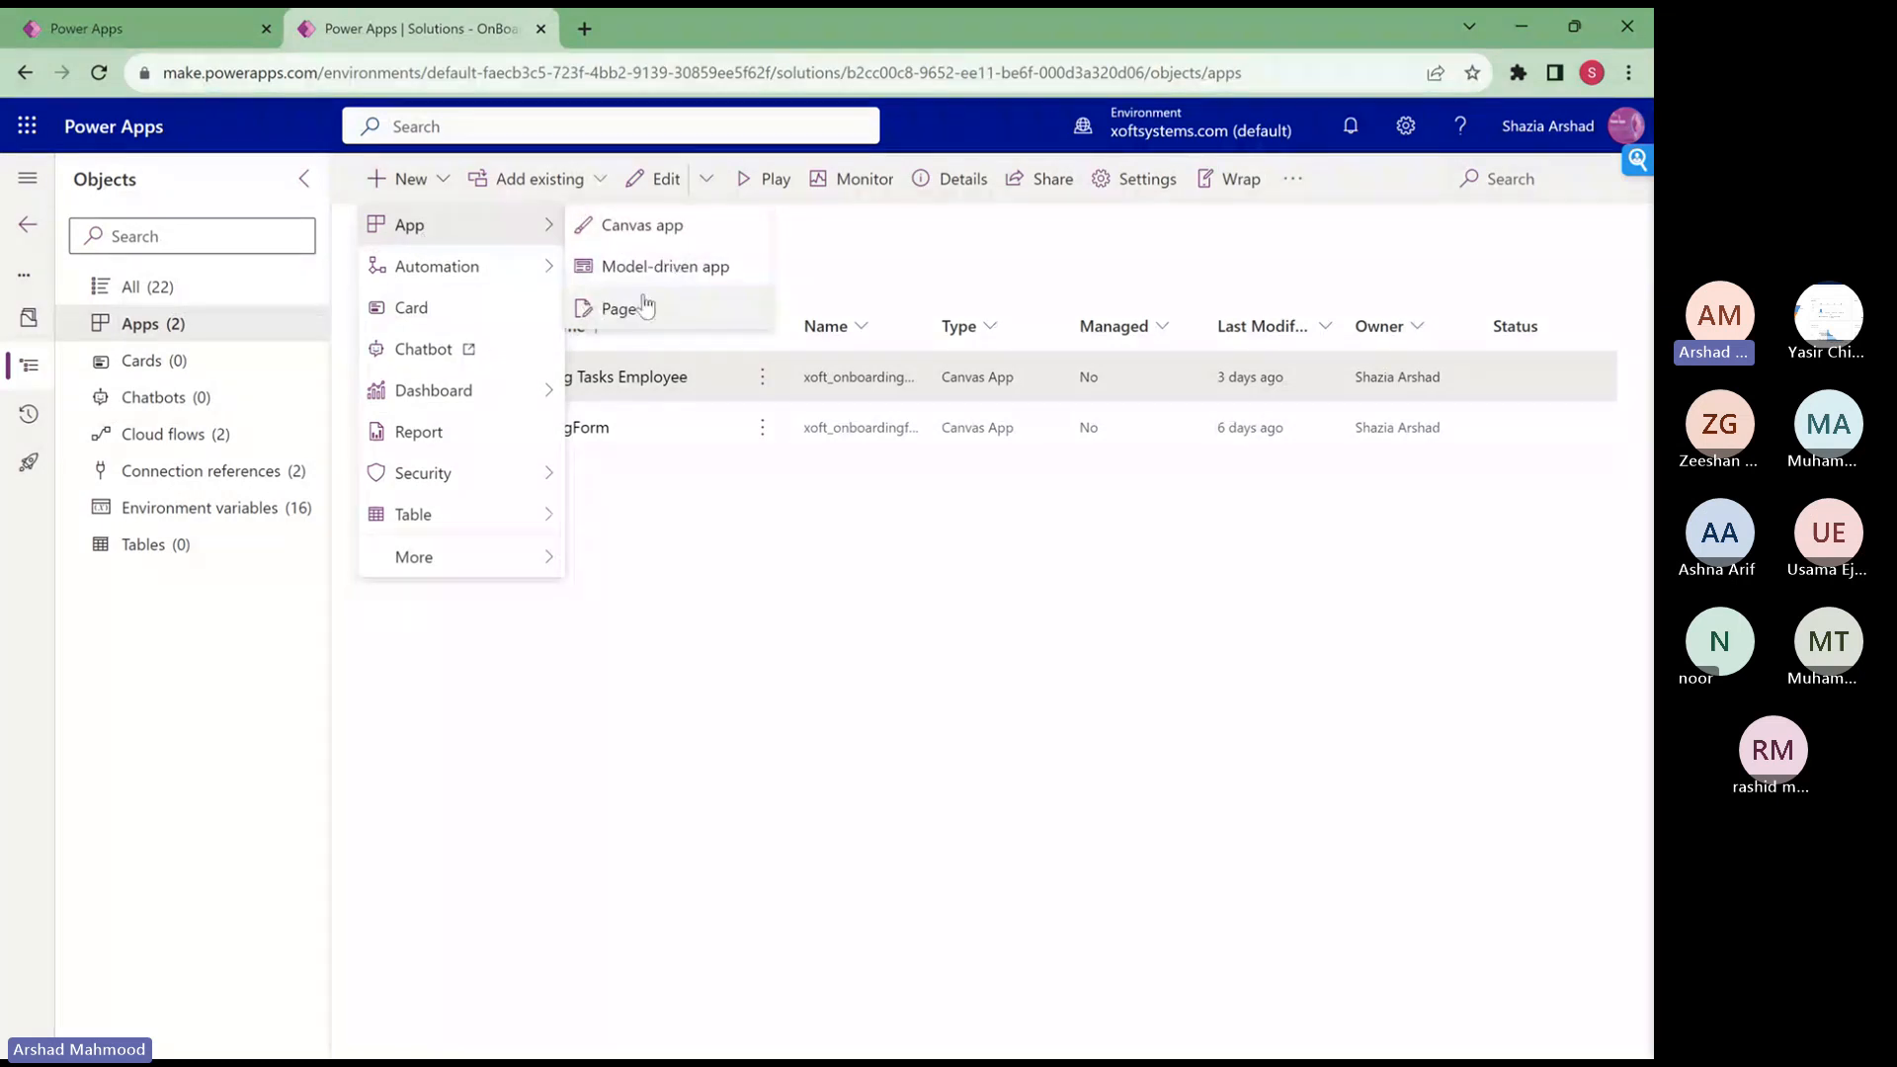
pyautogui.moveTo(489, 268)
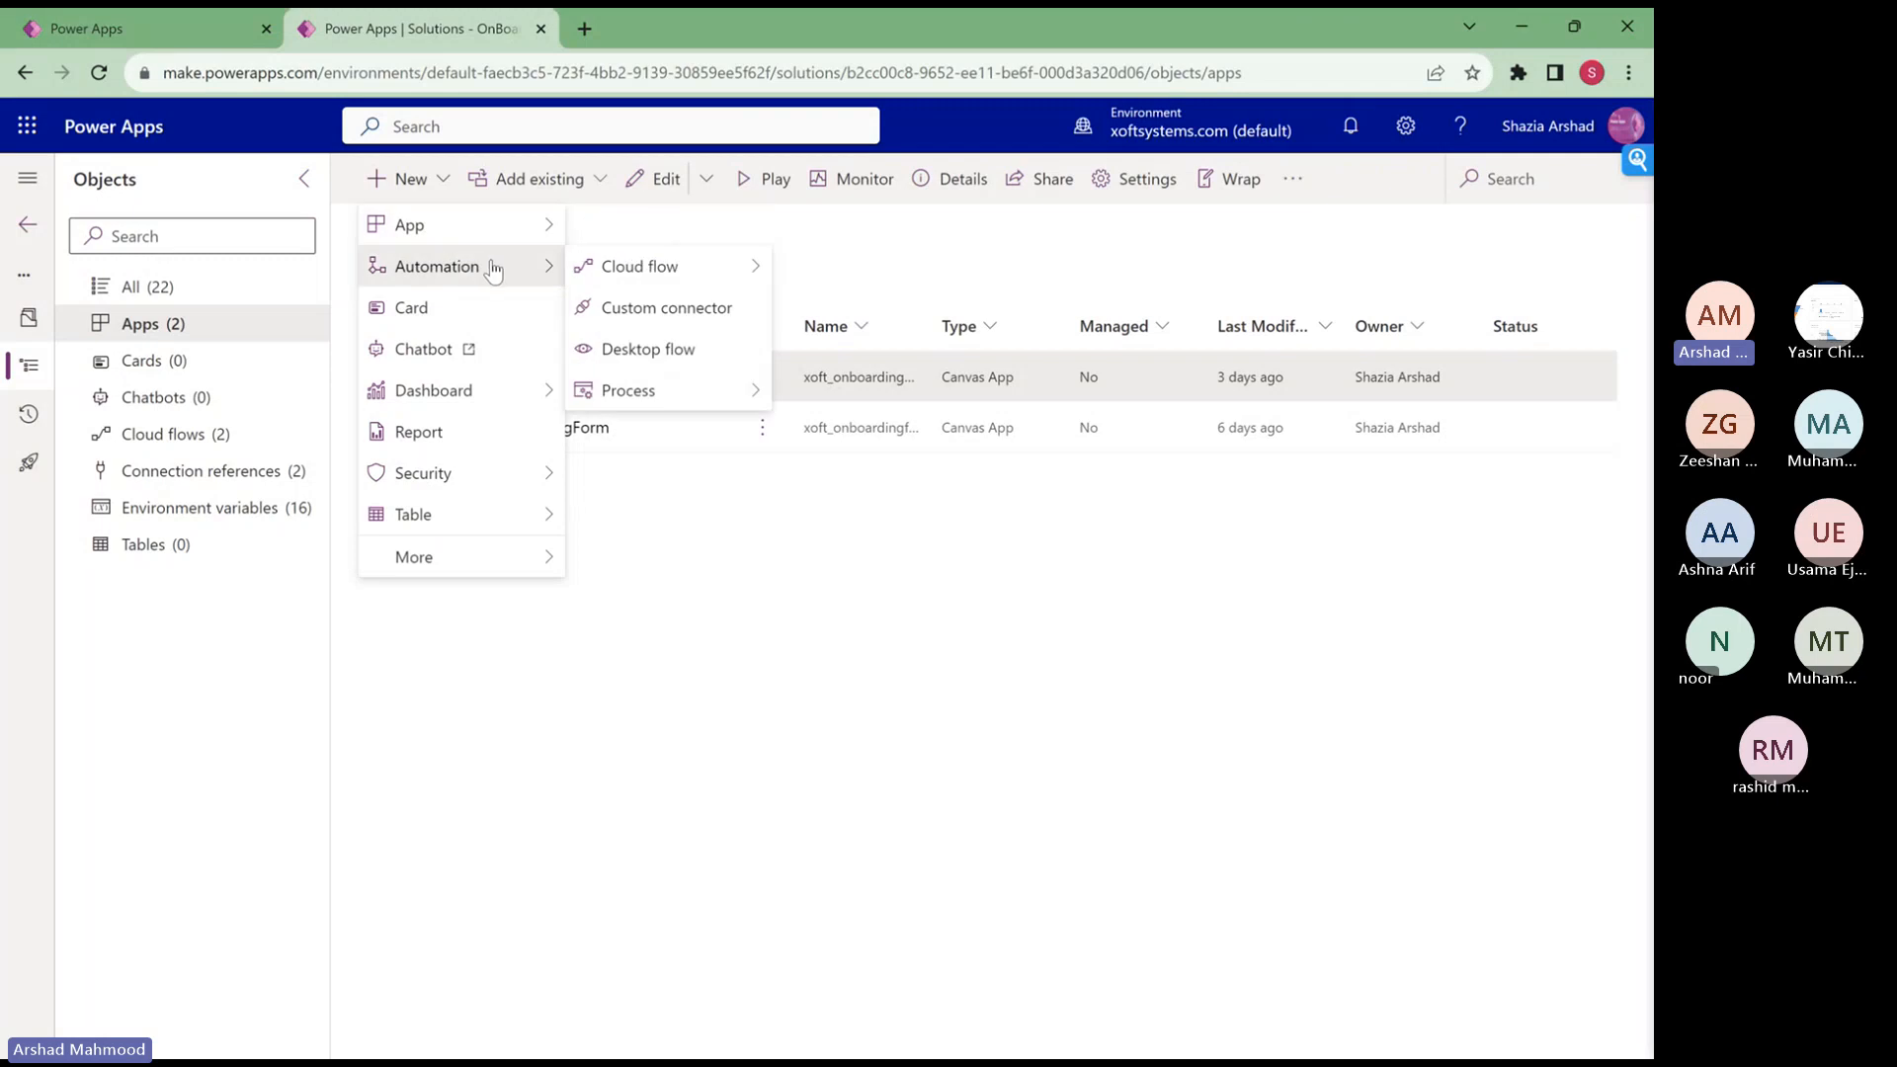
pyautogui.moveTo(654, 282)
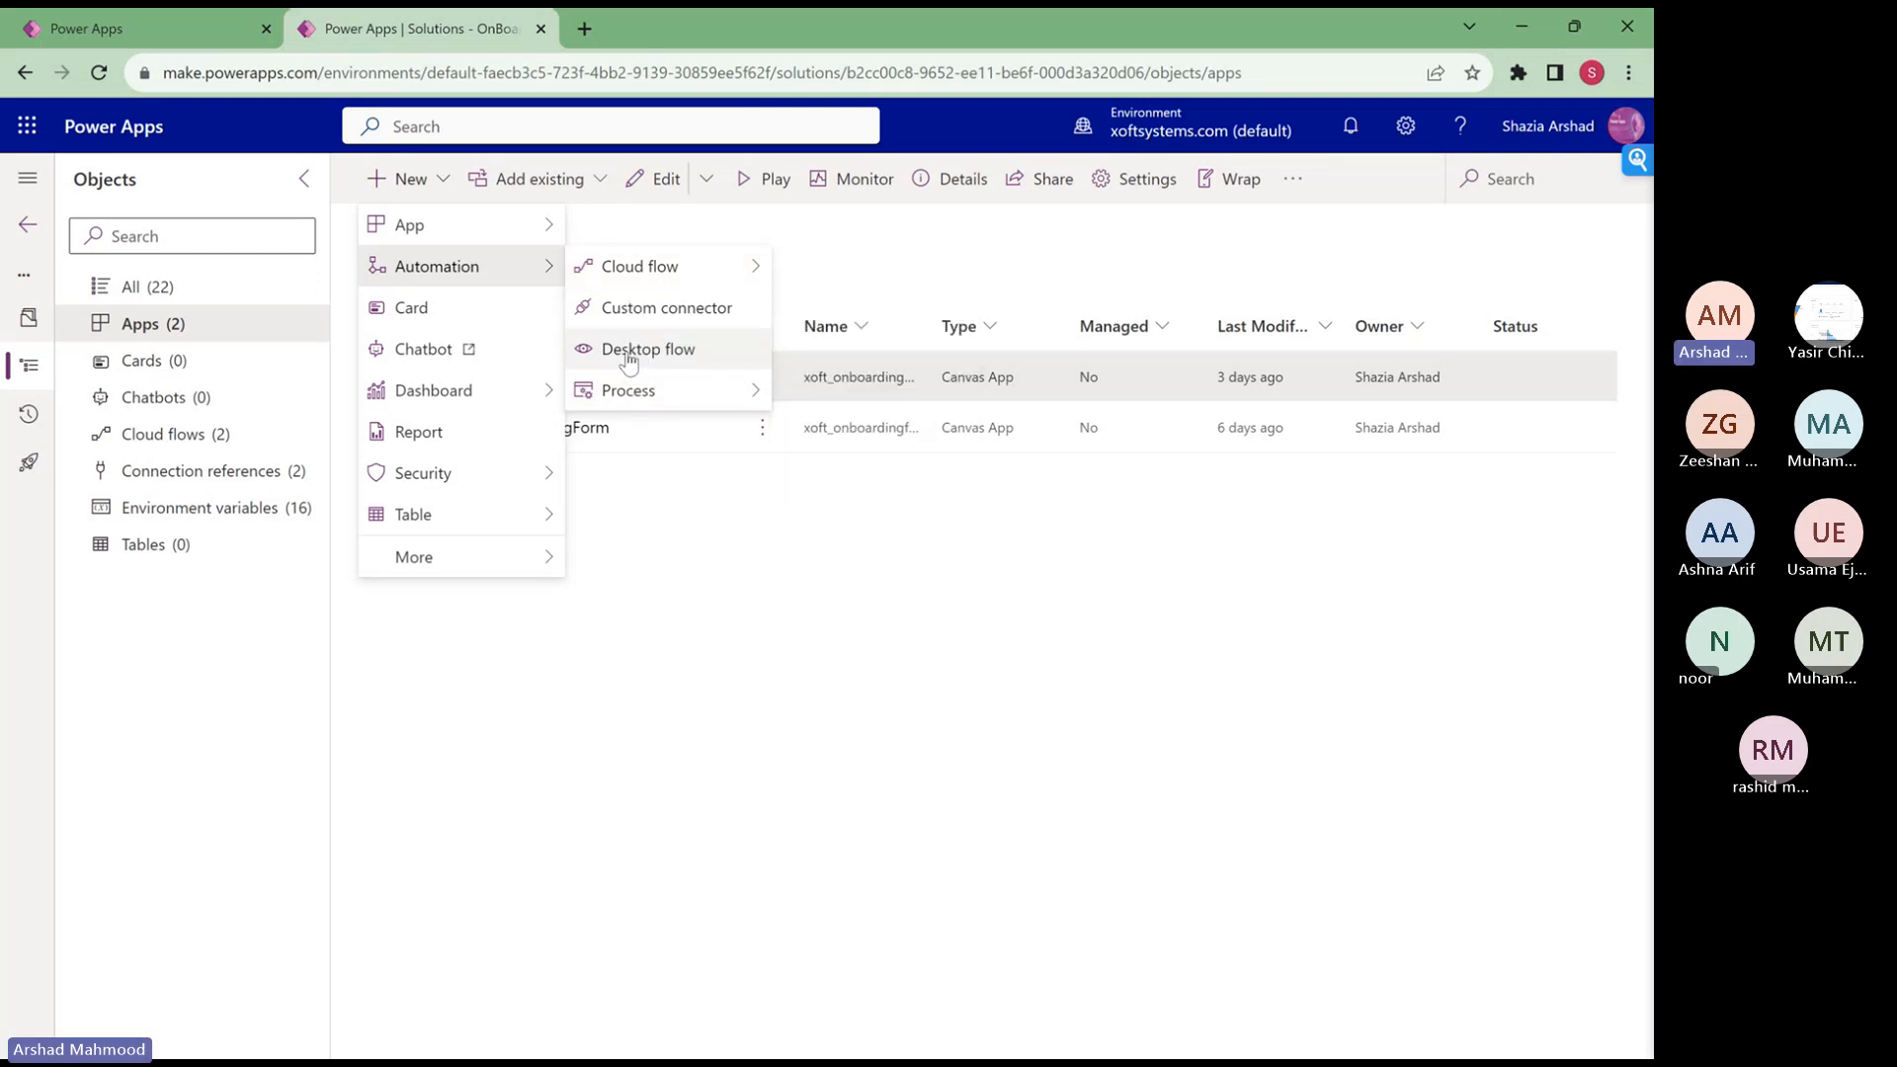
pyautogui.moveTo(607, 279)
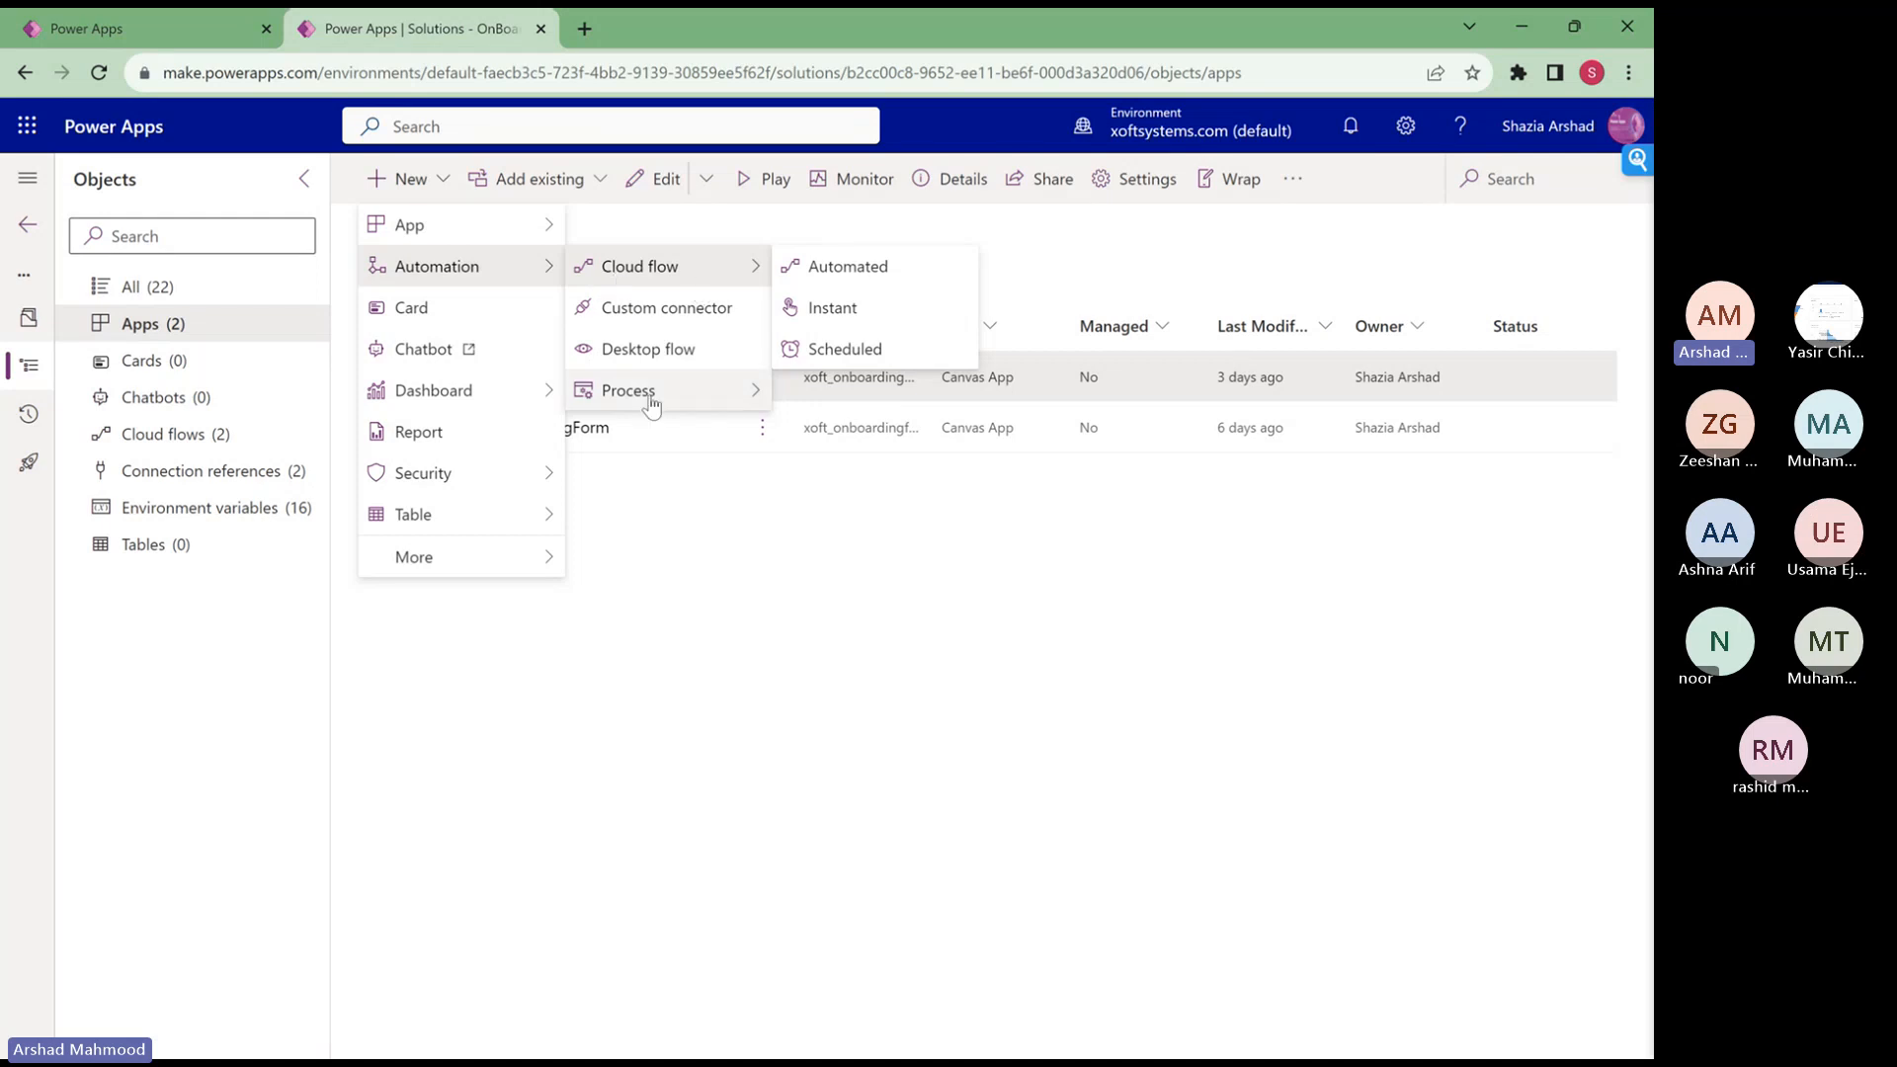
pyautogui.moveTo(639, 391)
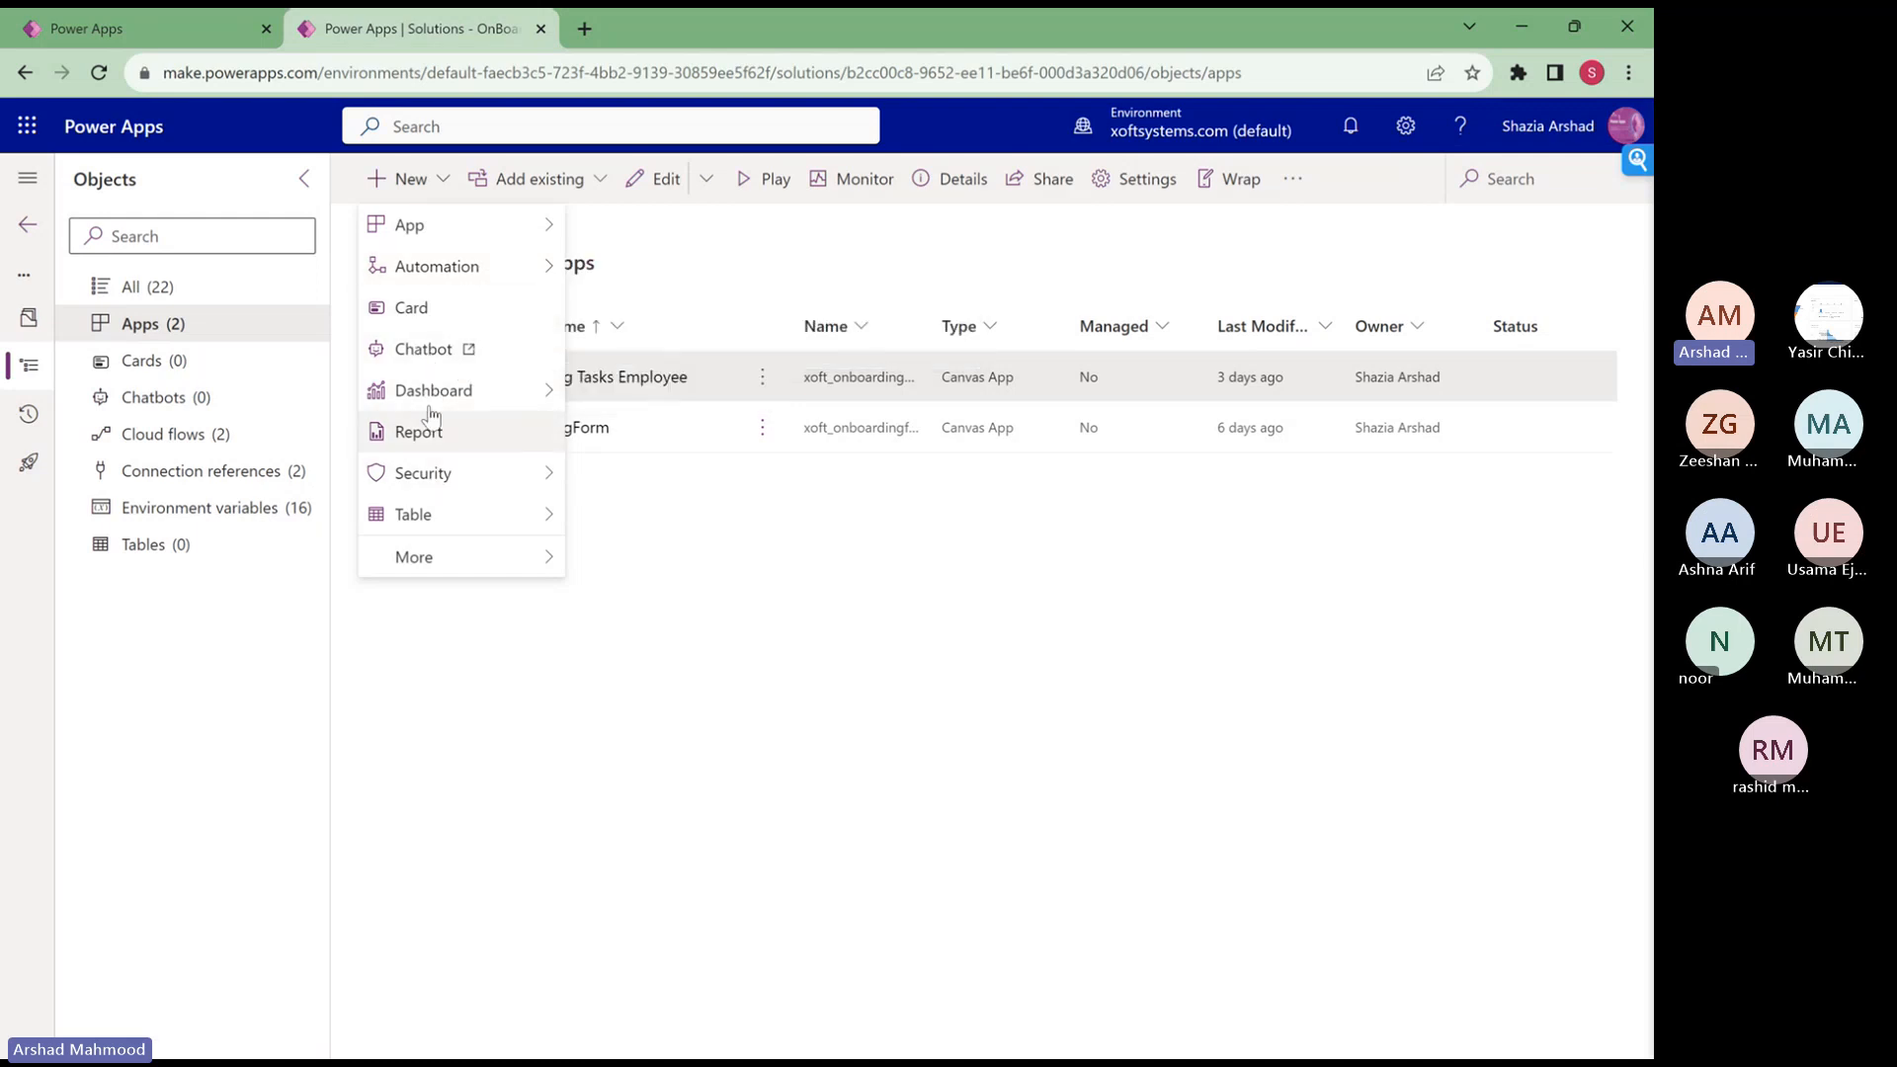
pyautogui.moveTo(421, 393)
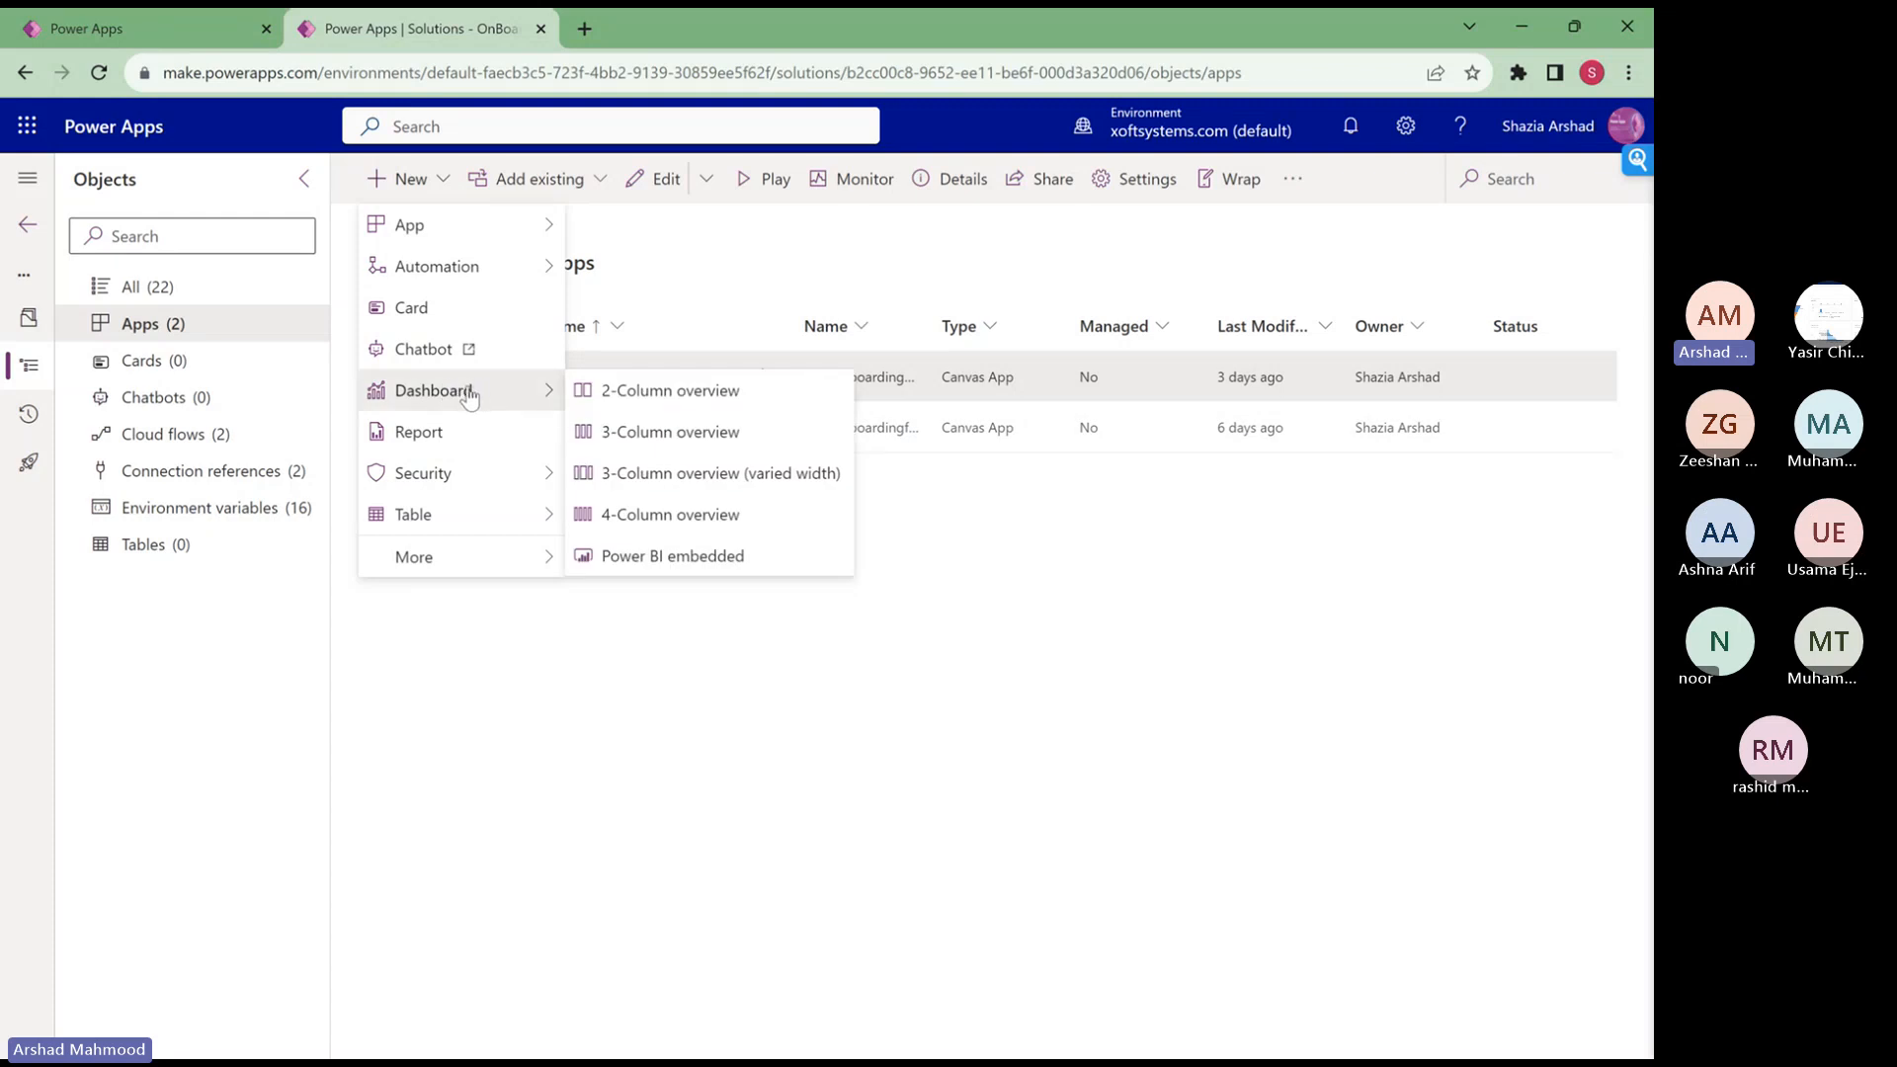
pyautogui.moveTo(438, 485)
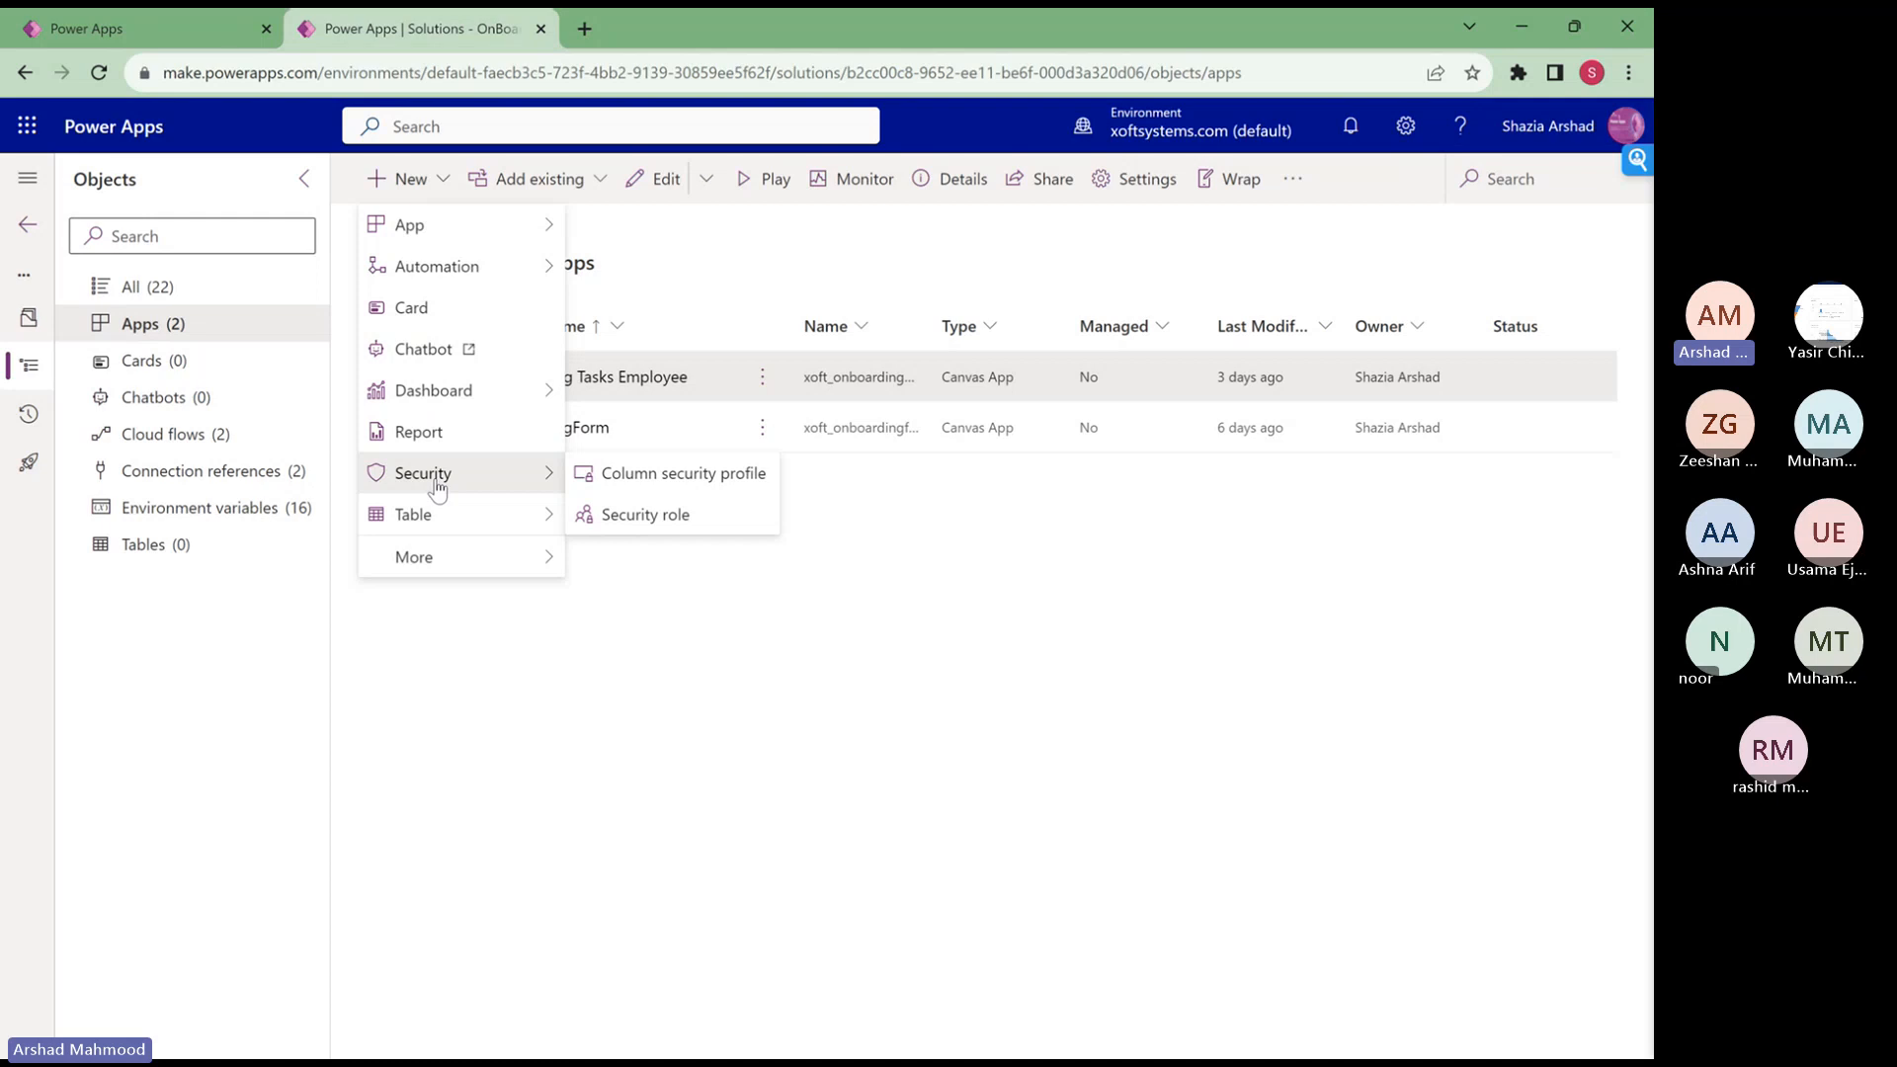
pyautogui.moveTo(441, 530)
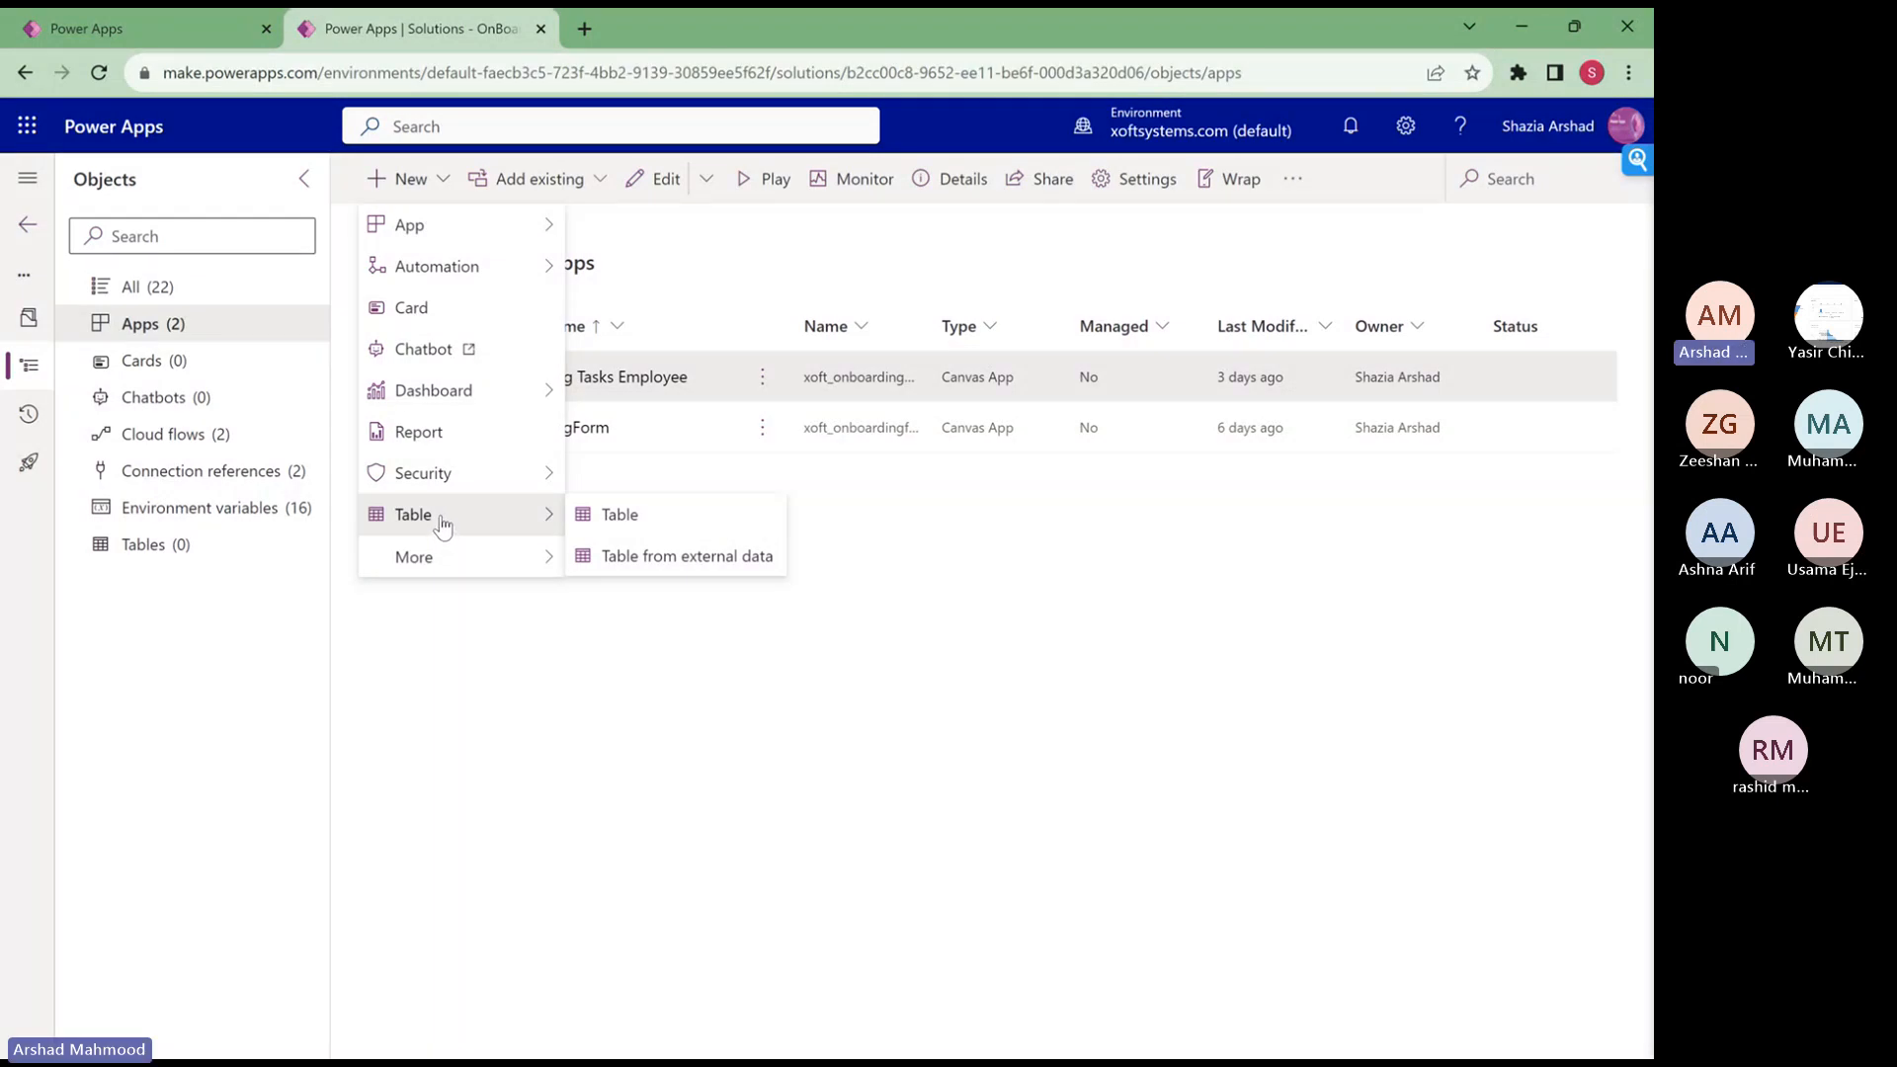
pyautogui.moveTo(427, 573)
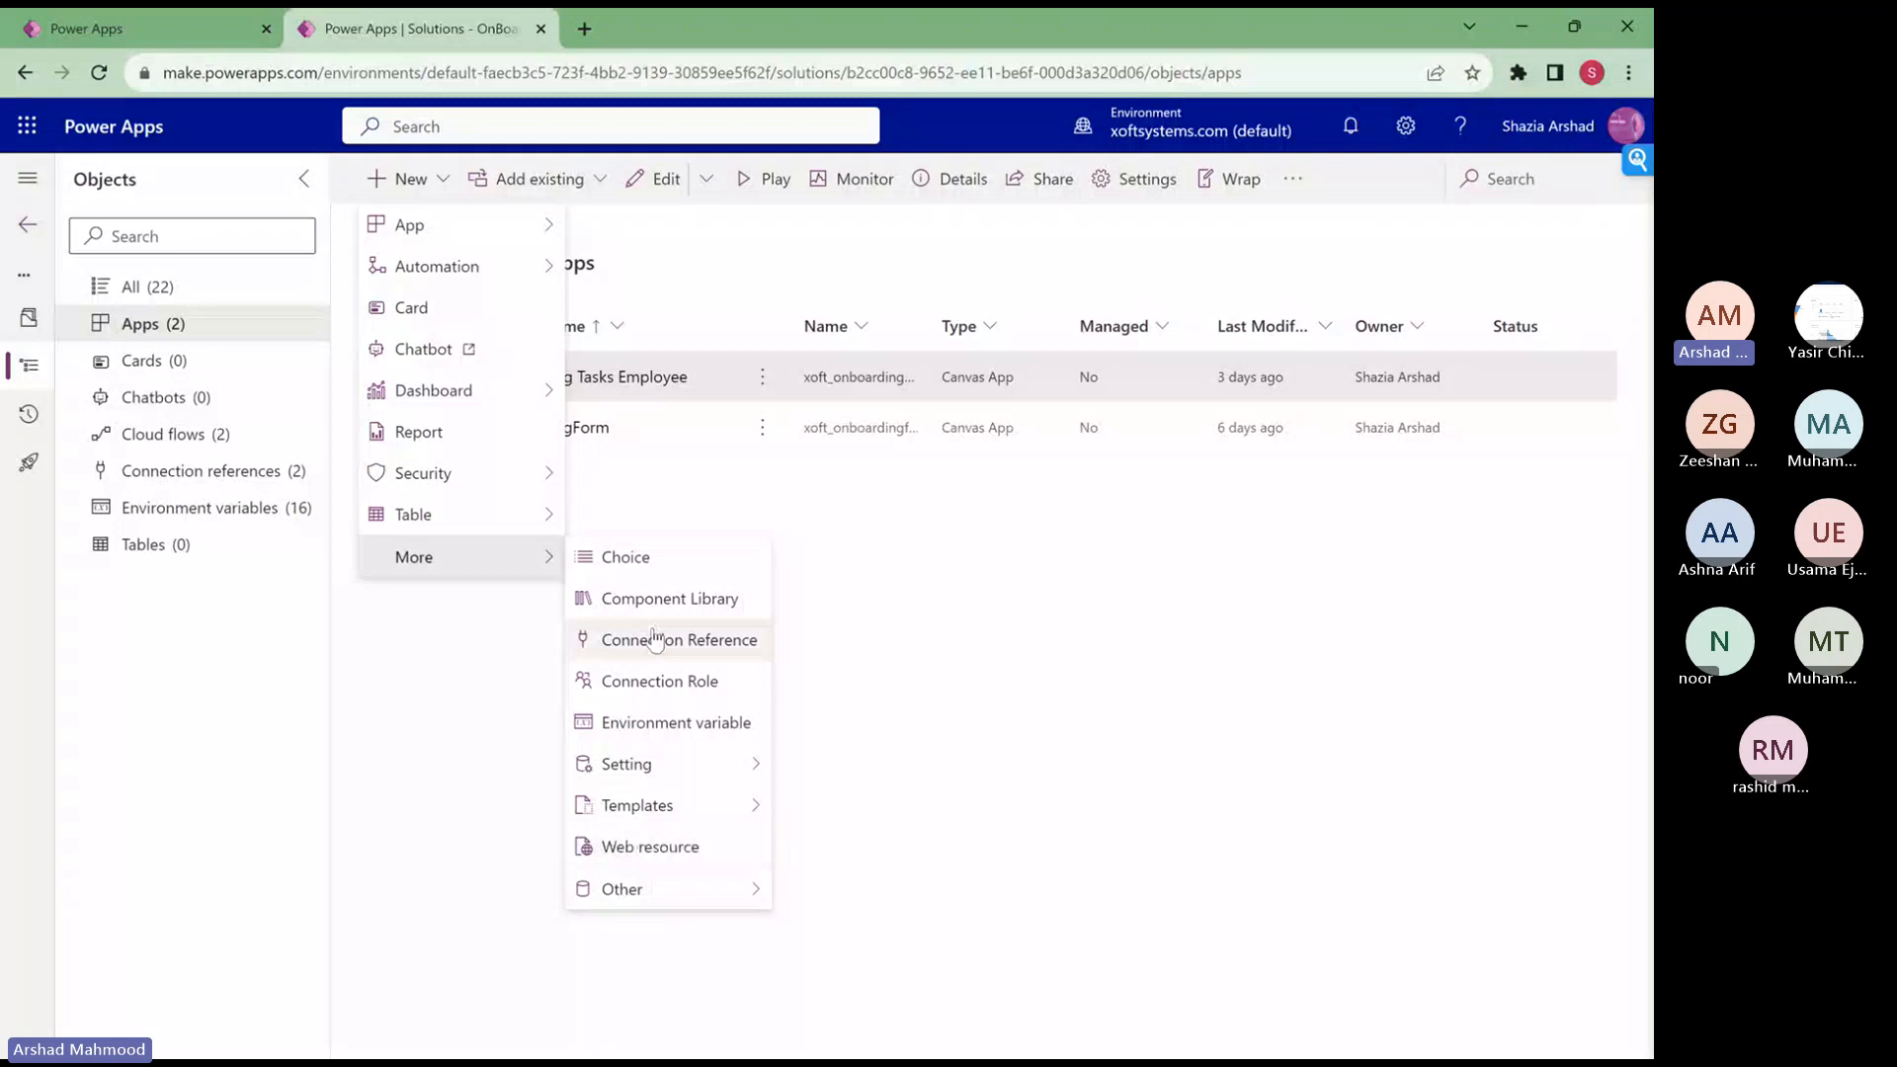
pyautogui.moveTo(660, 904)
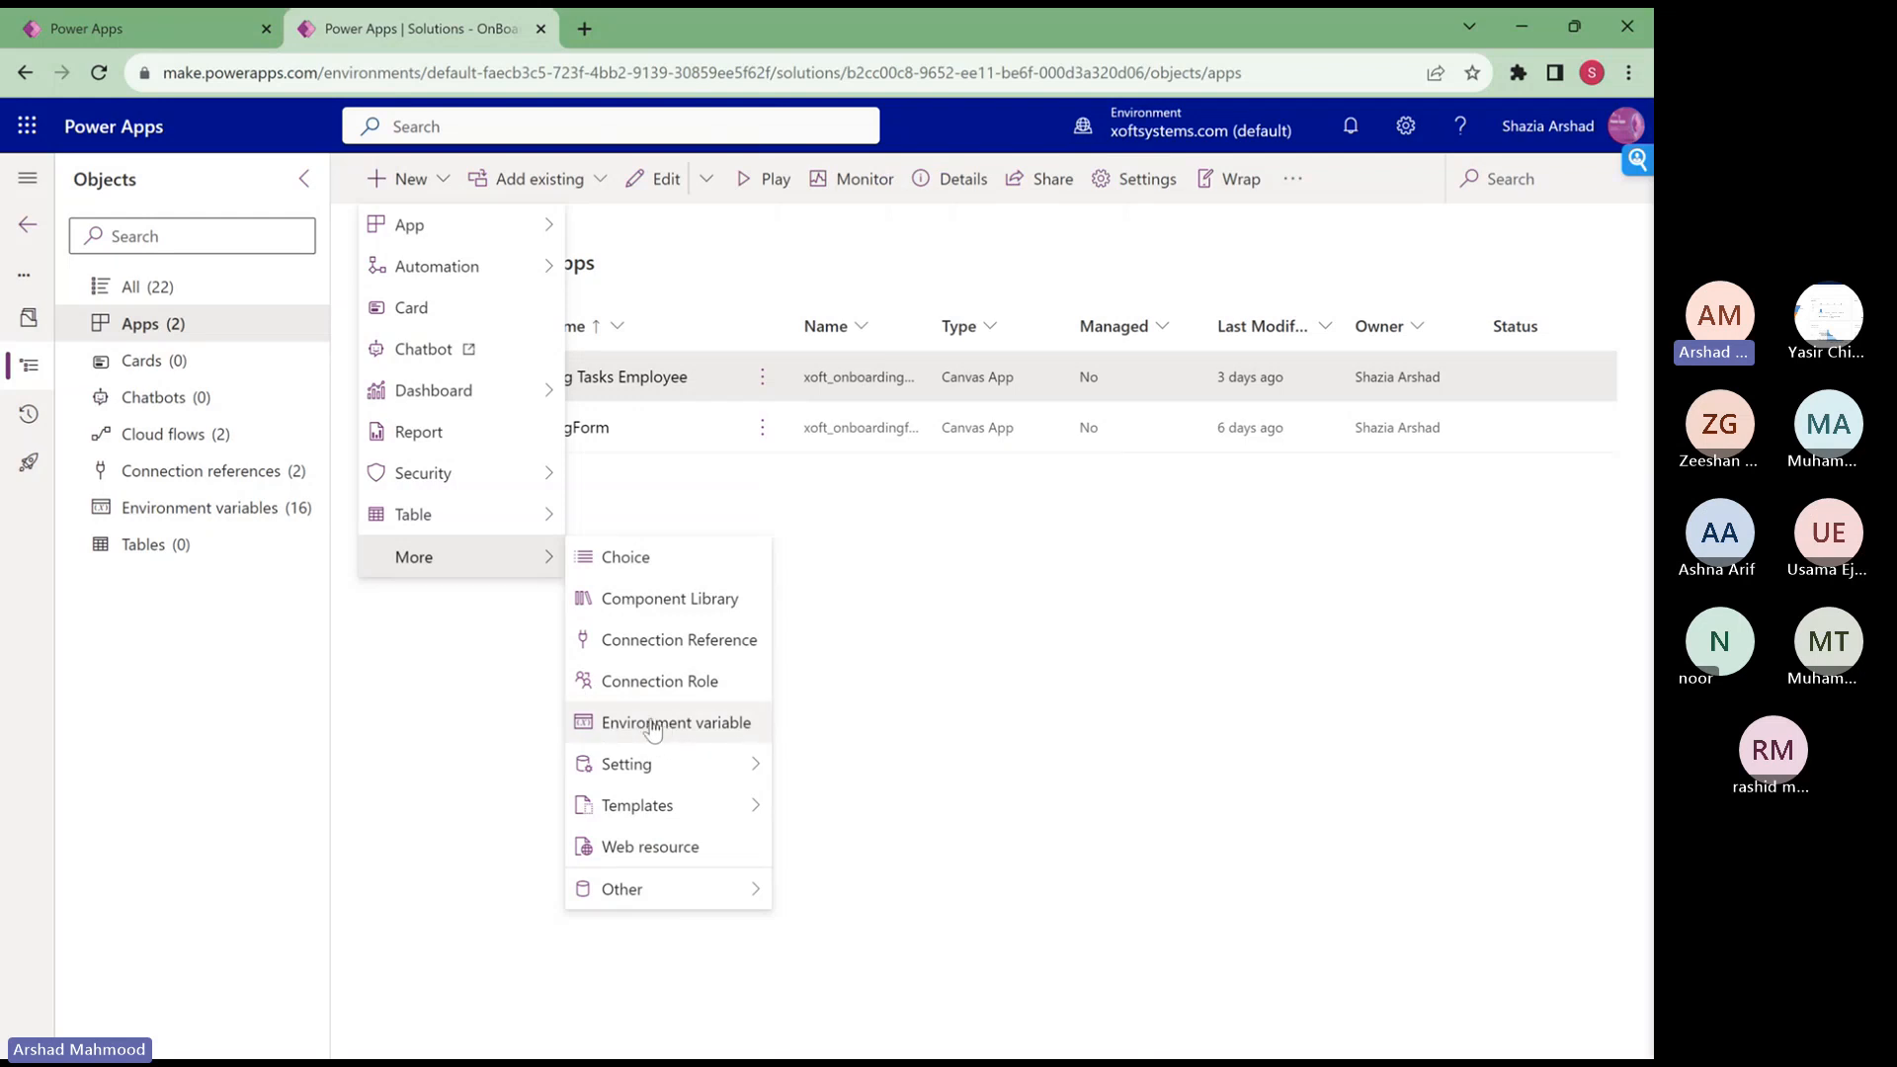
pyautogui.click(423, 726)
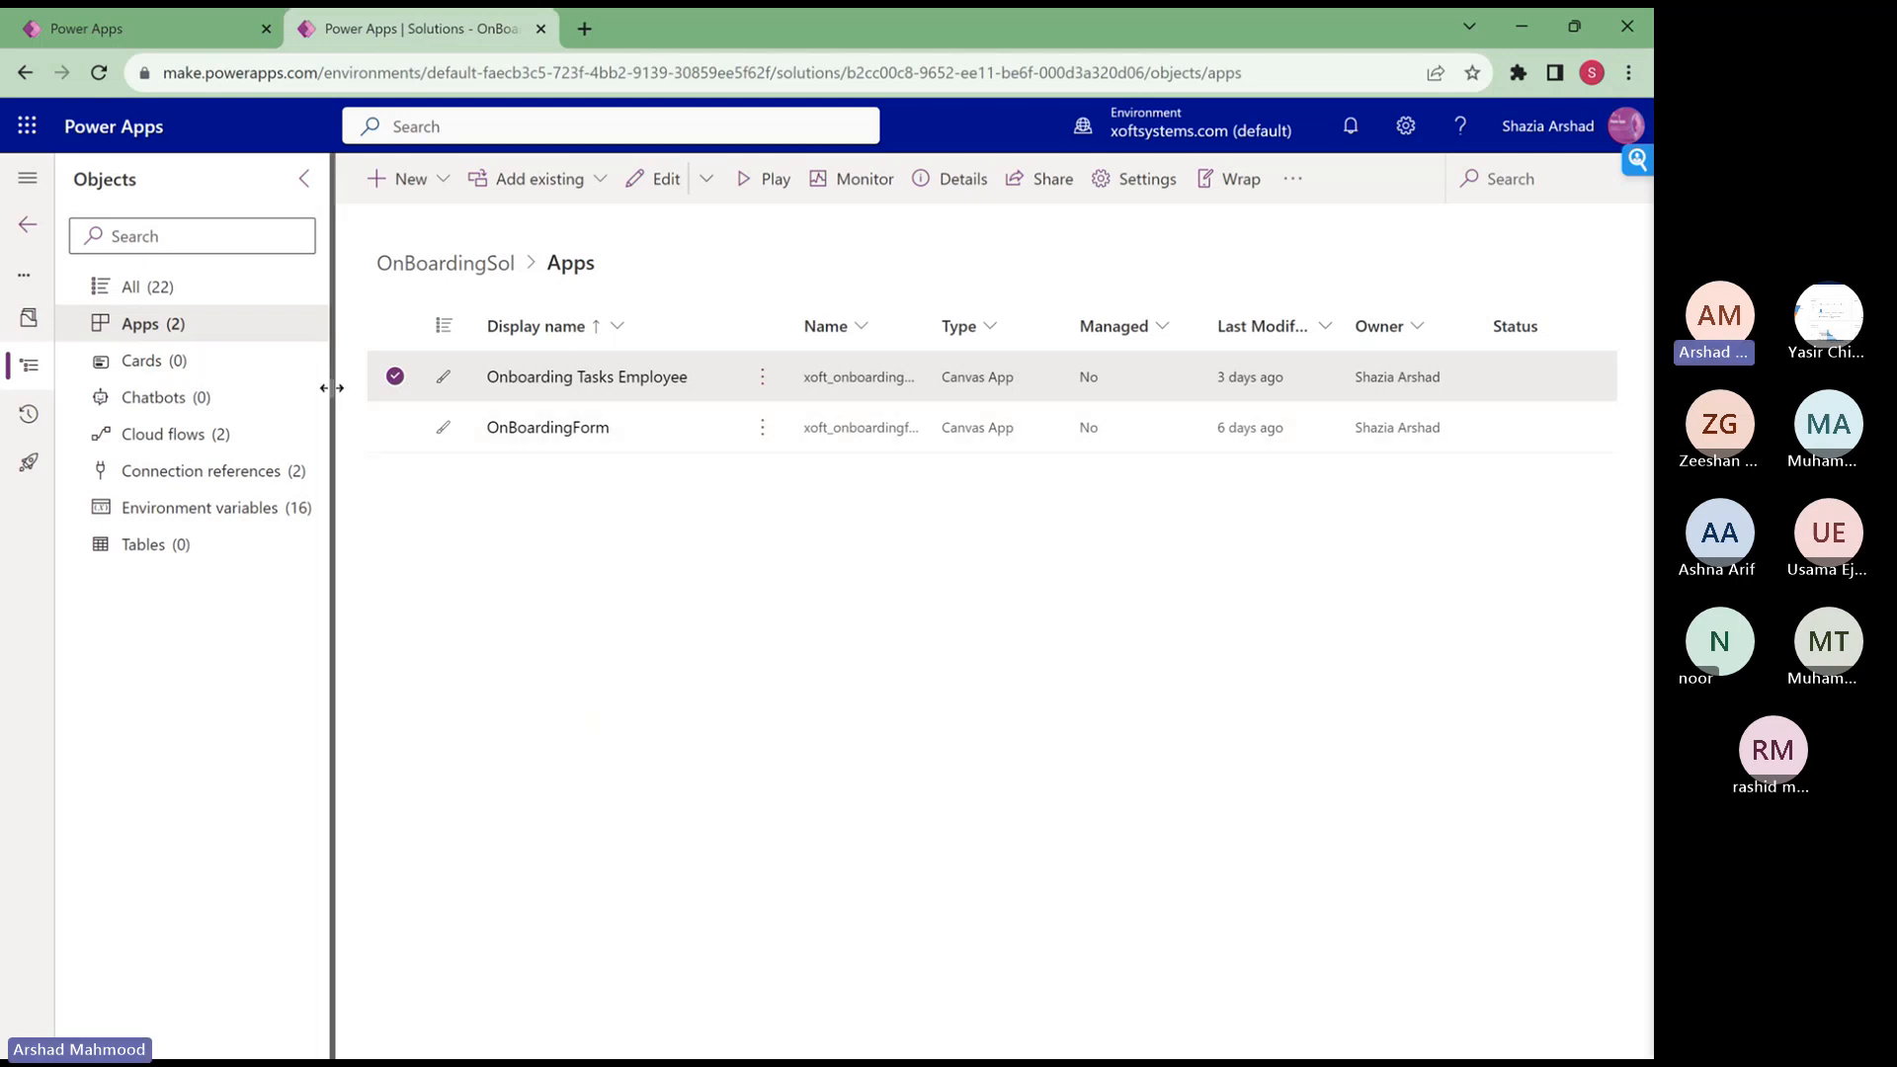
# - Go back to the solutions list and review the environments available for selection
pyautogui.click(26, 229)
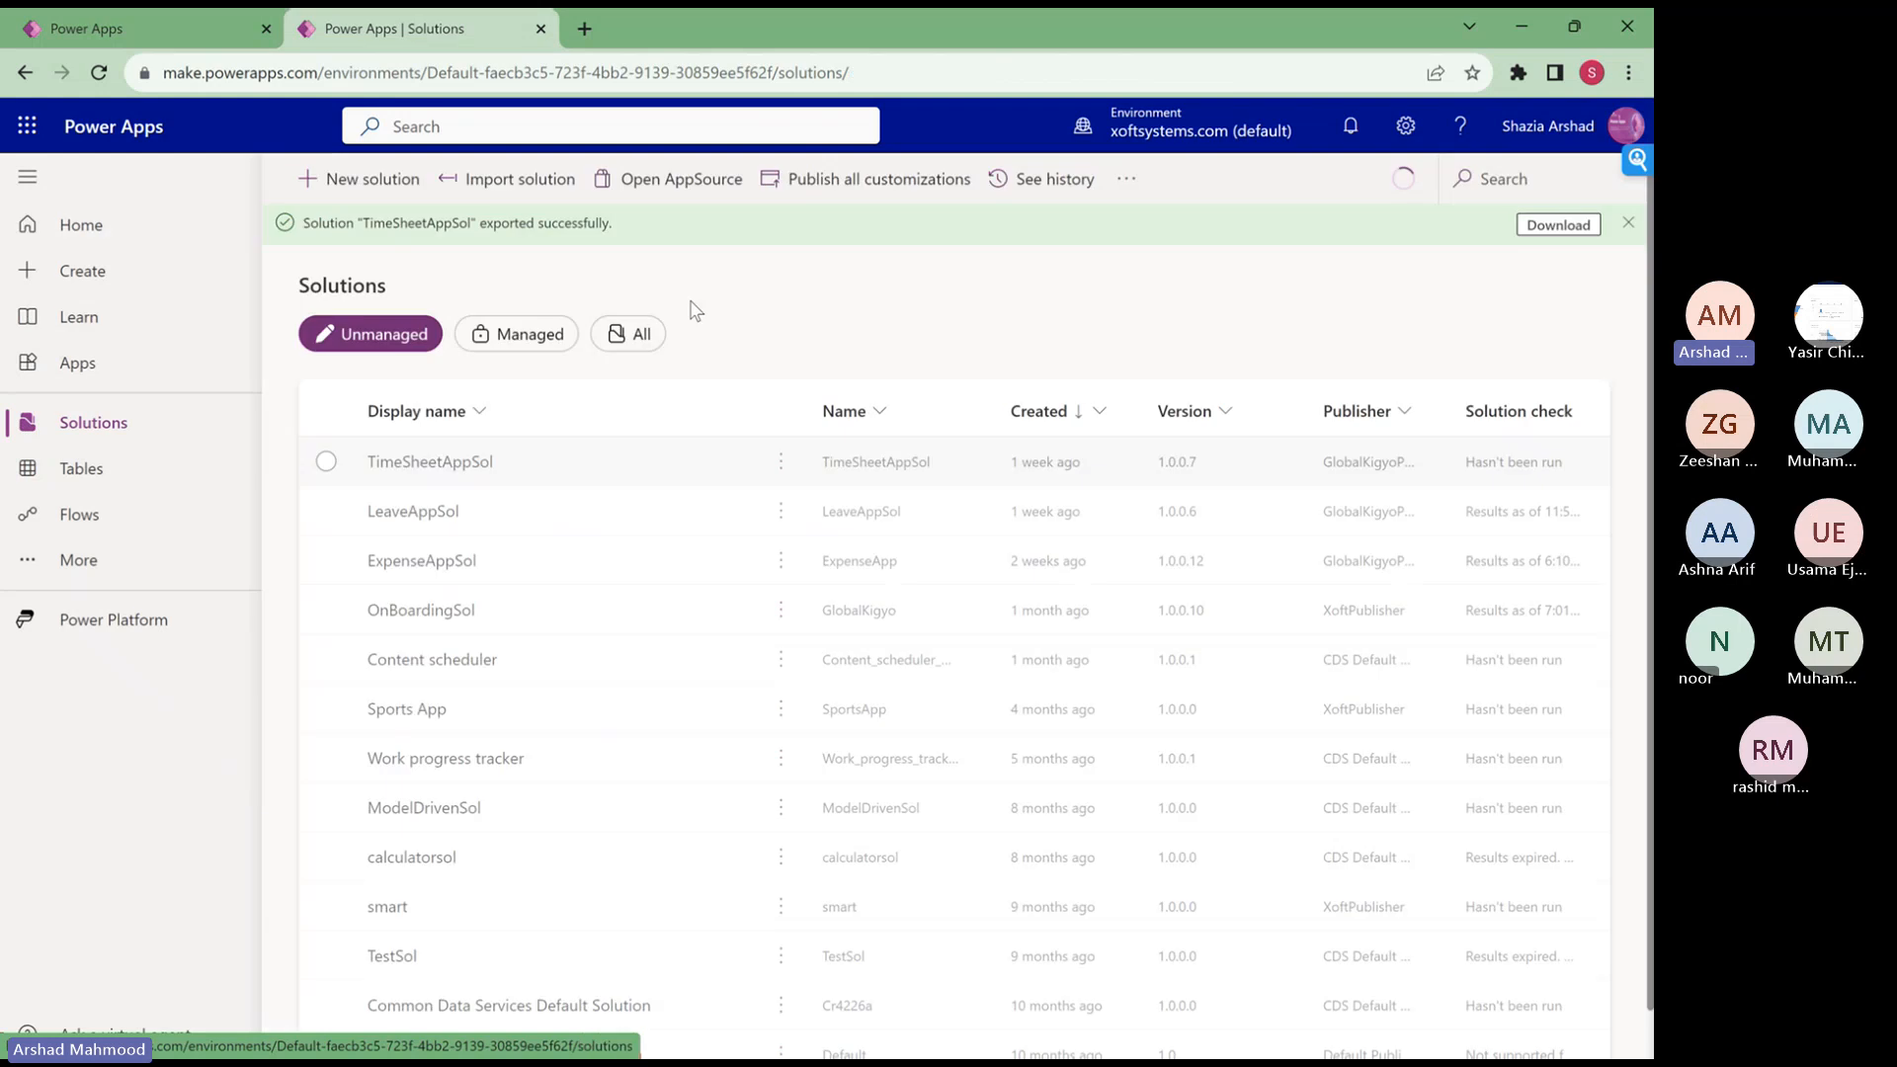
pyautogui.click(1191, 144)
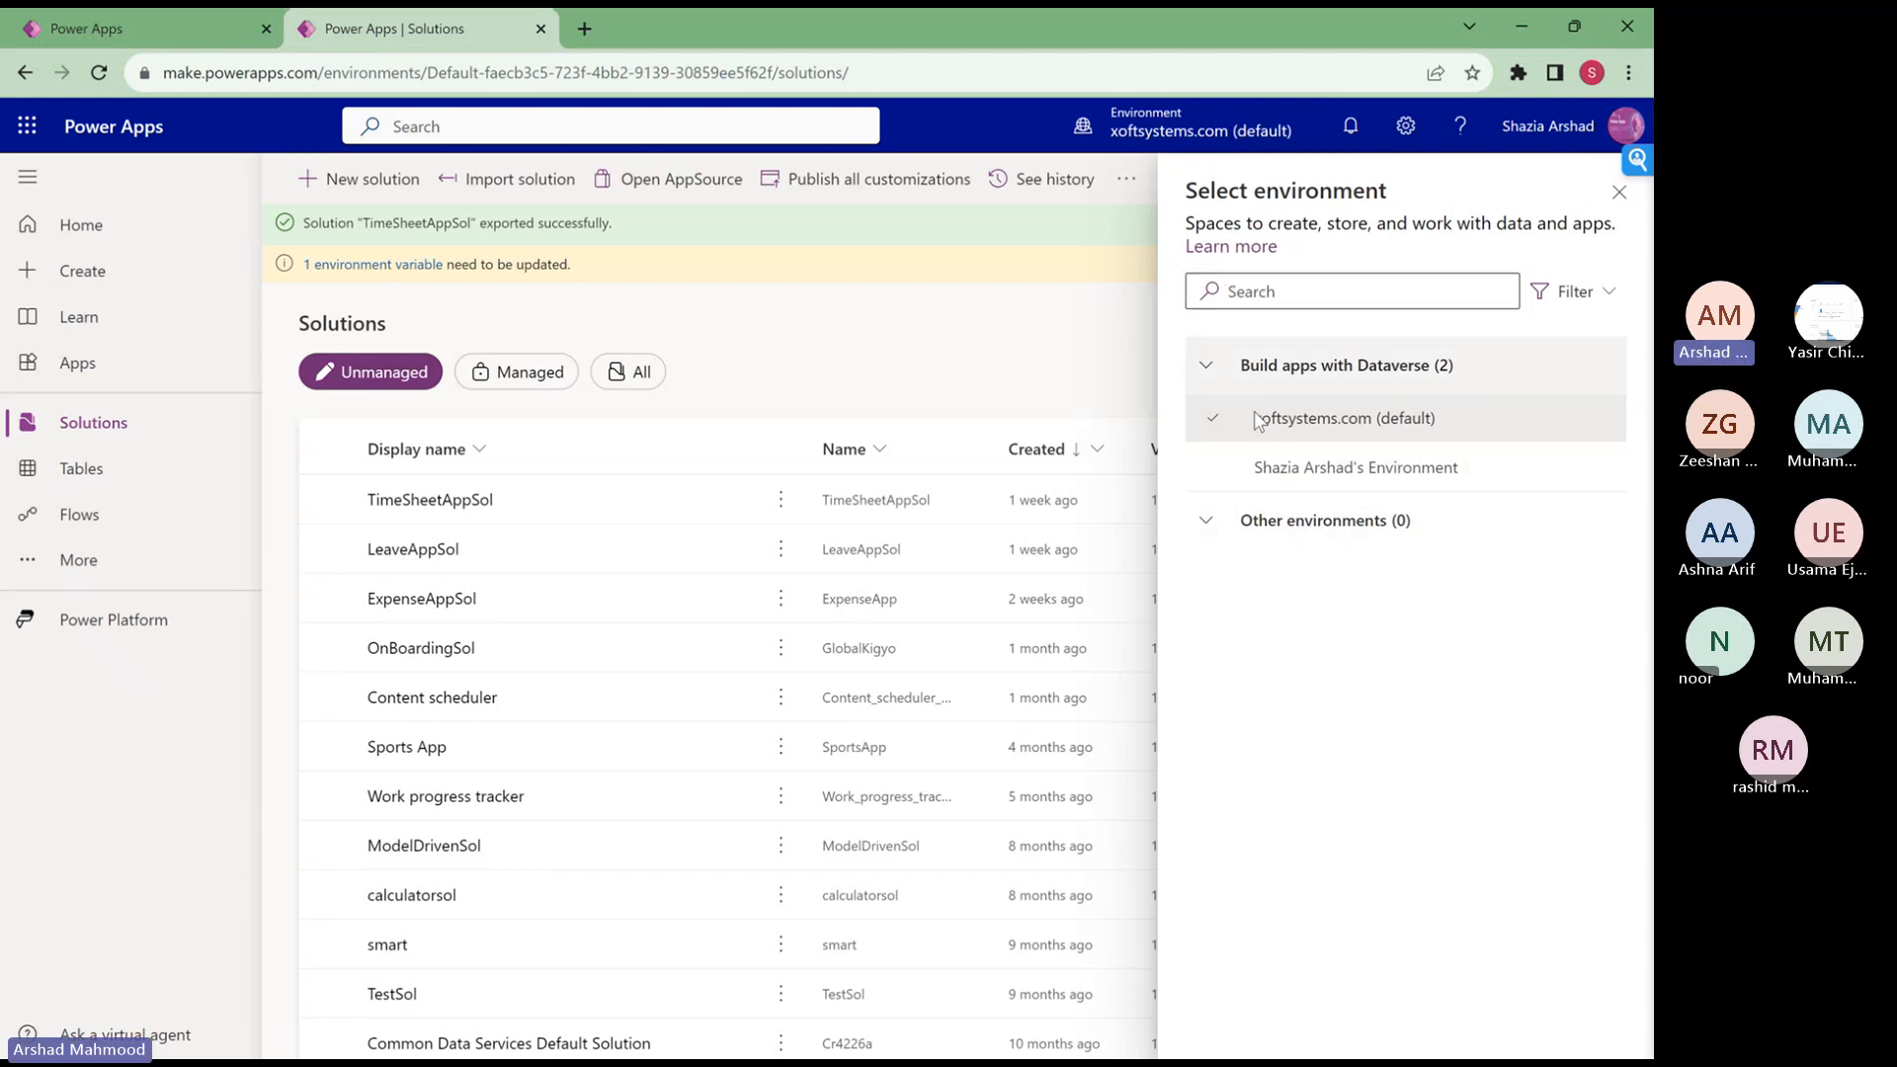
pyautogui.moveTo(1287, 444)
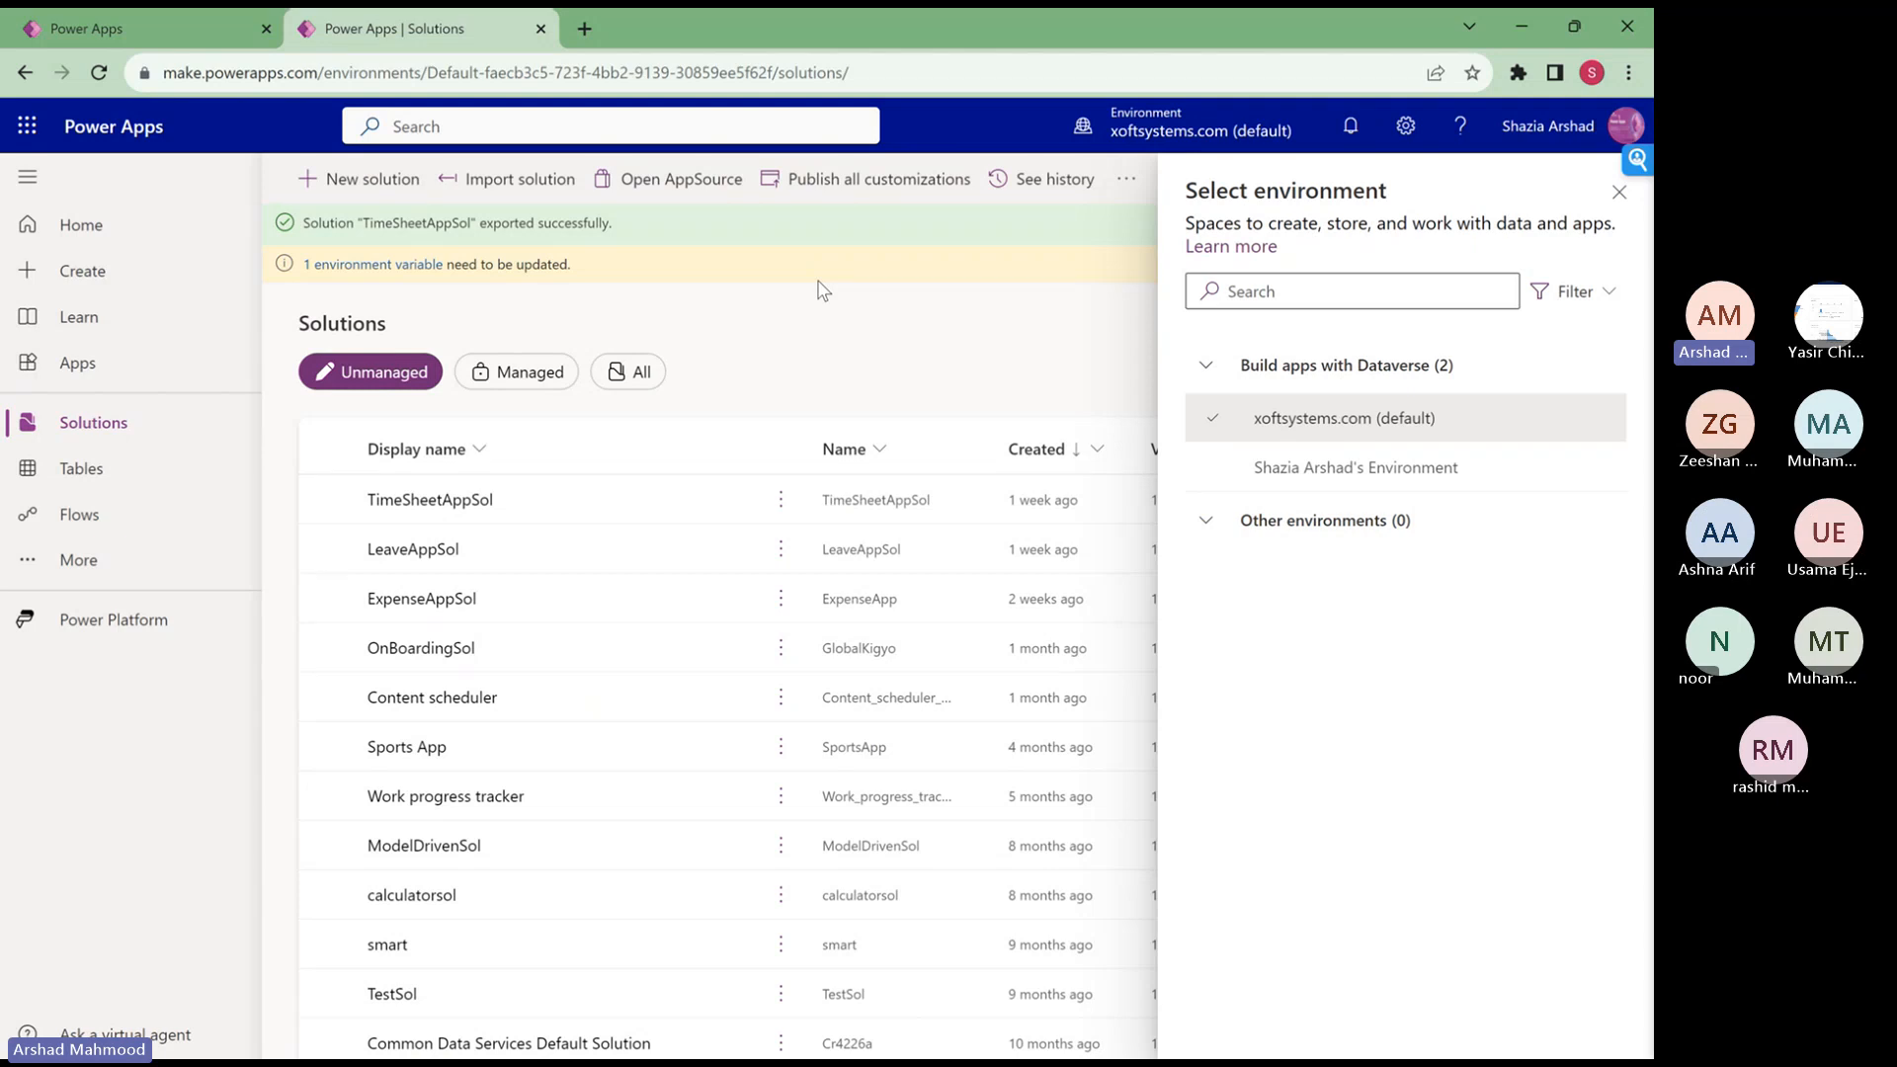
pyautogui.click(584, 29)
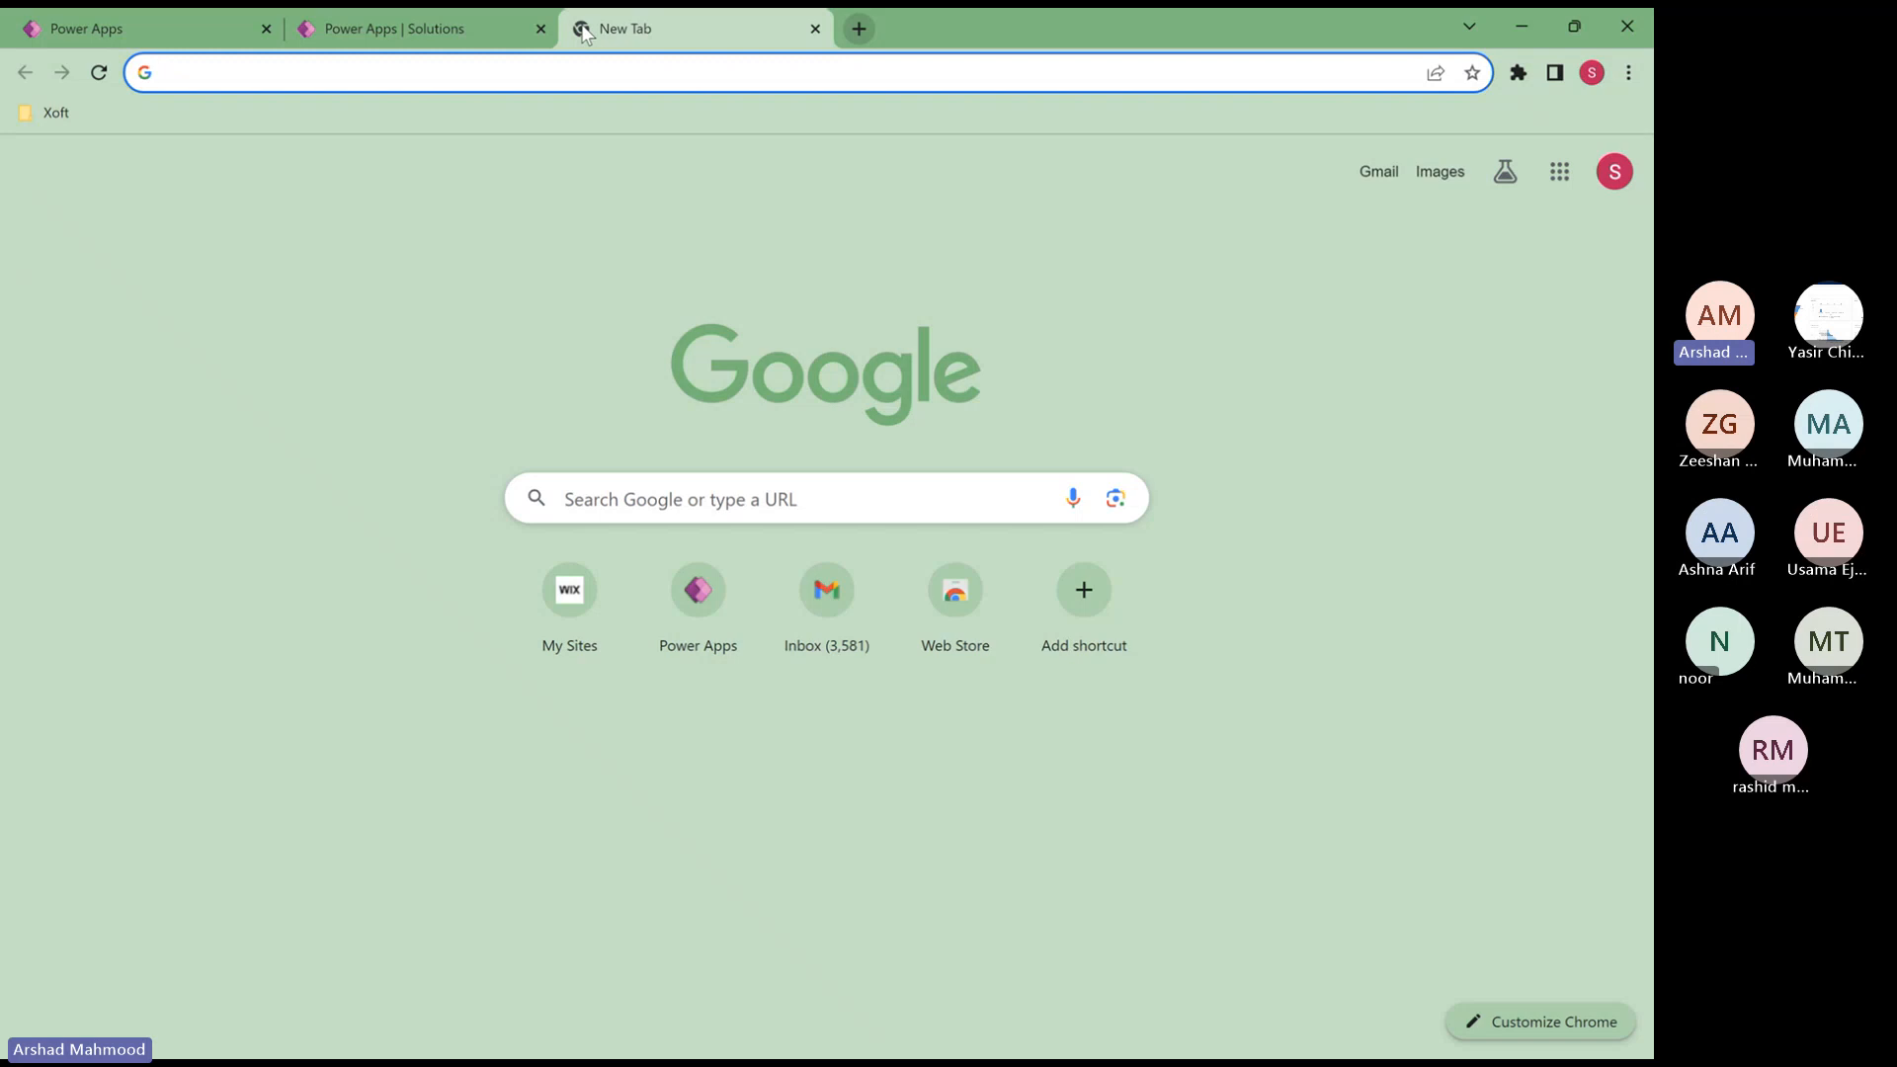
pyautogui.write('adf')
pyautogui.press('BackSpace')
pyautogui.press('BackSpace')
pyautogui.press('BackSpace')
pyautogui.click(411, 27)
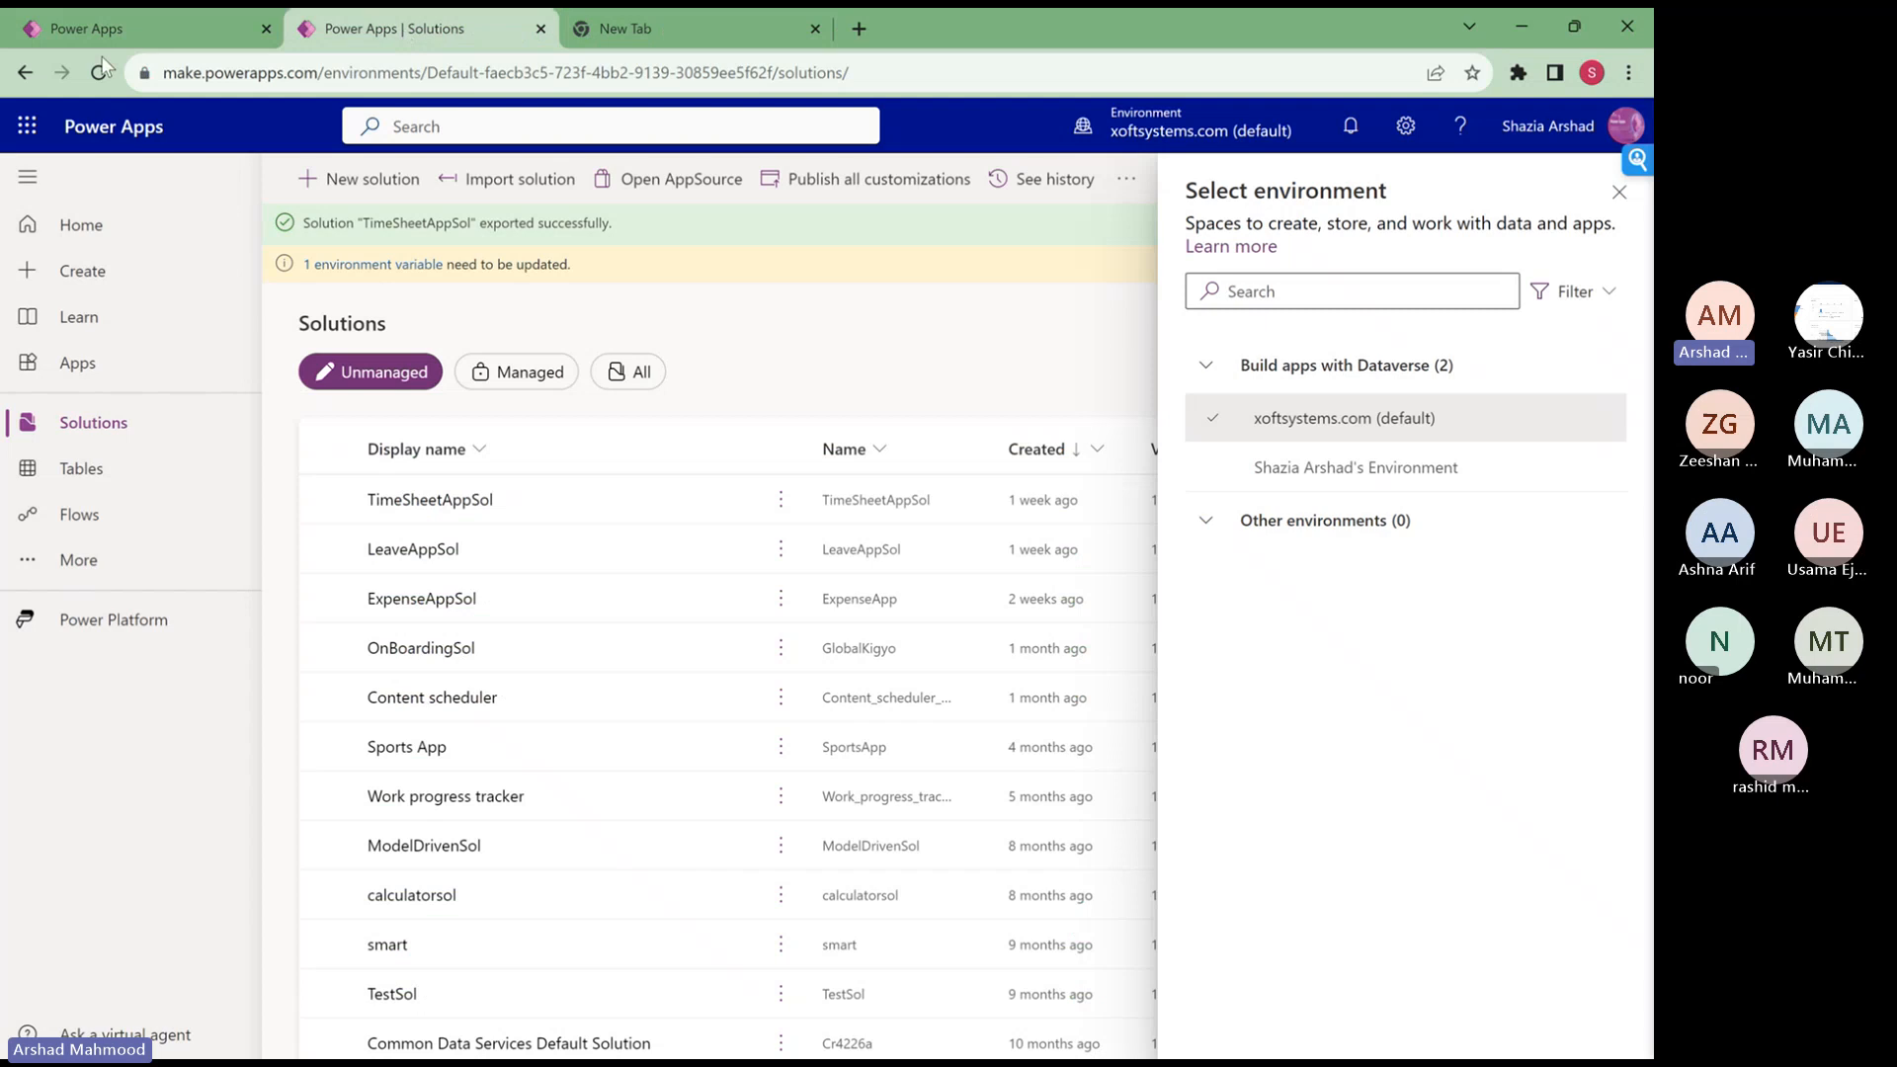
# - Switch to SharePoint through the Microsoft 365 app launcher and view its start page
pyautogui.click(25, 132)
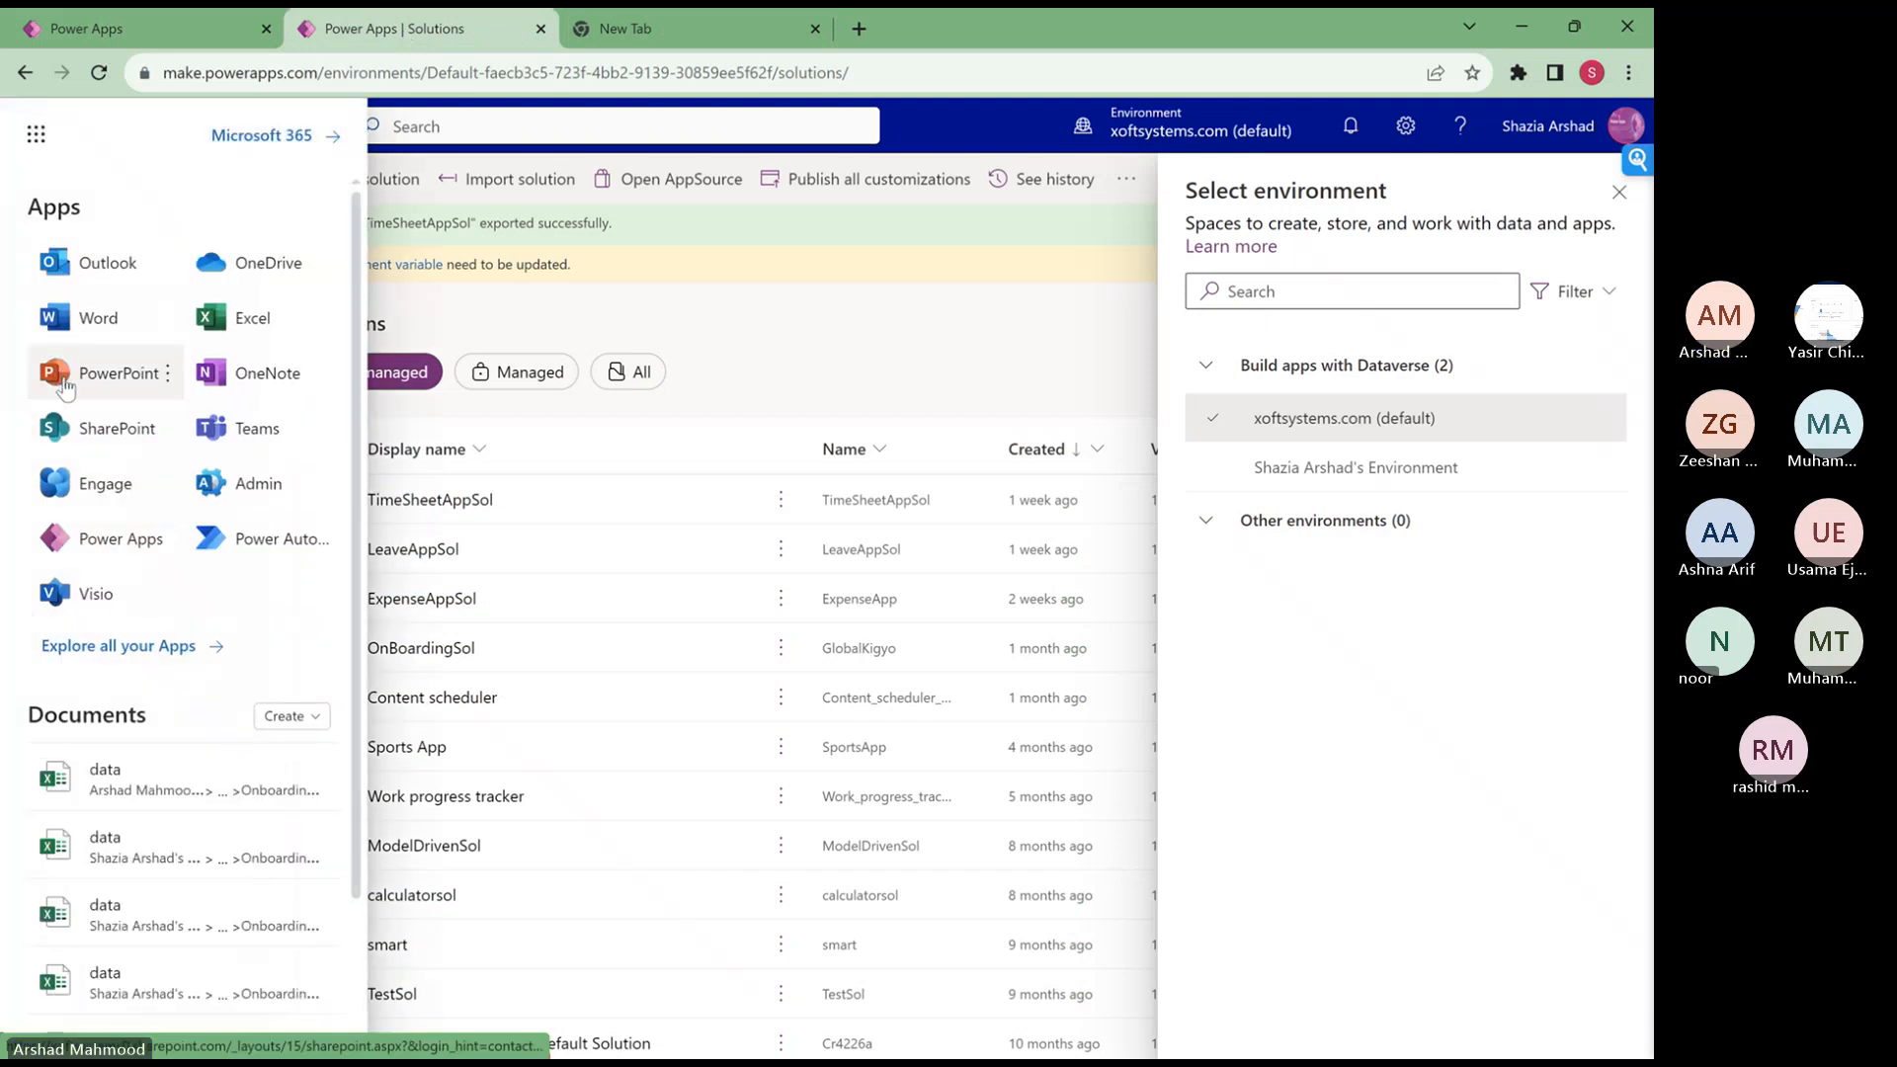
pyautogui.click(83, 433)
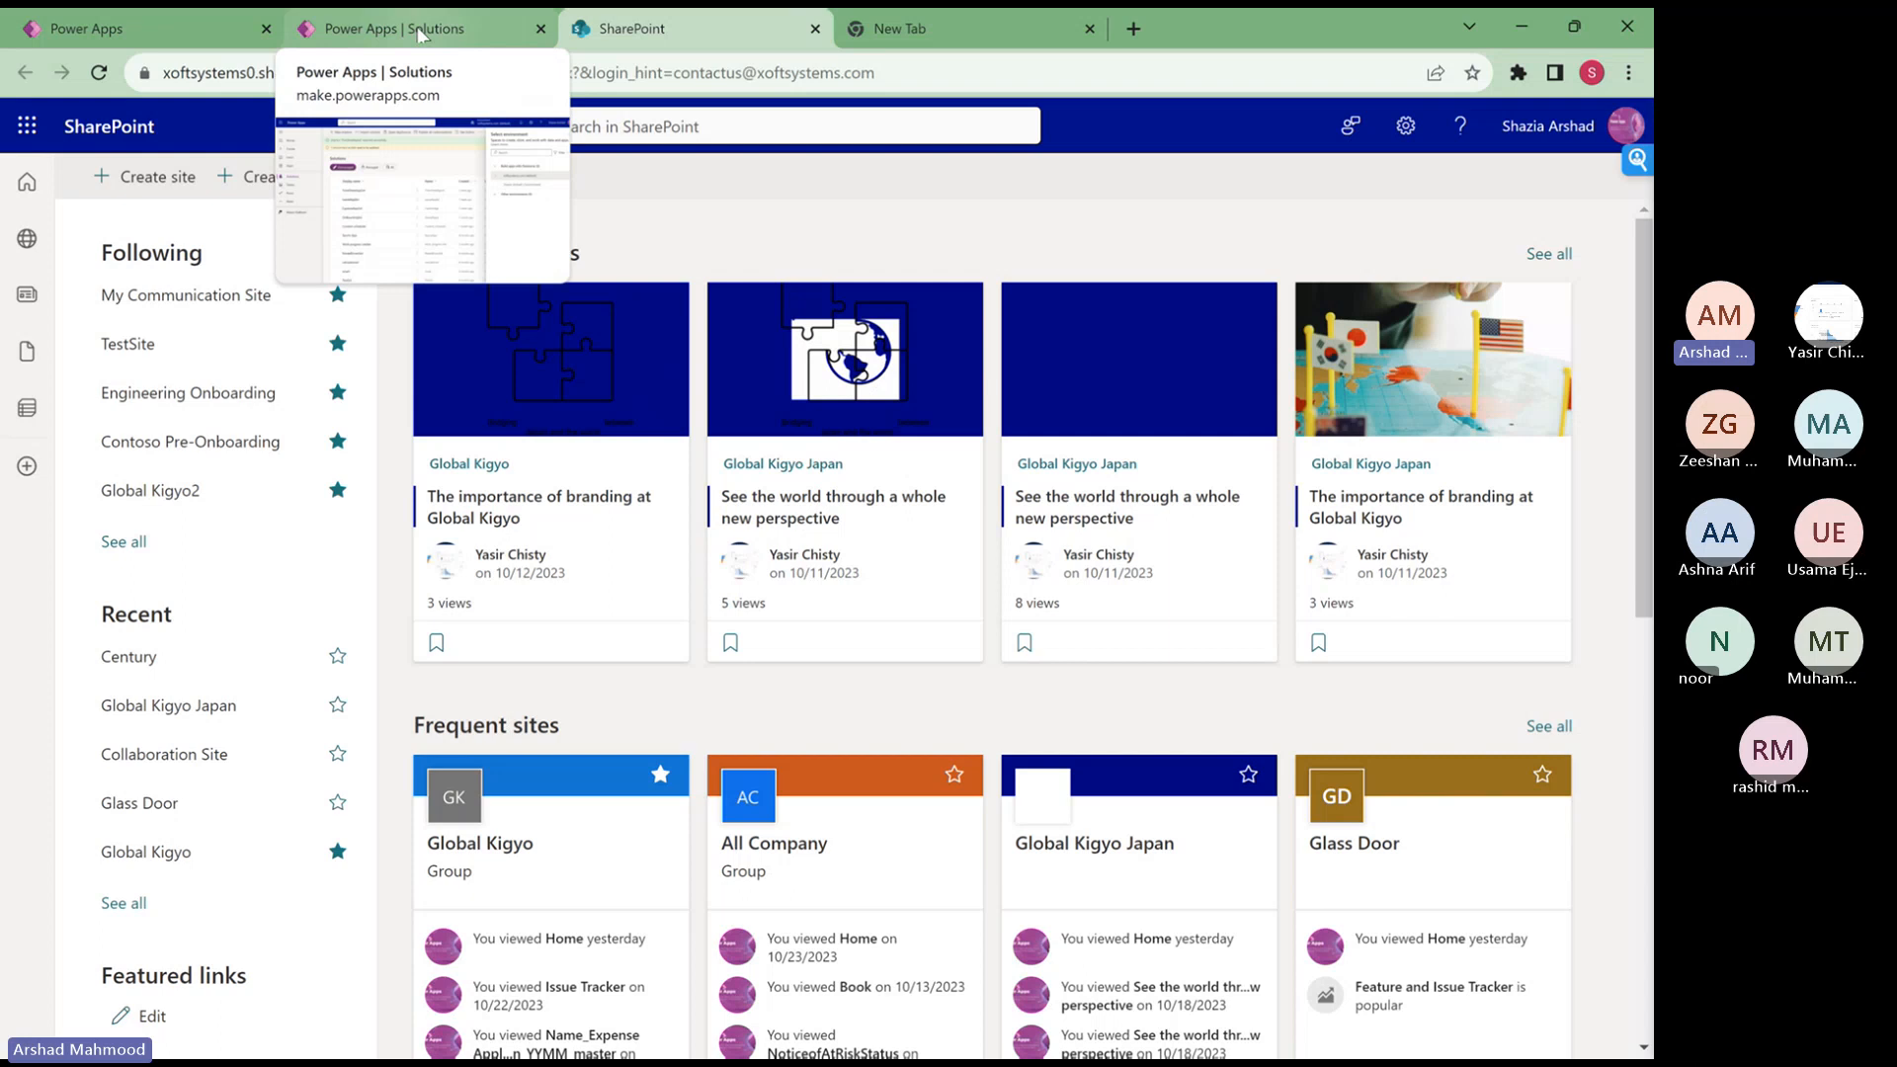
# - Return to the Power Apps solutions list, close the environment selection and dismiss the TimeSheetAppSol export notification
pyautogui.click(422, 35)
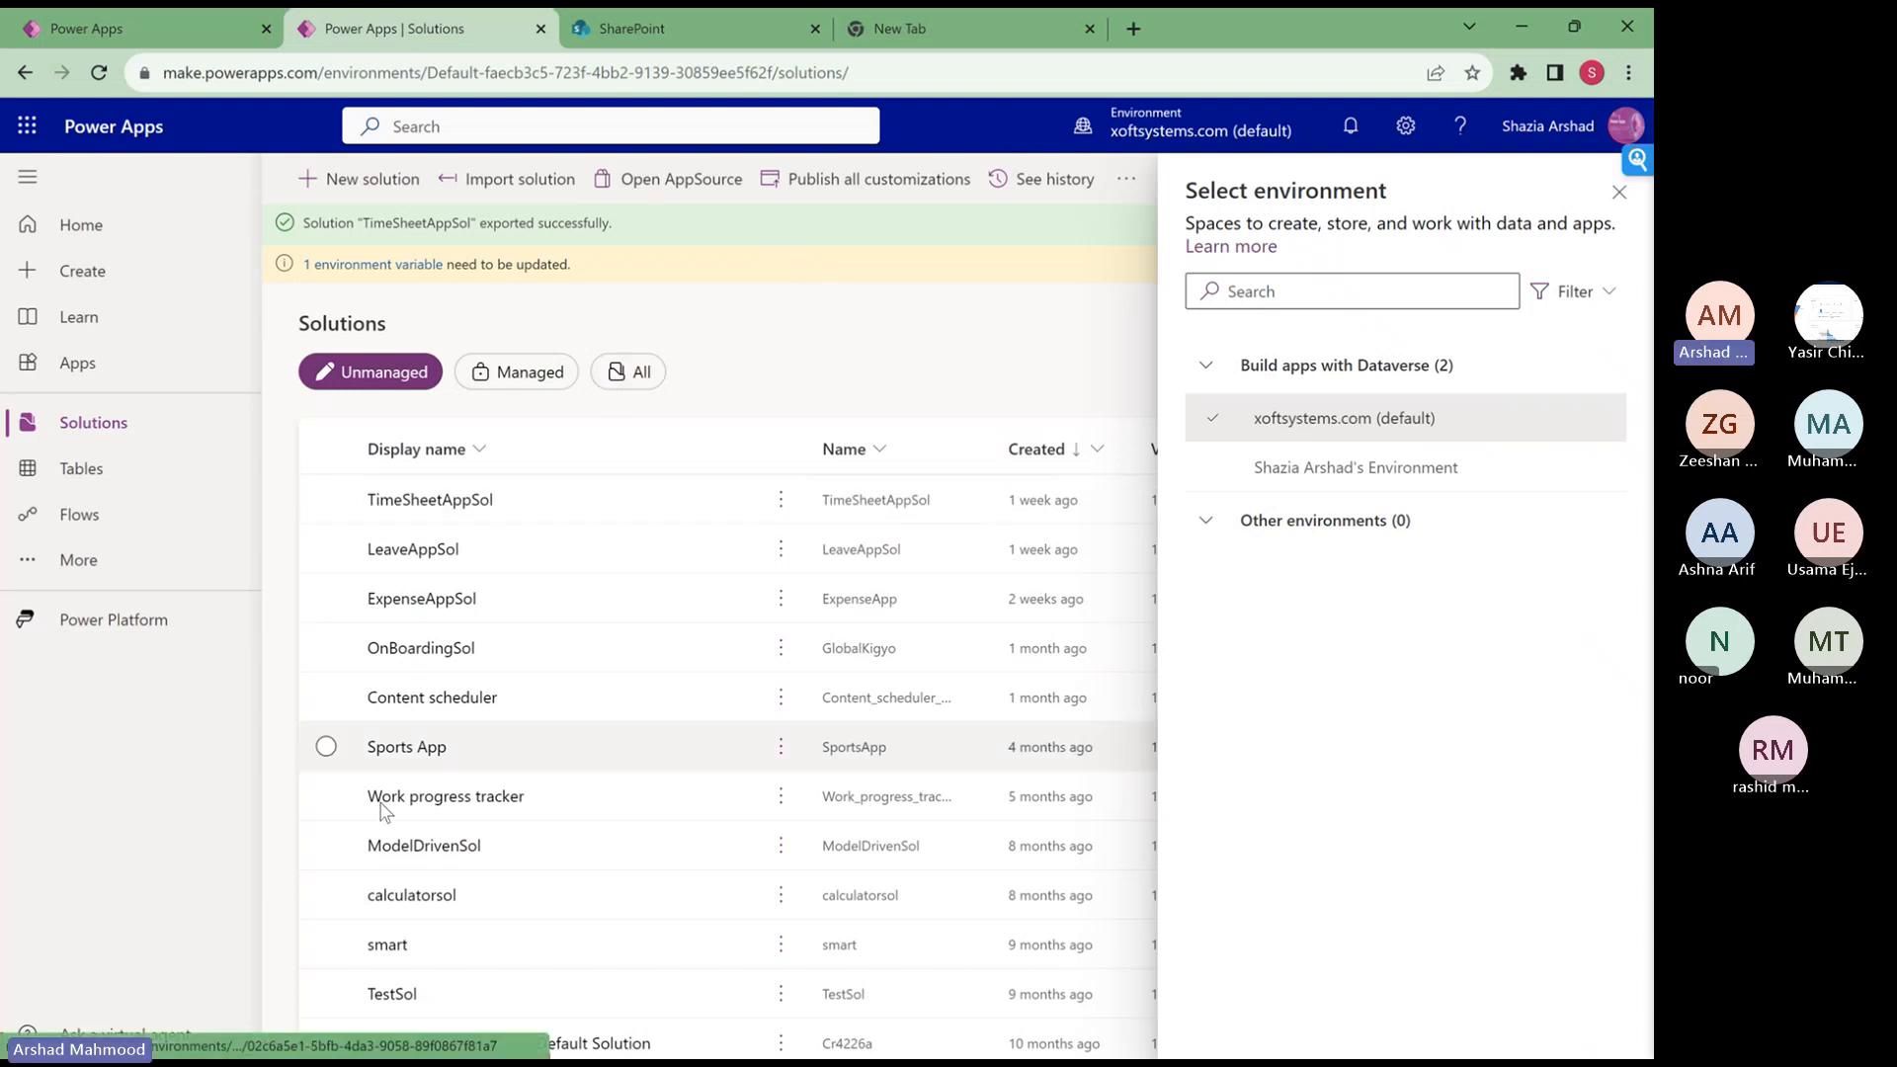
pyautogui.click(1619, 194)
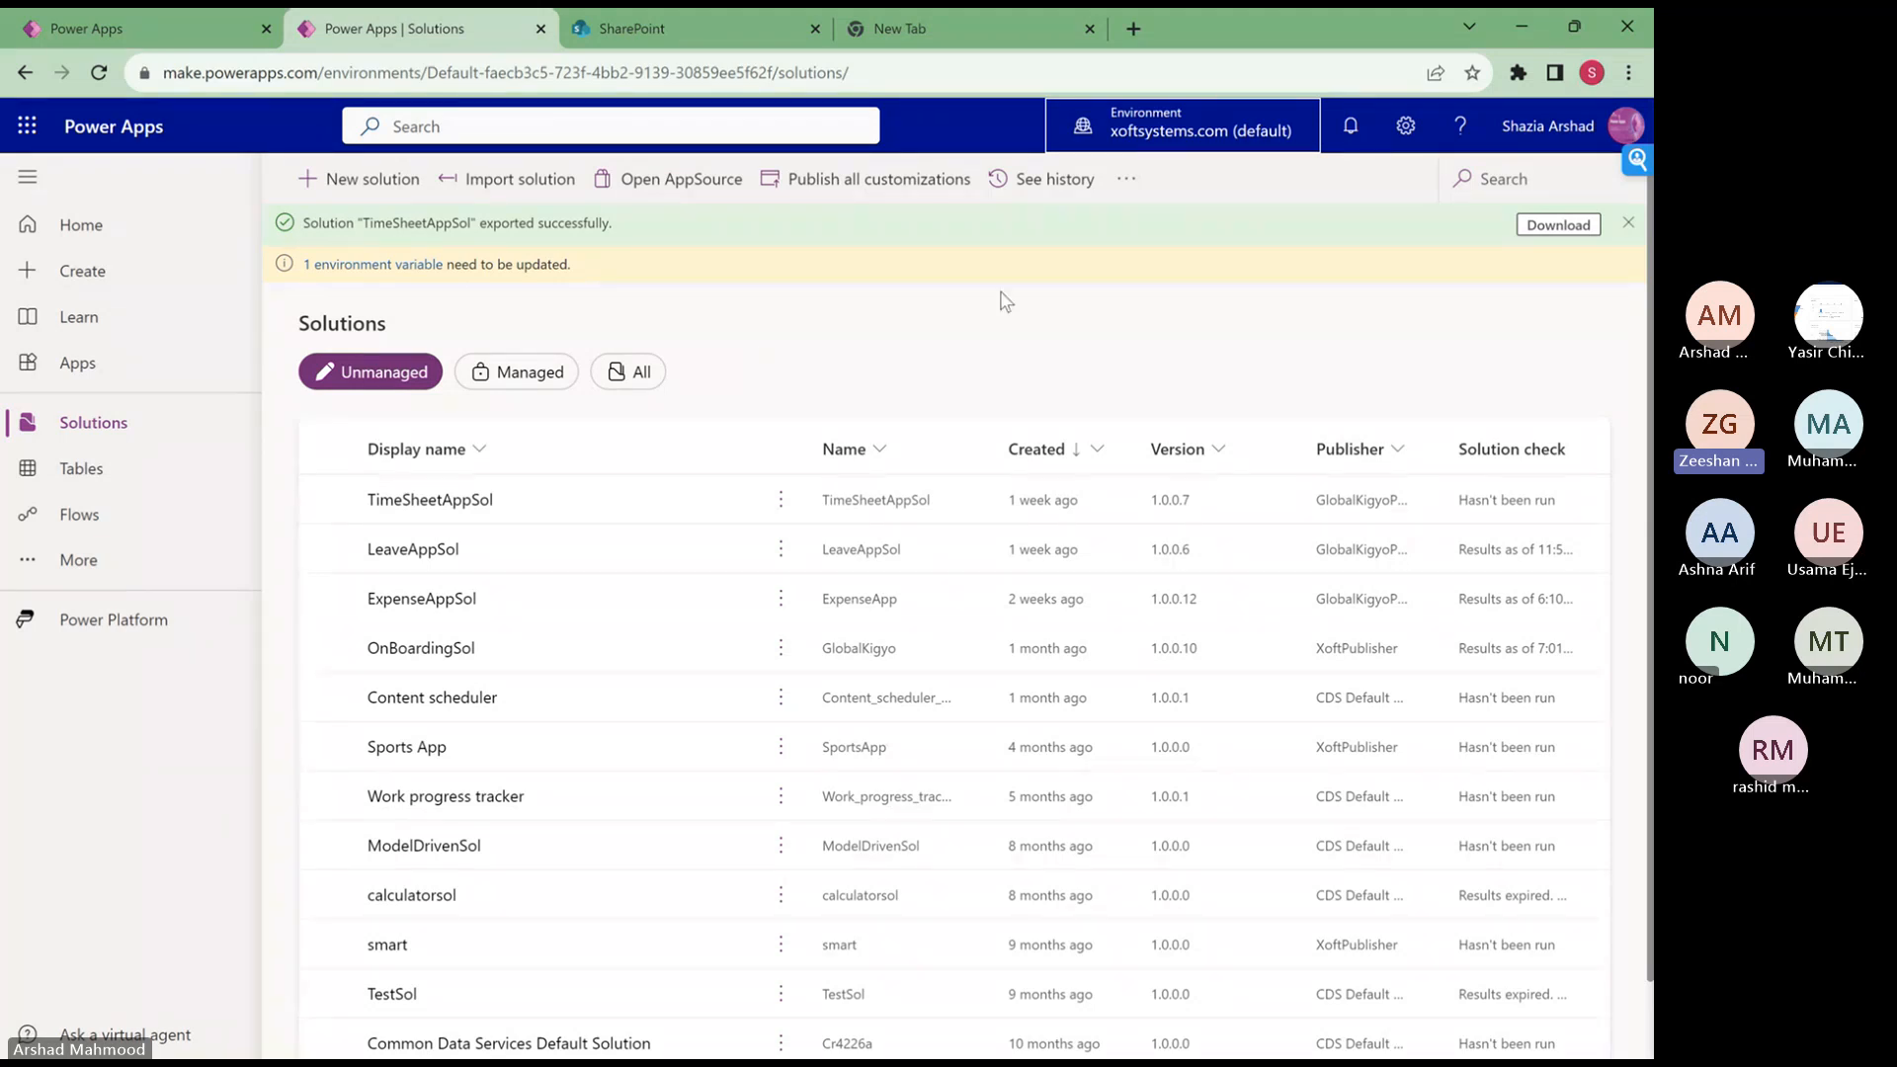
pyautogui.click(1628, 225)
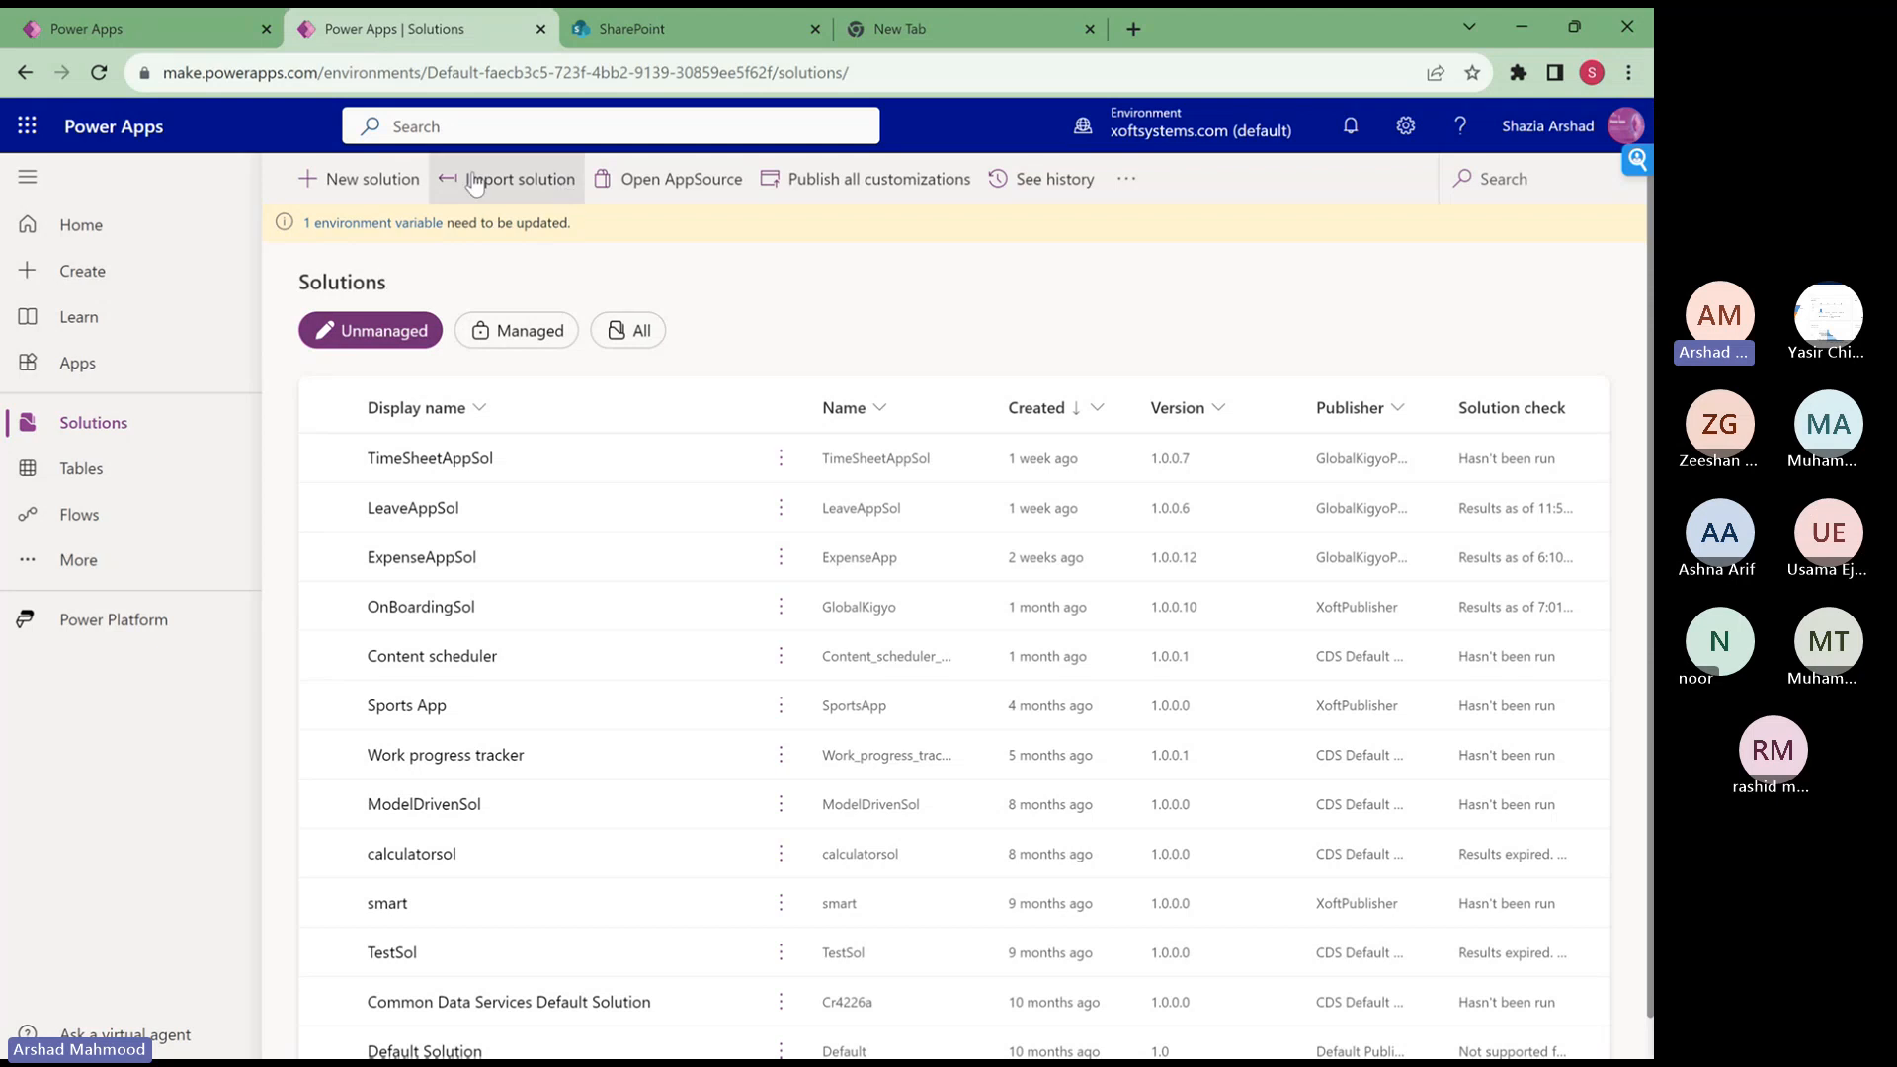
# - Create a new solution with the display name TestSolution and XoftPublisher as its publisher
pyautogui.click(376, 188)
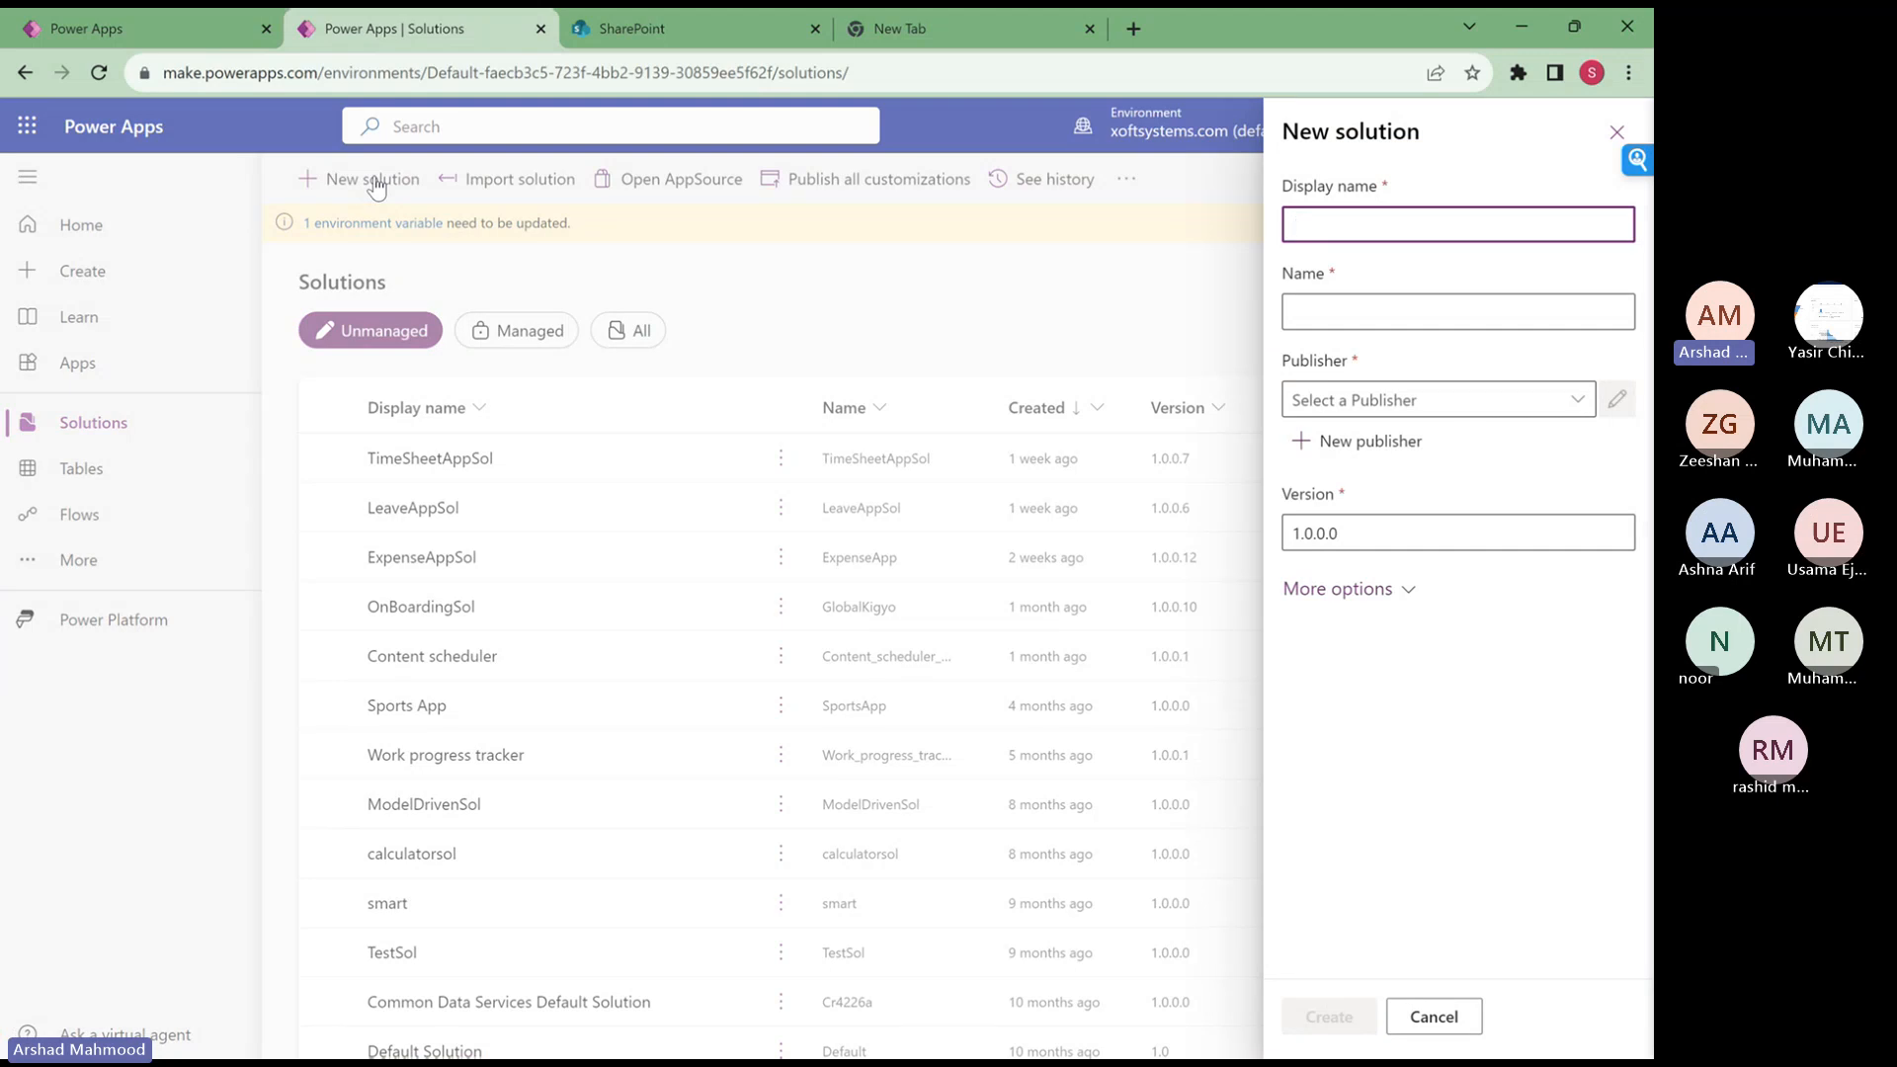
pyautogui.write('Test')
pyautogui.write('Solution')
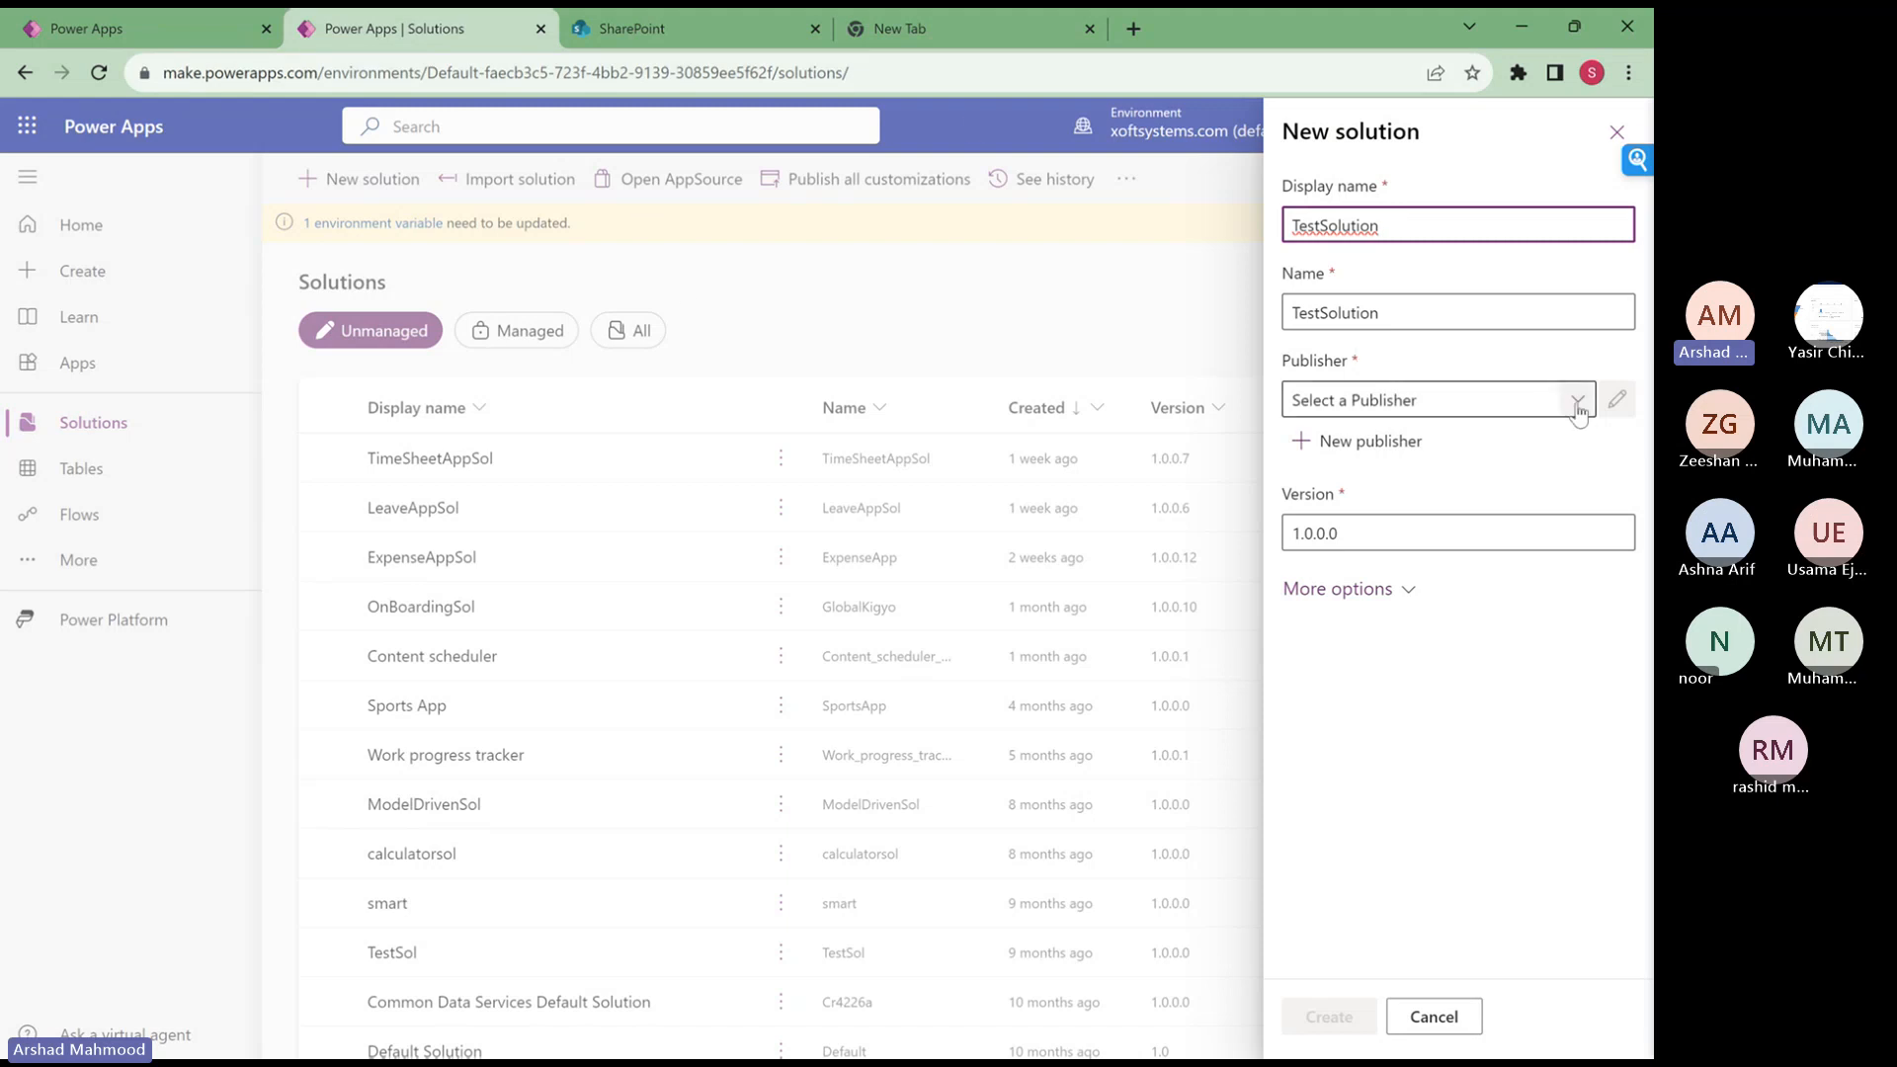
pyautogui.click(1577, 401)
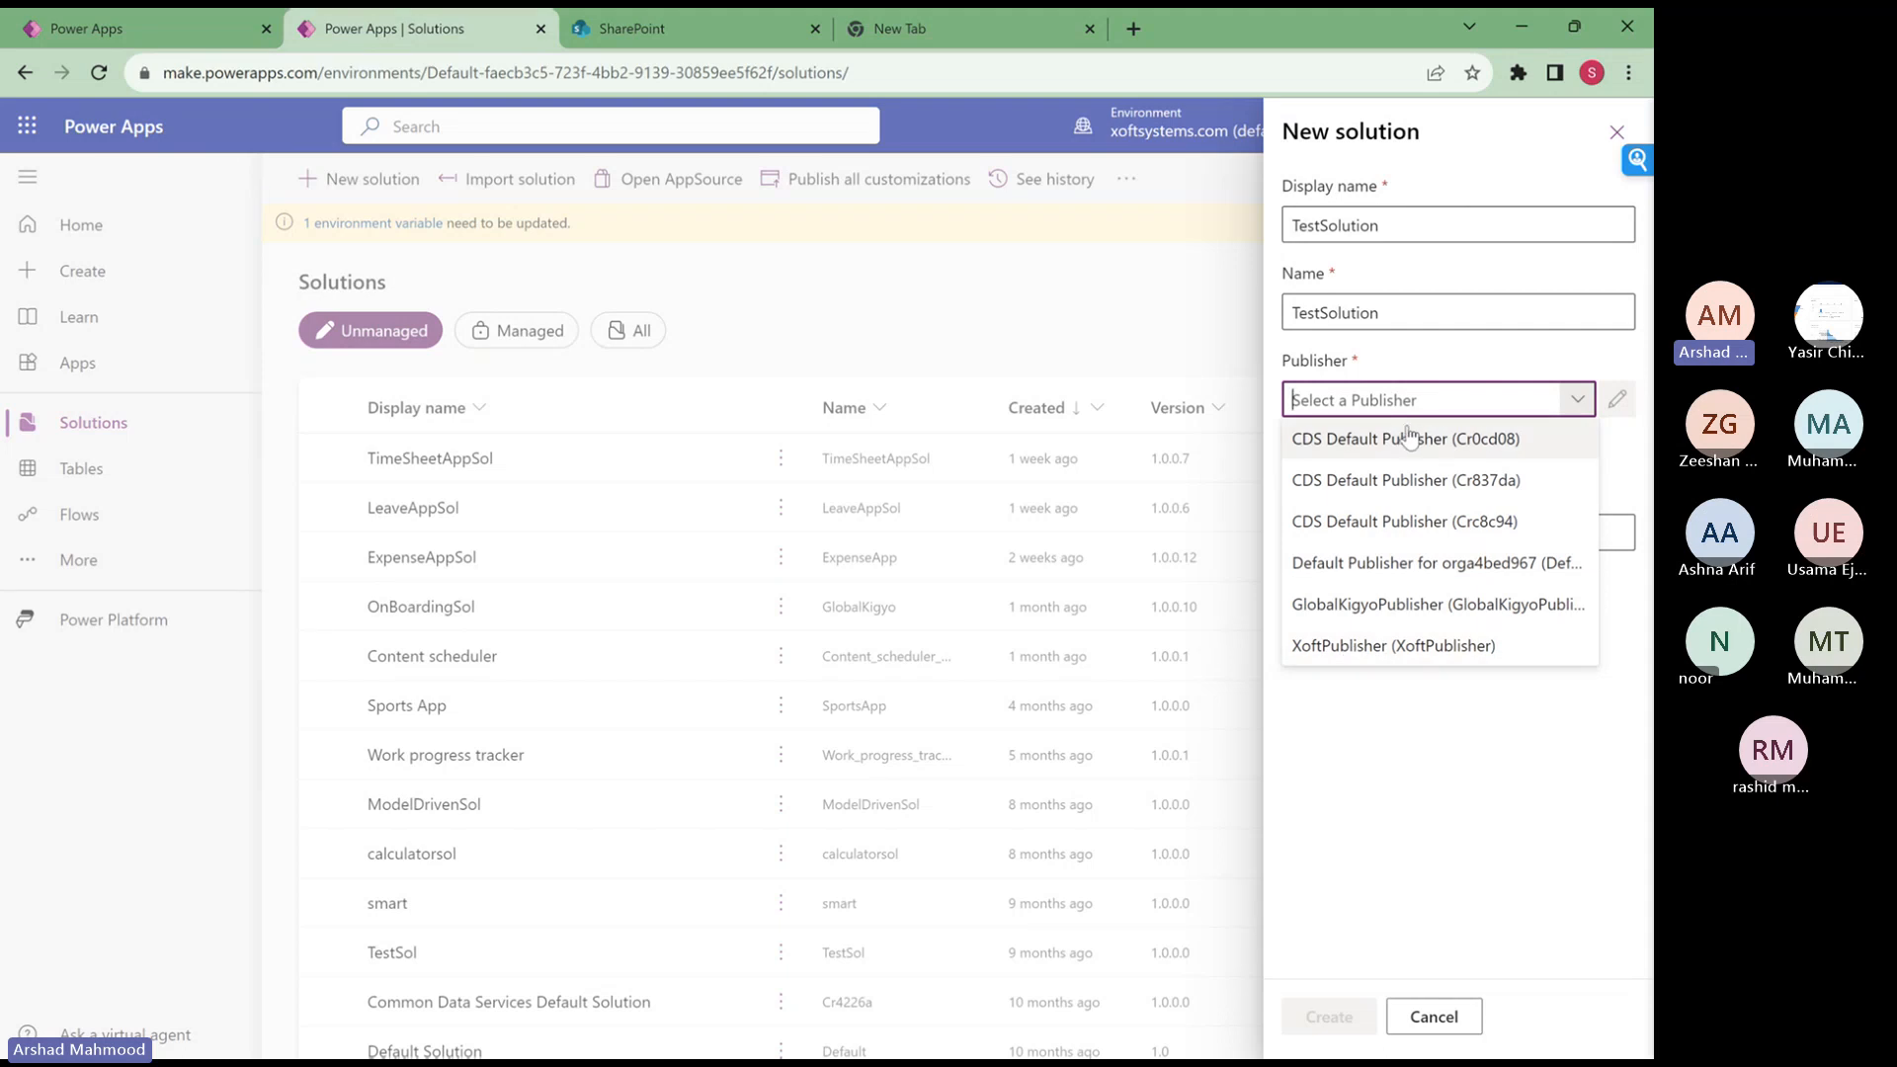
pyautogui.click(1391, 648)
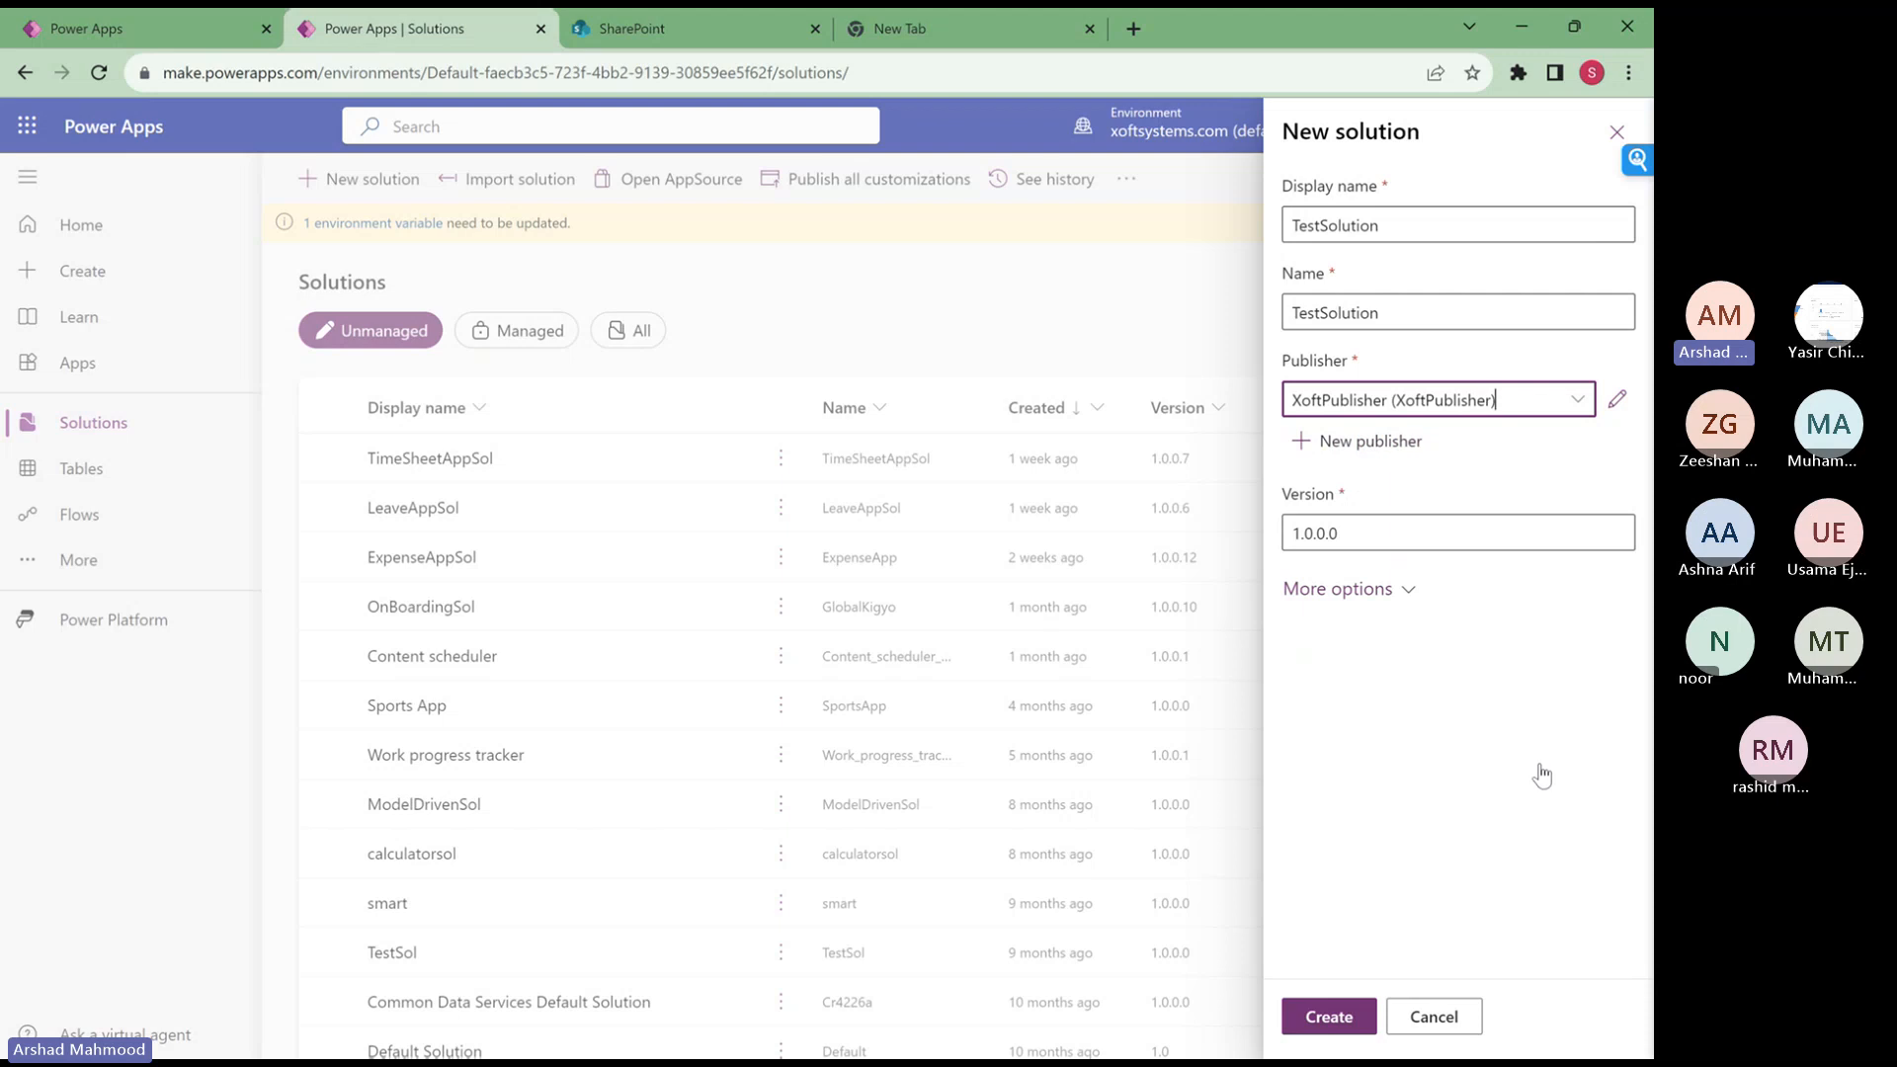
pyautogui.click(1330, 1018)
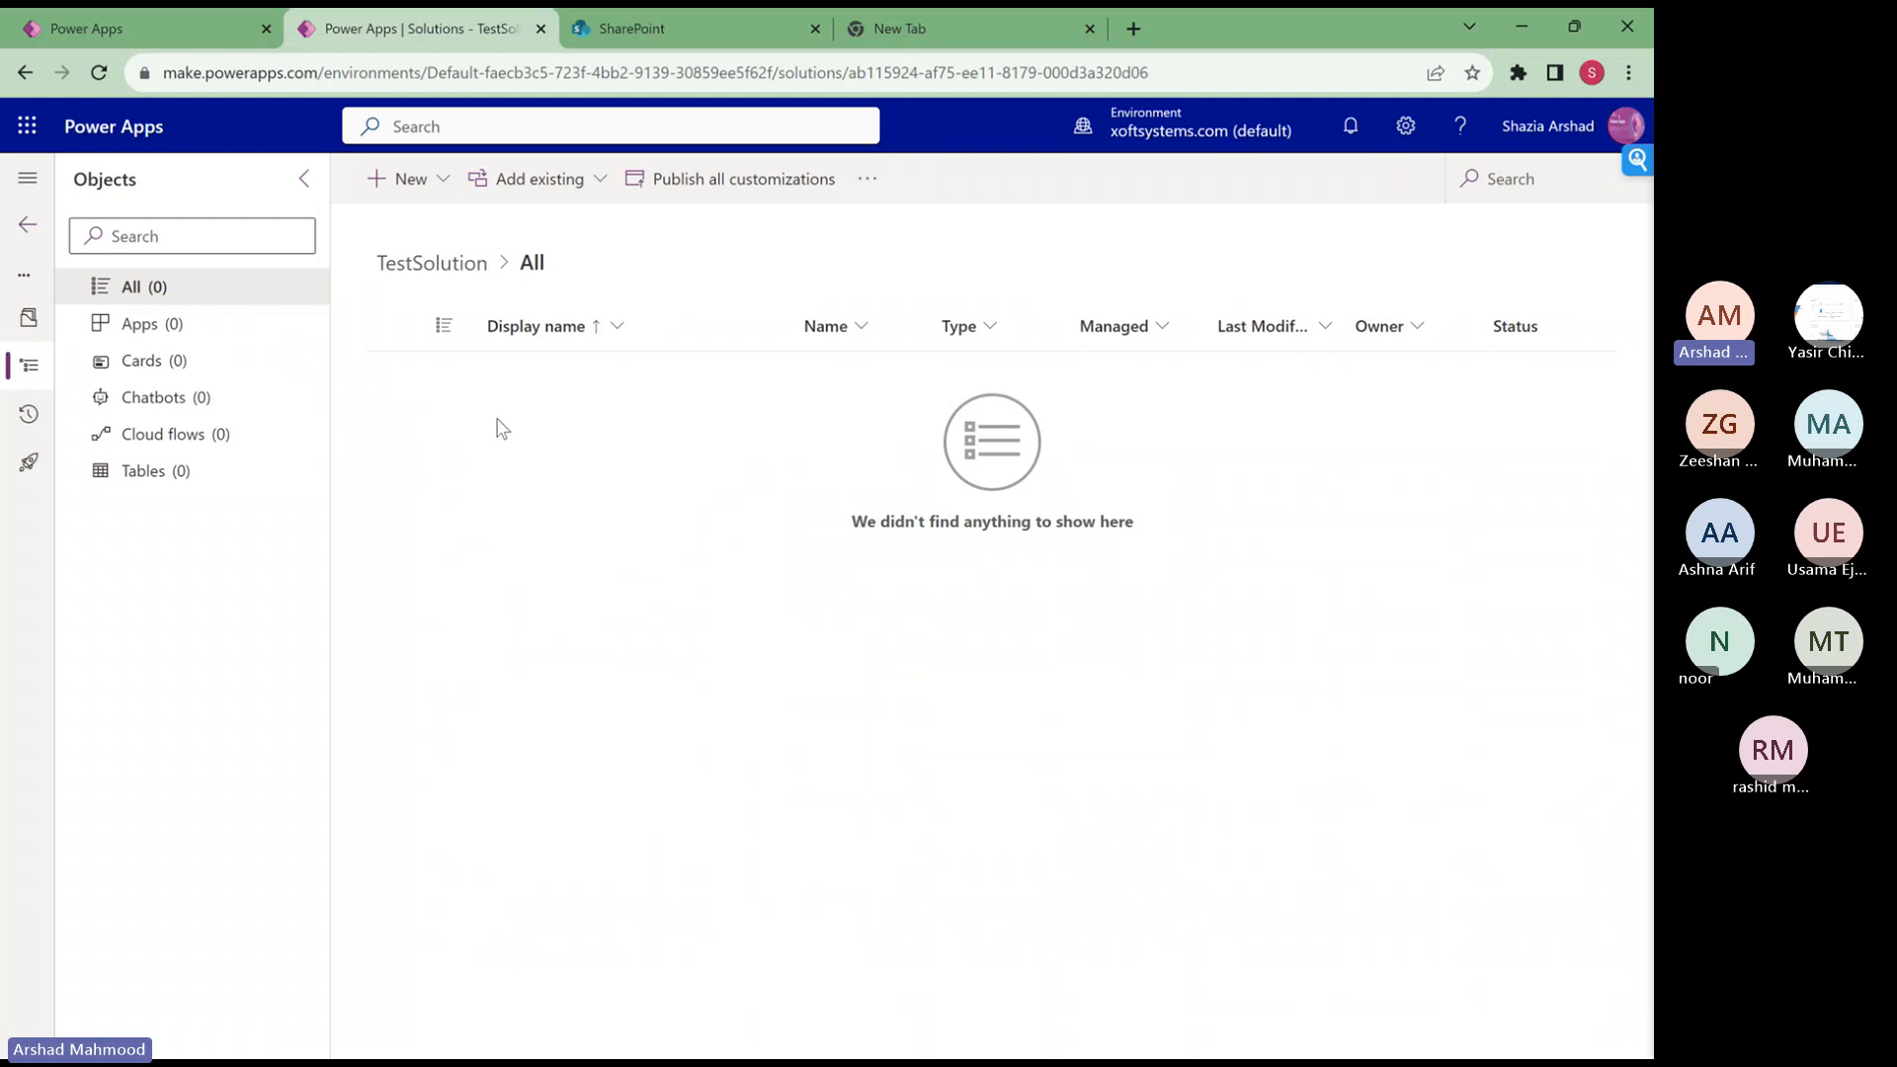
# - Add the existing canvas app CreateNewSite from outside Dataverse to TestSolution
pyautogui.click(566, 198)
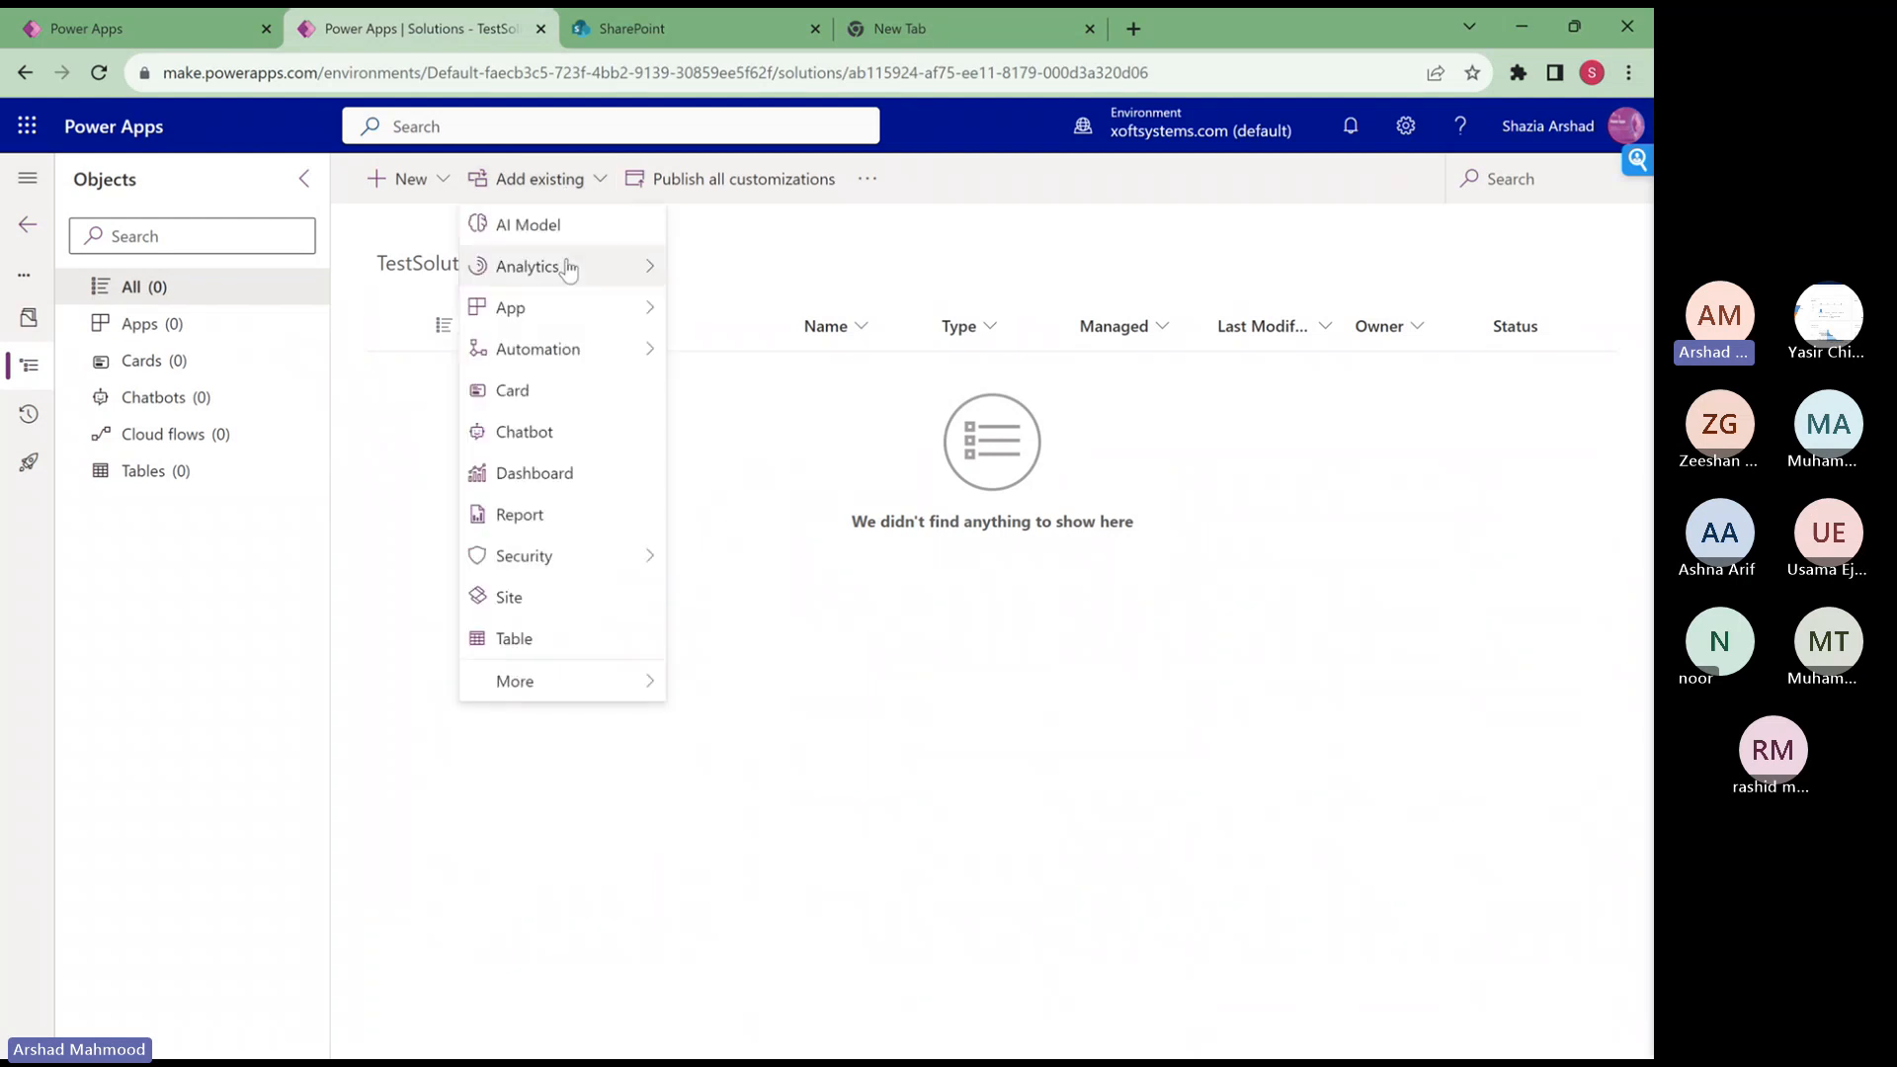
pyautogui.moveTo(568, 310)
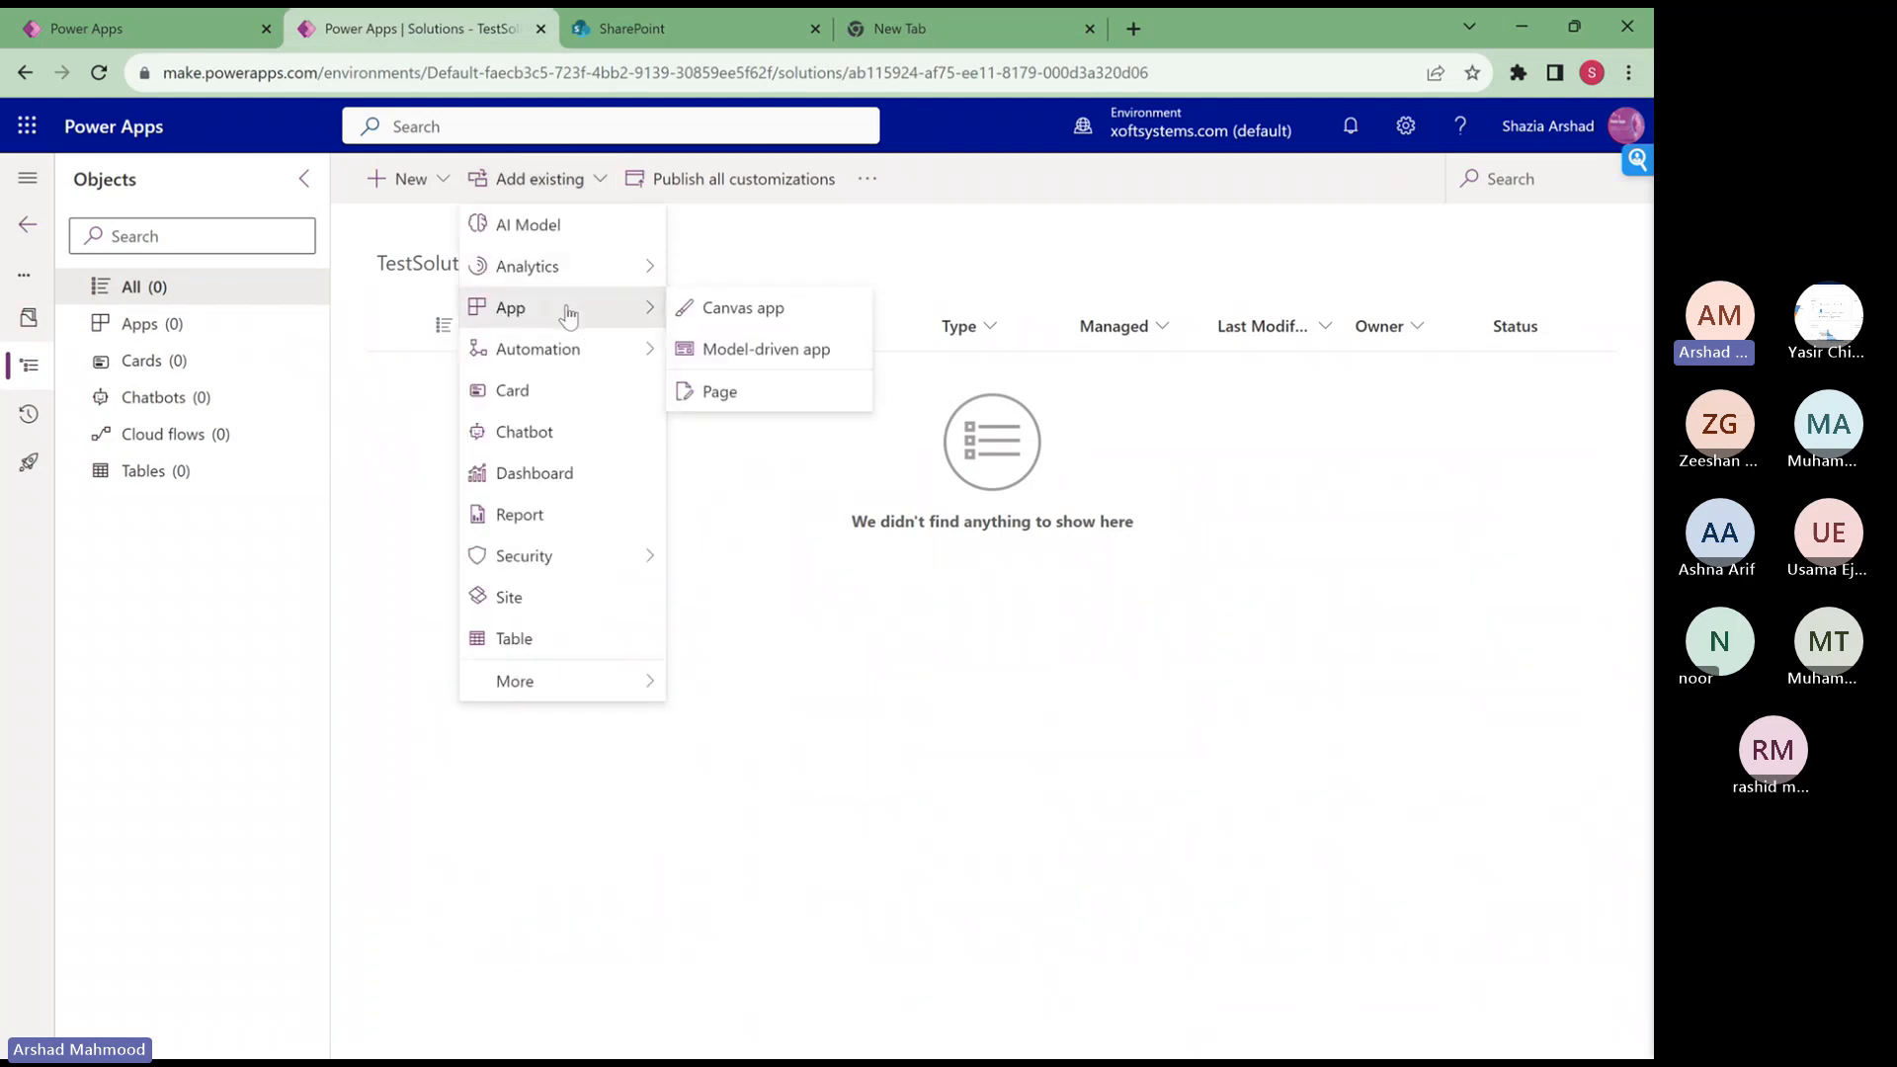
pyautogui.click(743, 308)
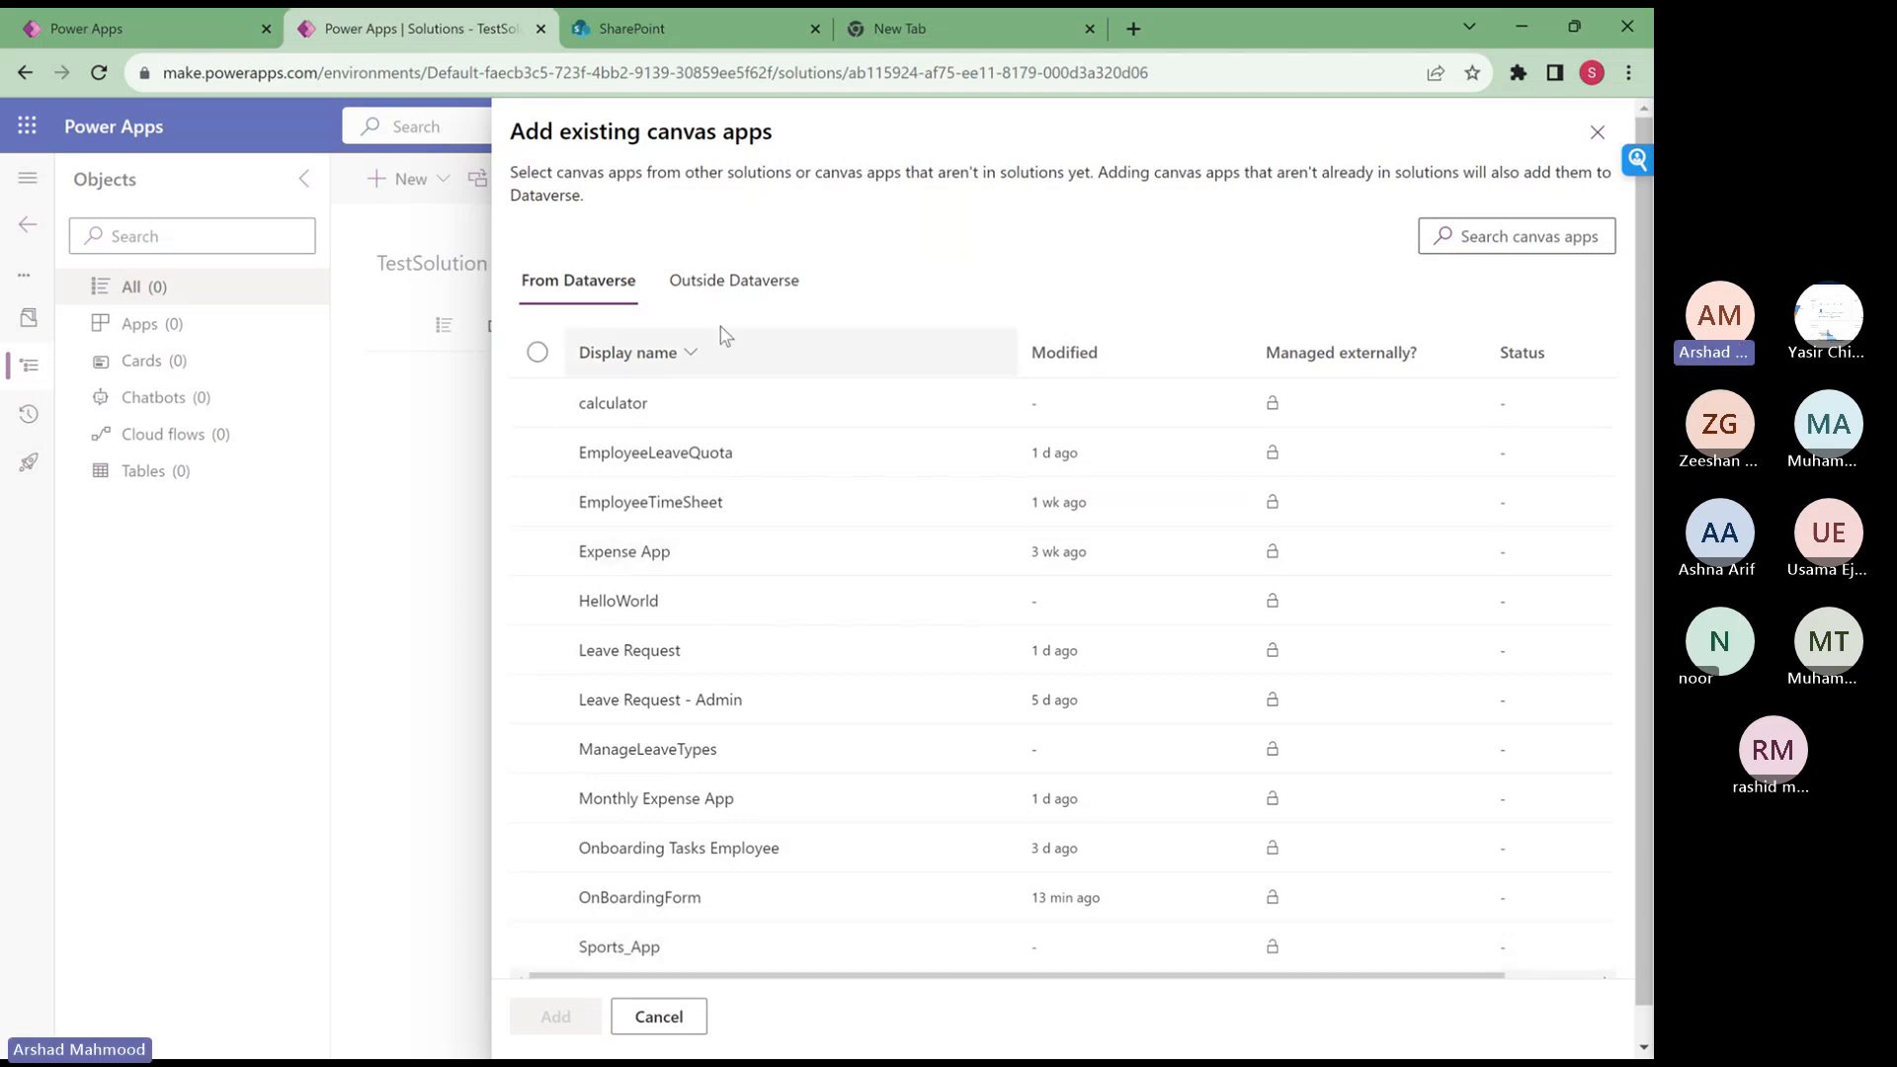
pyautogui.click(743, 281)
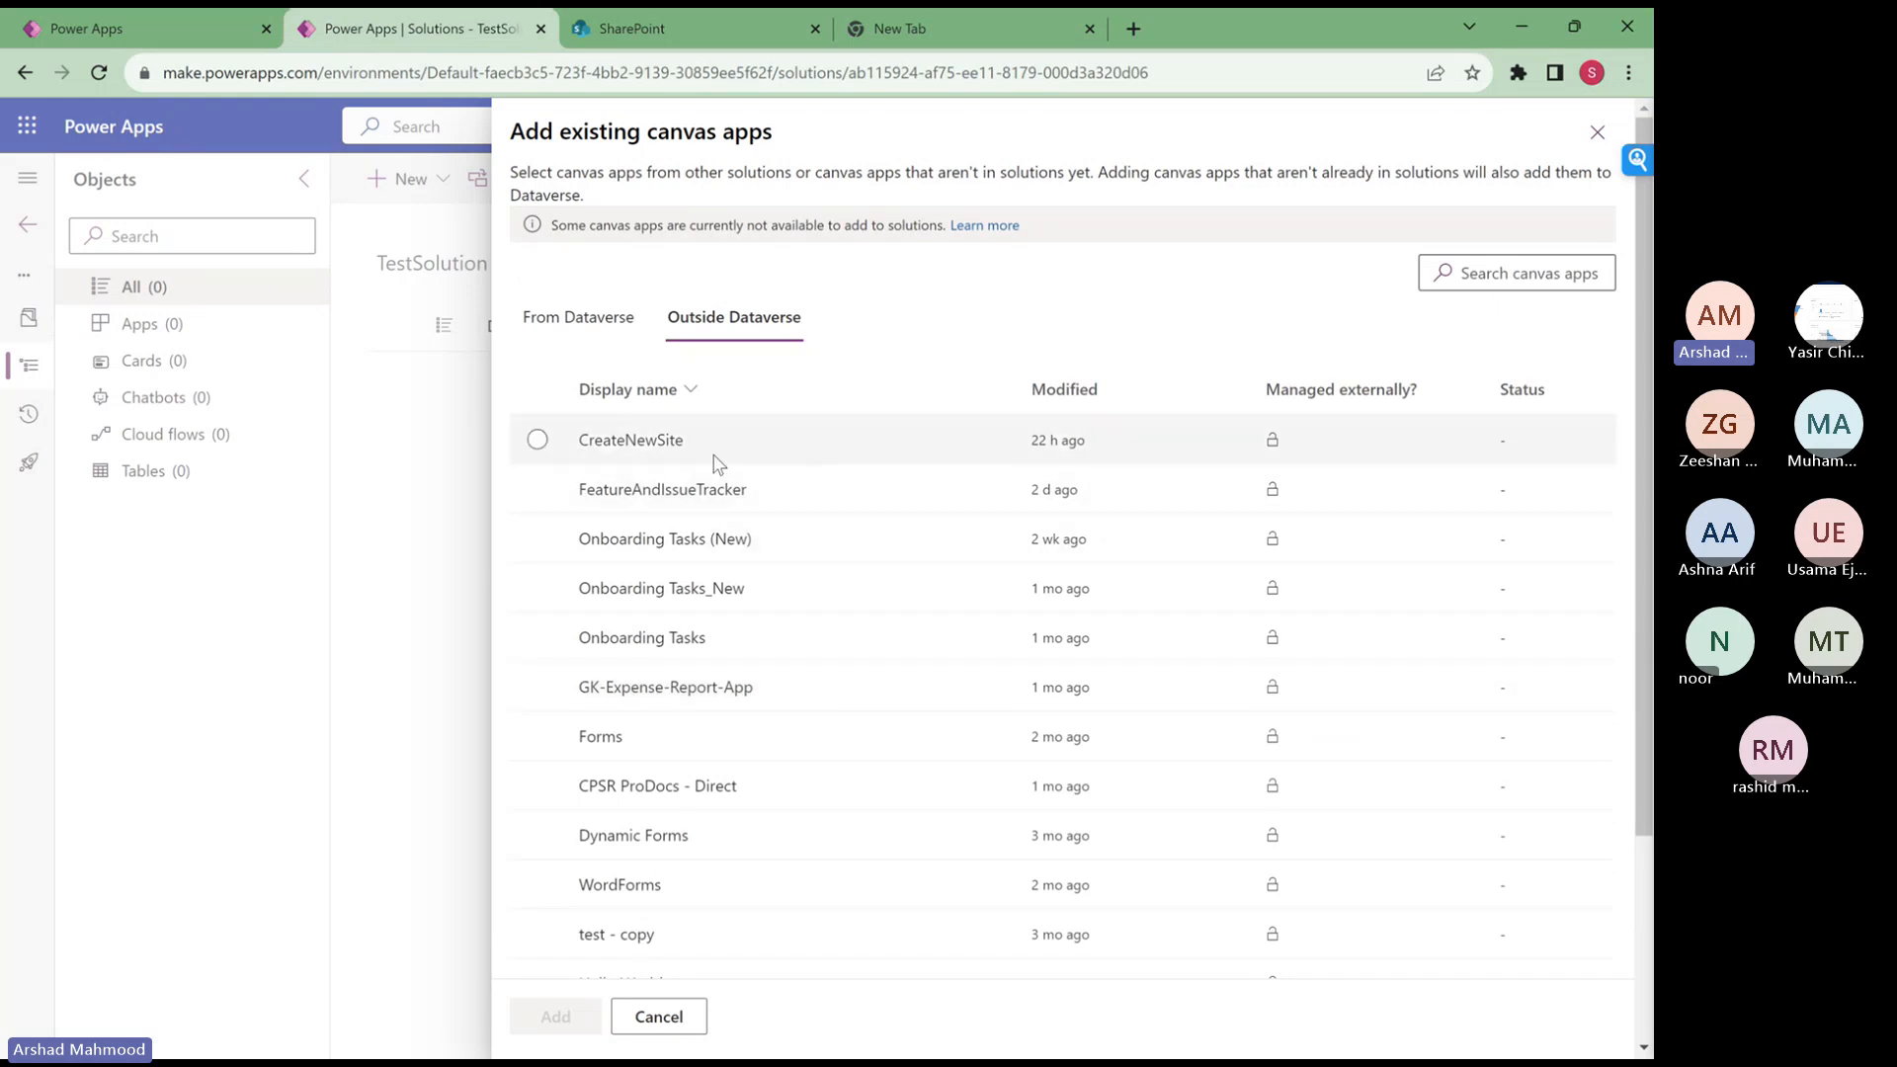
pyautogui.click(538, 441)
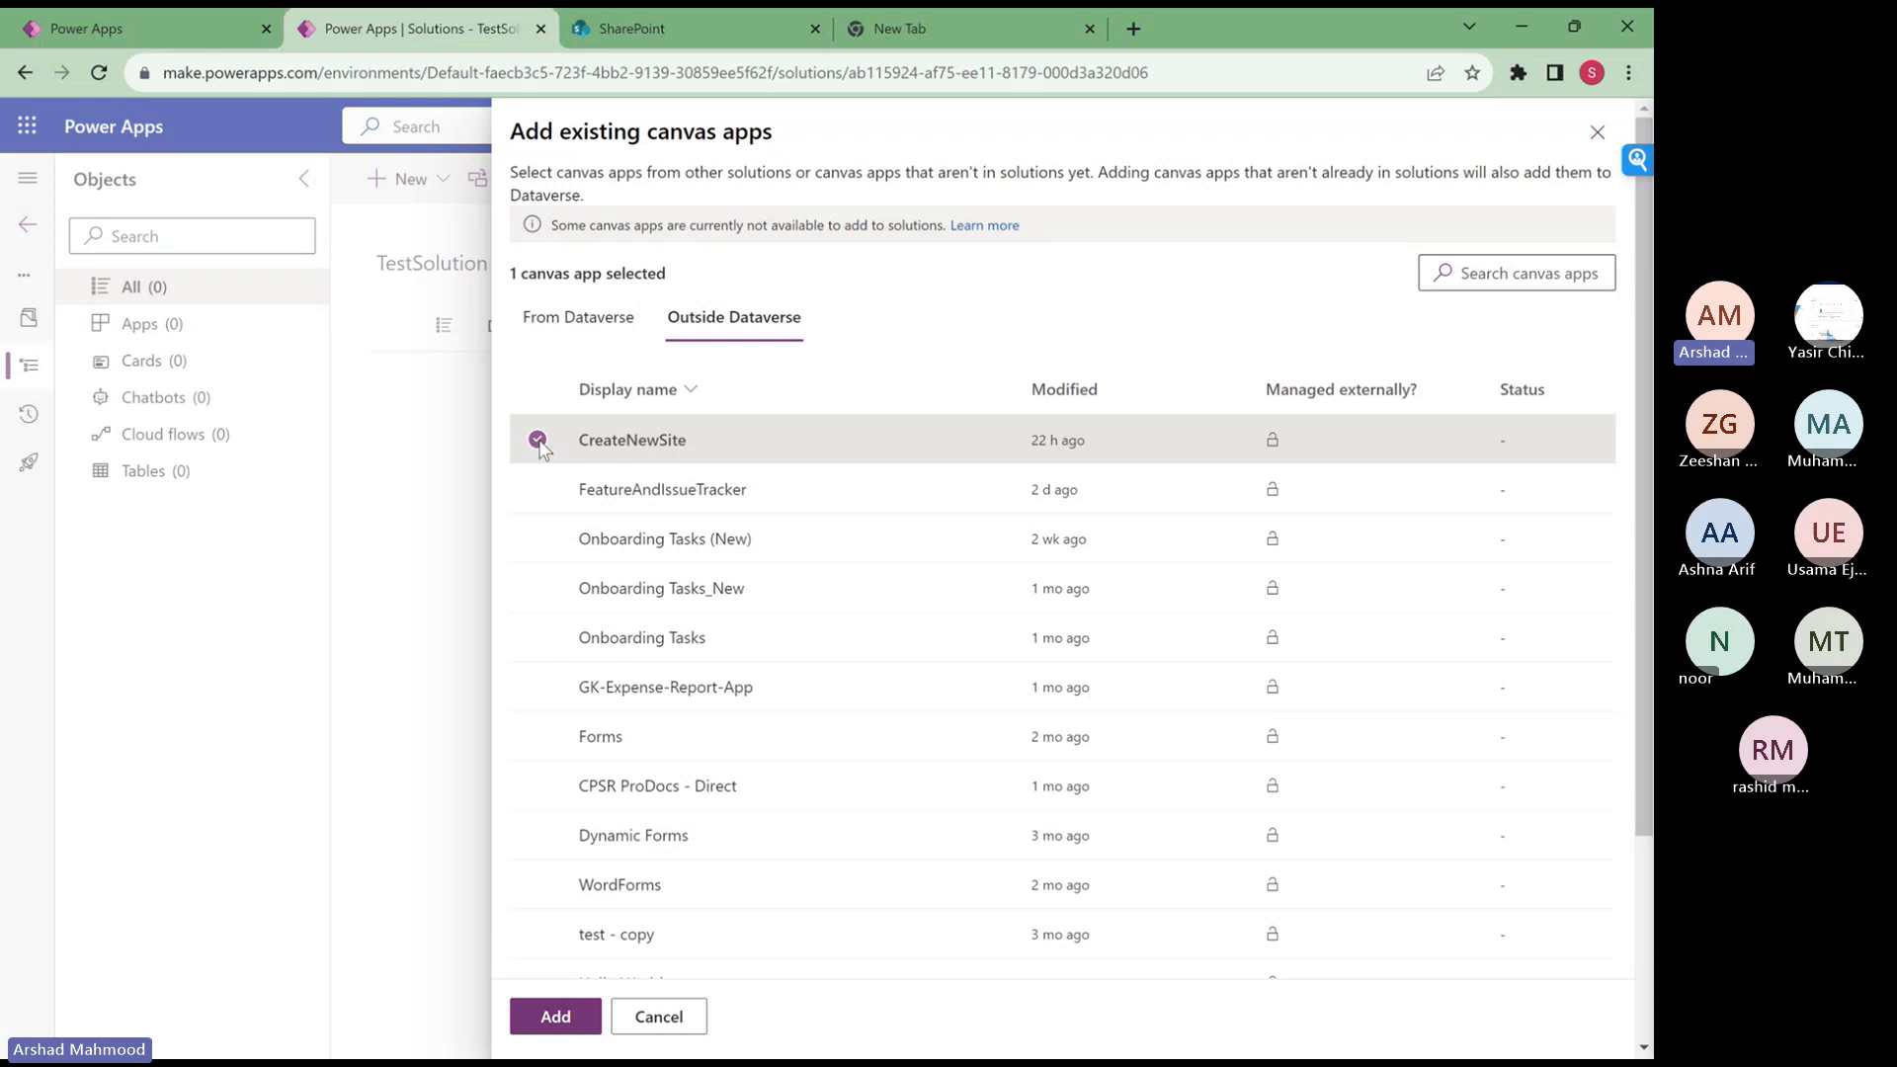
pyautogui.click(554, 1016)
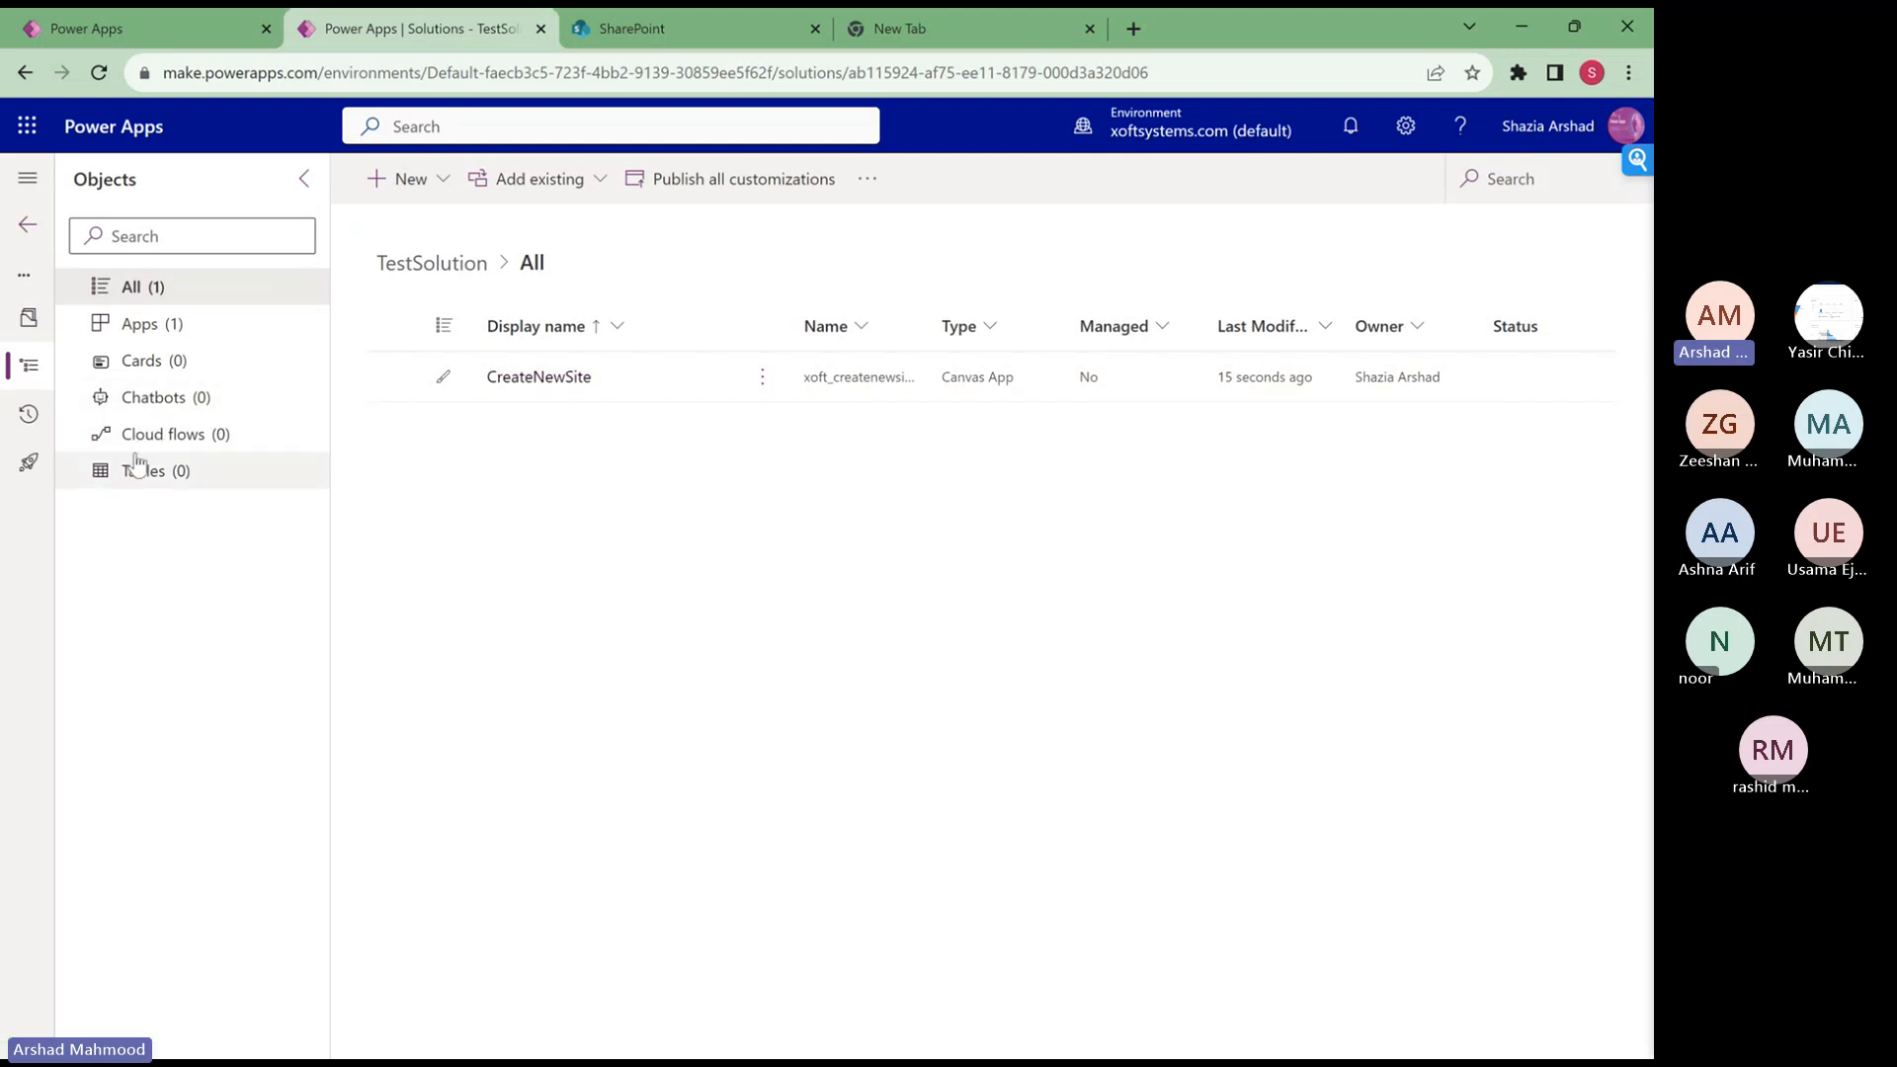
# - Start a new environment variable in TestSolution with the display name varCreateNewSiteSharePointLink
pyautogui.click(421, 184)
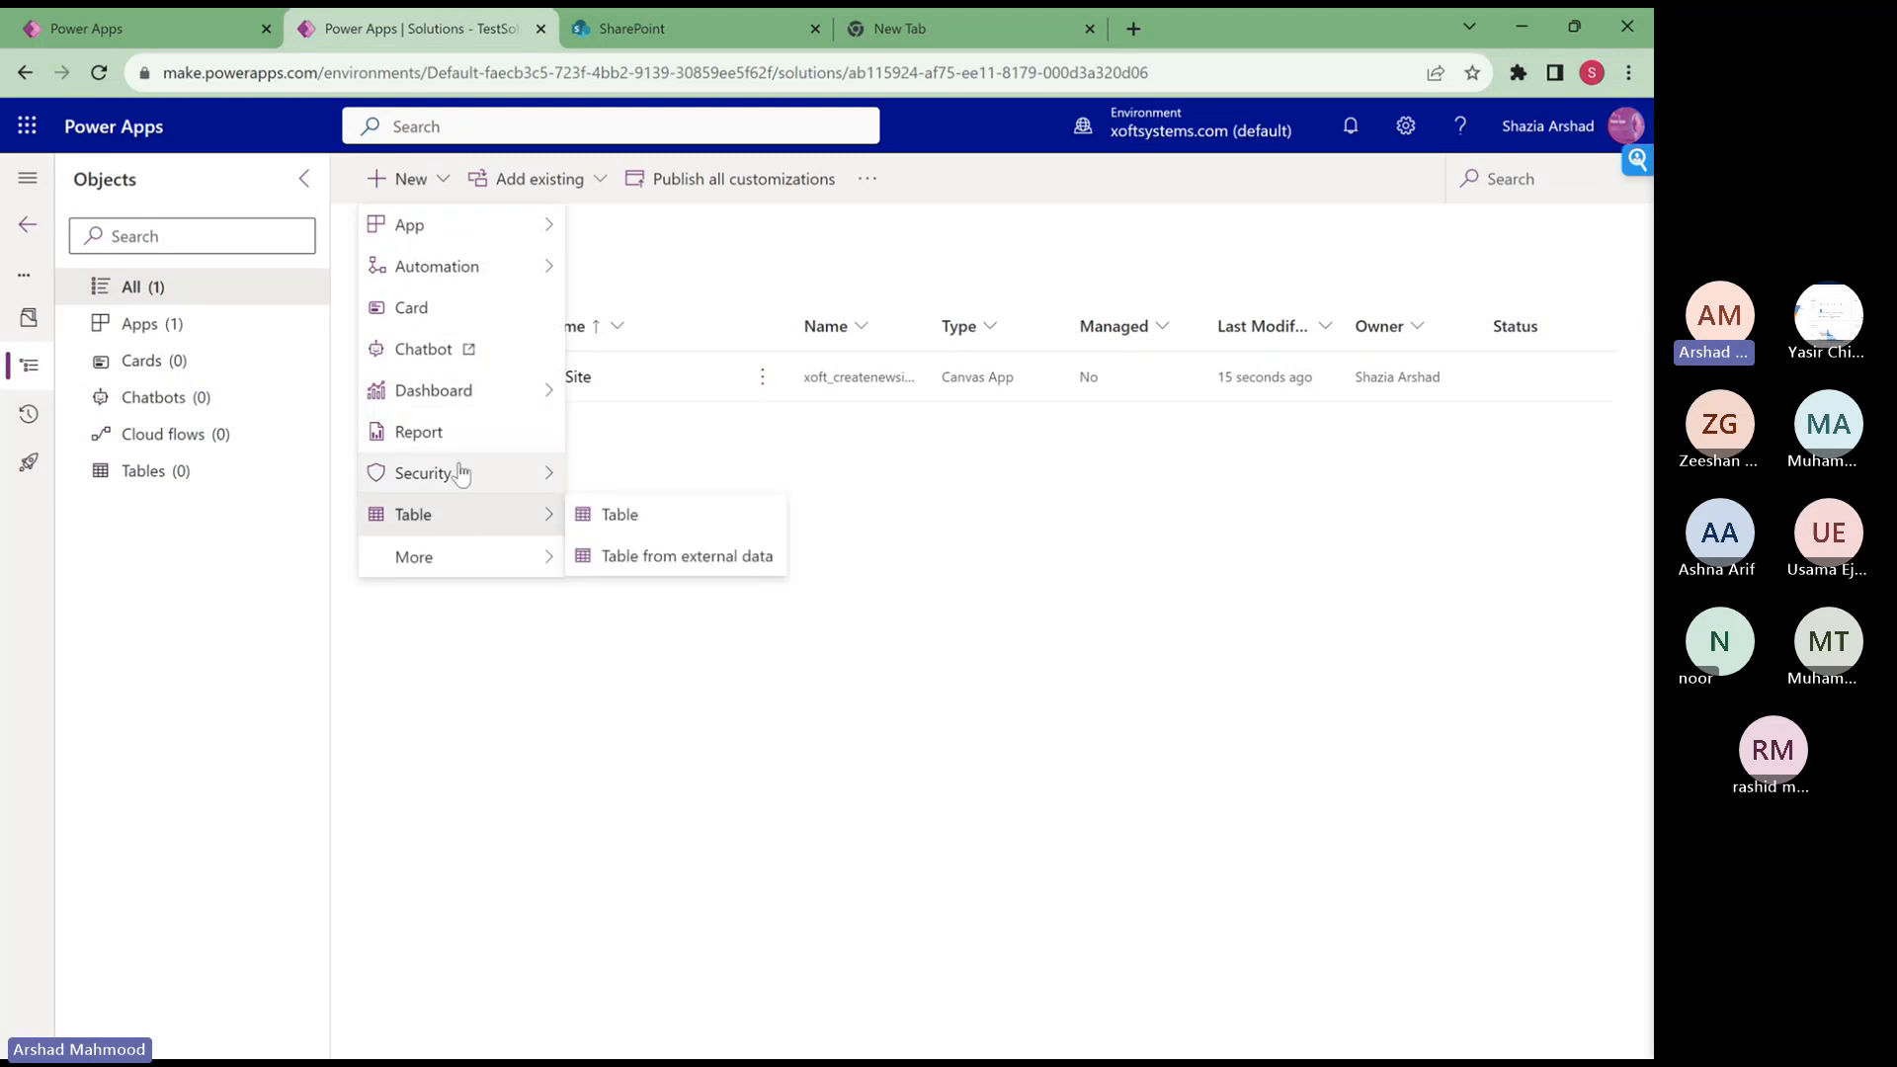
pyautogui.moveTo(453, 559)
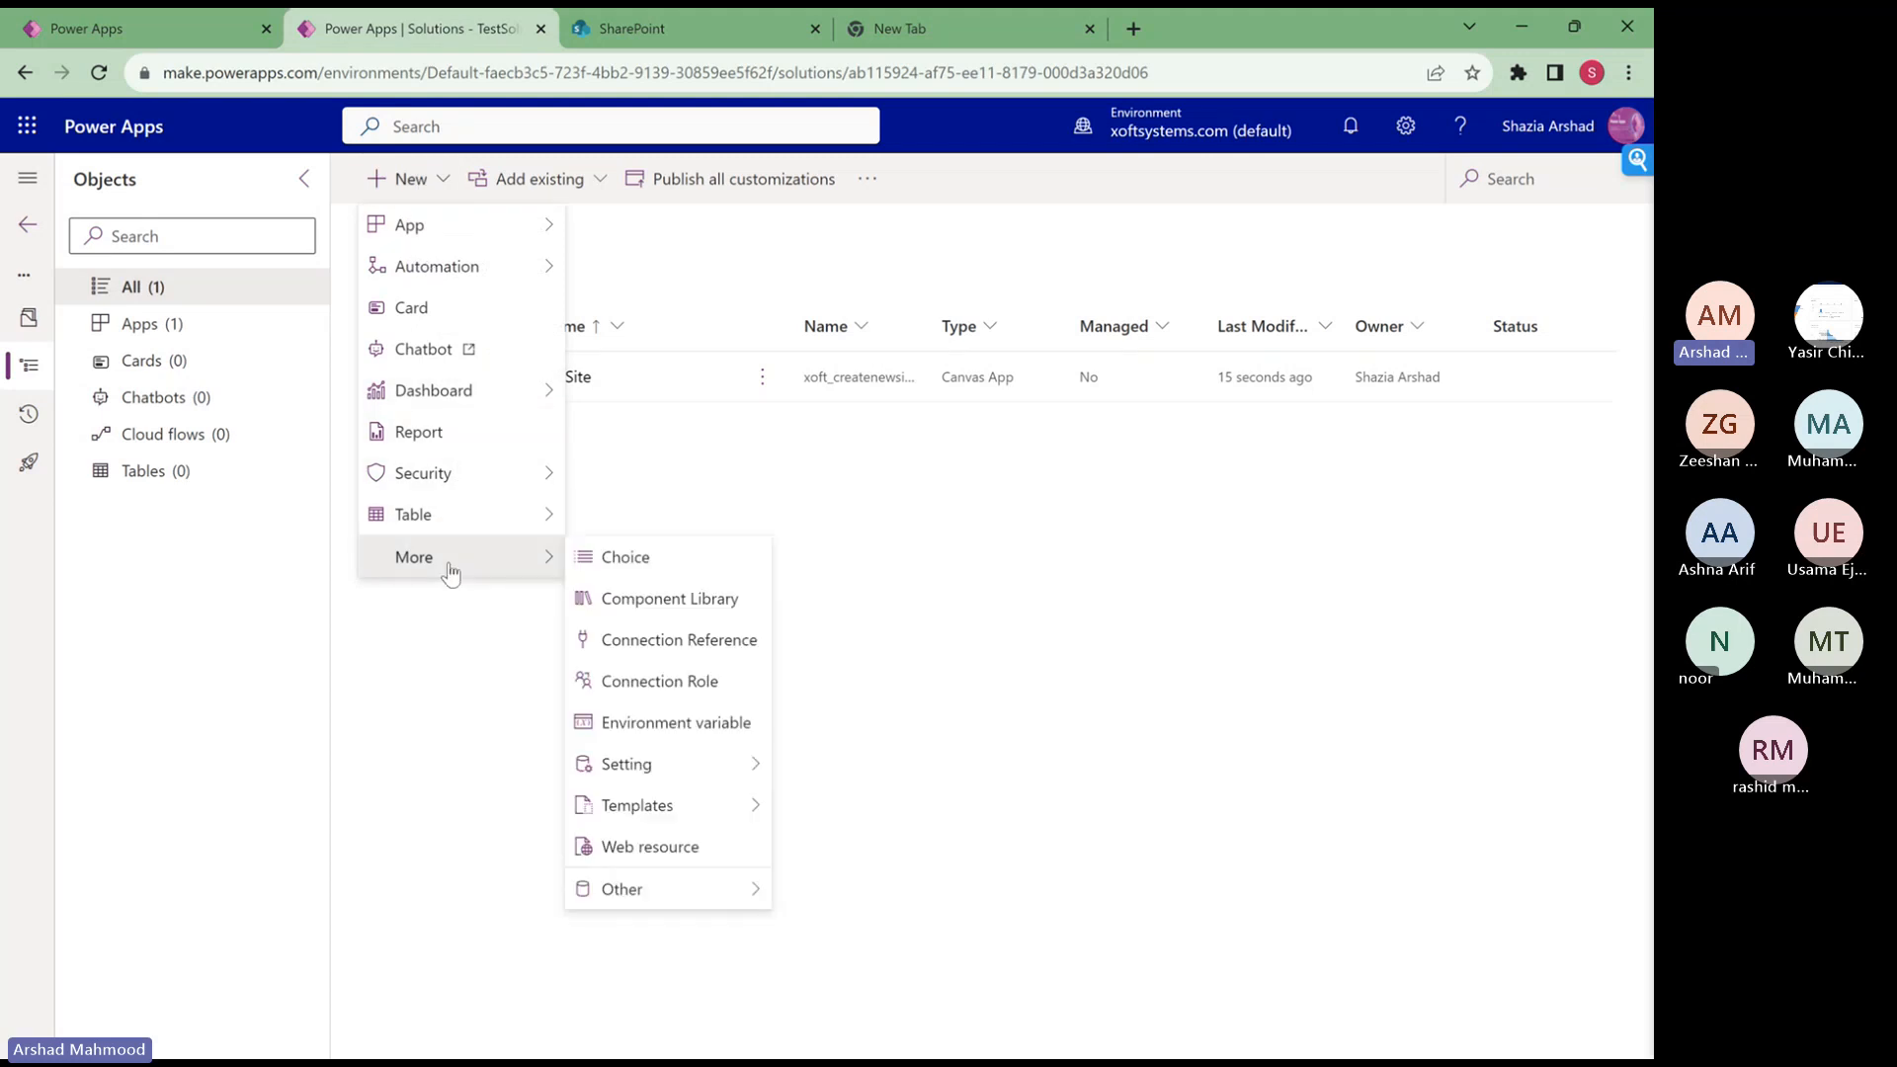
pyautogui.click(661, 736)
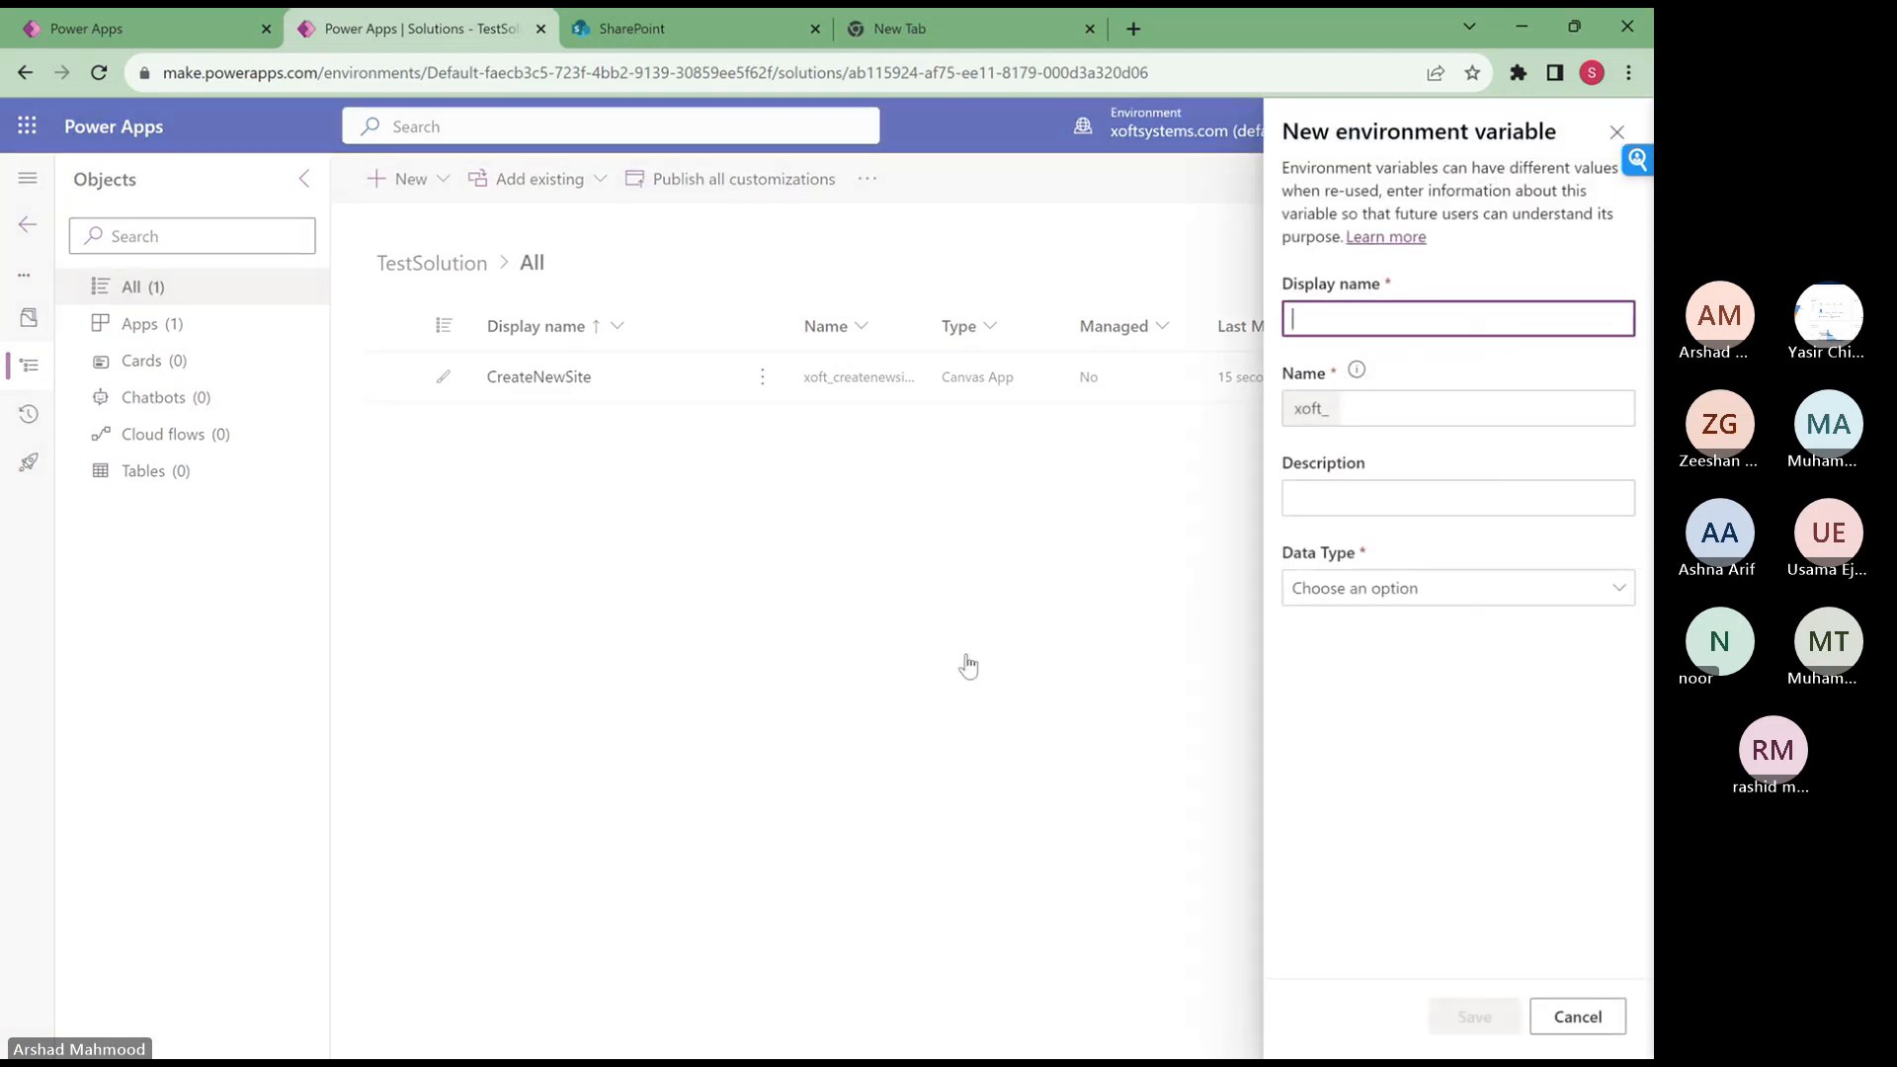
pyautogui.write('Creat')
pyautogui.press('BackSpace')
pyautogui.press('BackSpace')
pyautogui.press('BackSpace')
pyautogui.write('var')
pyautogui.write('Create')
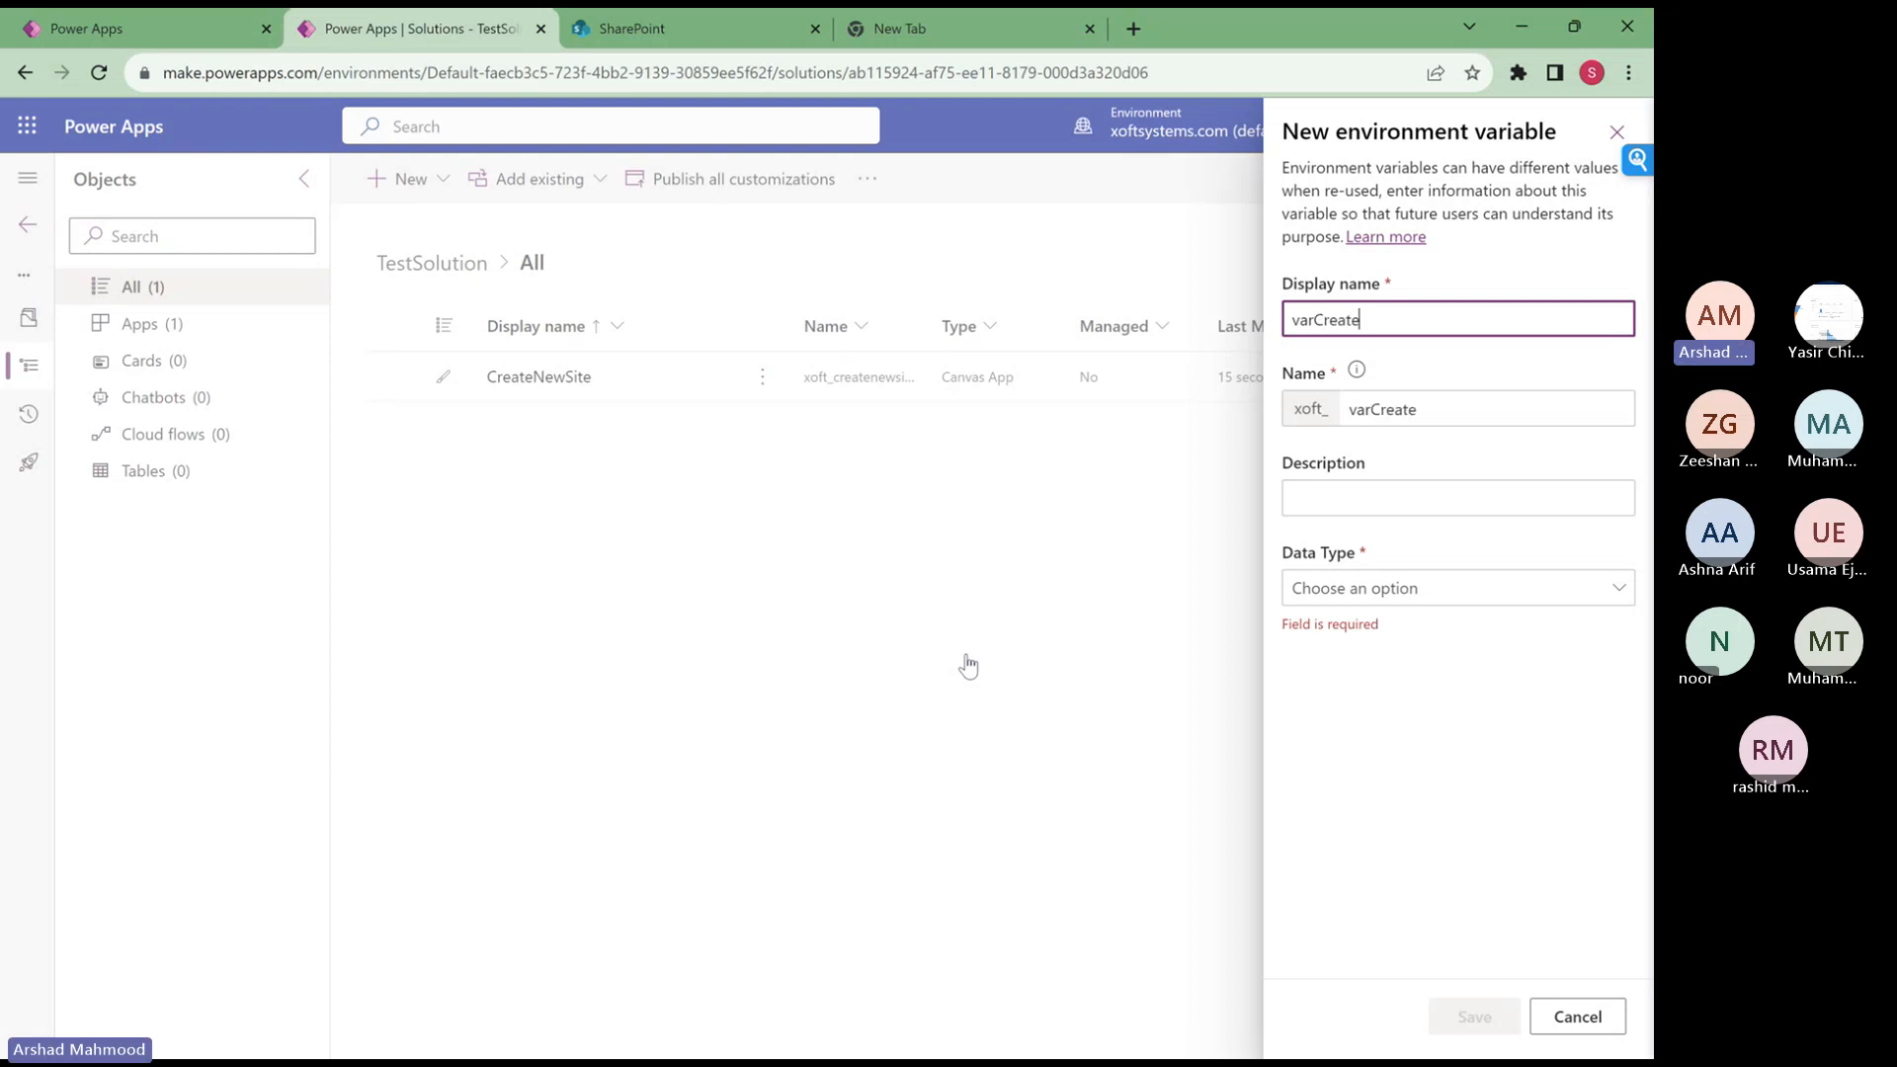
pyautogui.write('NewSiteSharePoint')
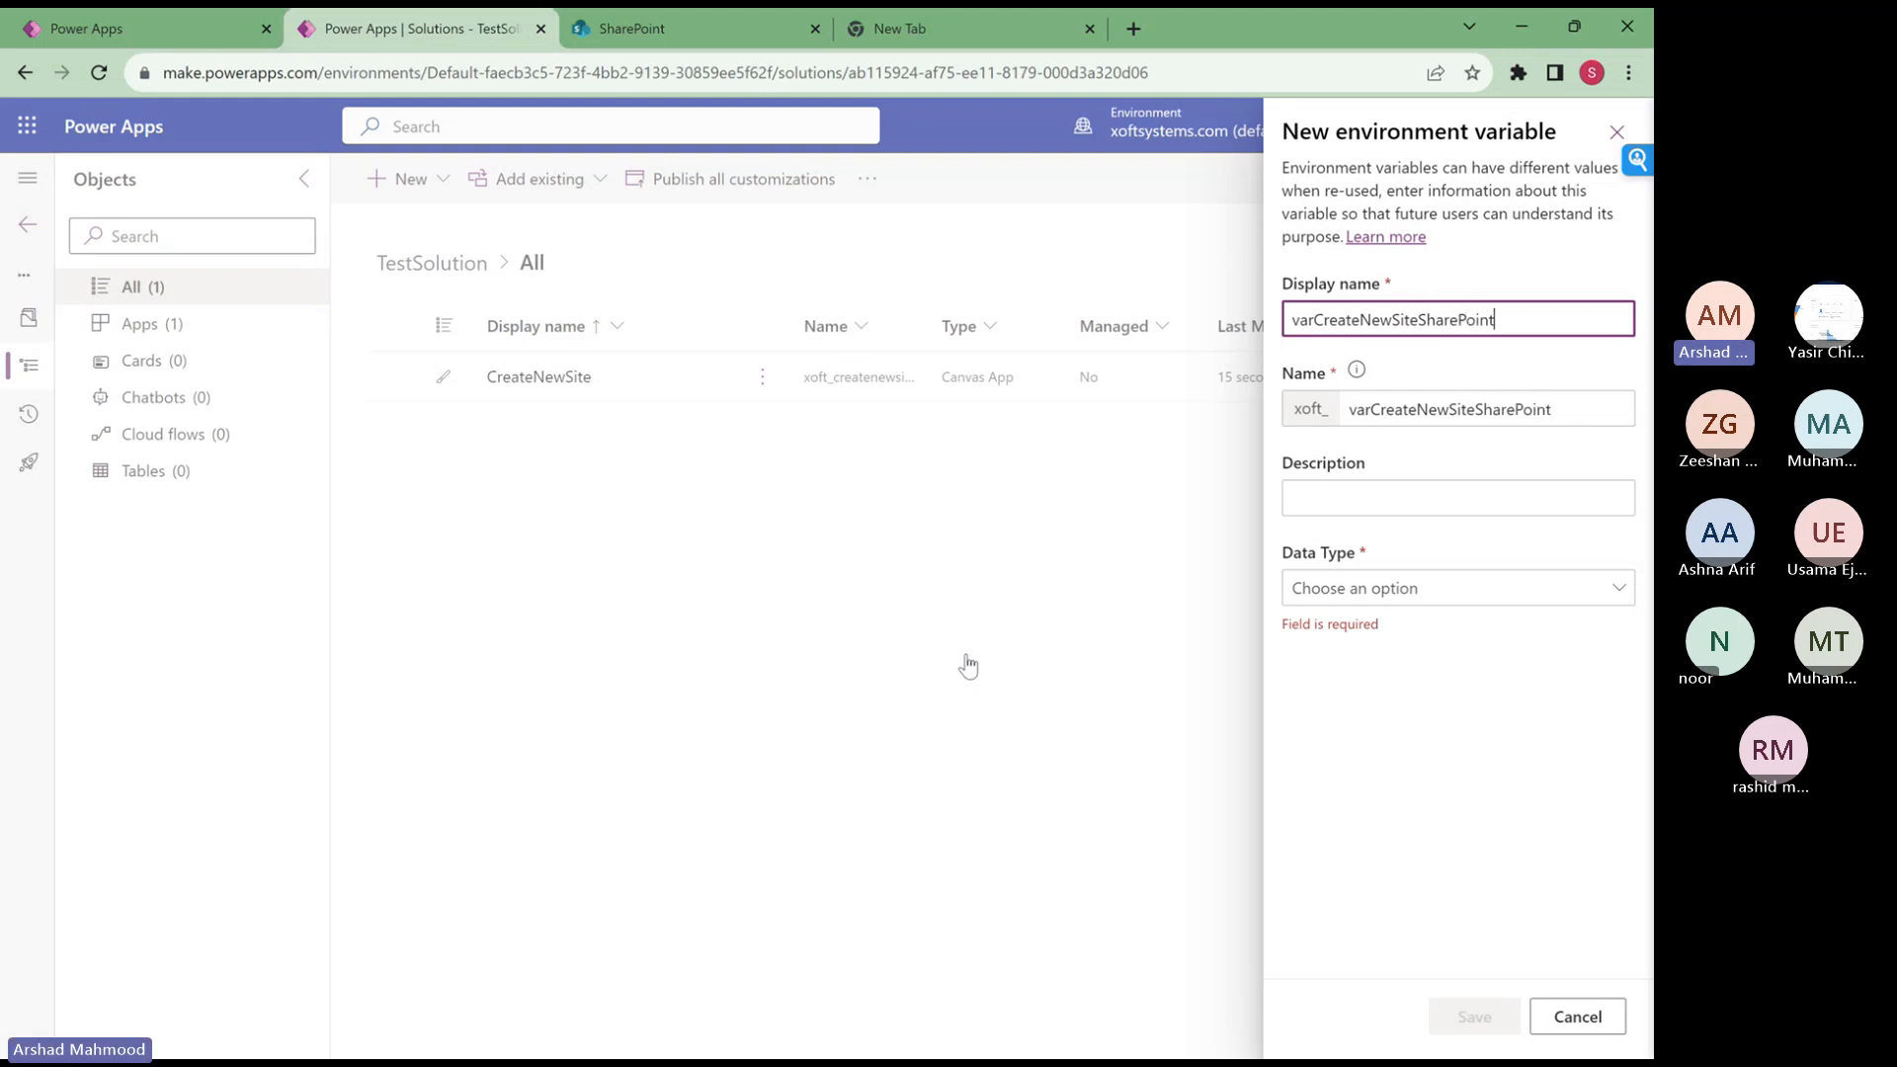
pyautogui.write('LInk')
pyautogui.press('BackSpace')
pyautogui.write('nk')
# - Set the variable's data type to Data source, connector to SharePoint and parameter type to Site, and save it
pyautogui.click(1536, 593)
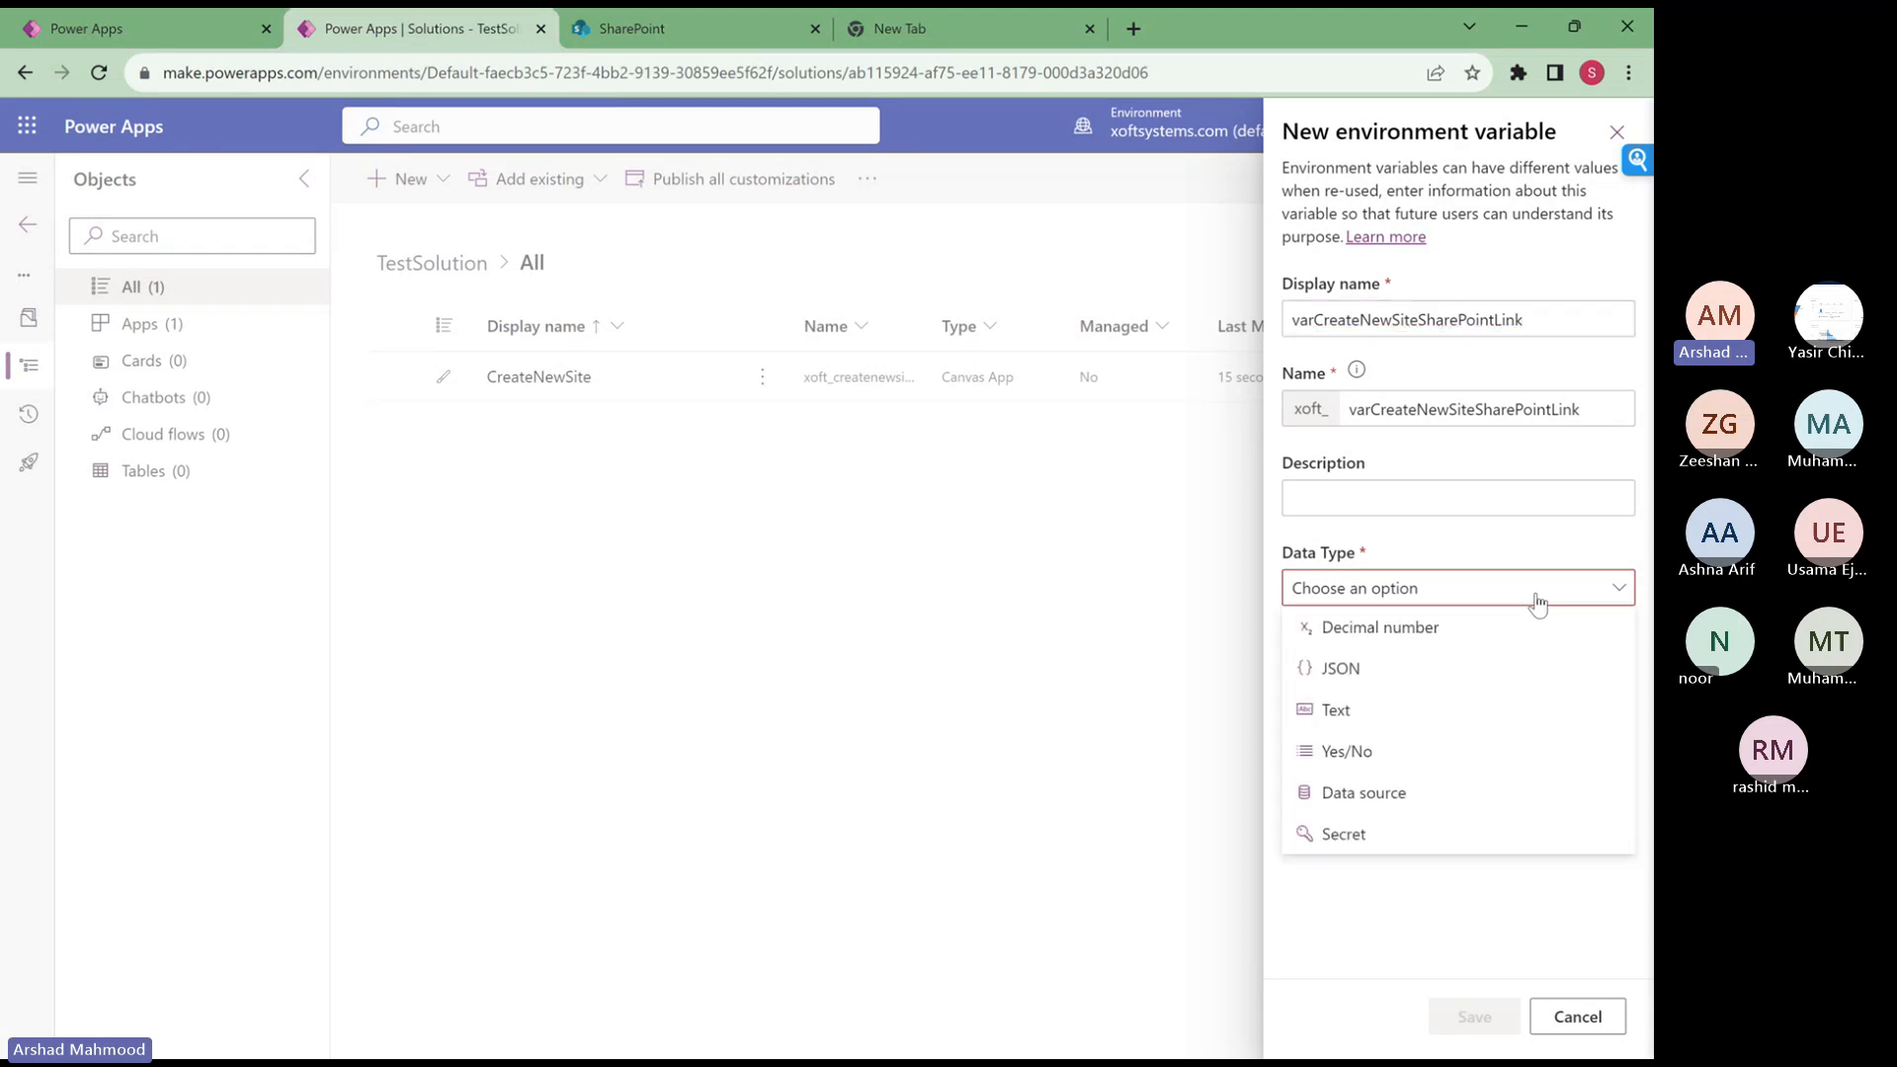
pyautogui.click(1386, 805)
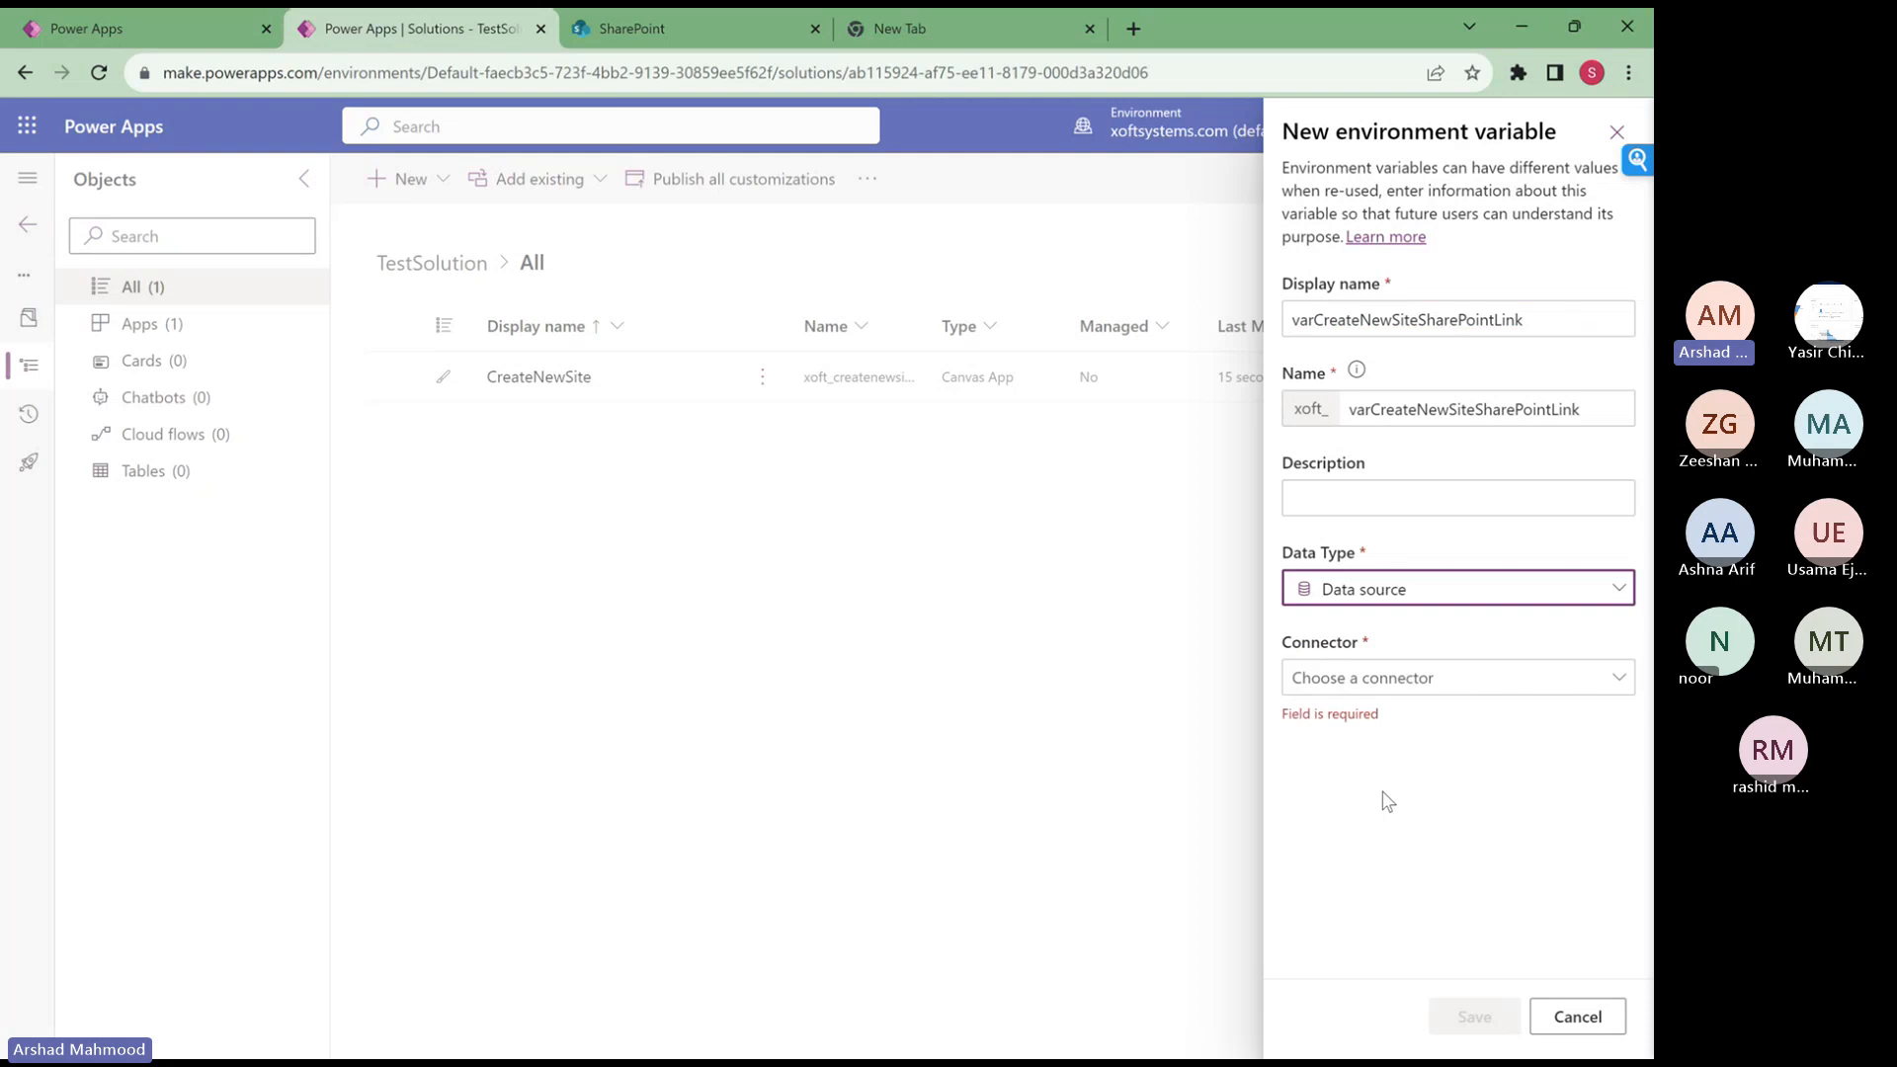
pyautogui.click(1472, 688)
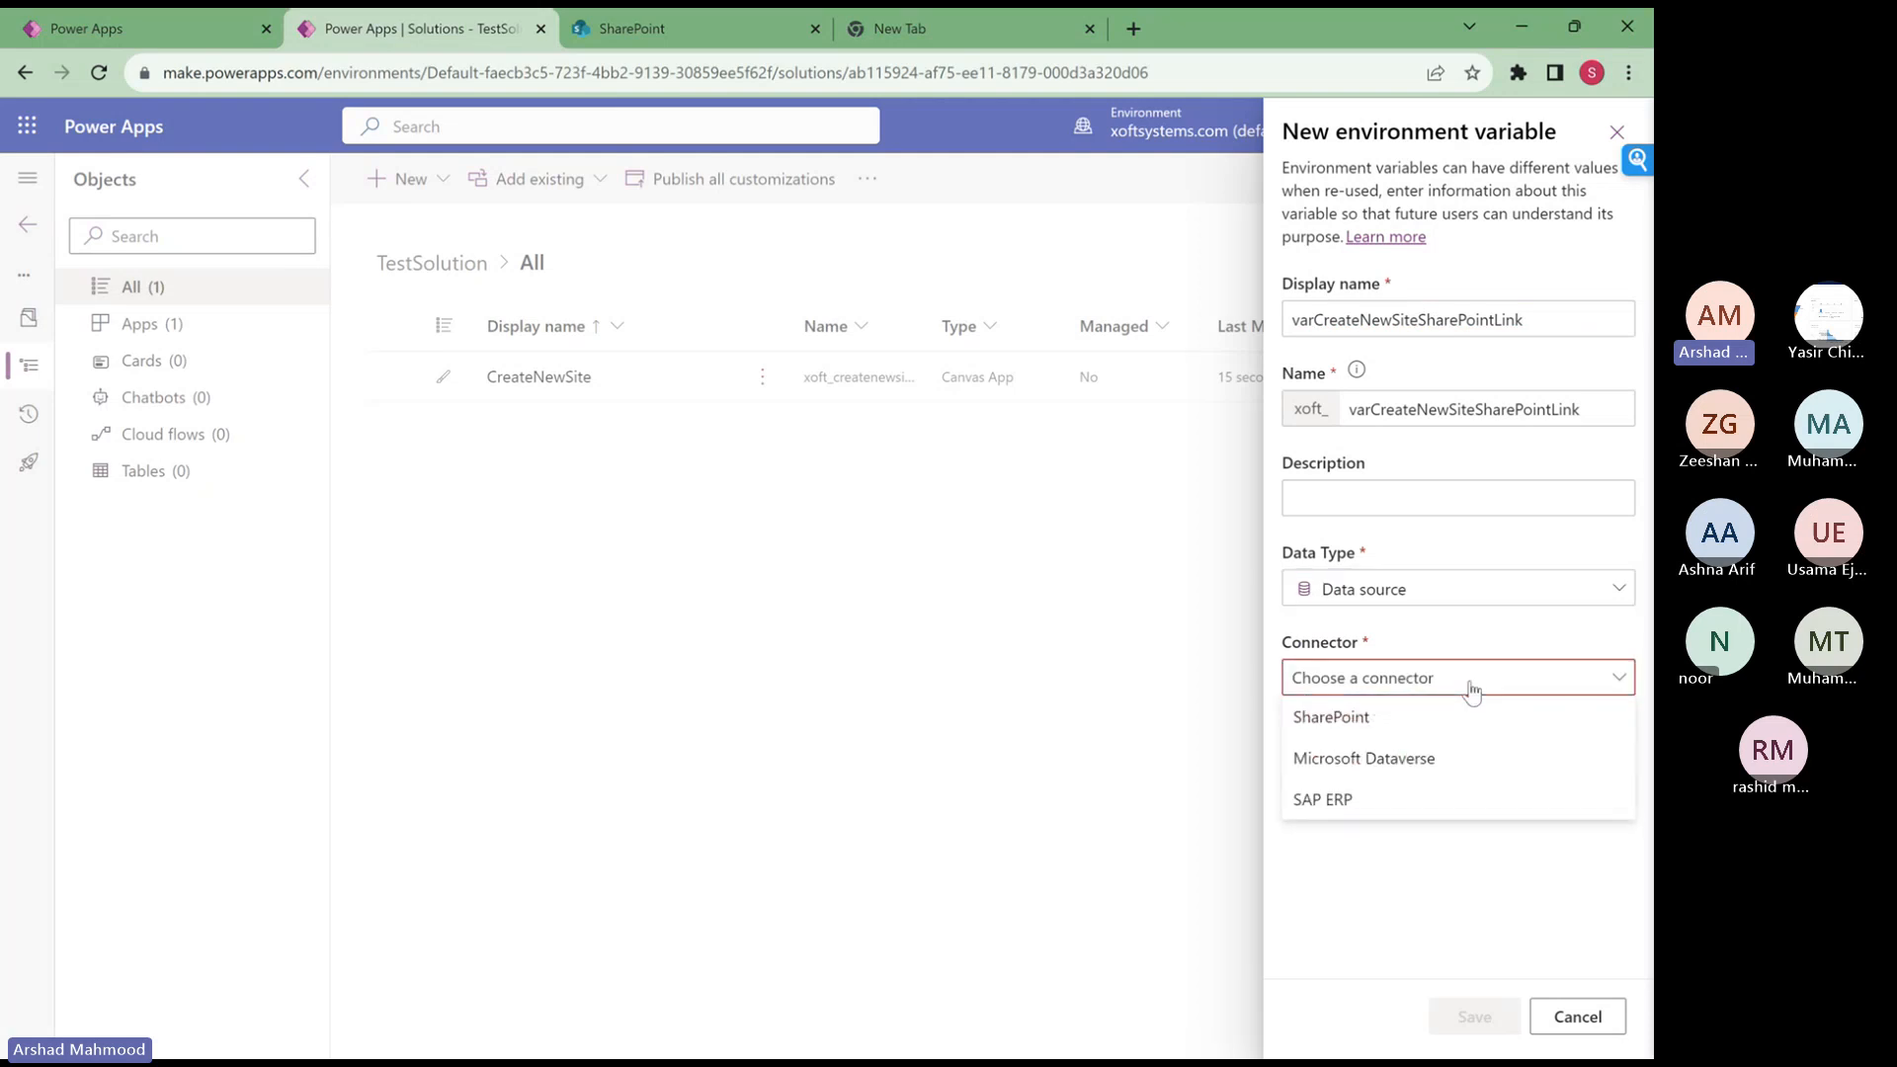
pyautogui.click(1404, 731)
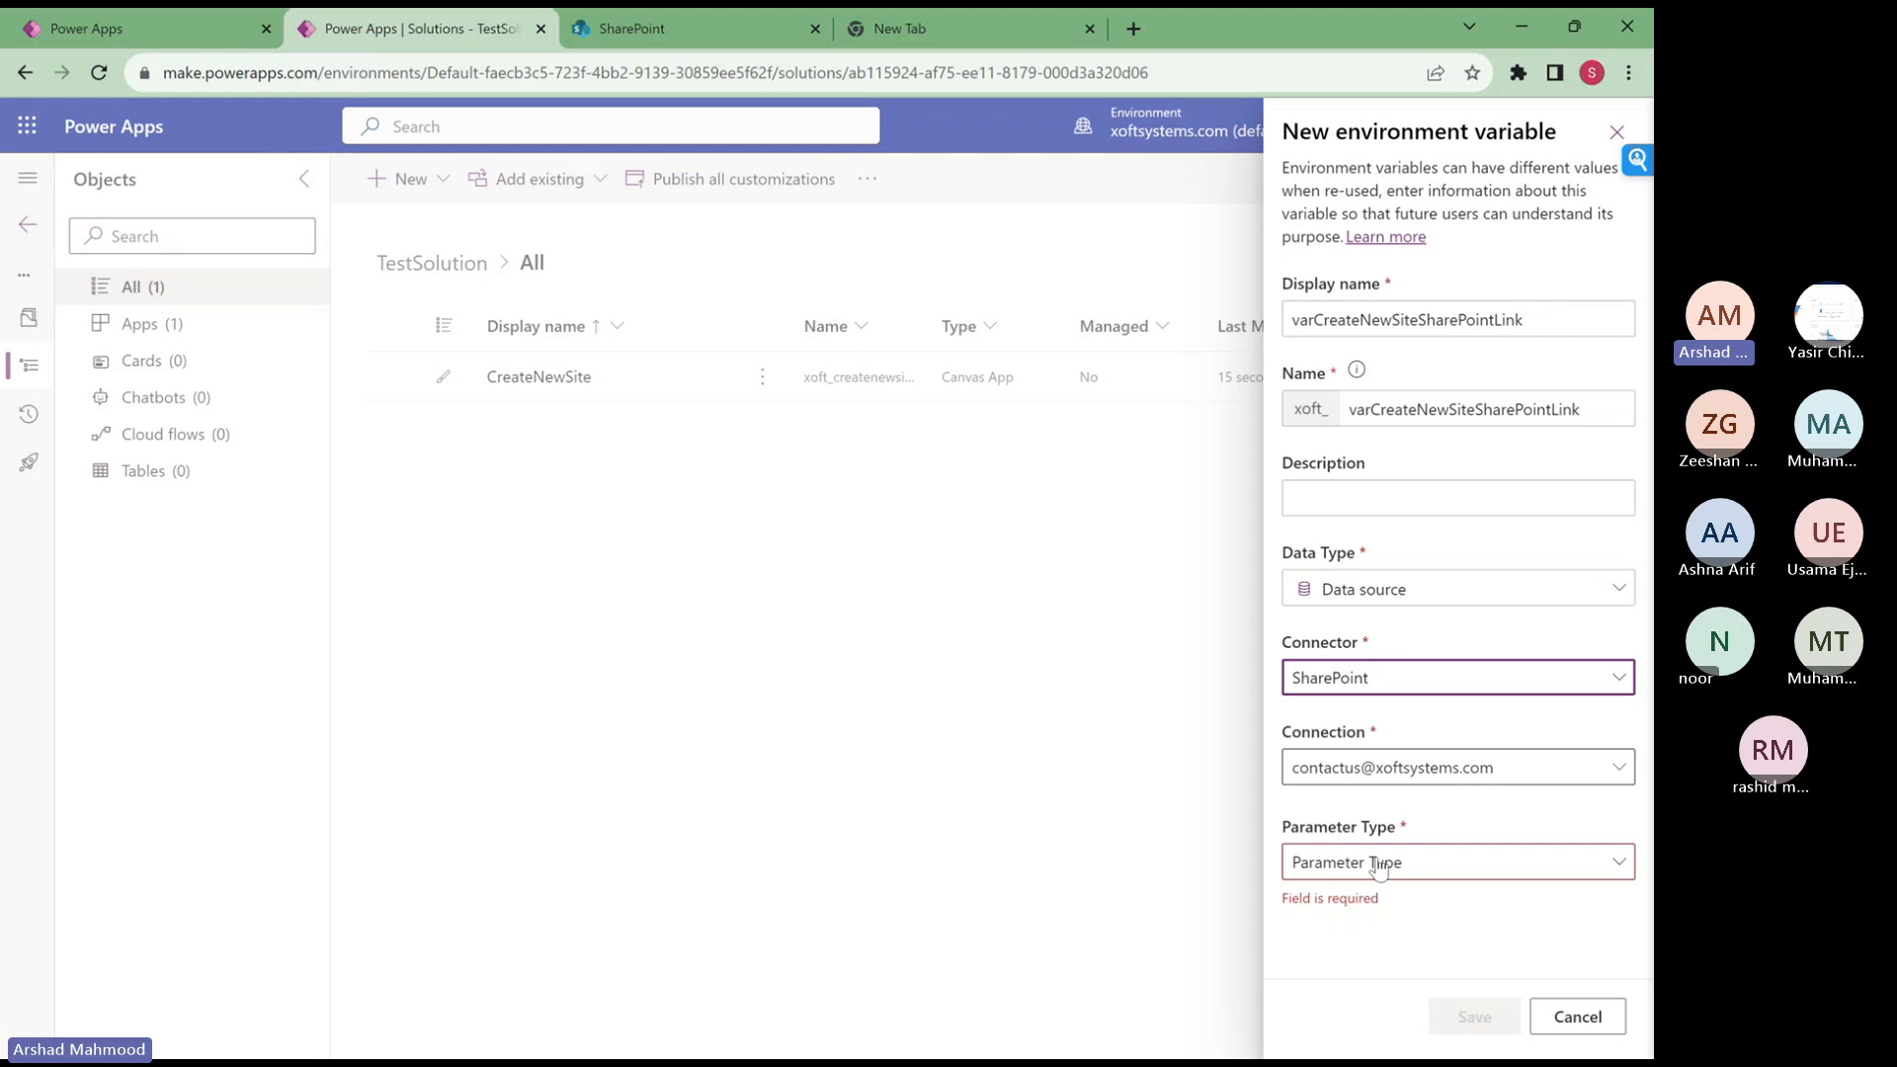
pyautogui.click(1437, 871)
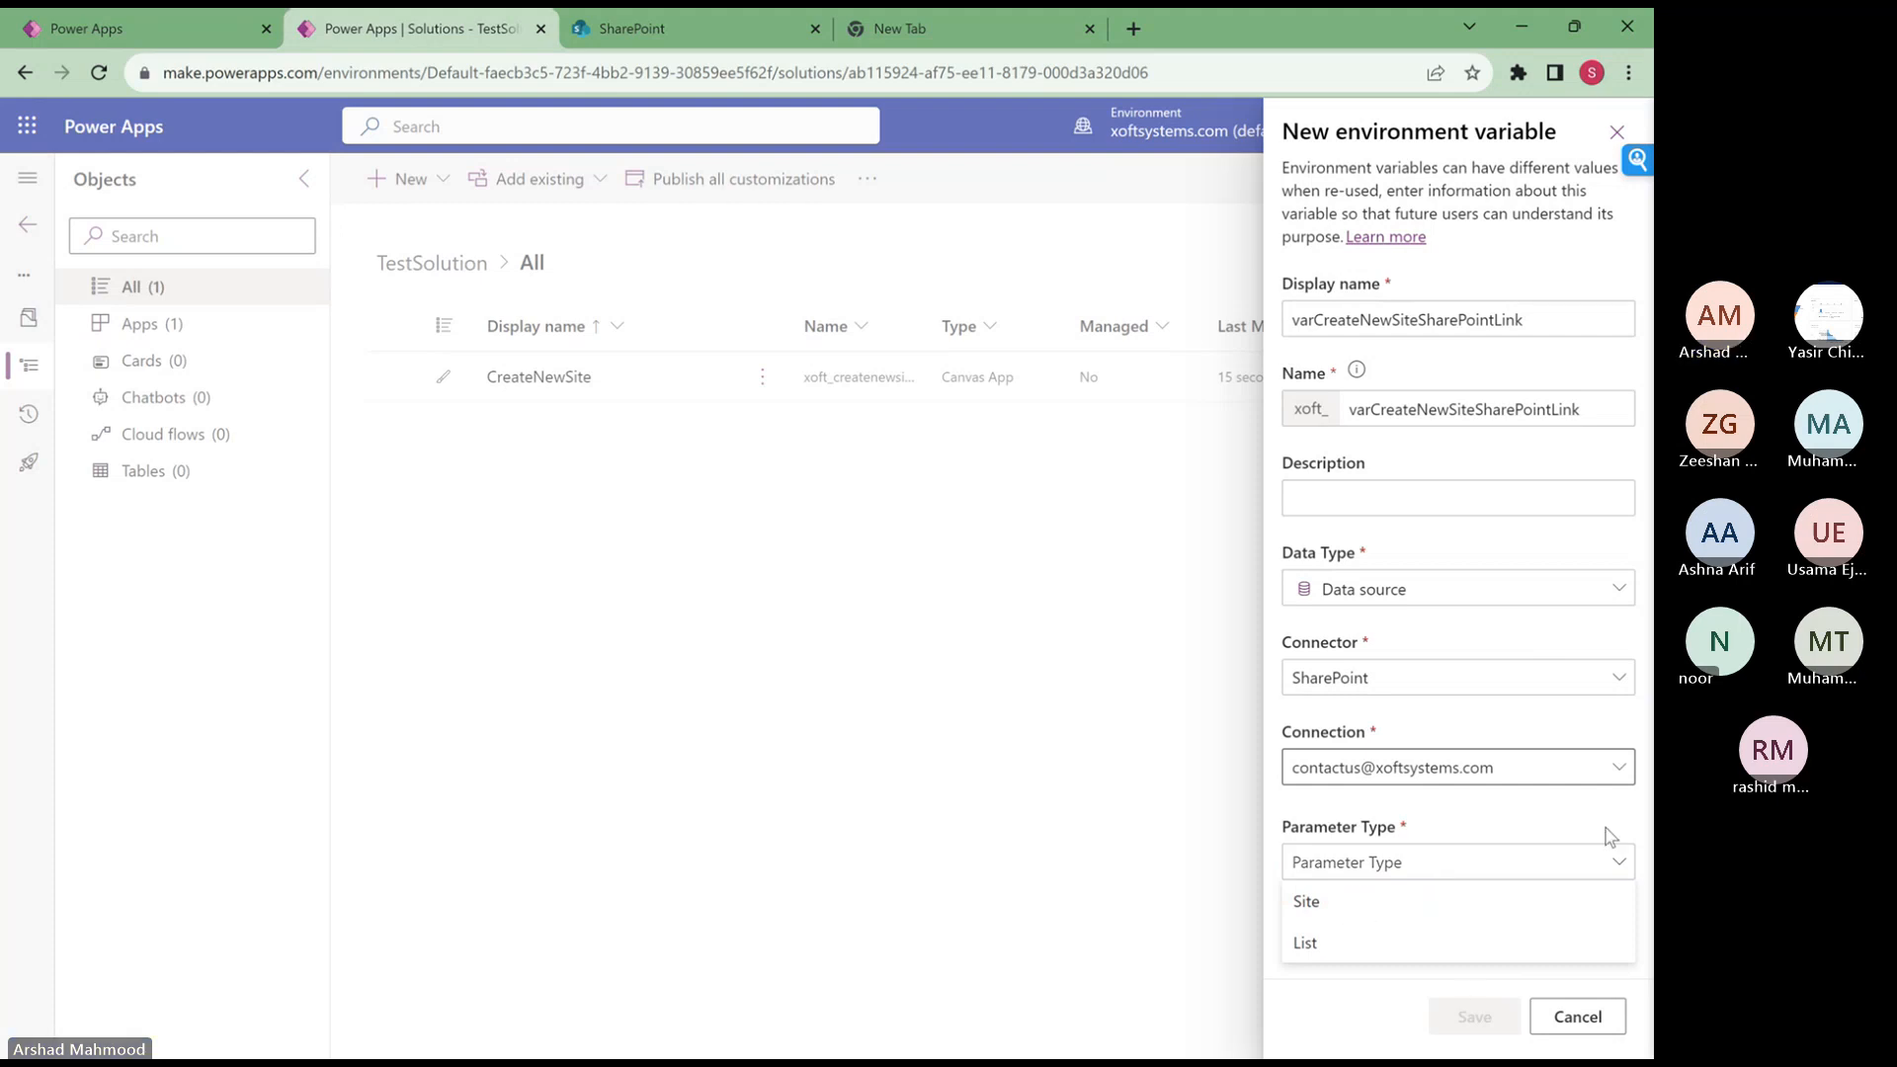
pyautogui.click(1581, 855)
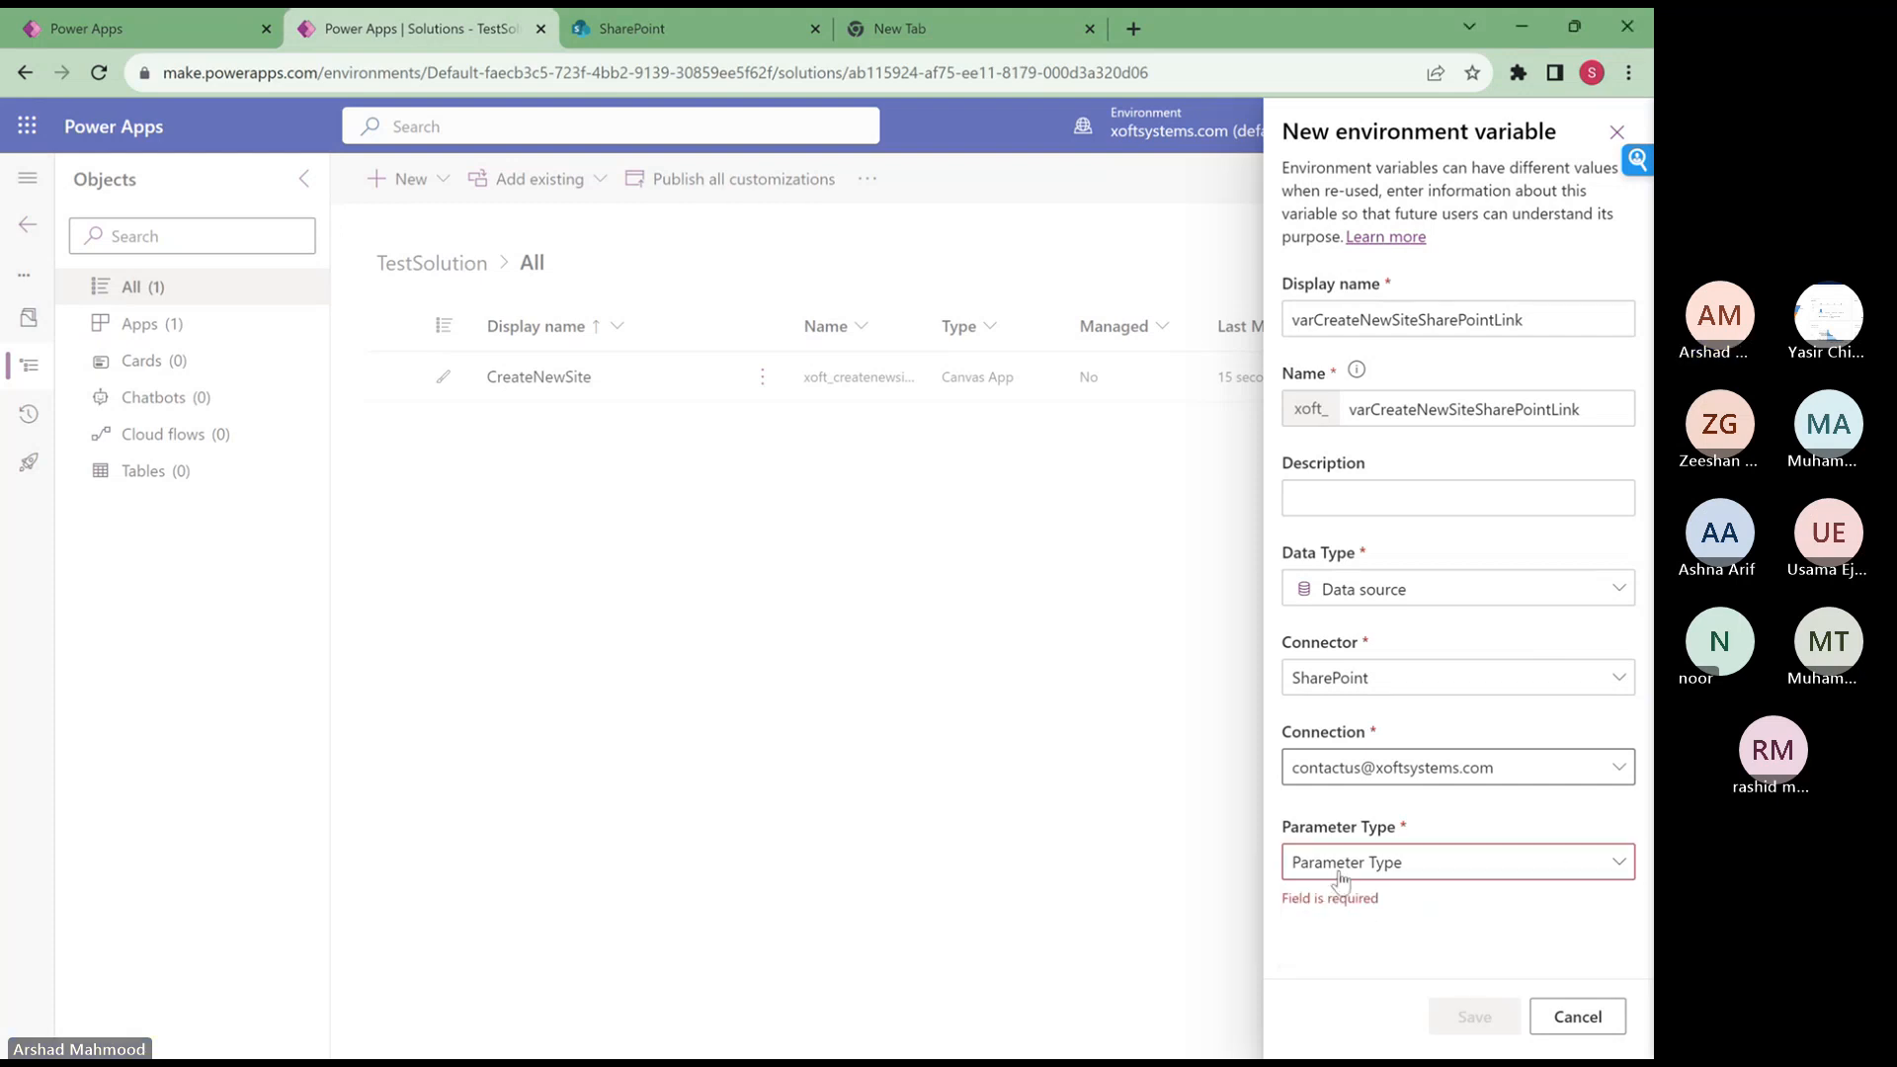
pyautogui.click(1341, 878)
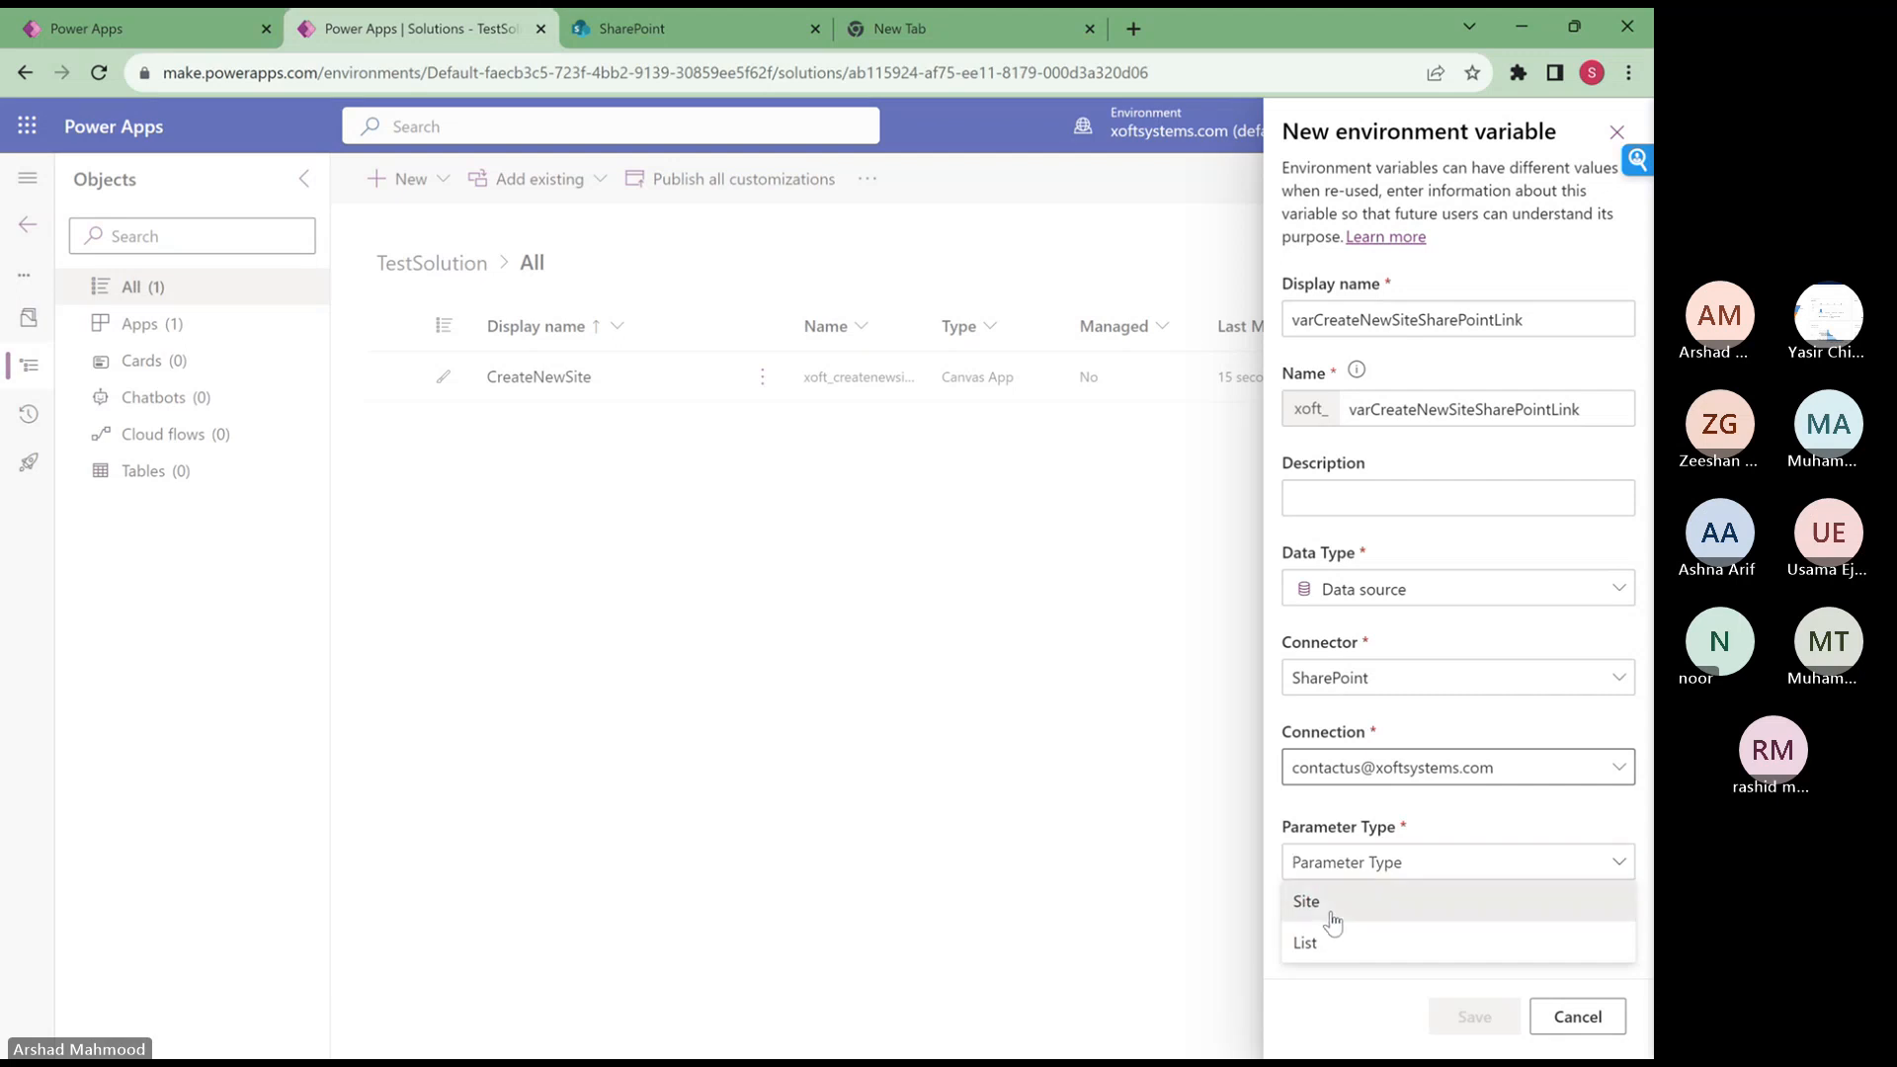
pyautogui.click(1333, 916)
pyautogui.scroll(-2, 1428, 934)
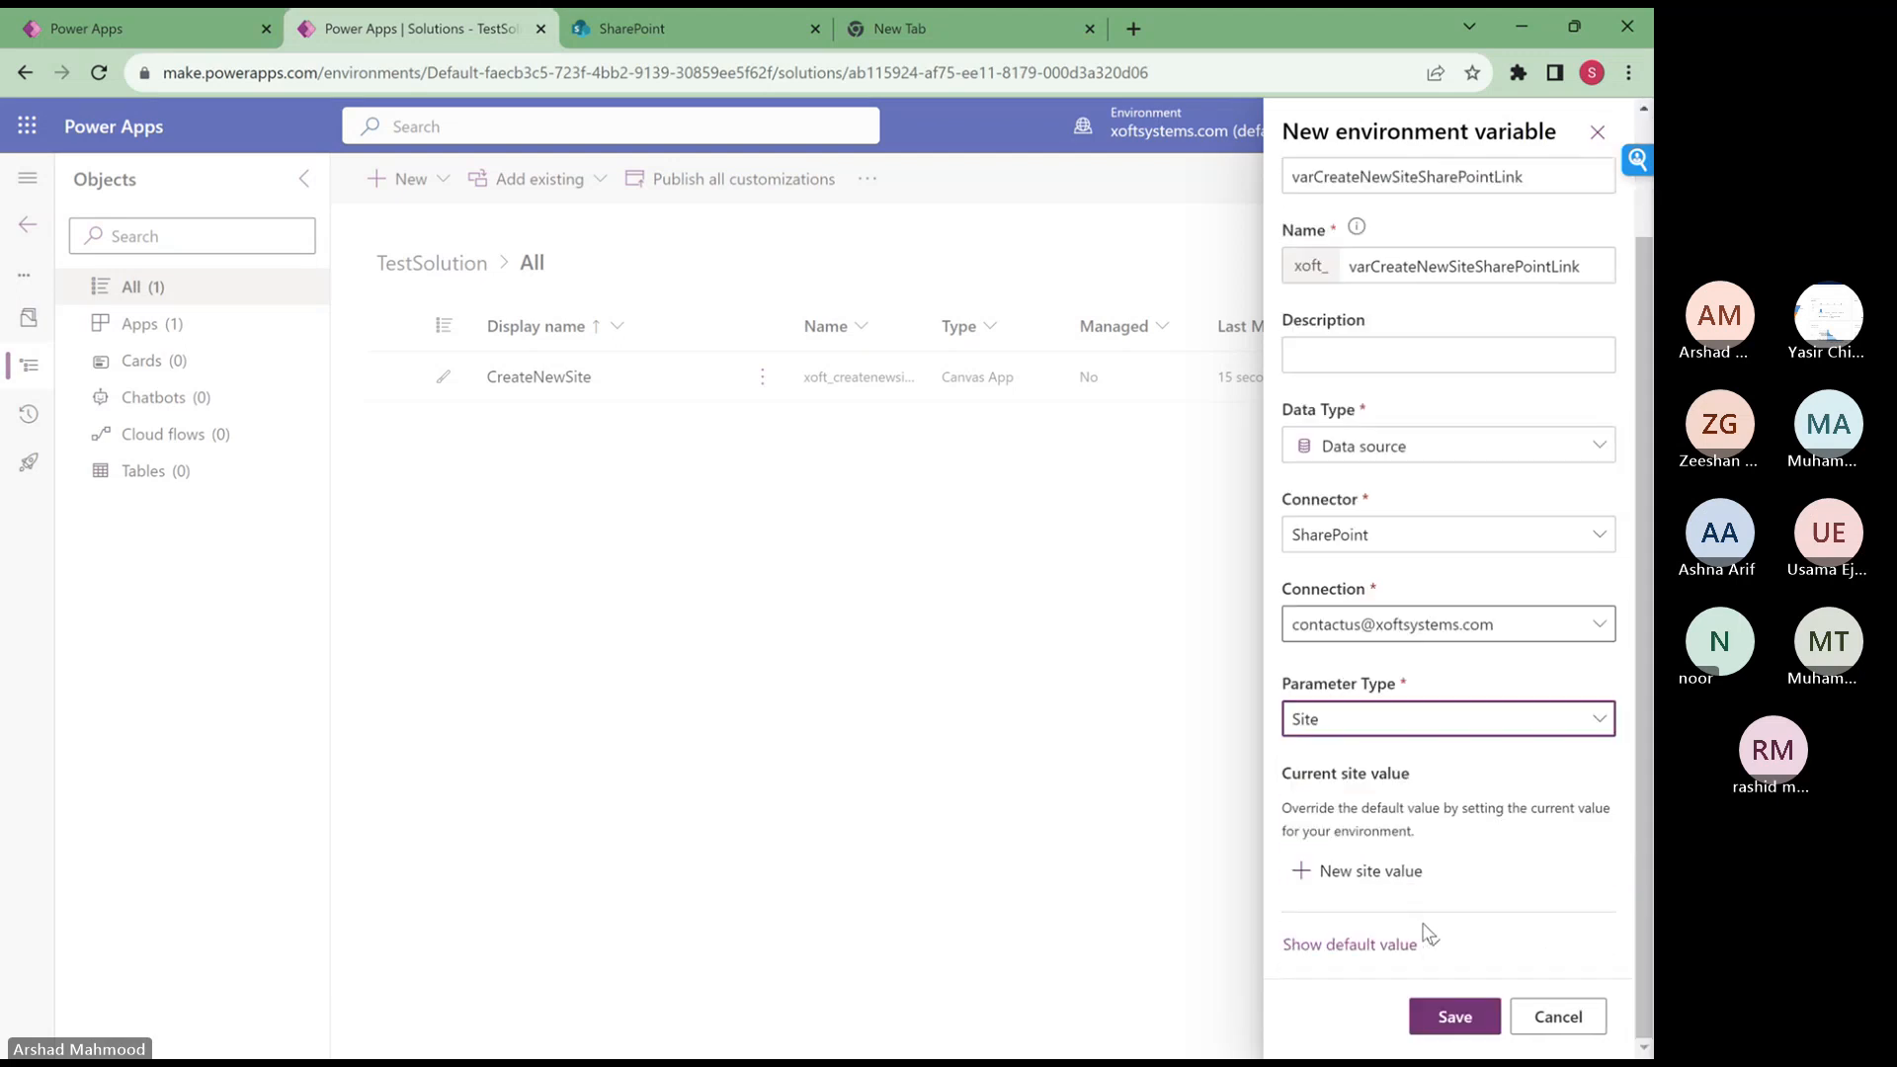
pyautogui.click(1456, 1017)
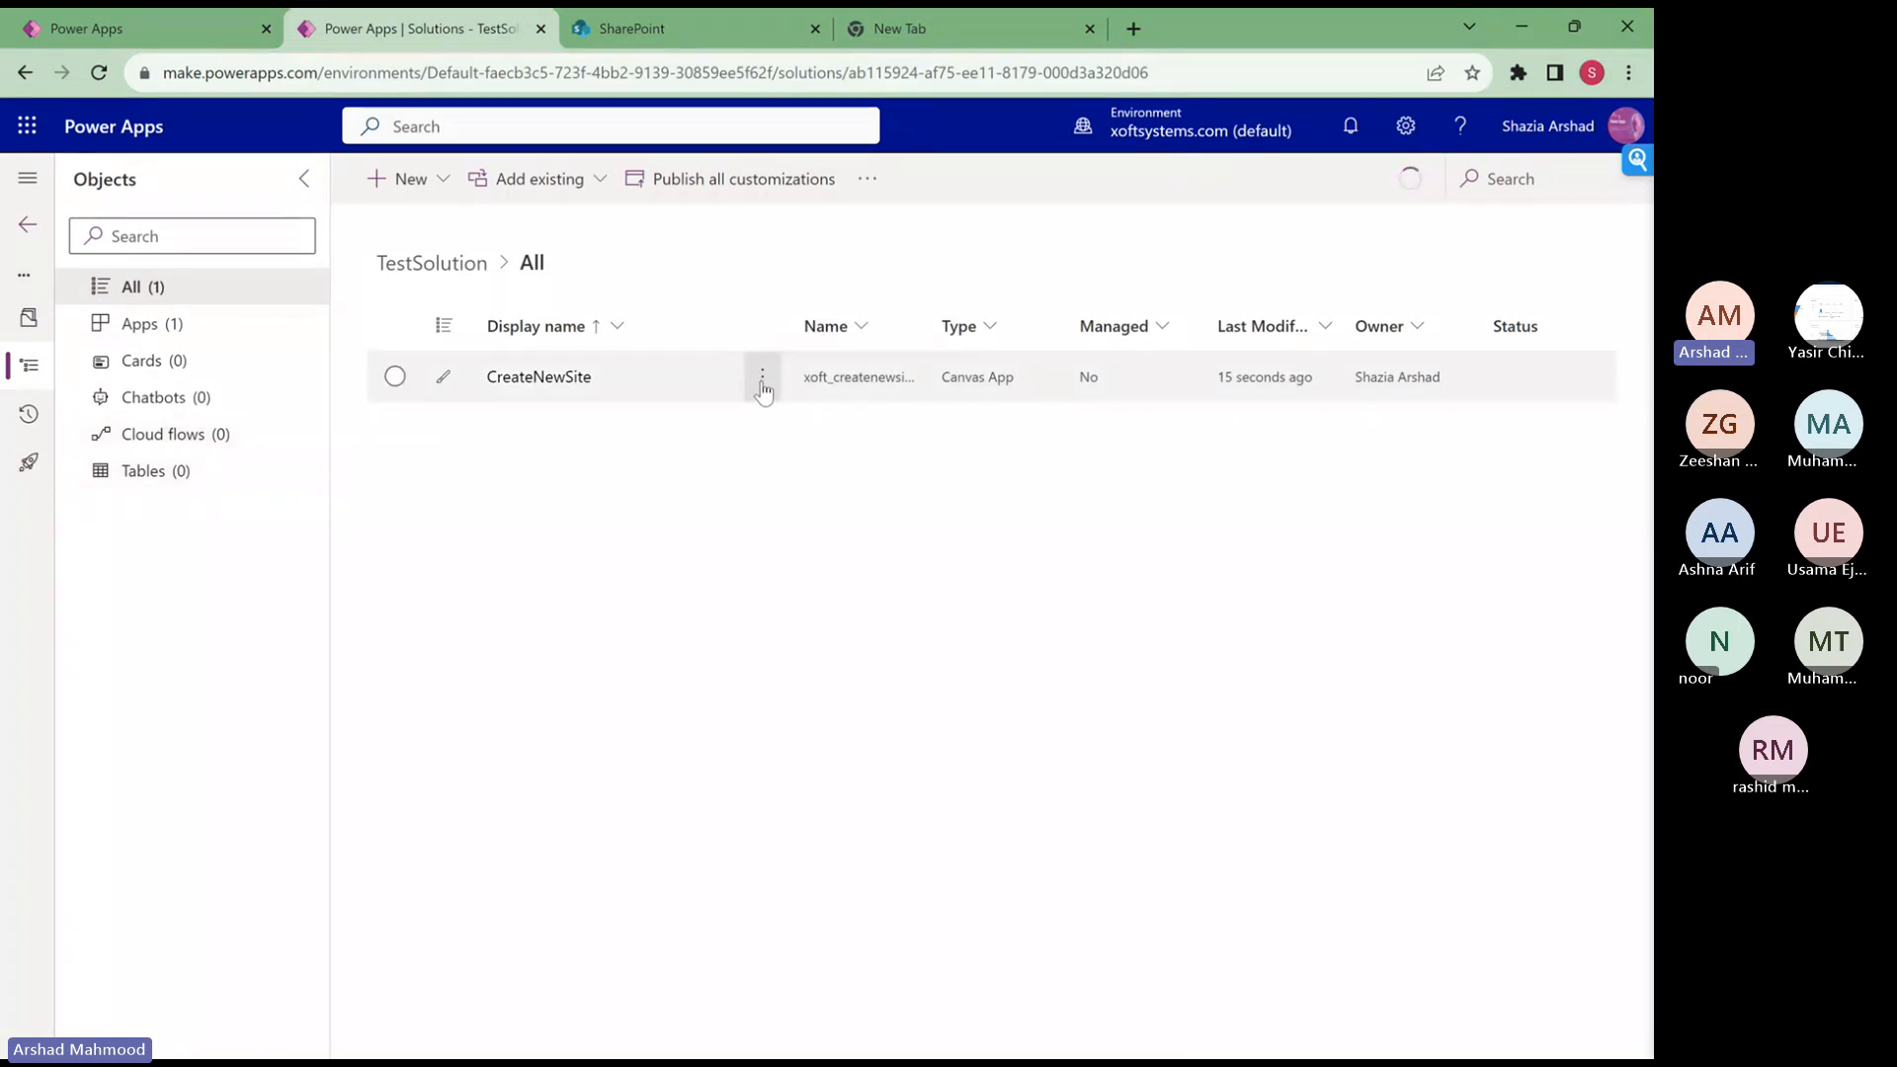
# - Open the CreateNewSite canvas app from TestSolution for editing in a new browser tab
pyautogui.click(762, 385)
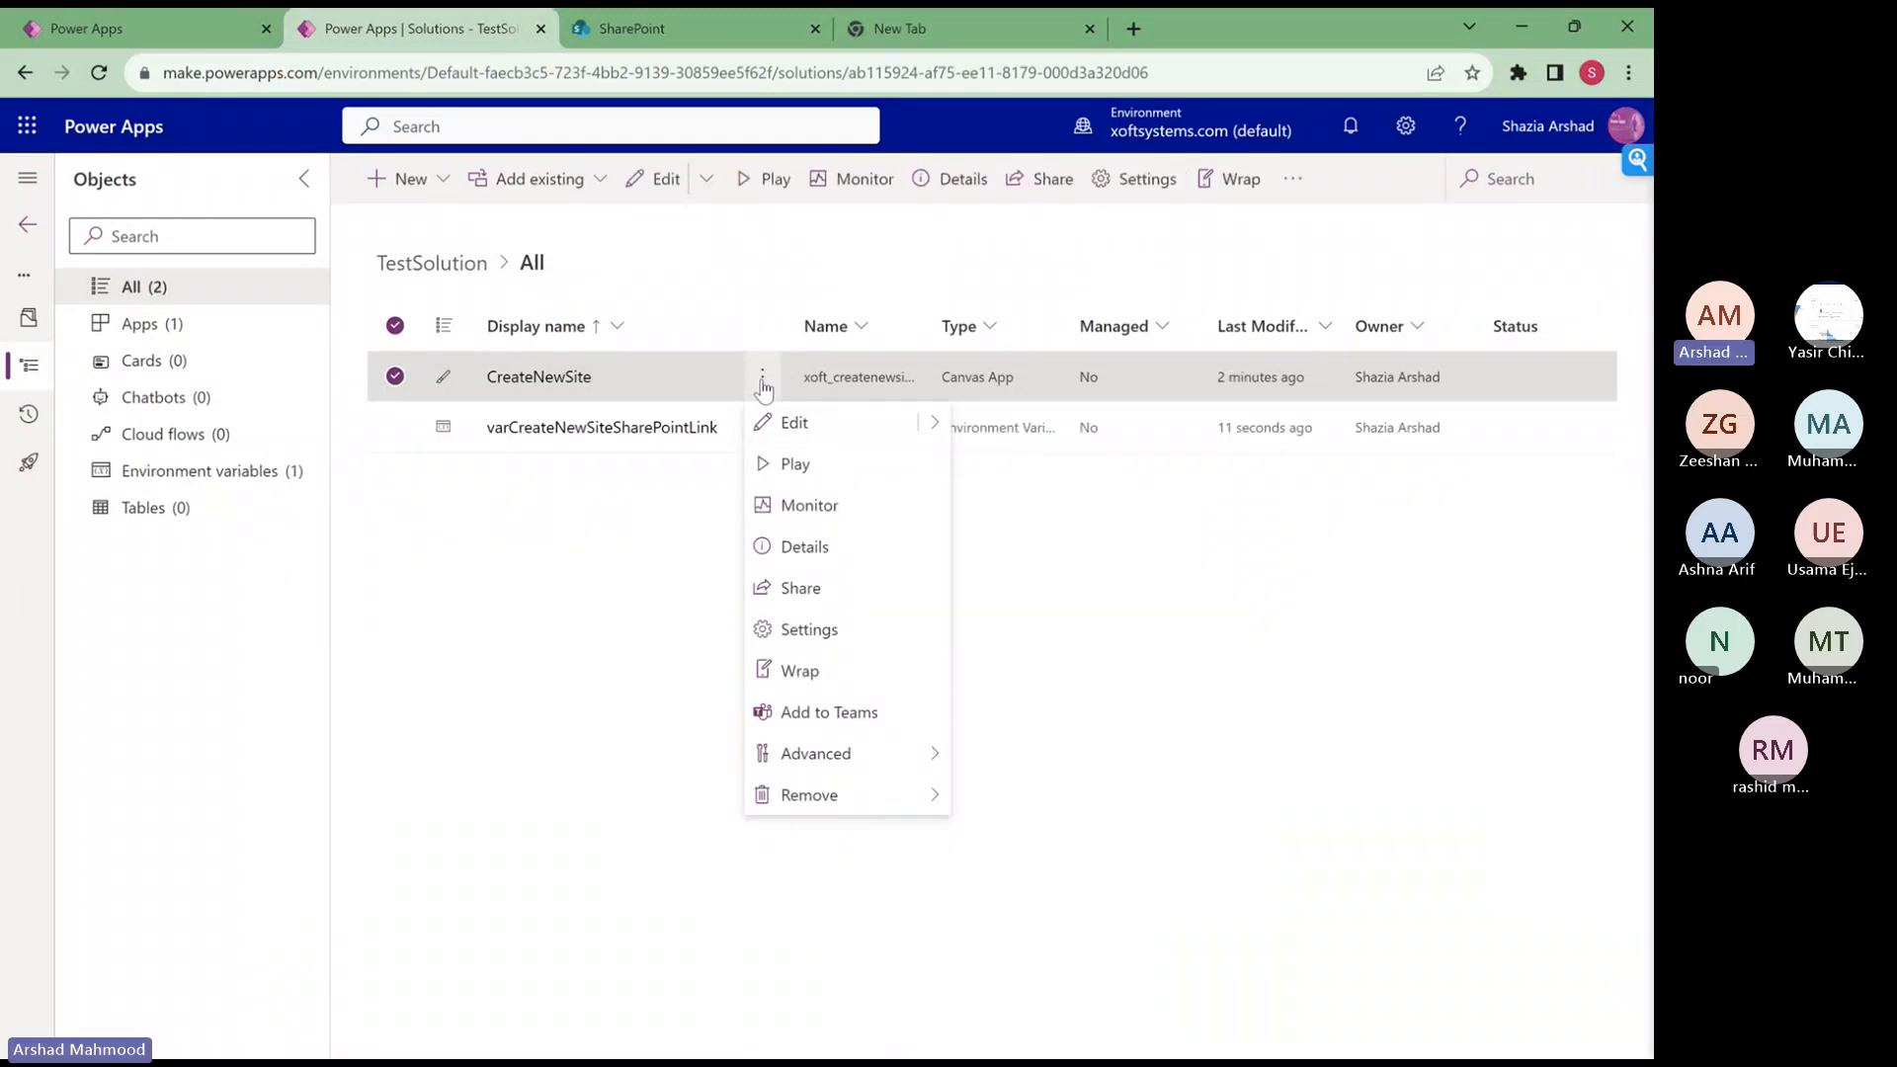
pyautogui.moveTo(937, 435)
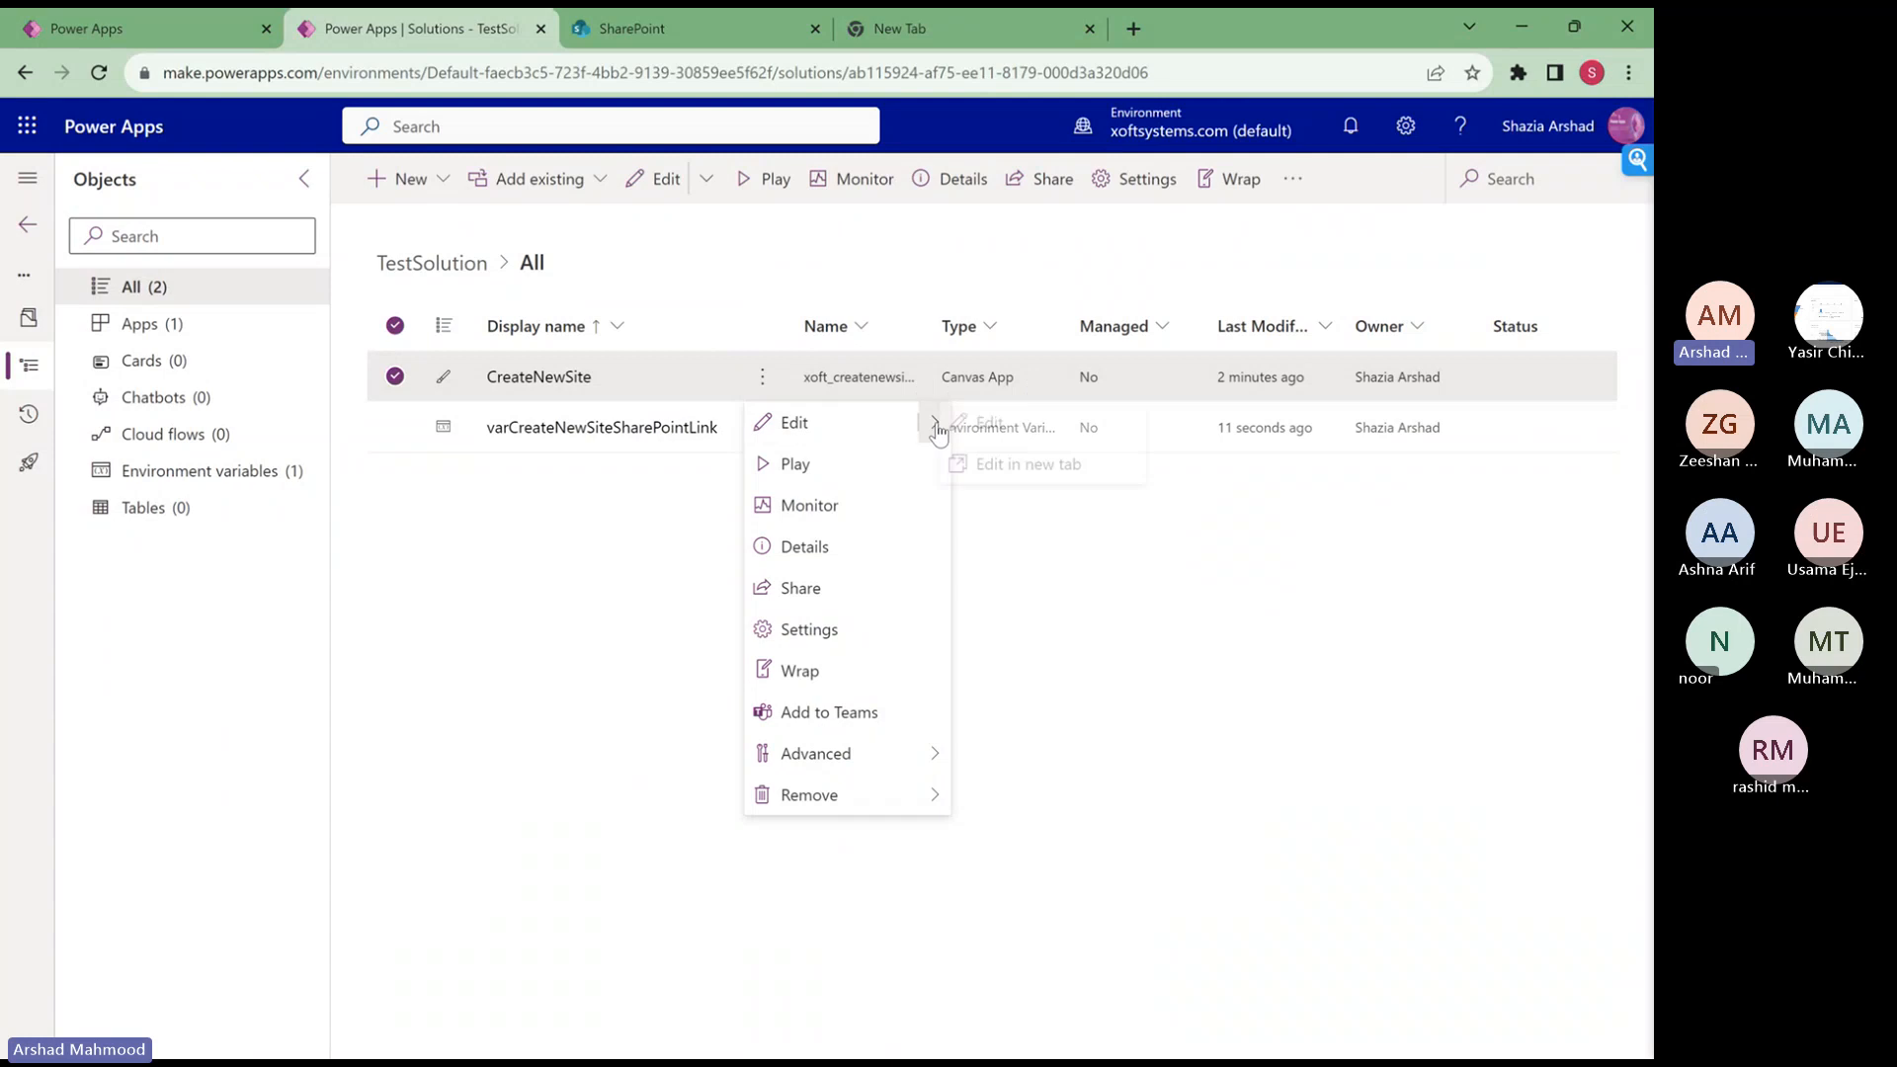
pyautogui.click(1039, 467)
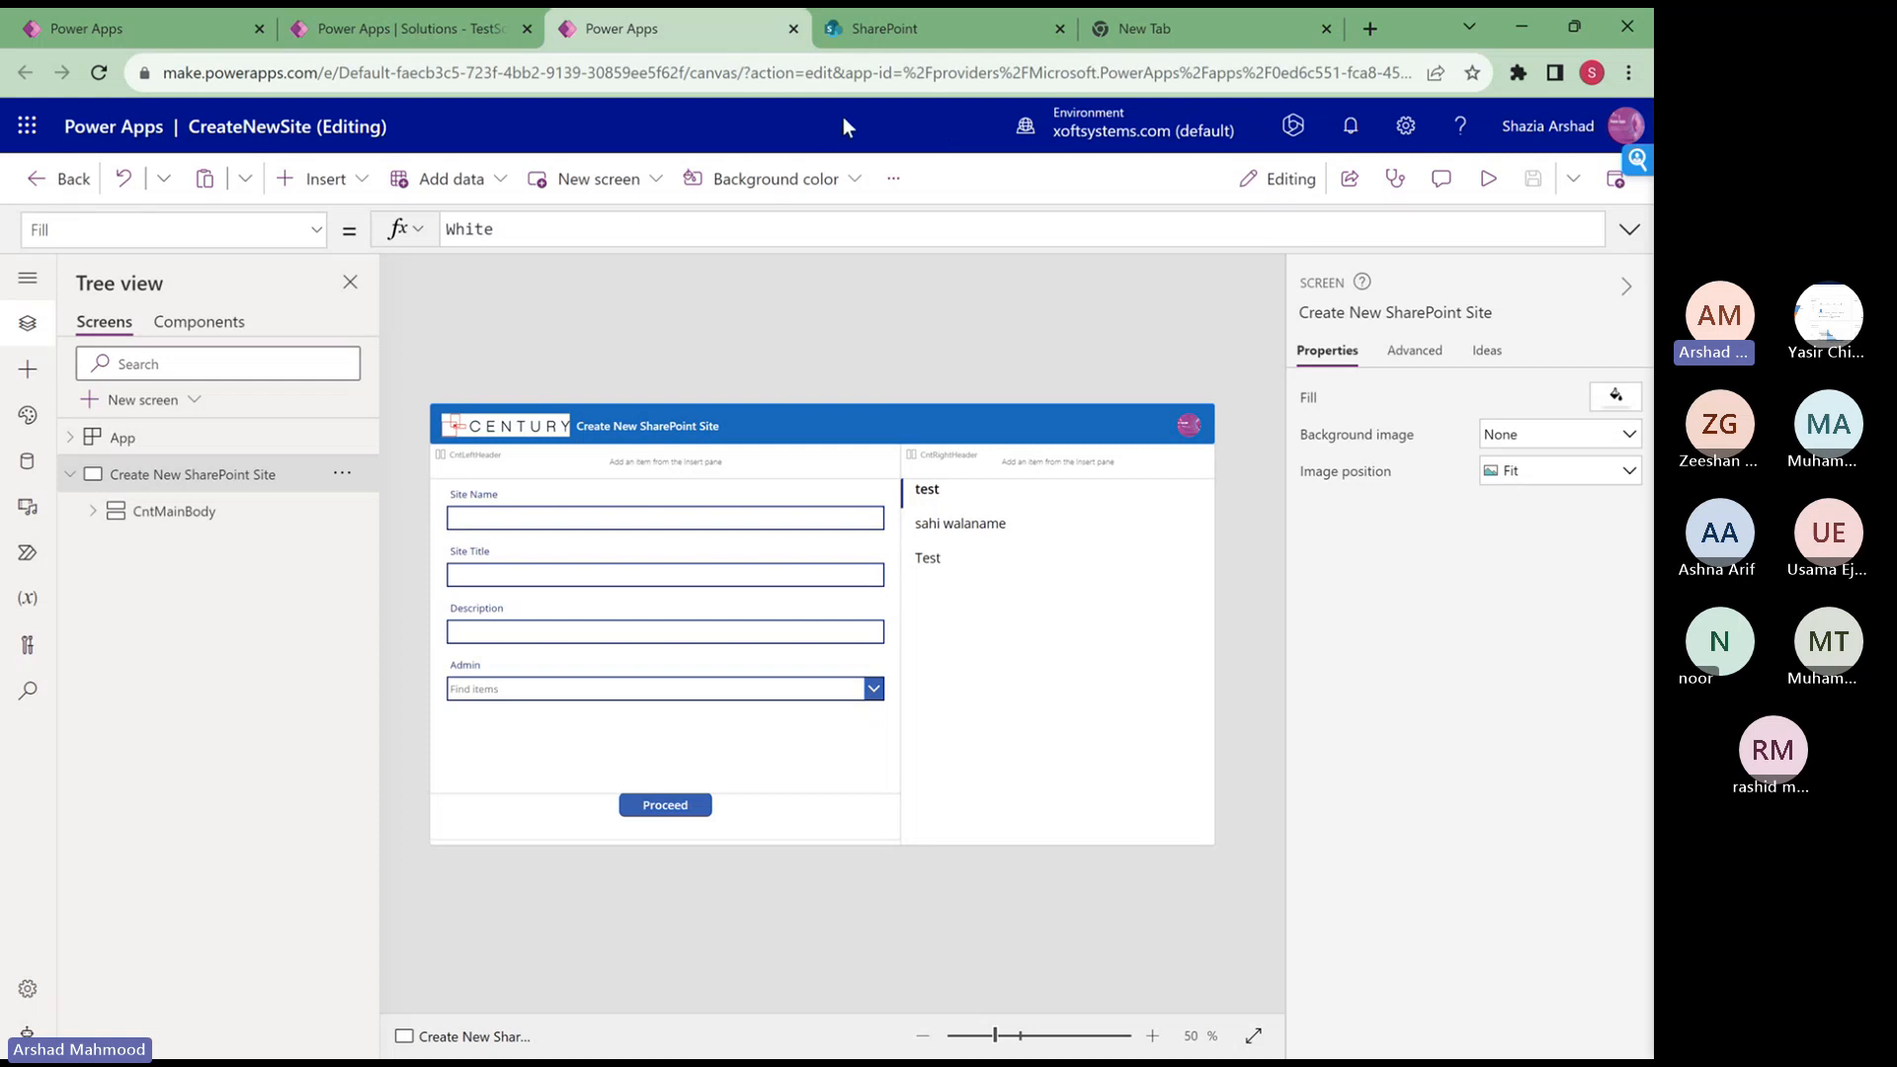
pyautogui.click(423, 24)
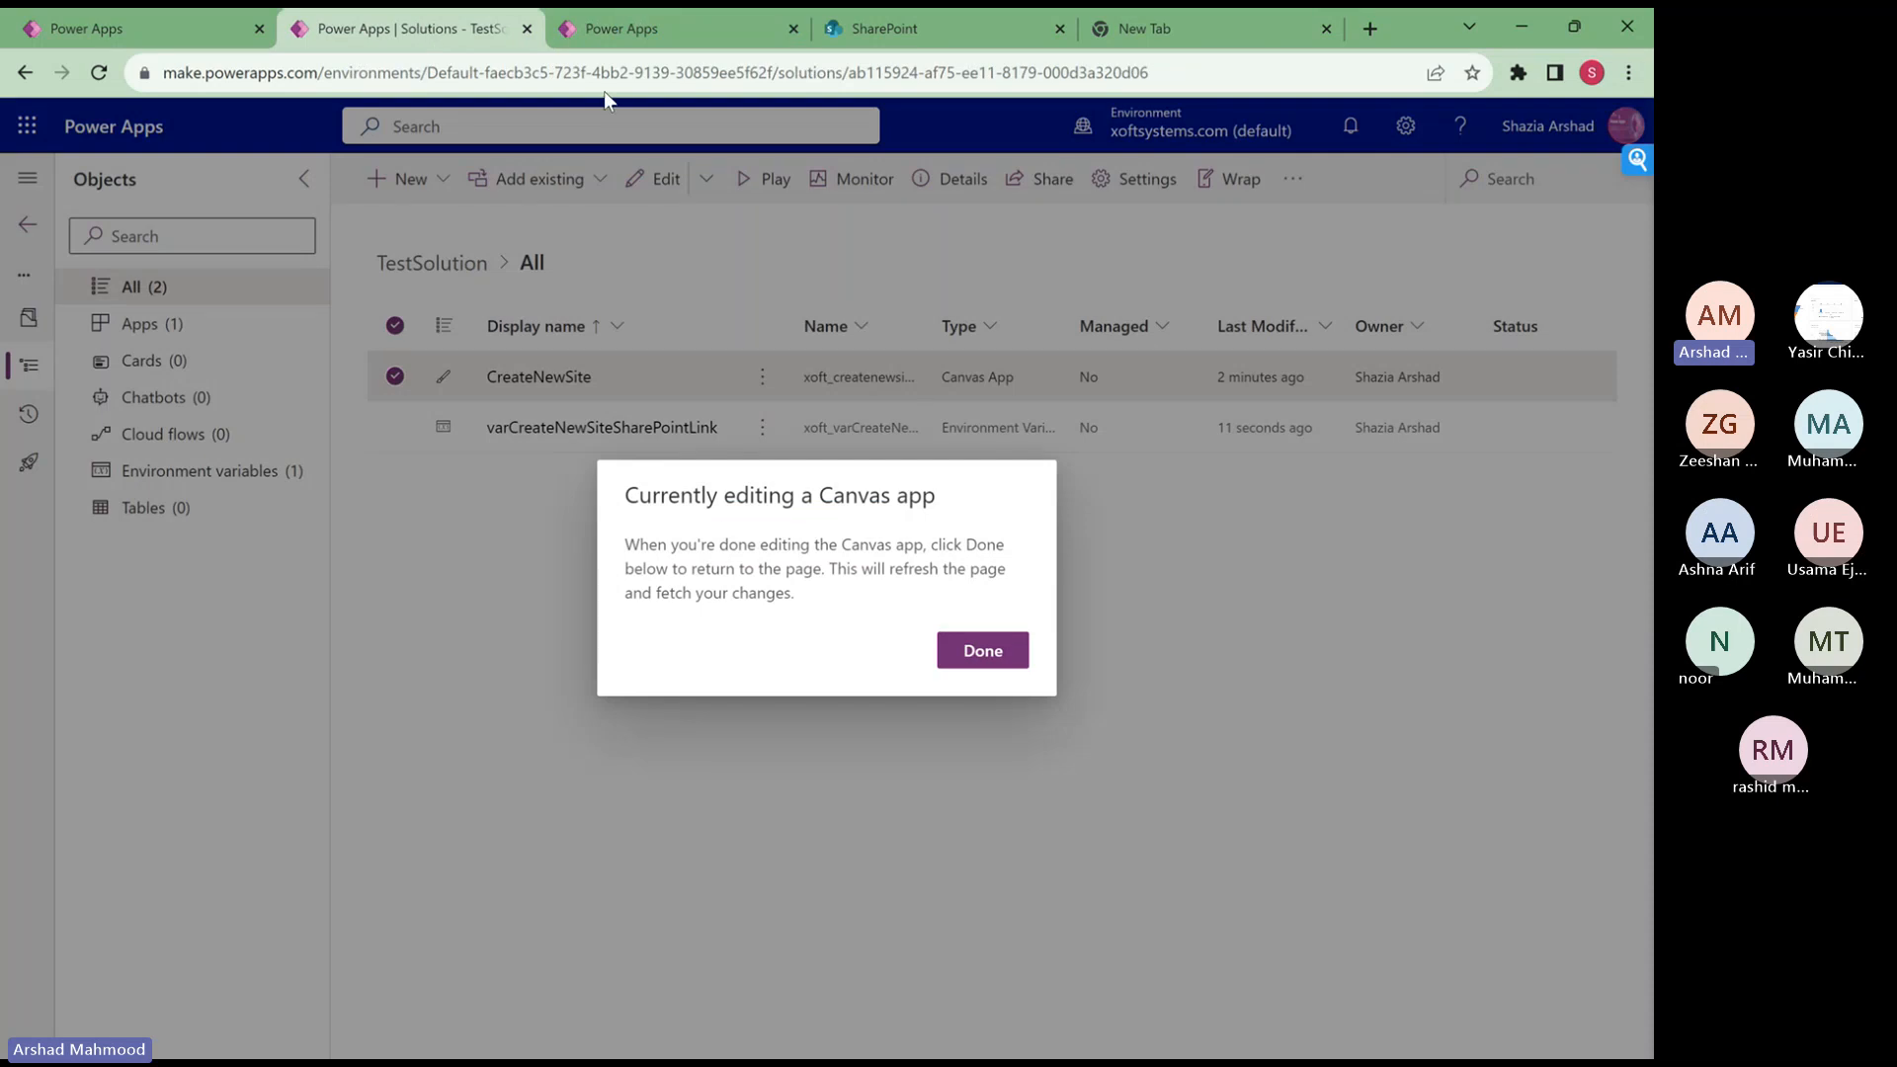
pyautogui.click(625, 26)
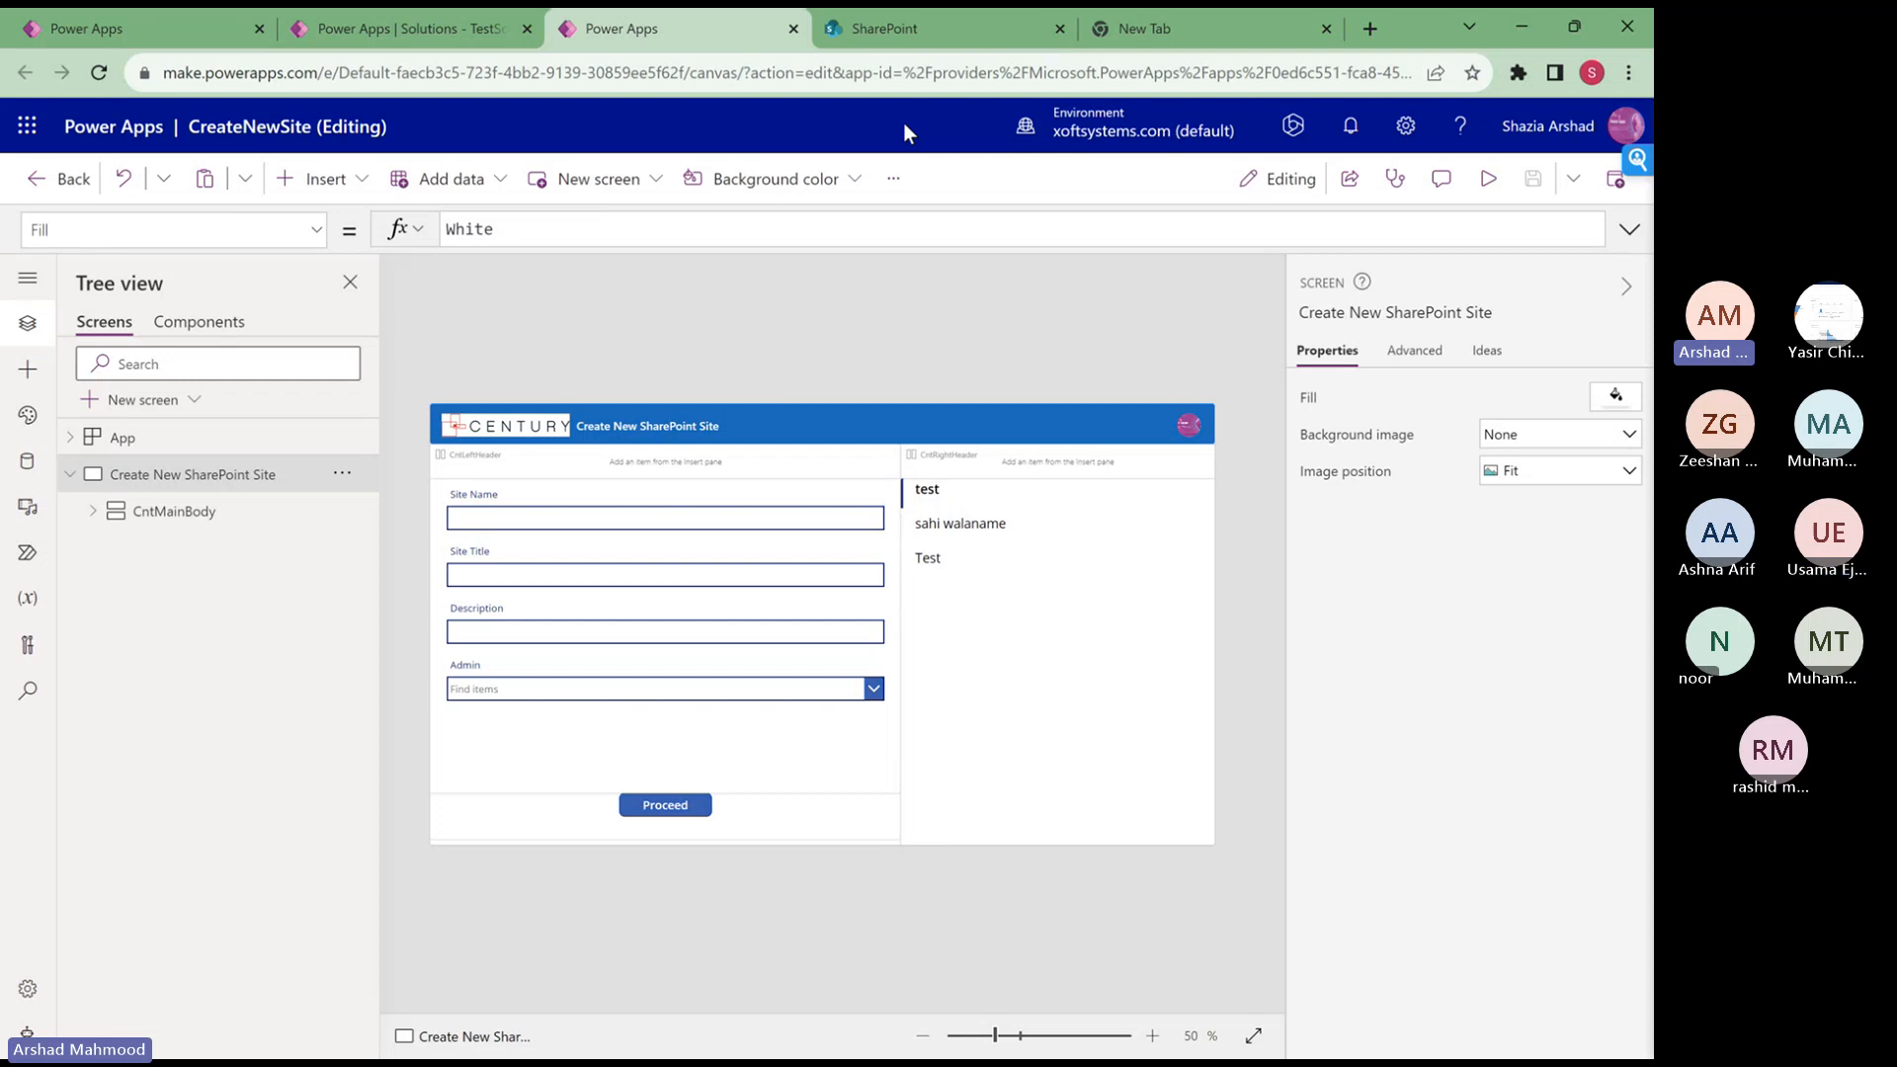
# - View the version history of the CreateNewSite app and close it
pyautogui.click(901, 190)
pyautogui.moveTo(949, 231)
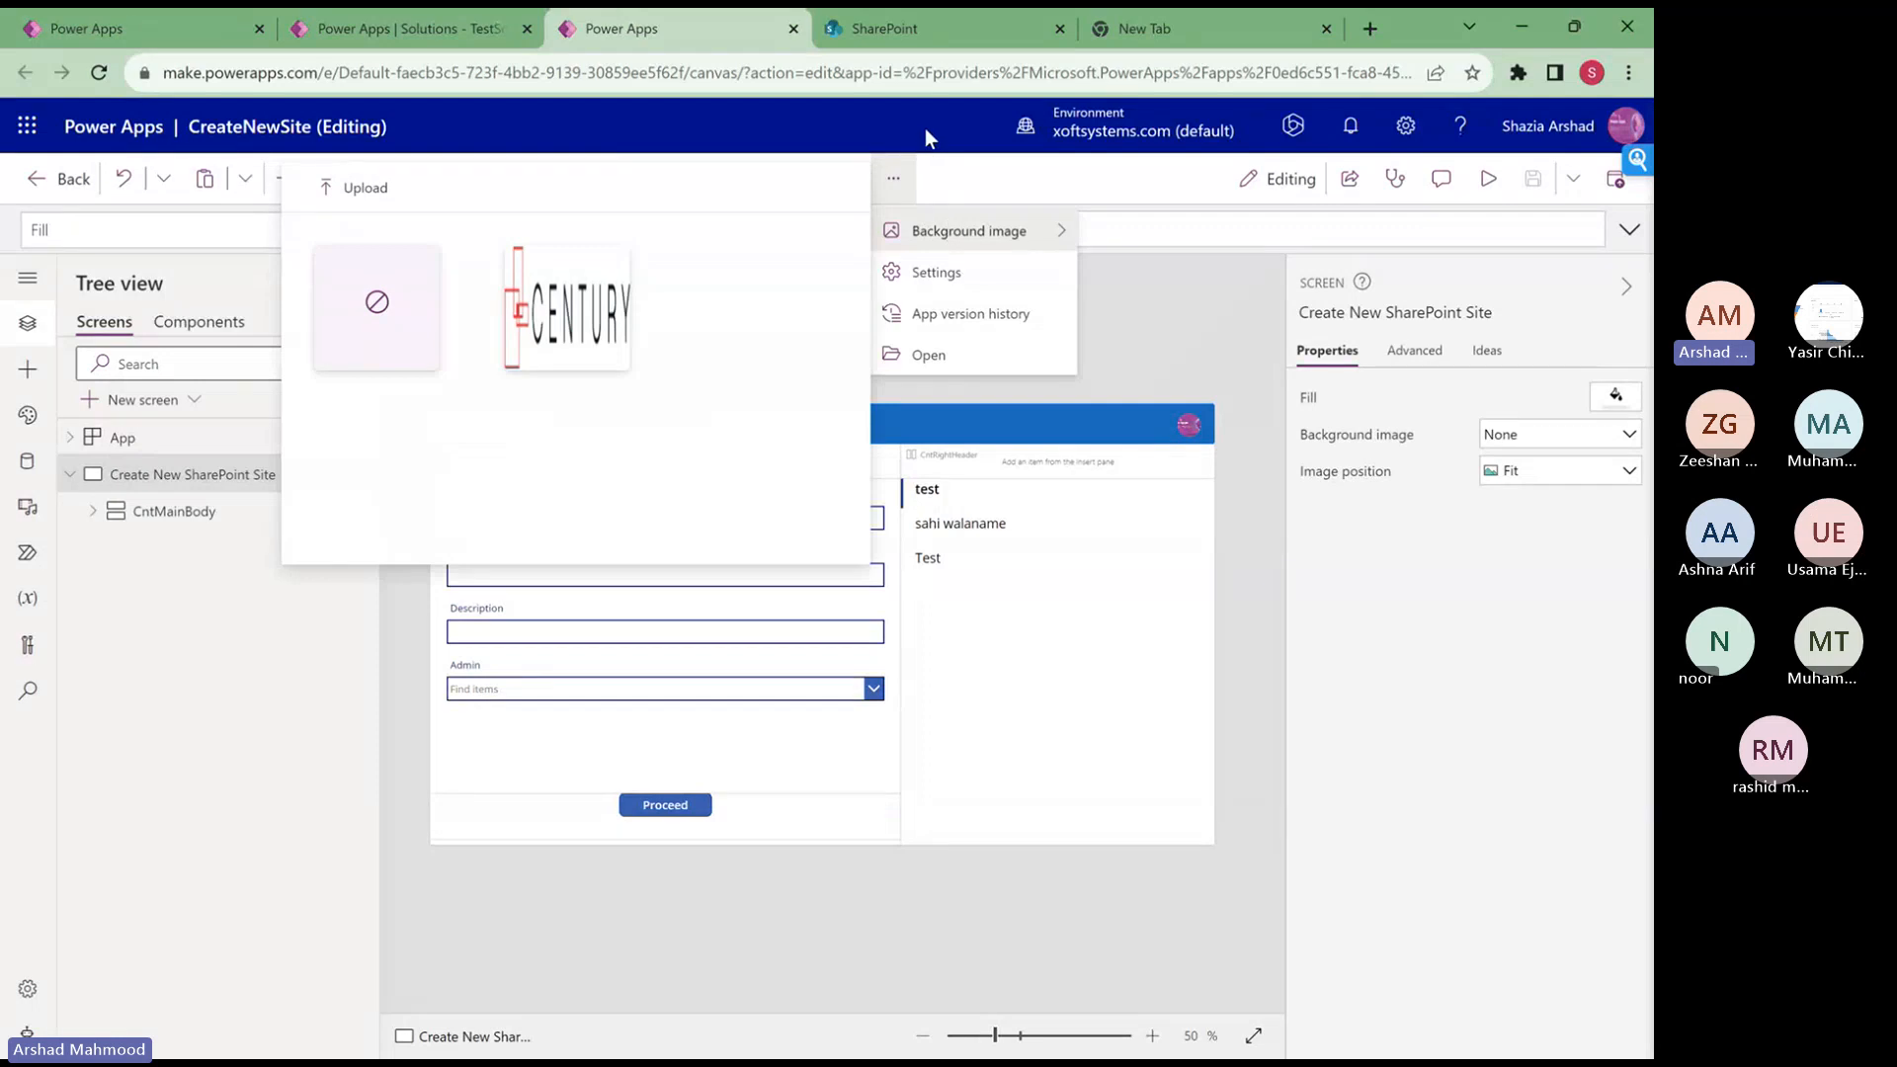
pyautogui.click(954, 316)
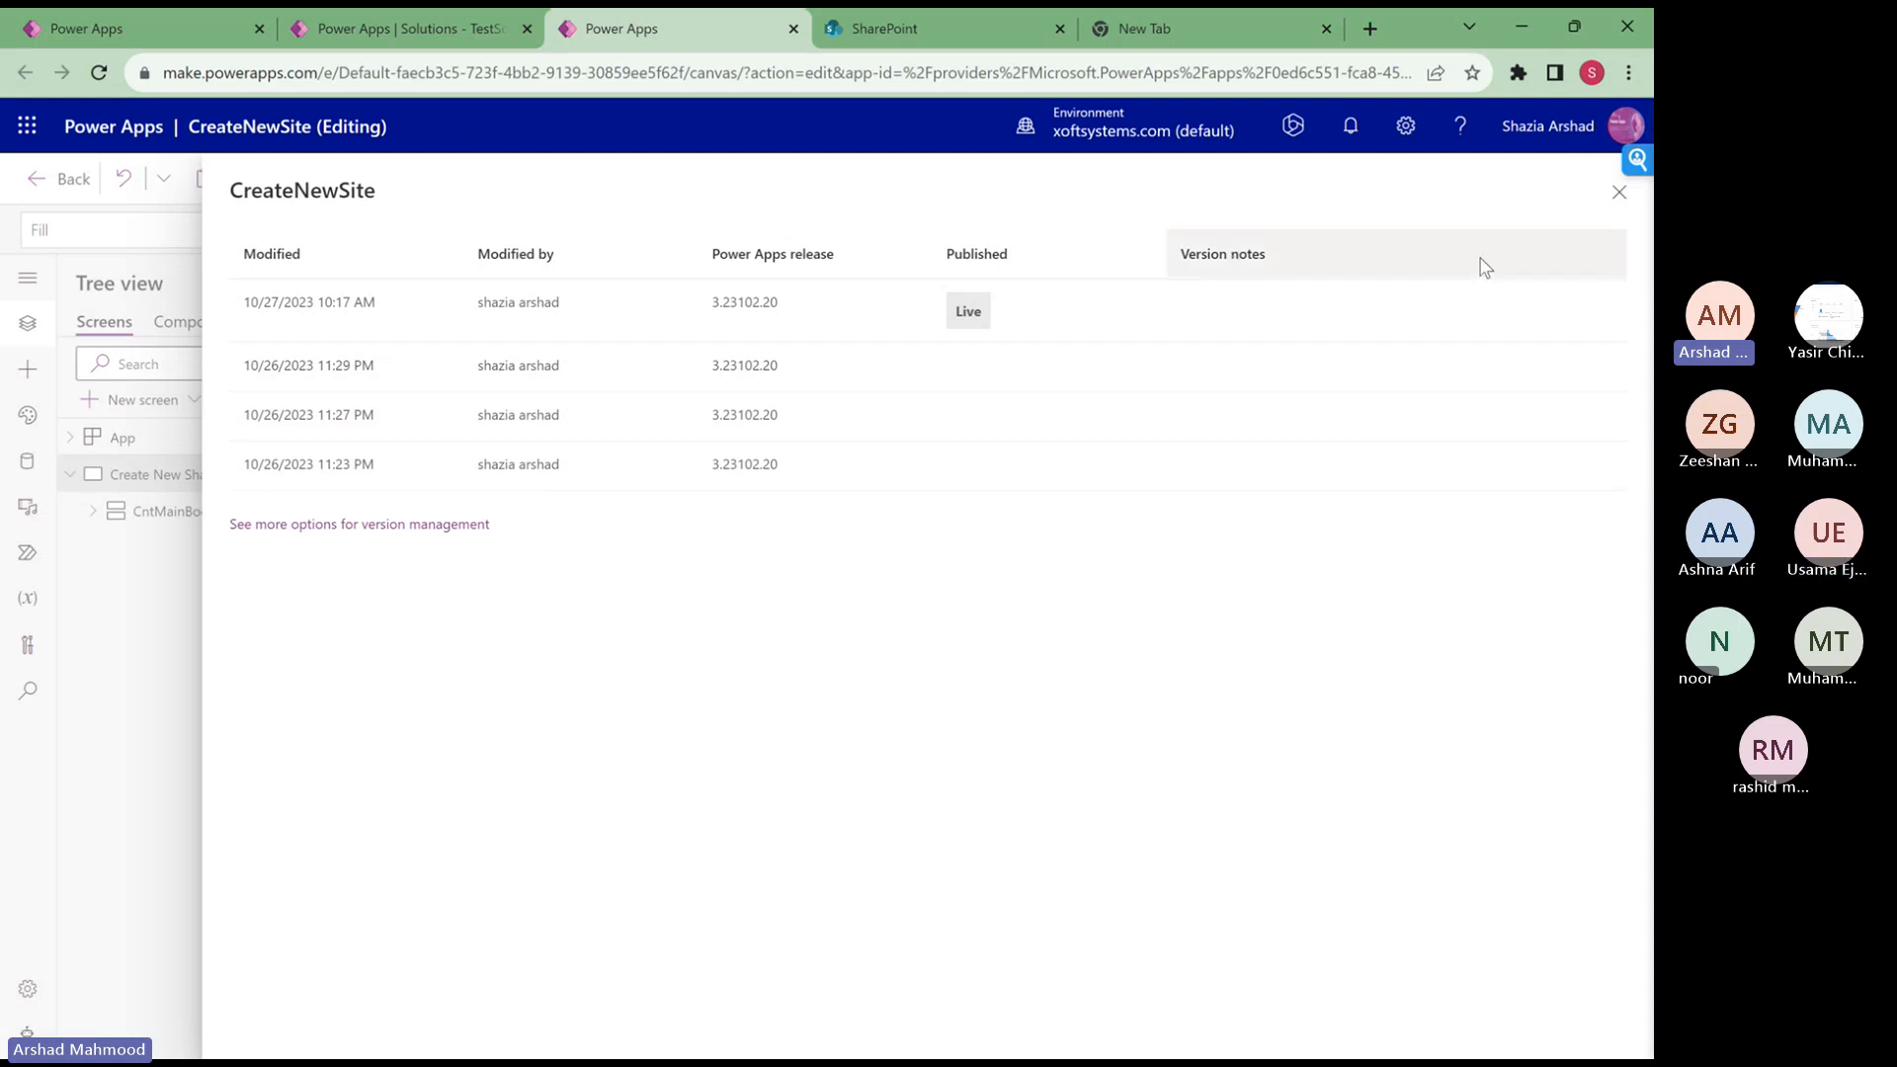
pyautogui.click(1621, 195)
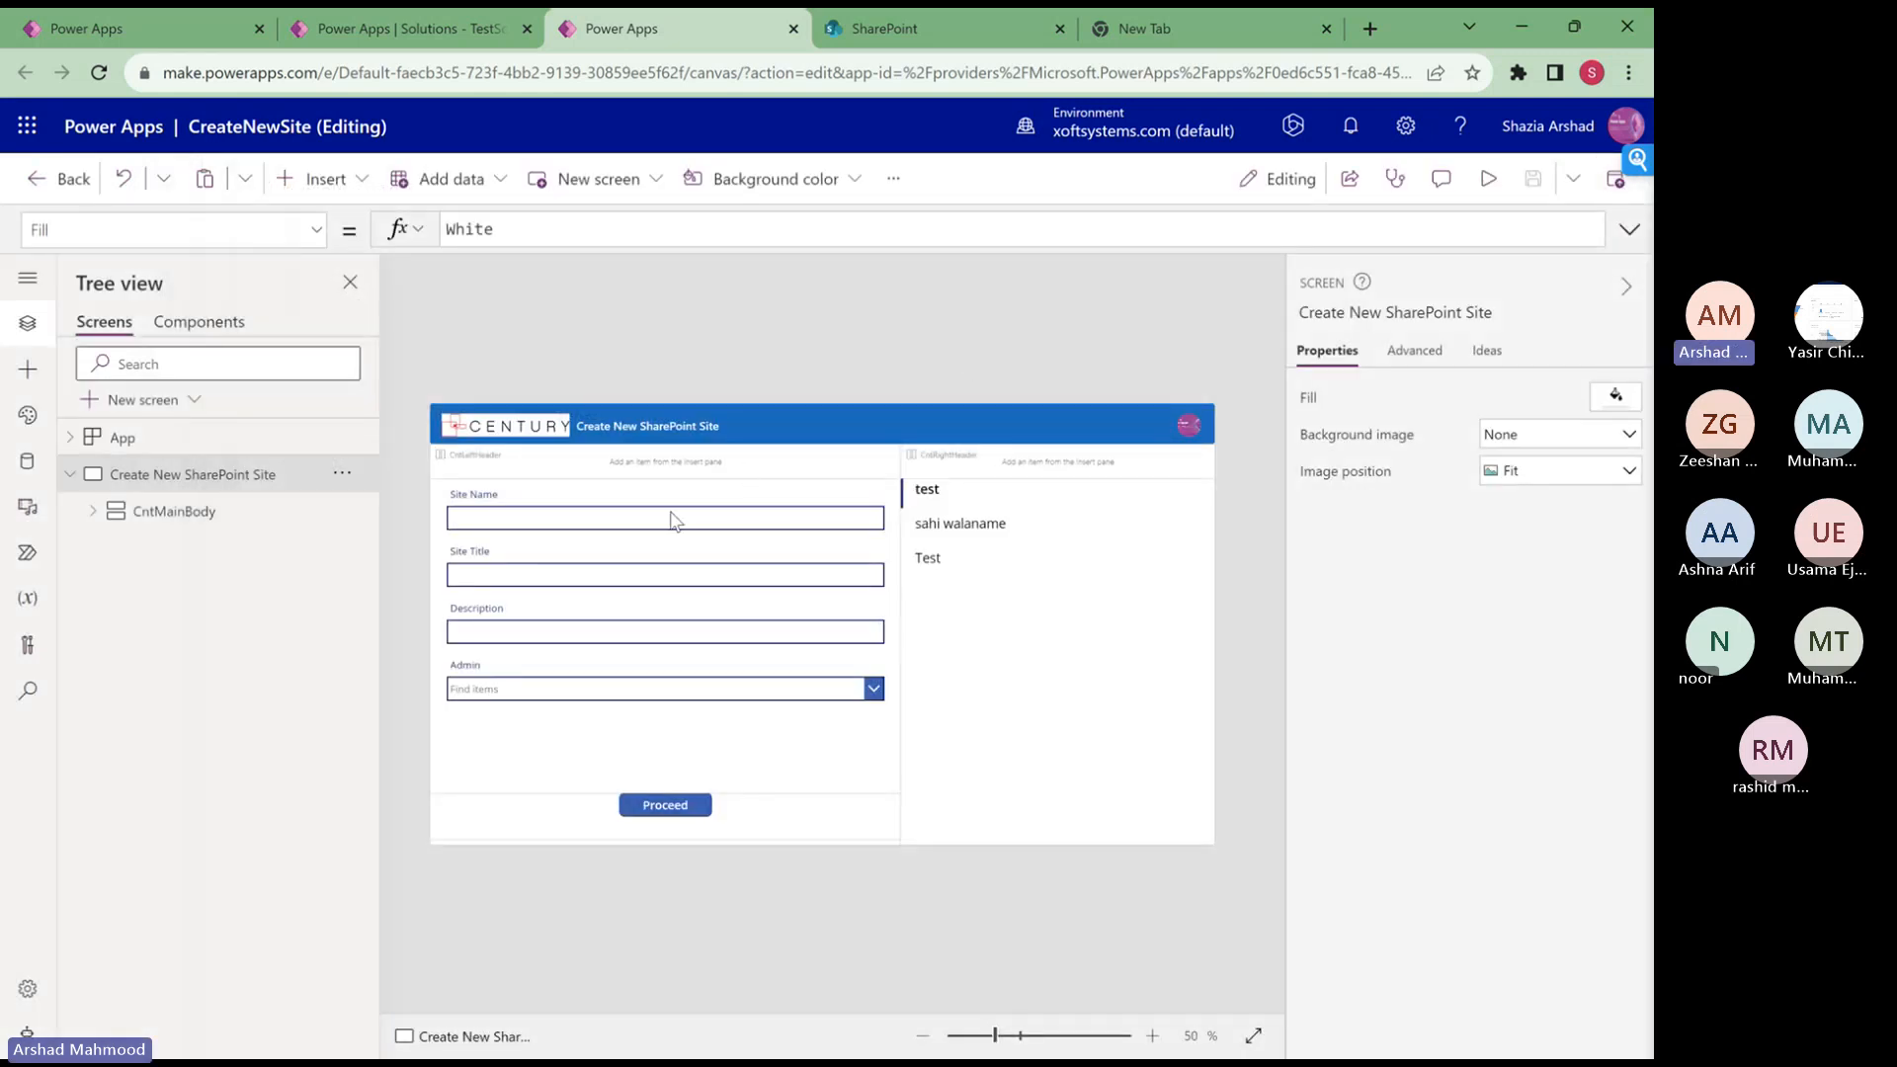
# - Remove the NewSiteForm SharePoint data source from the app
pyautogui.click(27, 461)
pyautogui.moveTo(223, 417)
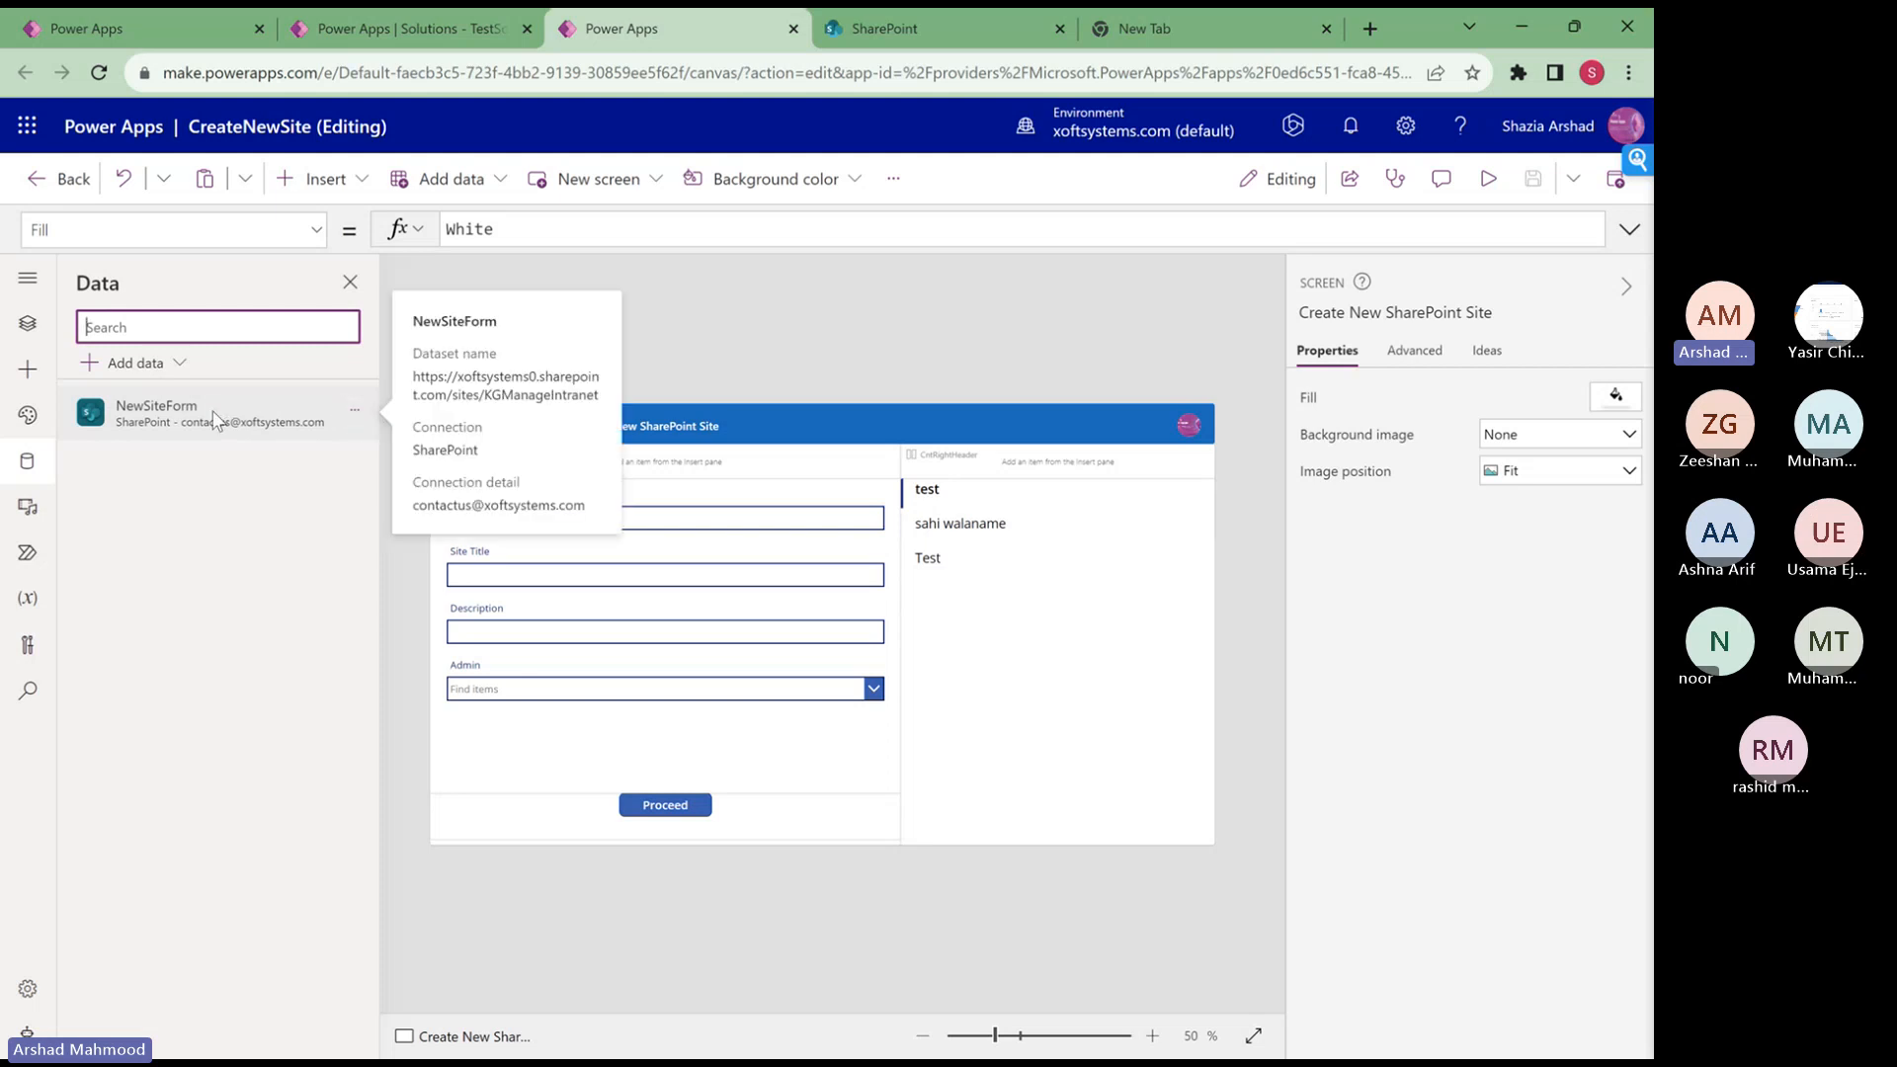
pyautogui.moveTo(255, 423)
pyautogui.click(355, 419)
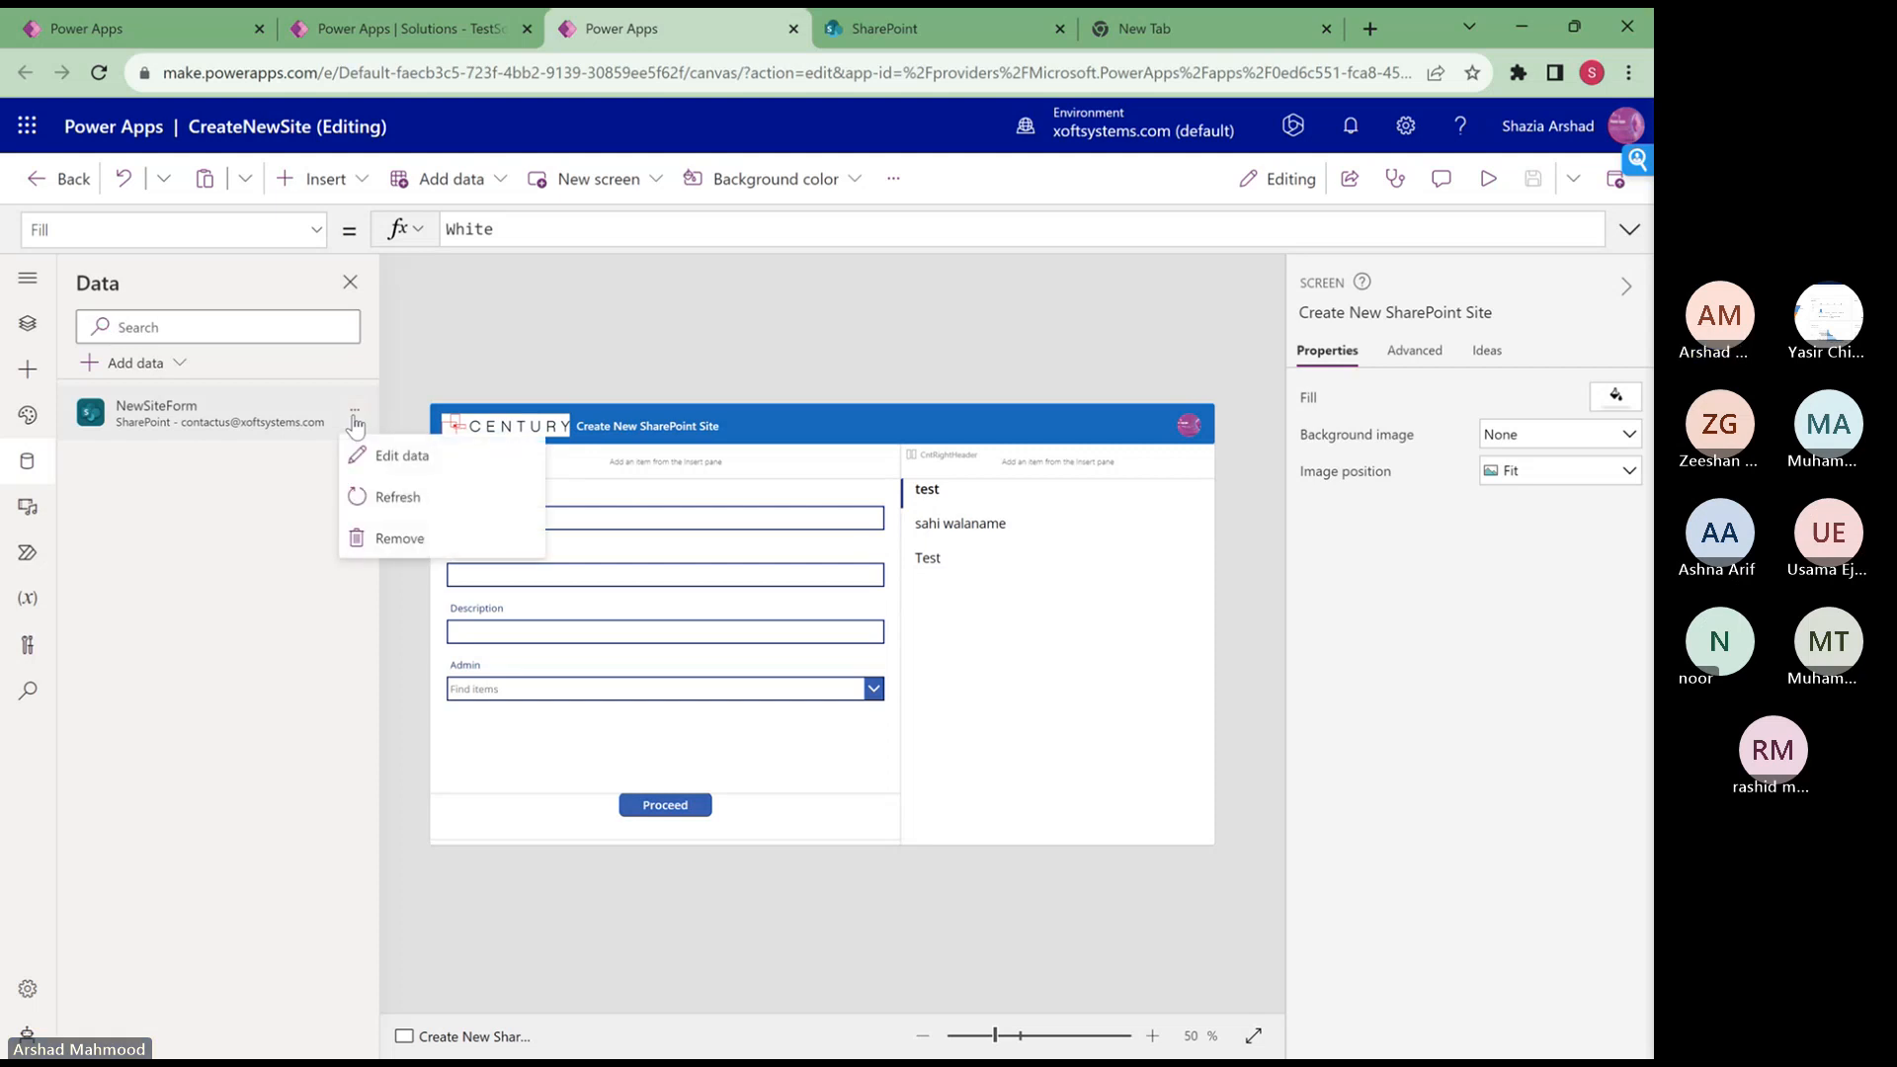
pyautogui.click(391, 540)
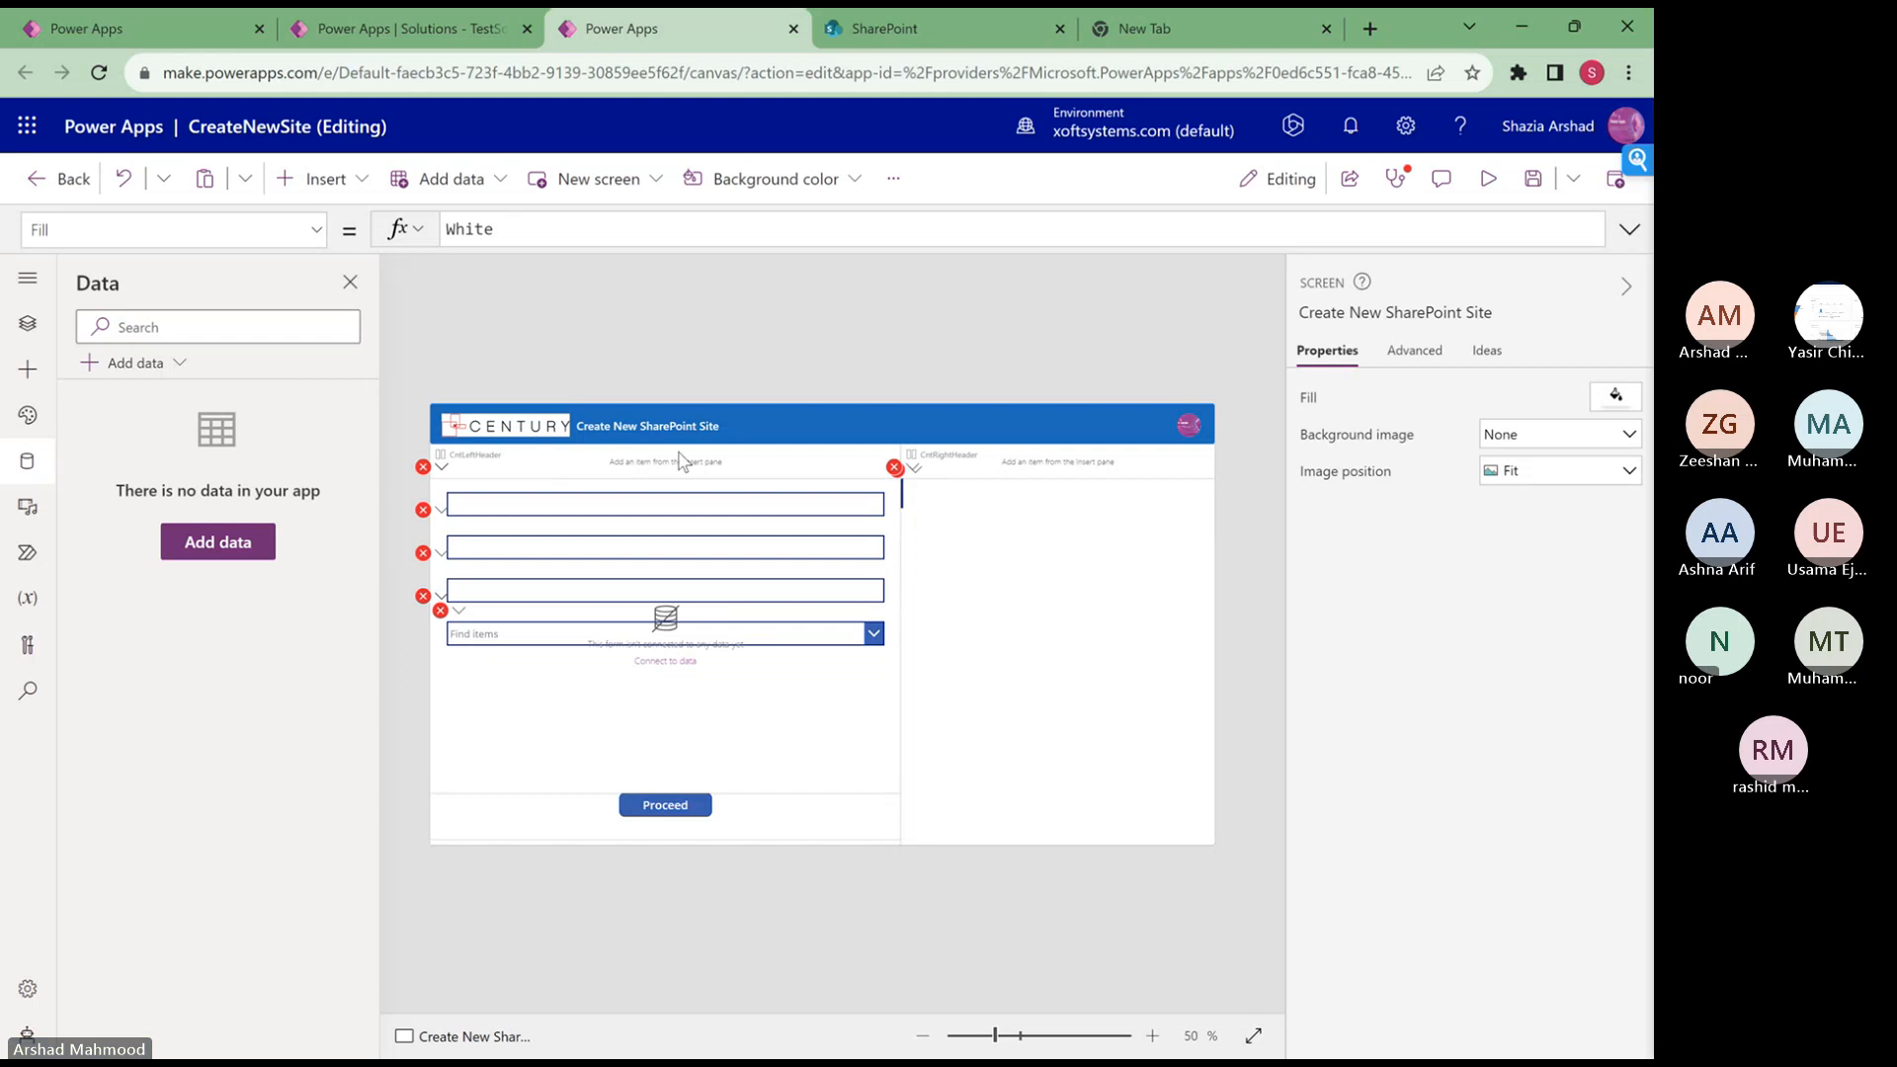
# - Start adding a SharePoint data source to the app using the first existing SharePoint connection
pyautogui.click(211, 552)
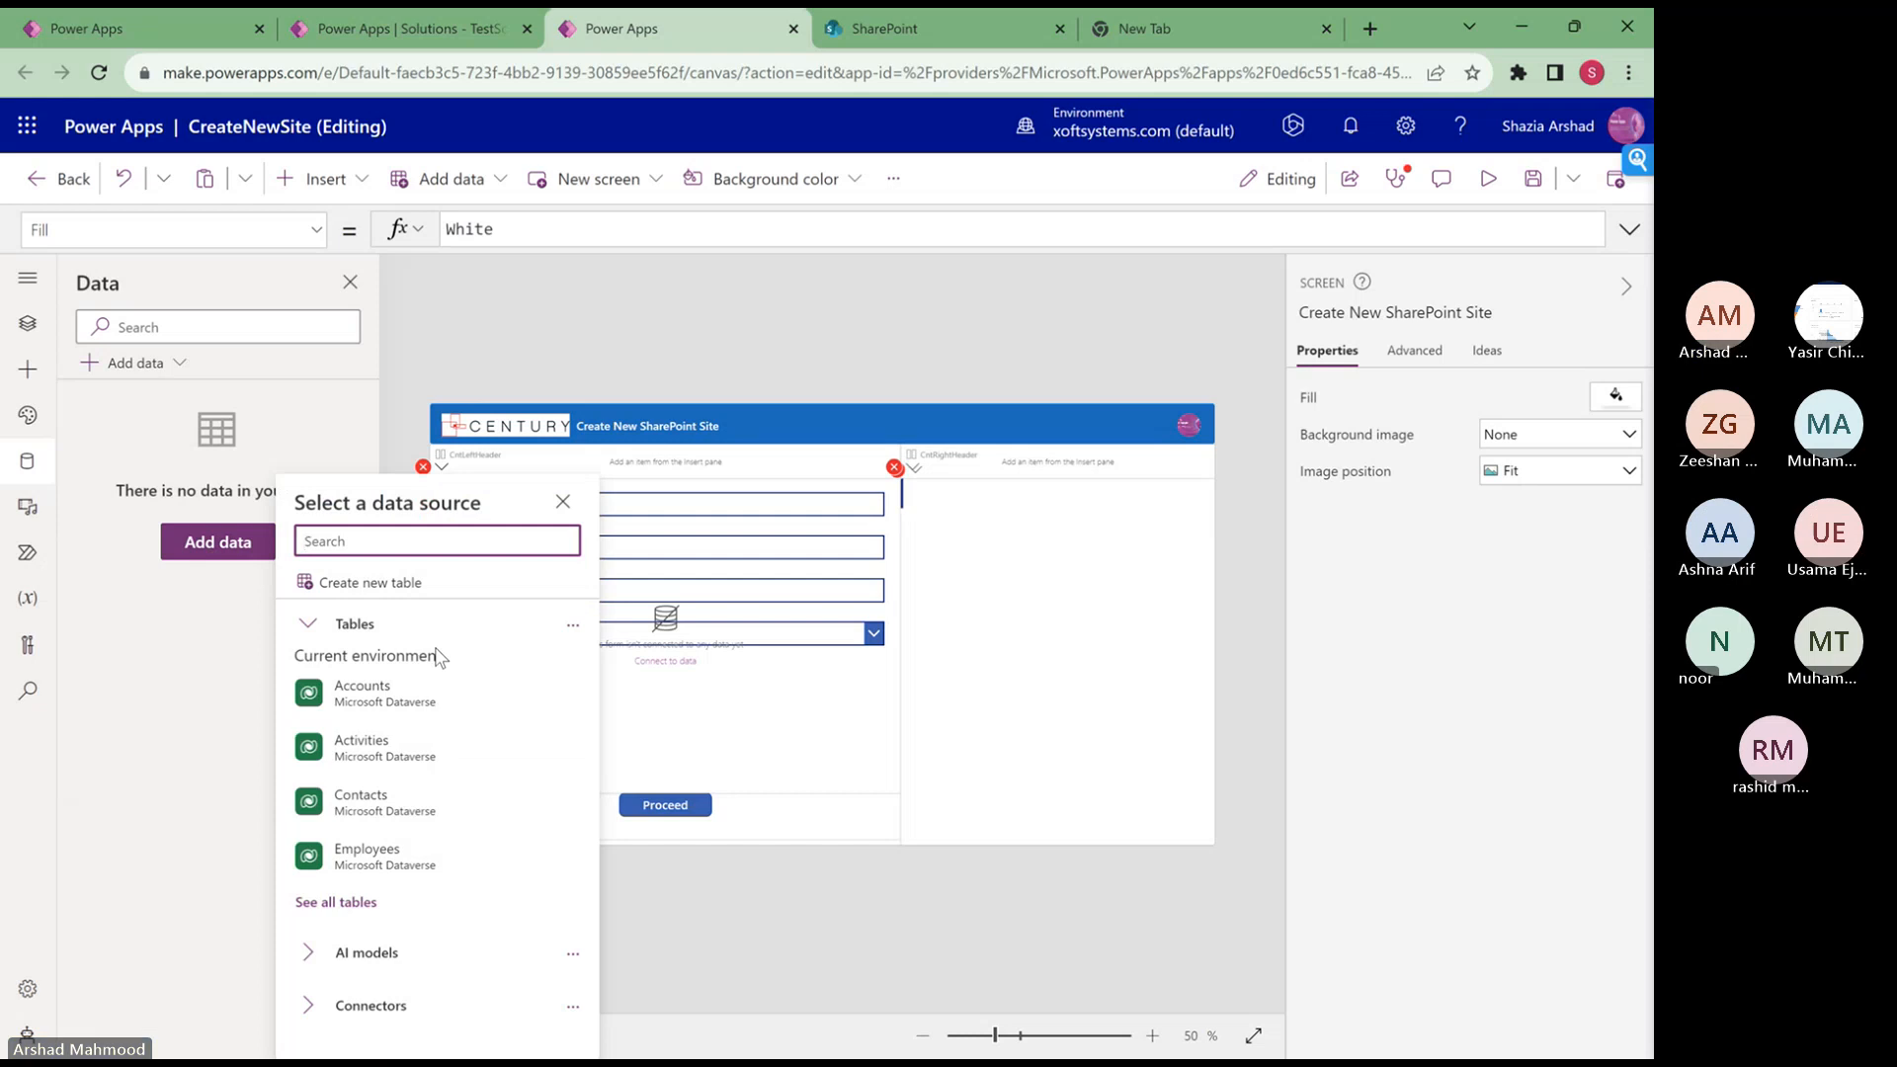
pyautogui.write('sharepo')
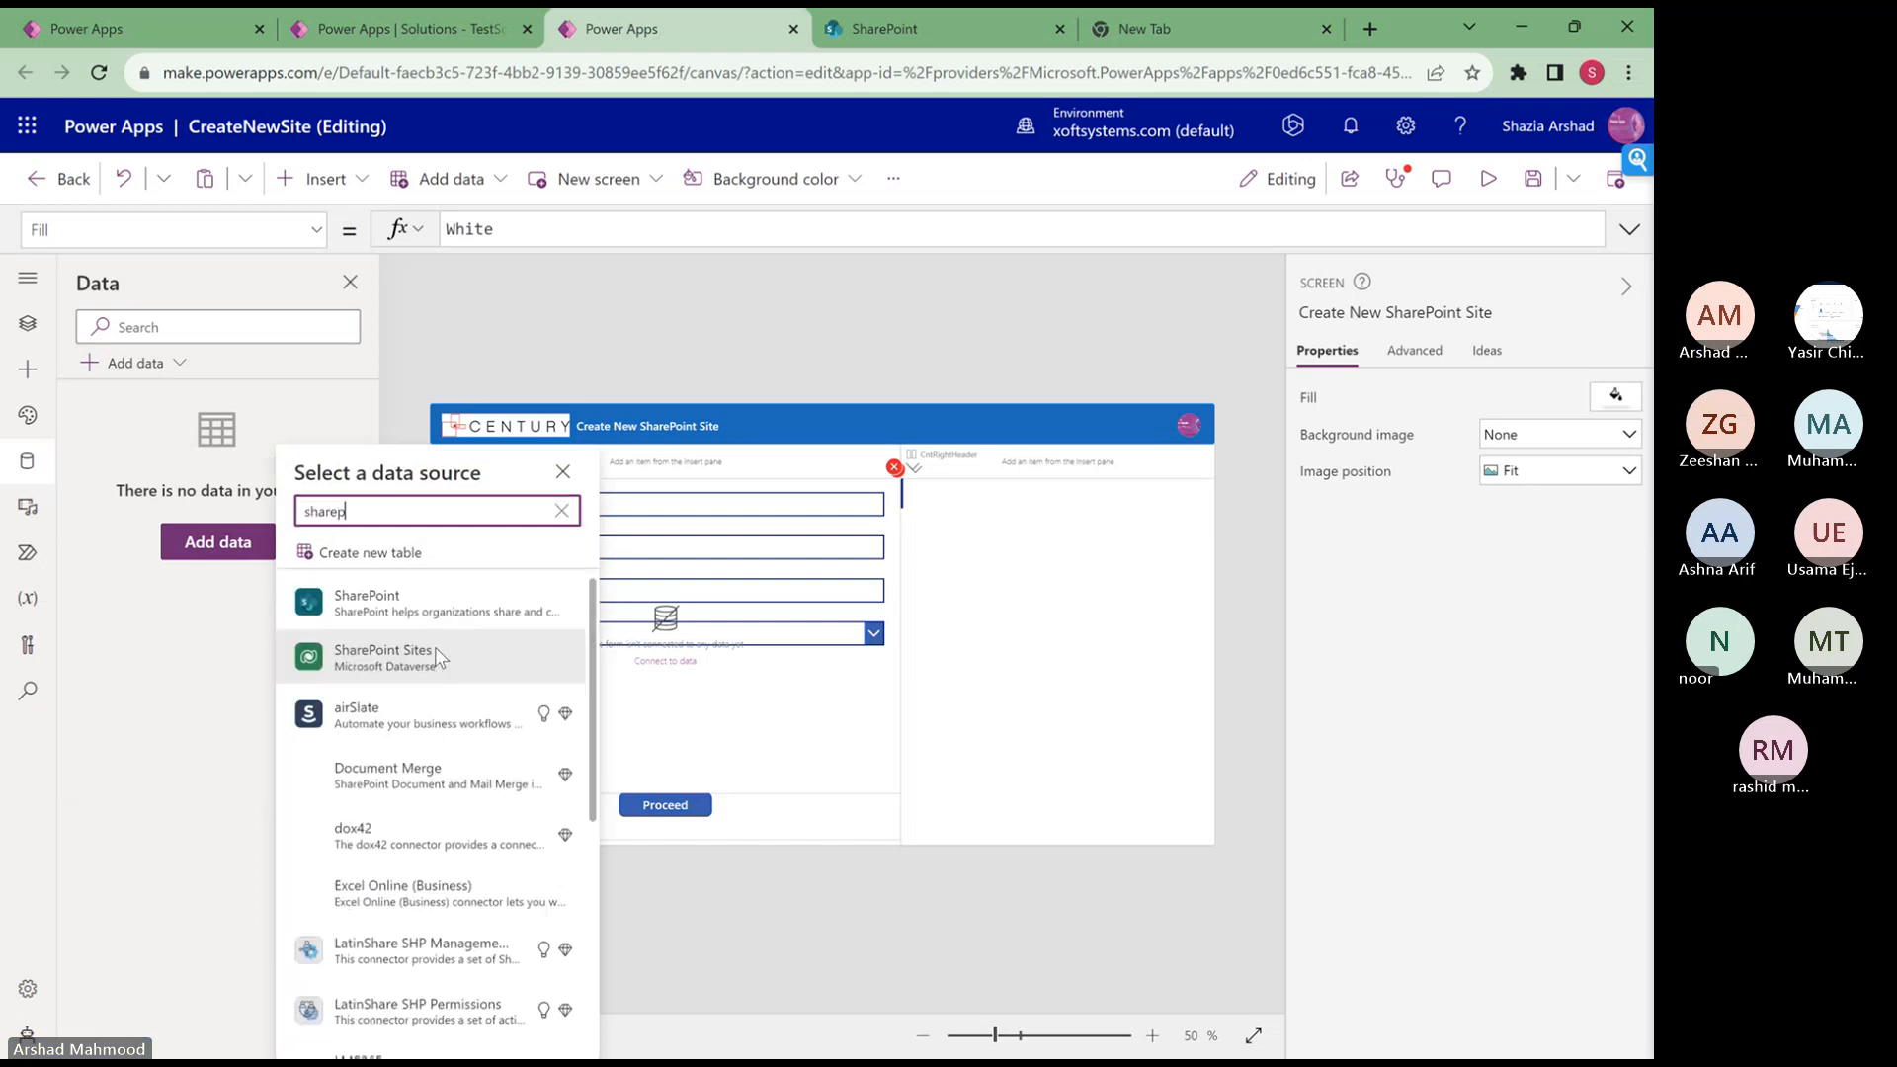
pyautogui.click(410, 607)
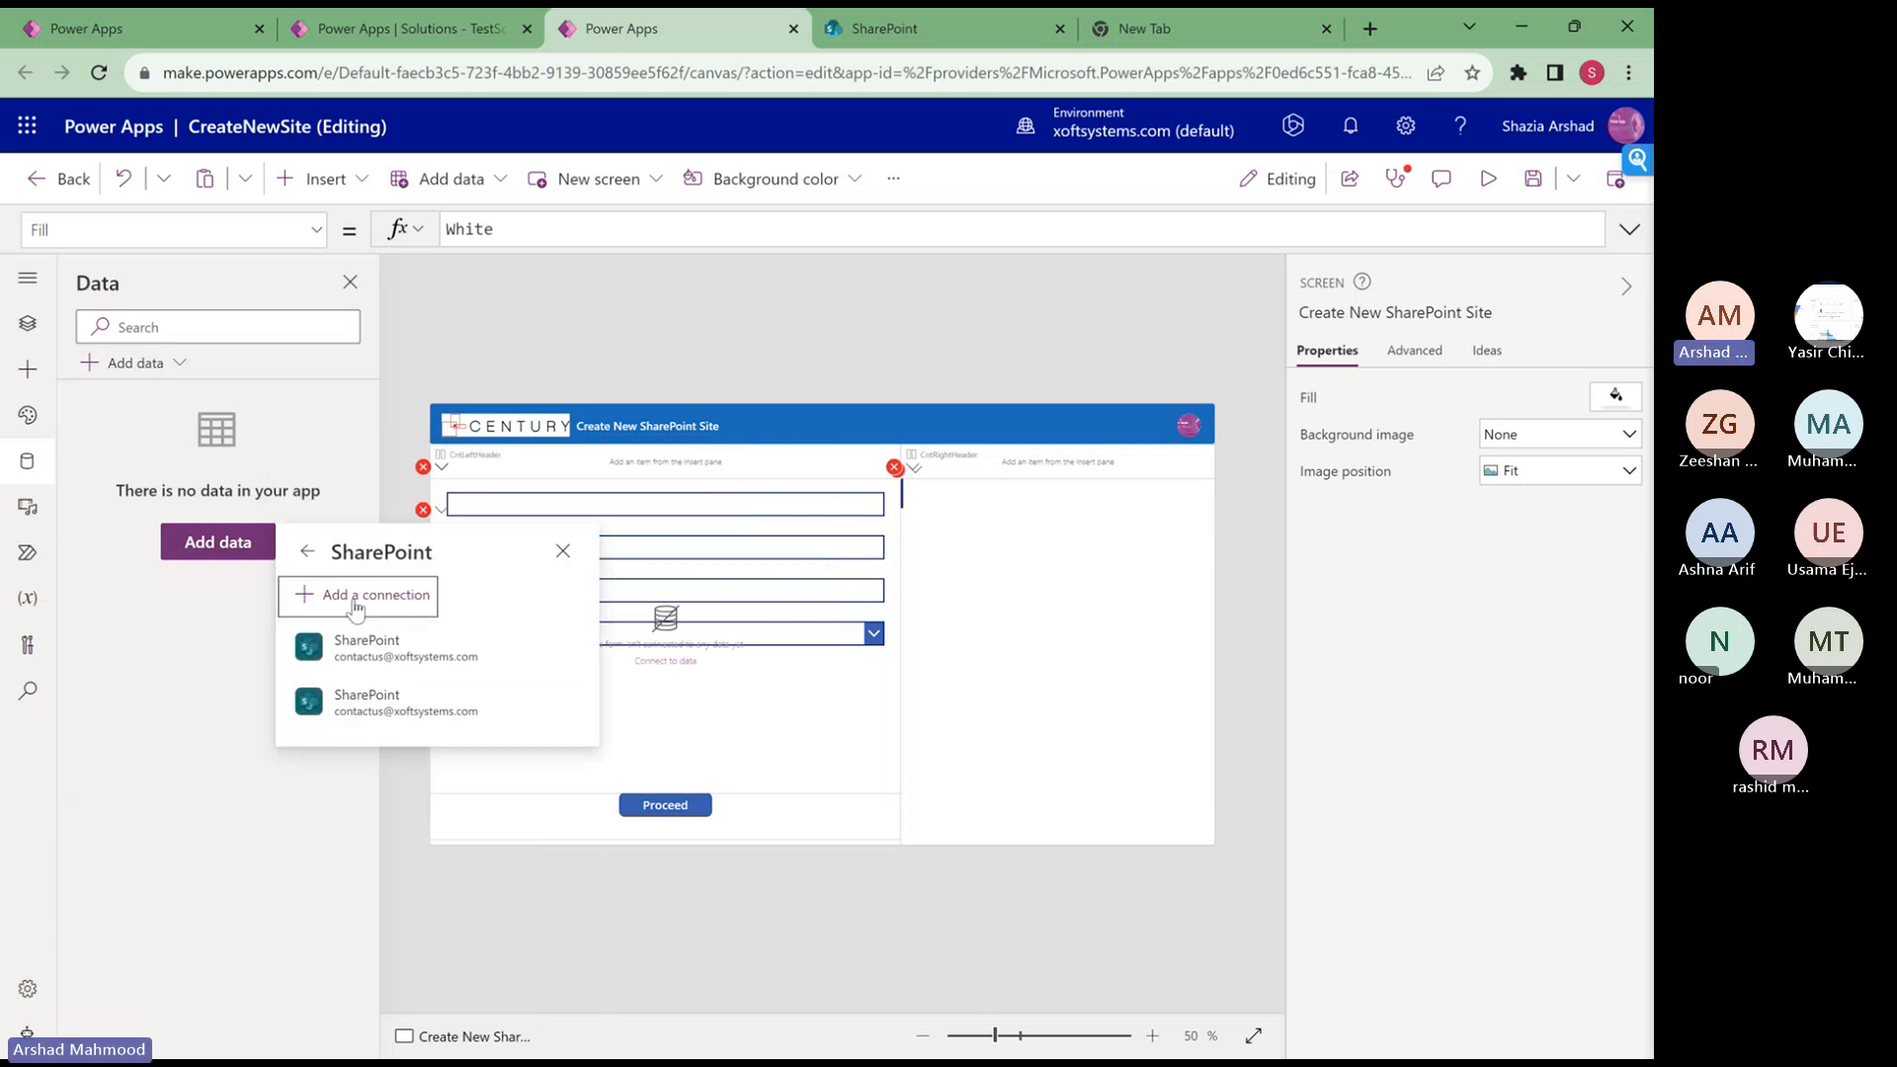
pyautogui.moveTo(373, 671)
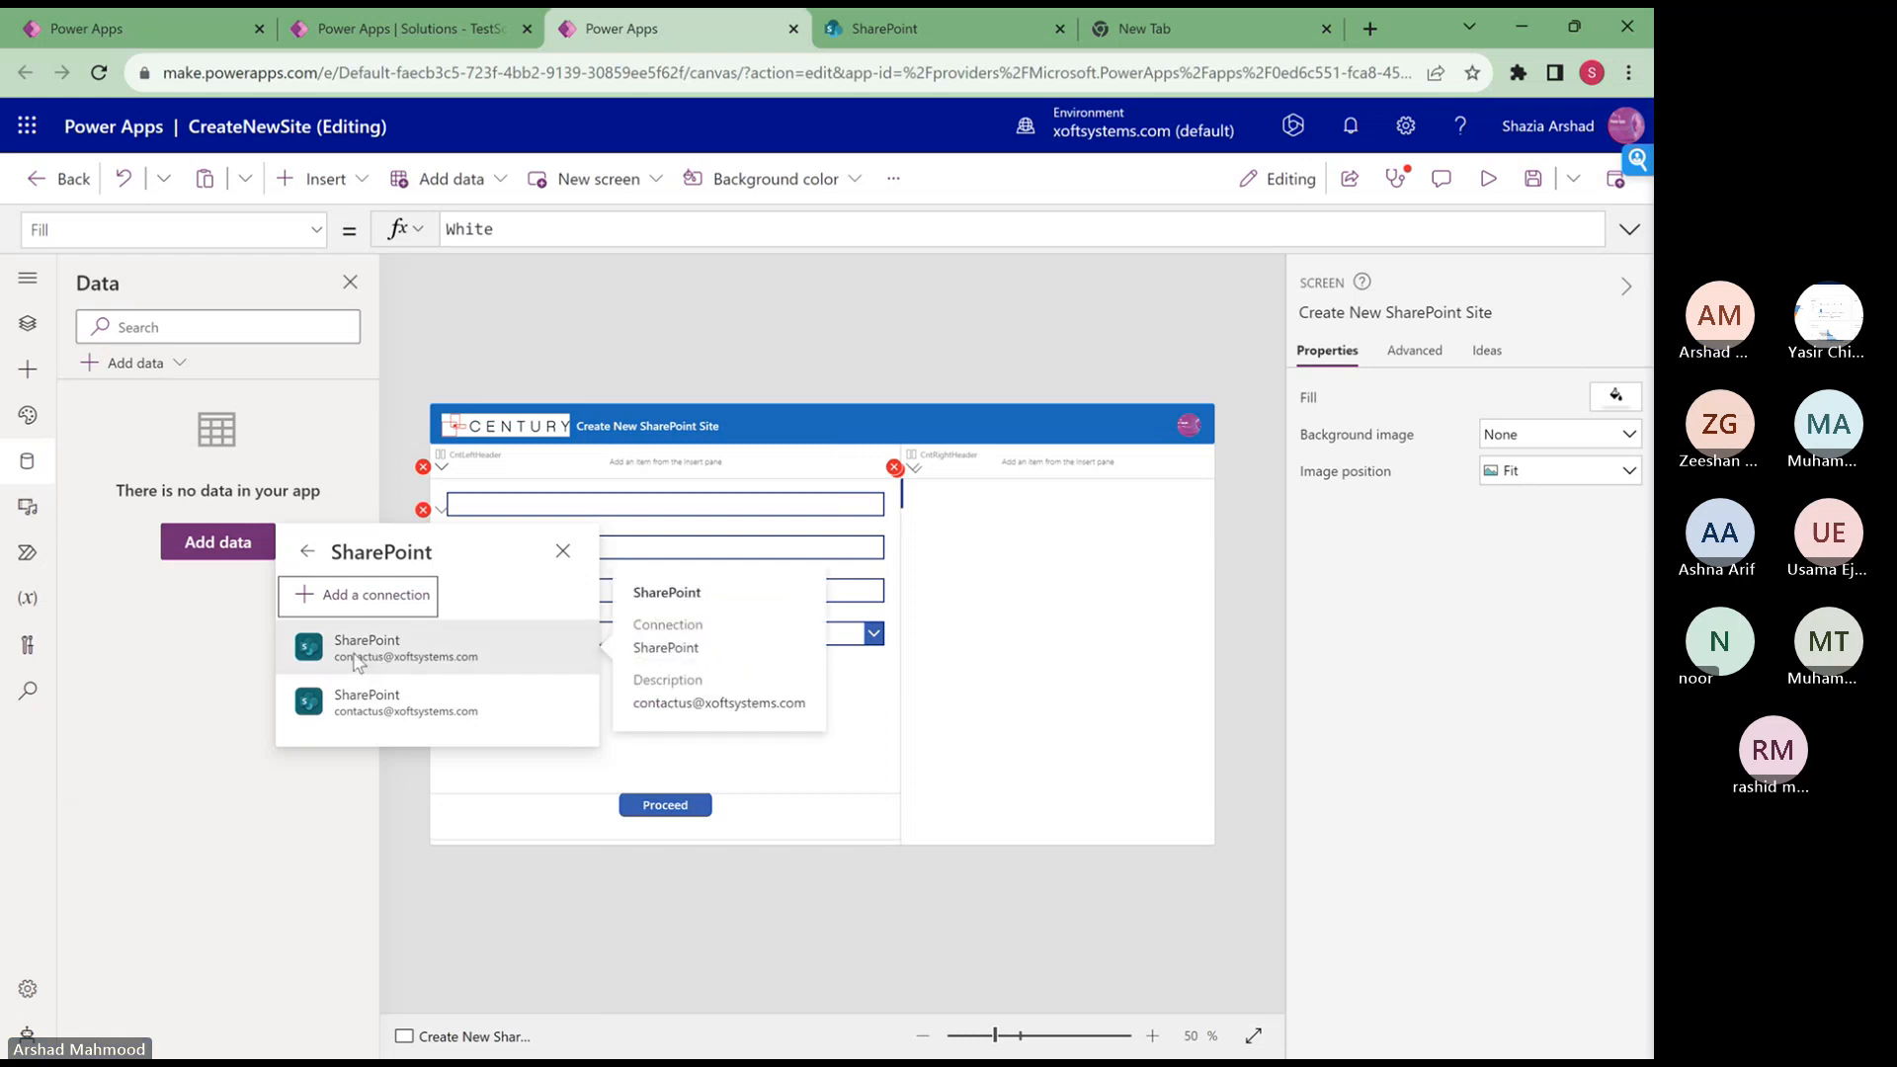
pyautogui.click(374, 652)
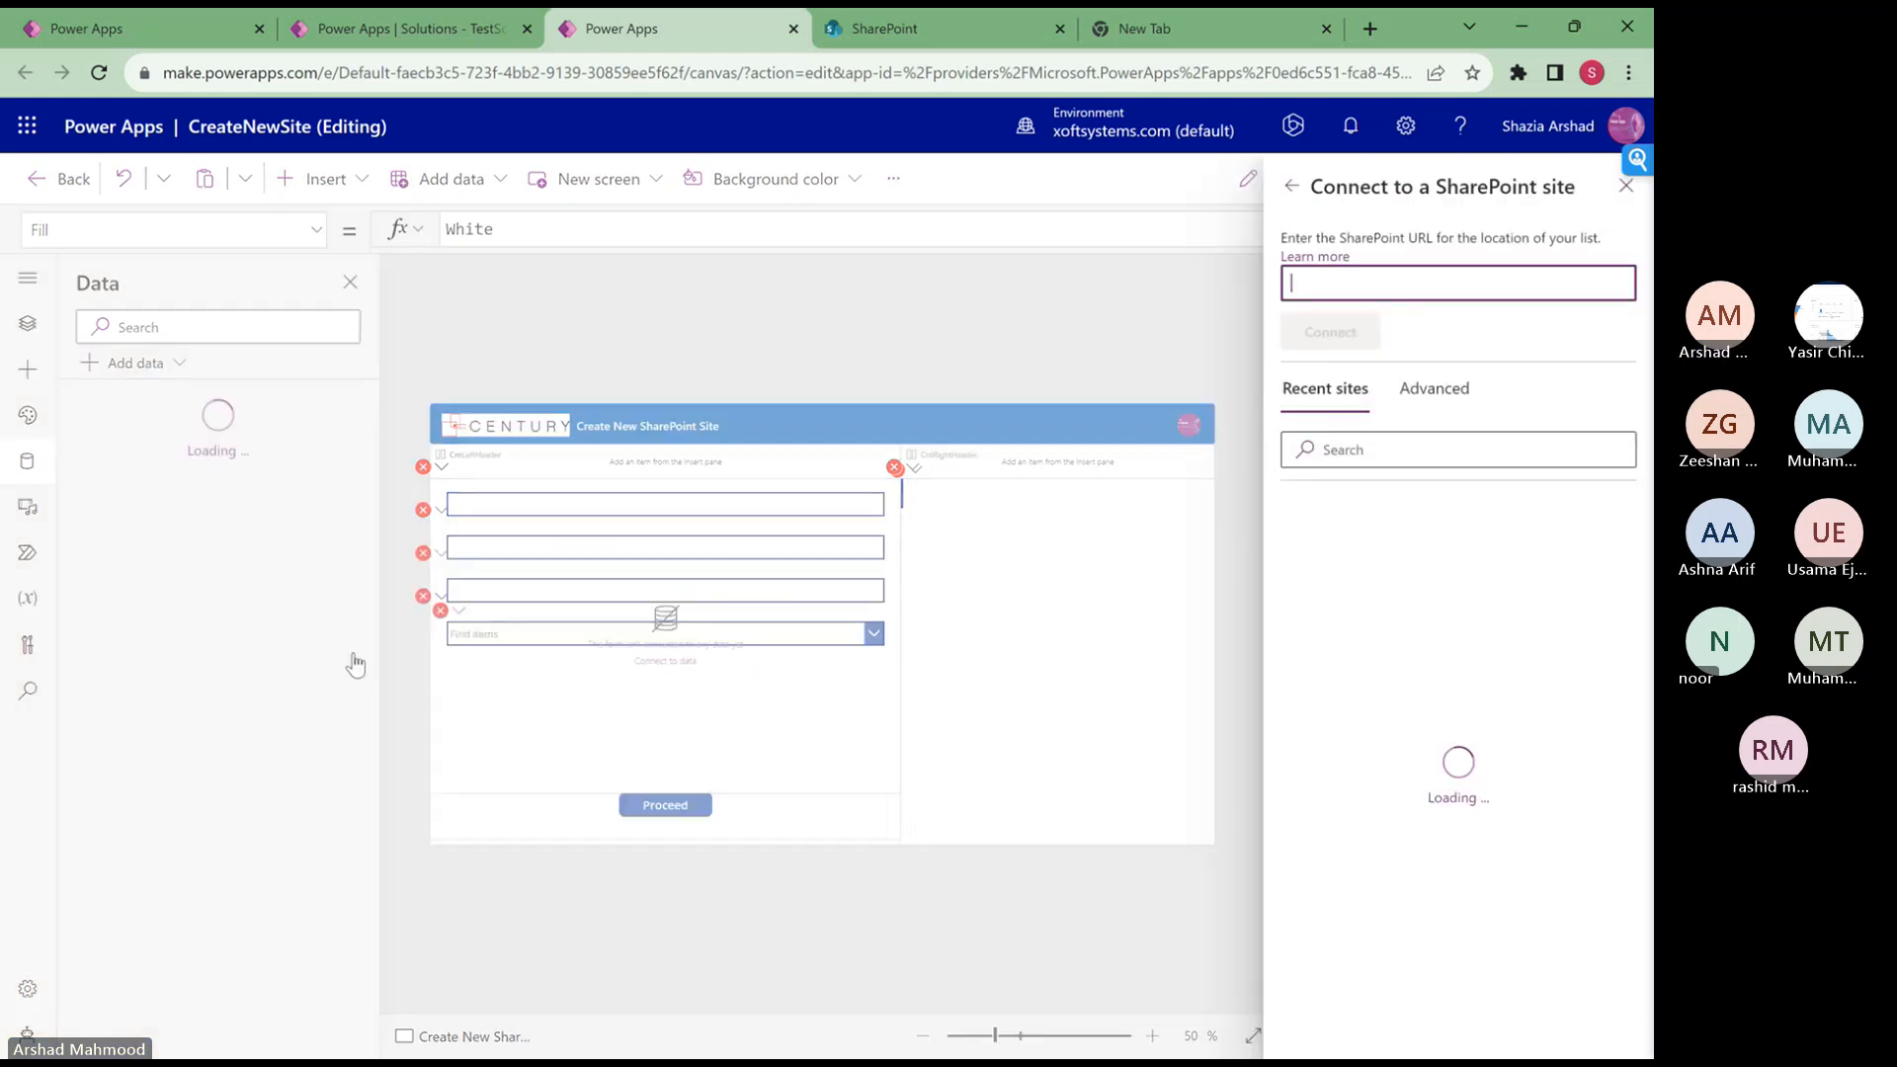
# - Compare the recent sites with the existing environment variables offered for connecting to SharePoint, and return to the TestSolution page
pyautogui.click(1430, 399)
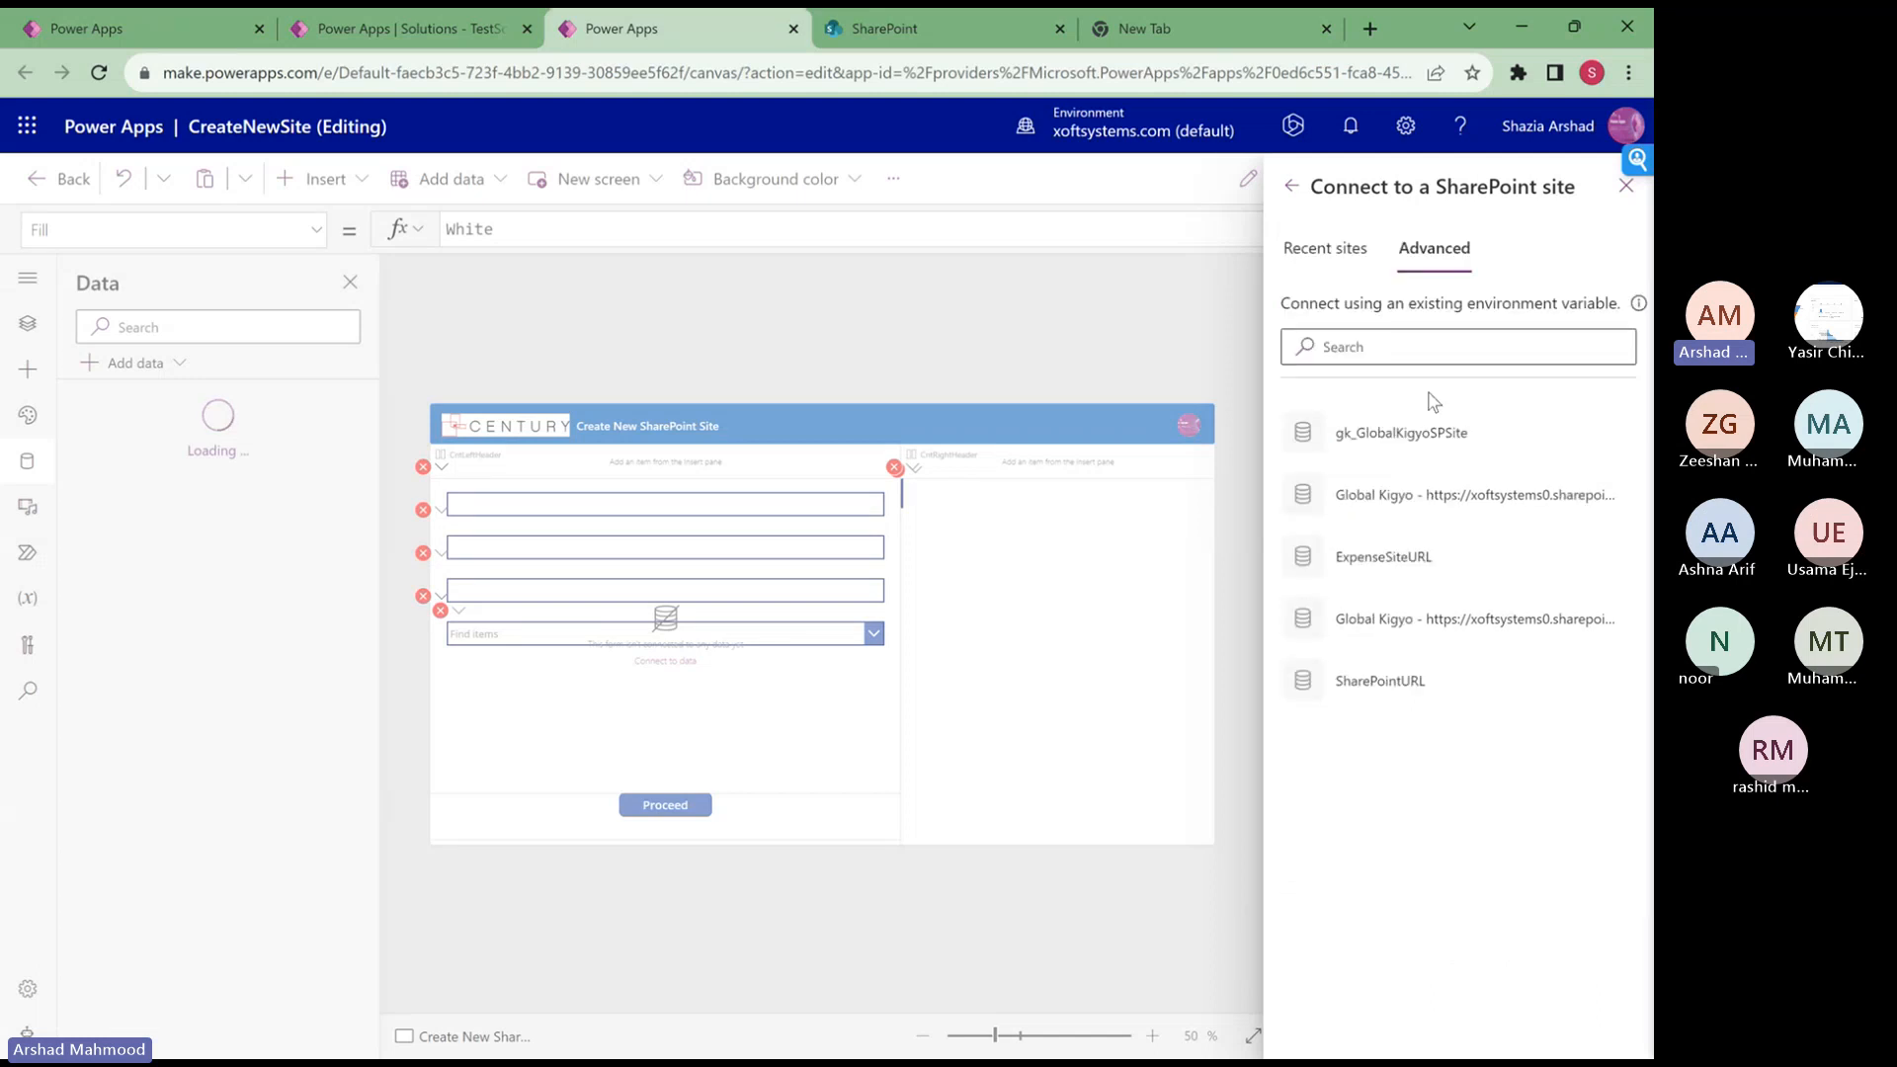
pyautogui.click(1317, 257)
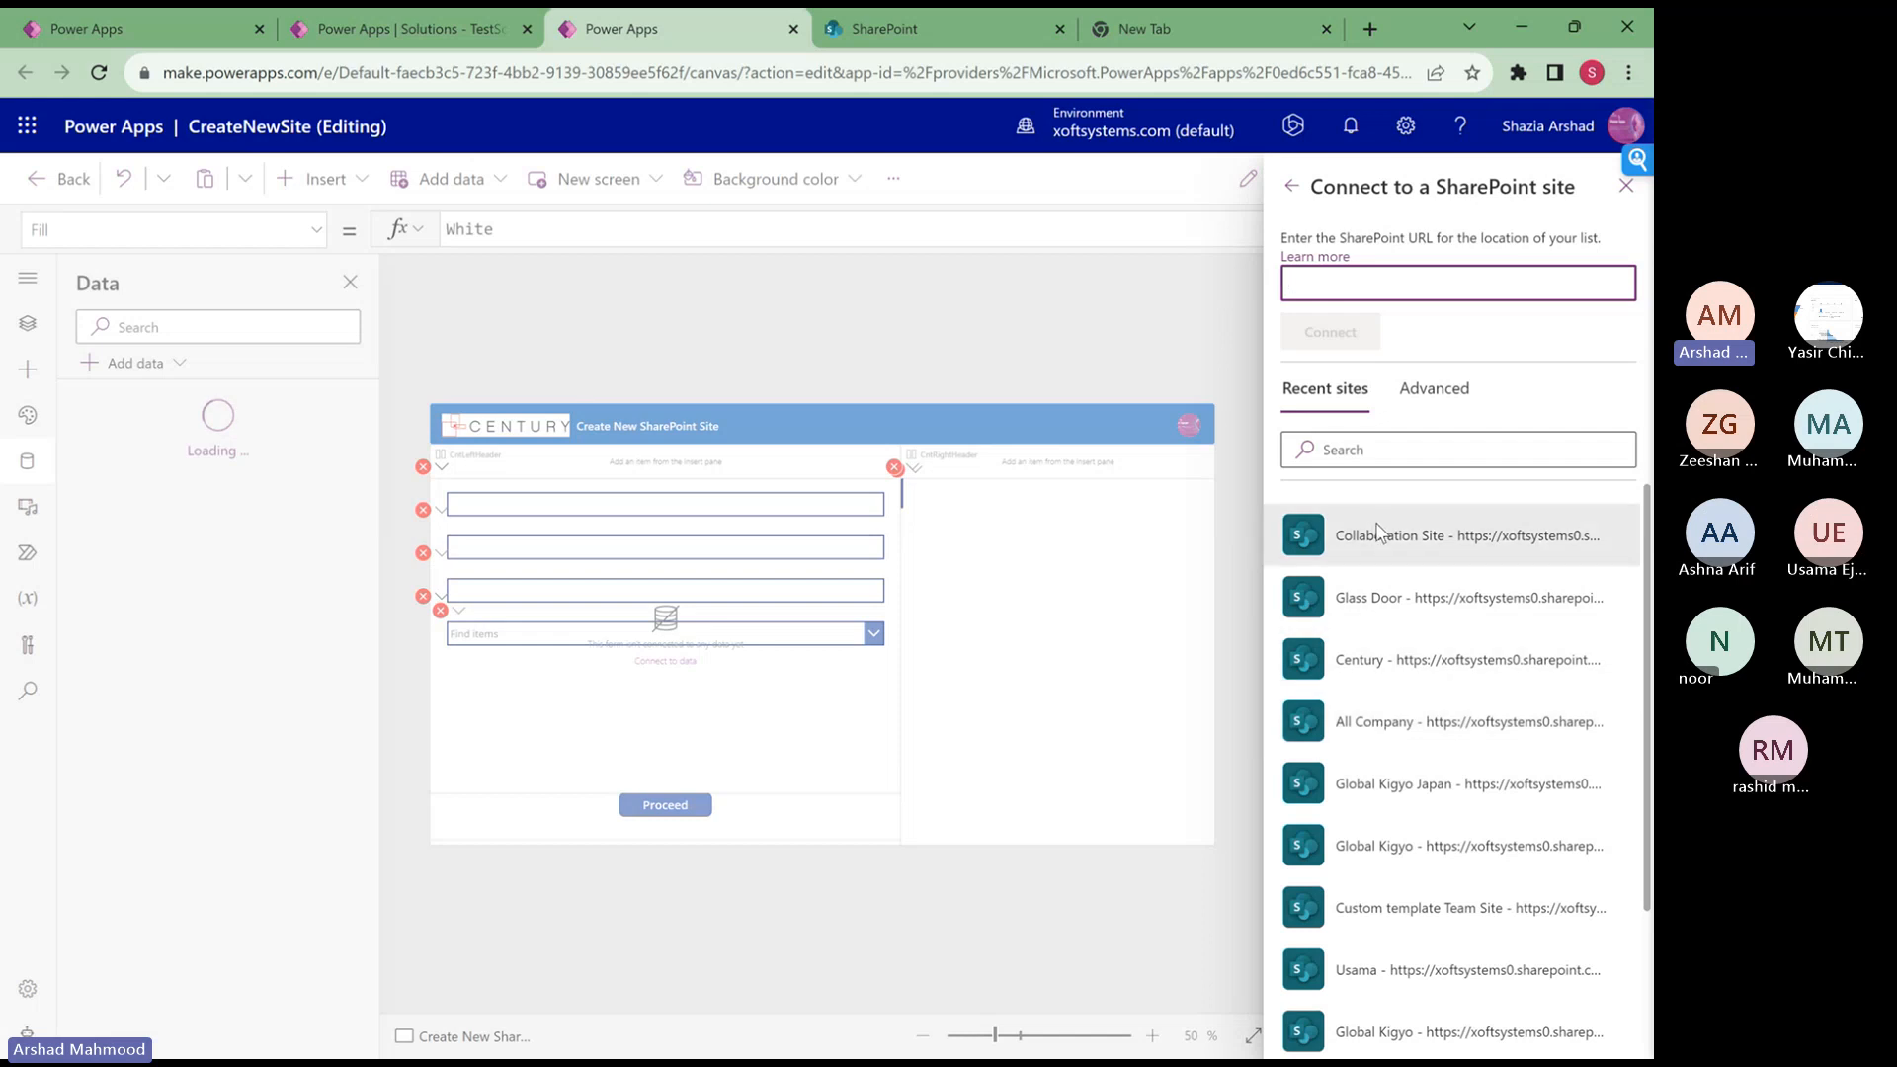
pyautogui.click(1422, 403)
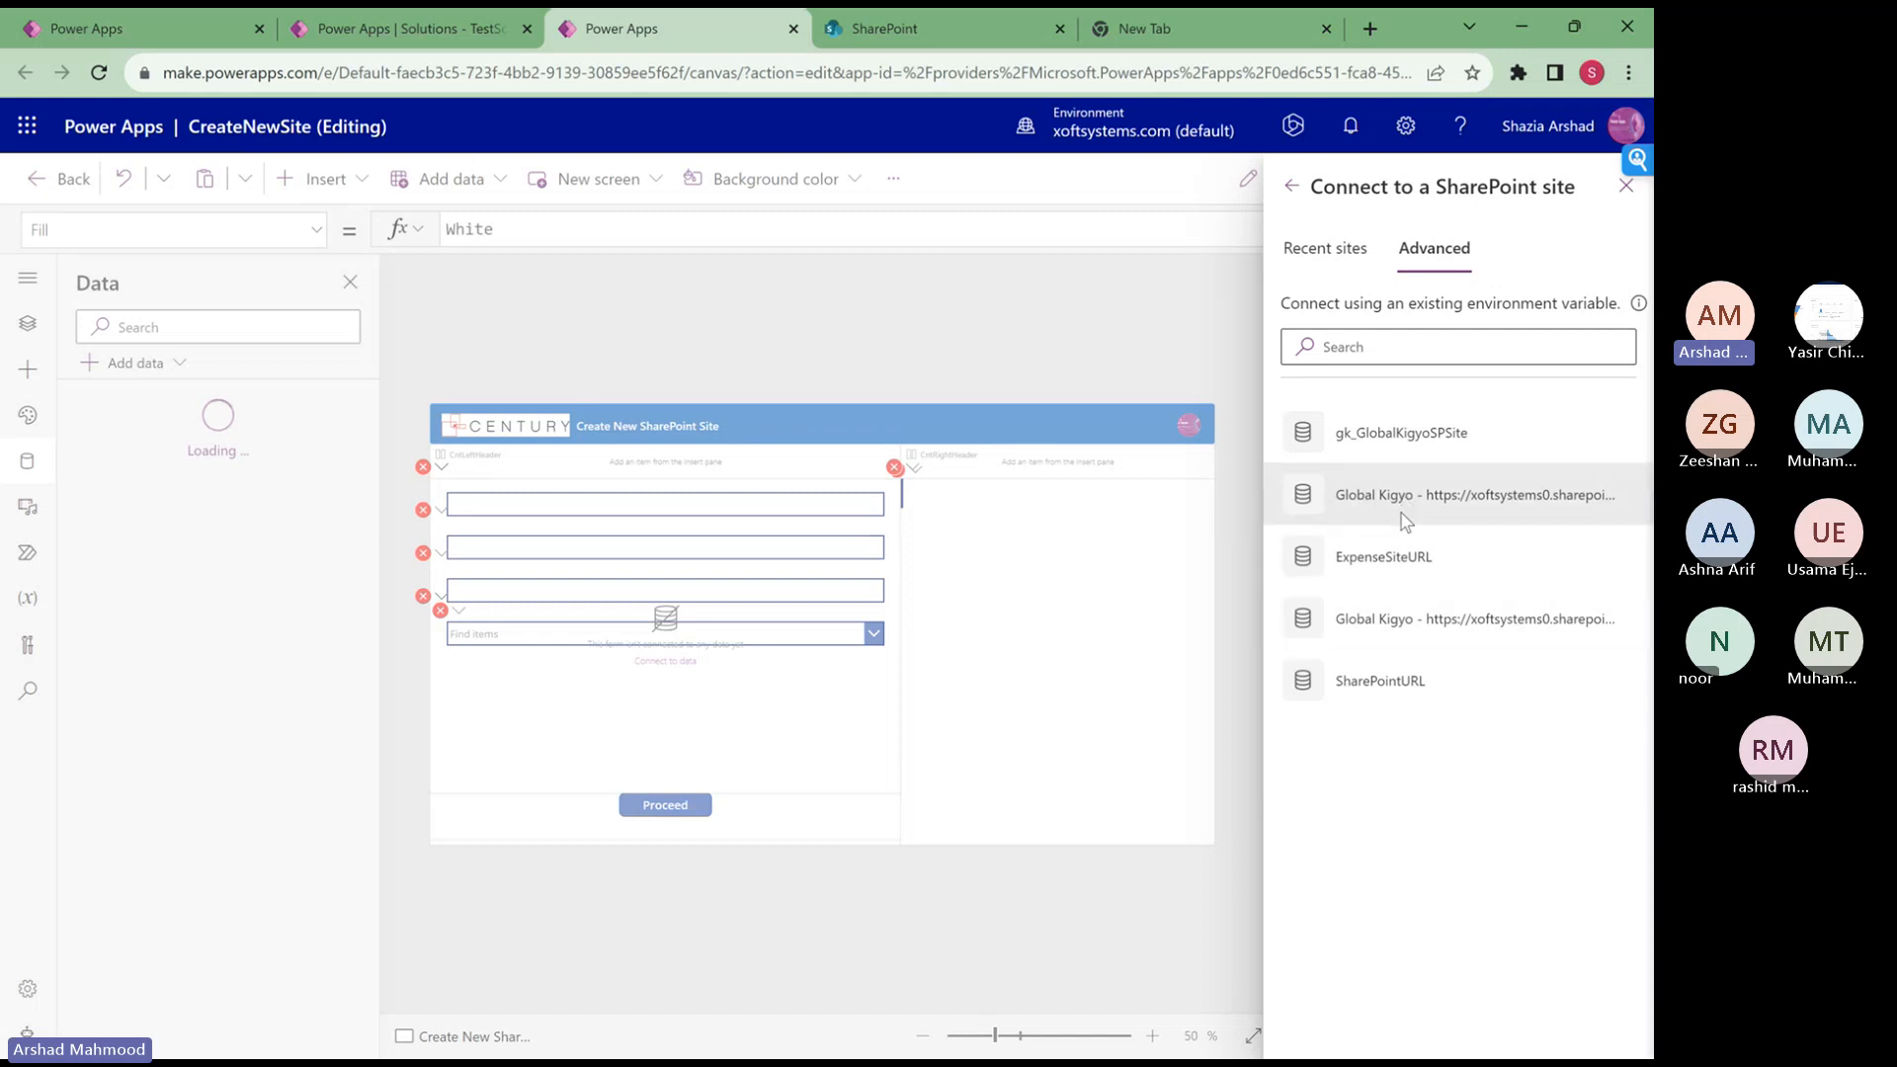
pyautogui.click(1326, 252)
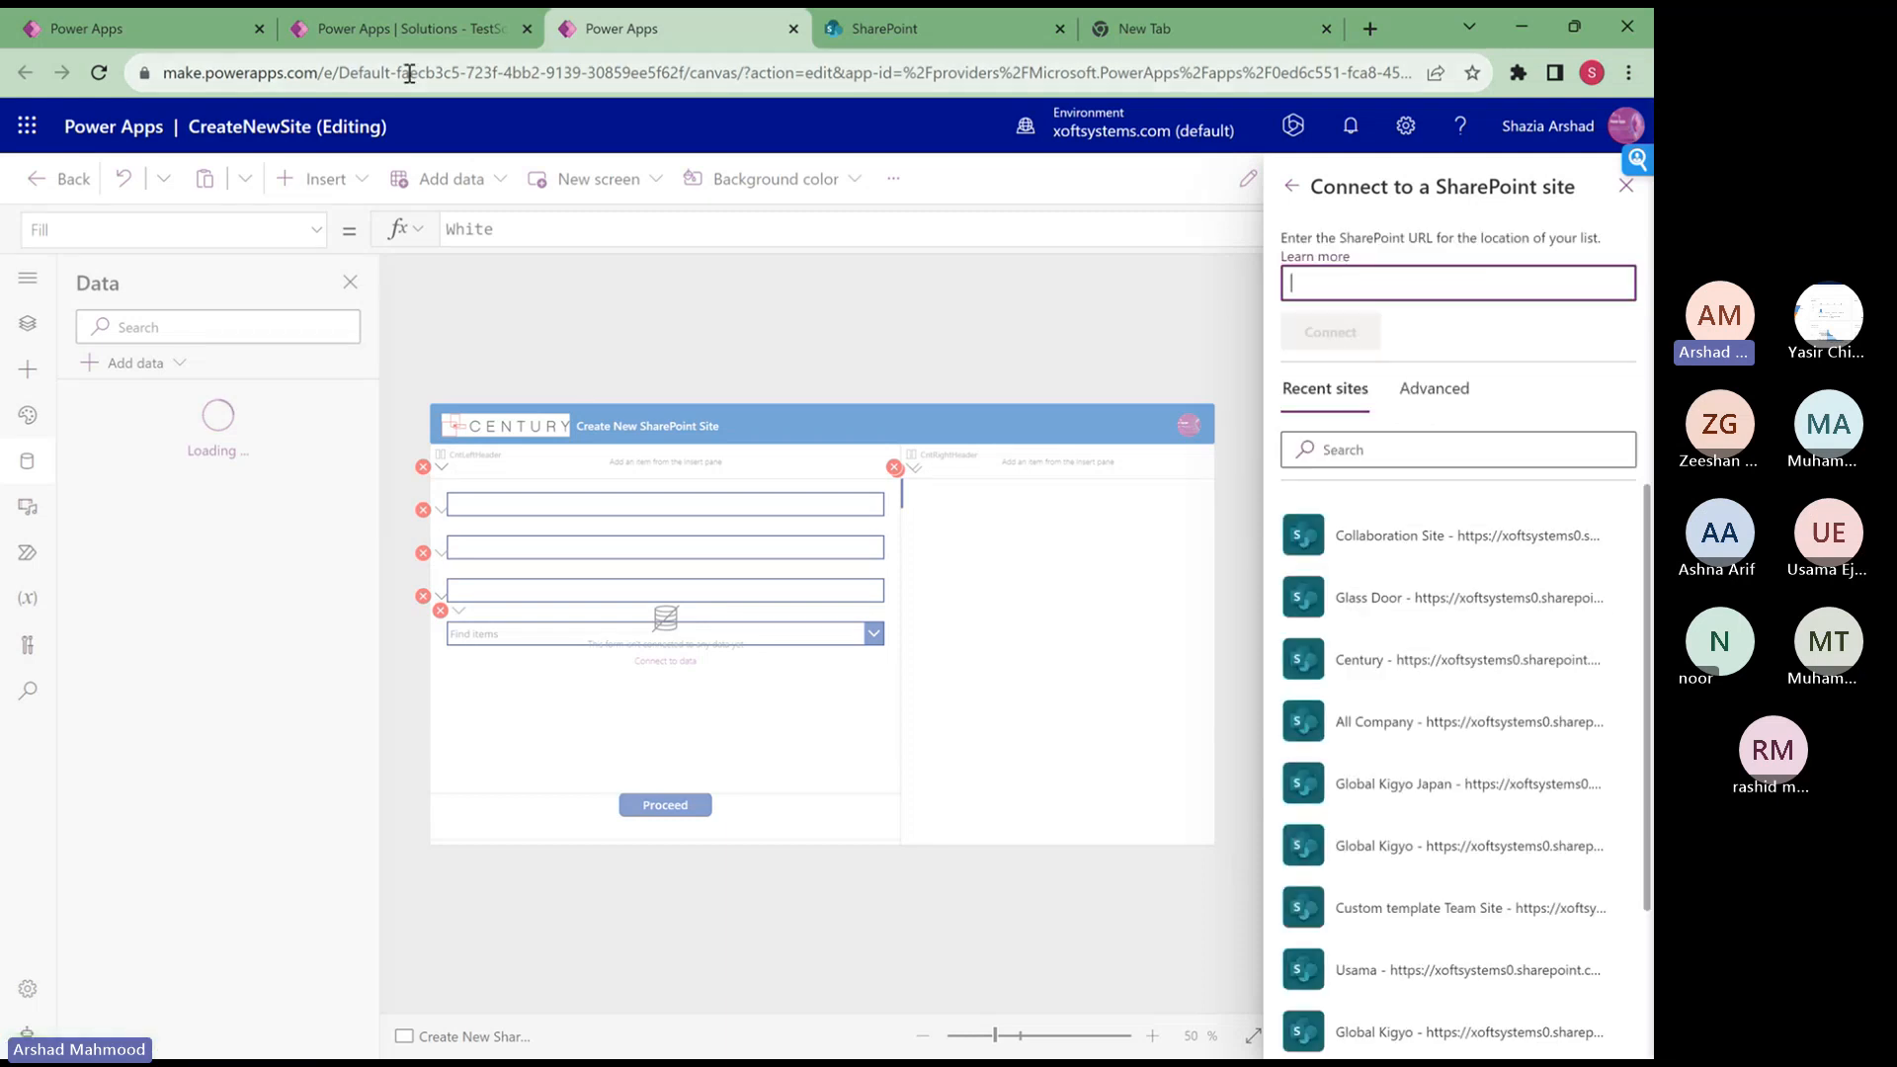
pyautogui.click(390, 35)
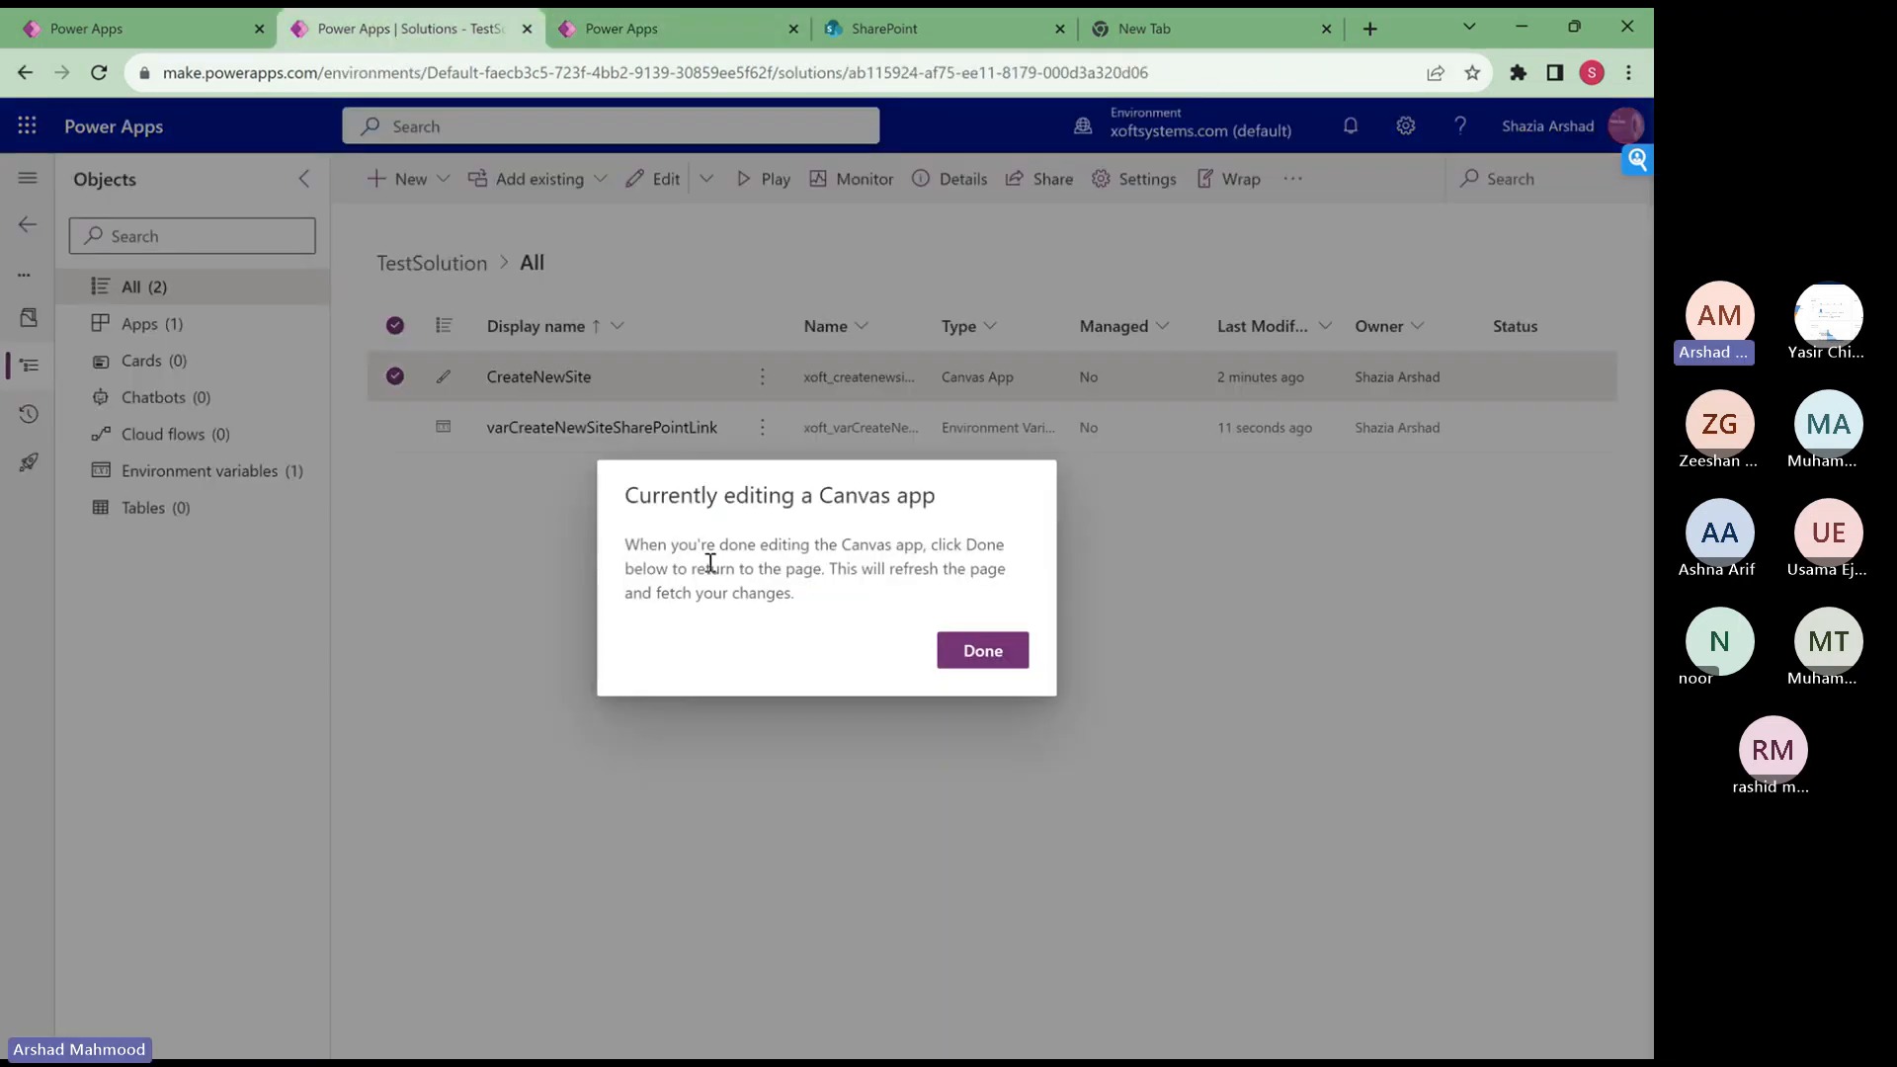
# - Dismiss the canvas app editing notice, reopen TestSolution from the solutions list, and publish all customizations
pyautogui.click(983, 652)
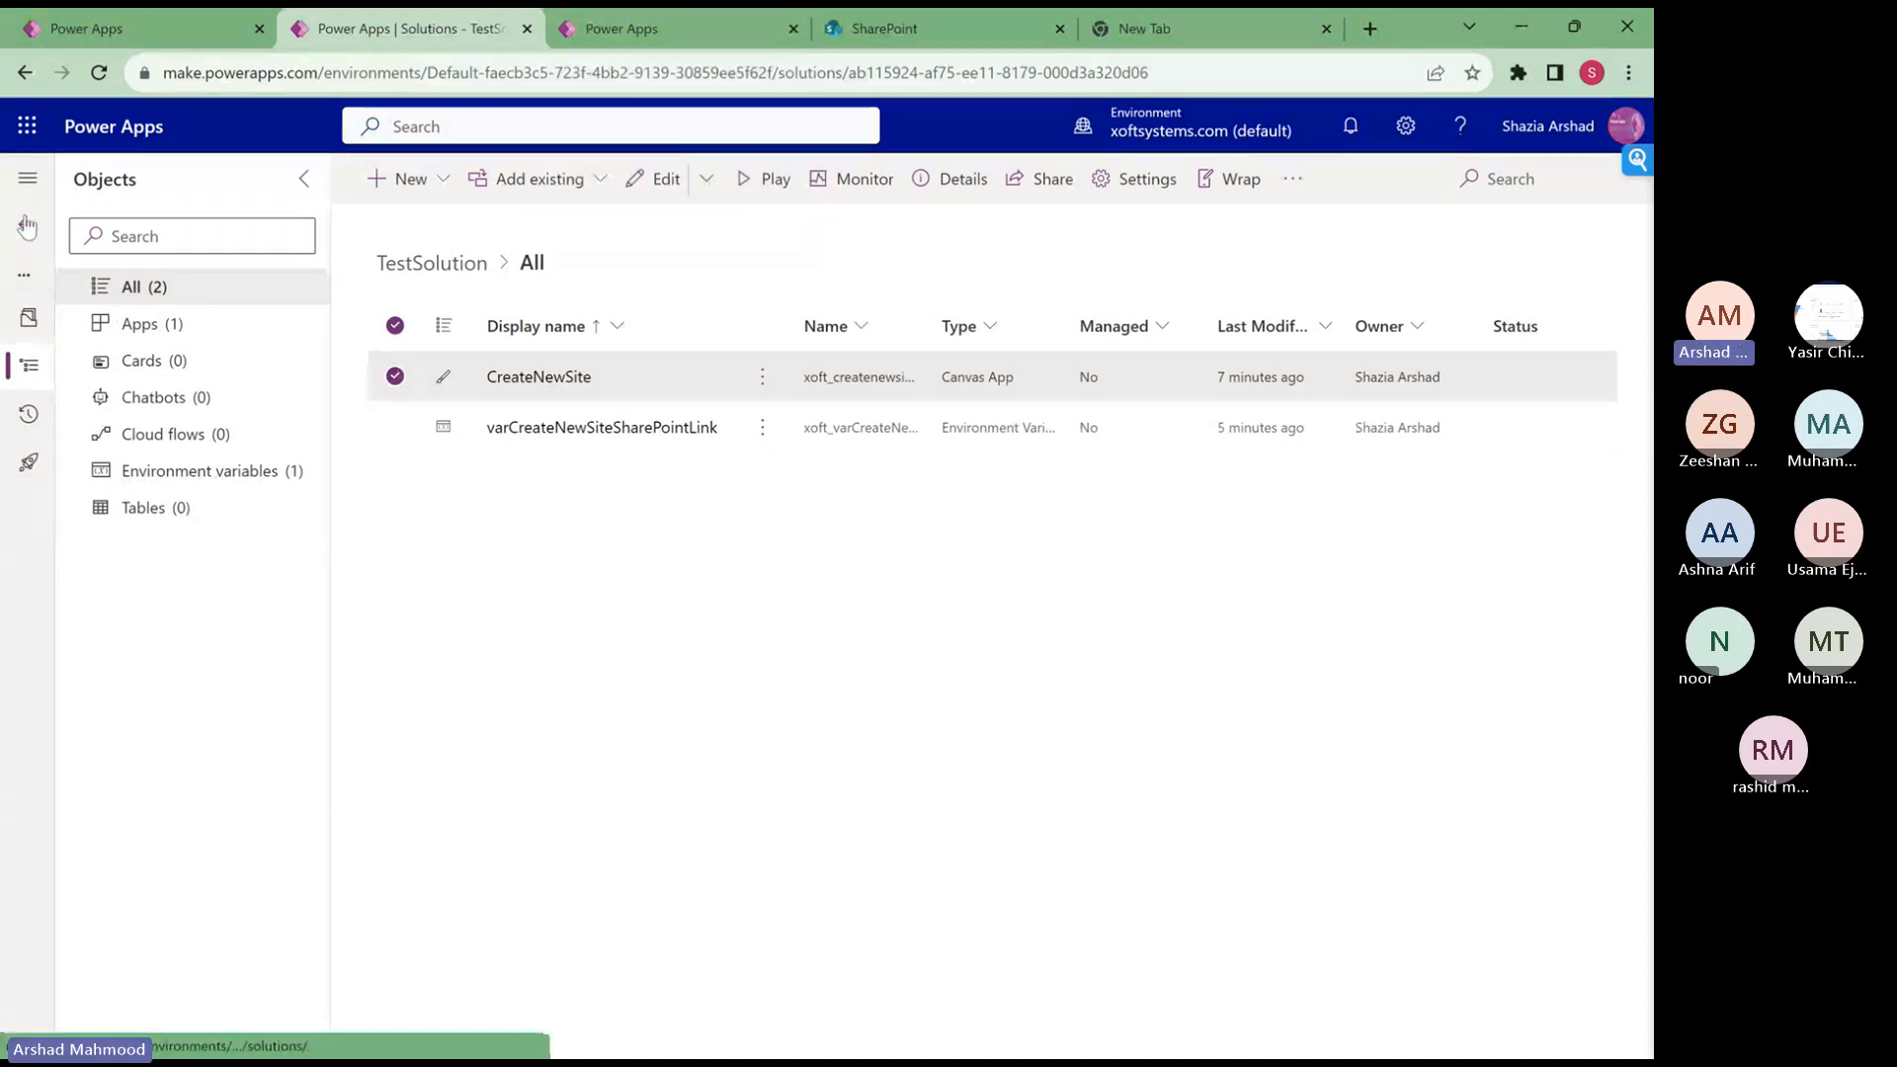
pyautogui.click(26, 227)
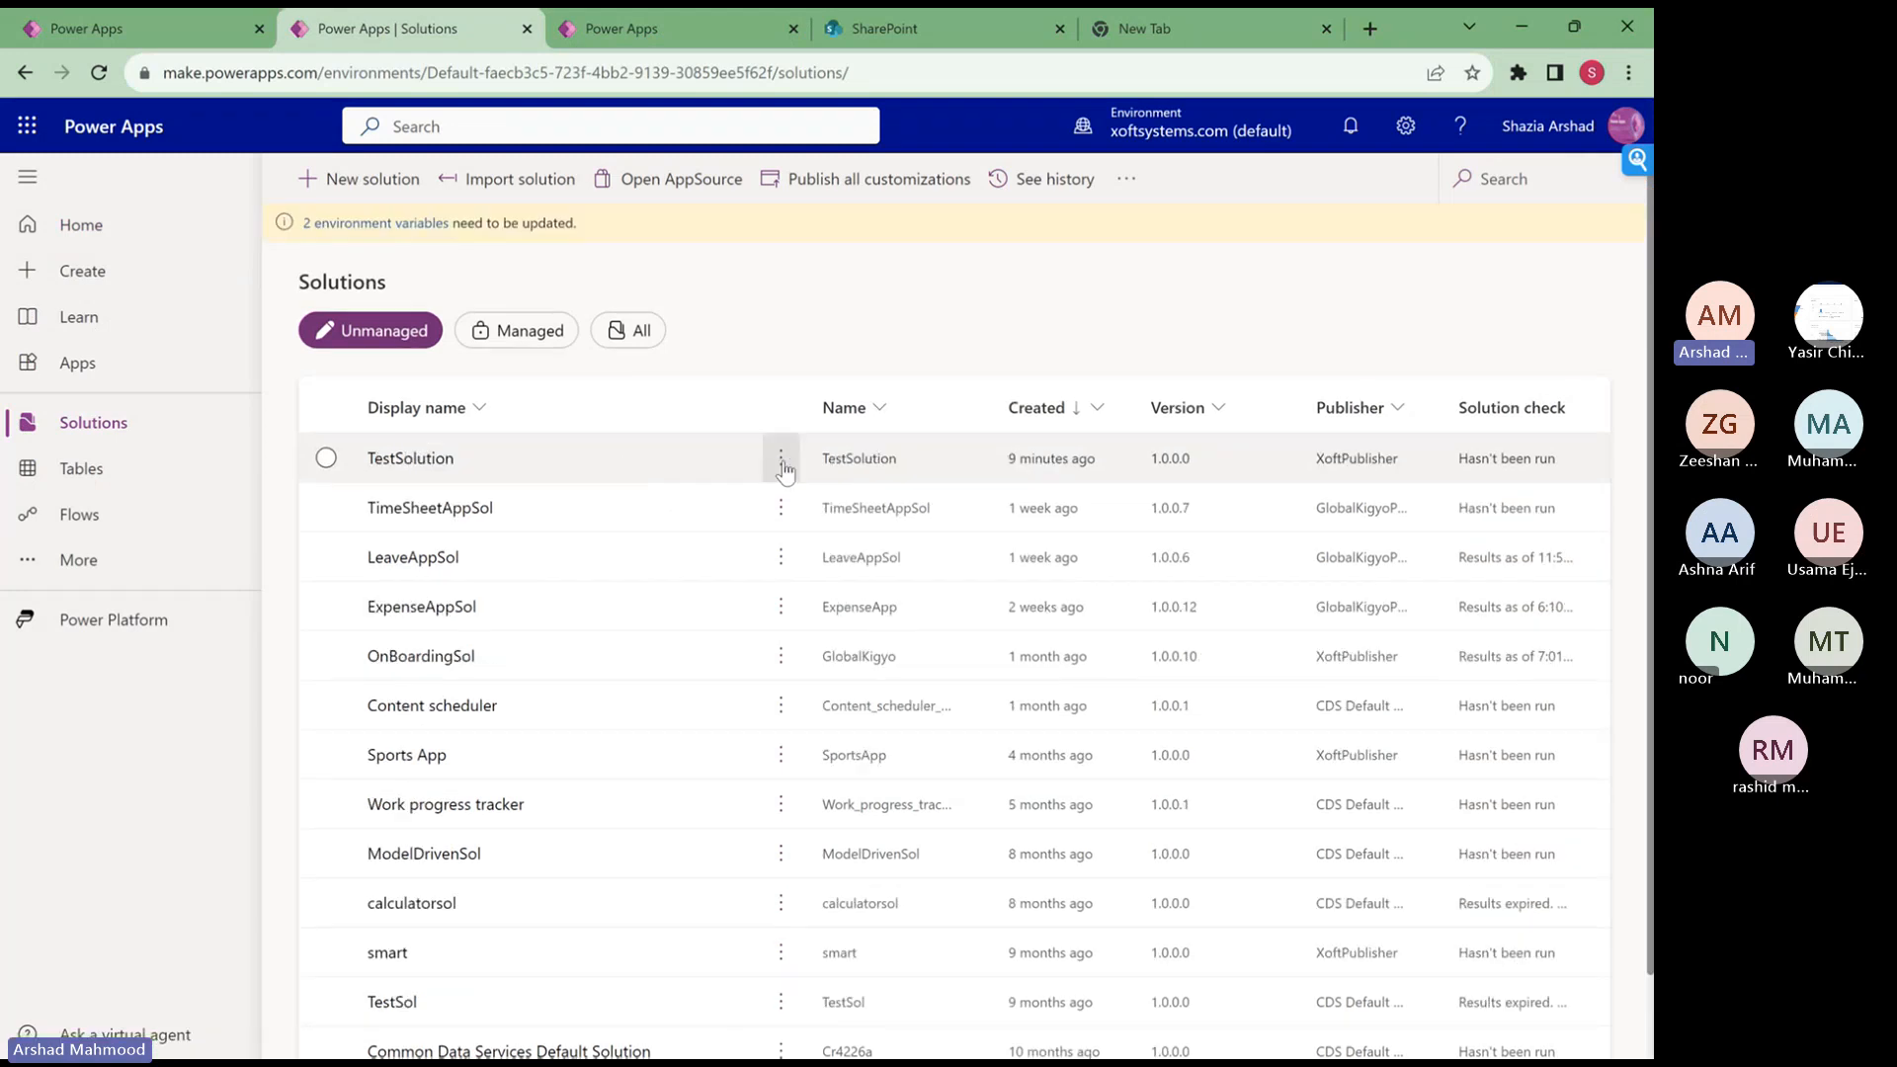
pyautogui.click(400, 462)
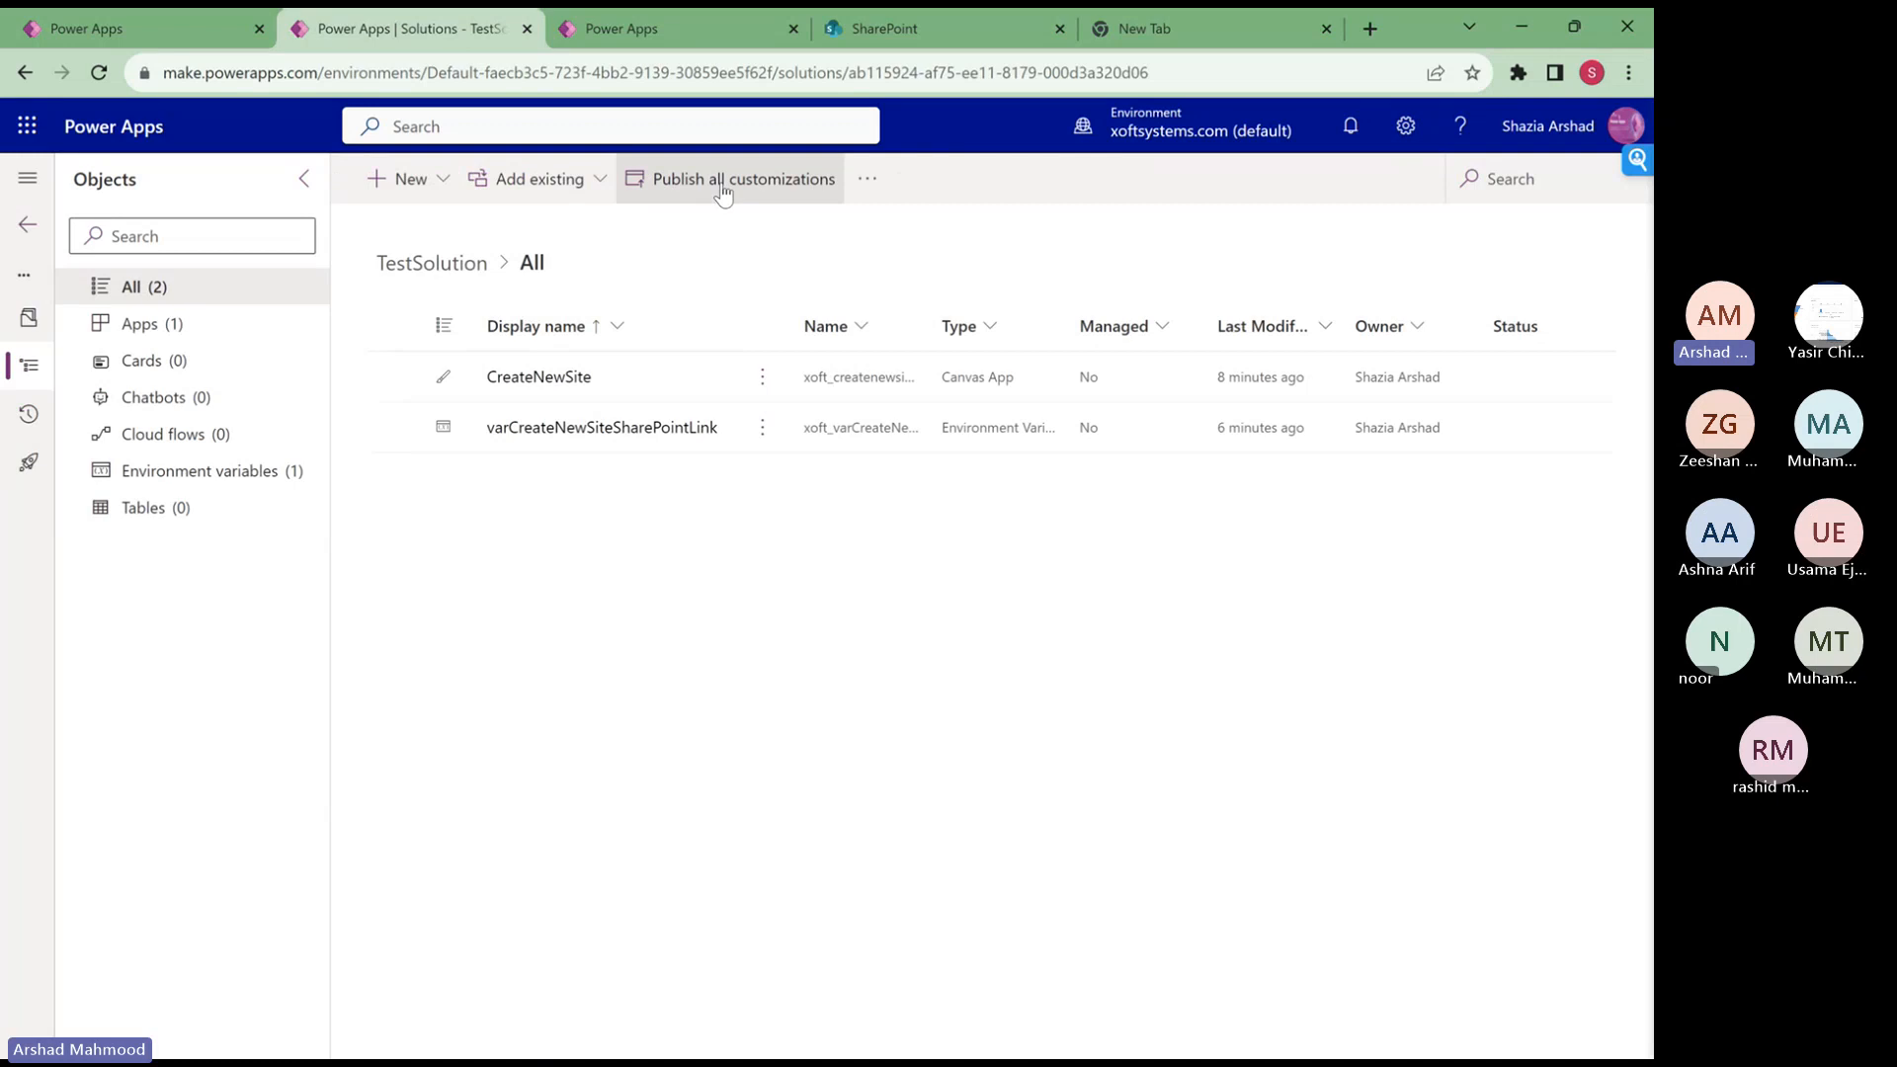
pyautogui.click(724, 193)
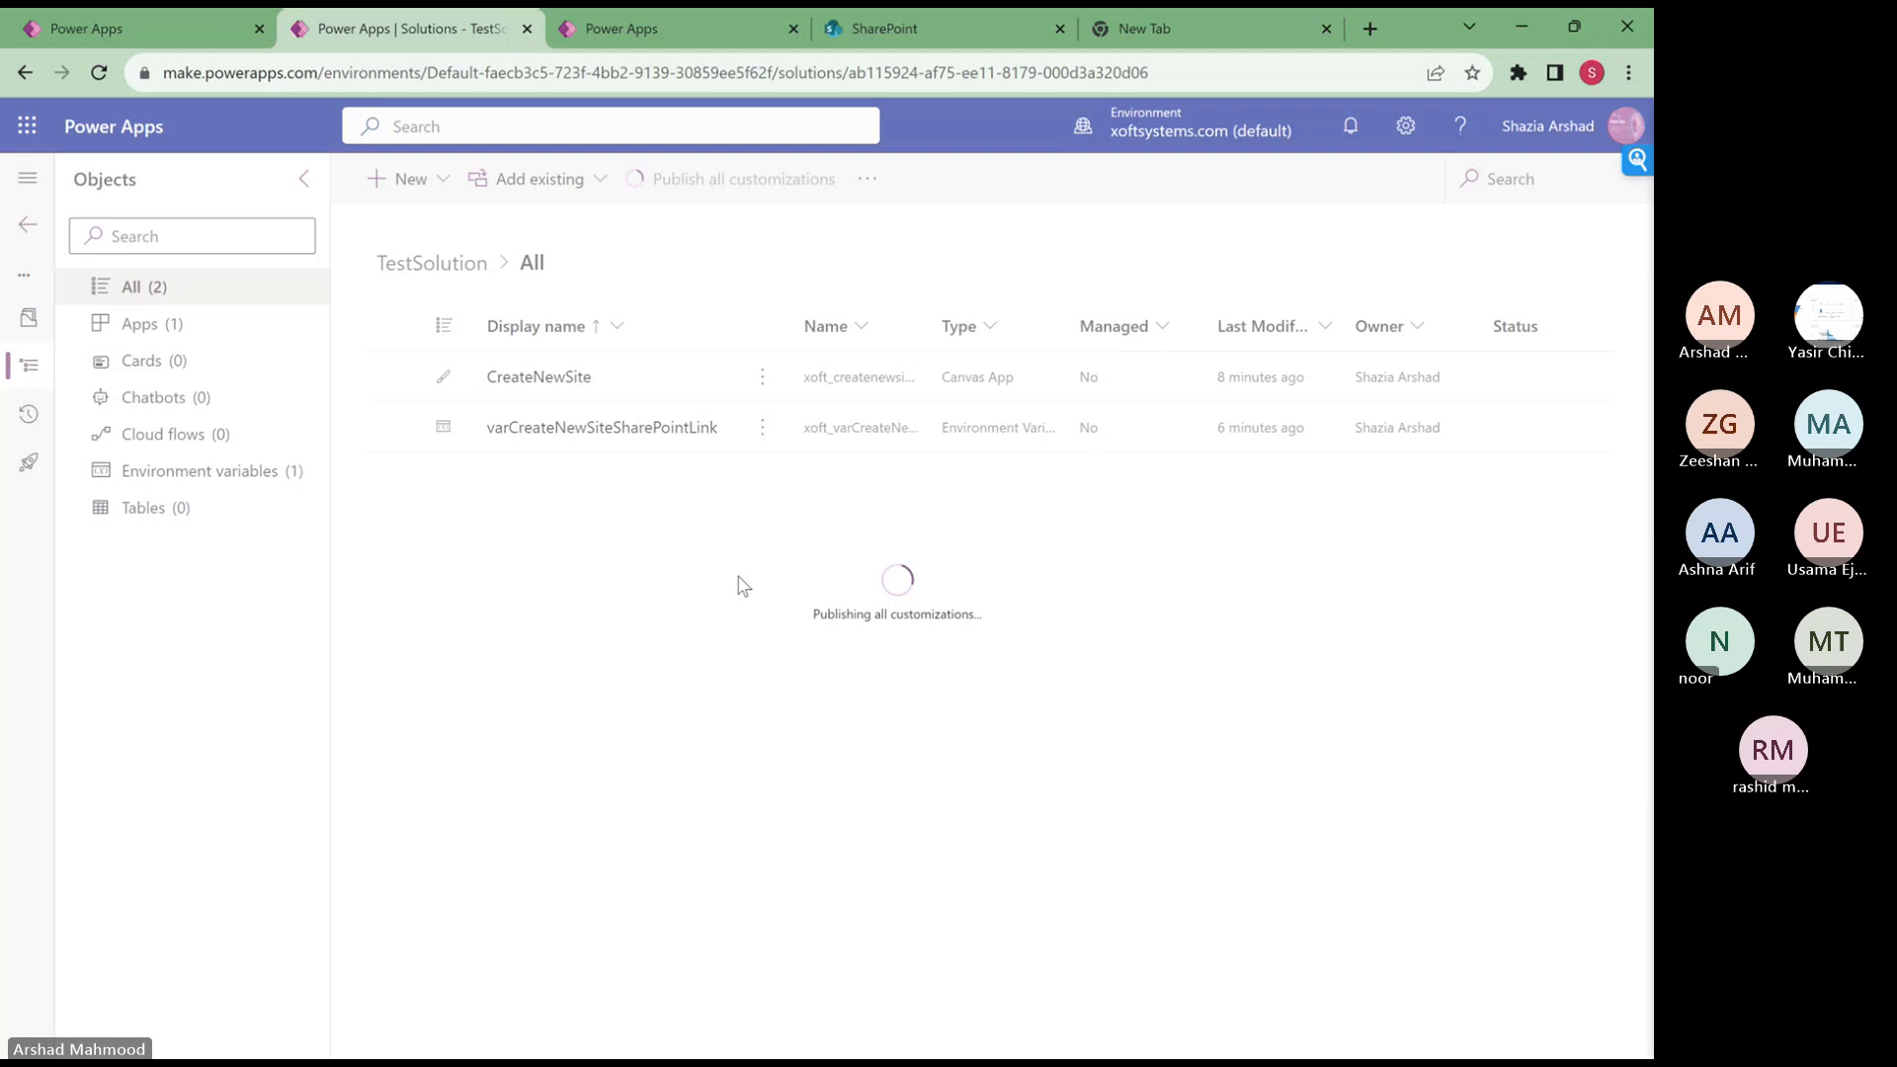
# - Close the open SharePoint site connection in the CreateNewSite editor and check the publishing status of TestSolution
pyautogui.click(612, 26)
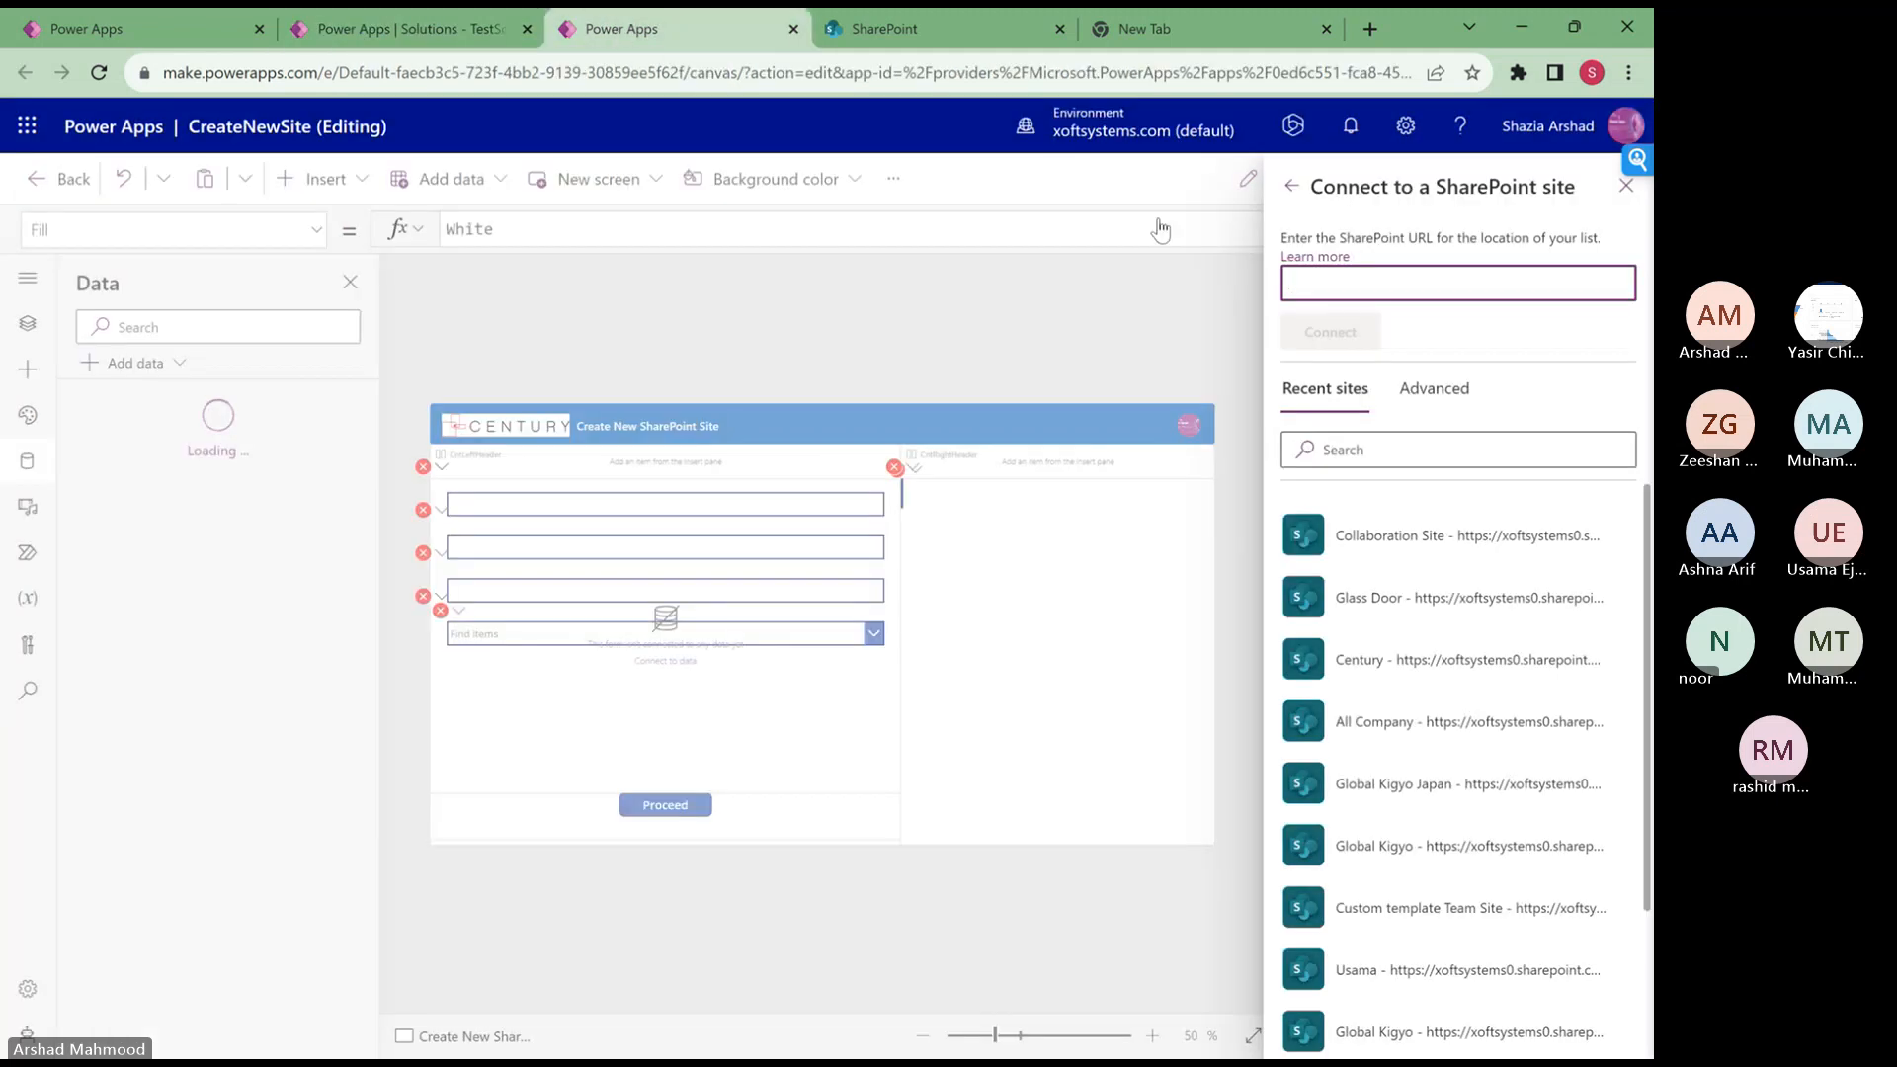
pyautogui.click(1625, 187)
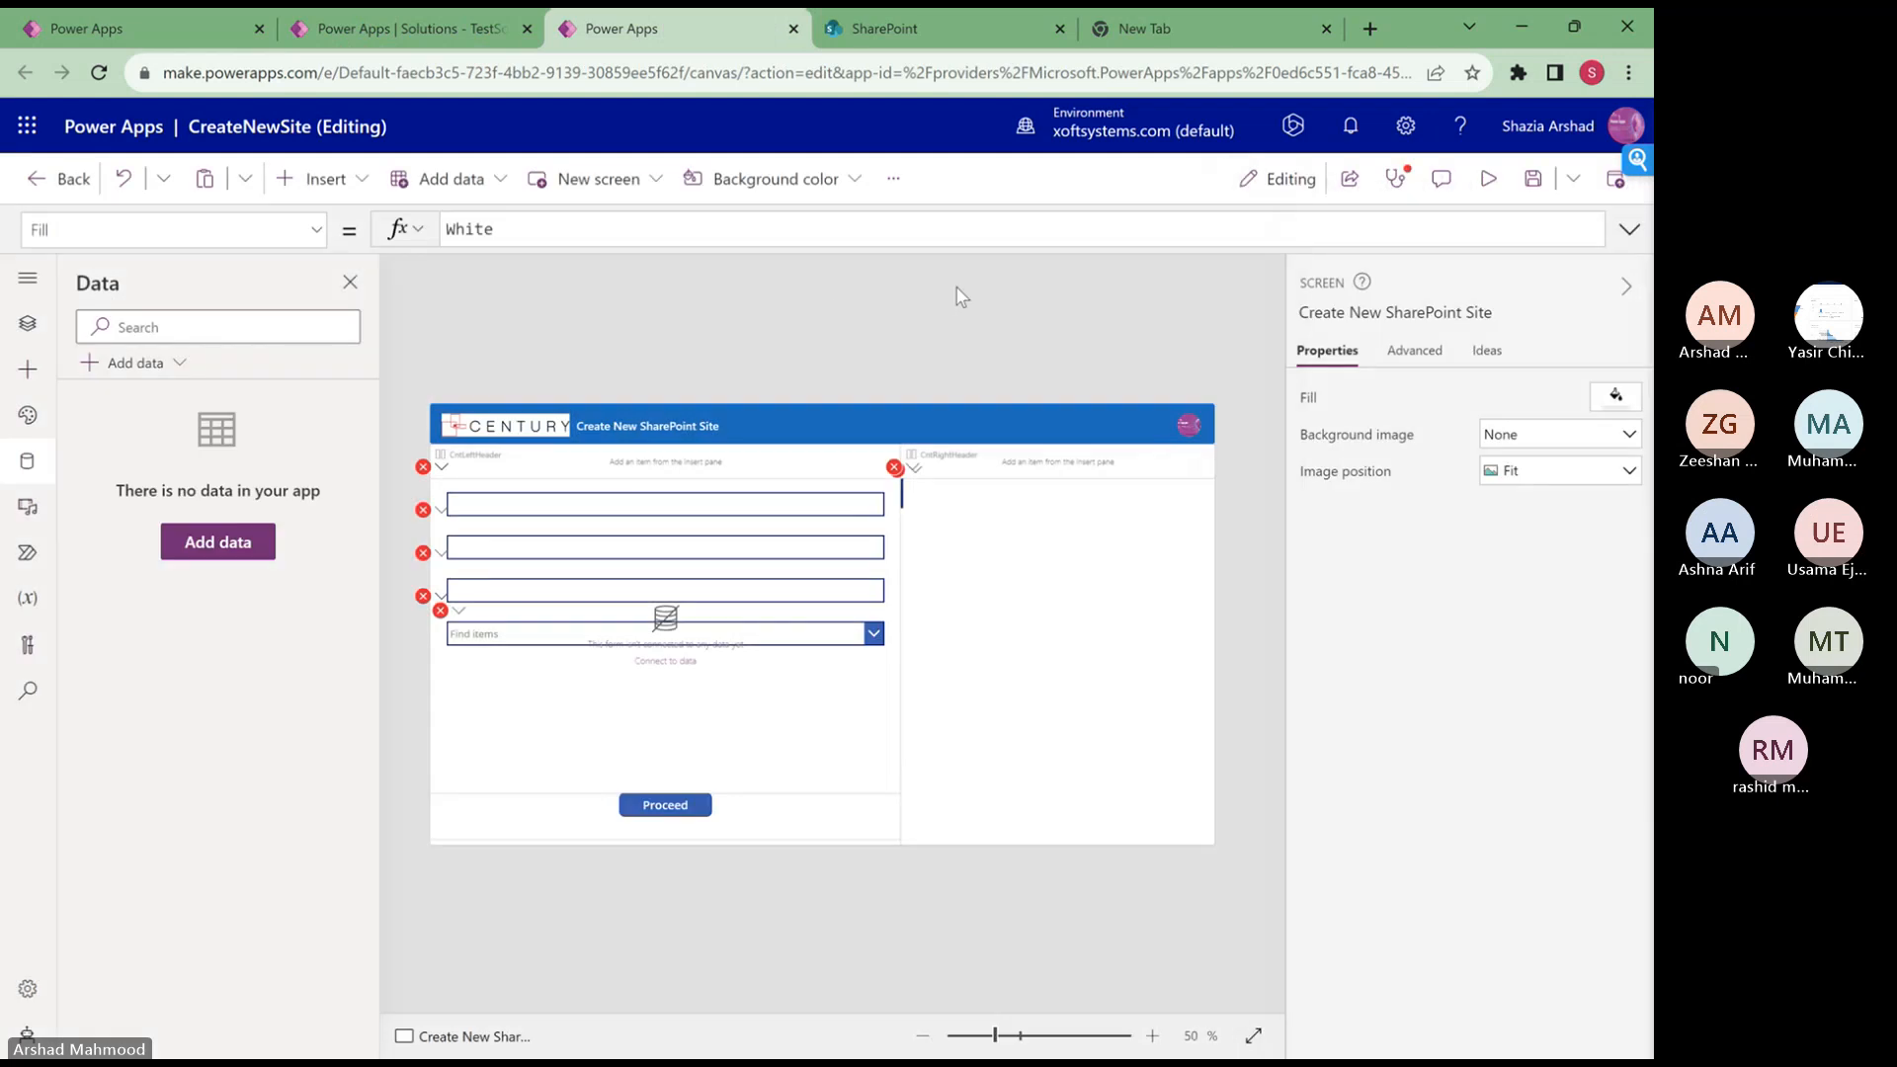
pyautogui.click(442, 33)
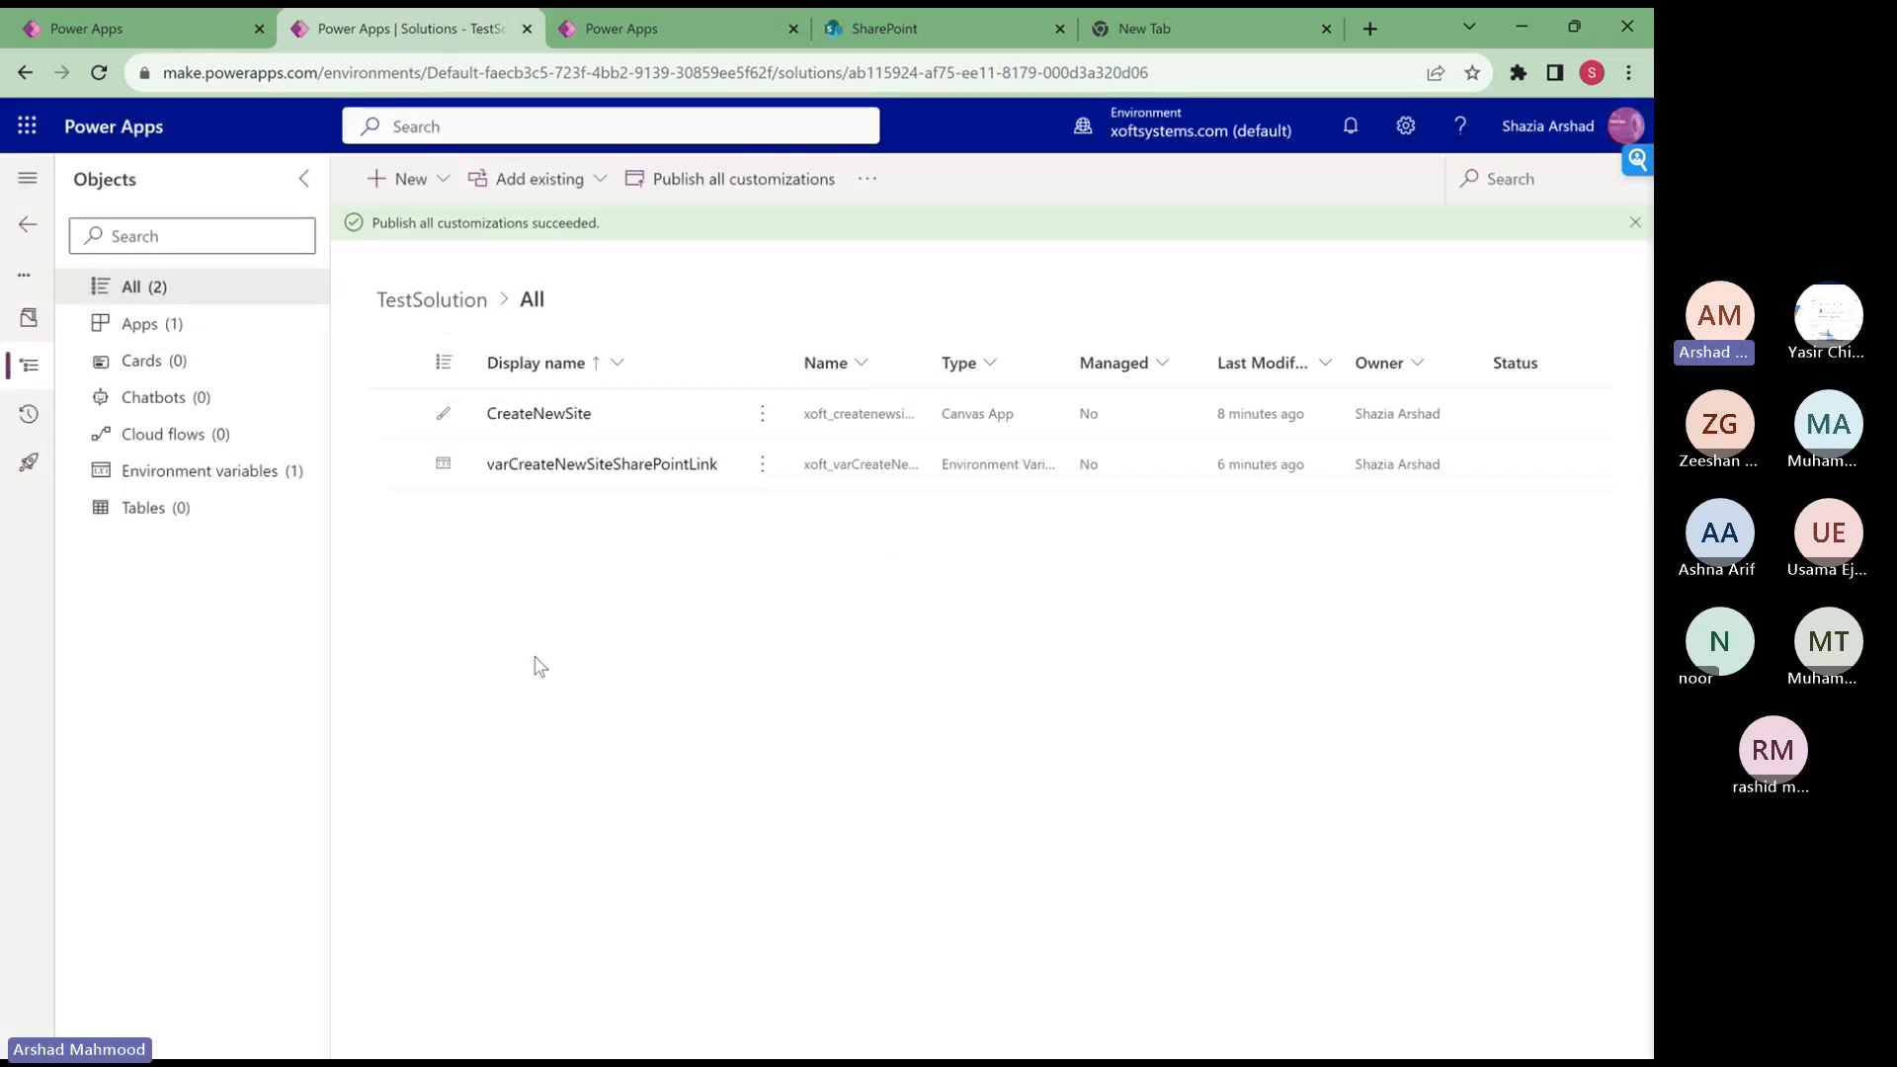
pyautogui.click(605, 35)
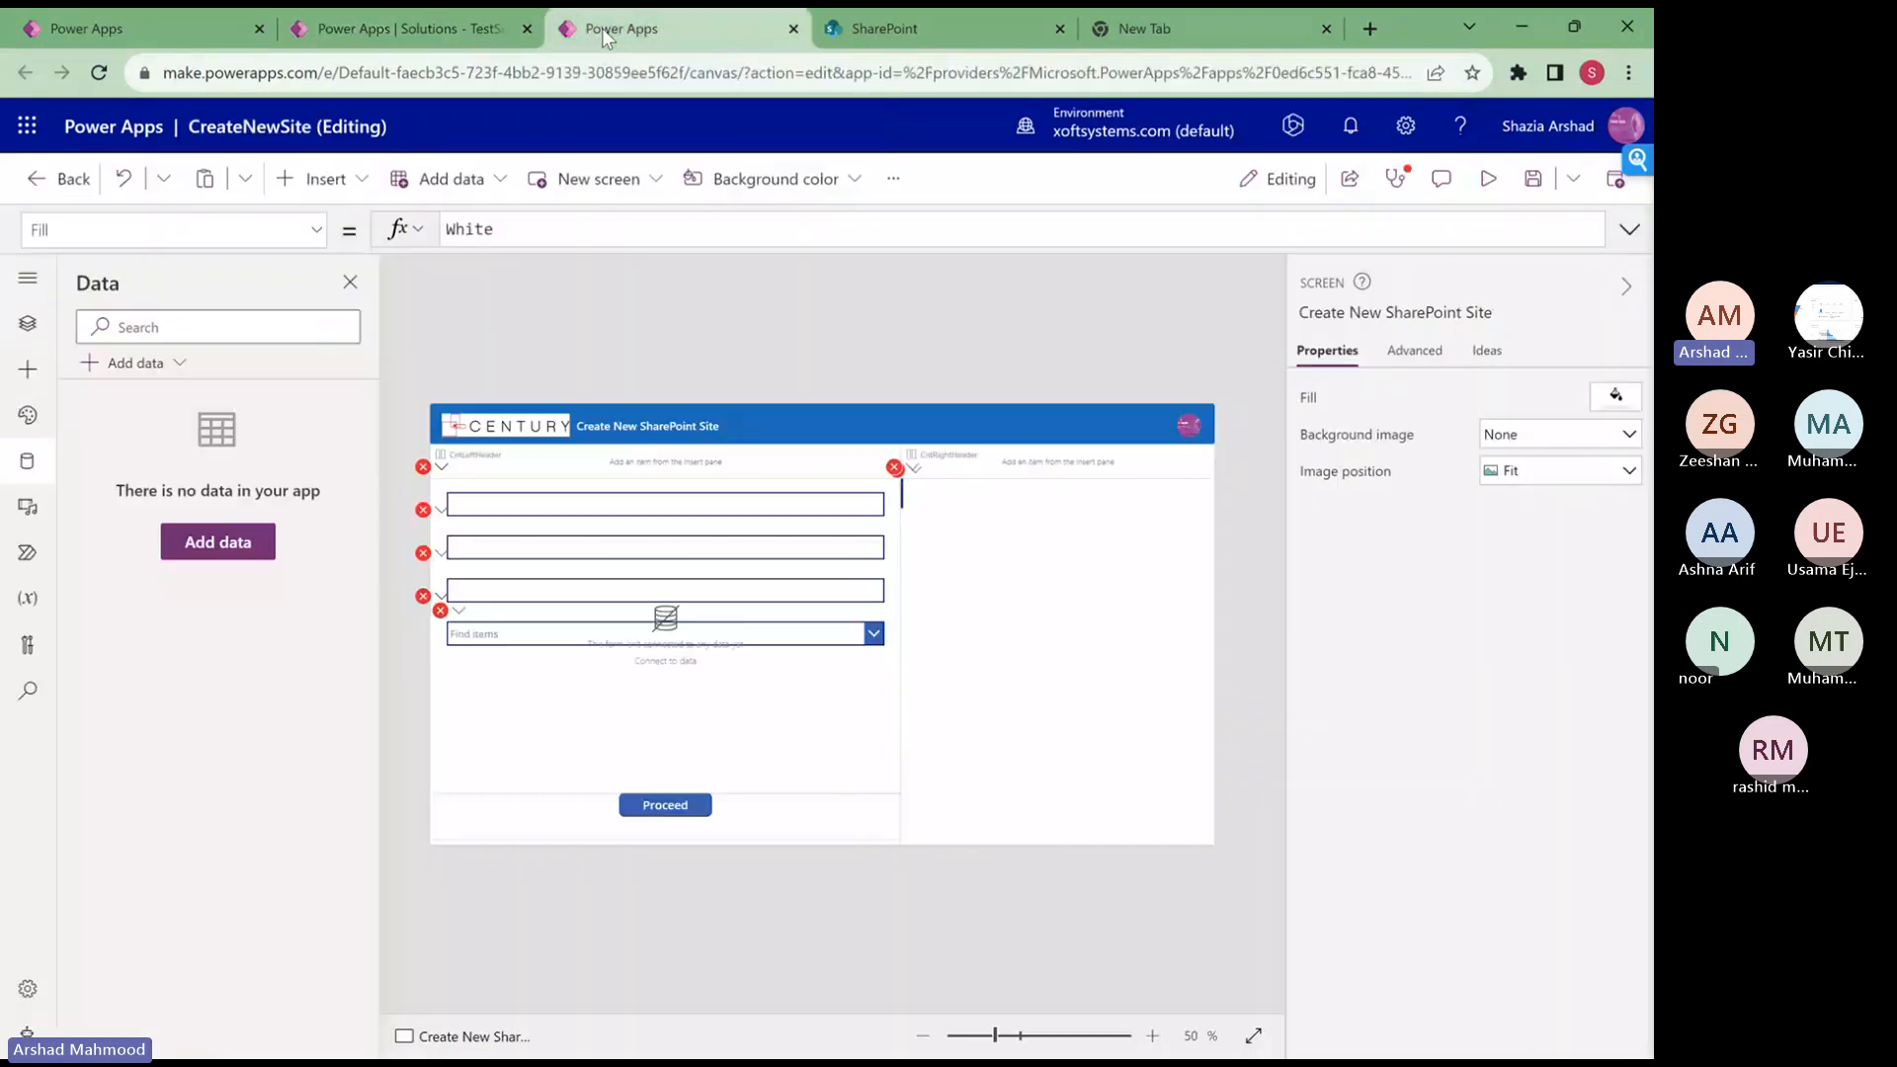
# - Restart adding a SharePoint data source with the first existing connection and display the environment variables offered for the site
pyautogui.click(198, 551)
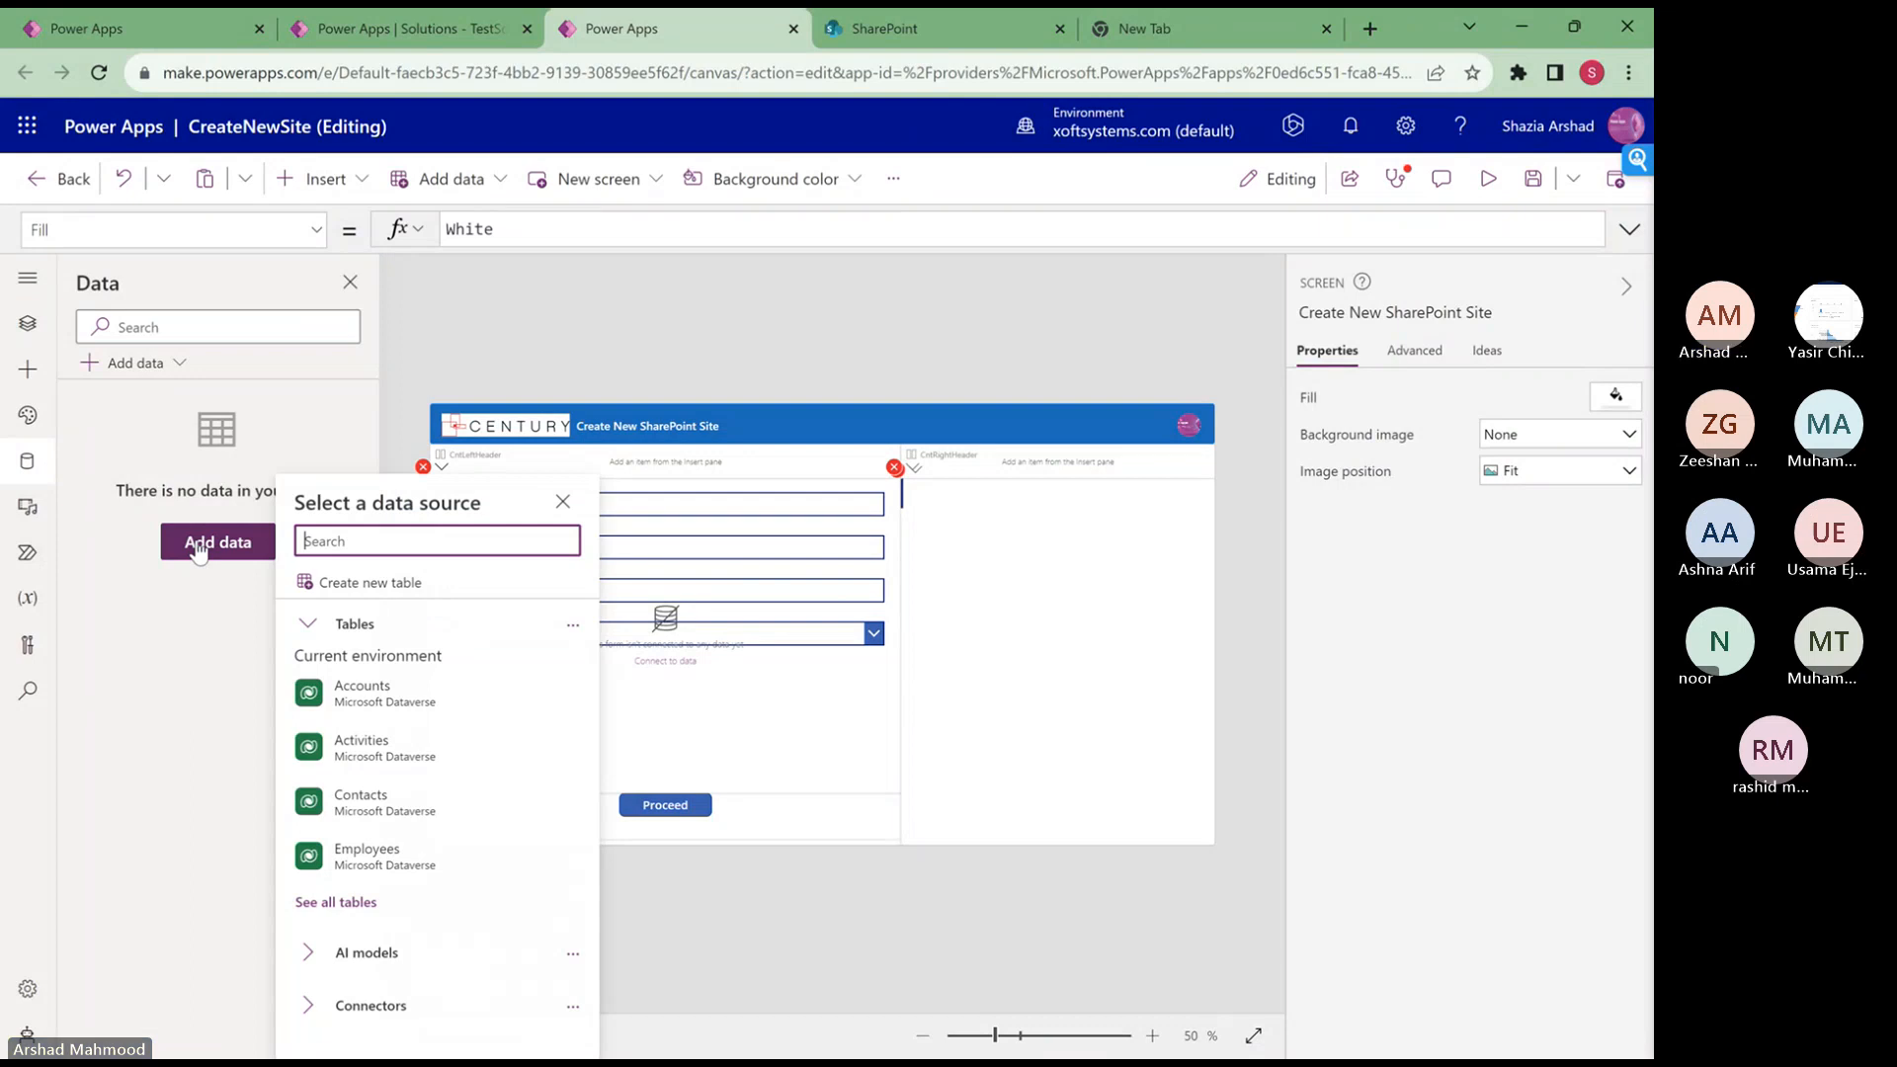
pyautogui.write('sharep')
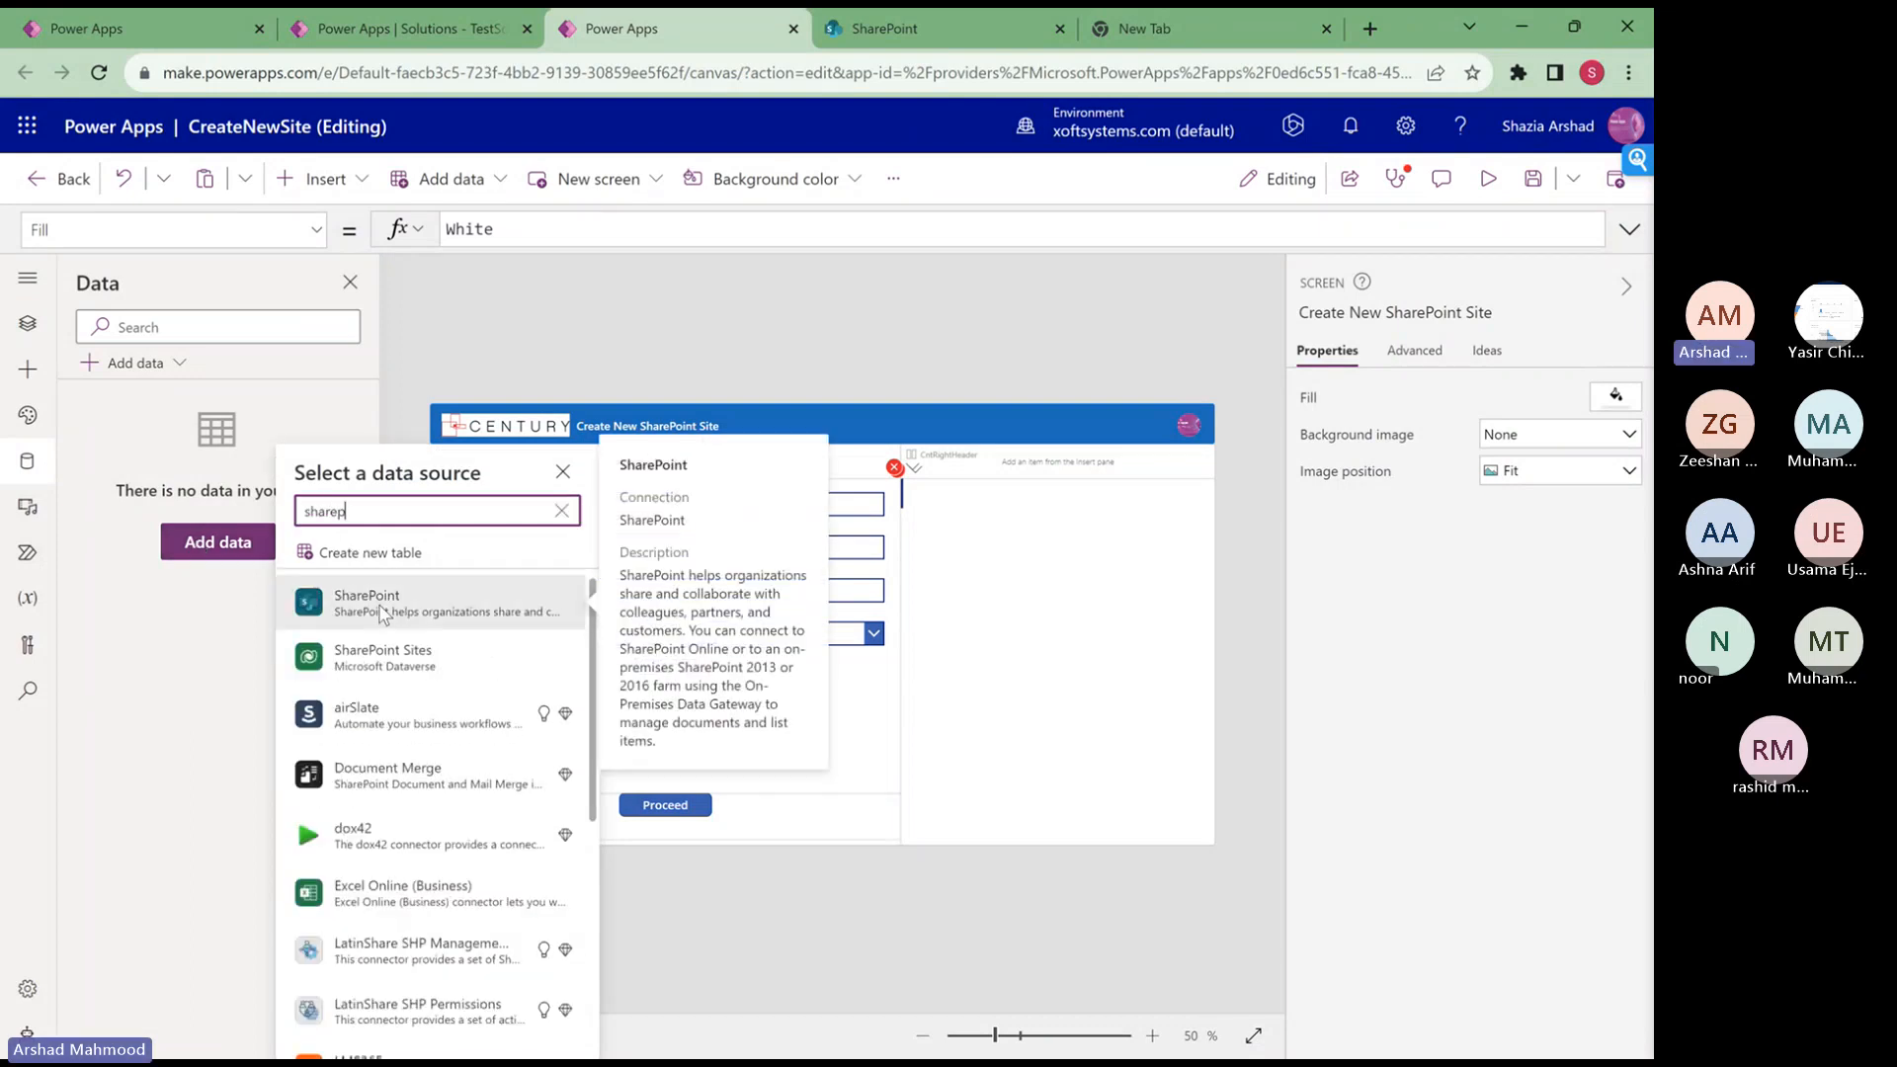
pyautogui.click(343, 603)
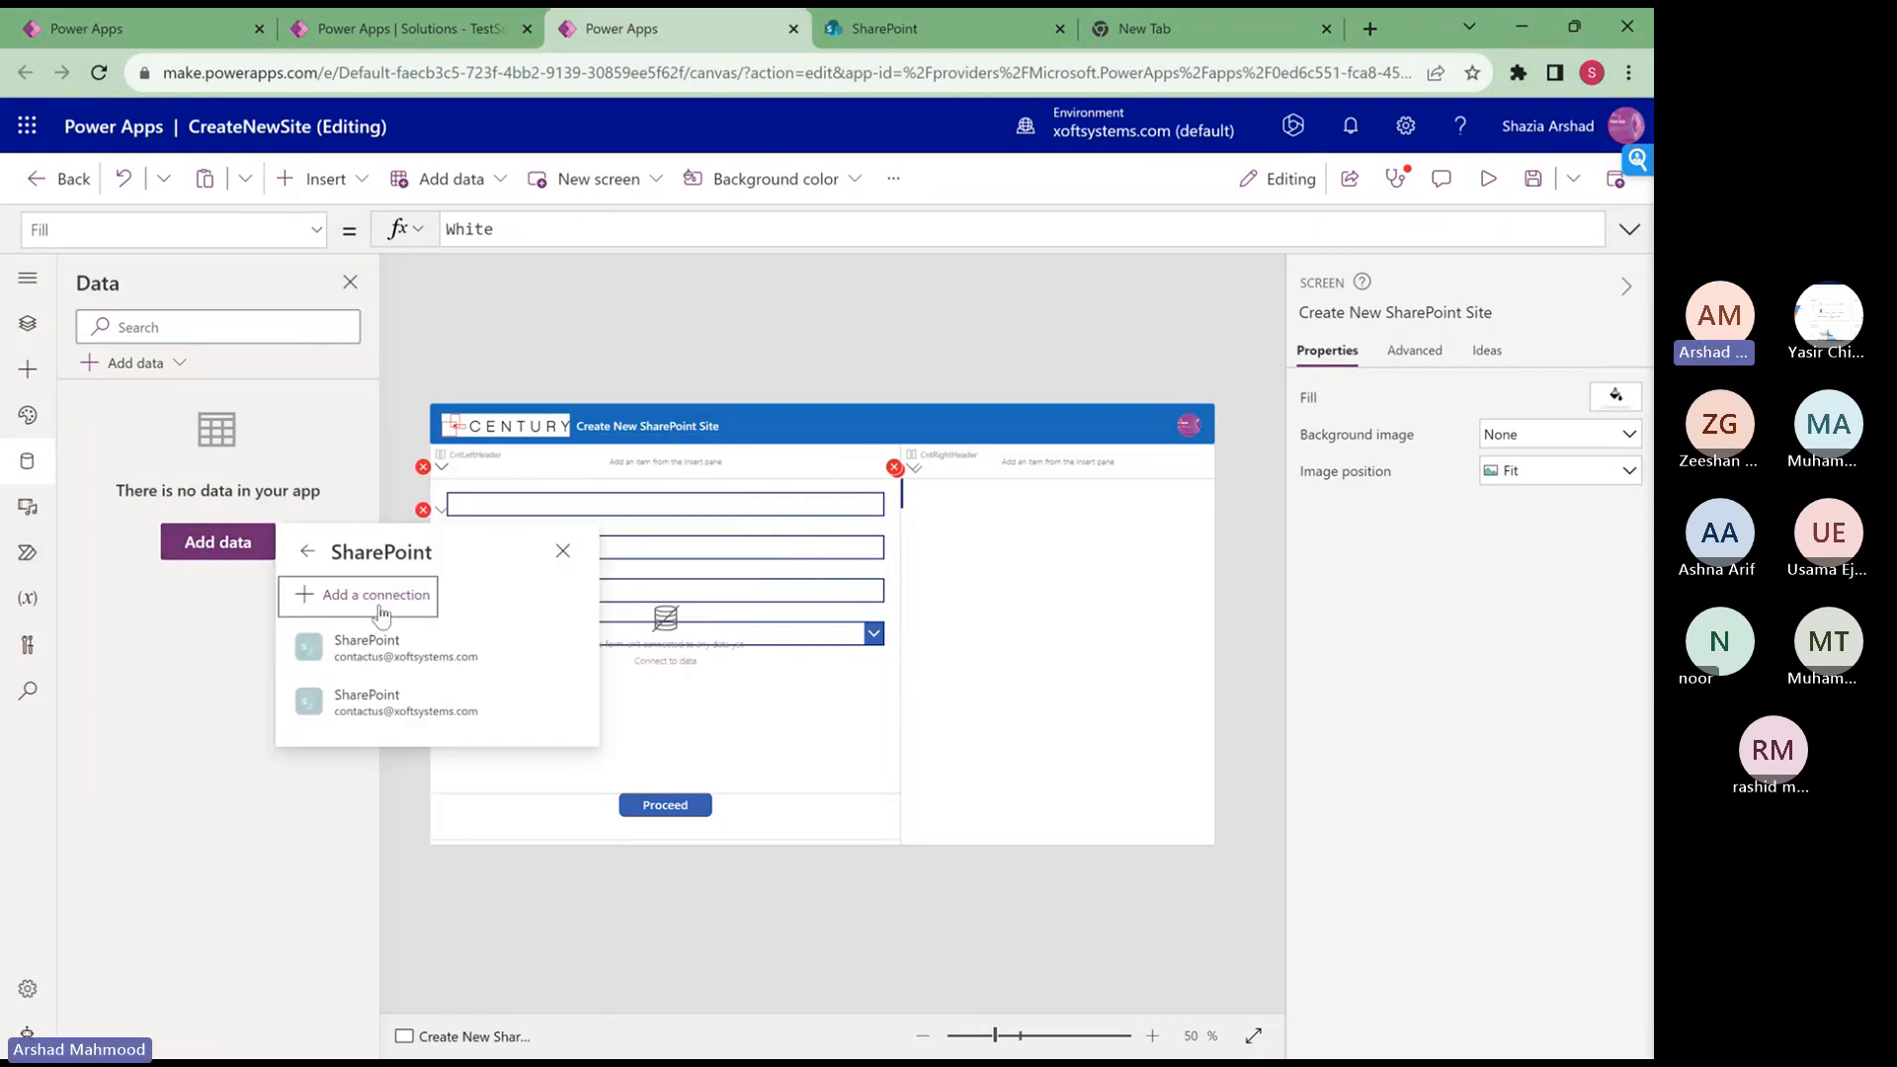
pyautogui.click(417, 648)
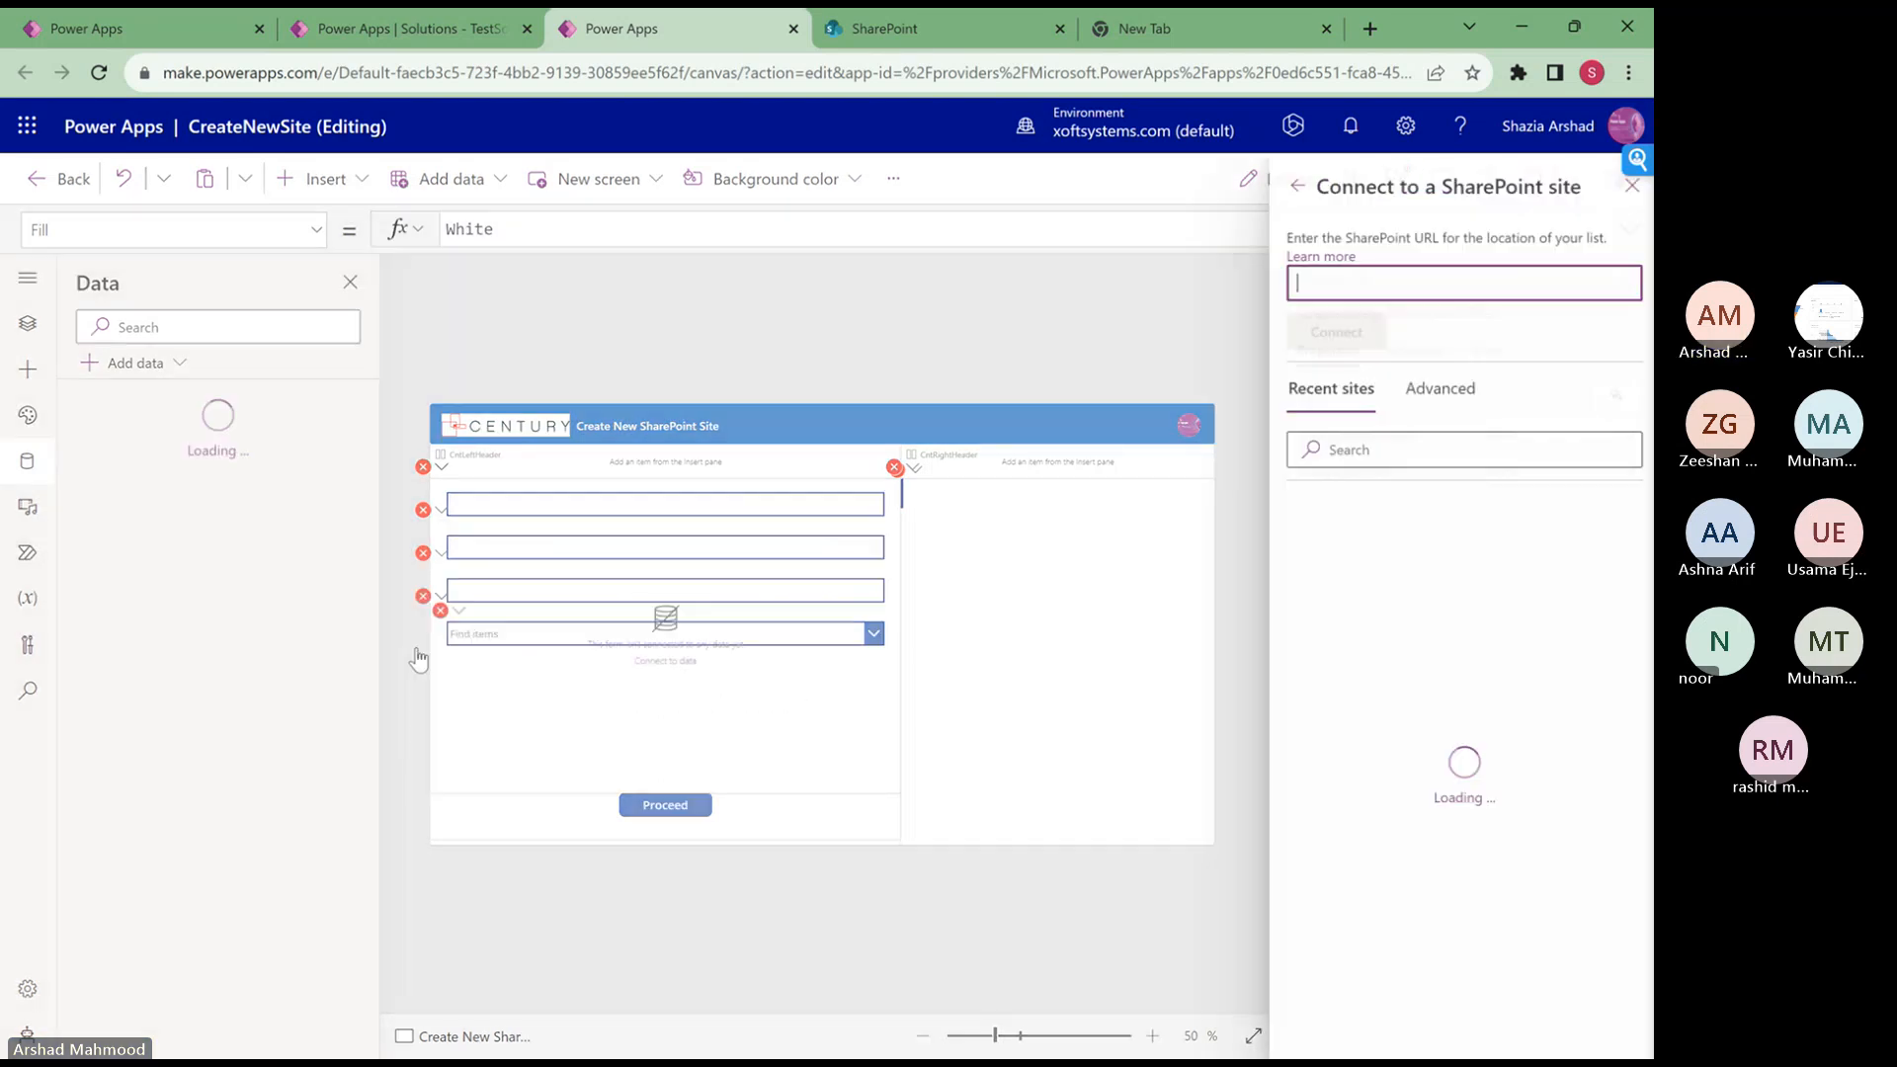
pyautogui.click(1441, 389)
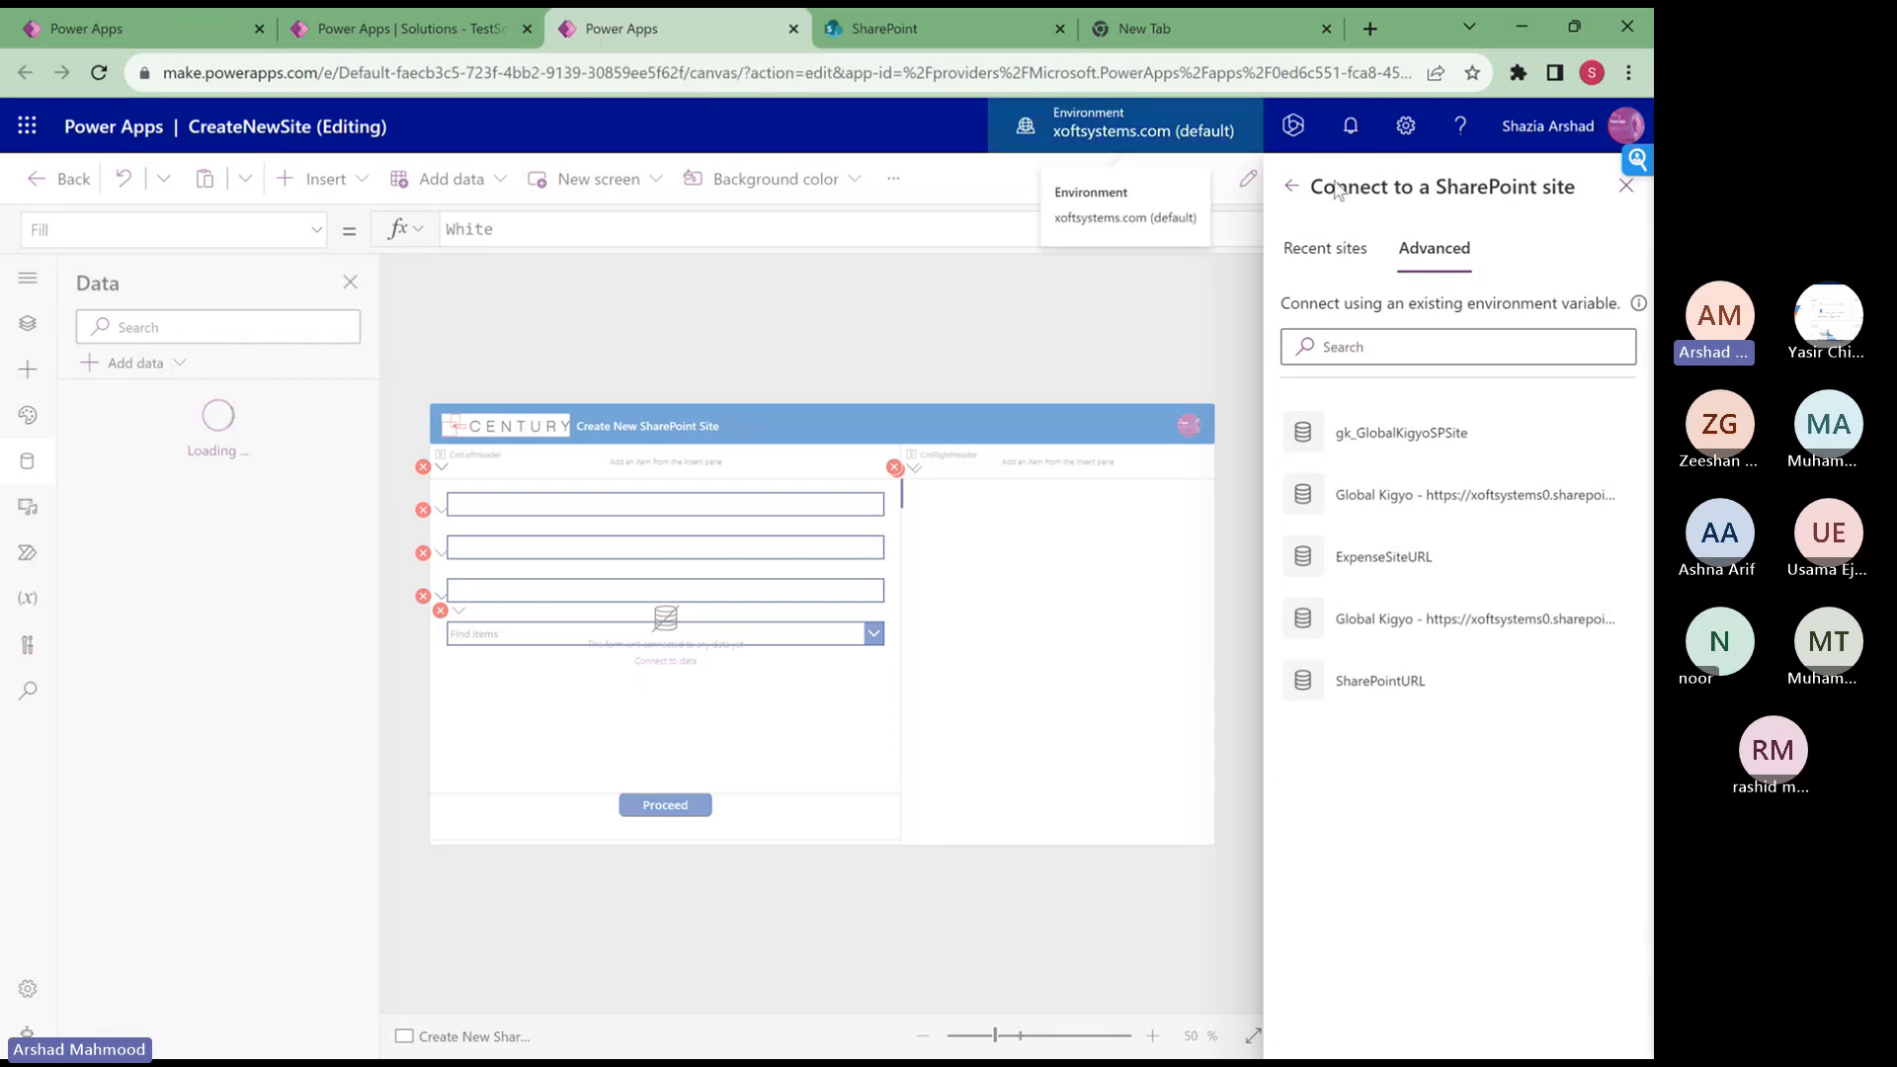
# - Examine the SharePoint lists available through an existing environment variable and go back to the variable selection
pyautogui.click(1432, 694)
pyautogui.click(1393, 505)
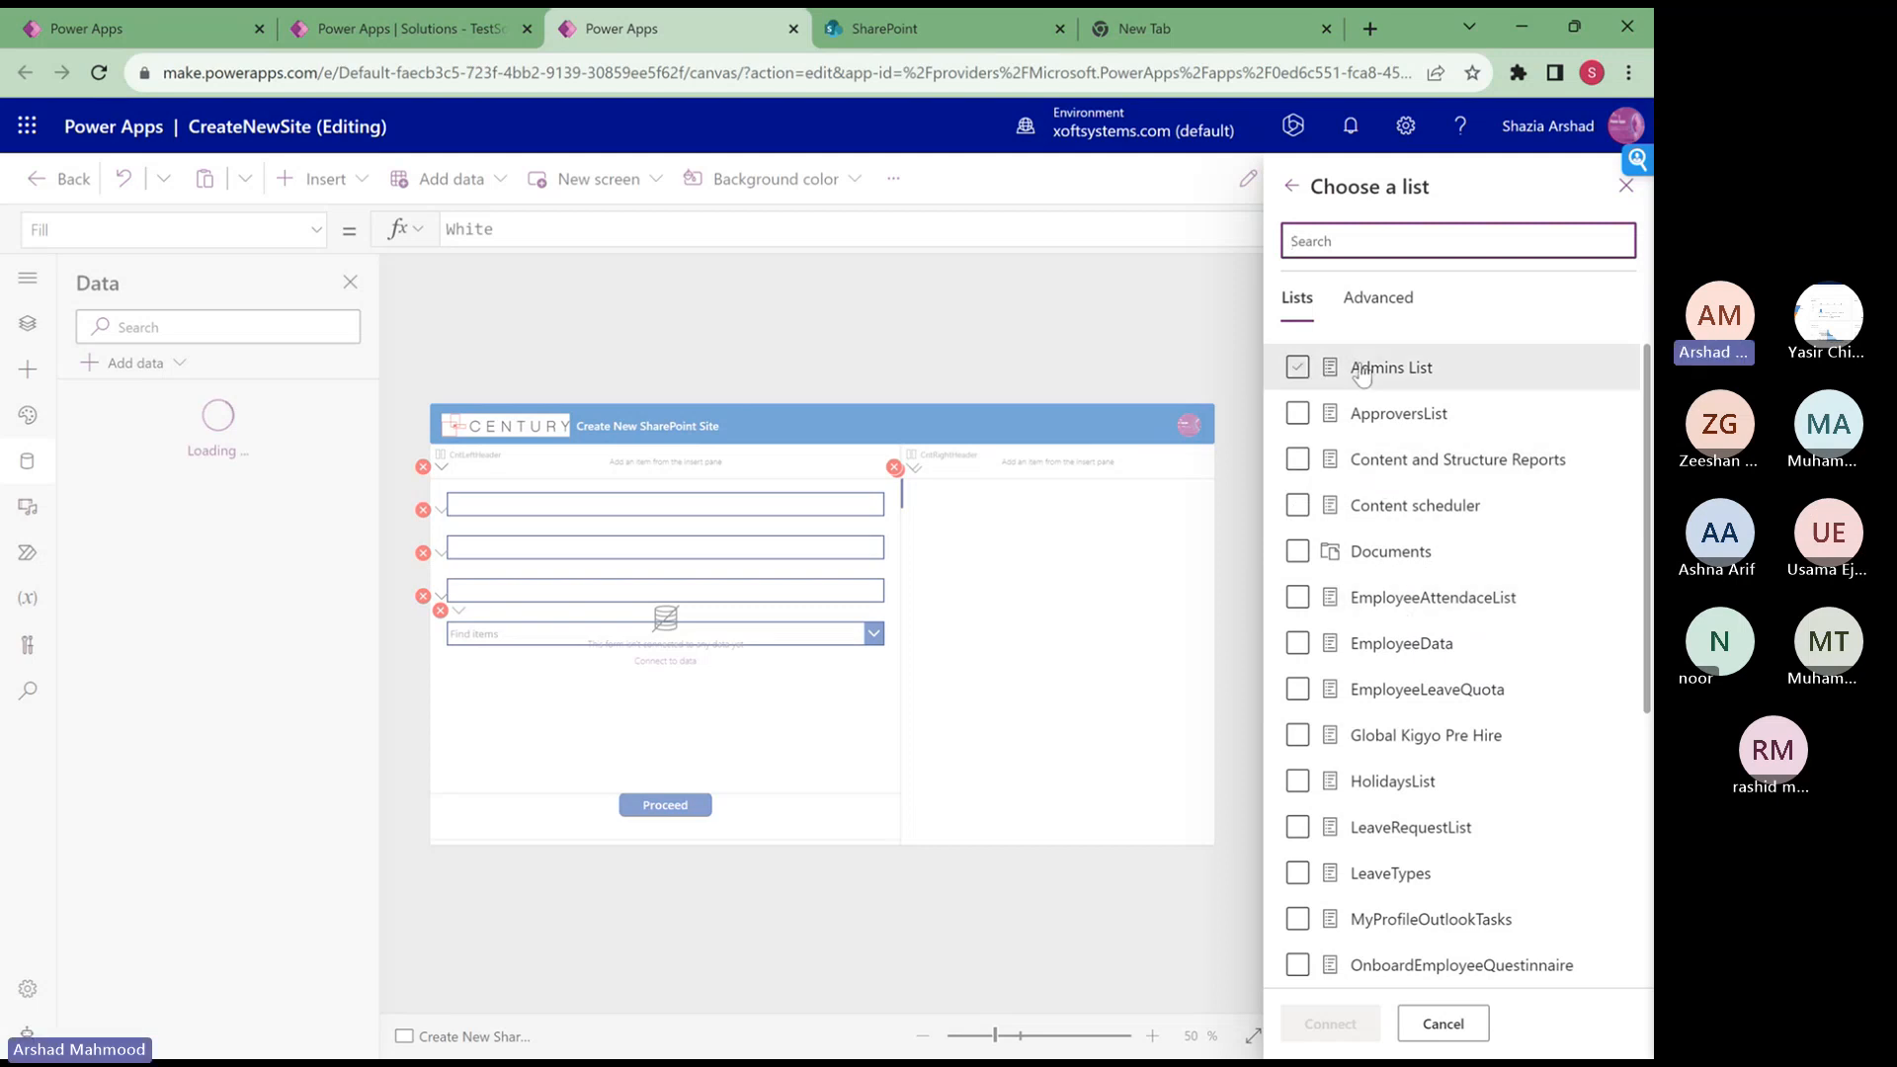
pyautogui.scroll(-5, 1378, 622)
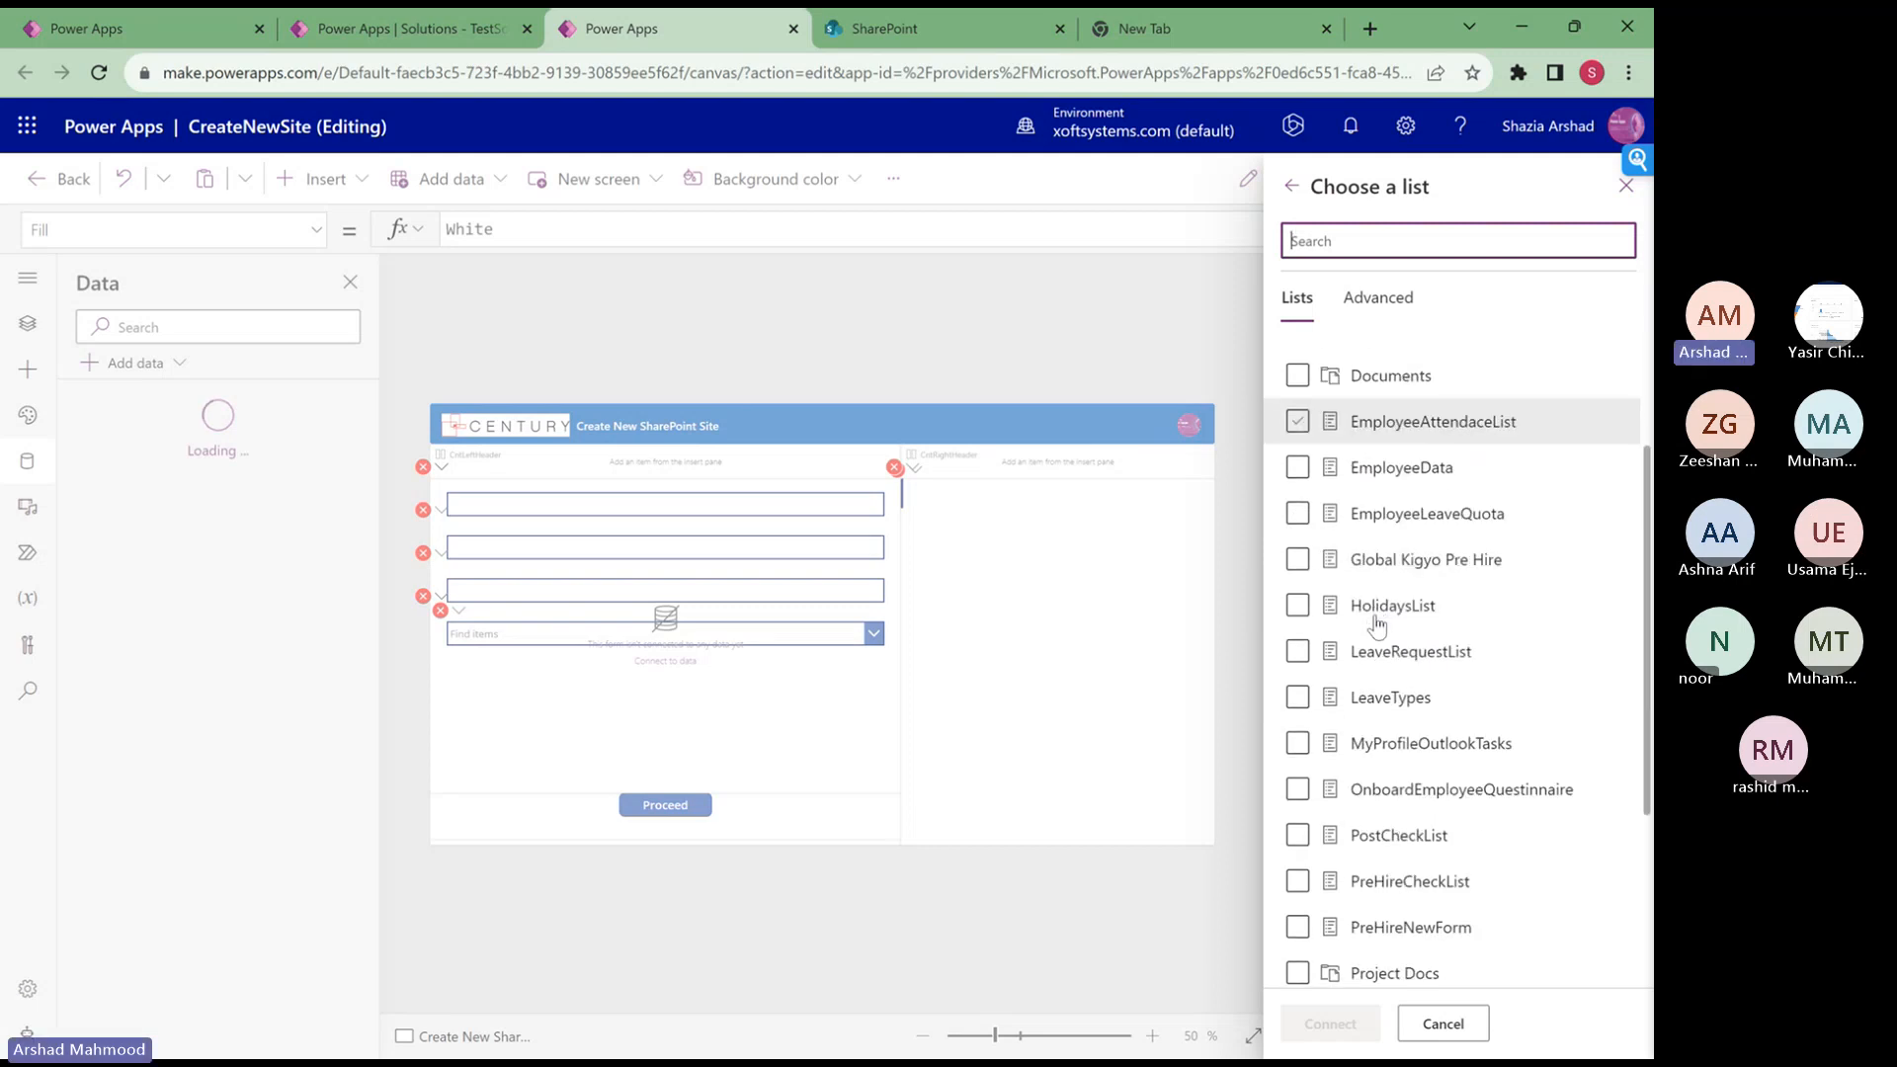
pyautogui.scroll(5, 1378, 622)
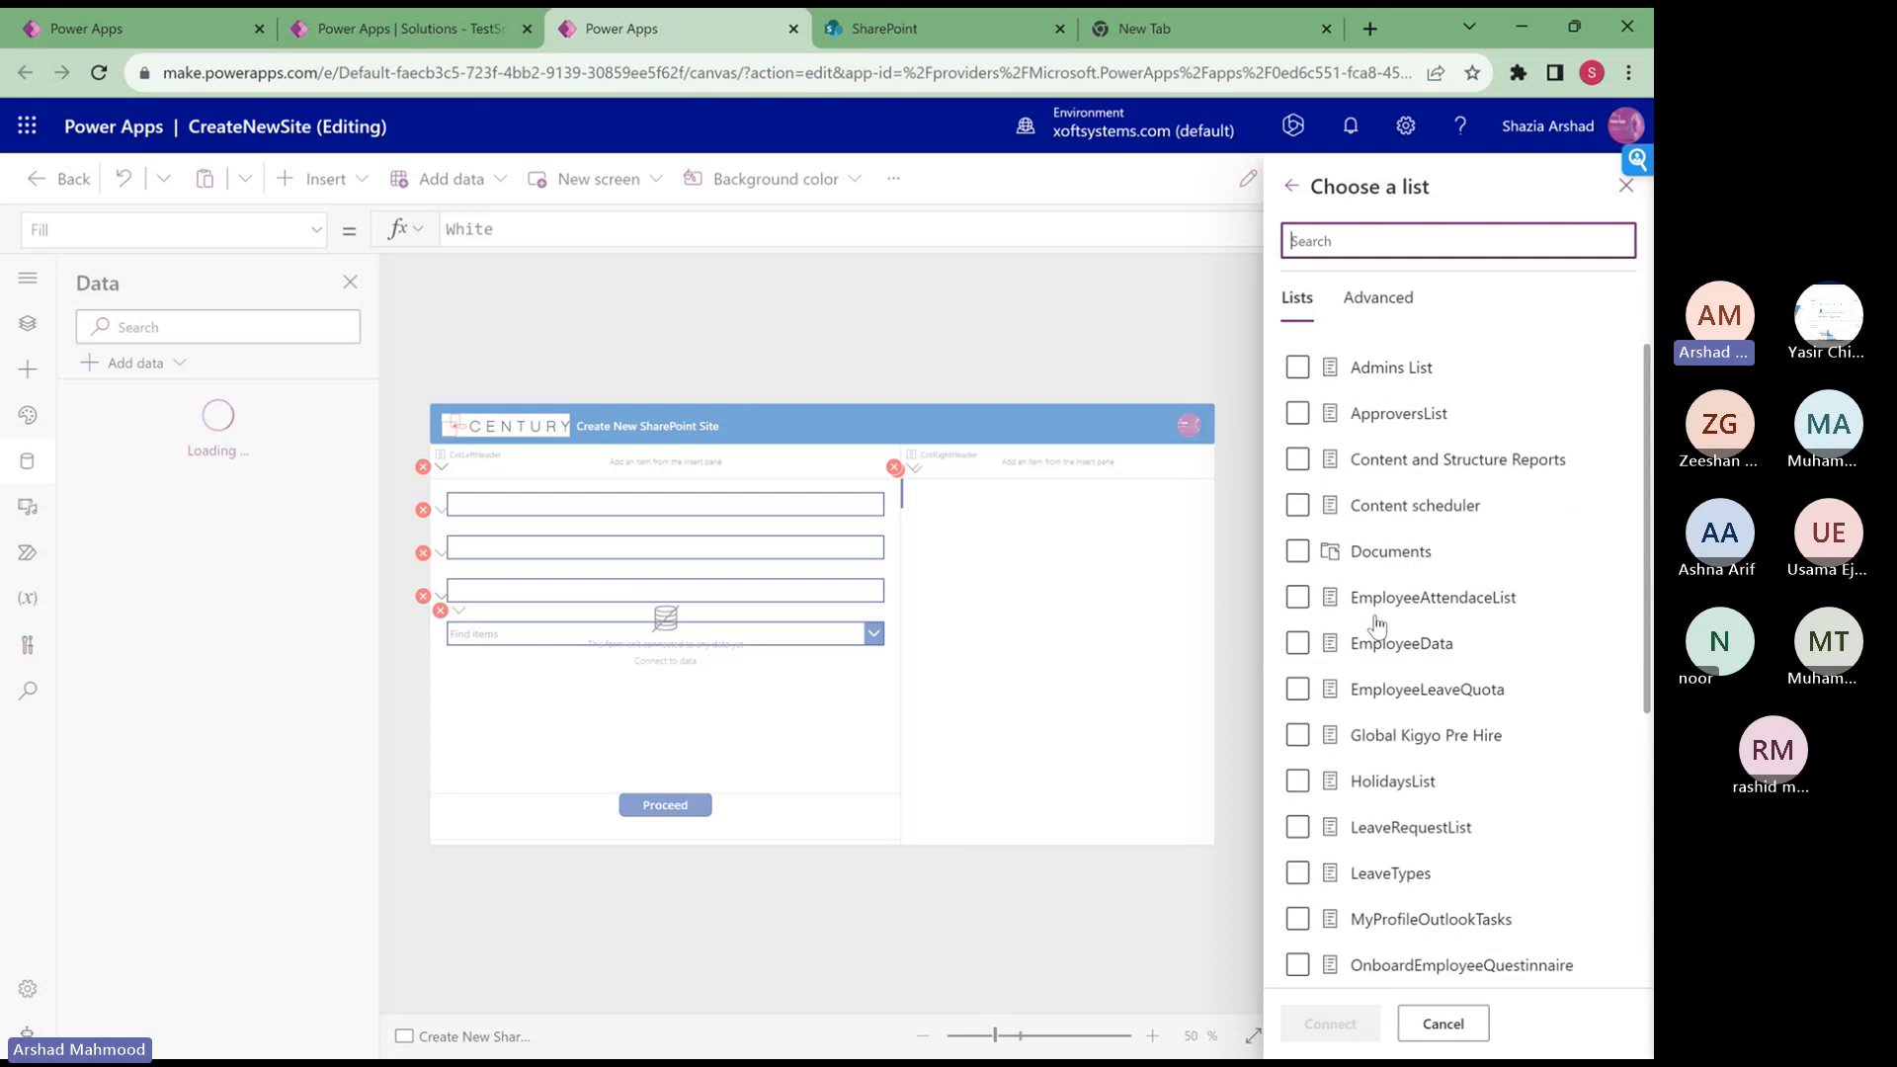
pyautogui.click(1291, 188)
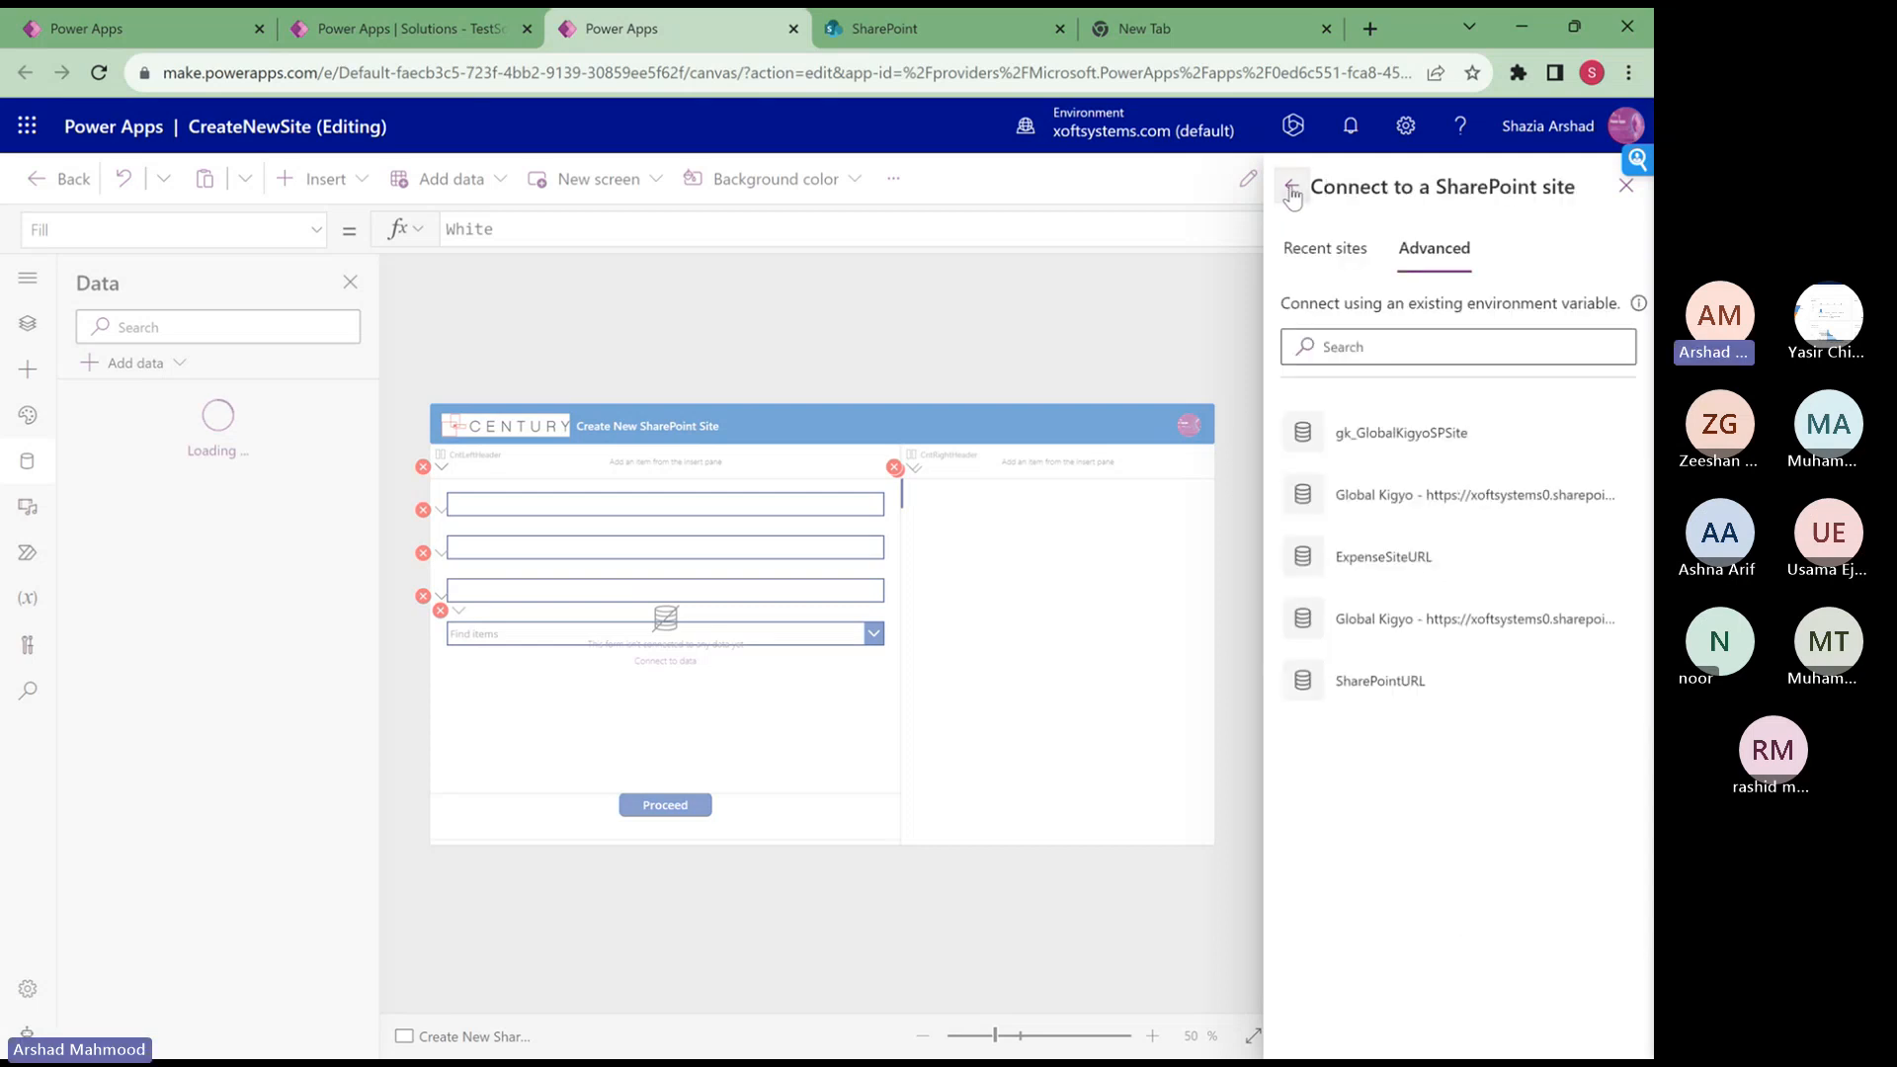
# - In TestSolution, set the current site value of varCreateNewSiteSharePointLink to the Century site and save the variable
pyautogui.click(417, 26)
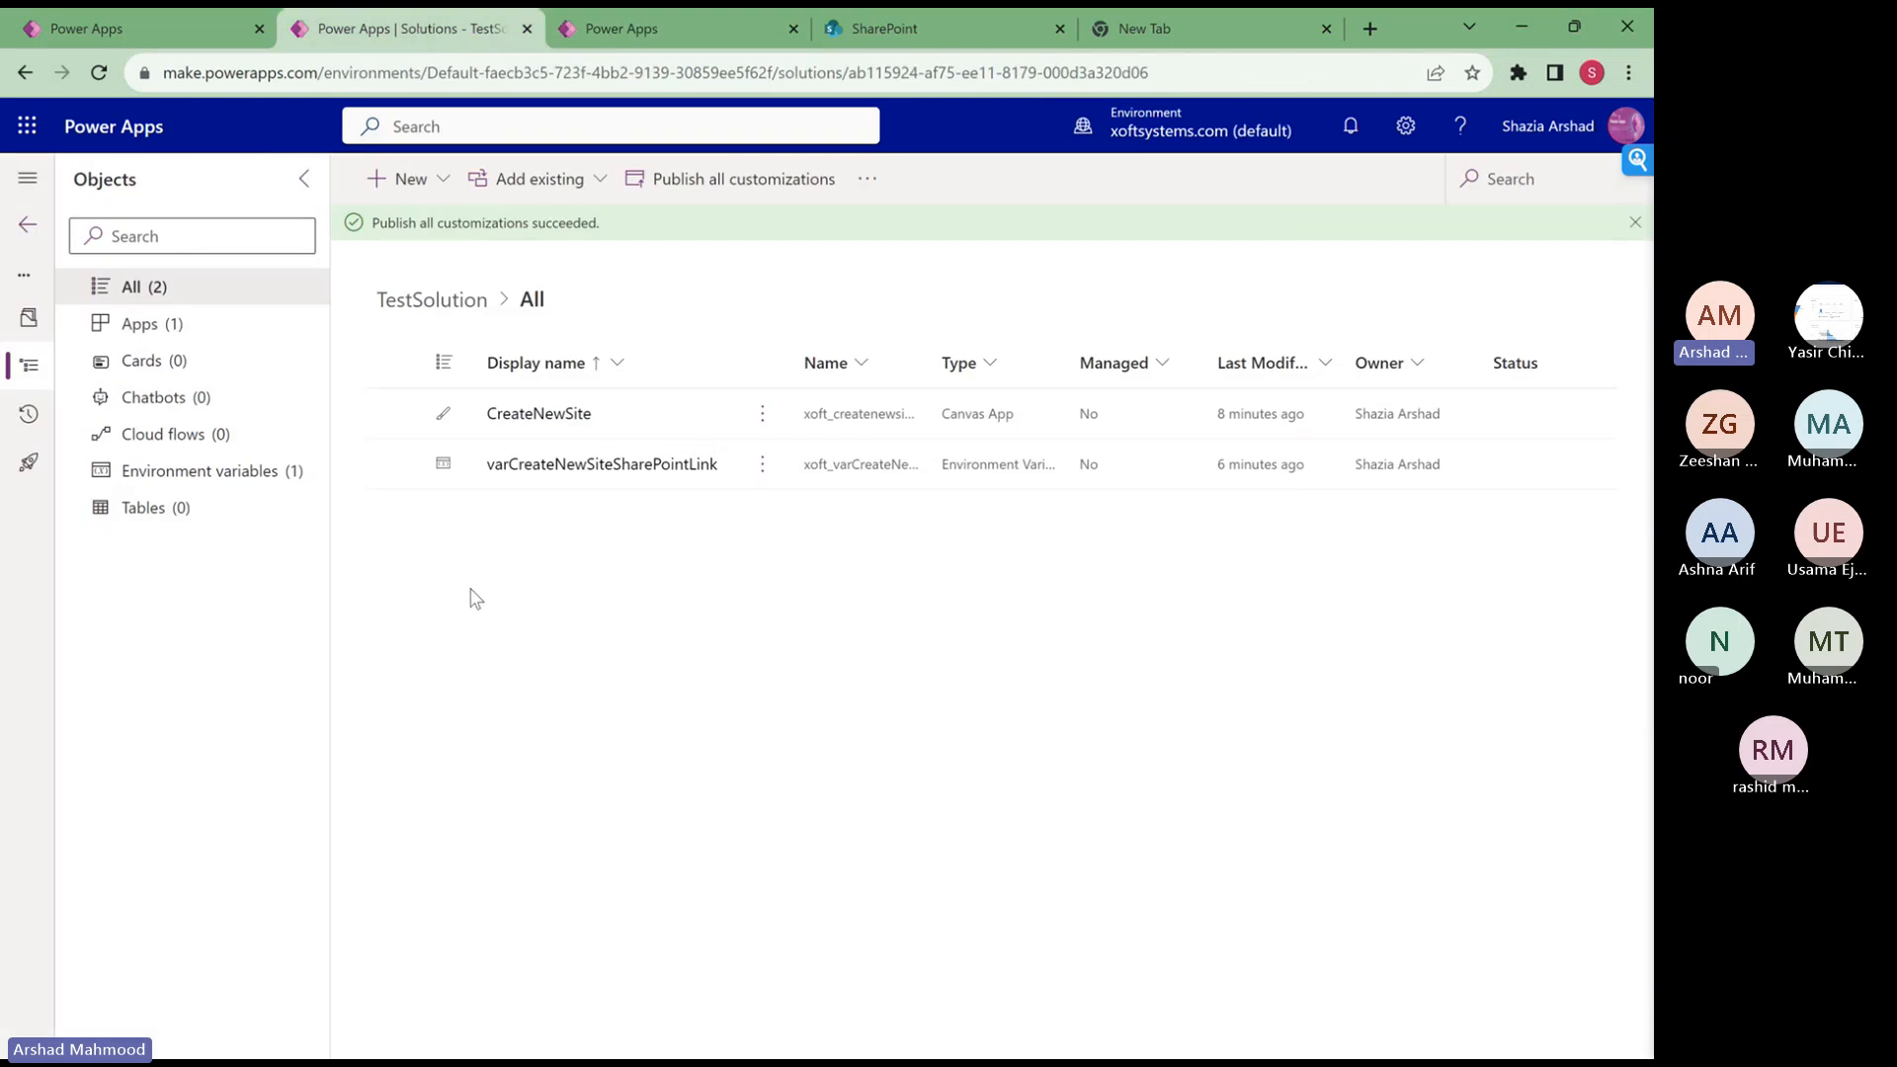
pyautogui.click(599, 464)
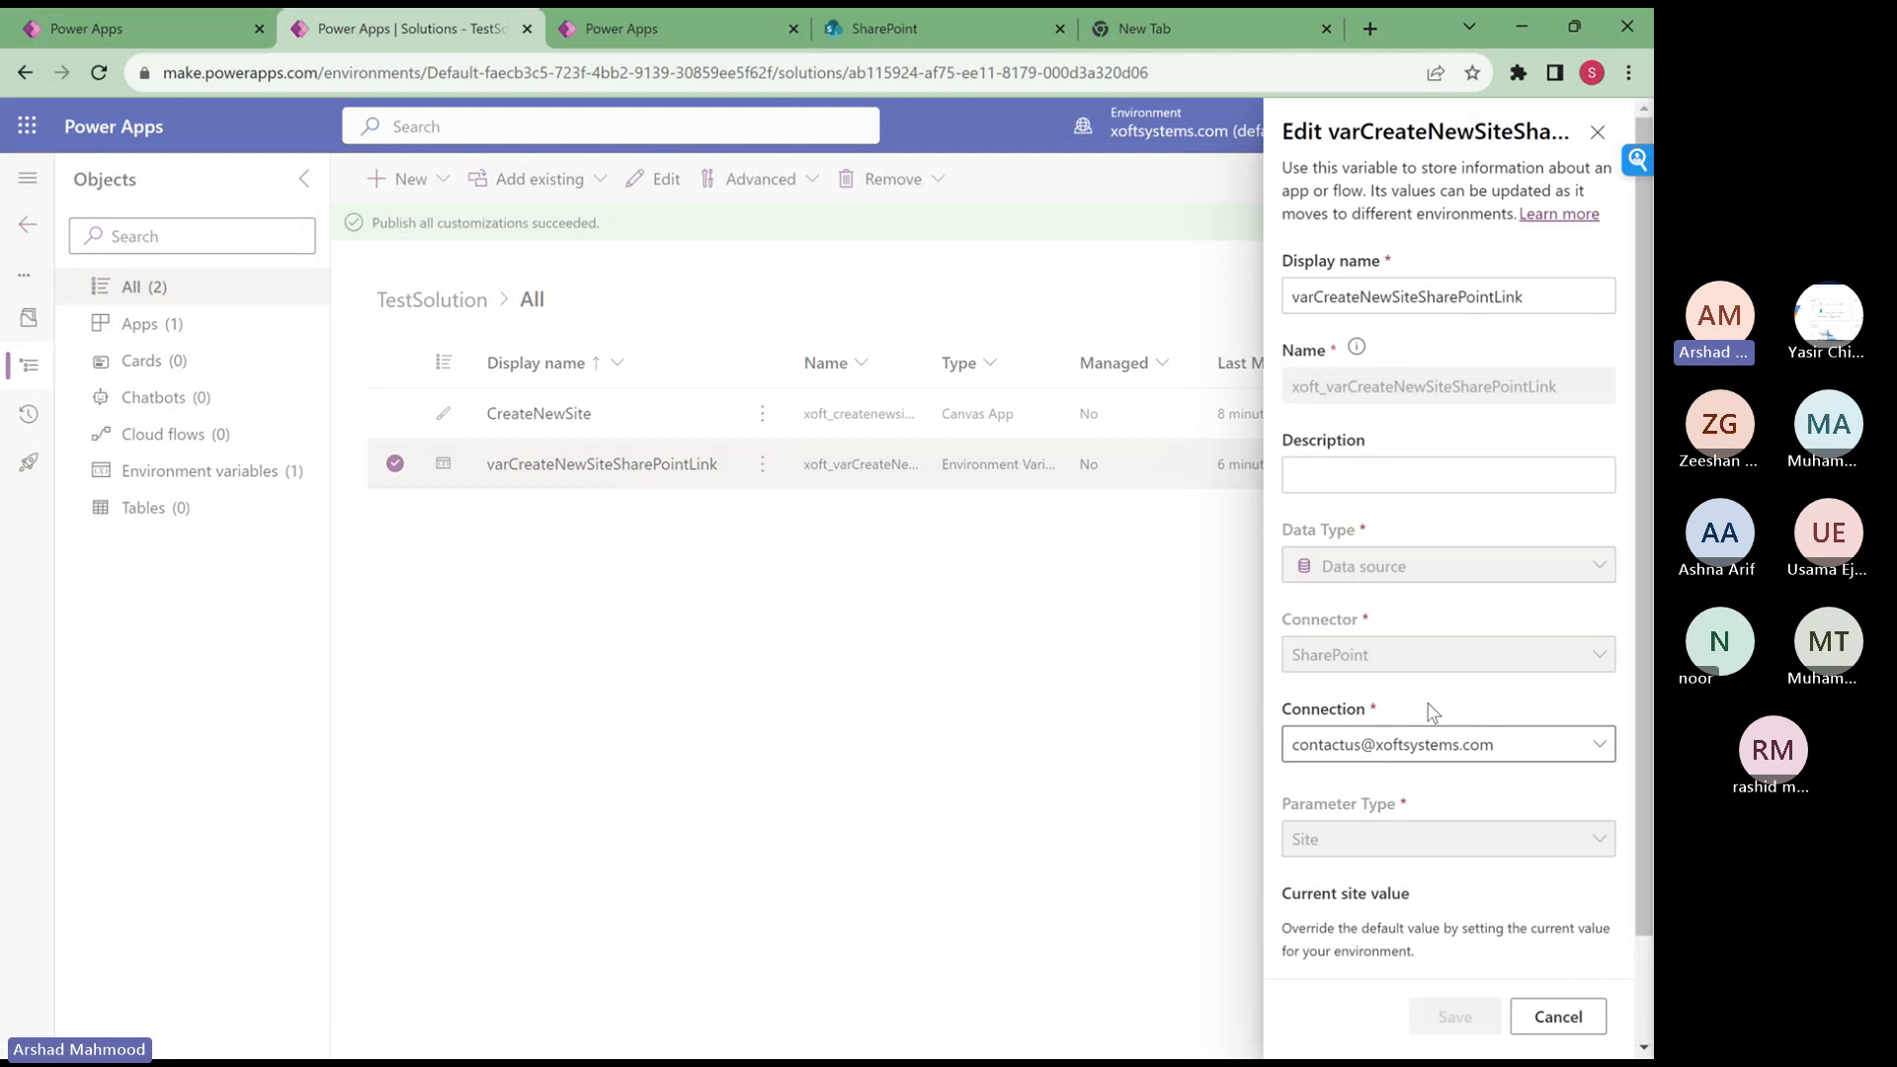
pyautogui.scroll(-2, 1433, 711)
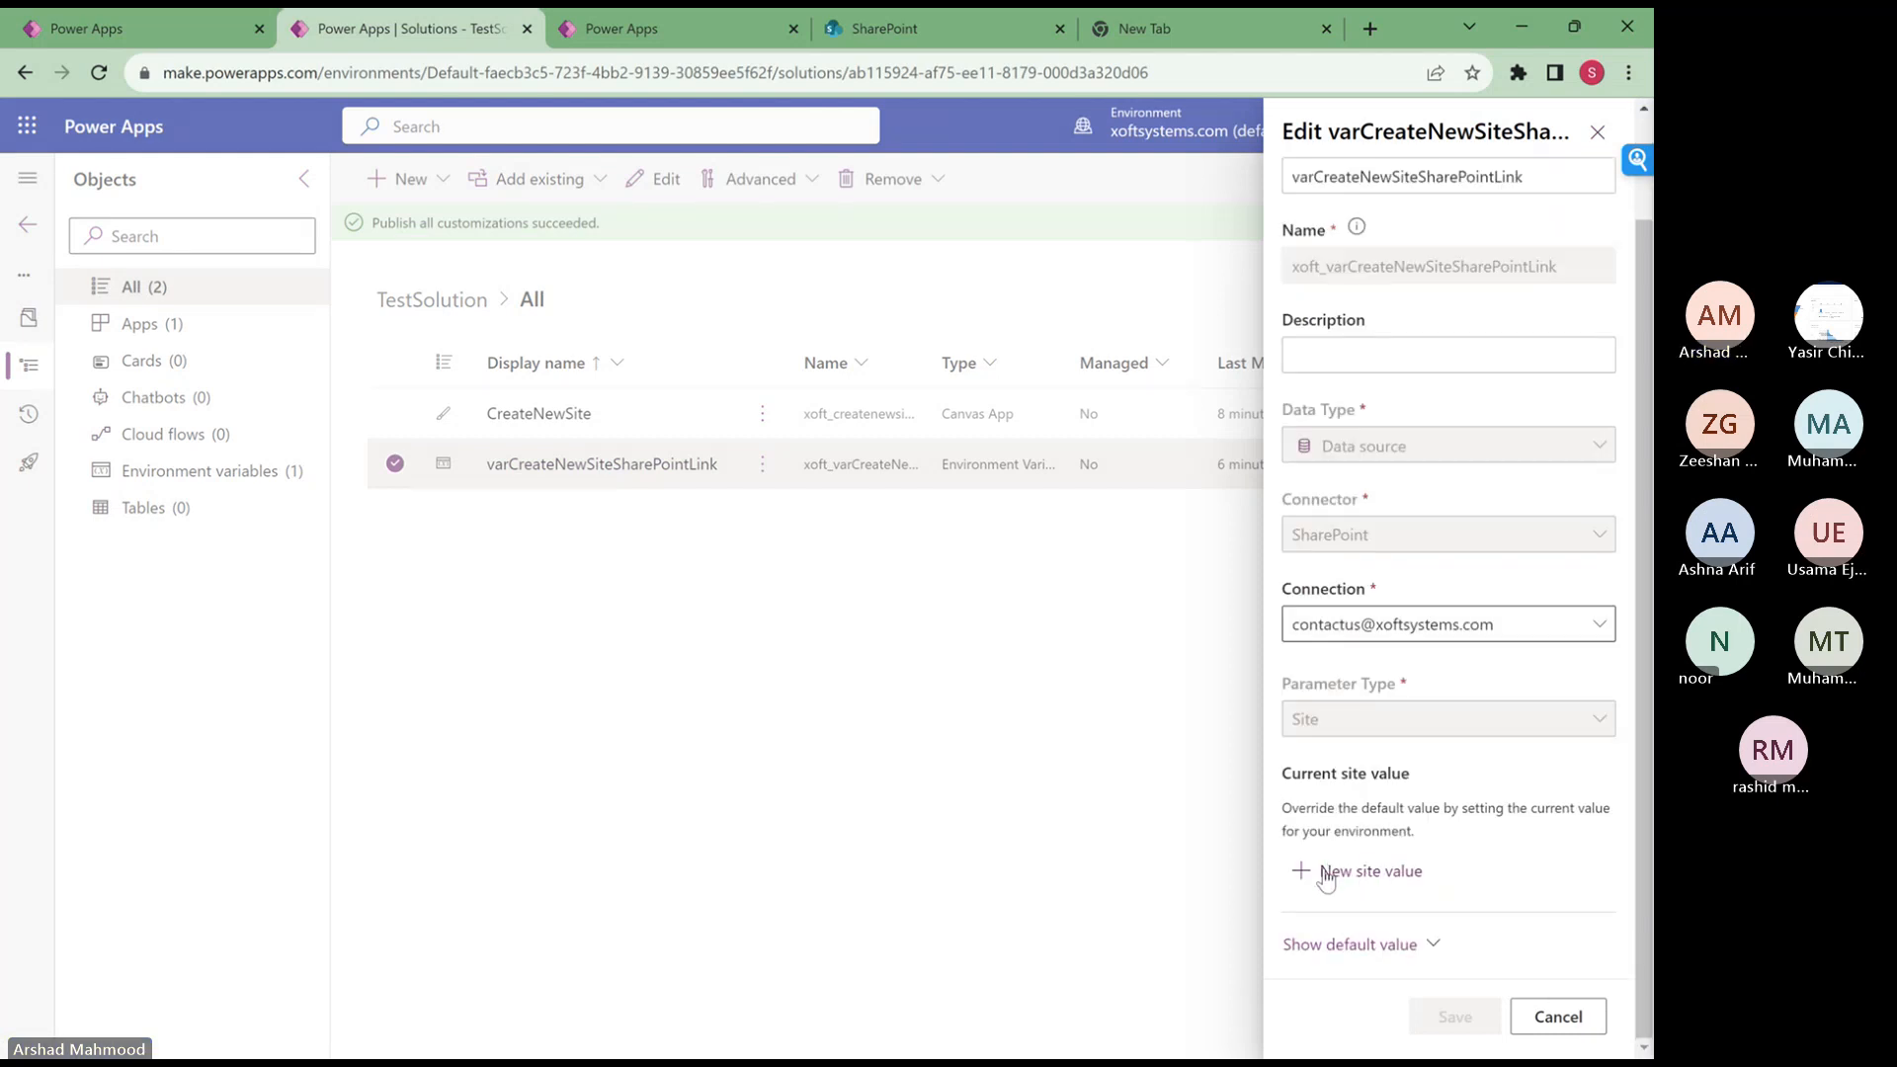
pyautogui.click(1329, 874)
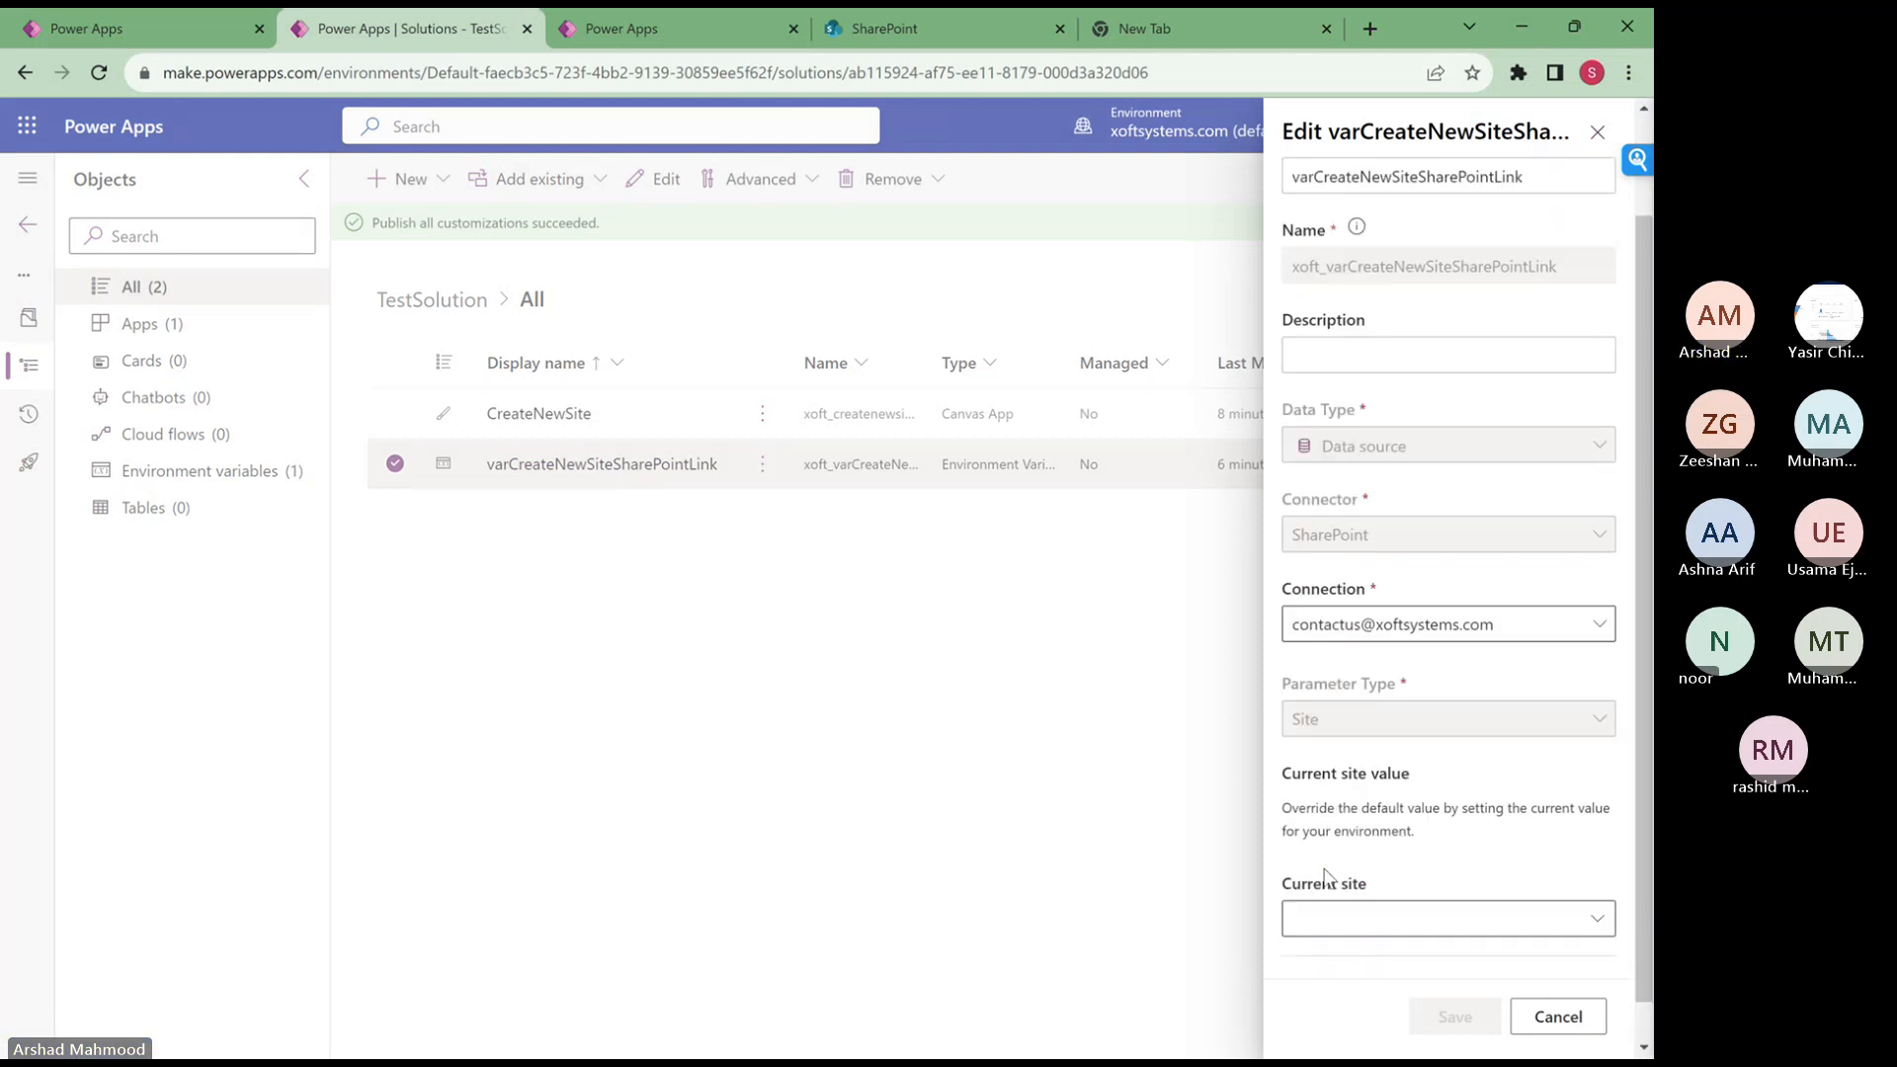
pyautogui.click(1598, 919)
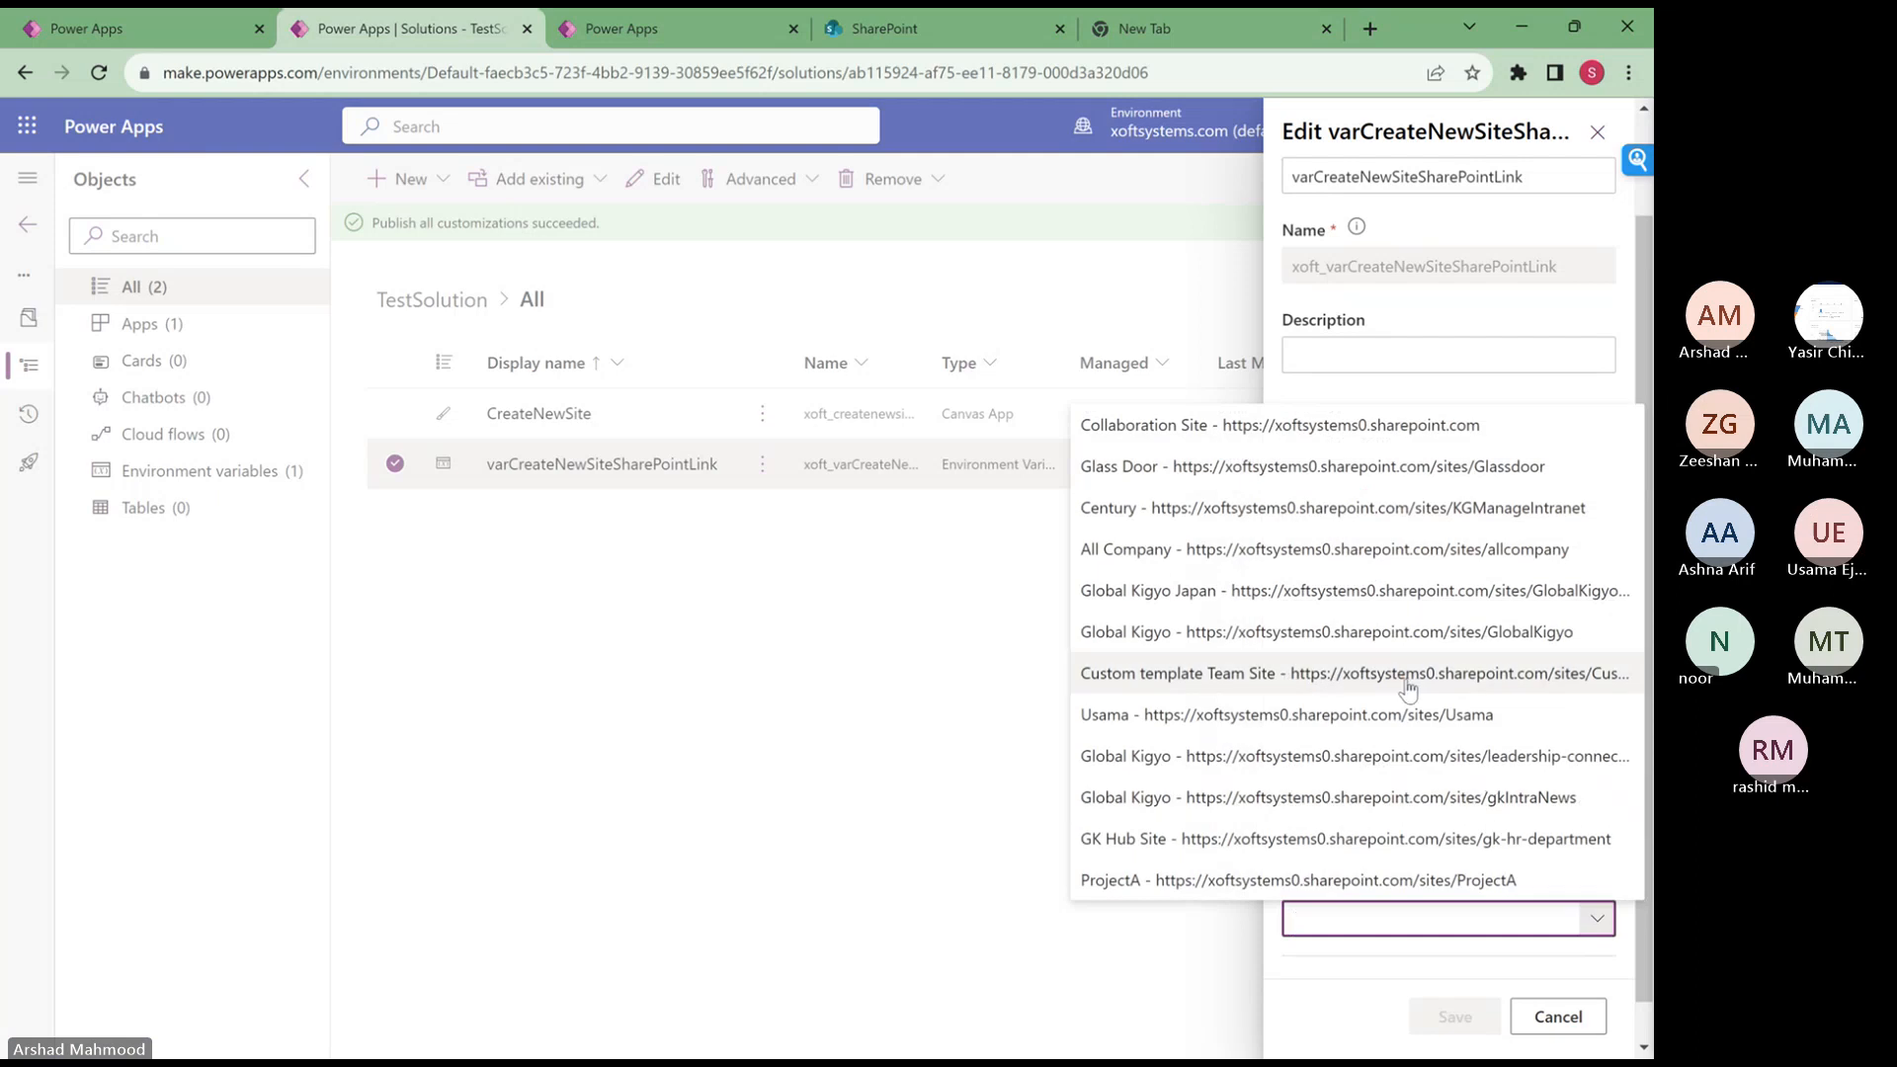
pyautogui.click(1368, 509)
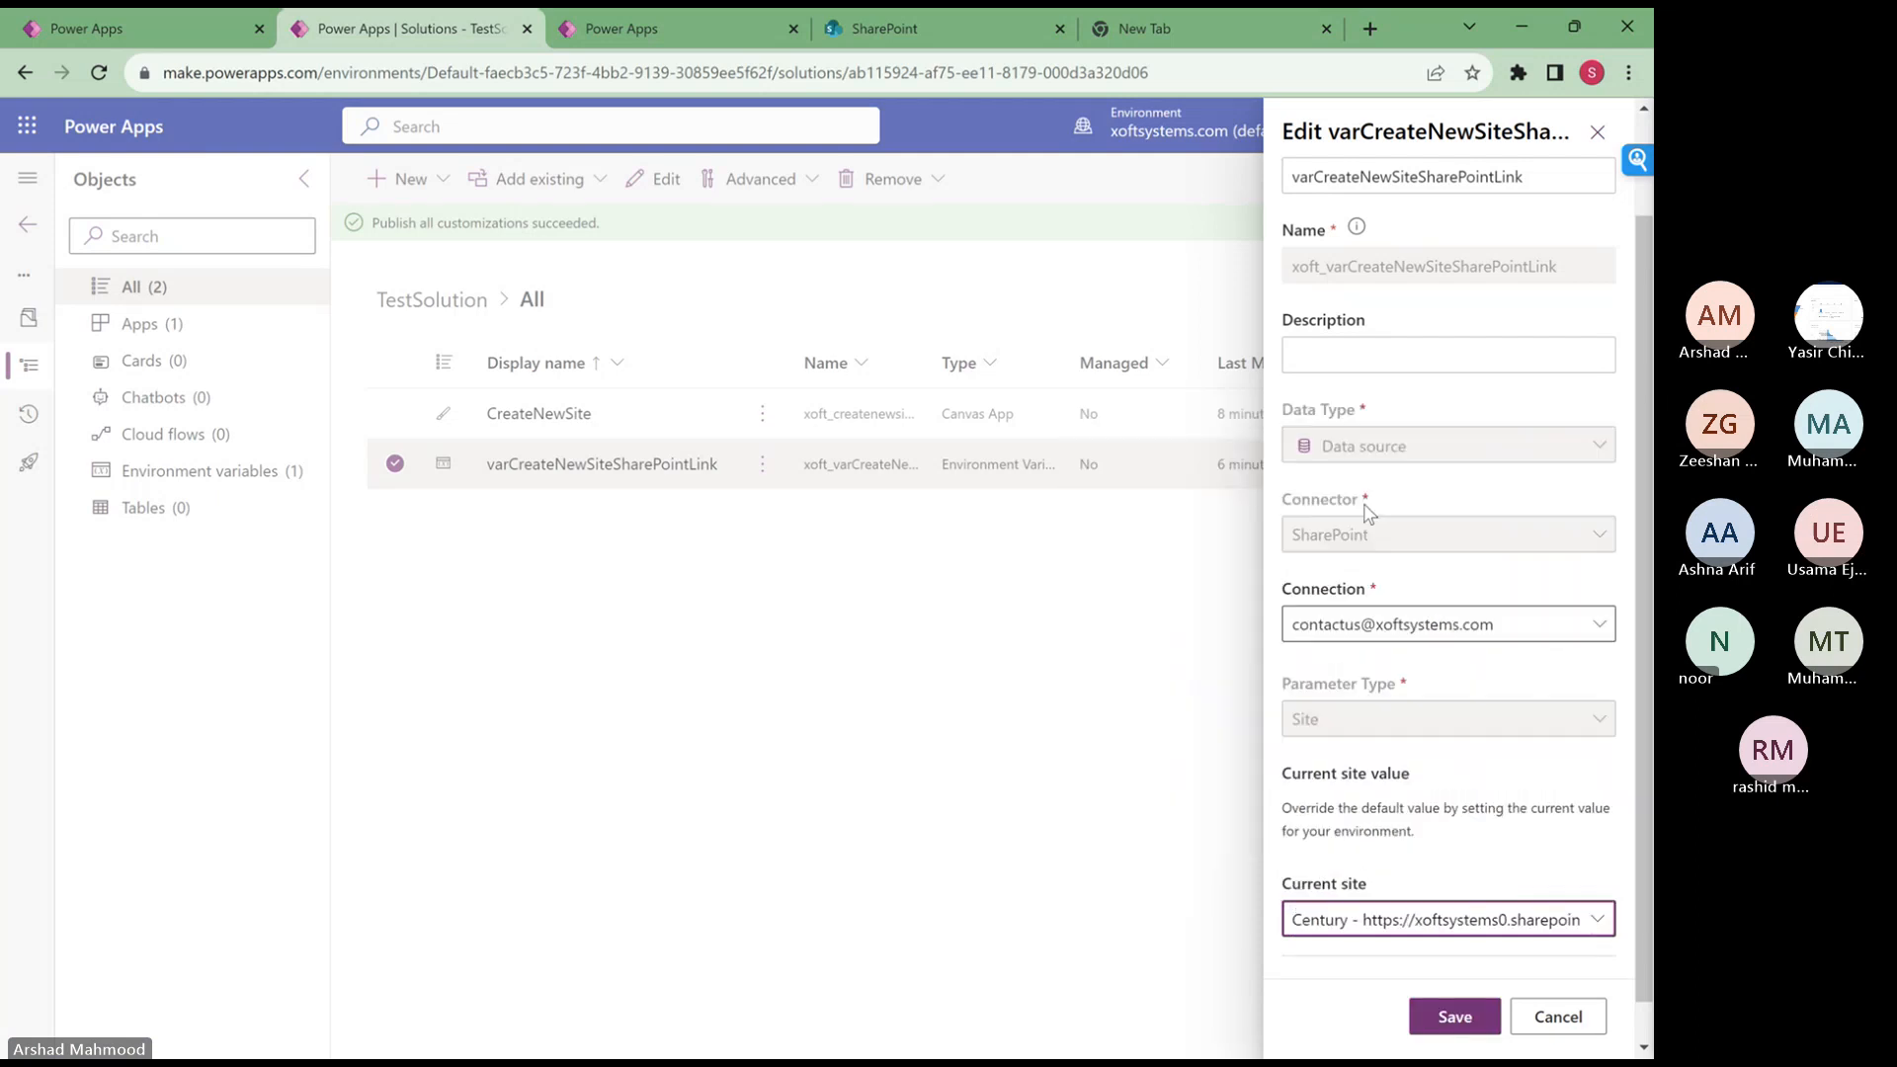
pyautogui.click(1444, 1019)
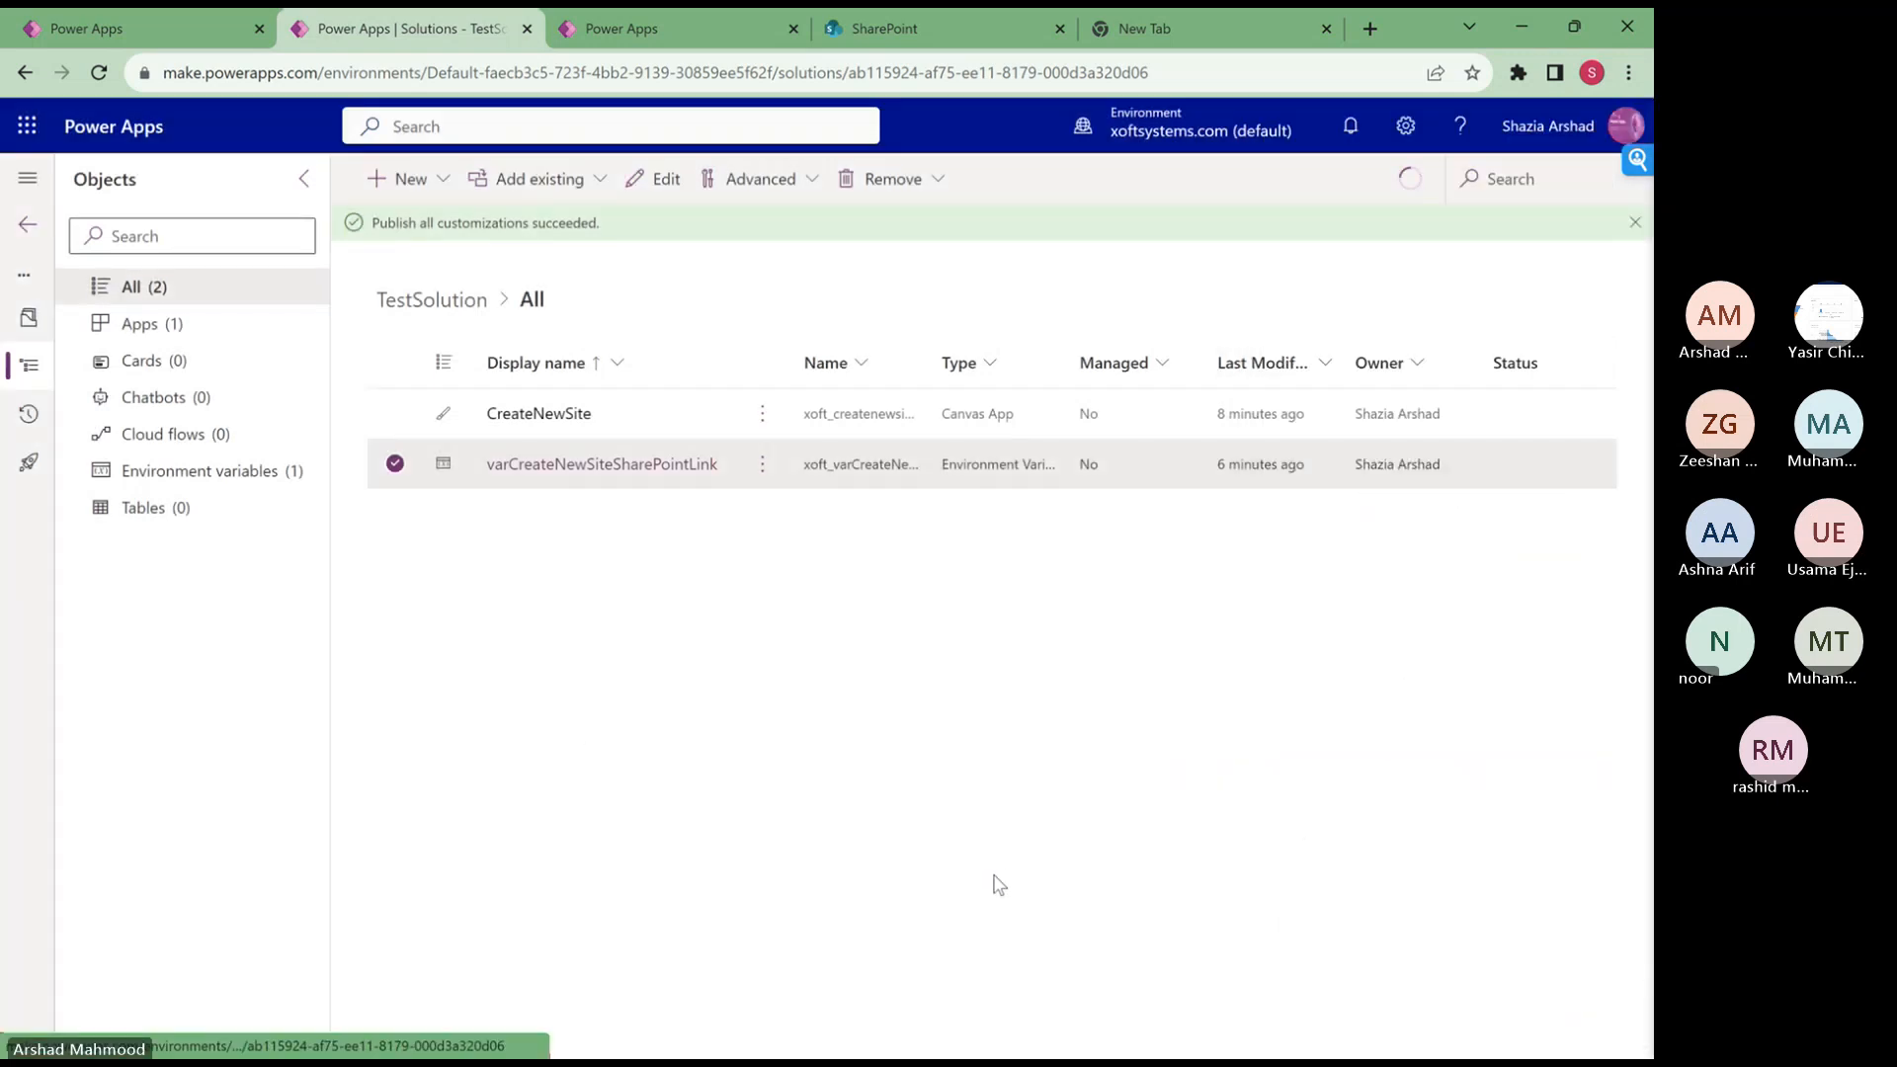
# - Restart the app's SharePoint data source with the first existing connection and connect to the site through varCreateNewSiteSharePointLink
pyautogui.click(613, 34)
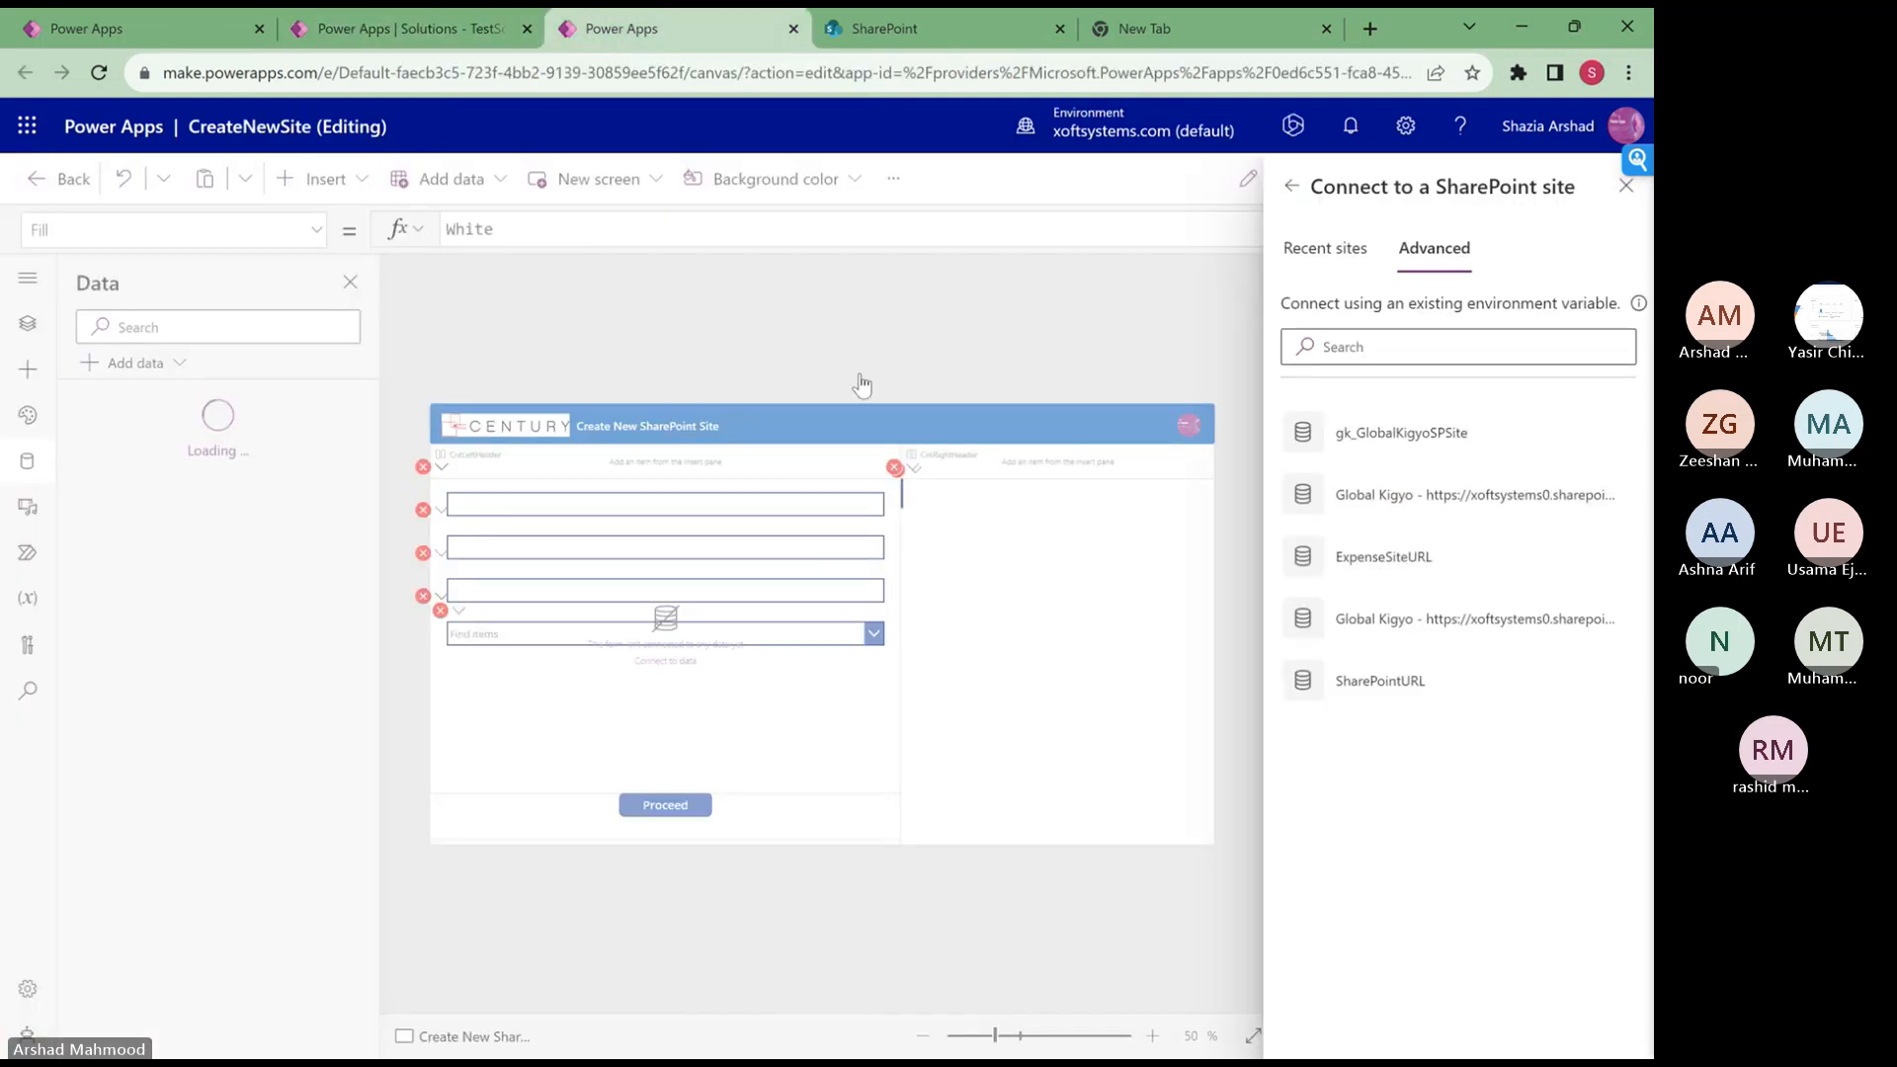
pyautogui.click(1626, 188)
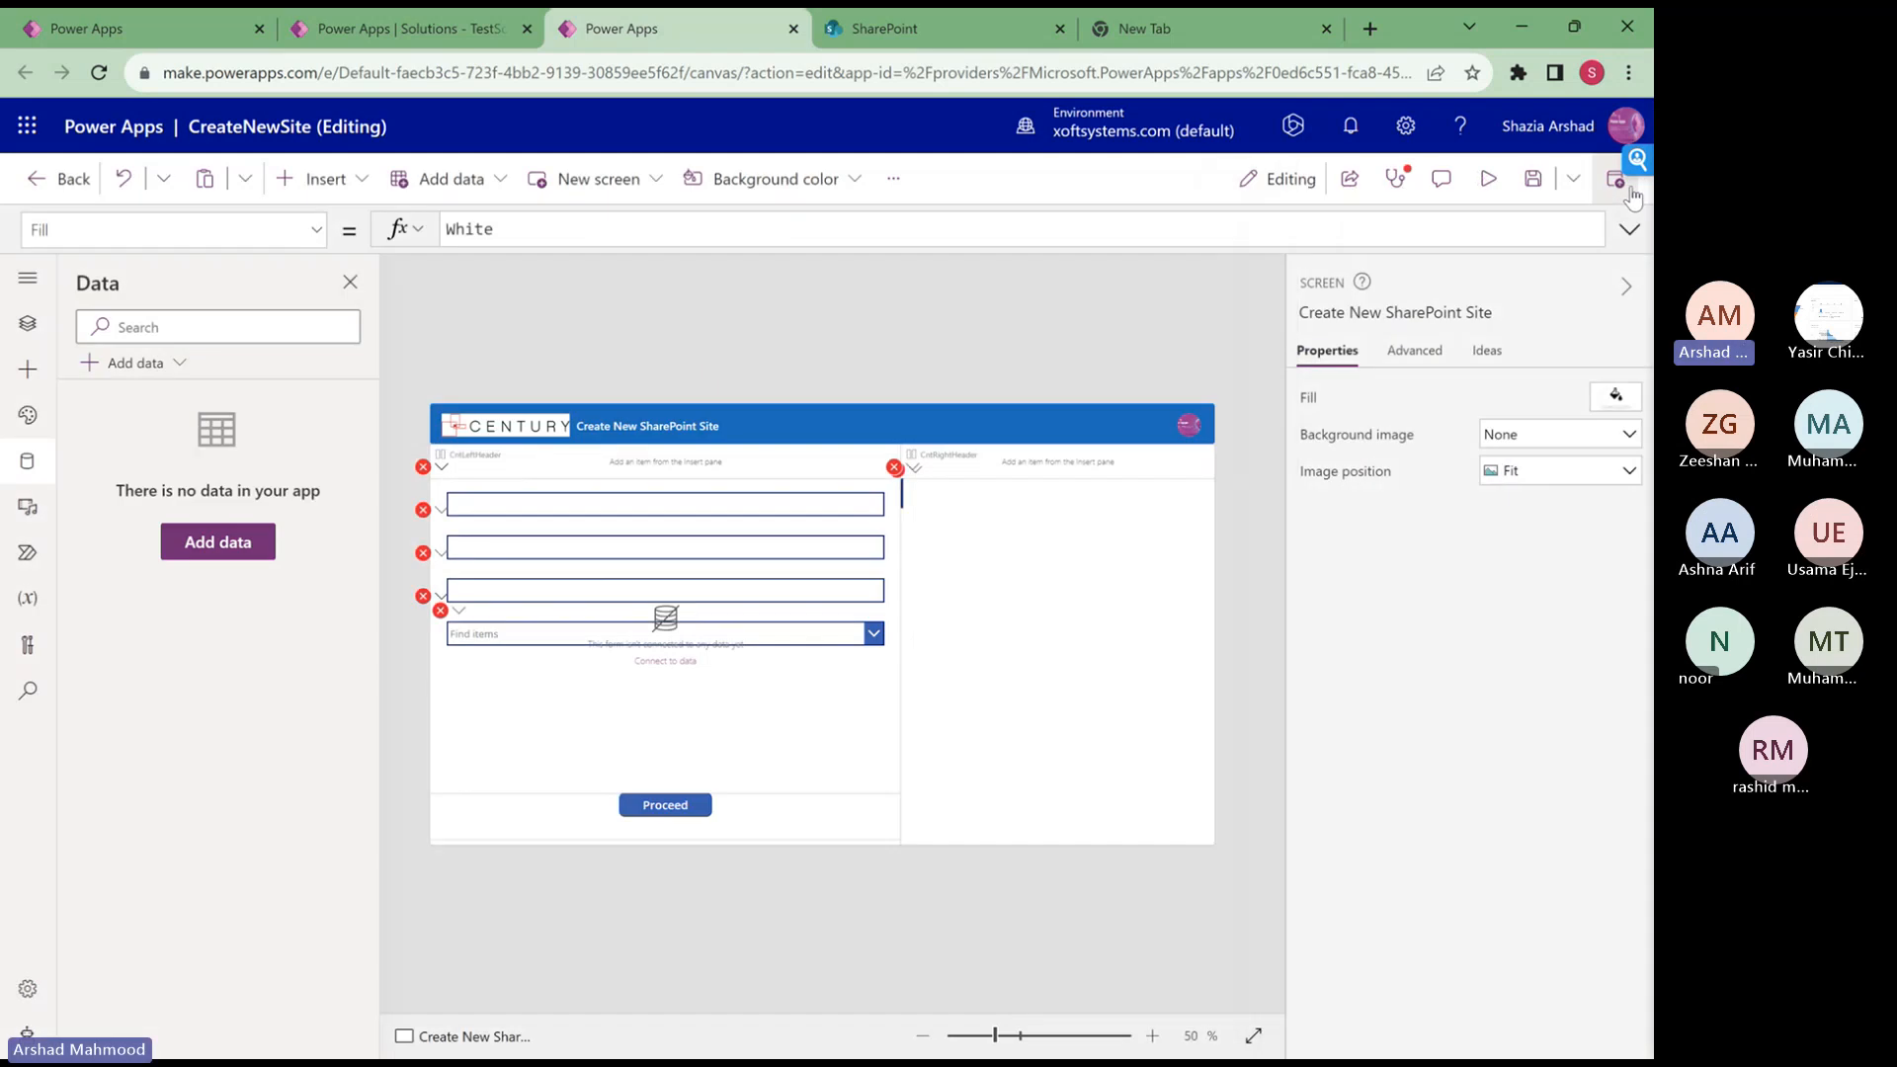
pyautogui.click(203, 552)
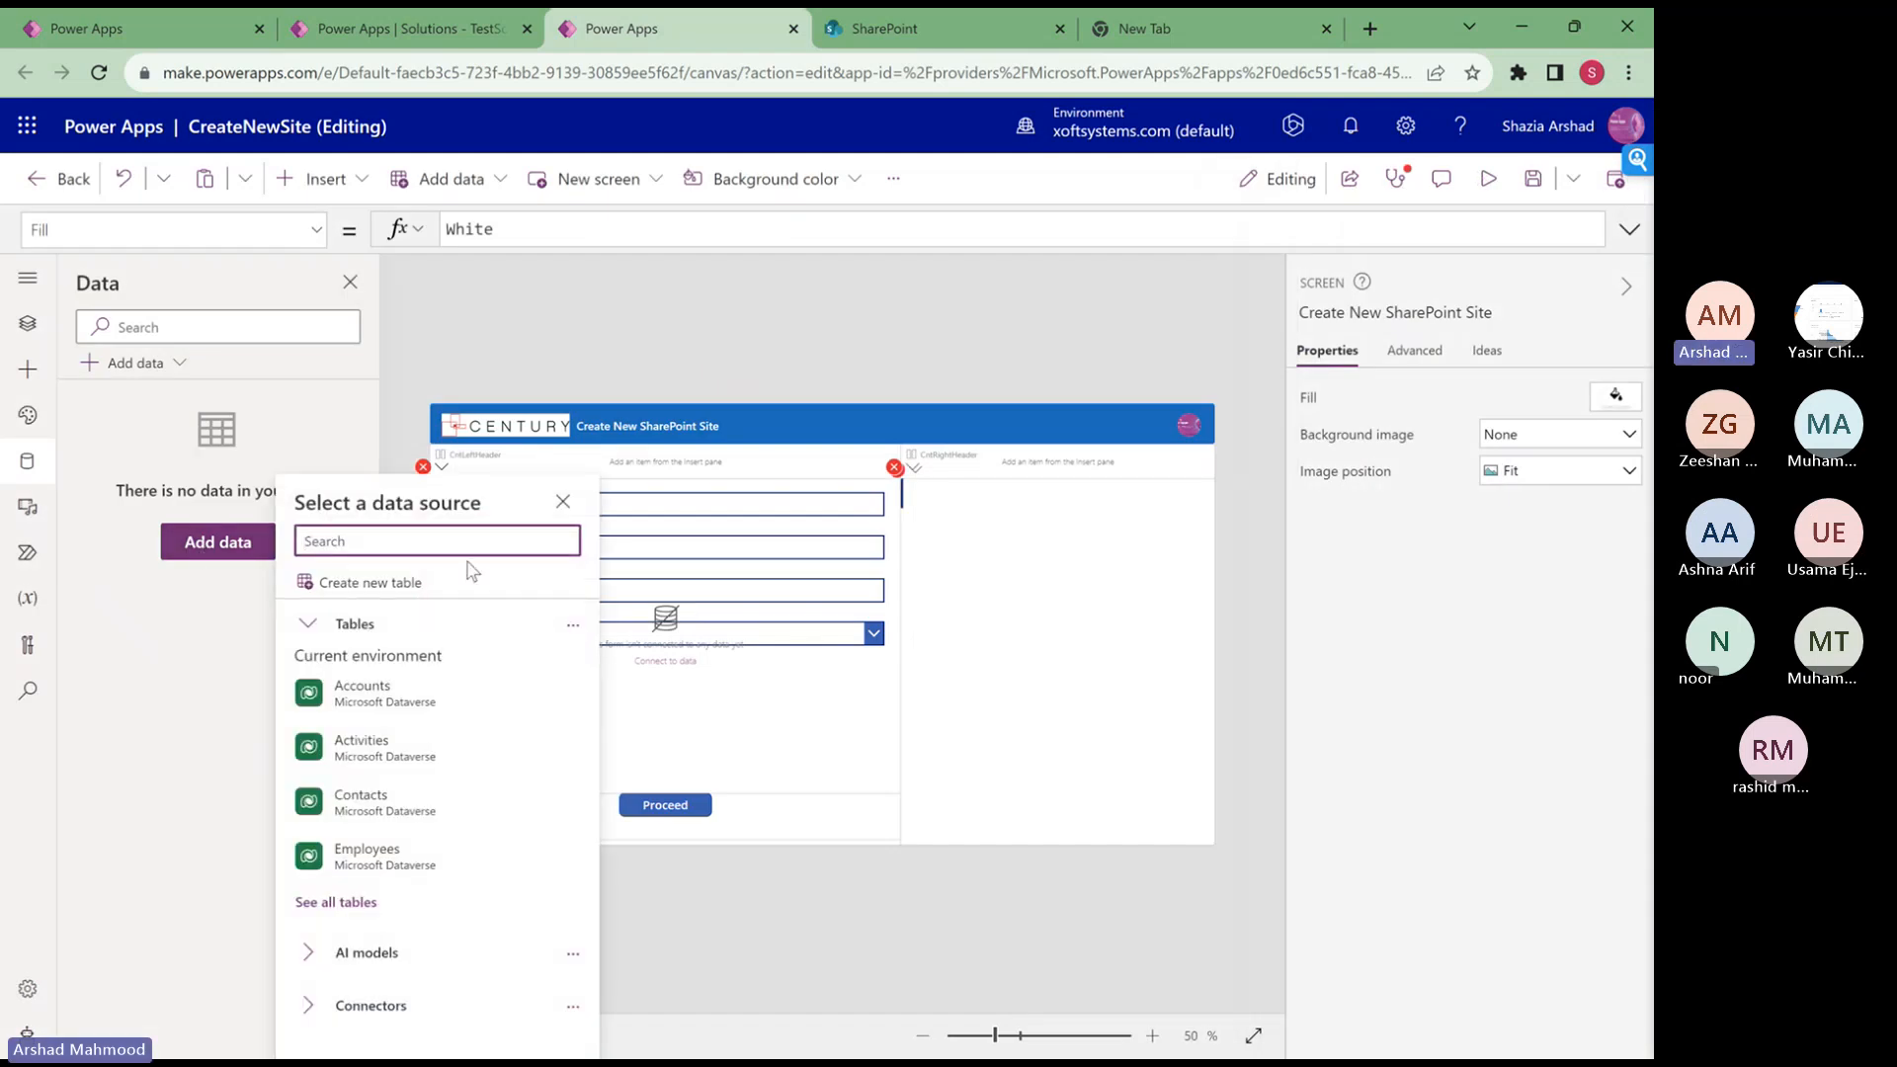
pyautogui.write('sharep')
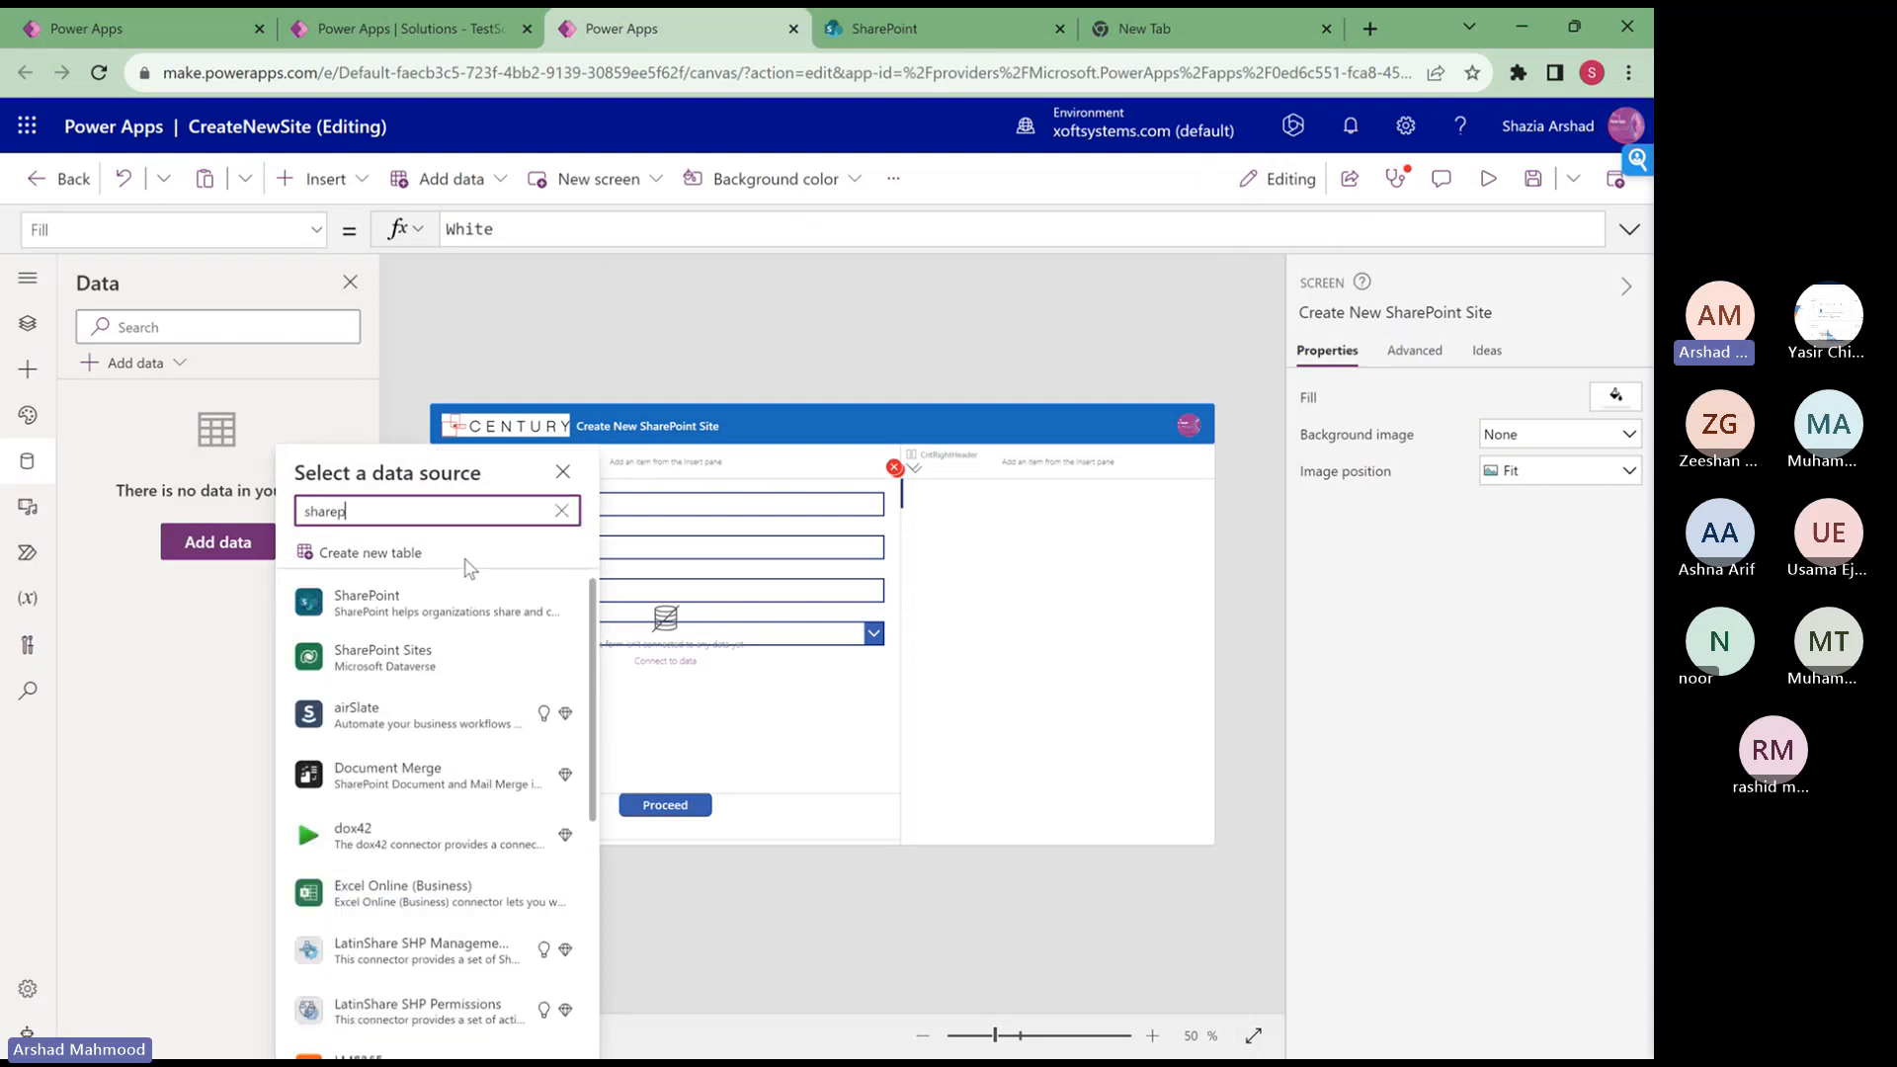
pyautogui.click(464, 603)
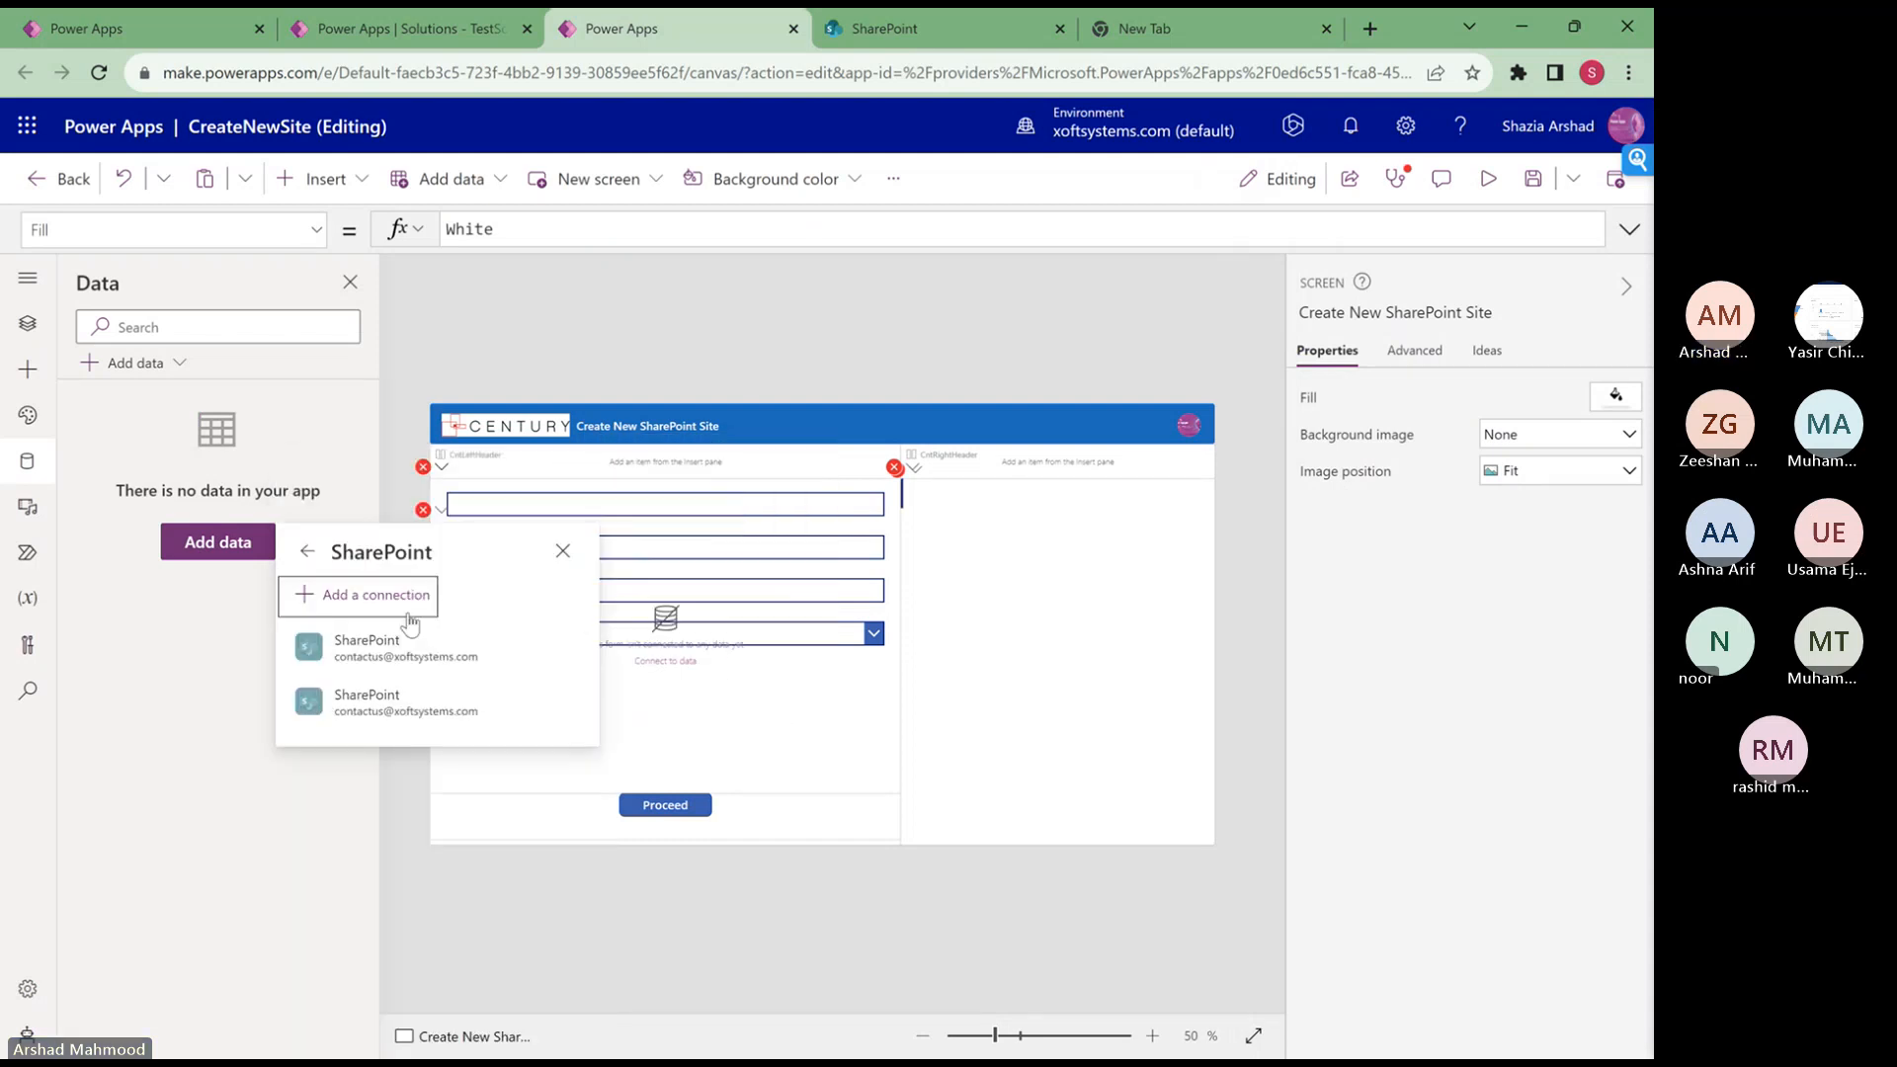
pyautogui.click(468, 659)
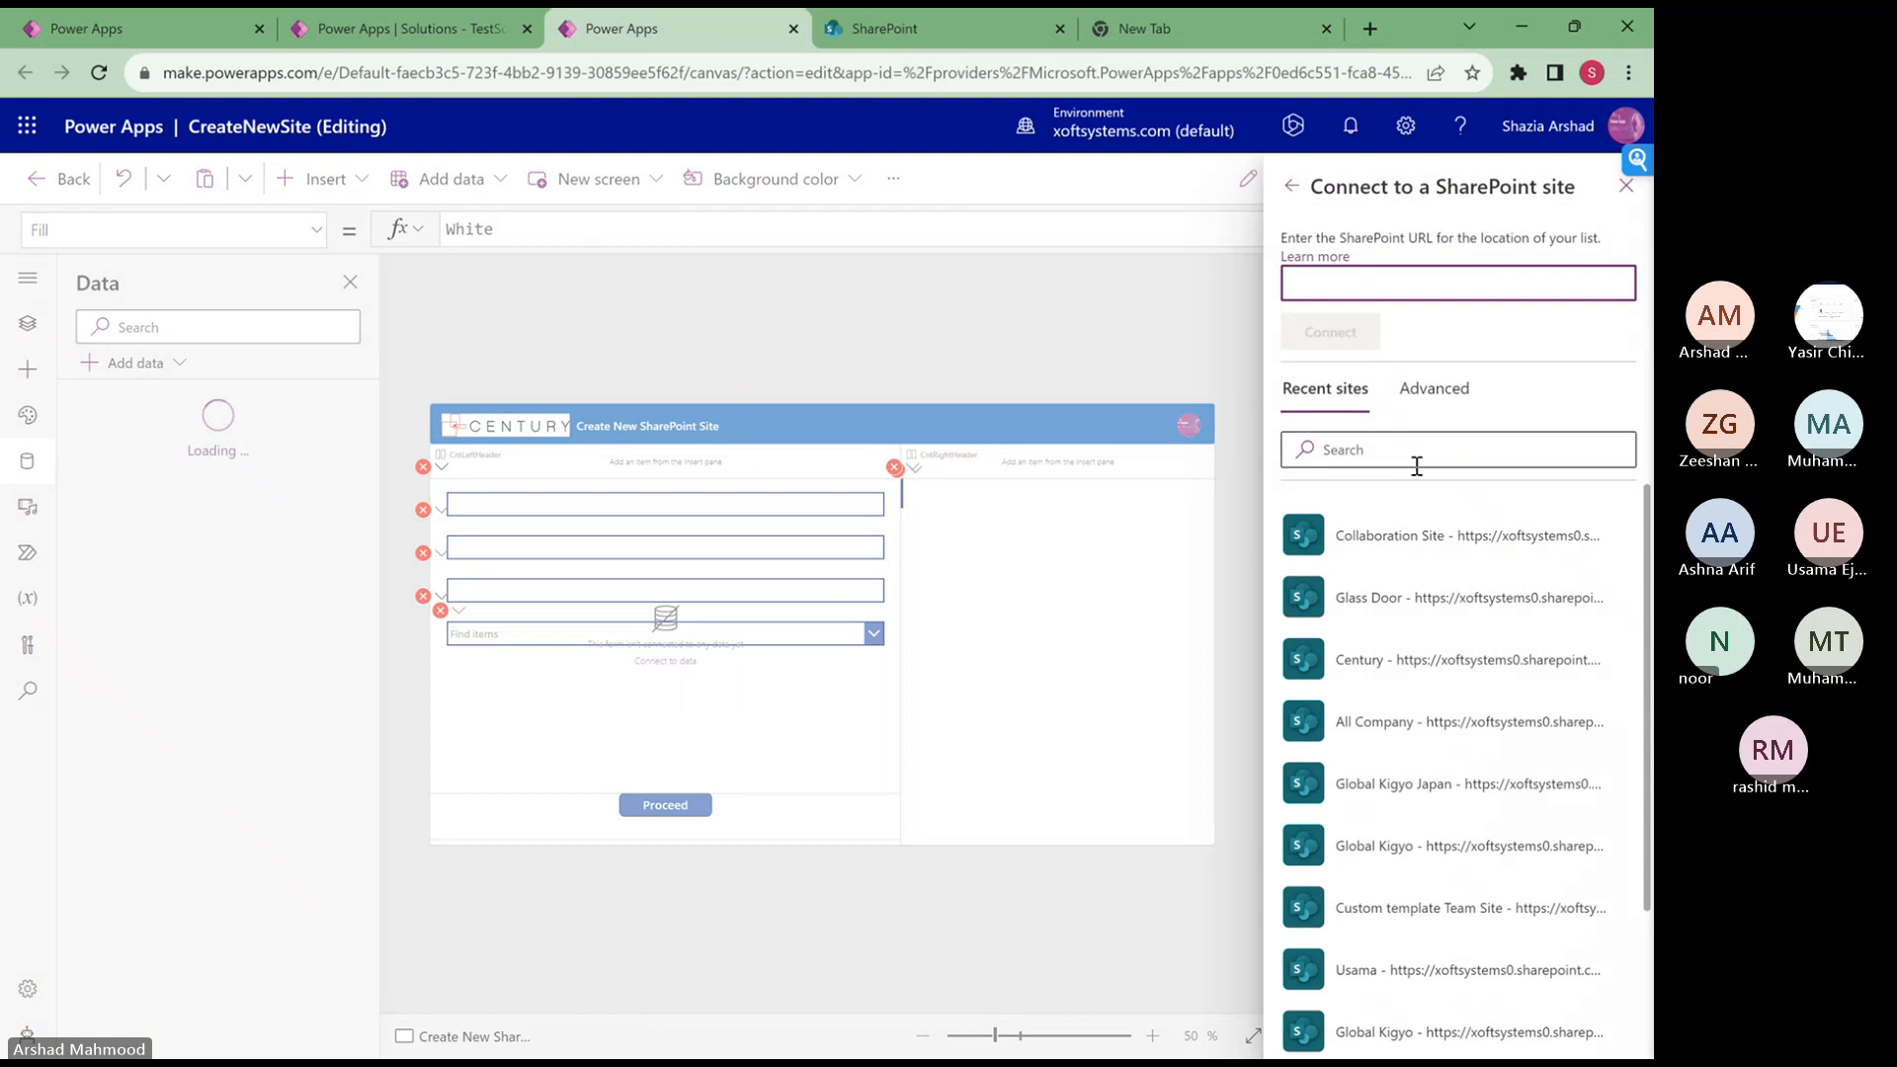
pyautogui.click(1448, 388)
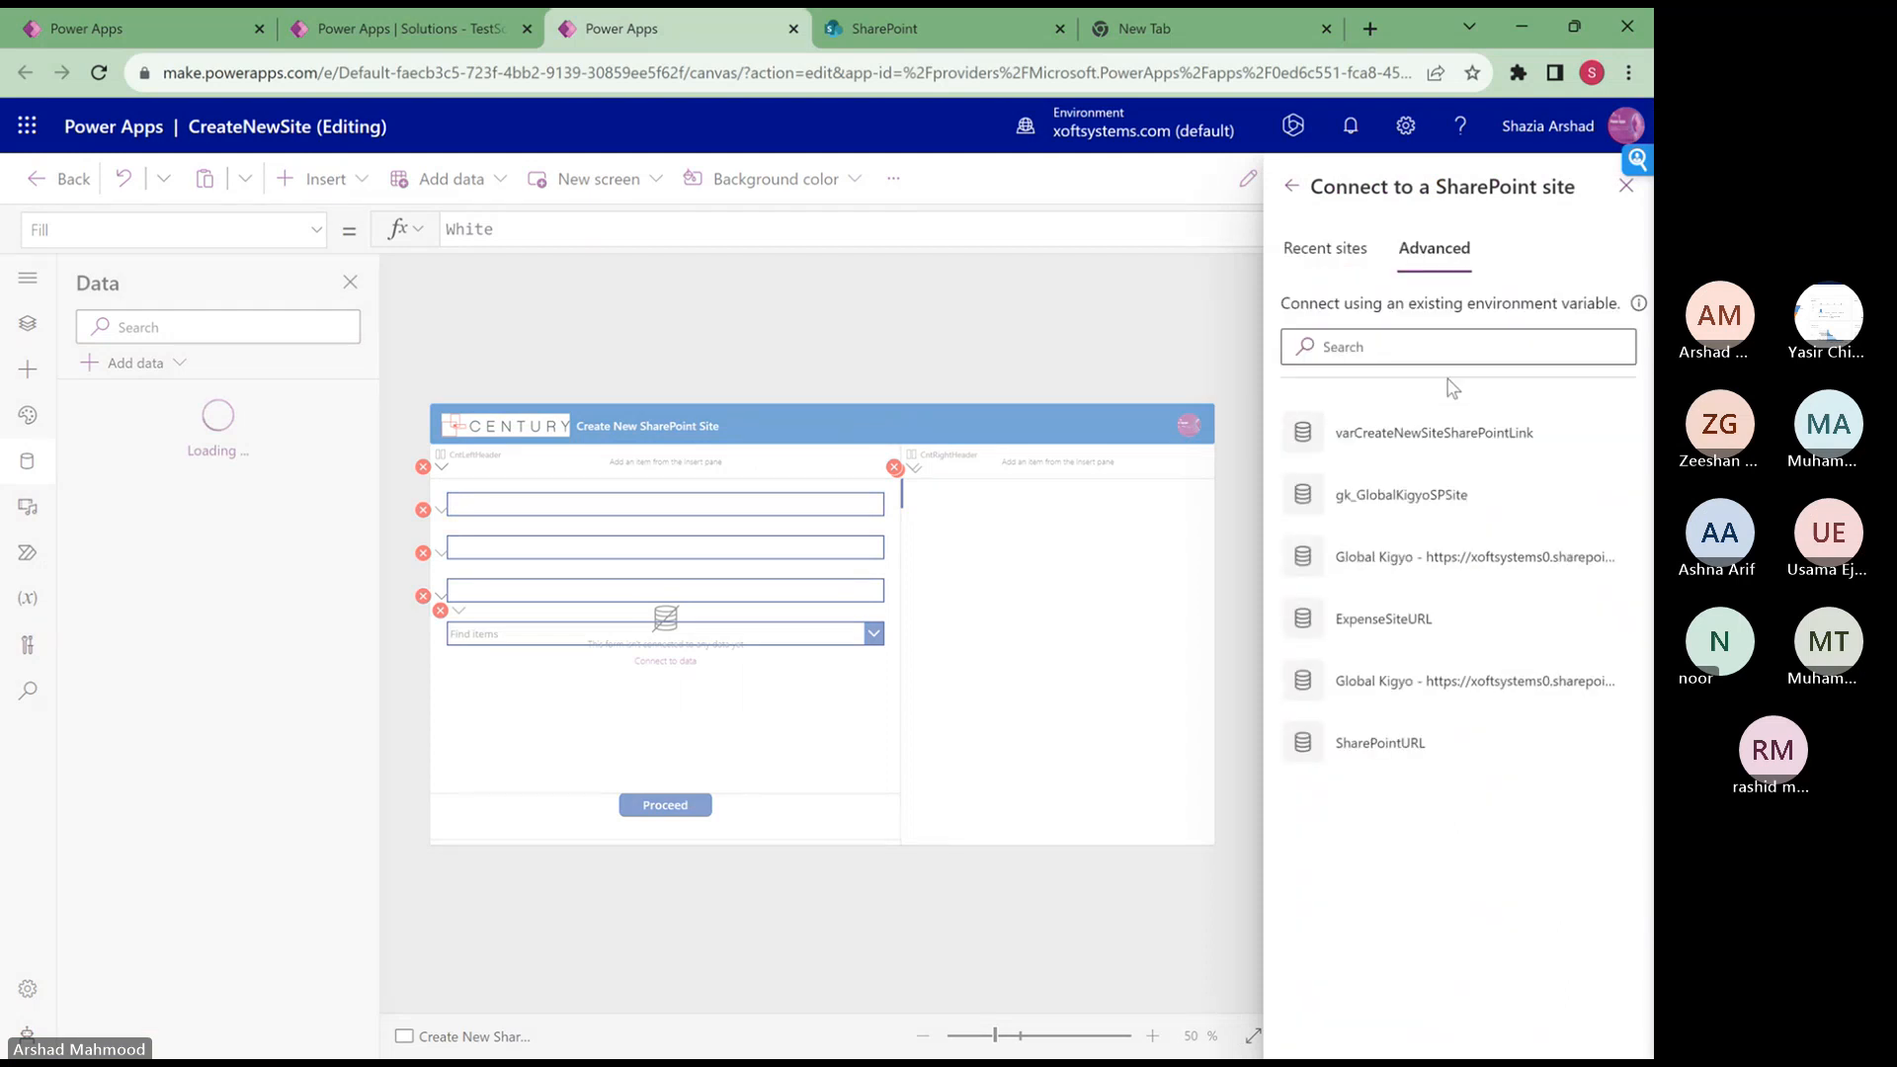
pyautogui.click(1441, 441)
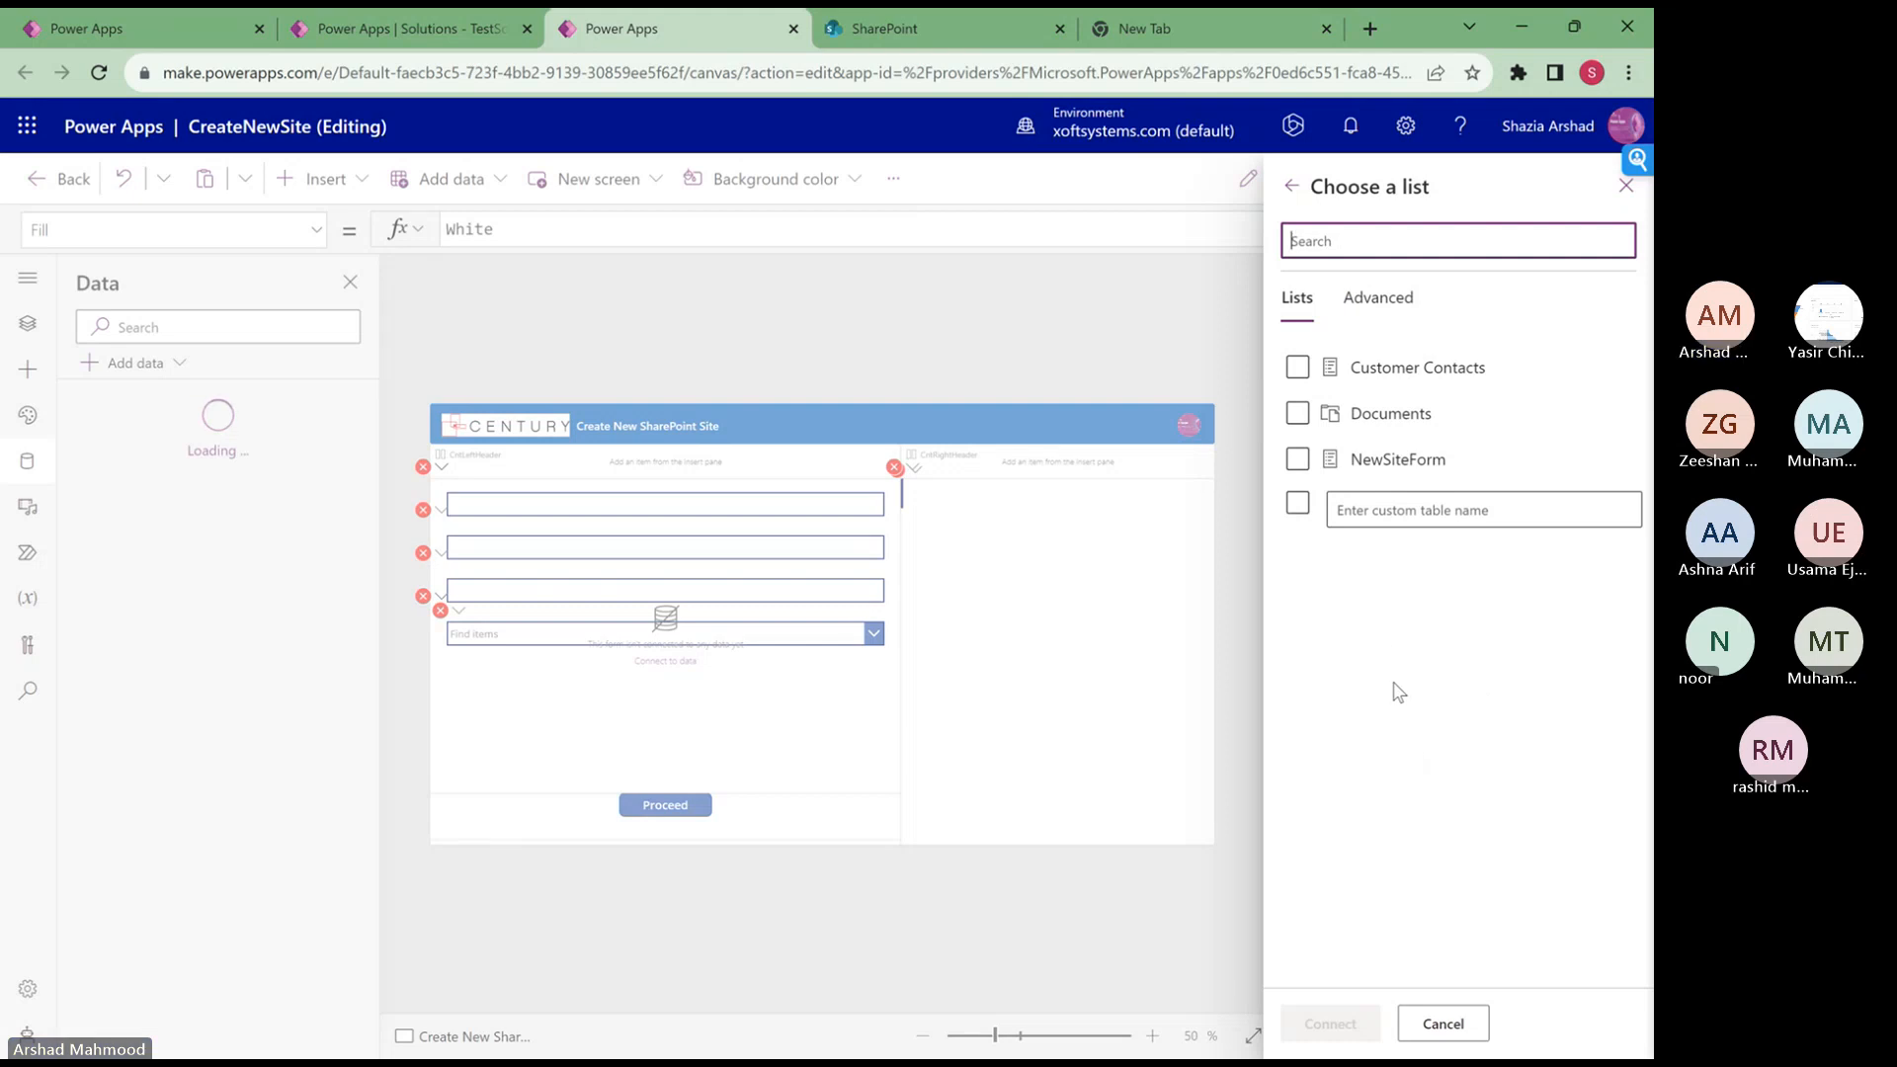
# - Try selecting the NewSiteForm list, clear that selection, and return to the TestSolution page
pyautogui.click(1297, 461)
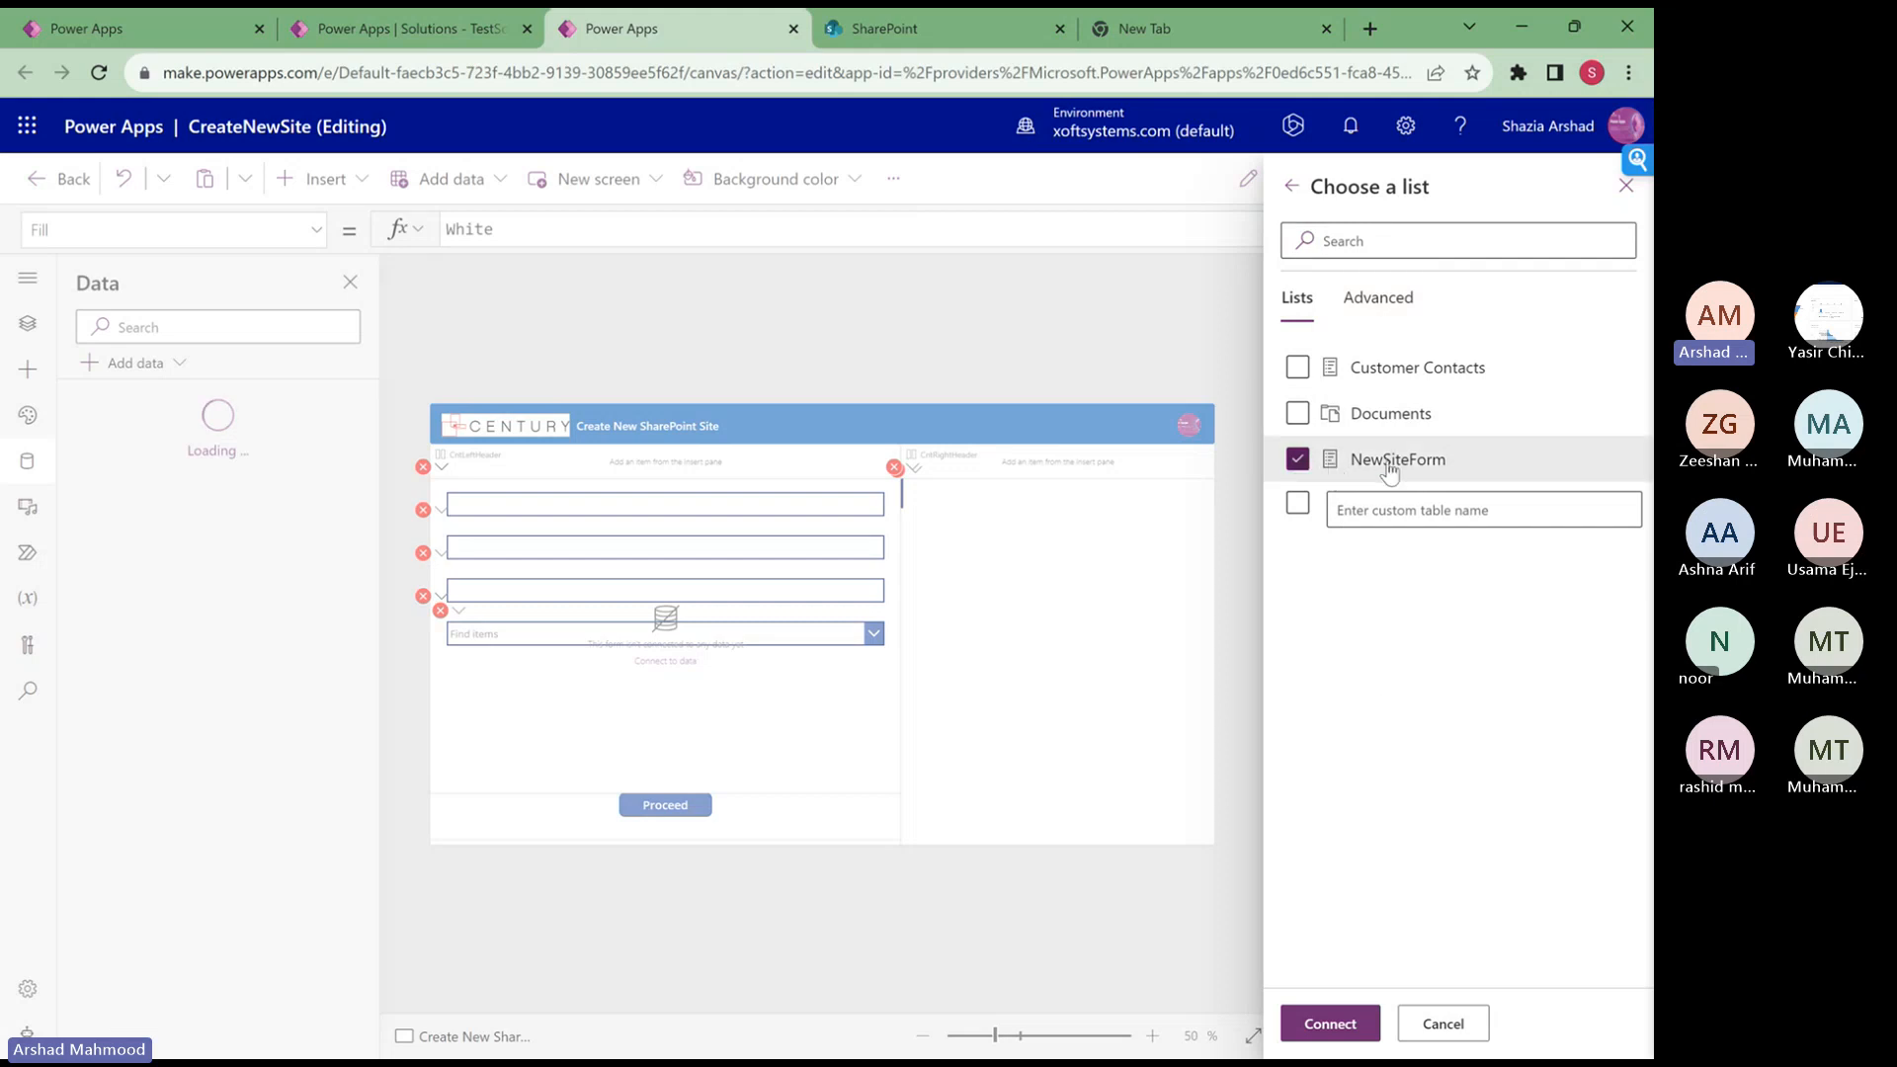
pyautogui.click(1298, 460)
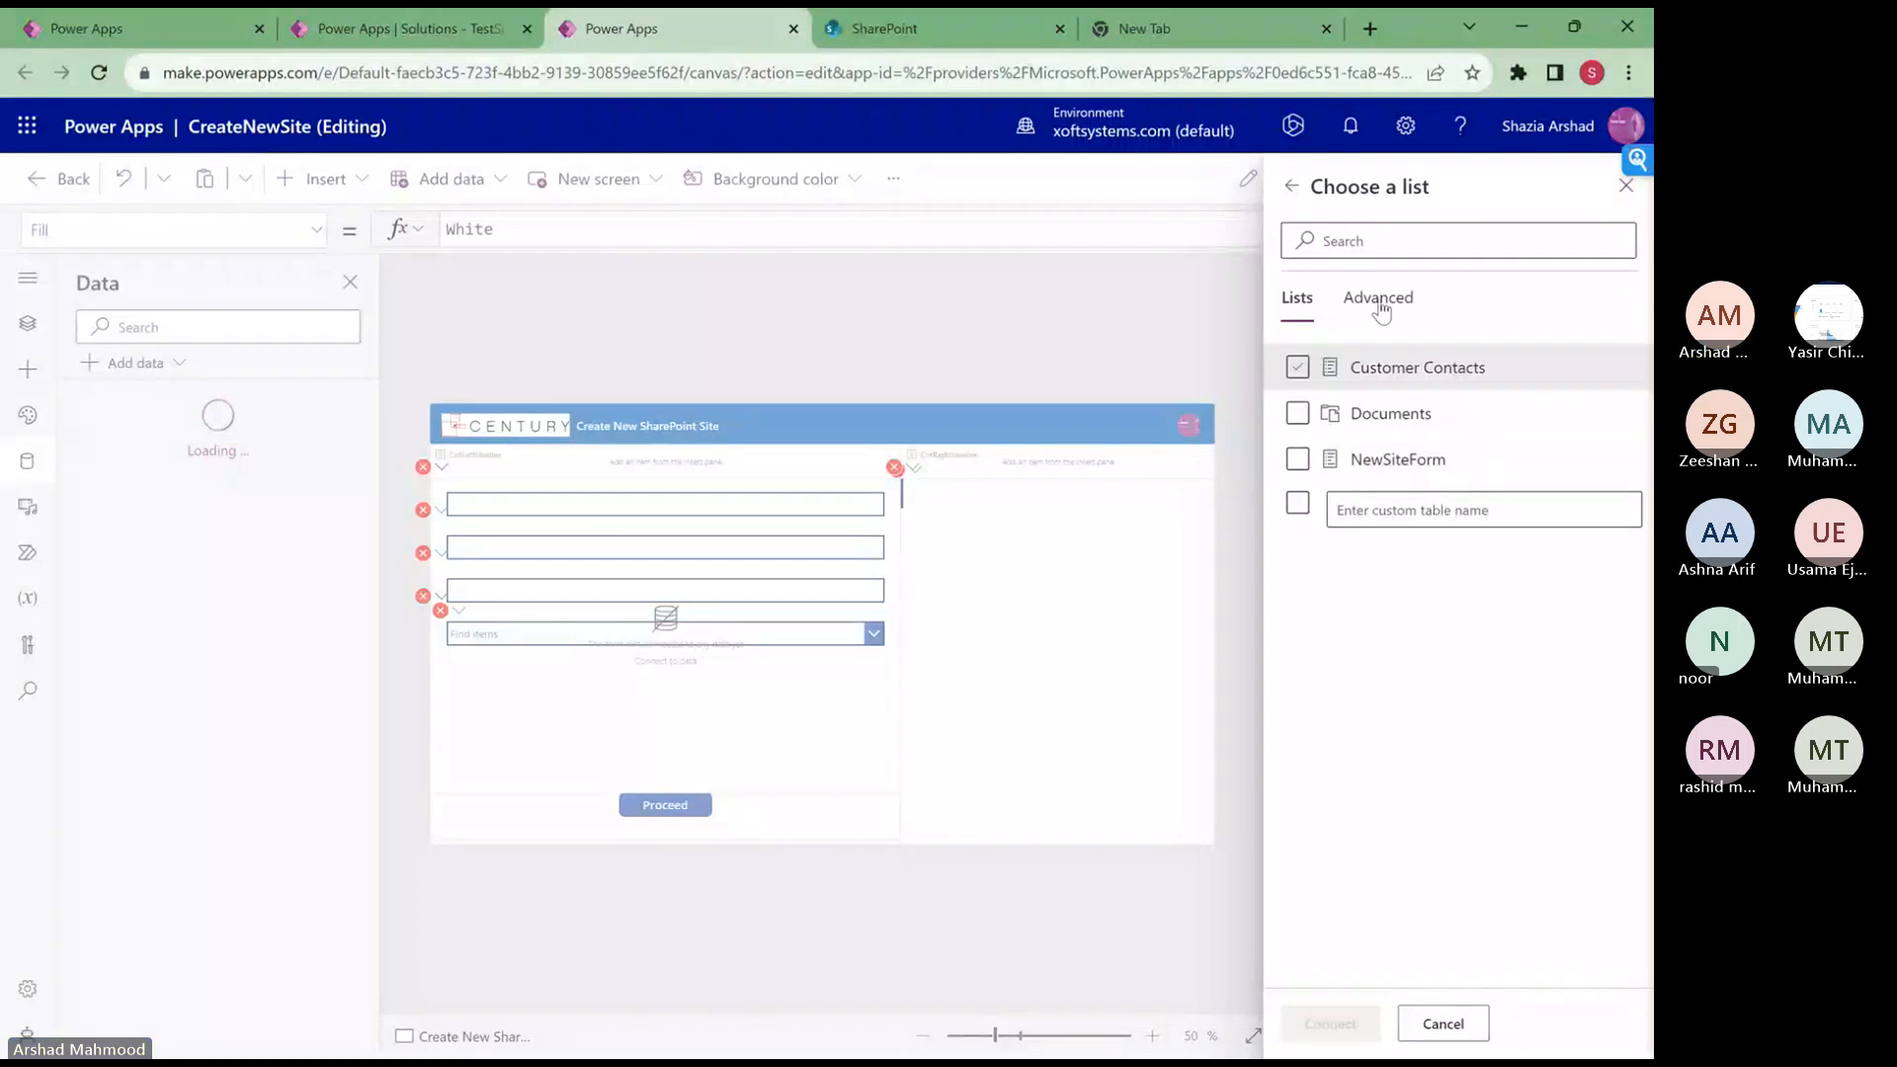
pyautogui.click(405, 27)
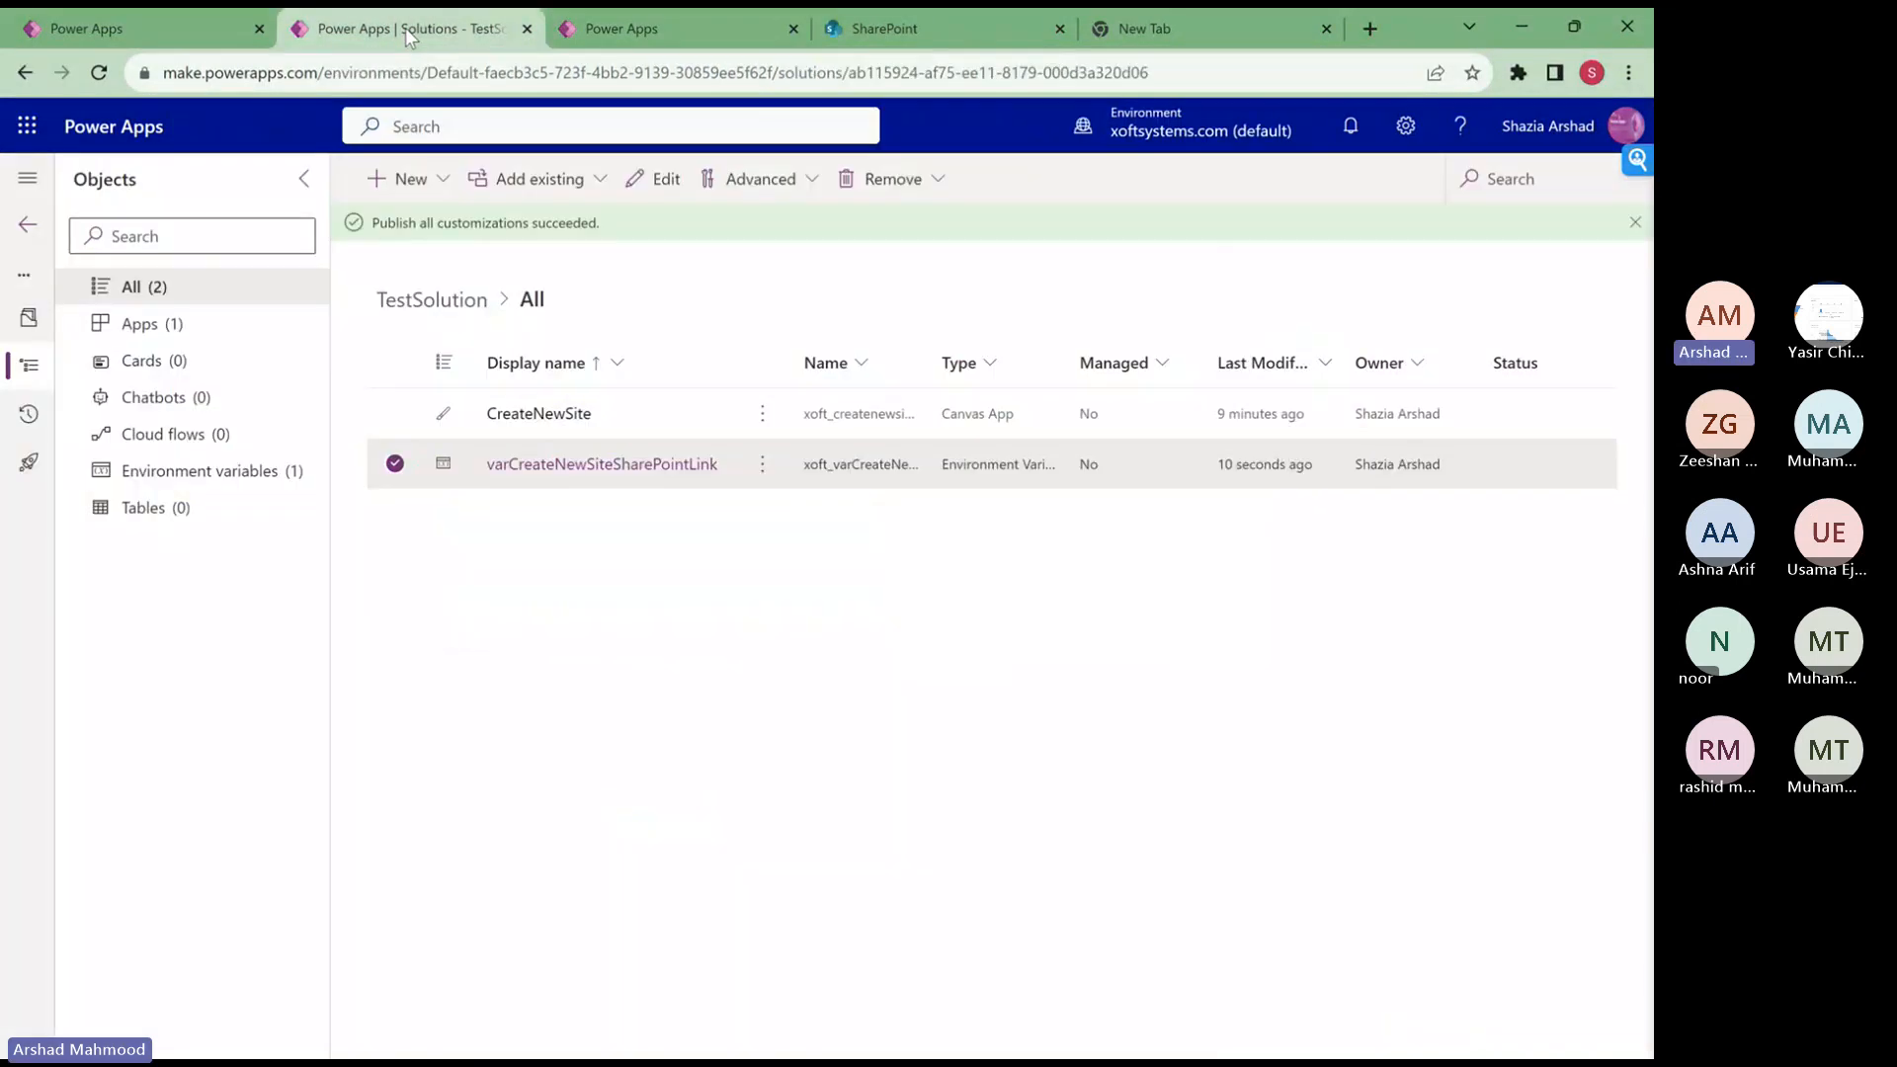
# - Start a new environment variable in TestSolution with the display name varCreateNewSiteList
pyautogui.click(427, 182)
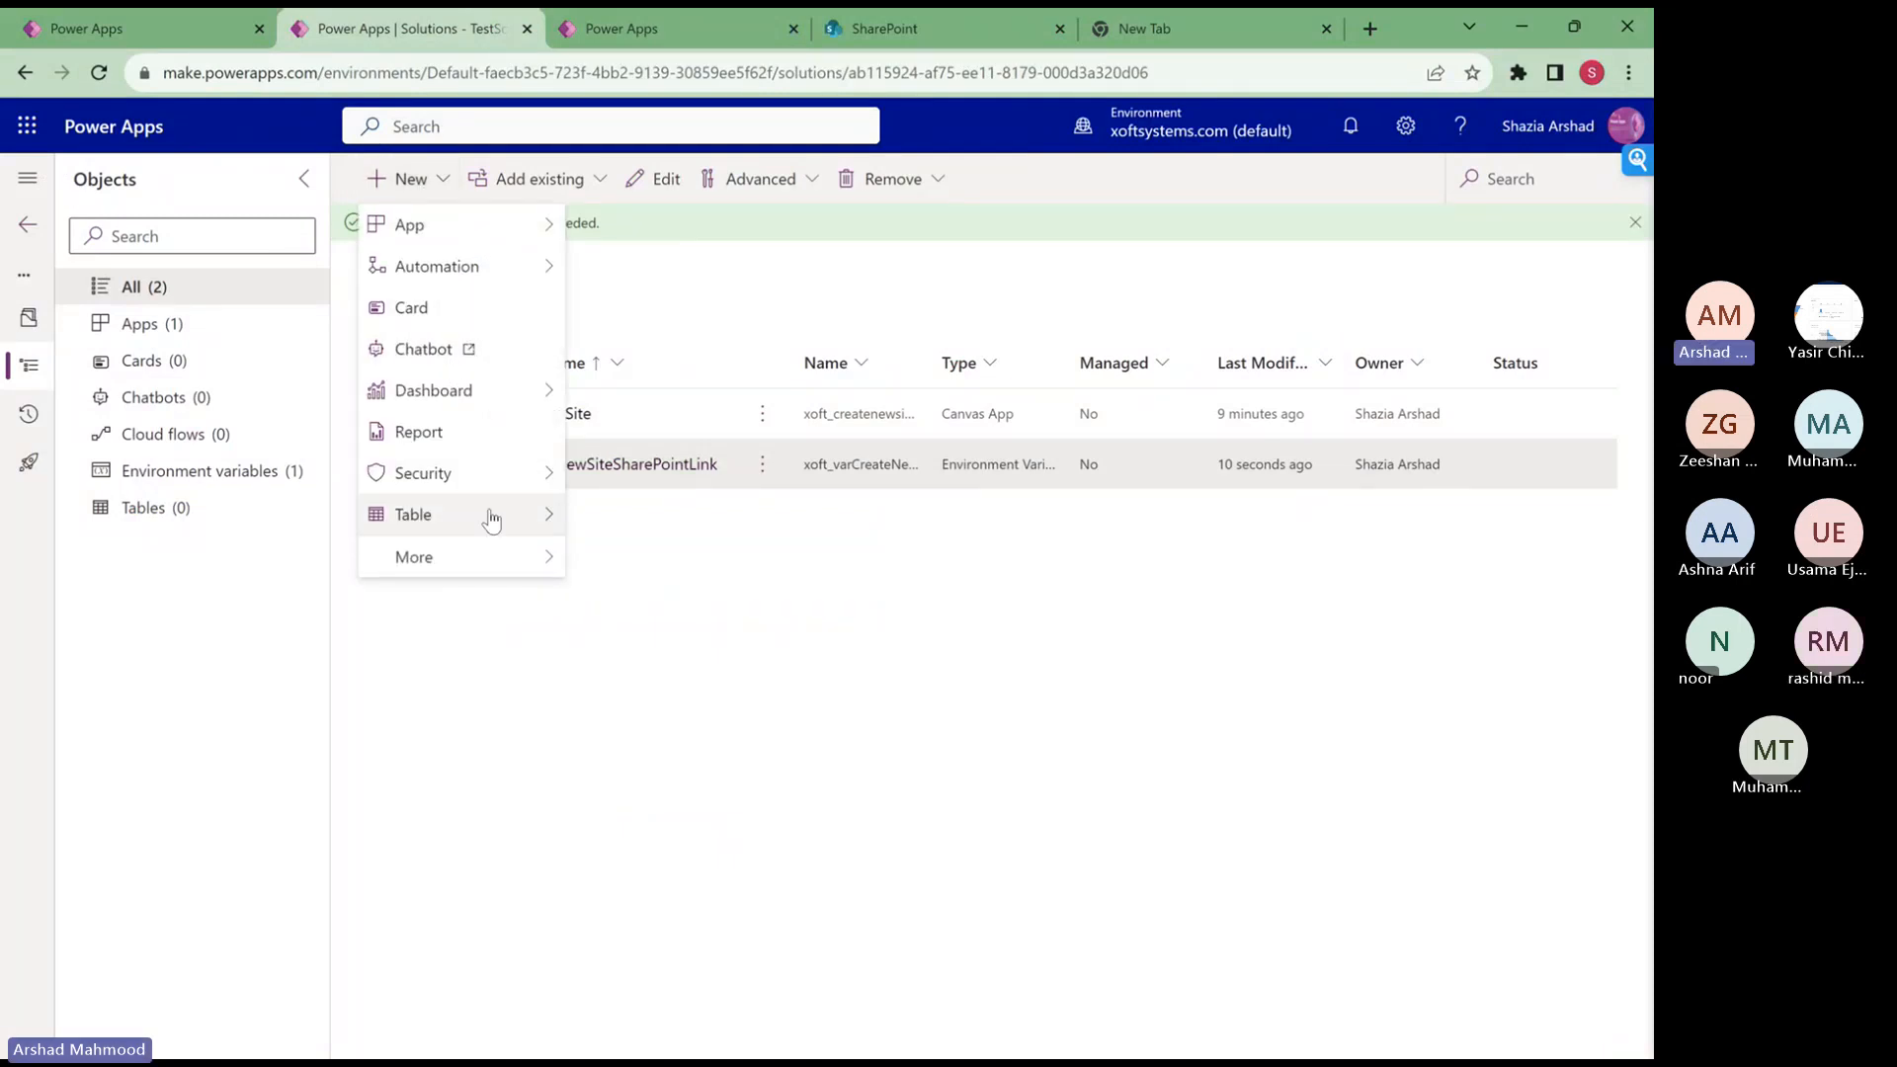
pyautogui.moveTo(489, 569)
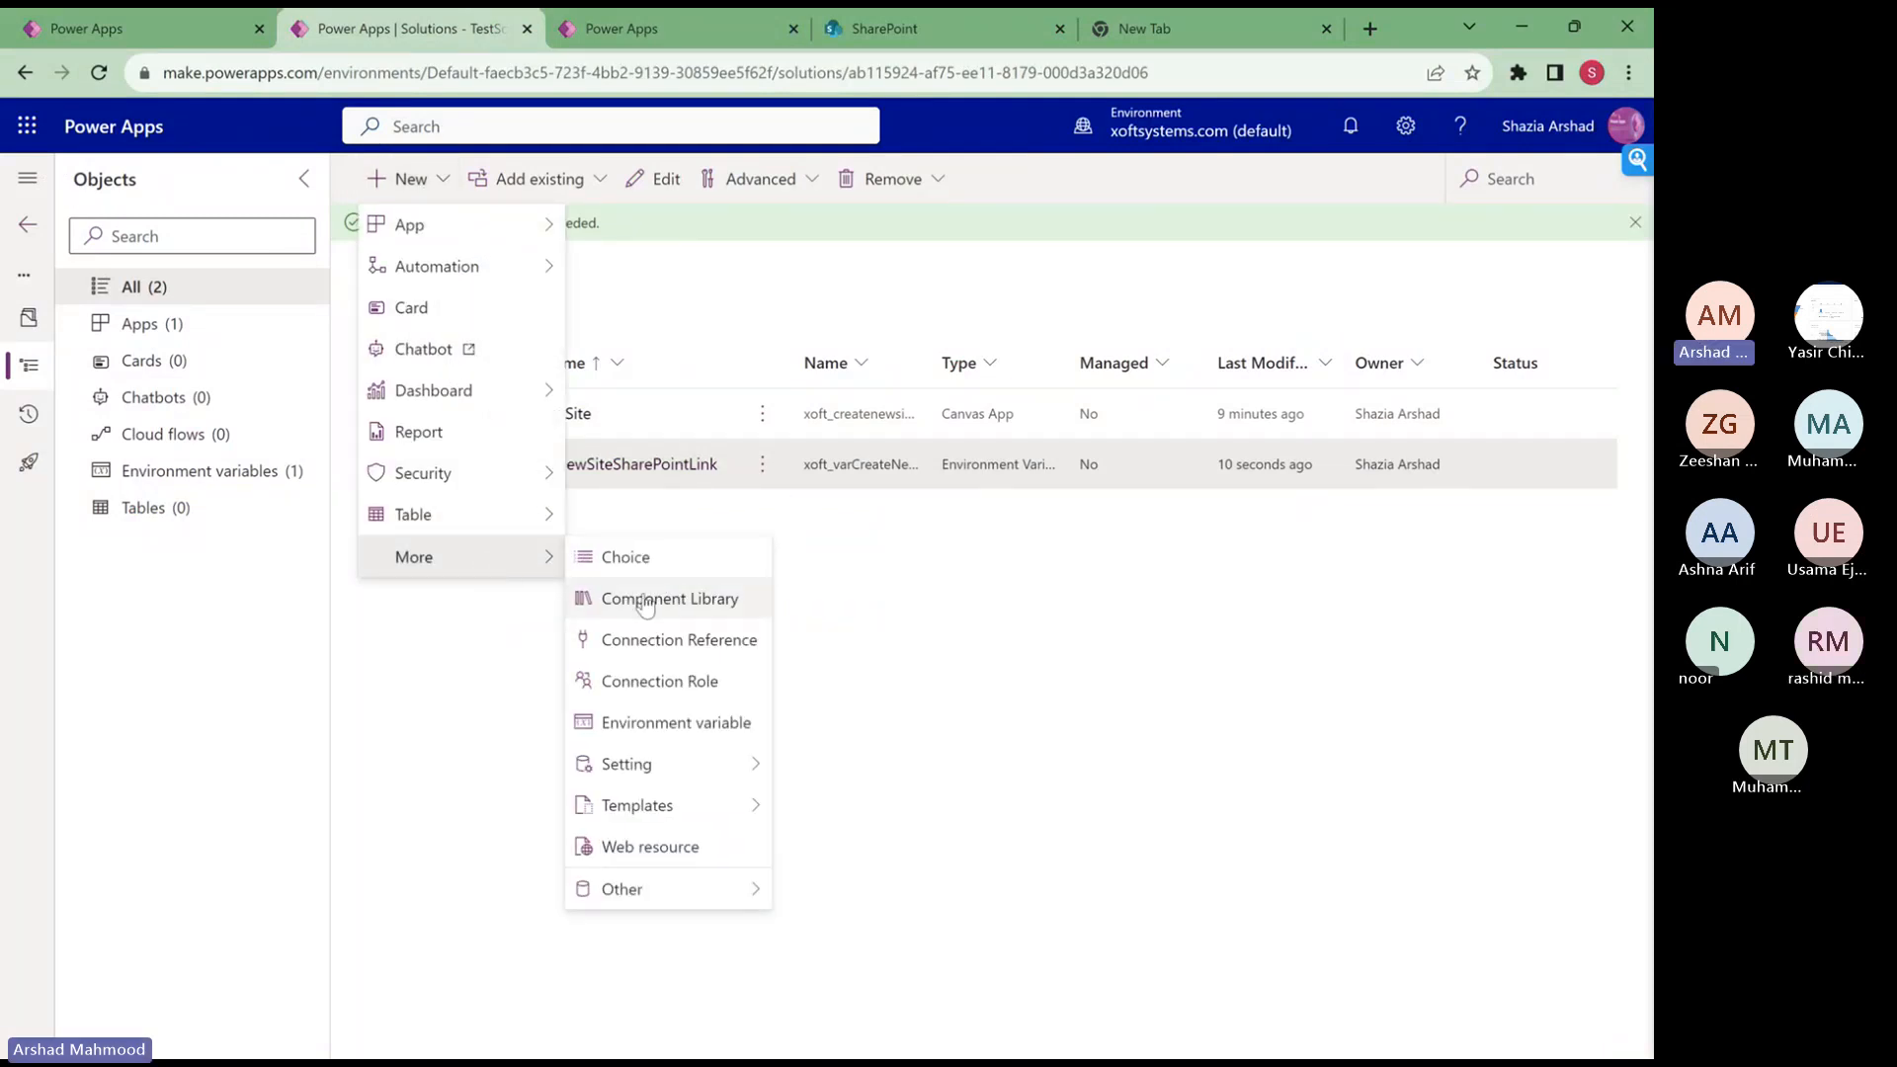
pyautogui.moveTo(660, 783)
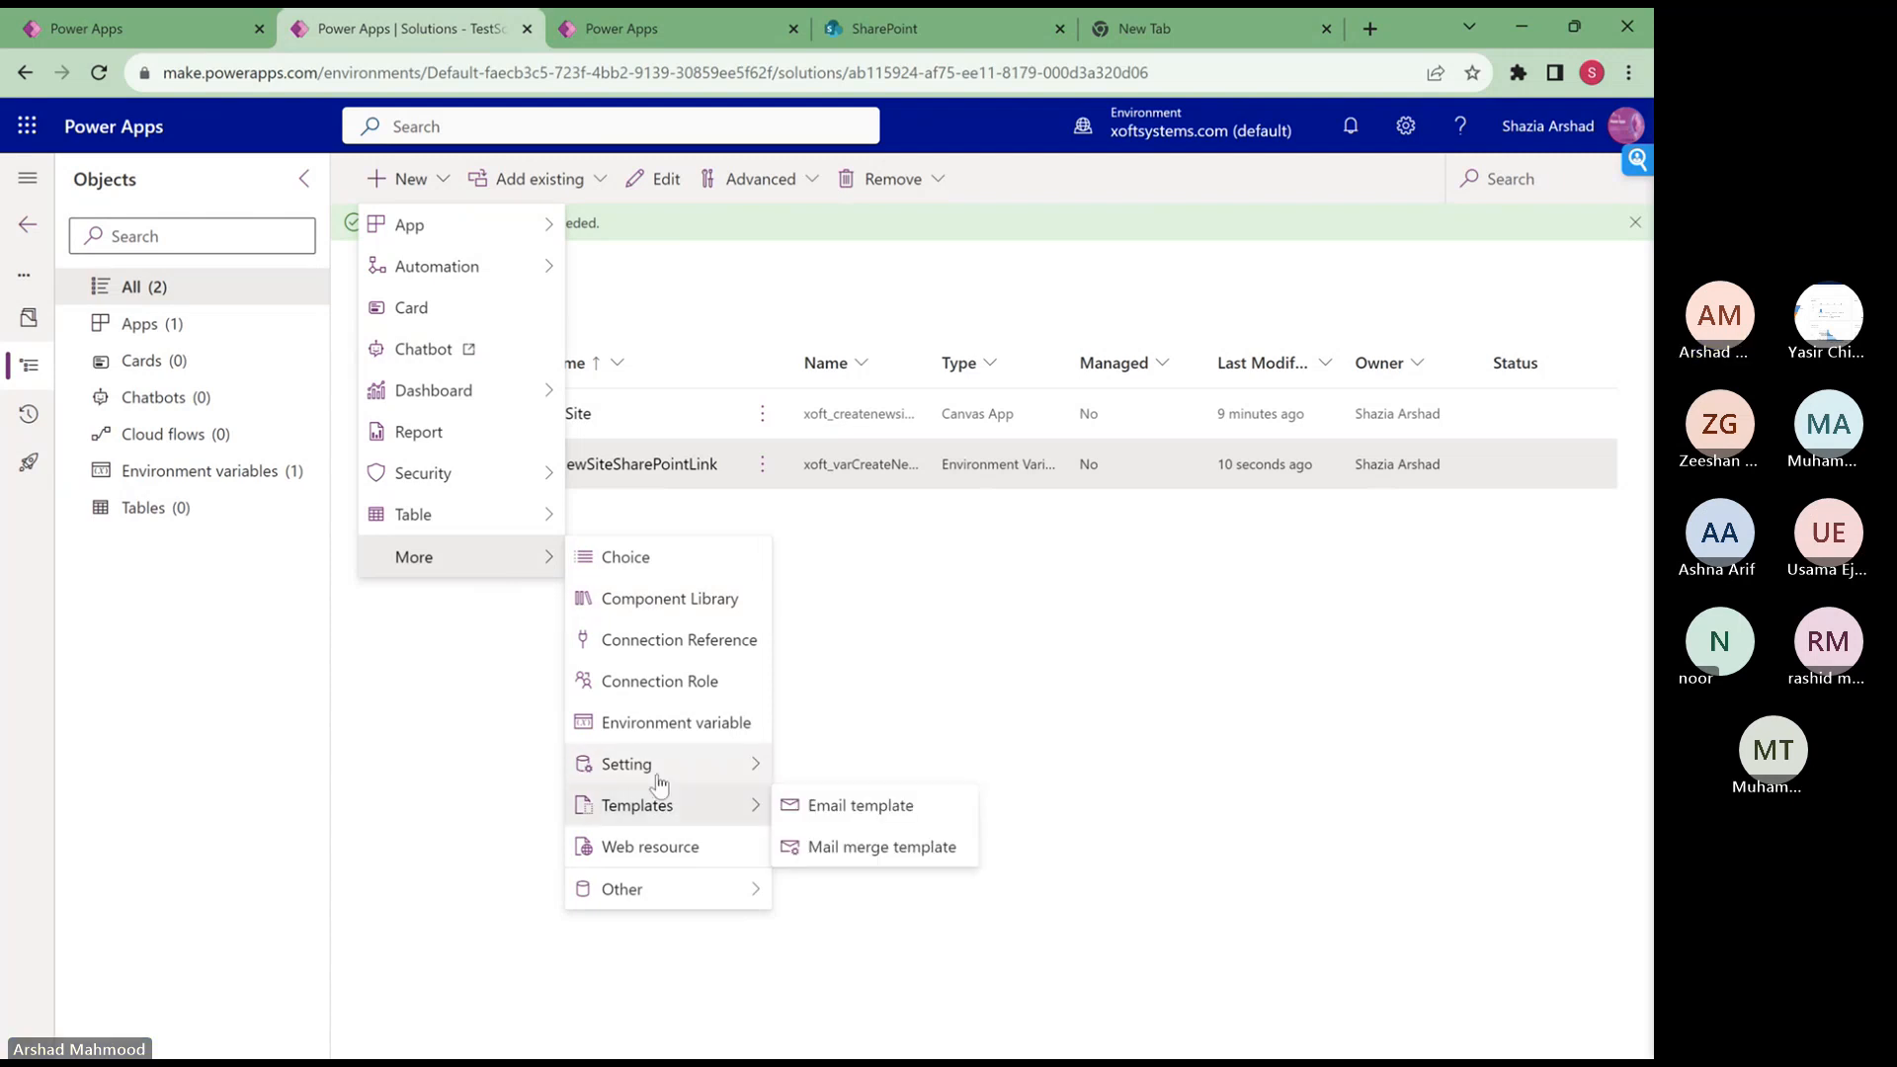
pyautogui.click(657, 724)
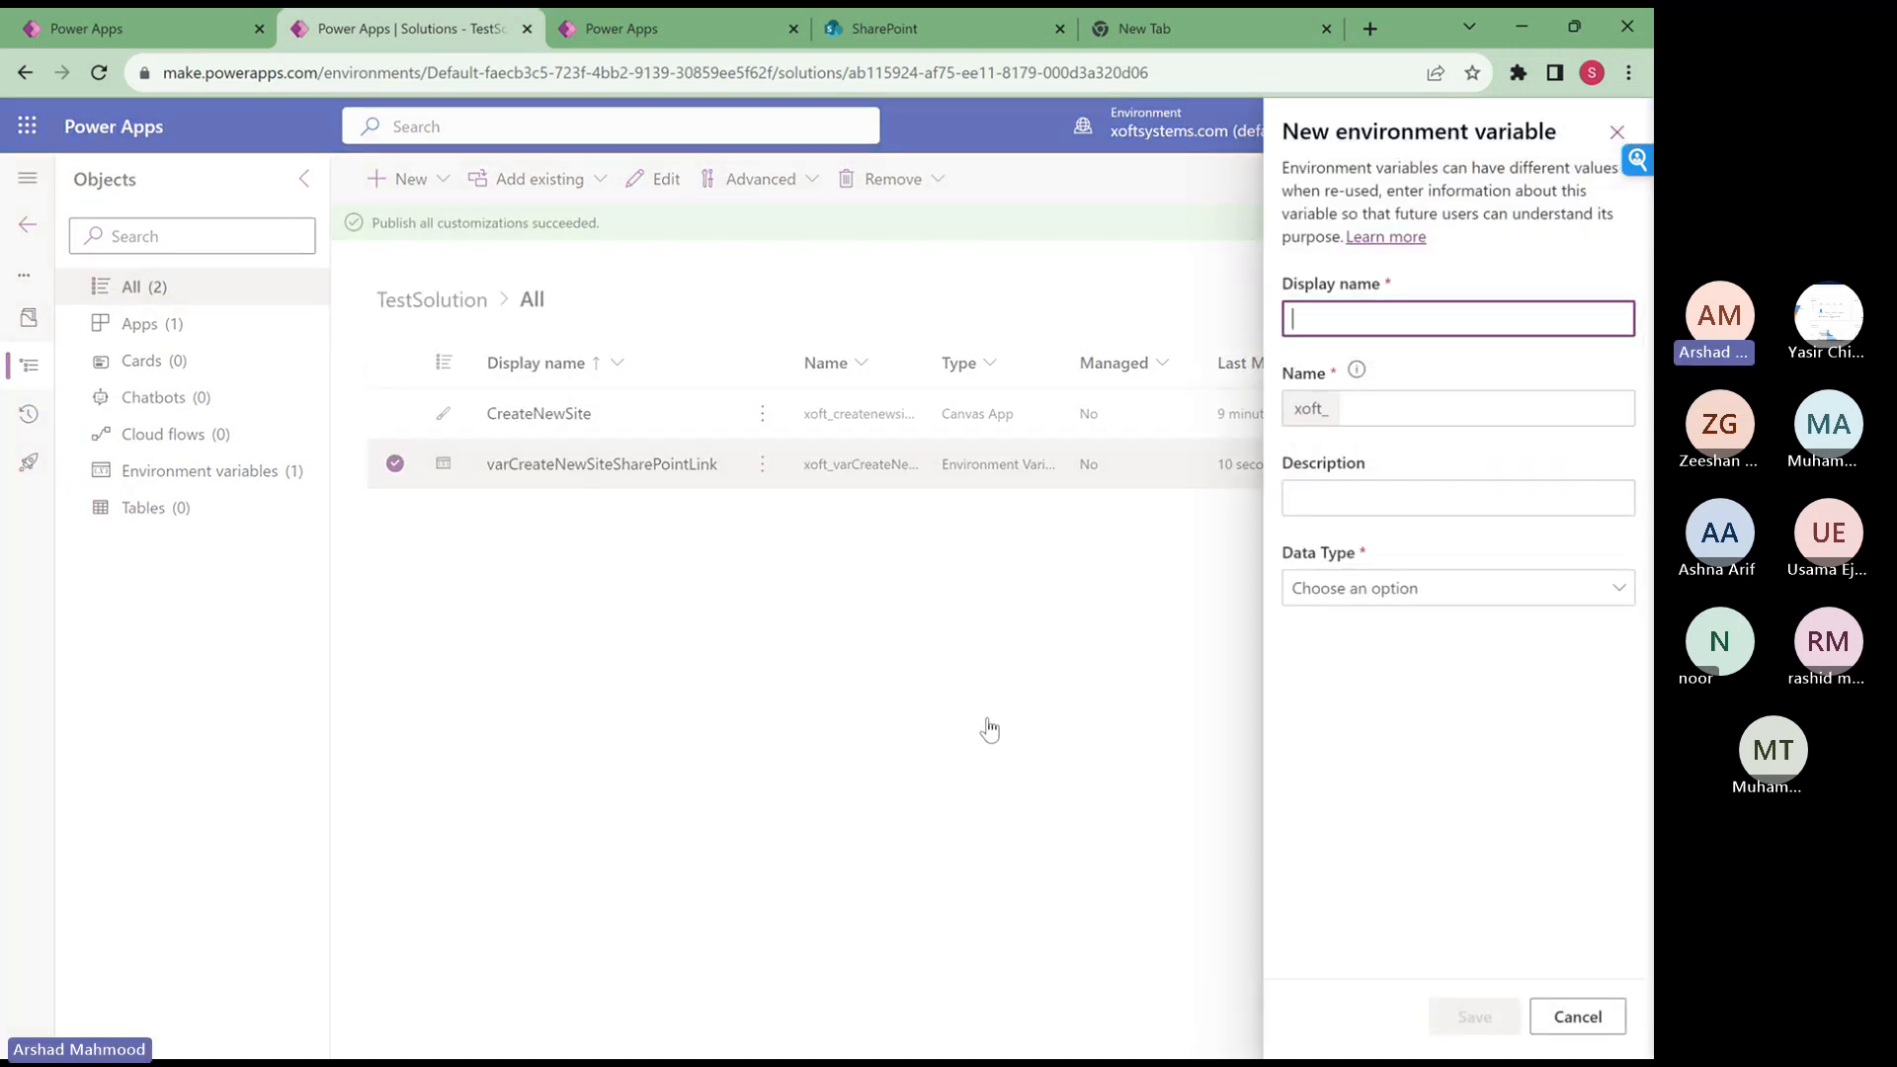
pyautogui.write('v')
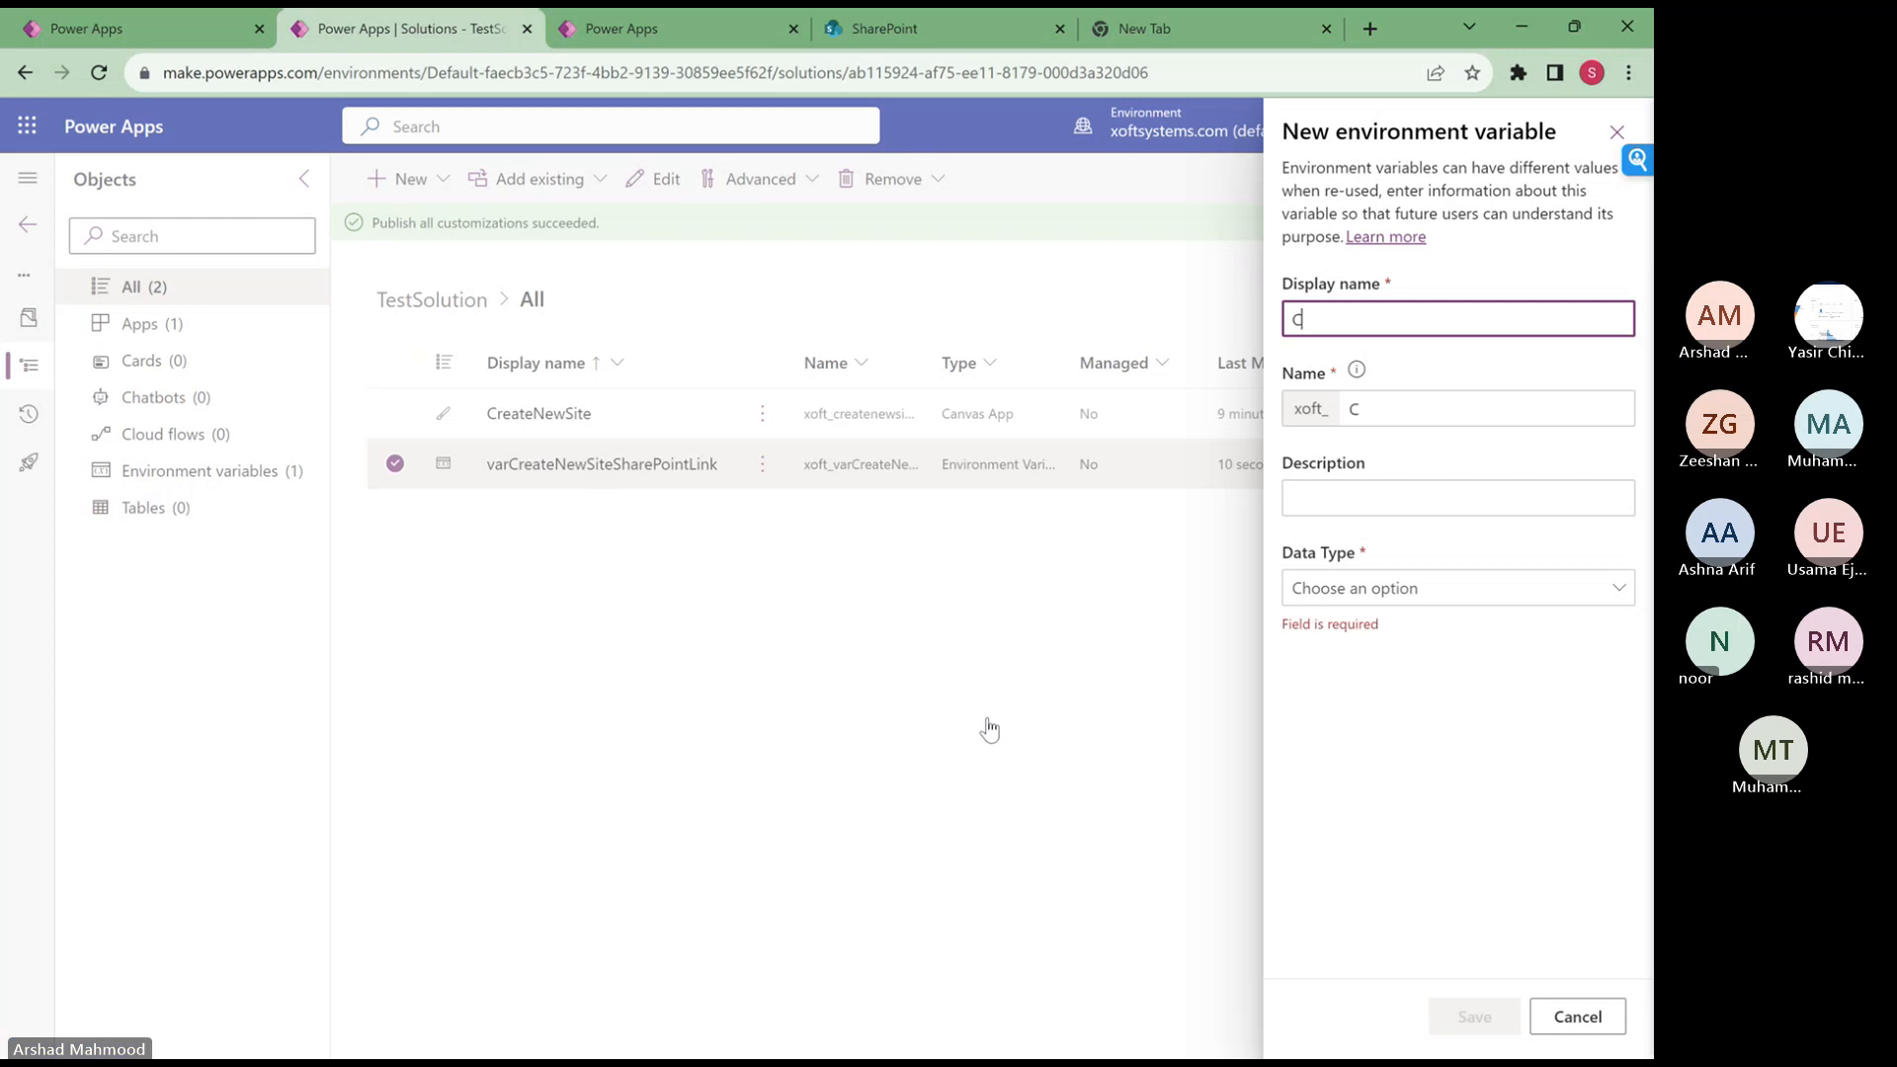
pyautogui.press('BackSpace')
pyautogui.write('varCreate')
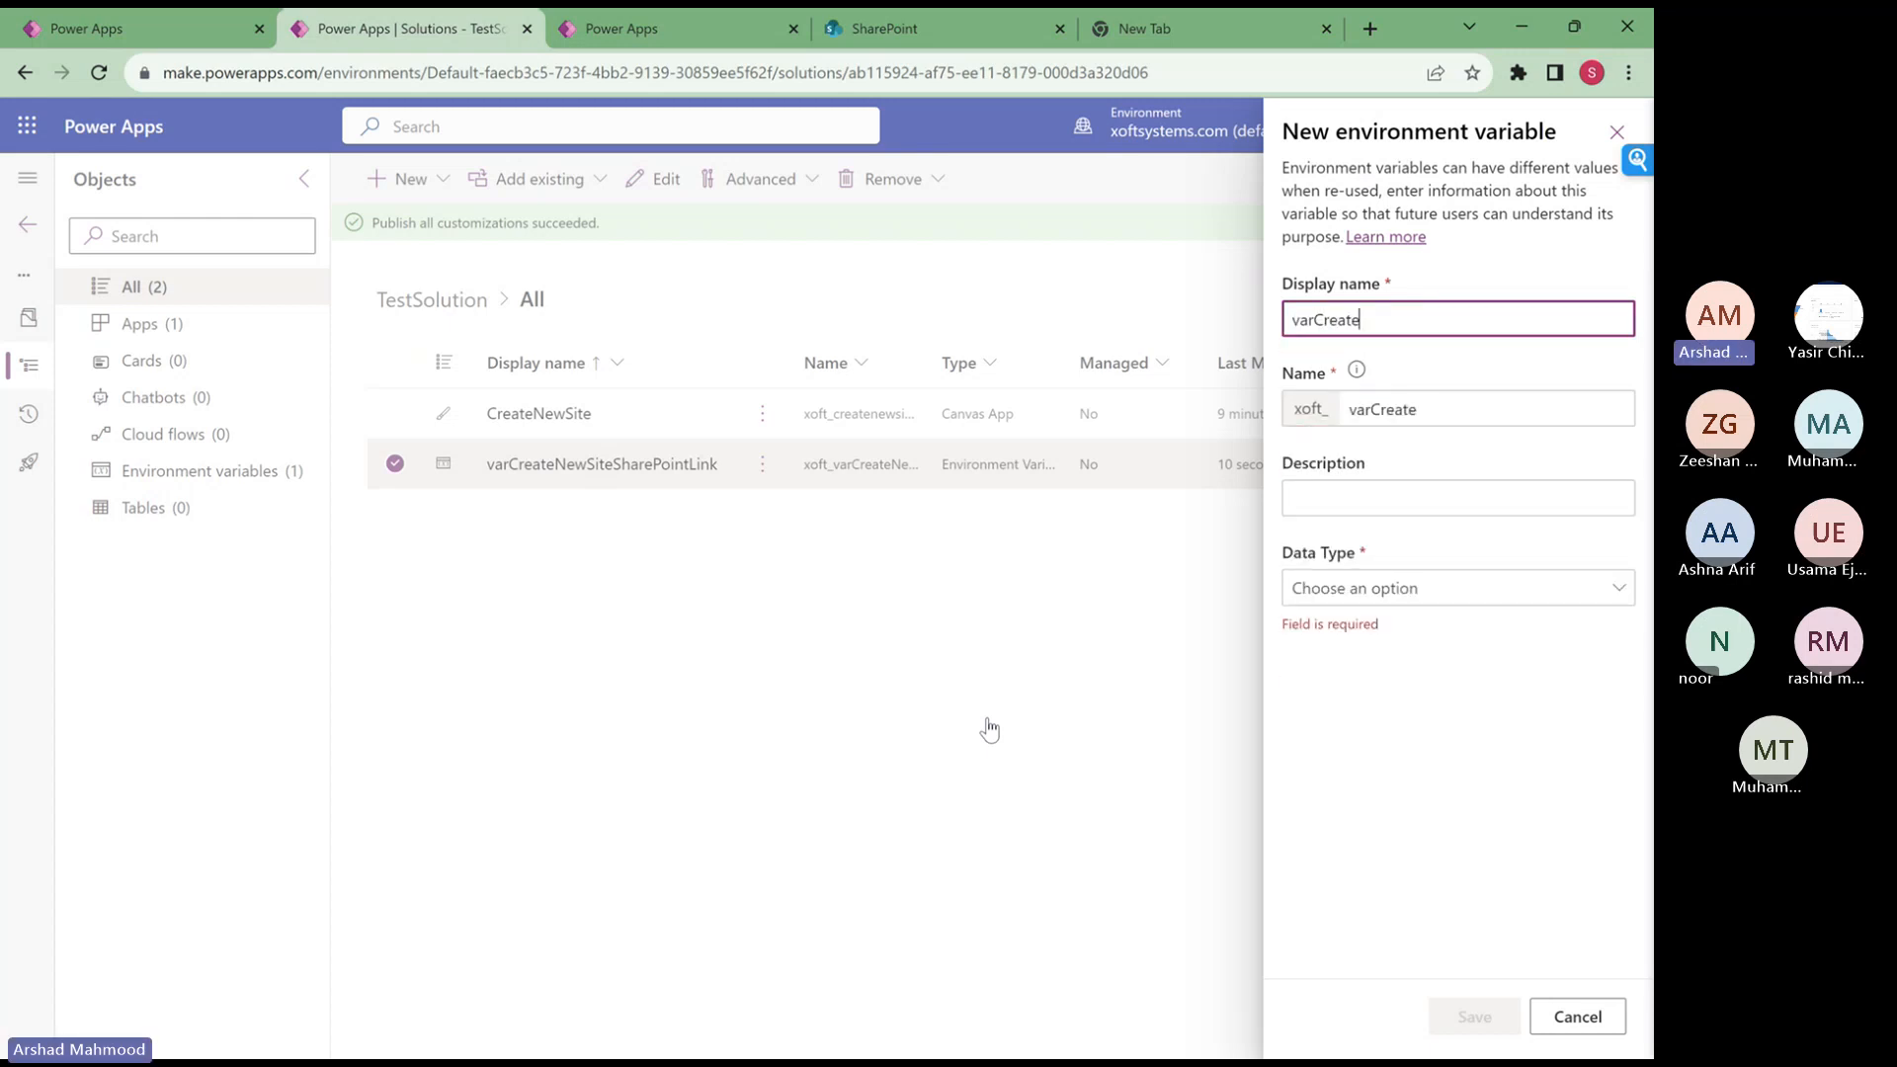
pyautogui.write('Nerw')
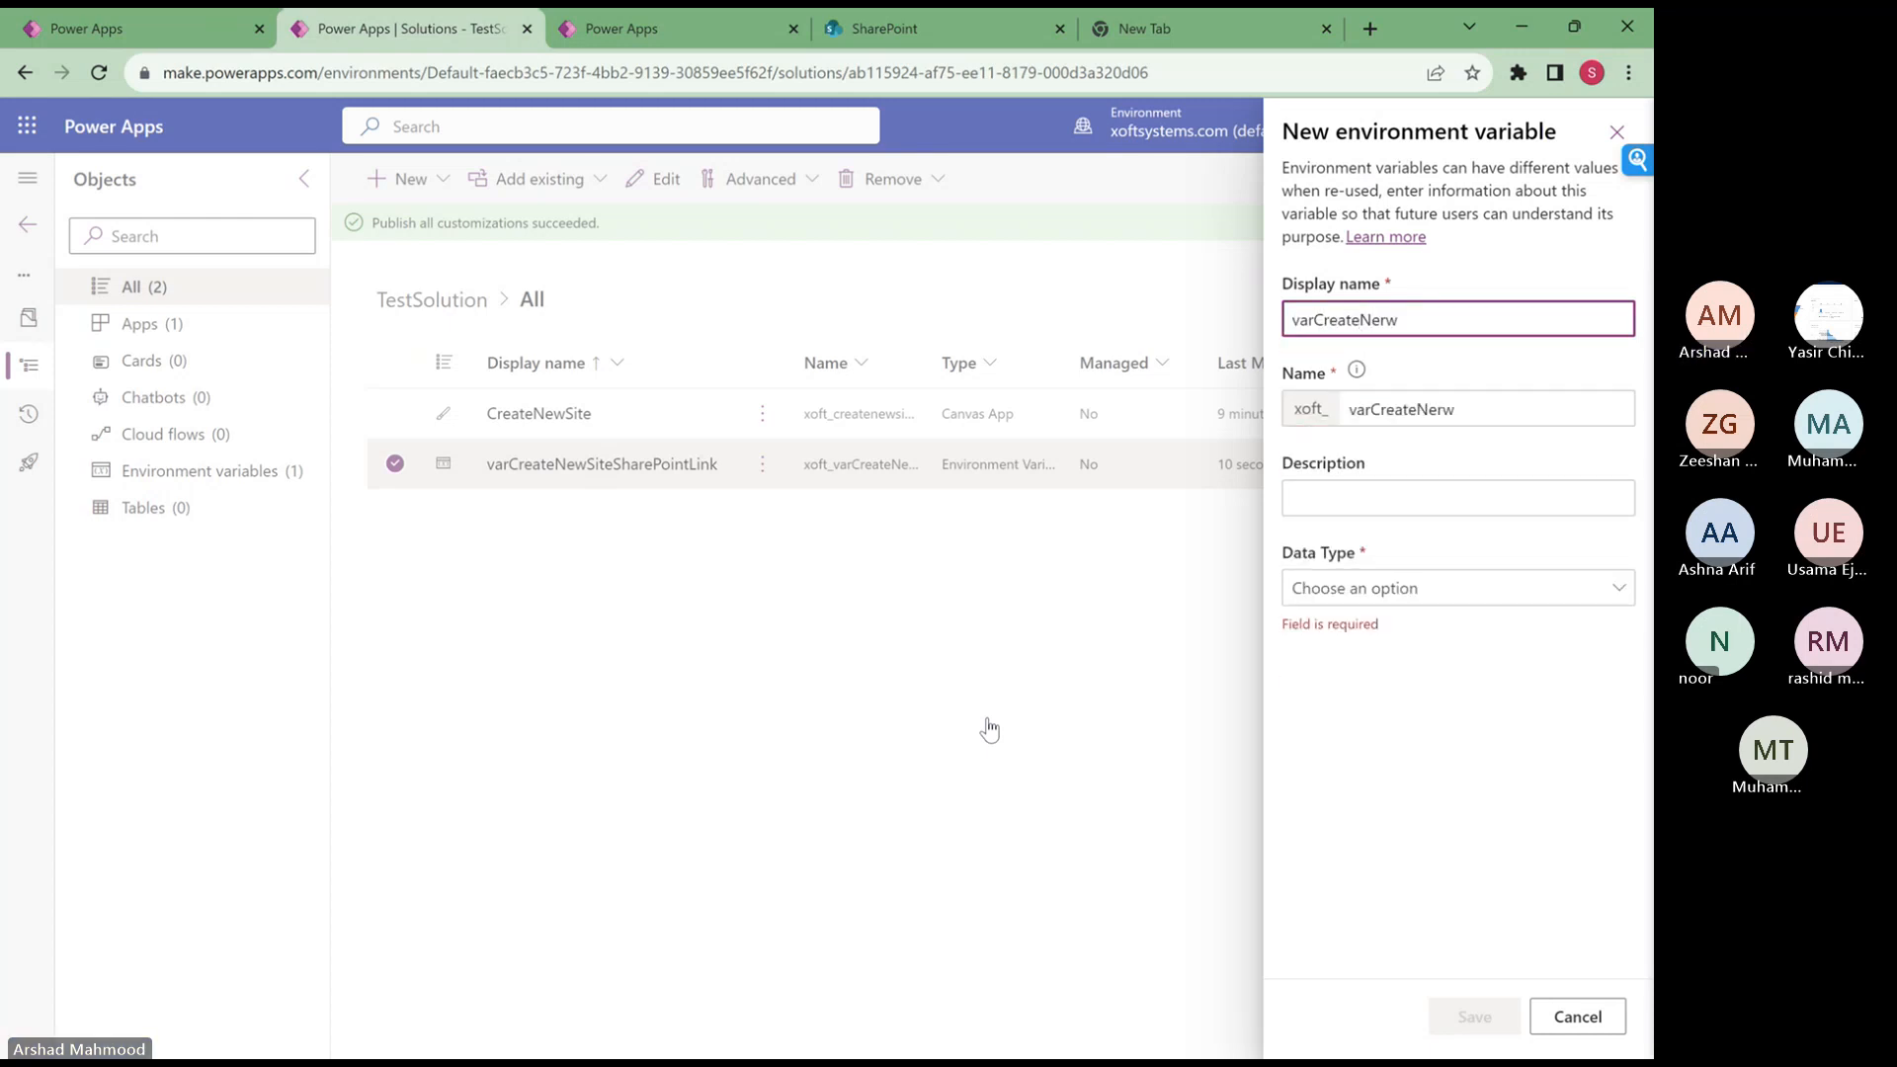
pyautogui.press('BackSpace')
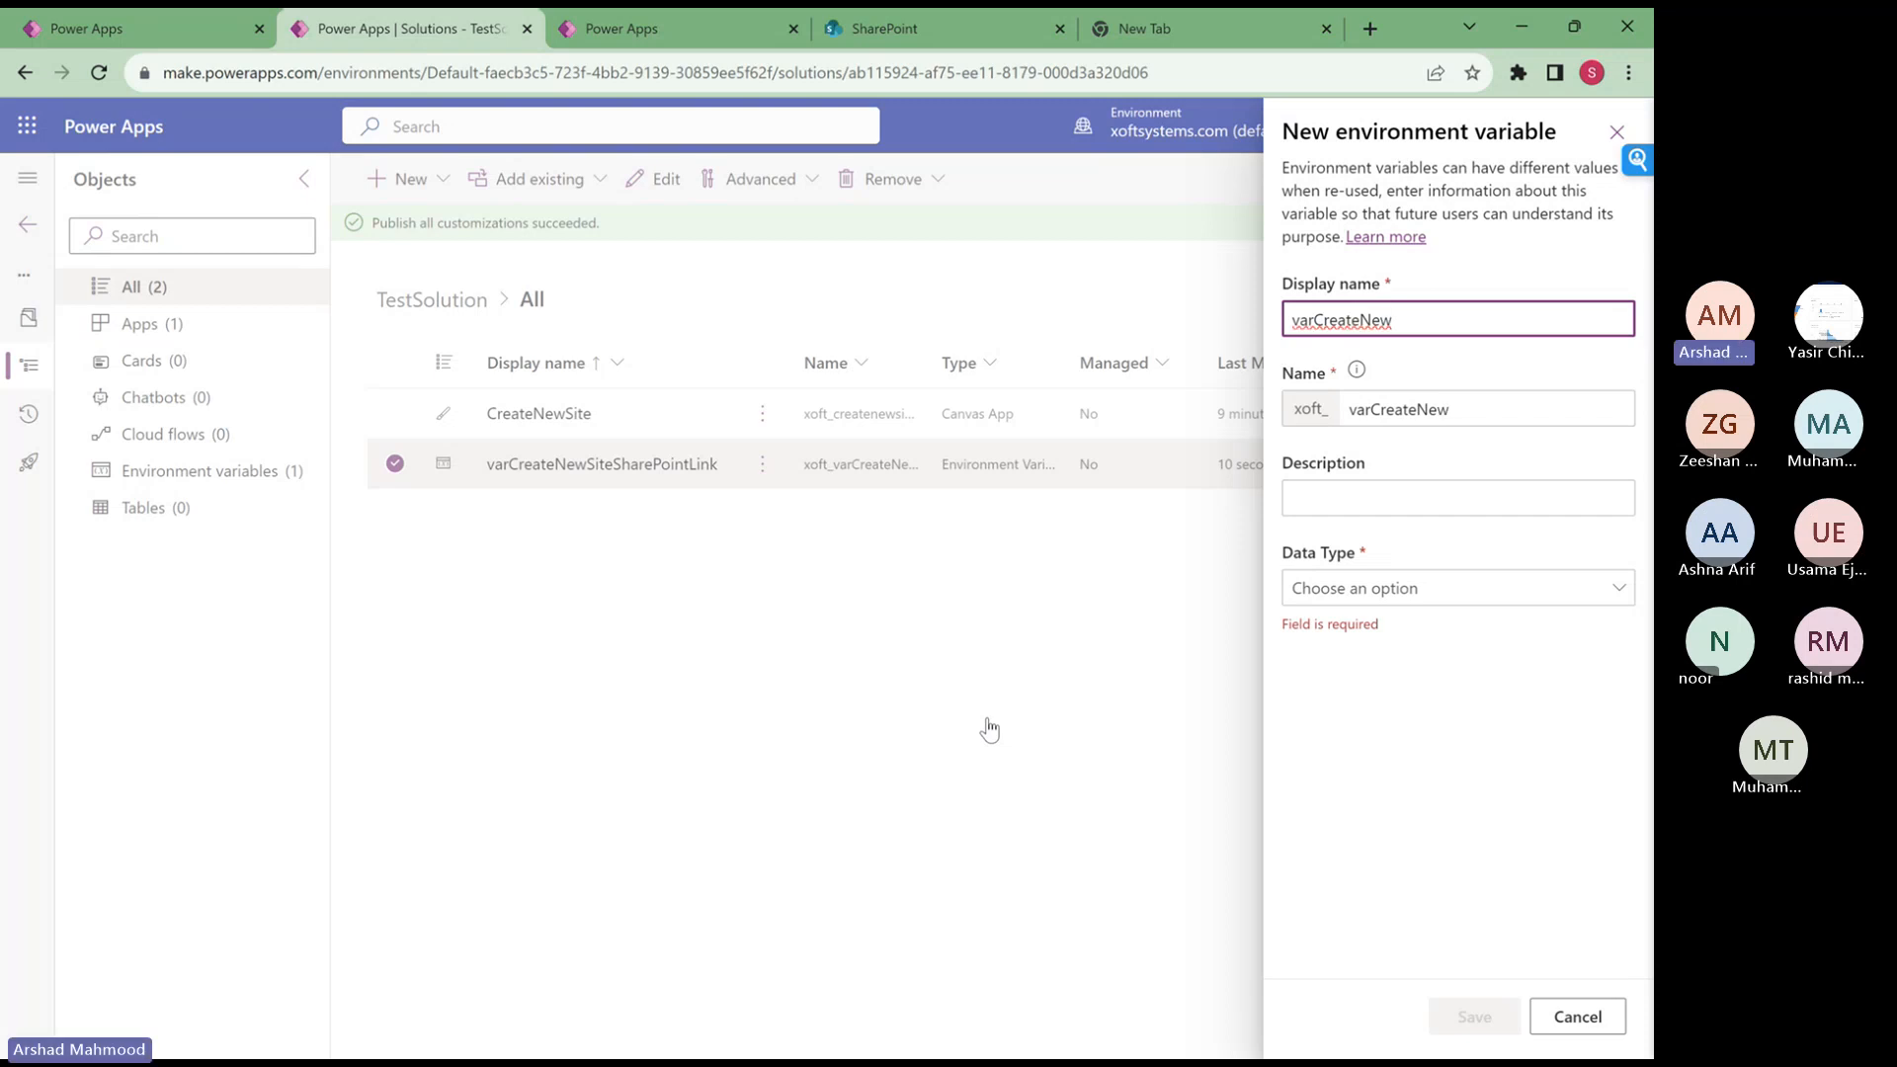
pyautogui.write('SiteList')
# - Set the variable's data type to Data source, its connector to SharePoint and its parameter type to List
pyautogui.click(1530, 593)
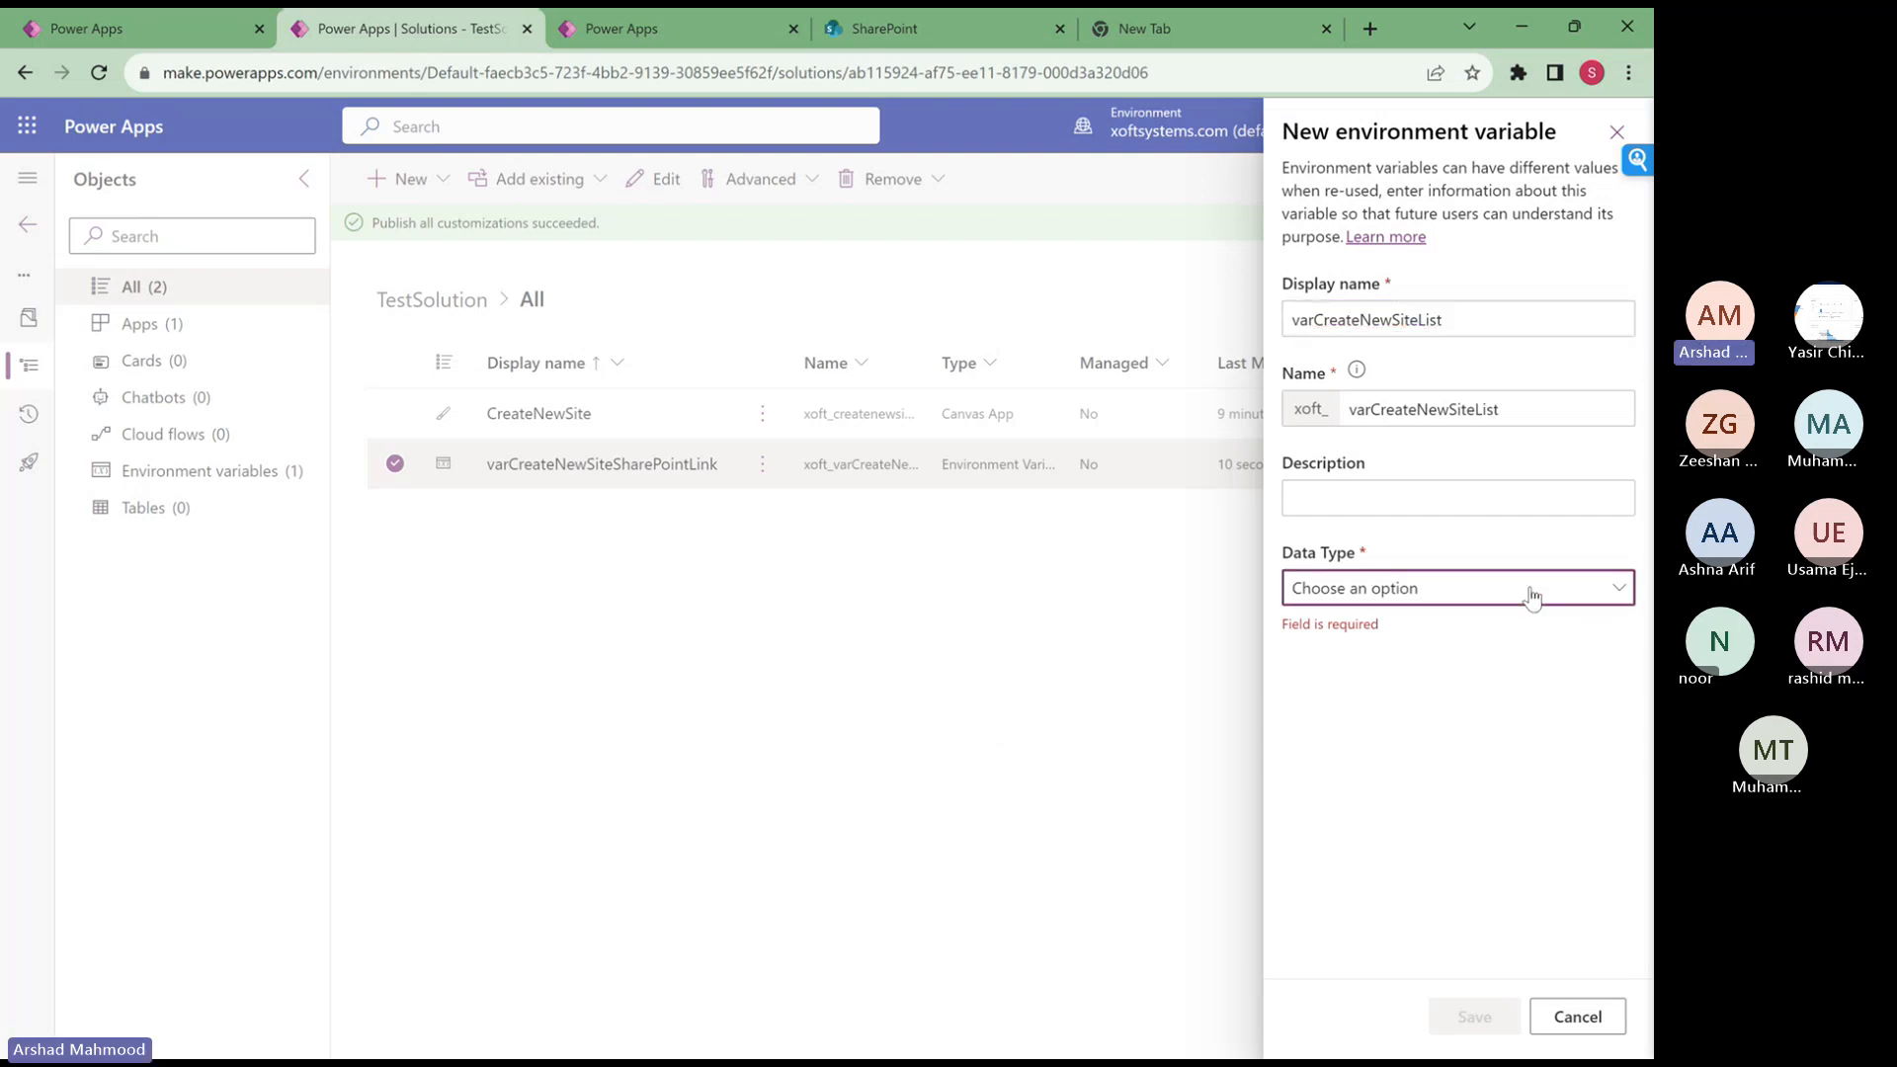
pyautogui.click(1382, 790)
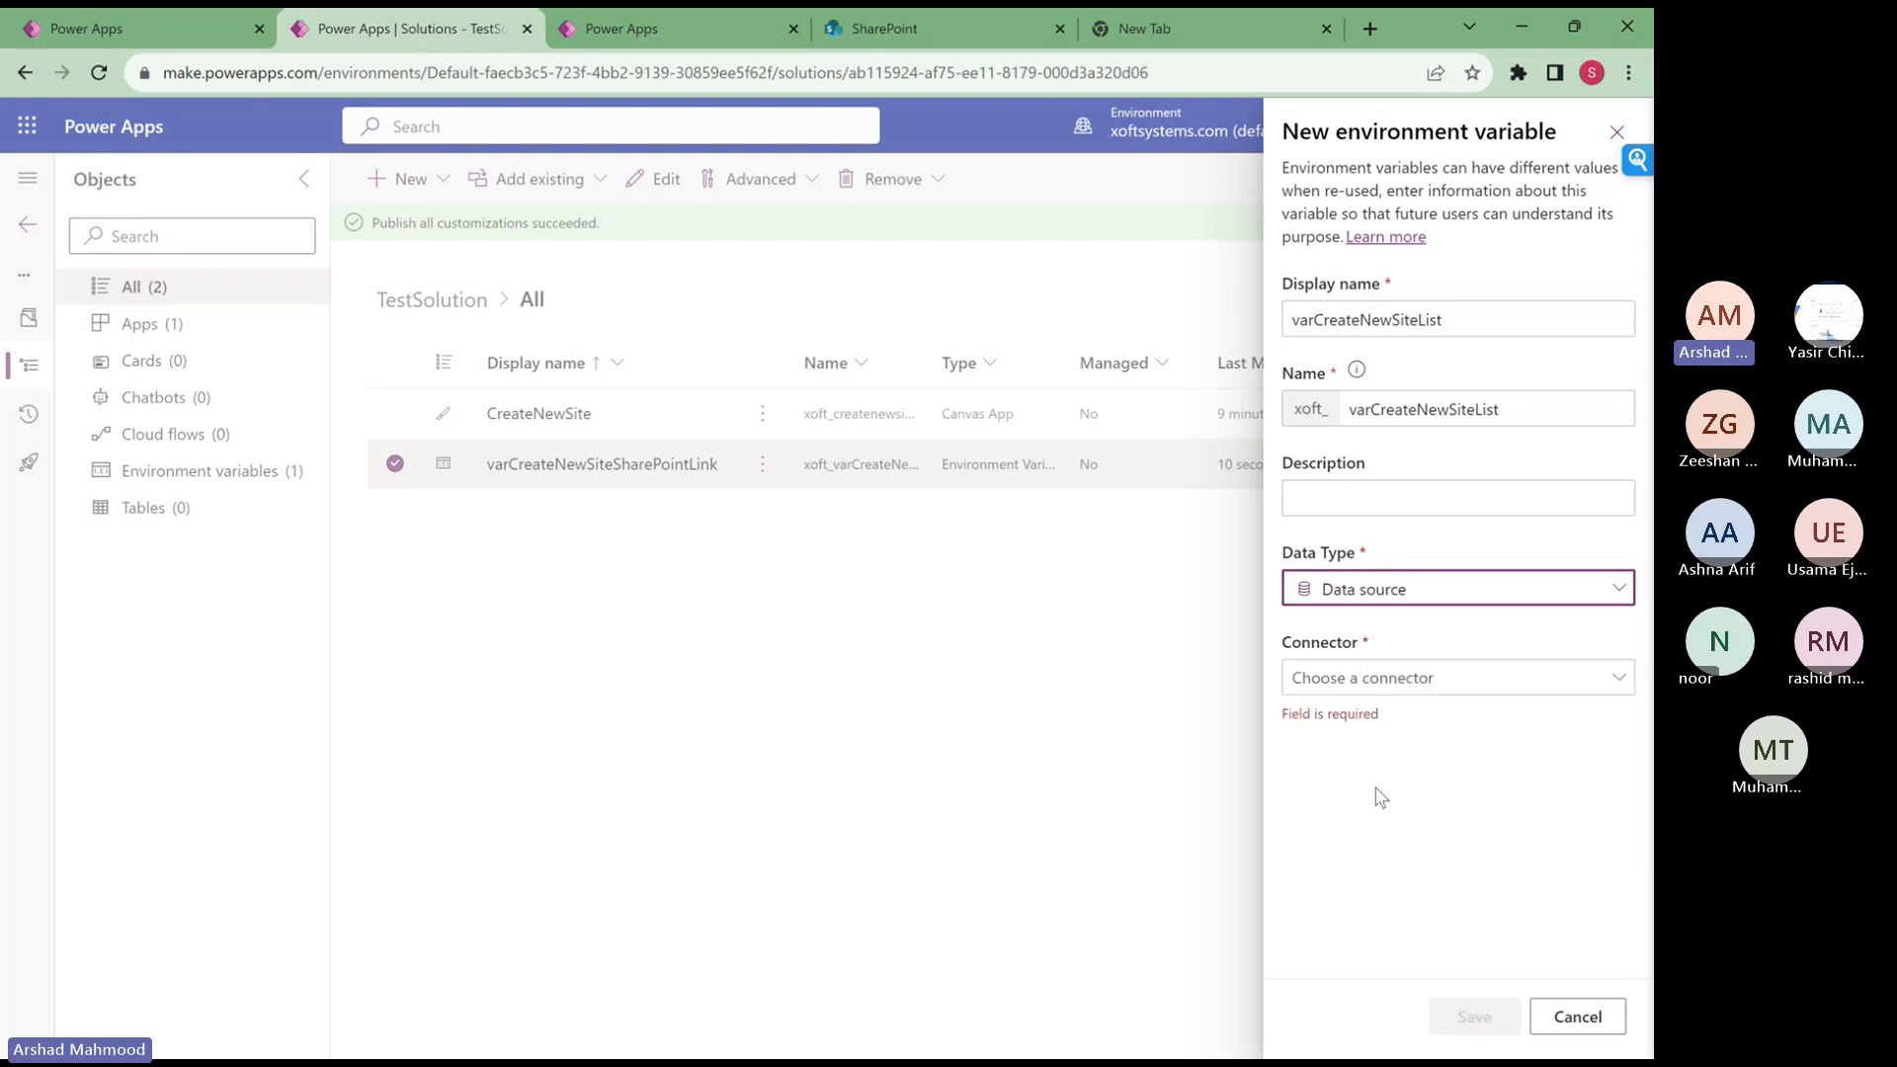
pyautogui.click(1426, 689)
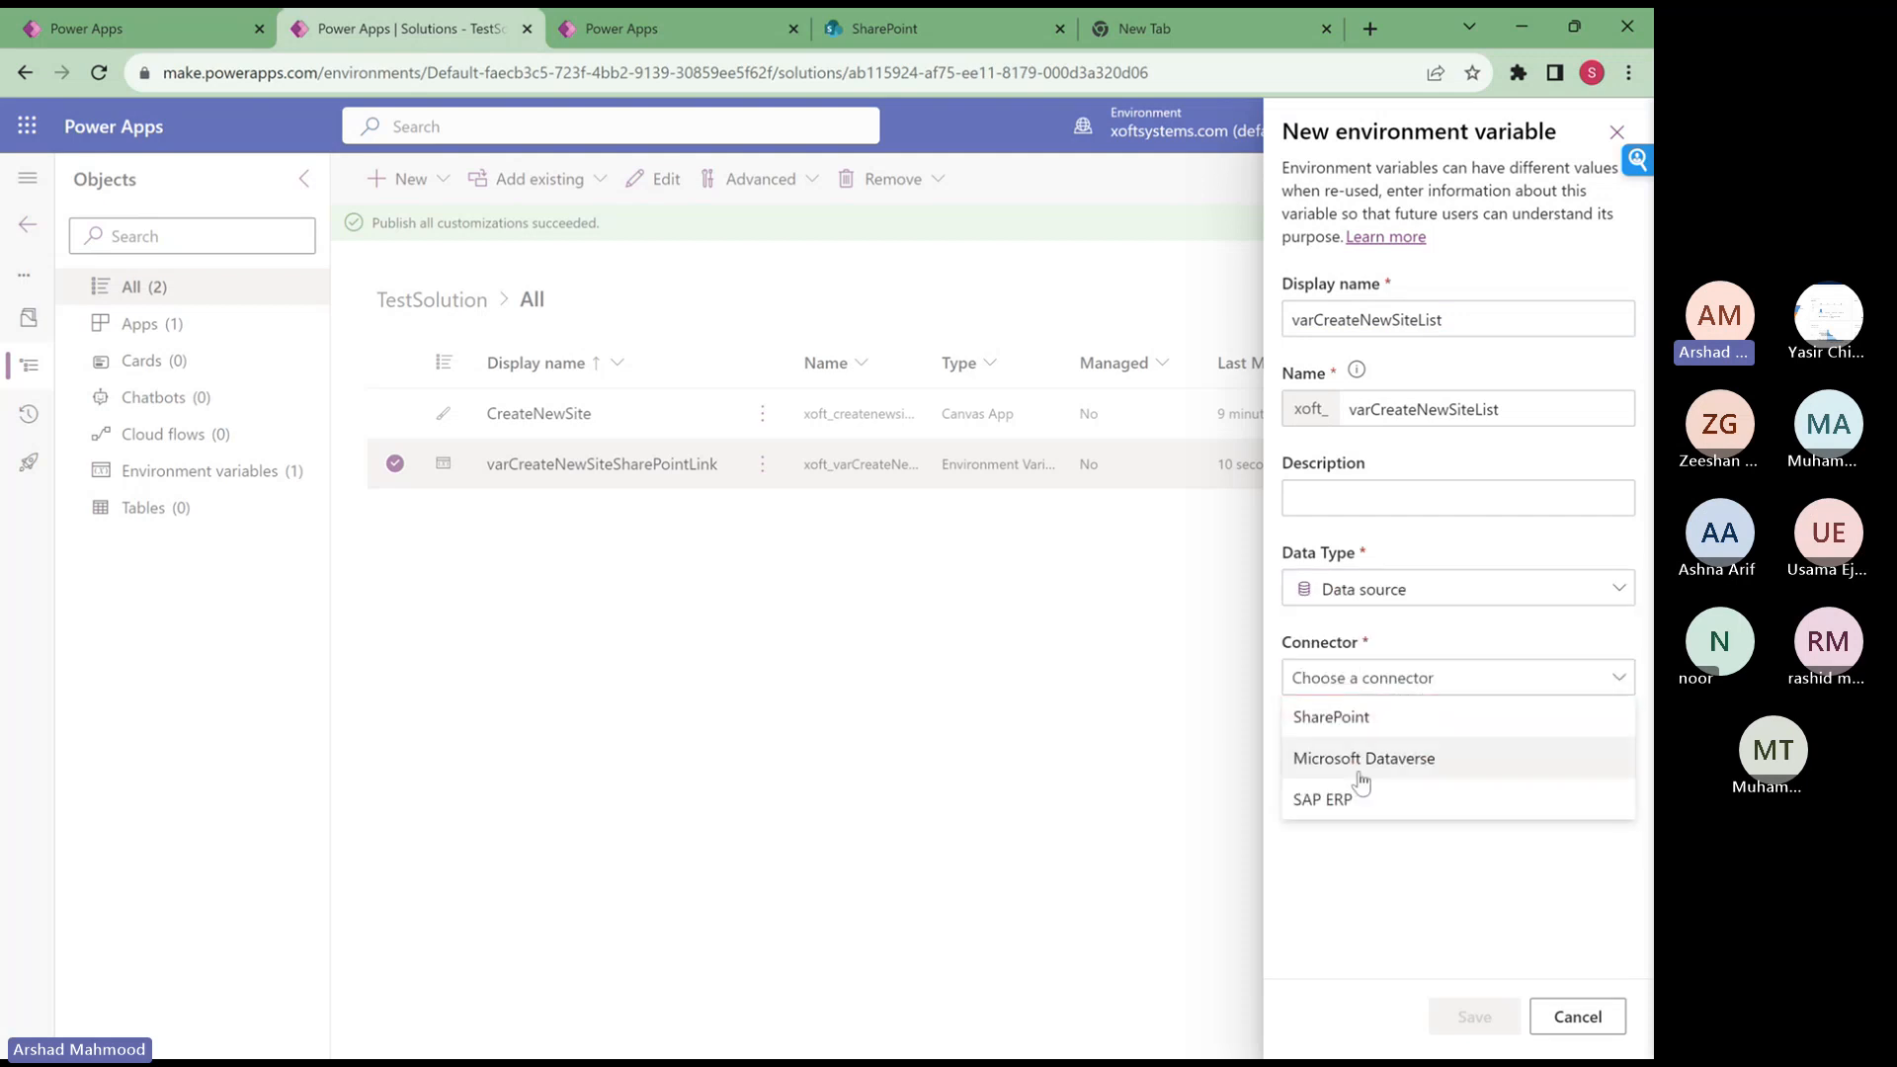
pyautogui.click(1349, 721)
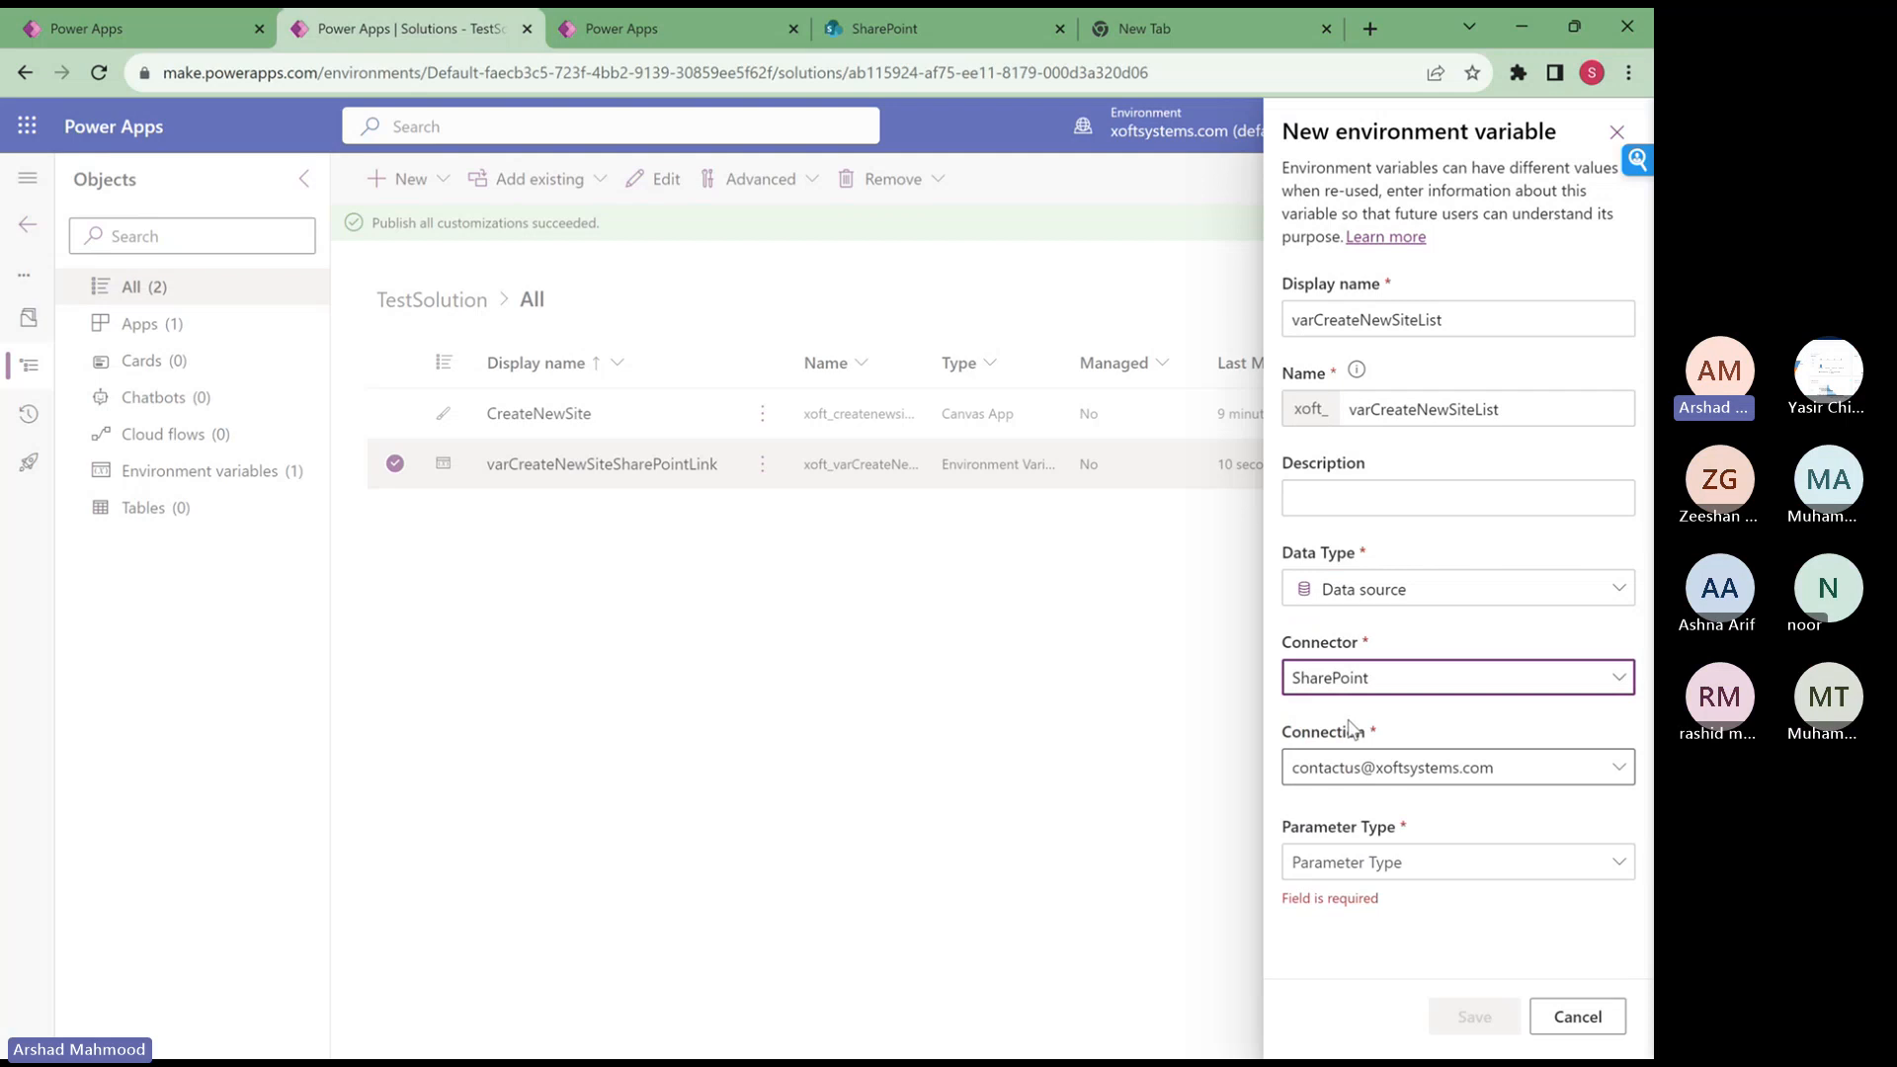
pyautogui.click(1434, 868)
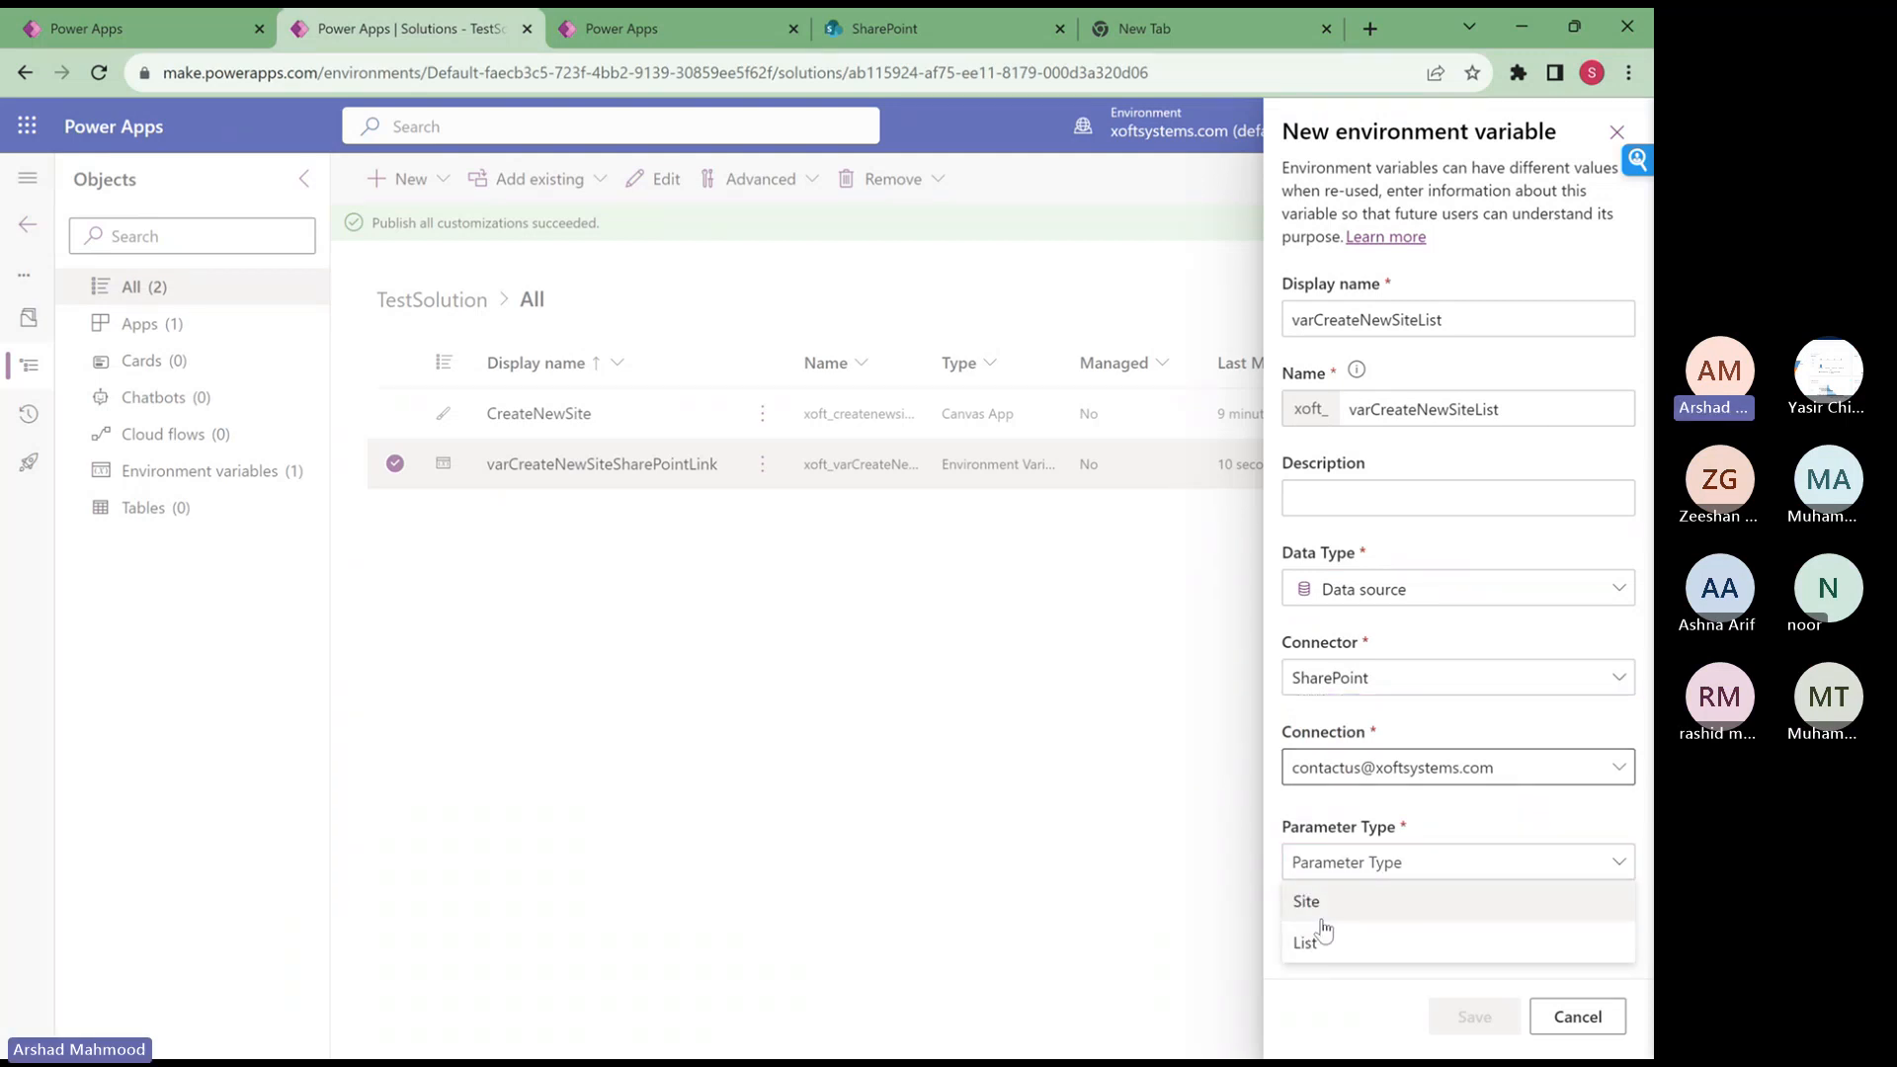
pyautogui.click(1306, 943)
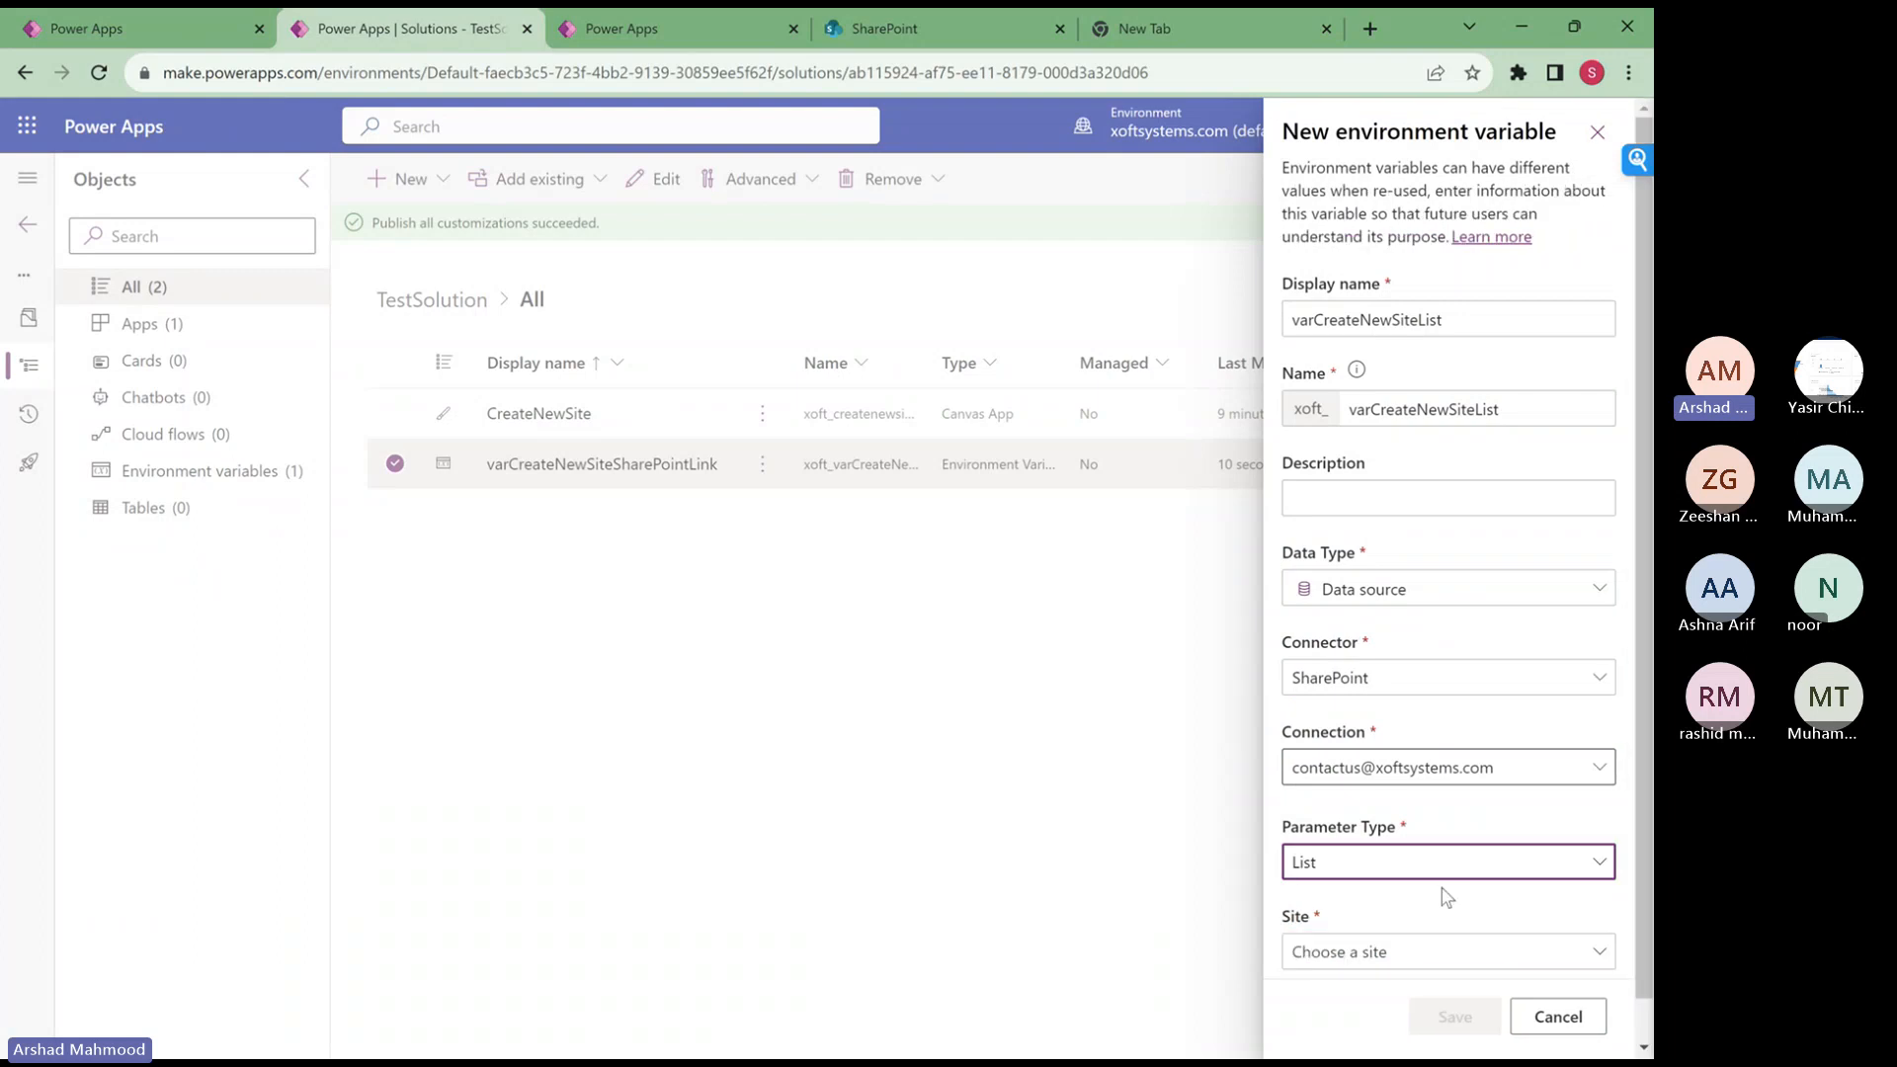
# - Set the new variable's site to varCreateNewSiteSharePointLink
pyautogui.scroll(-1, 1447, 892)
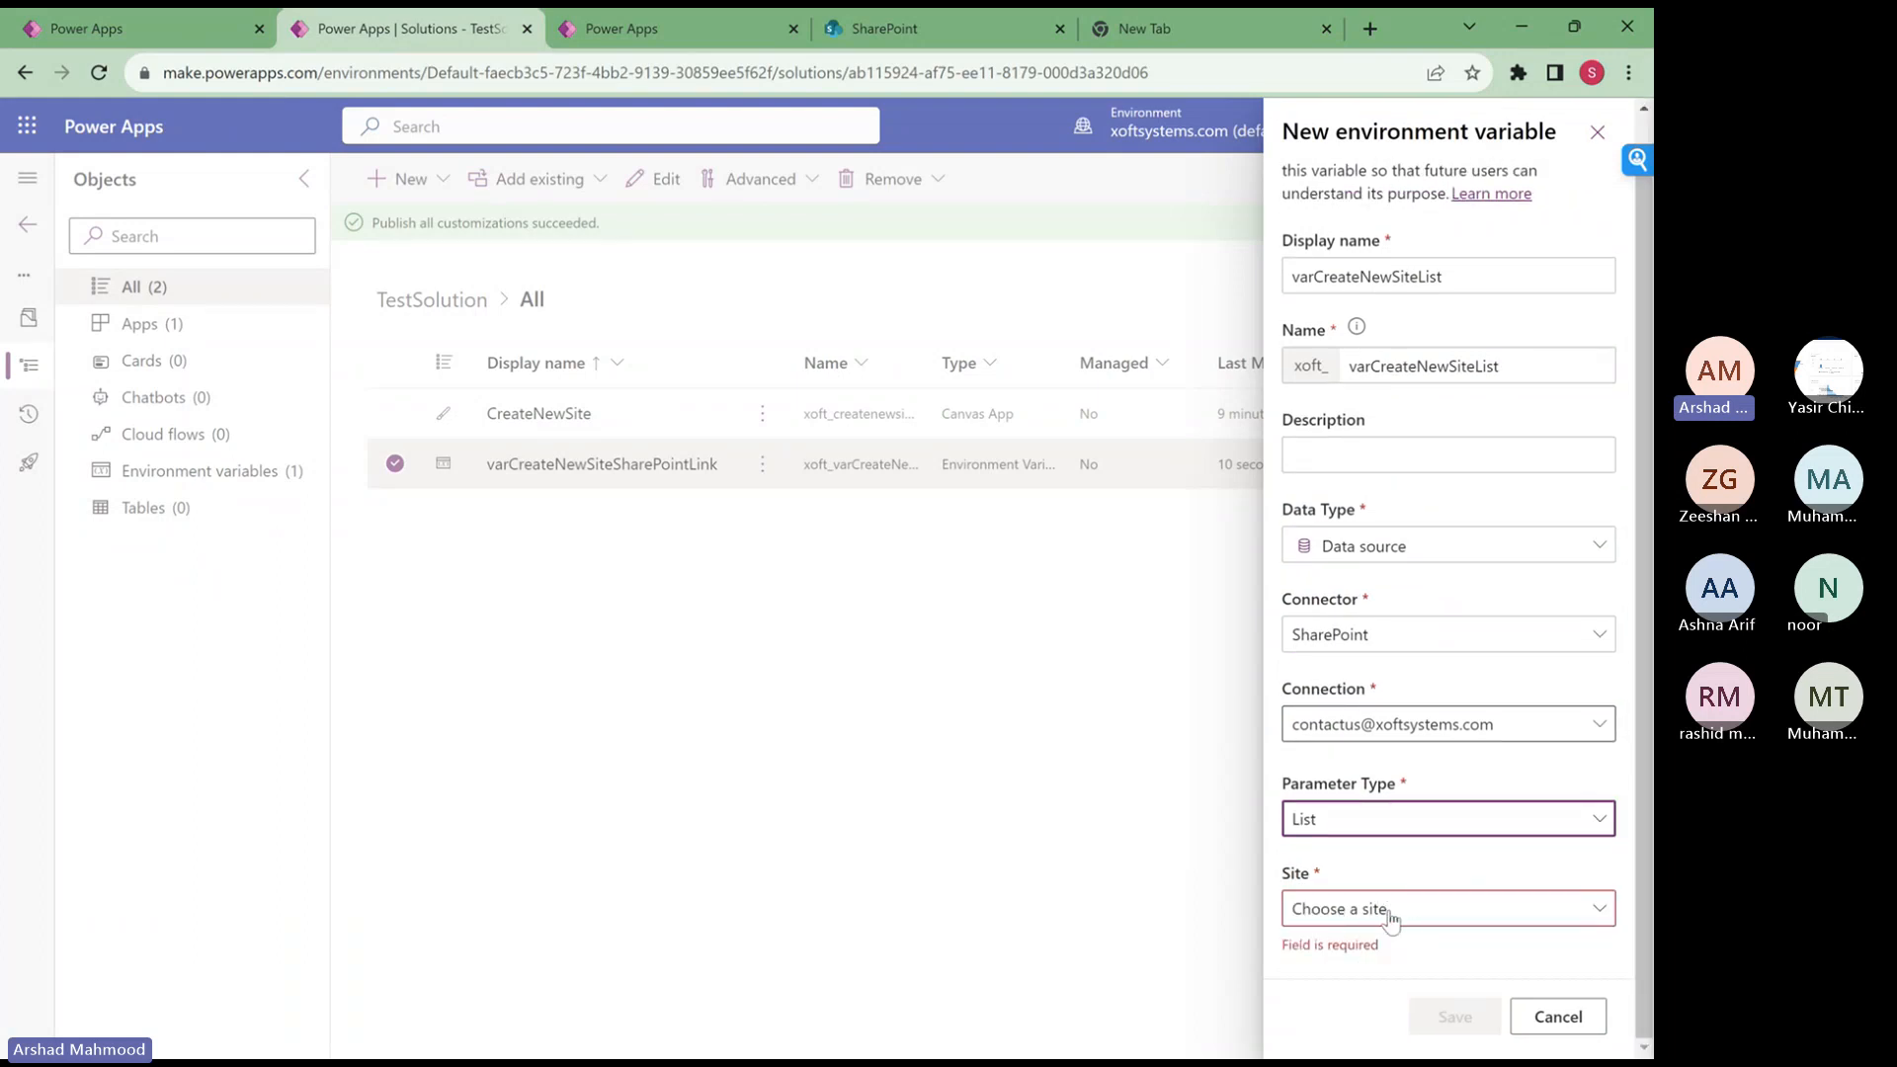
pyautogui.click(1427, 921)
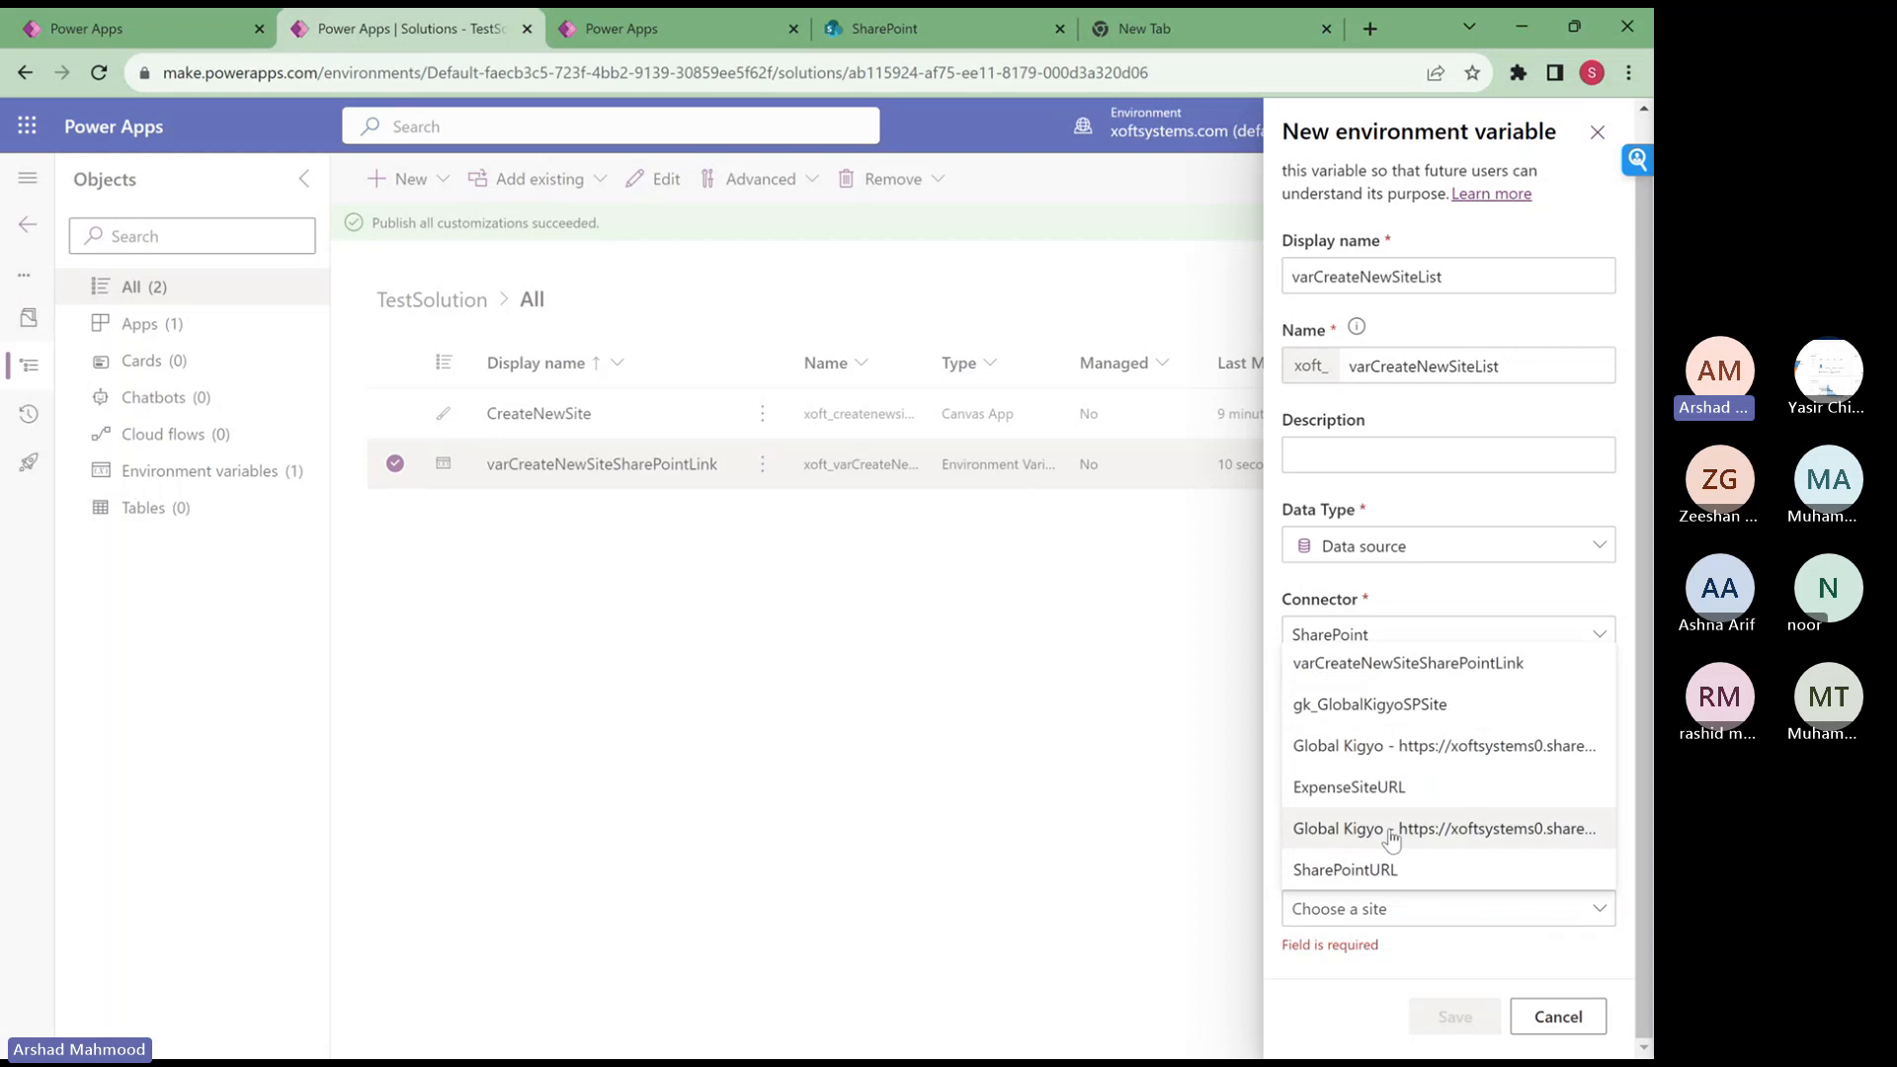
pyautogui.click(1357, 676)
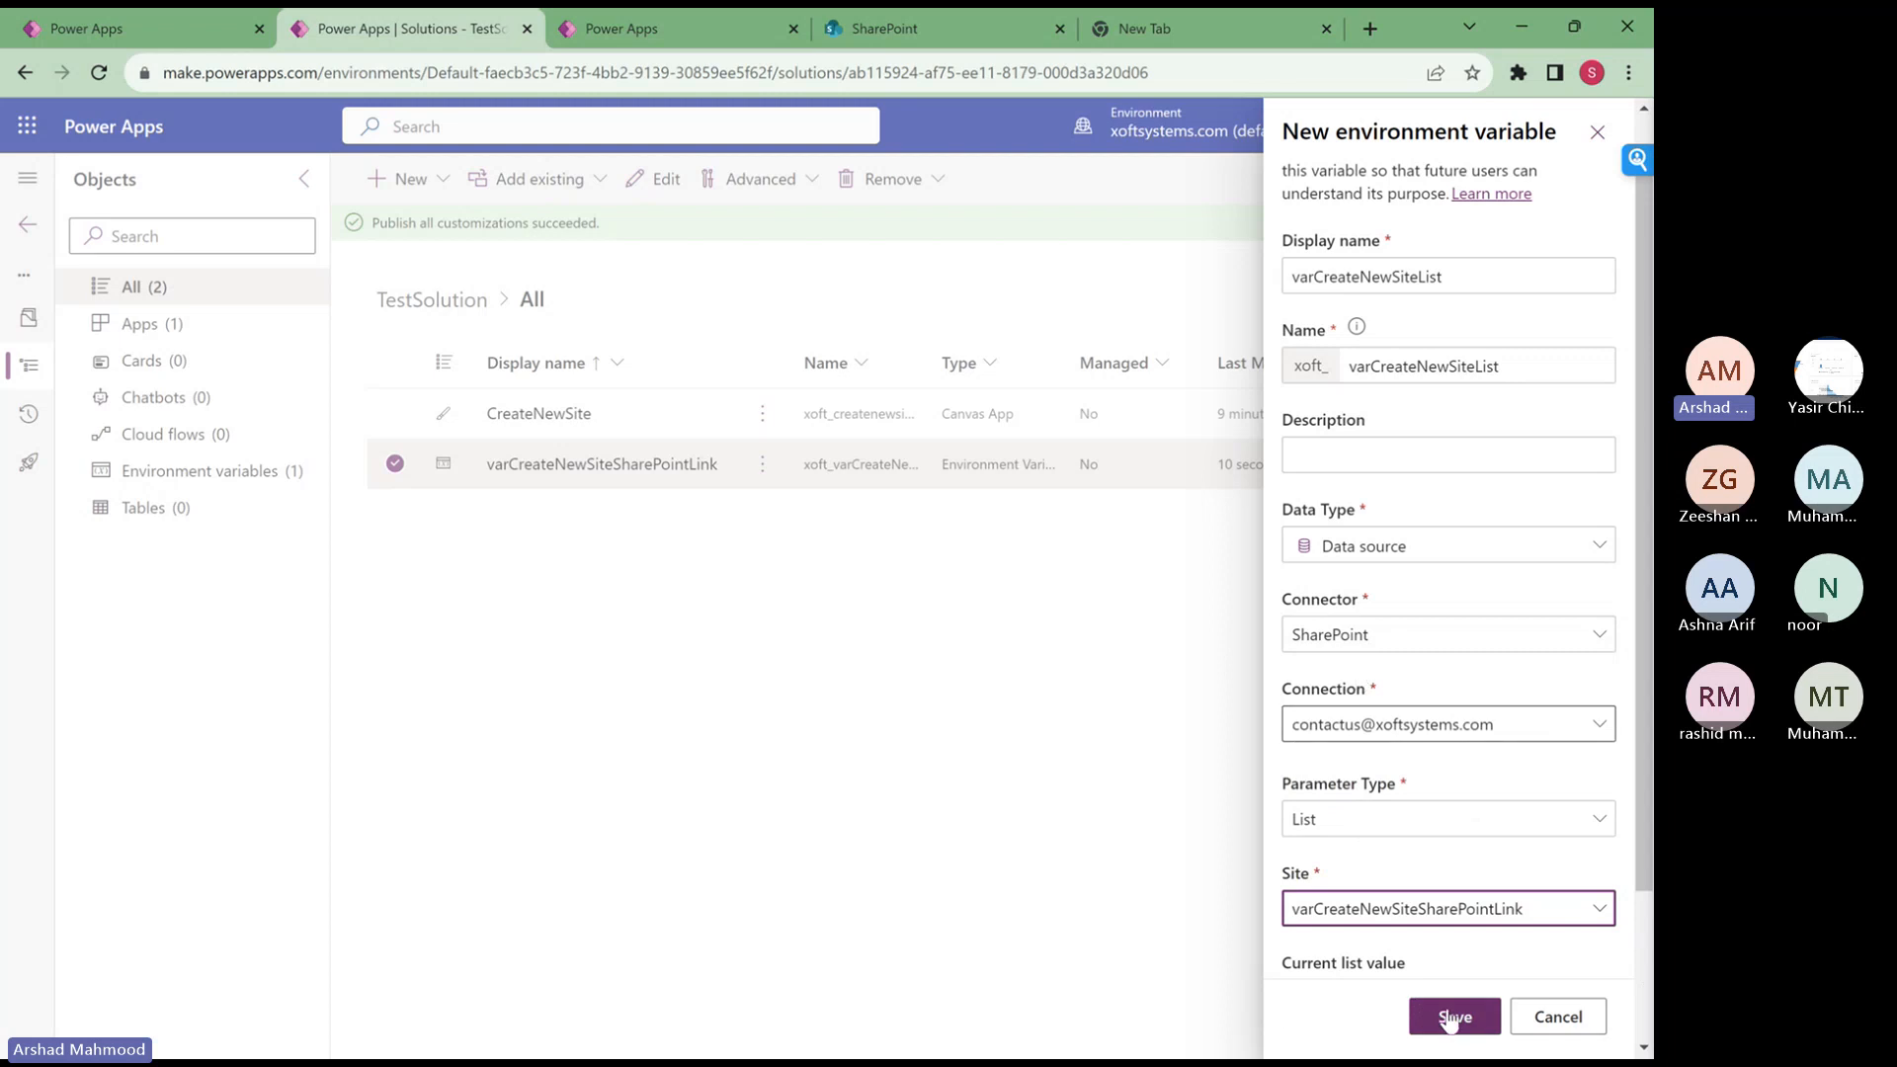
# - Add NewSiteForm as the current list value of varCreateNewSiteList and save the variable
pyautogui.scroll(-2, 1430, 869)
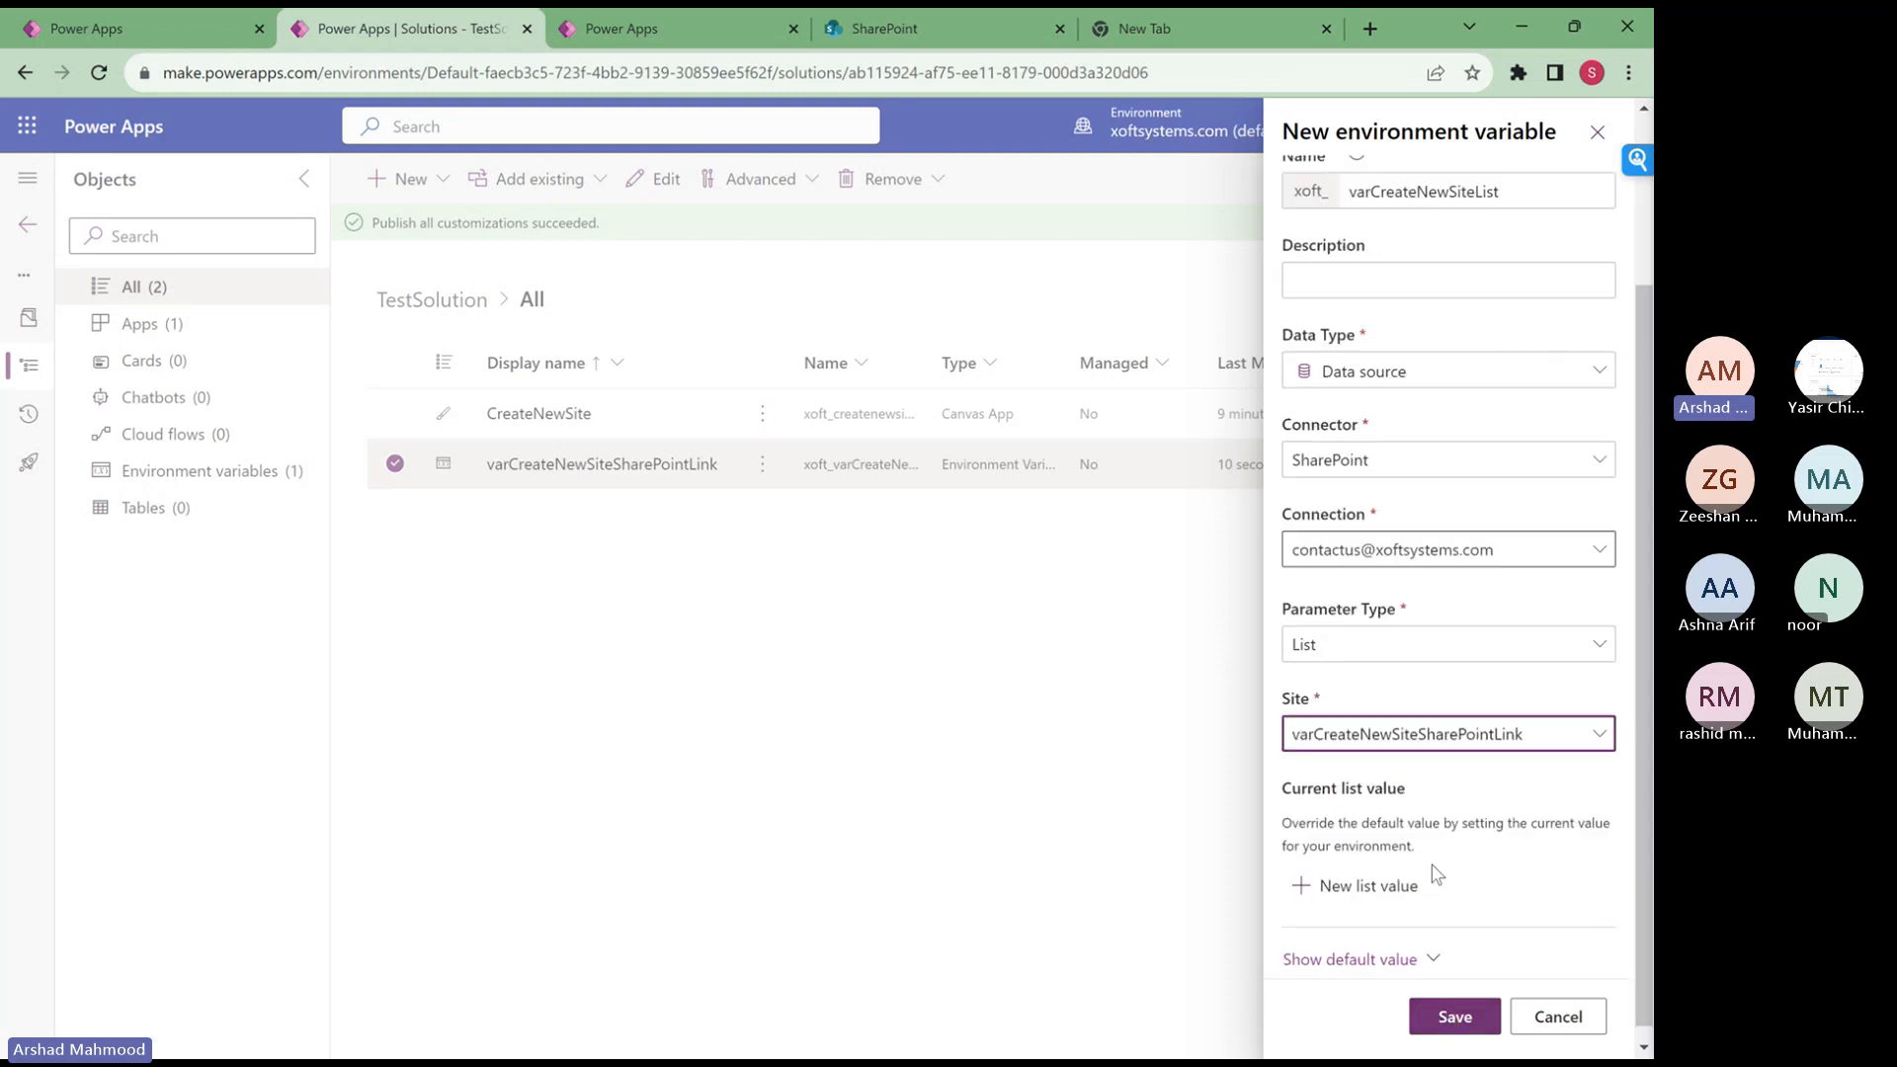
pyautogui.click(1302, 873)
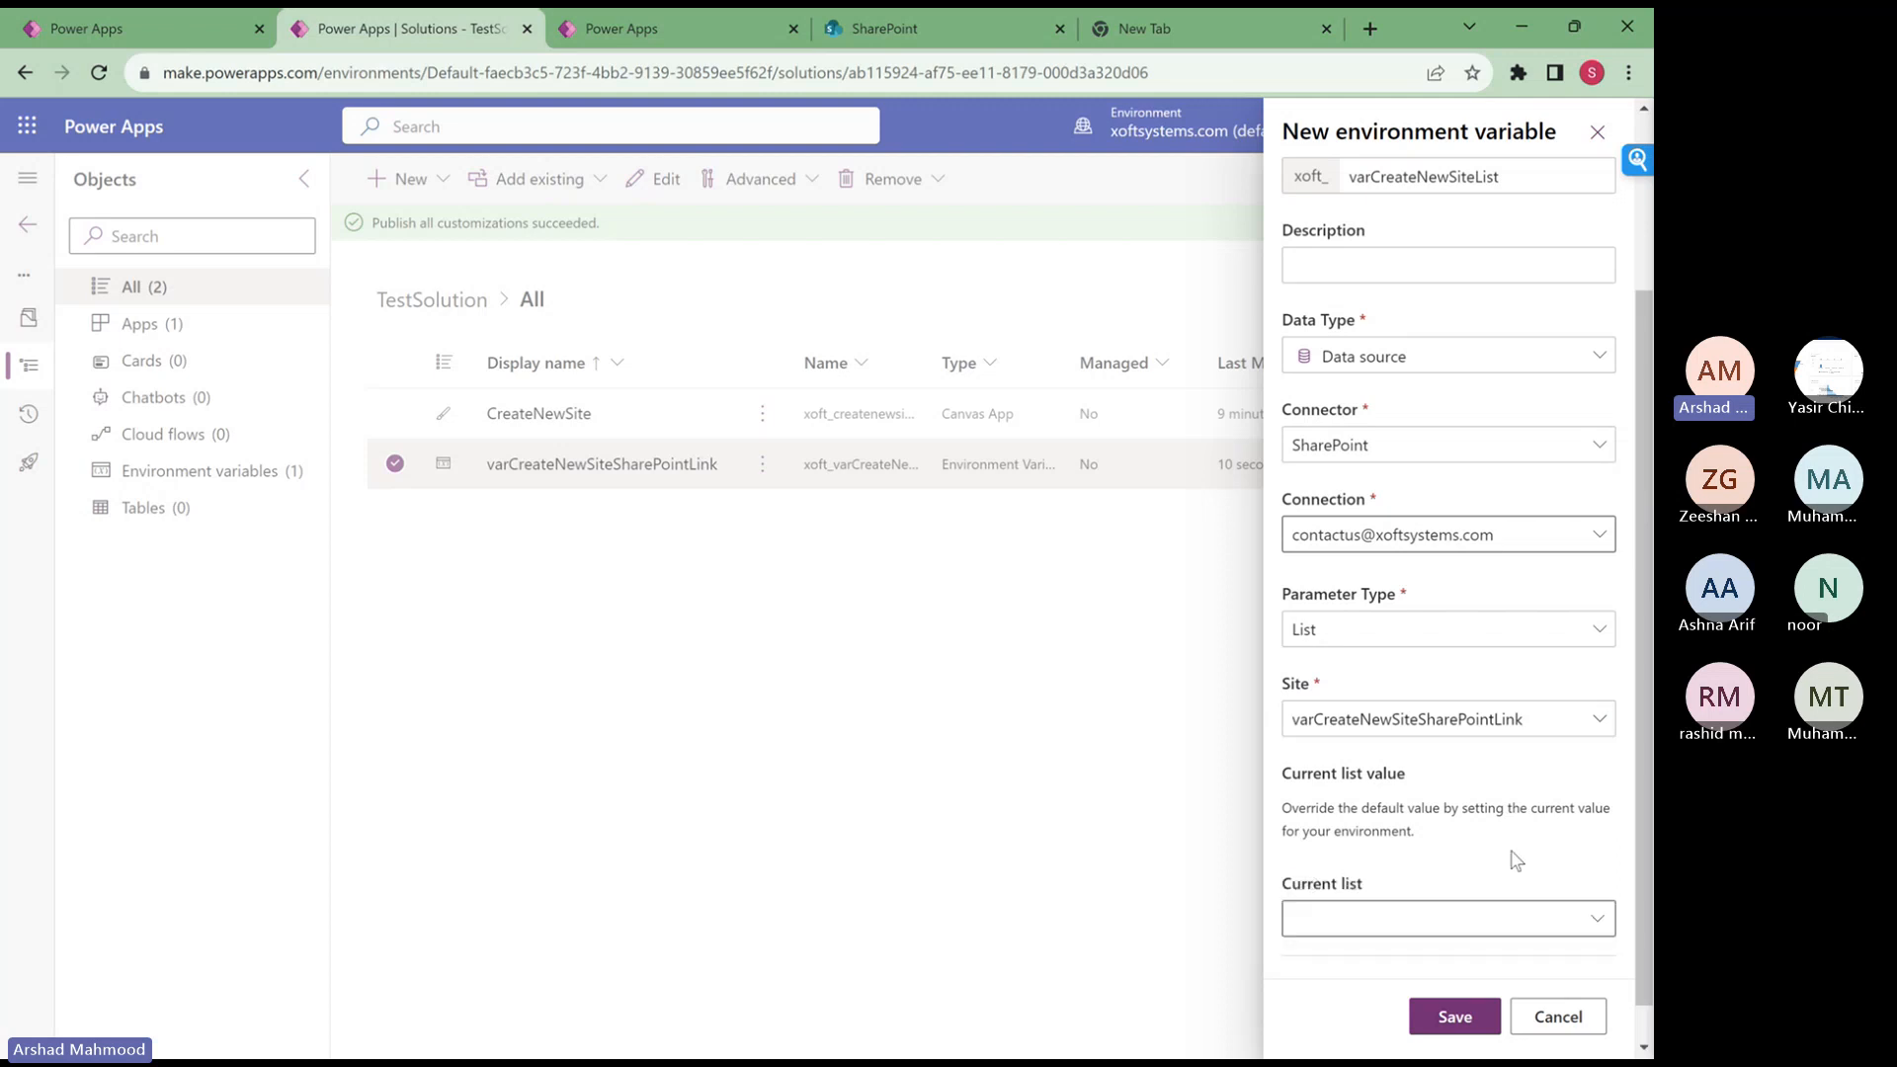
pyautogui.click(1596, 922)
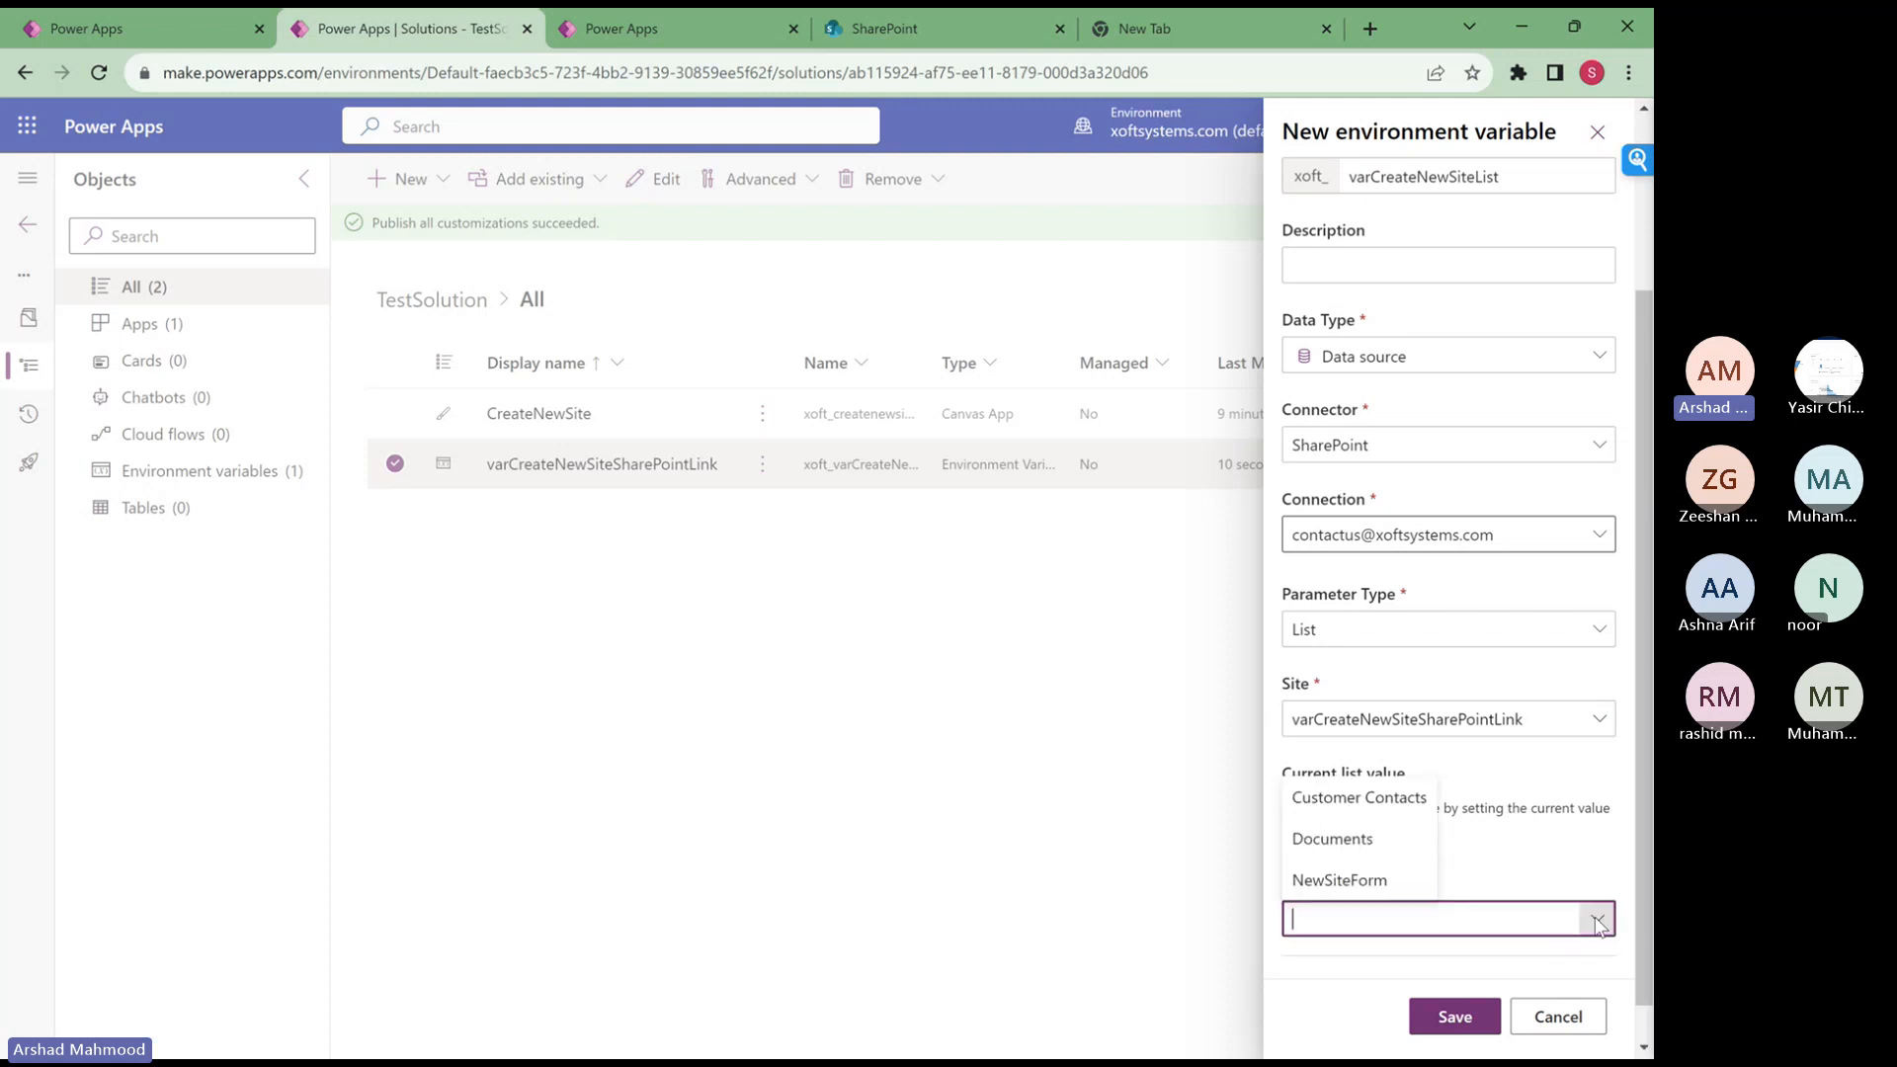
pyautogui.click(1369, 882)
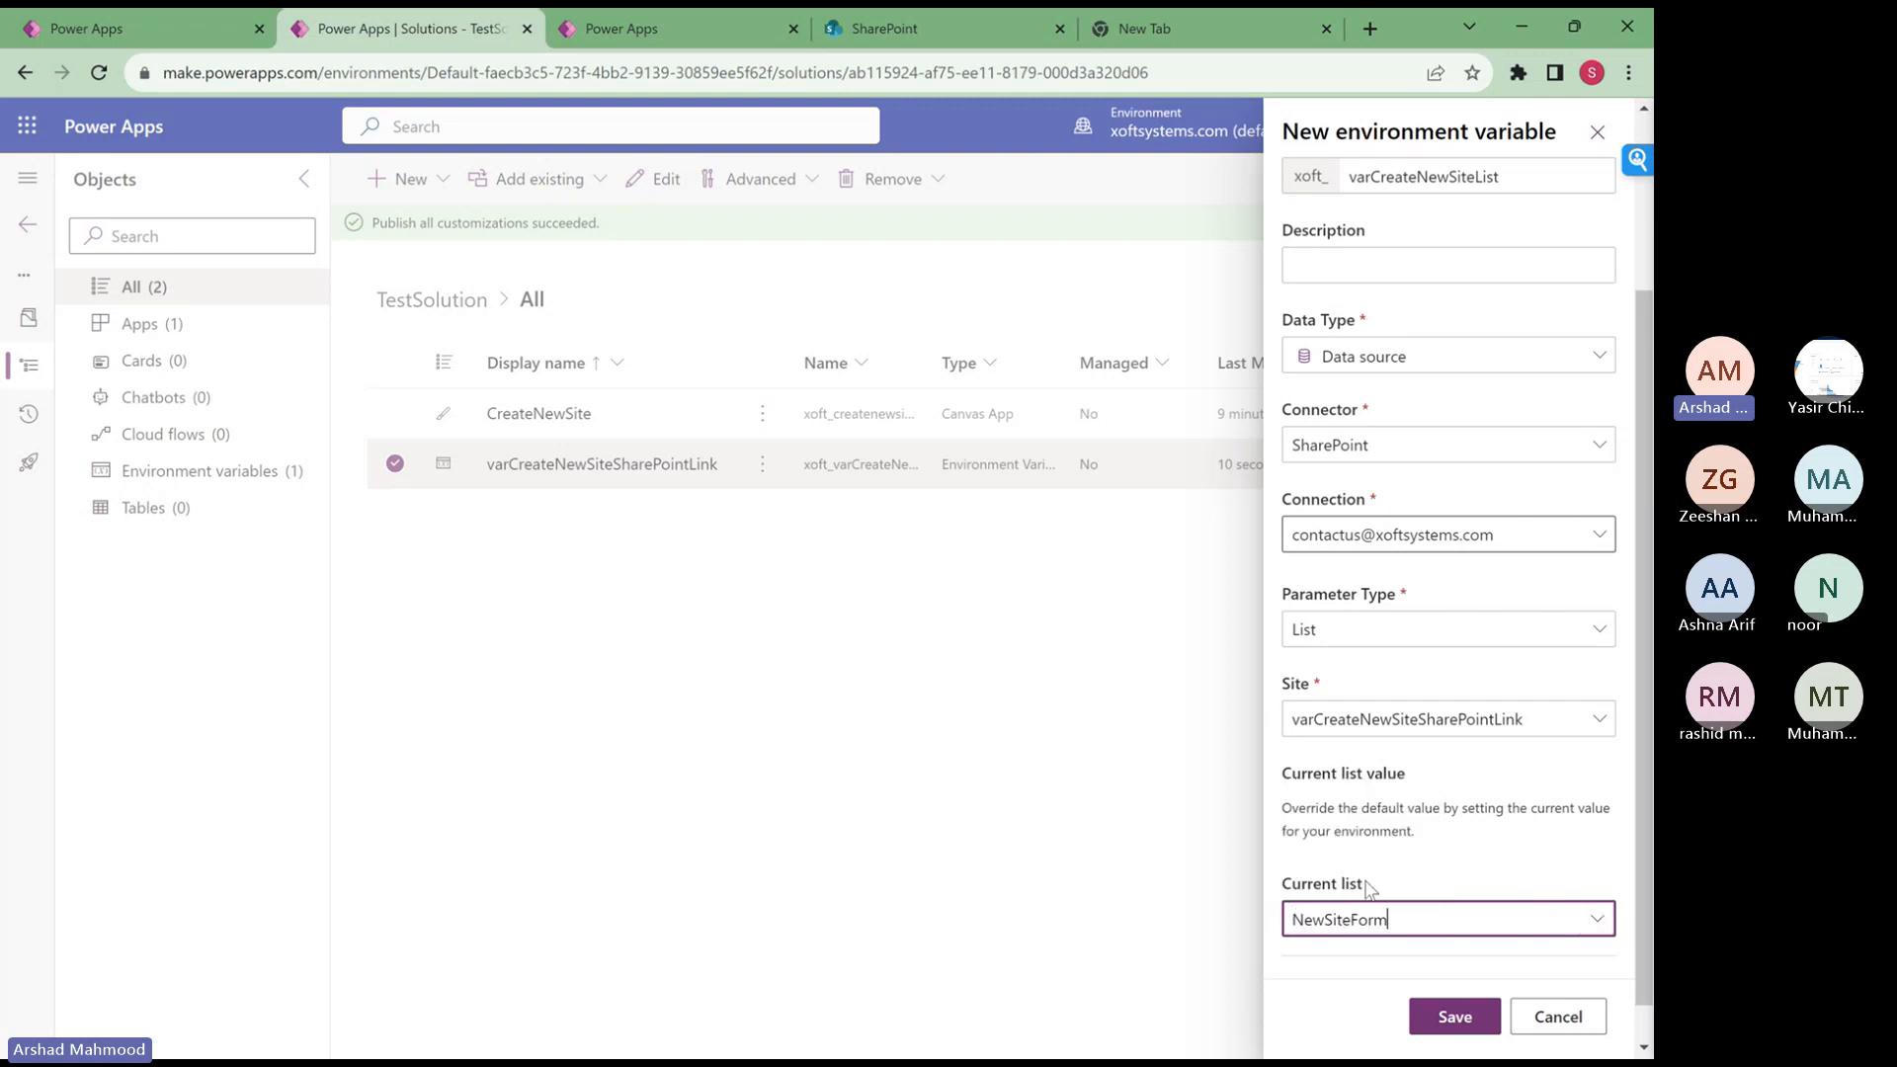
pyautogui.click(1450, 1018)
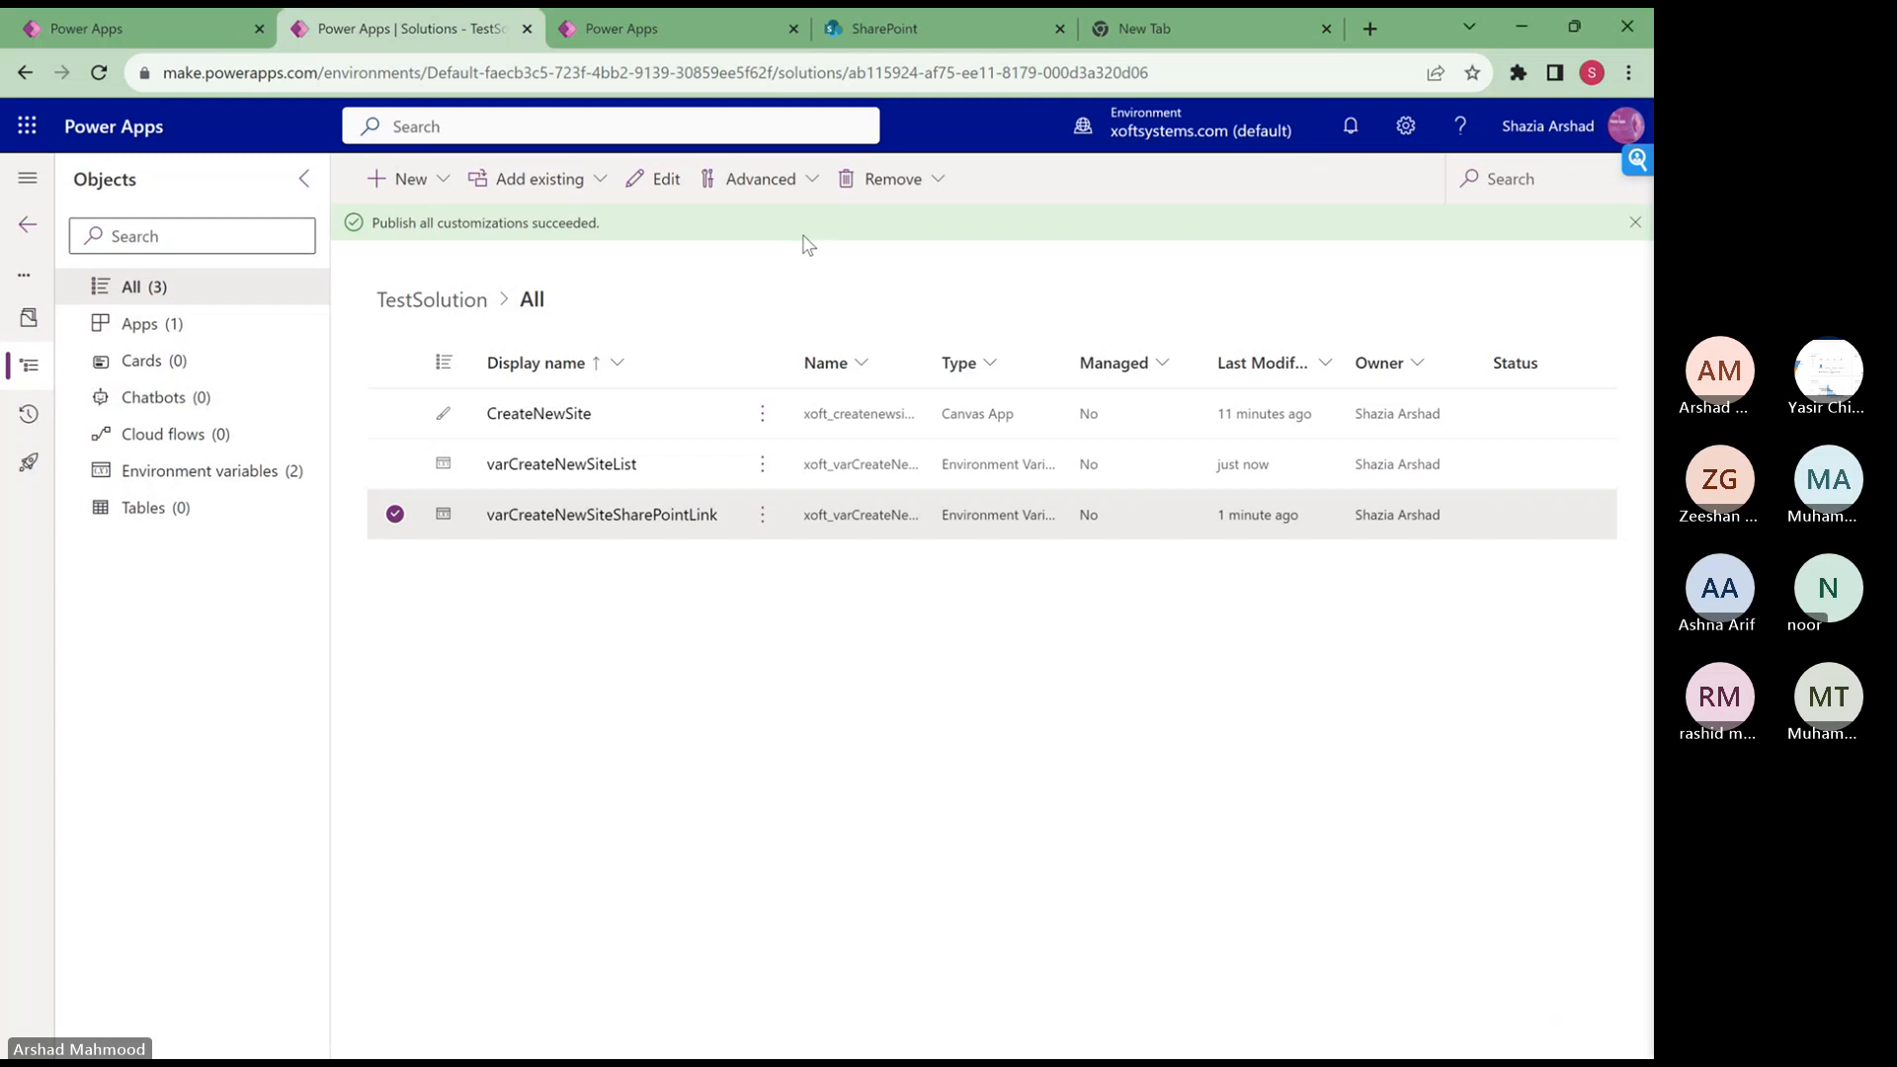
pyautogui.doubleClick(1403, 26)
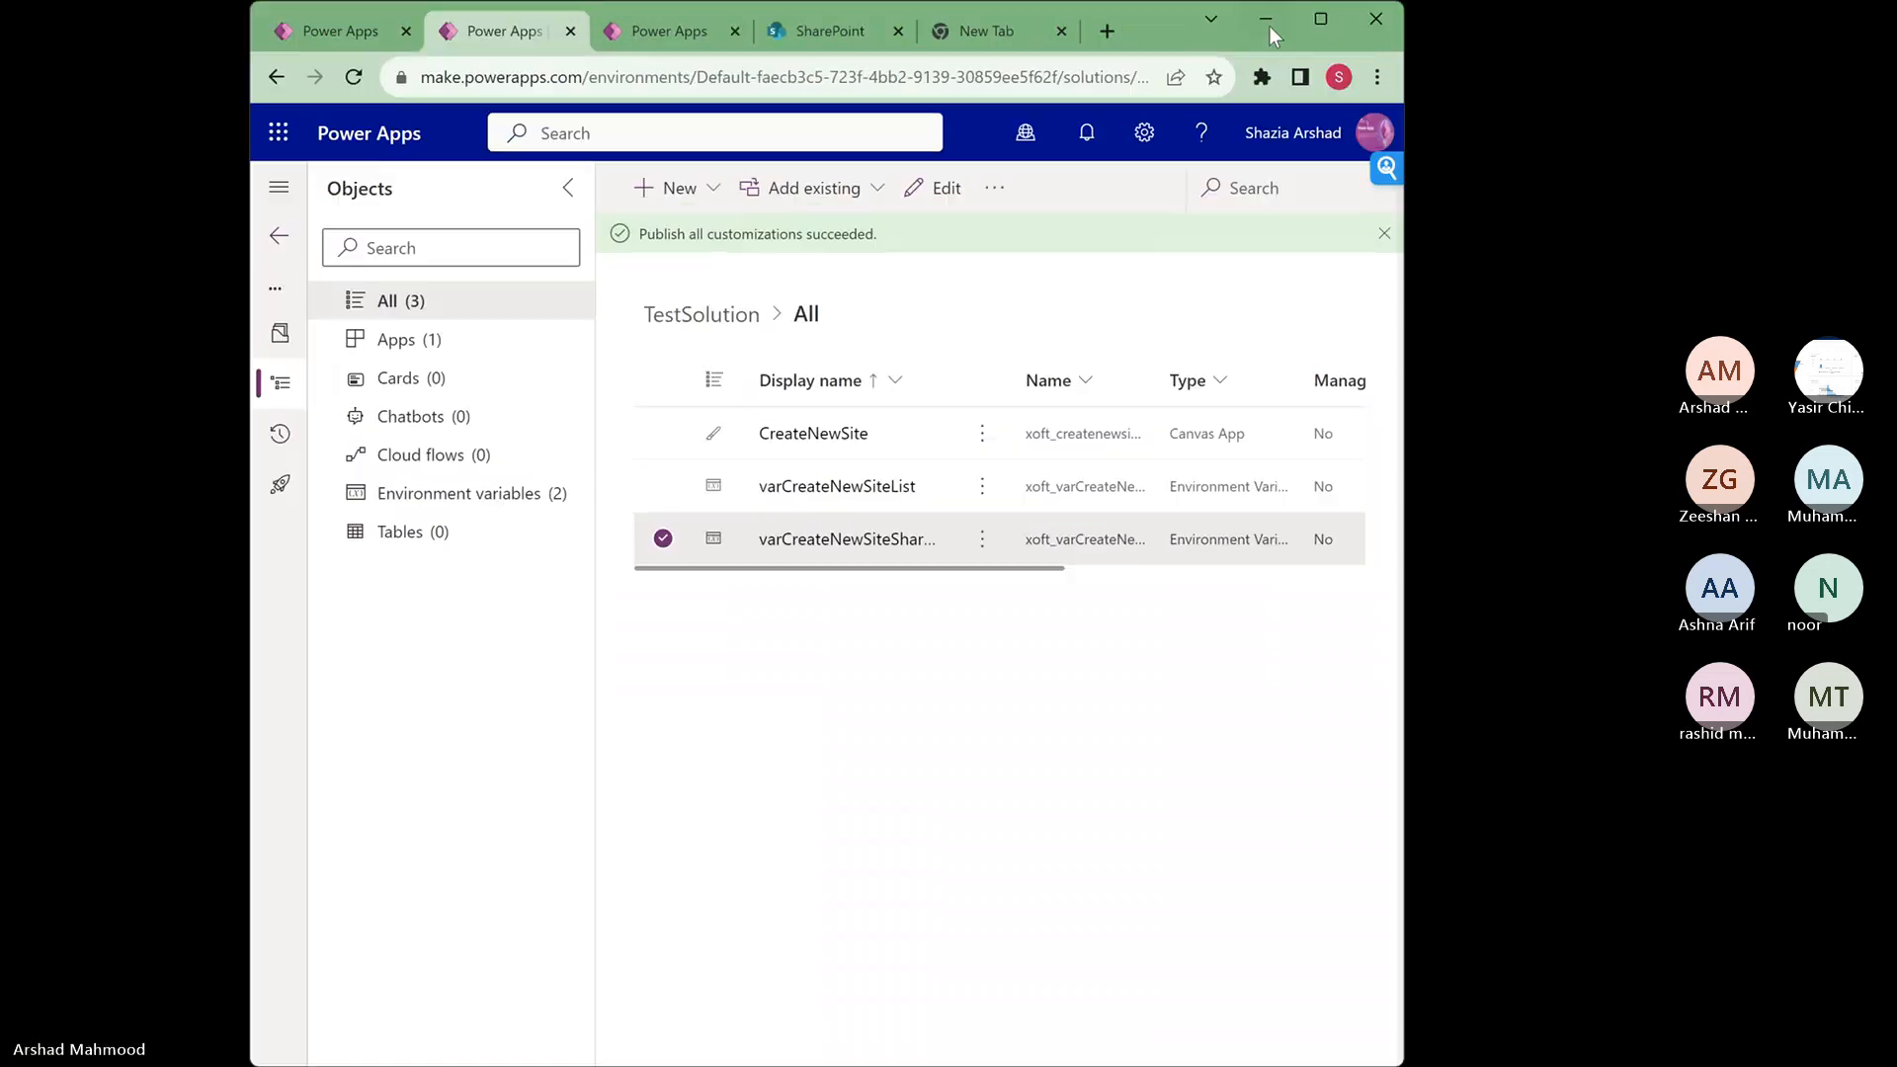
pyautogui.click(1320, 19)
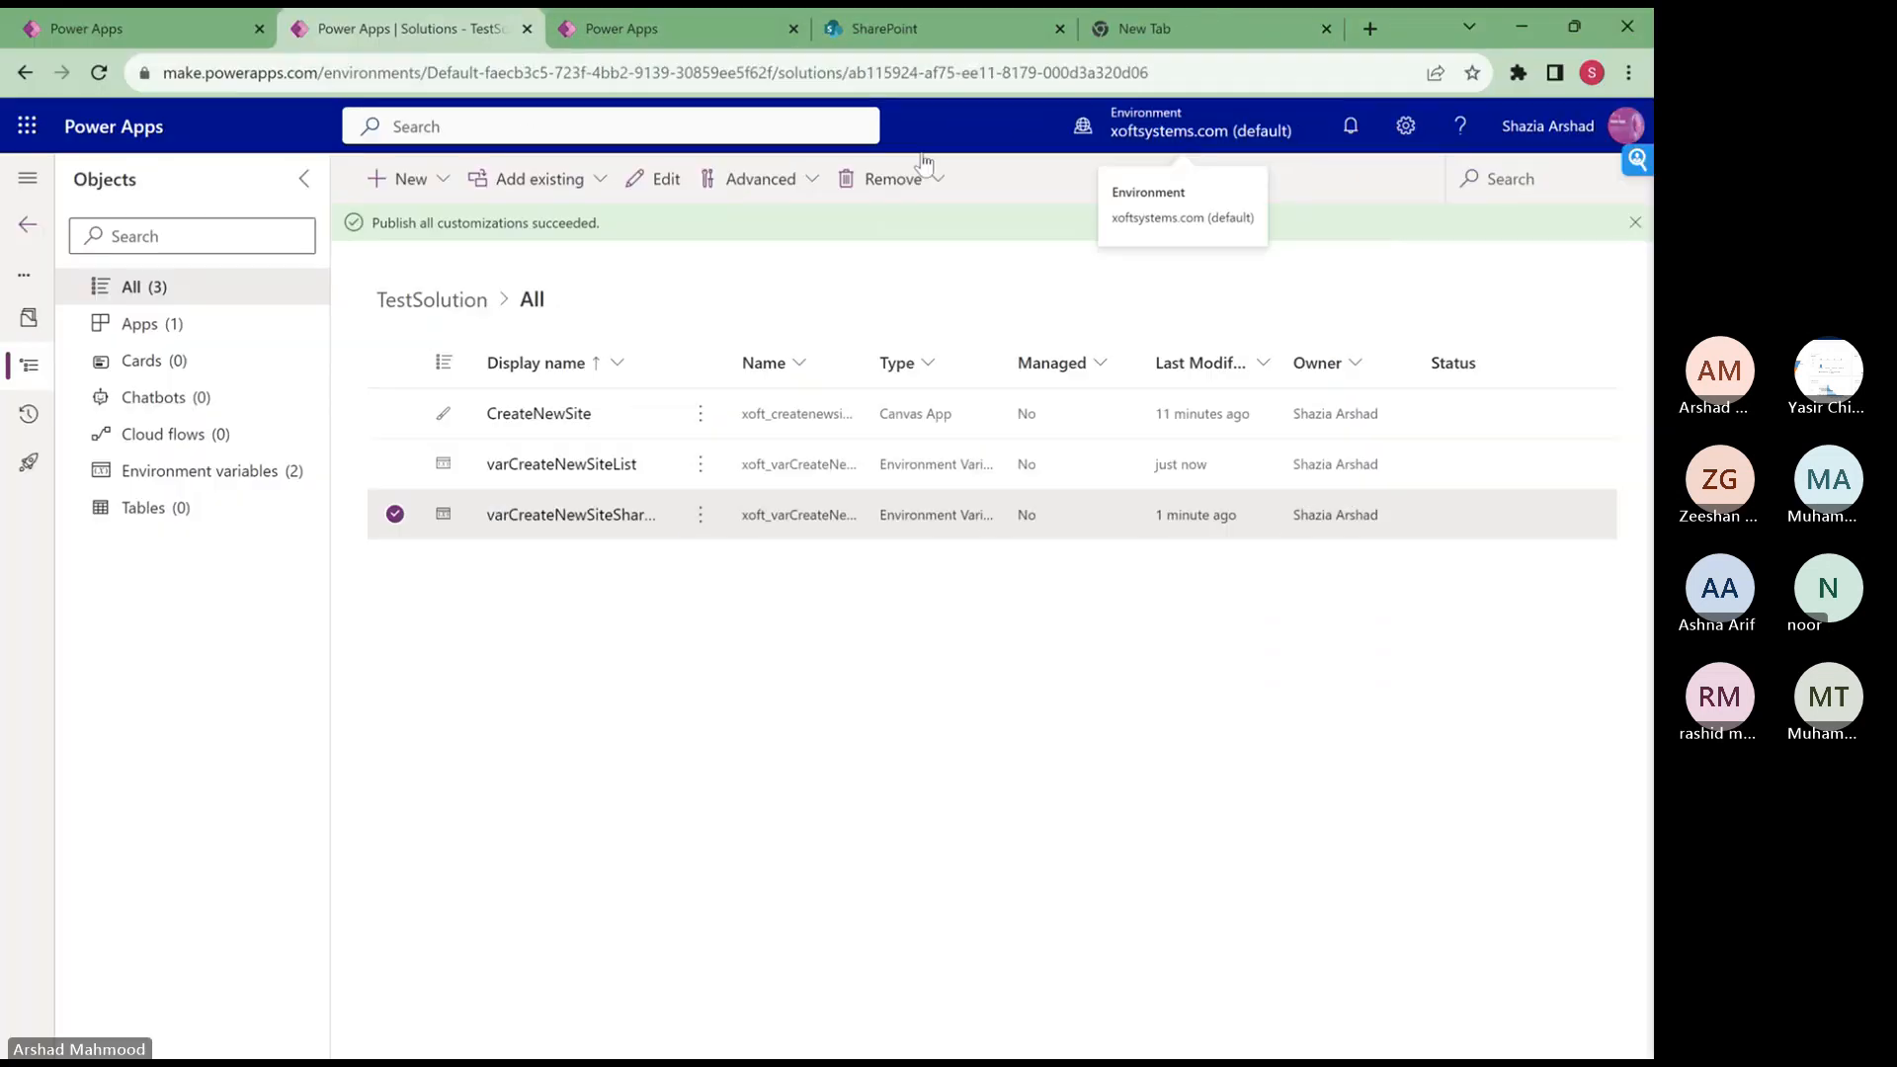
# - Return to the CreateNewSite app, check the open list selection for environment variables, and close it
pyautogui.click(625, 29)
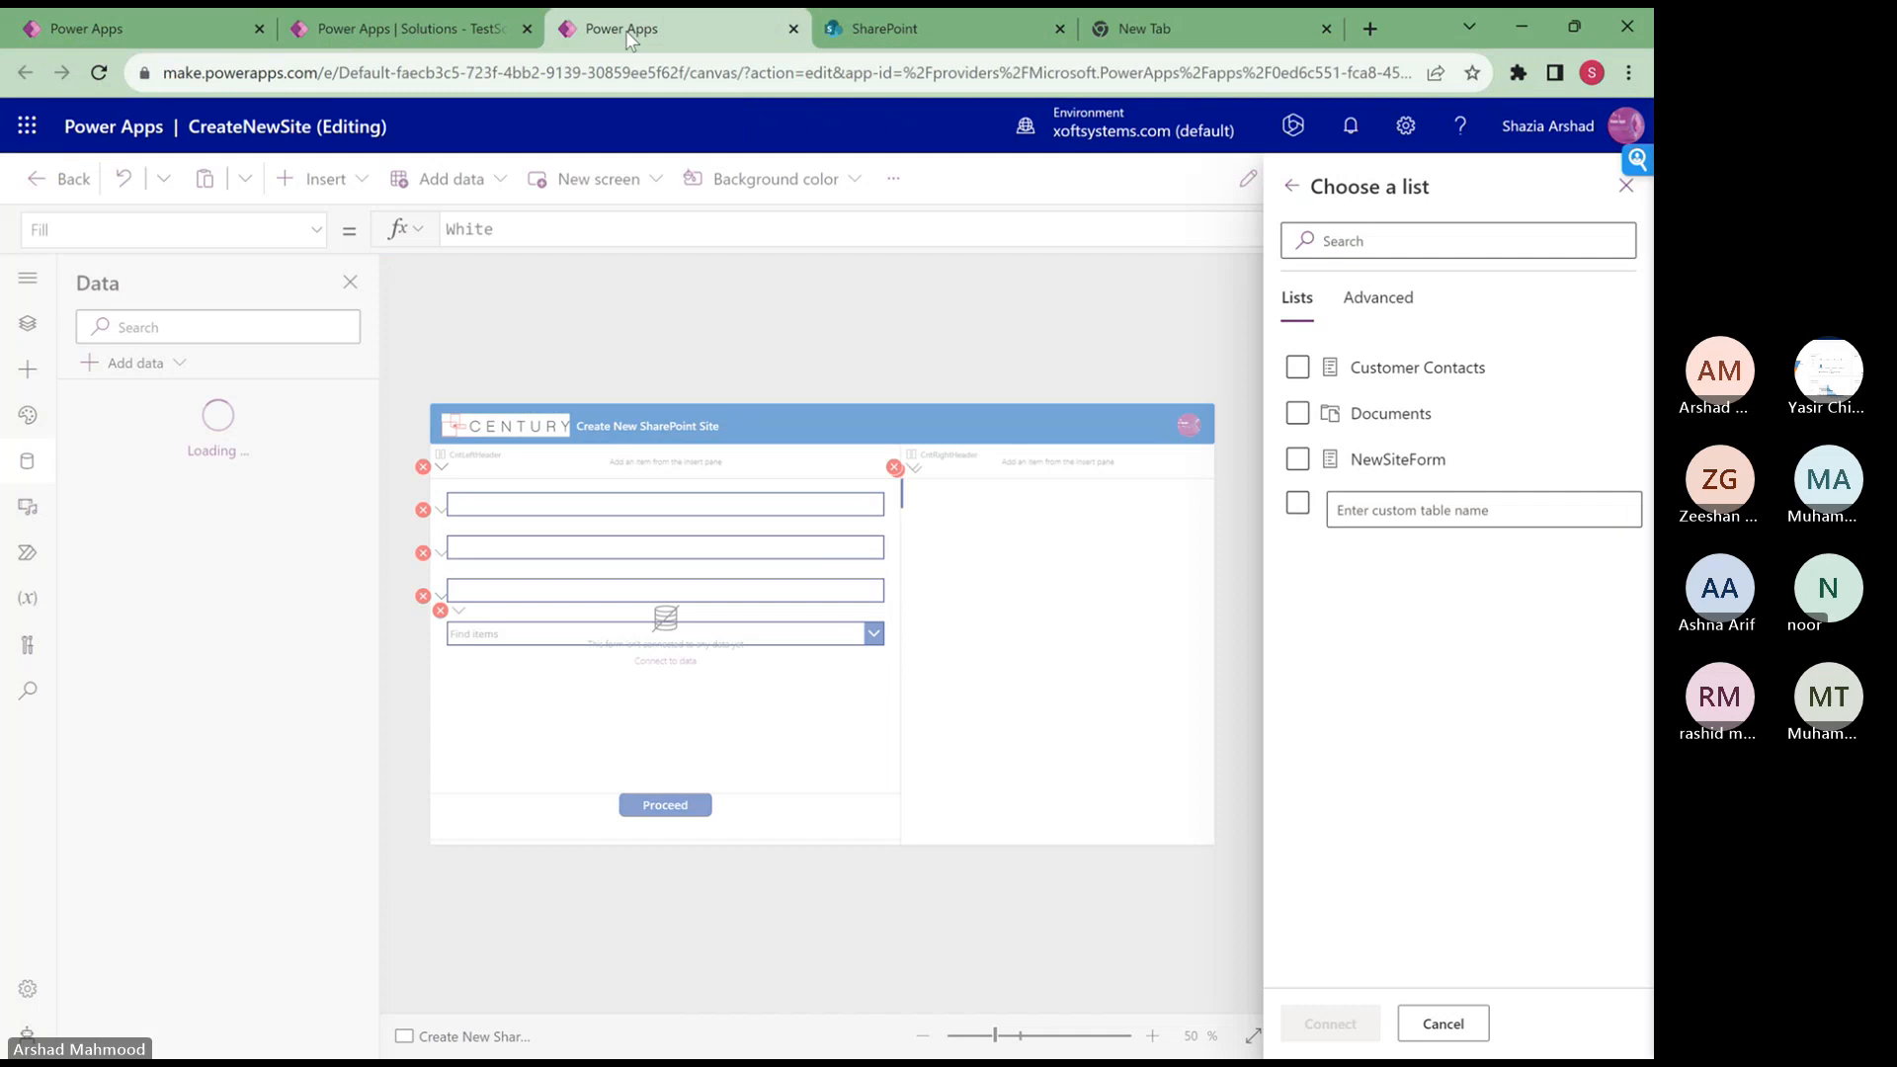
pyautogui.click(1384, 302)
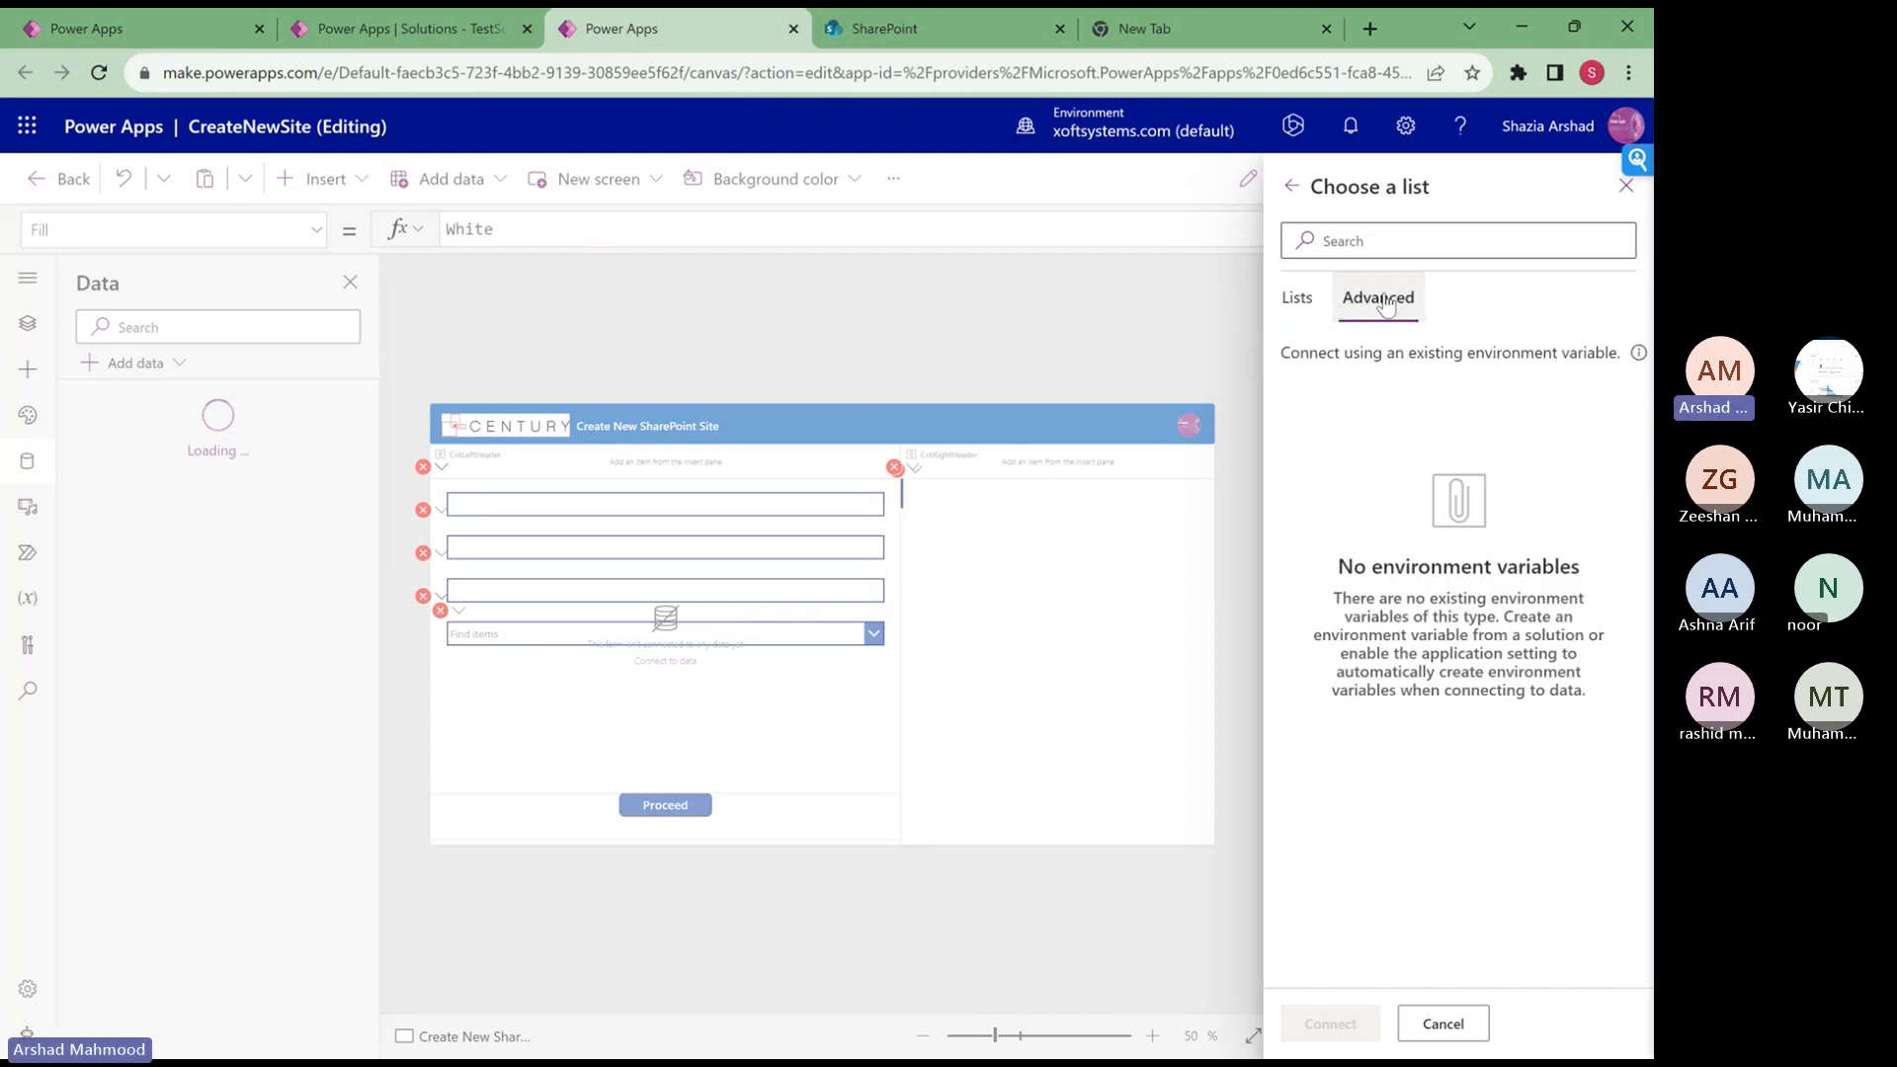
pyautogui.click(1294, 297)
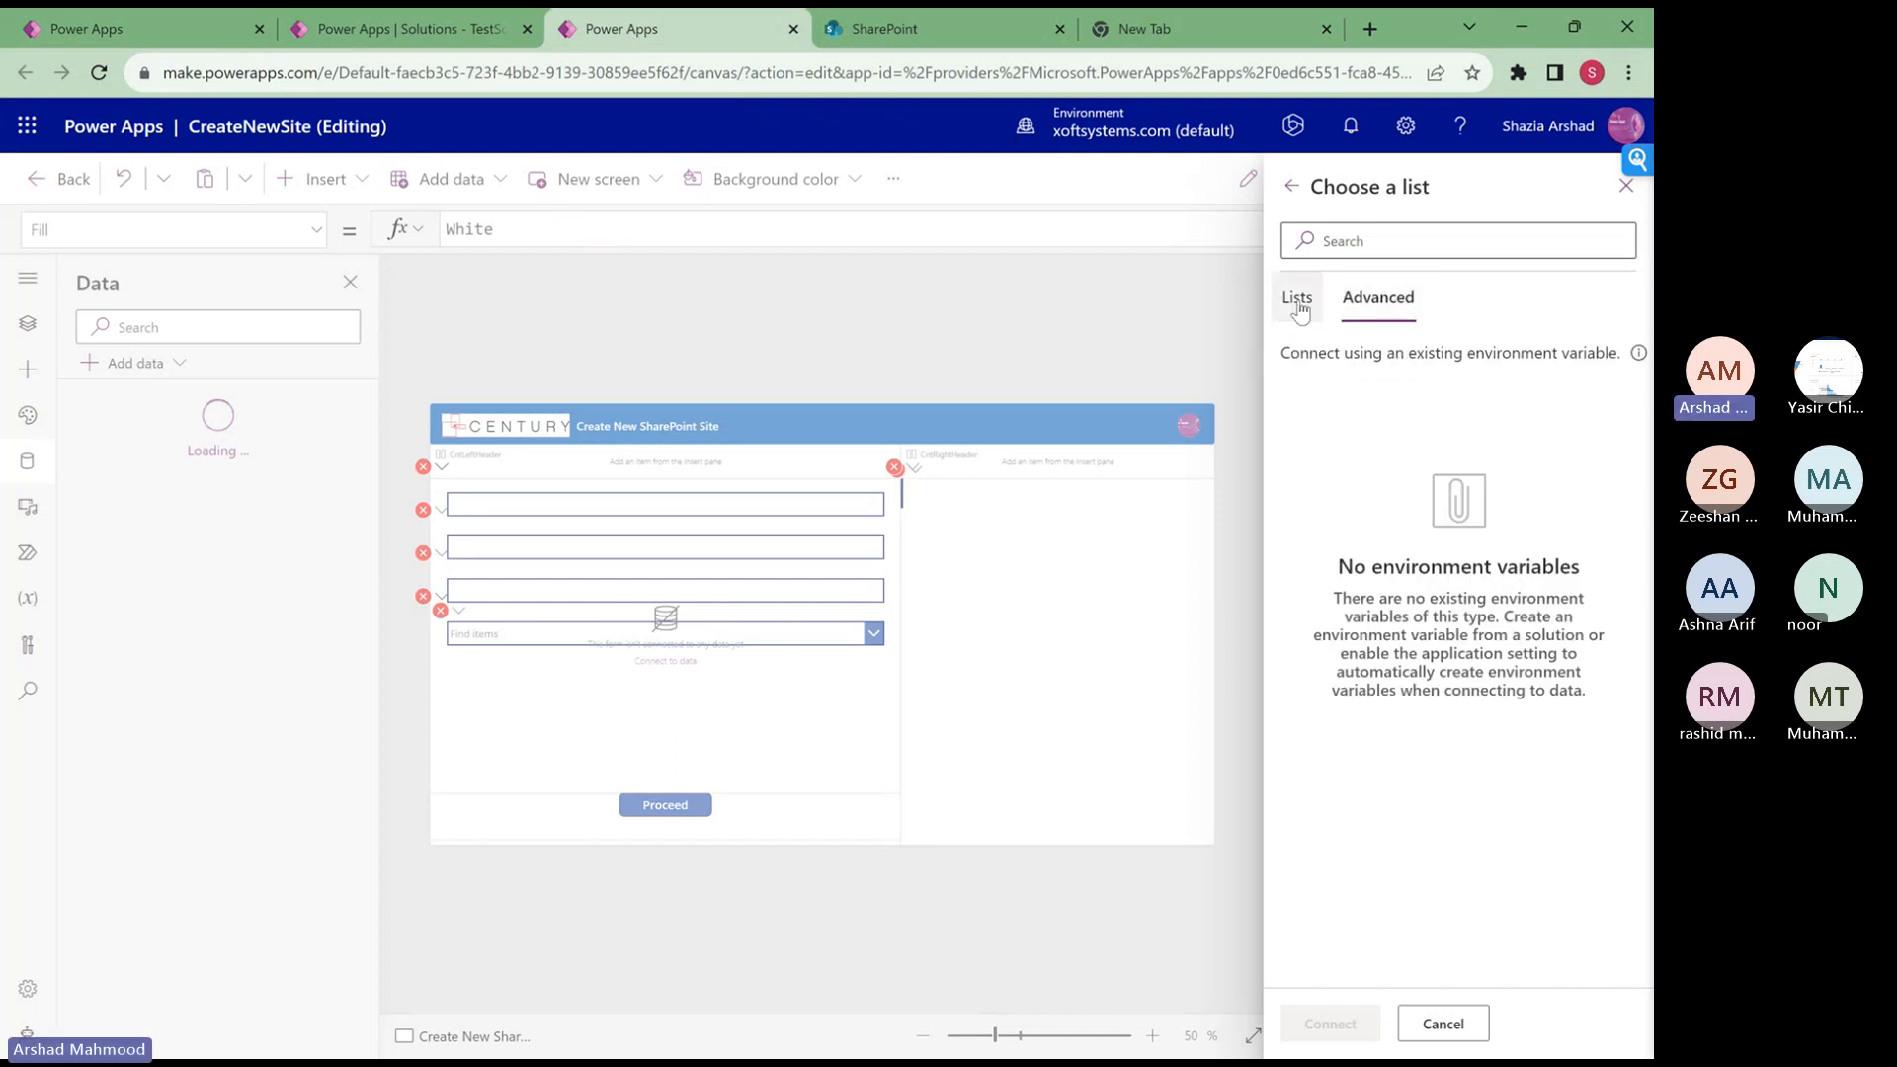
pyautogui.click(1626, 186)
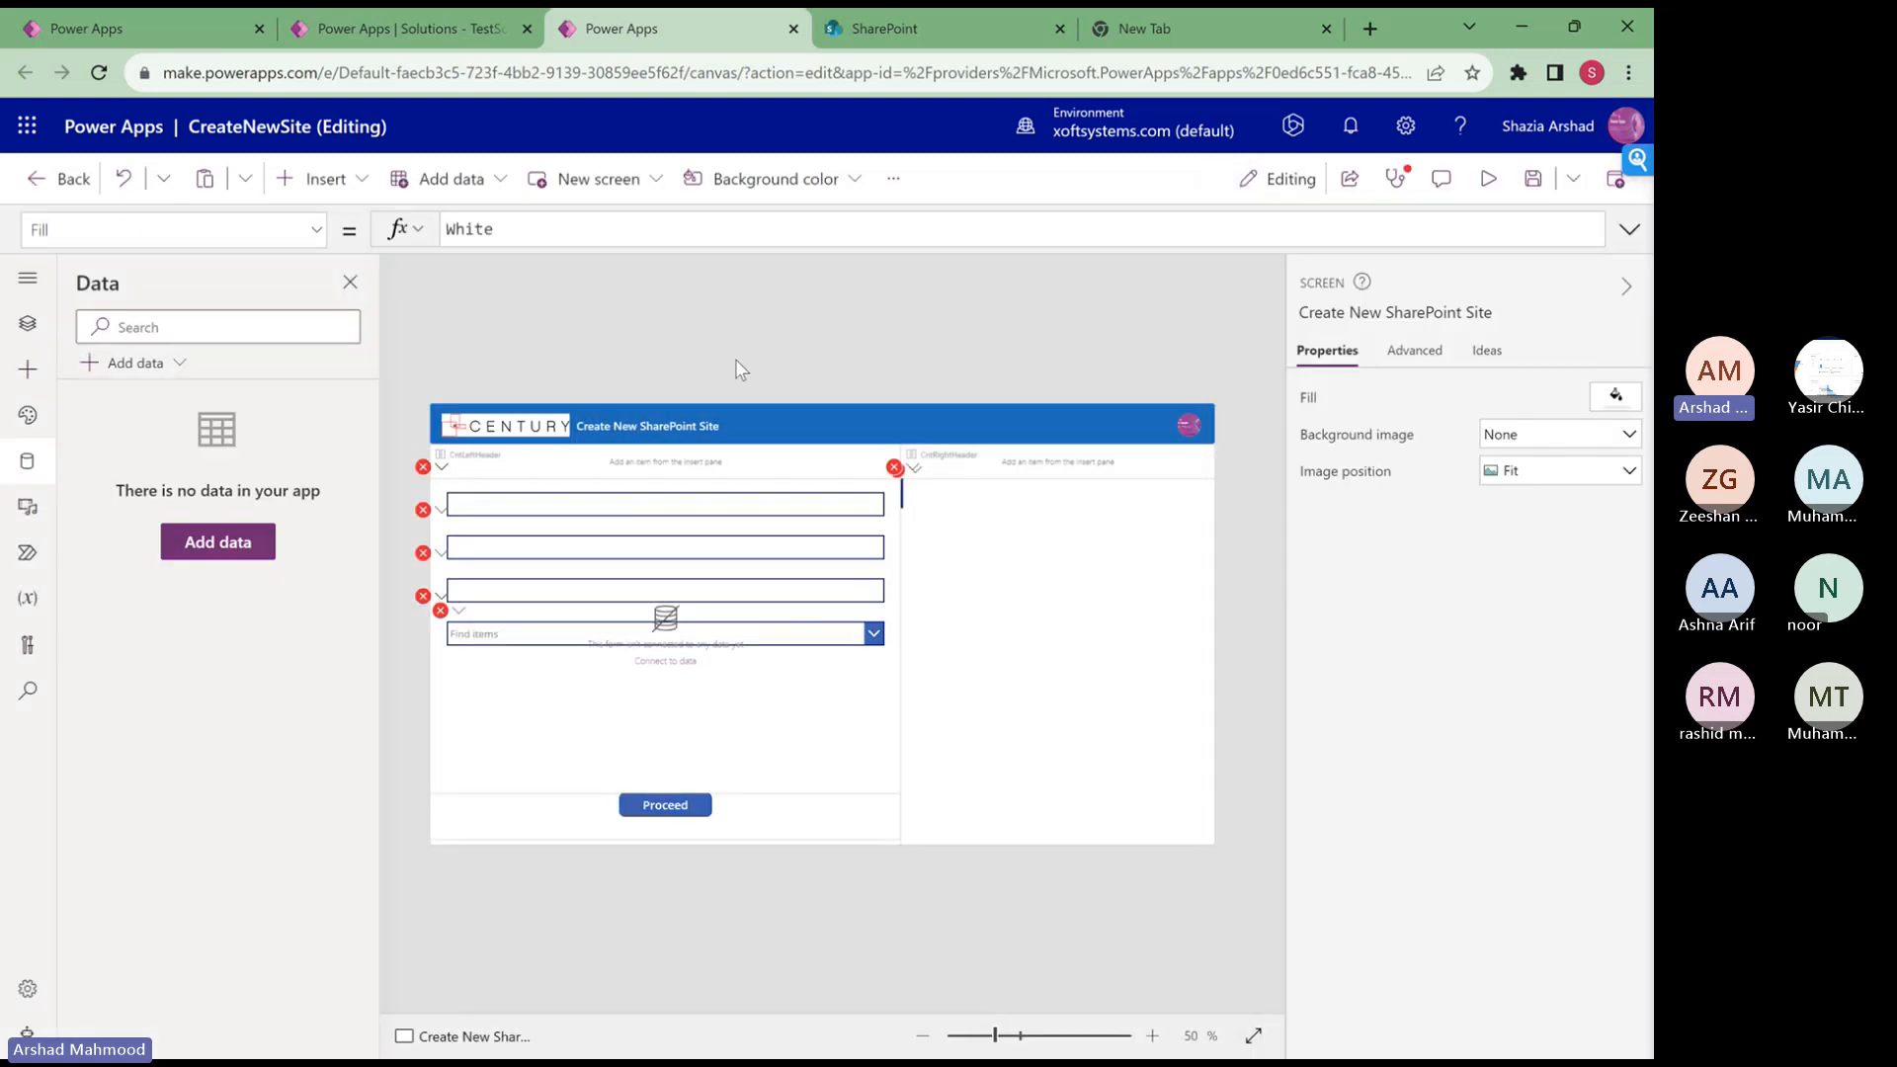
# - Add a SharePoint data source with the first existing connection and connect to the site through varCreateNewSiteSharePointLink
pyautogui.click(203, 545)
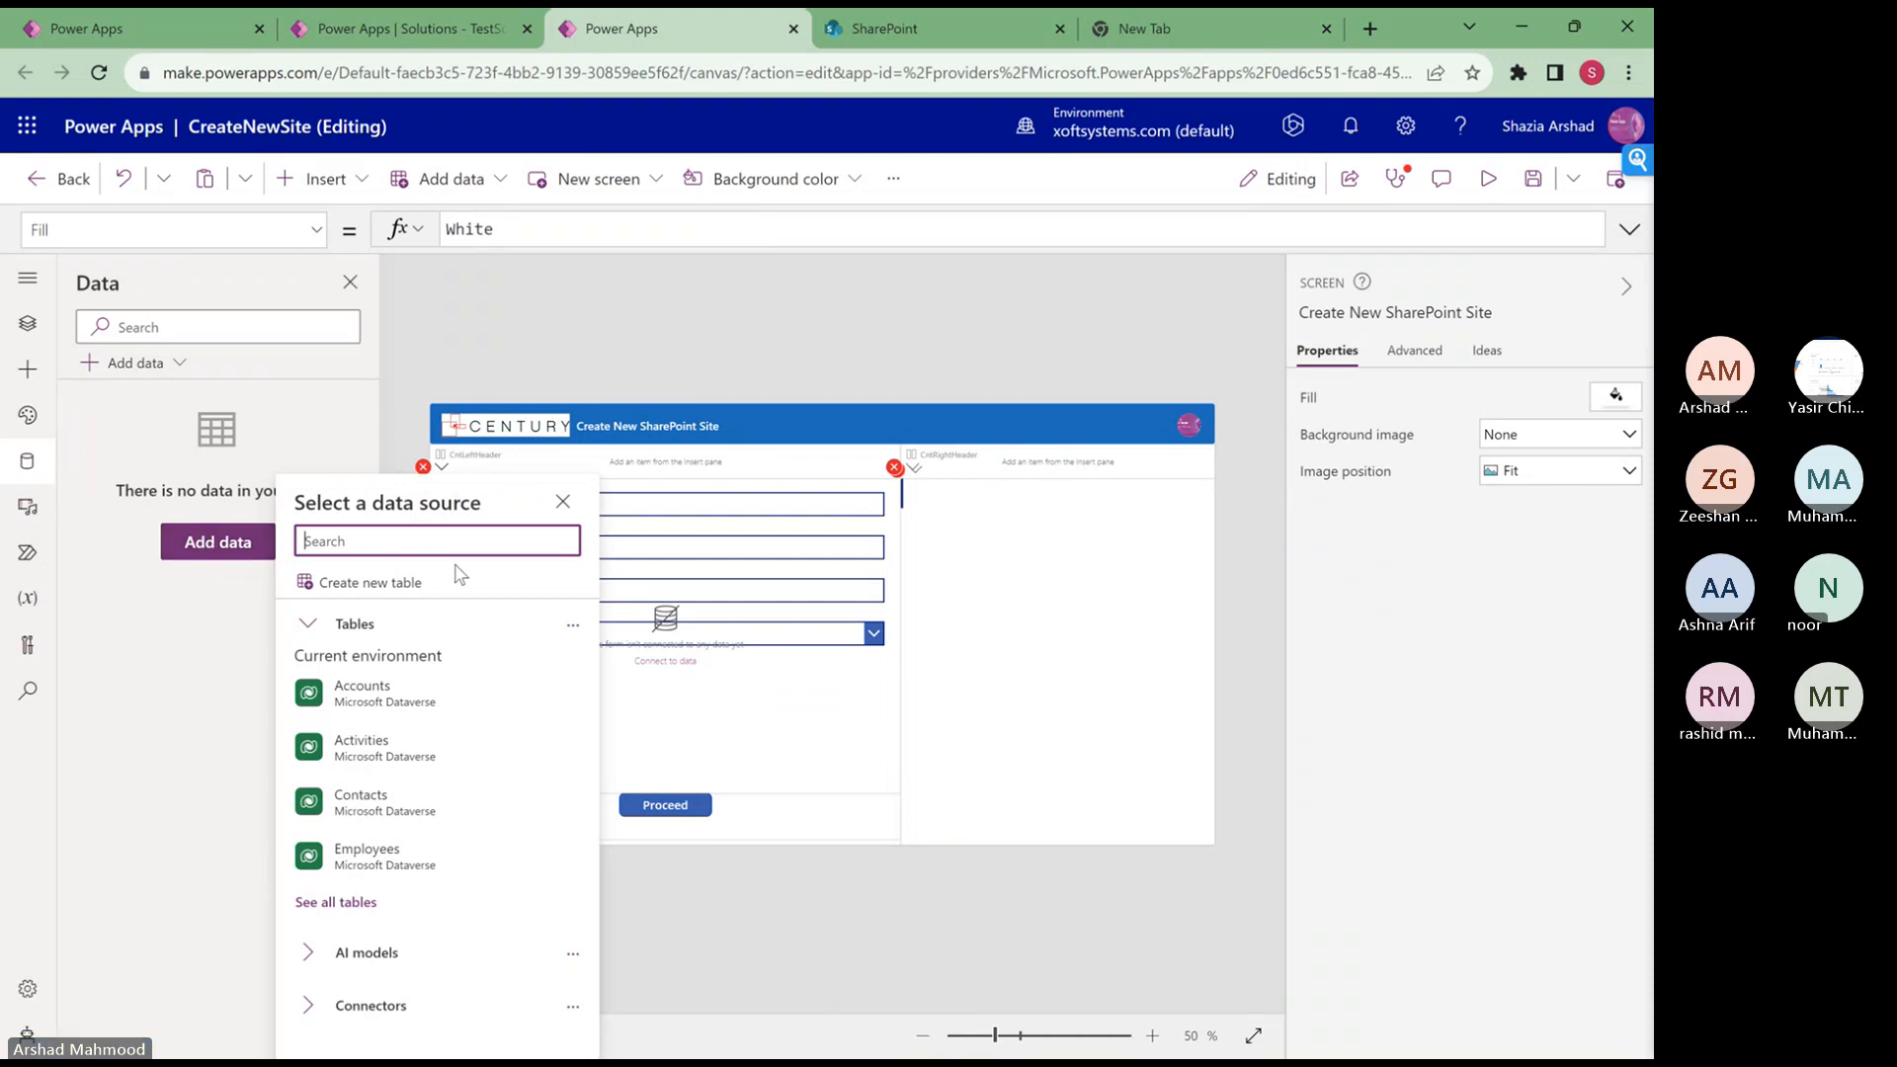
pyautogui.write('sharep')
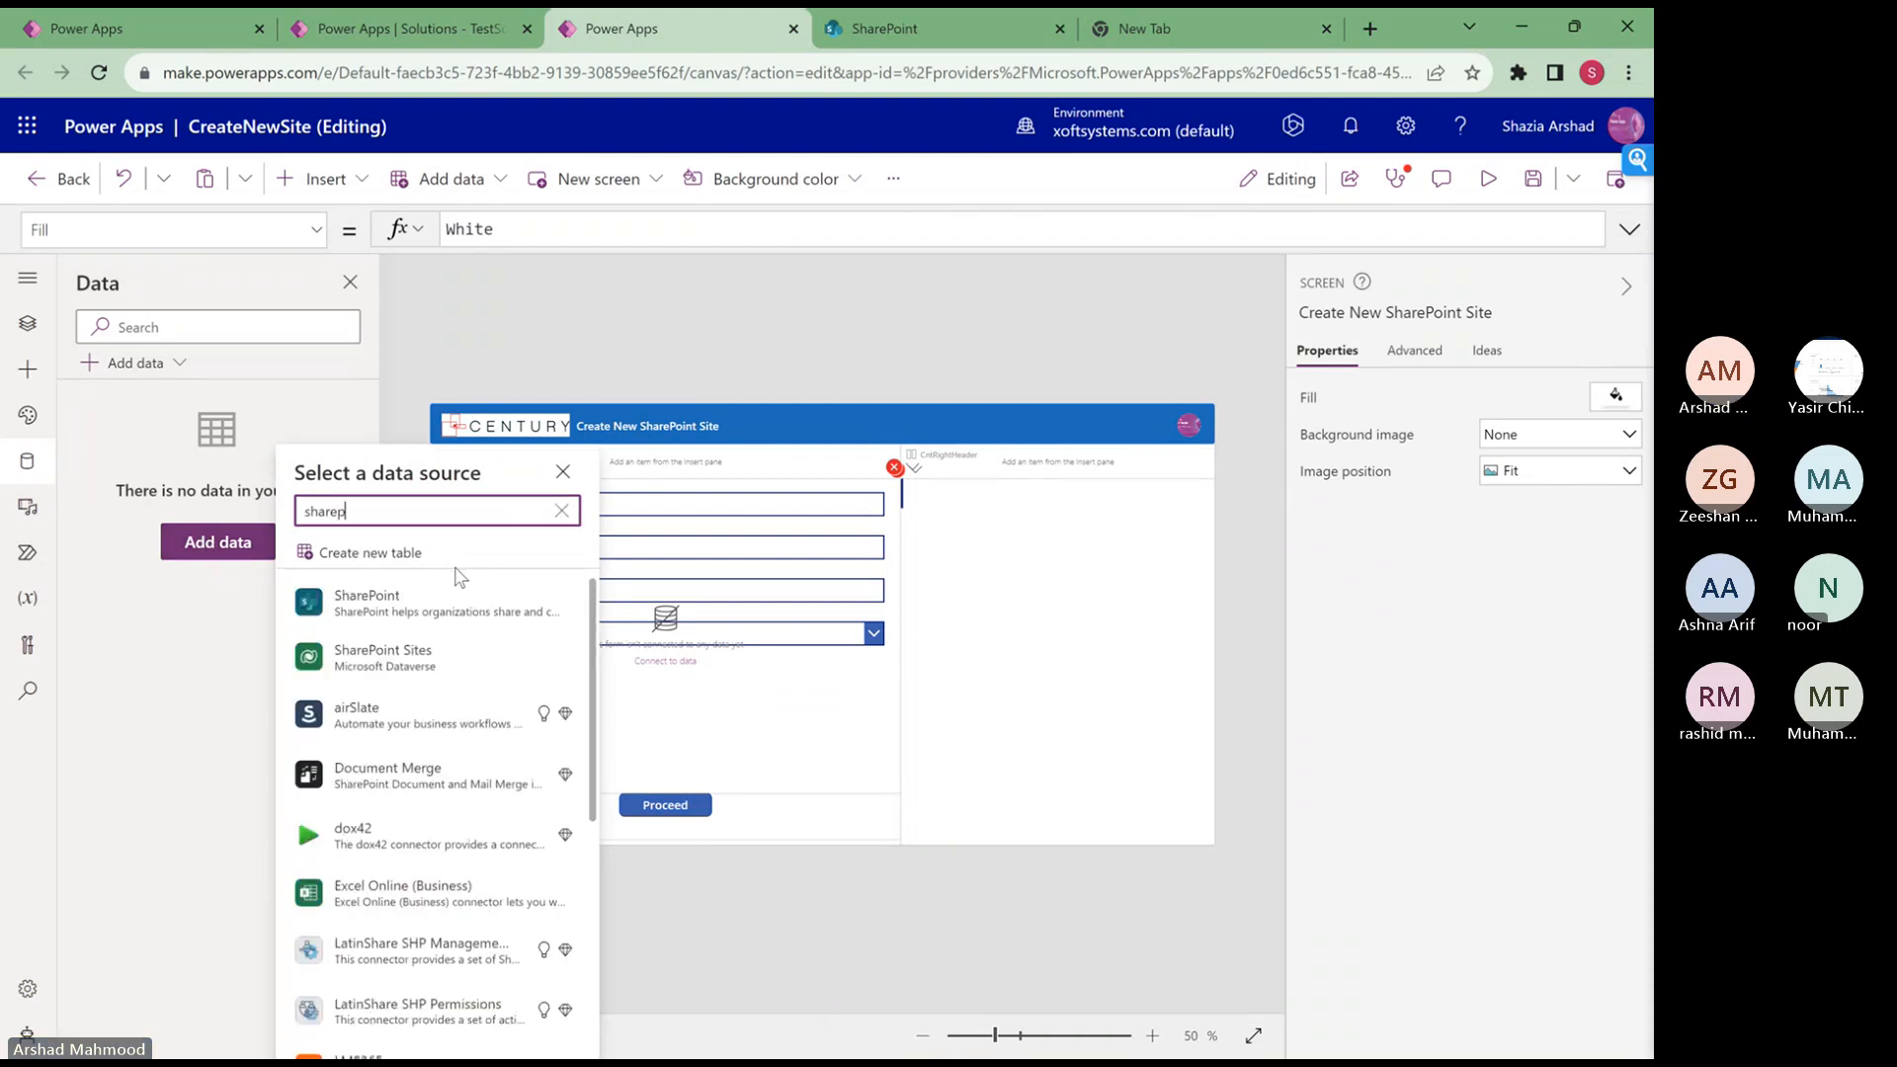
pyautogui.click(421, 620)
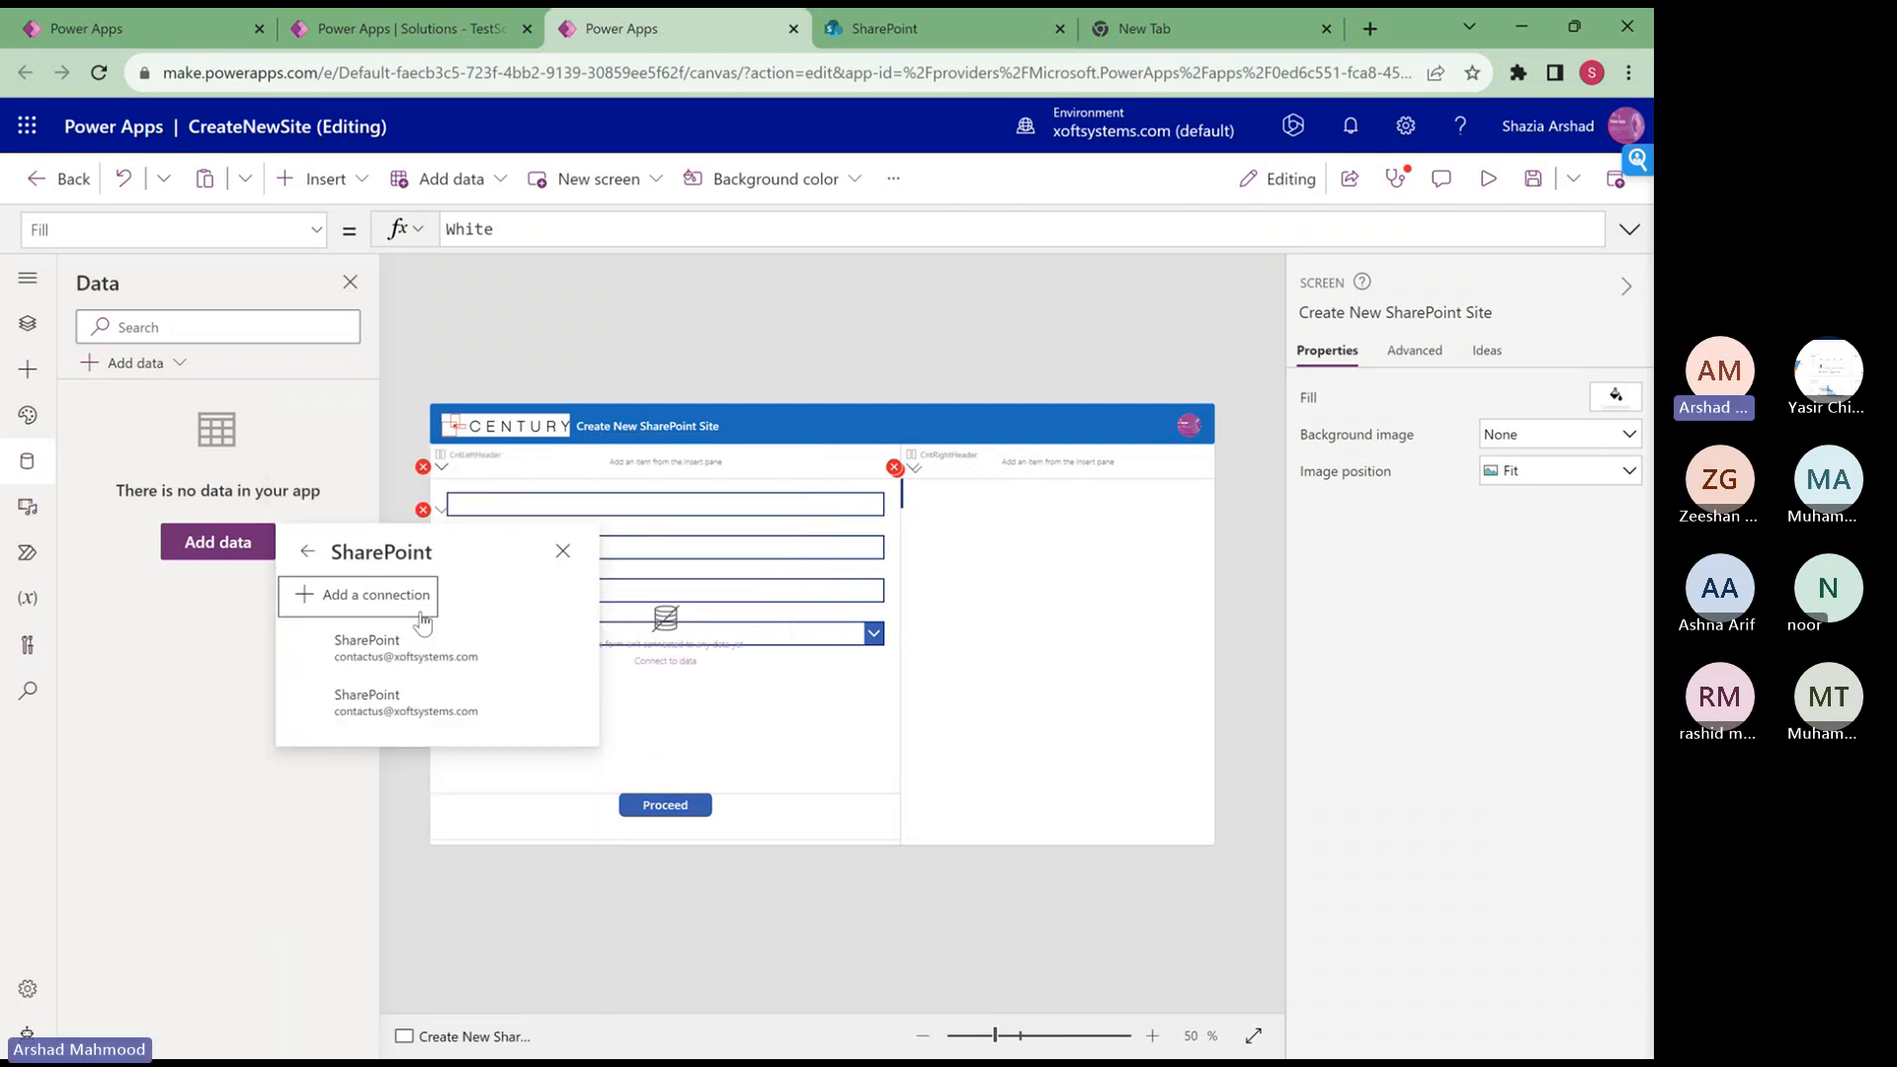
pyautogui.click(385, 657)
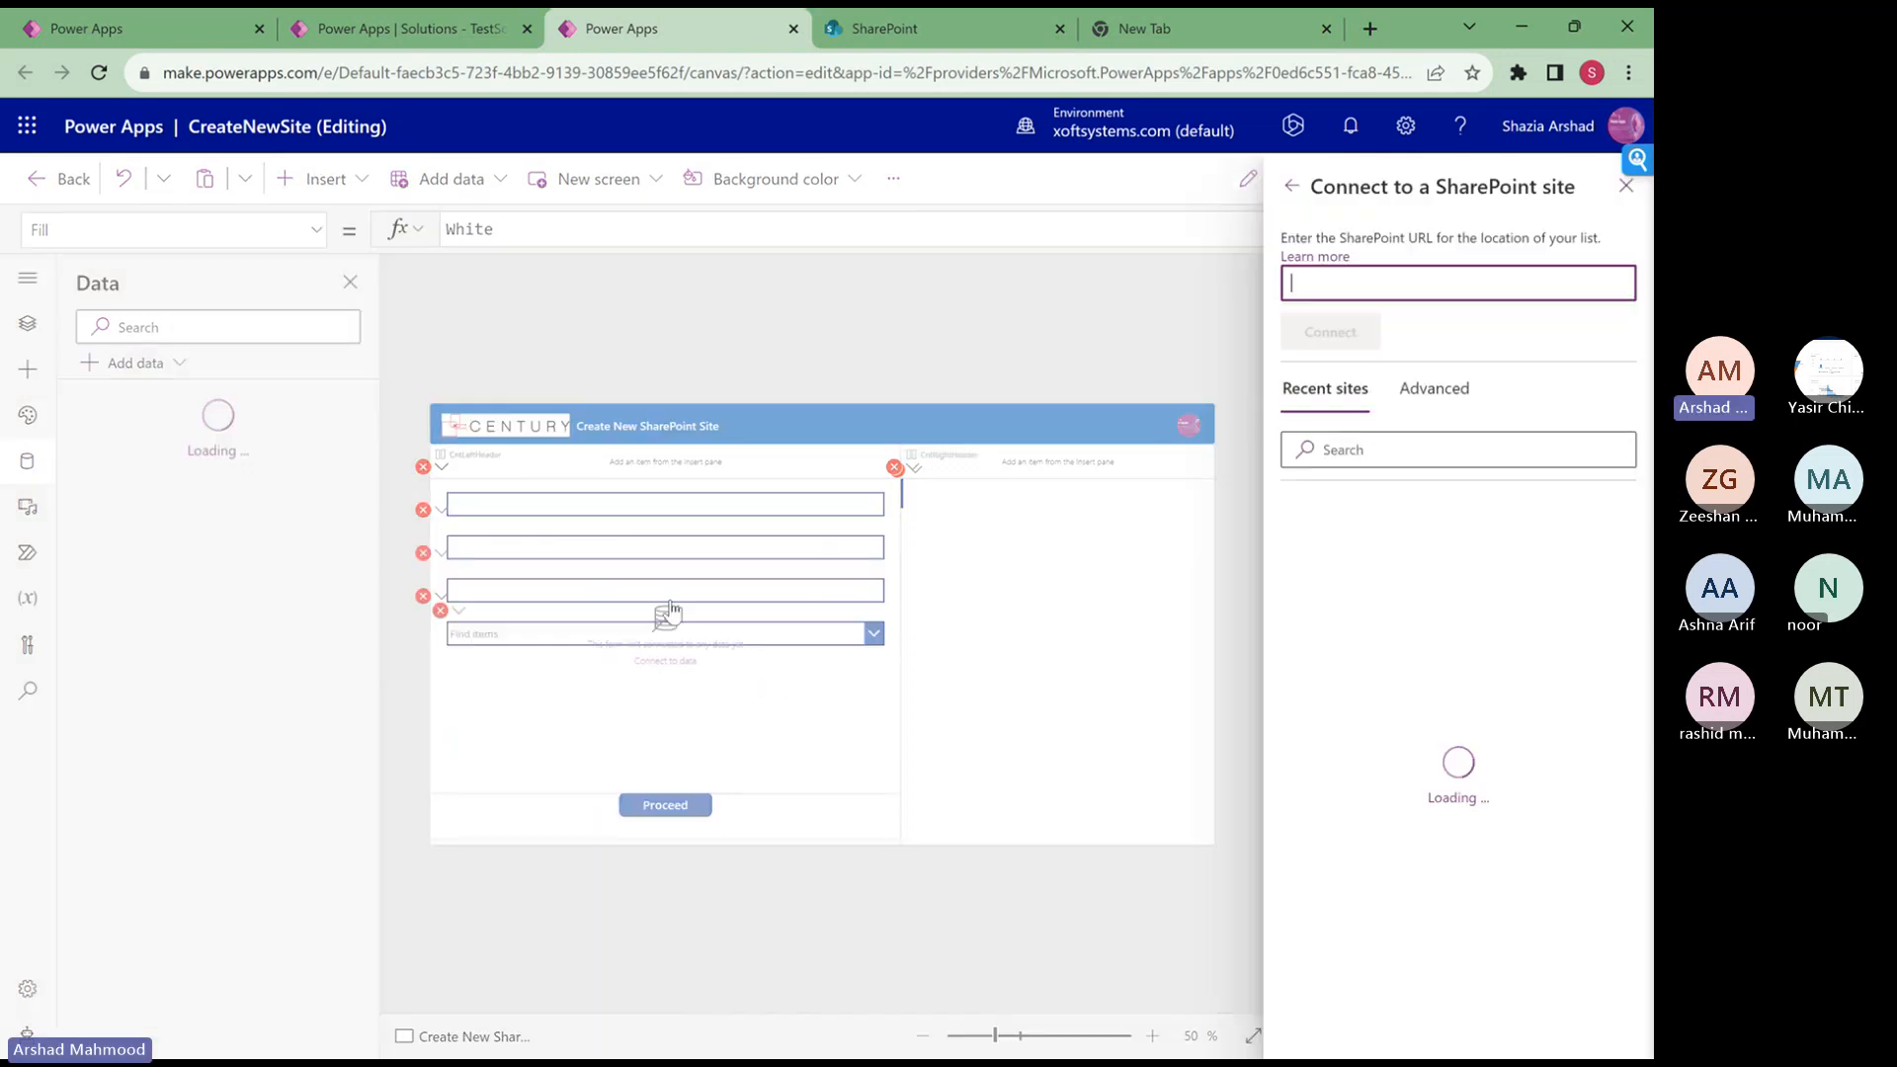
pyautogui.click(1440, 393)
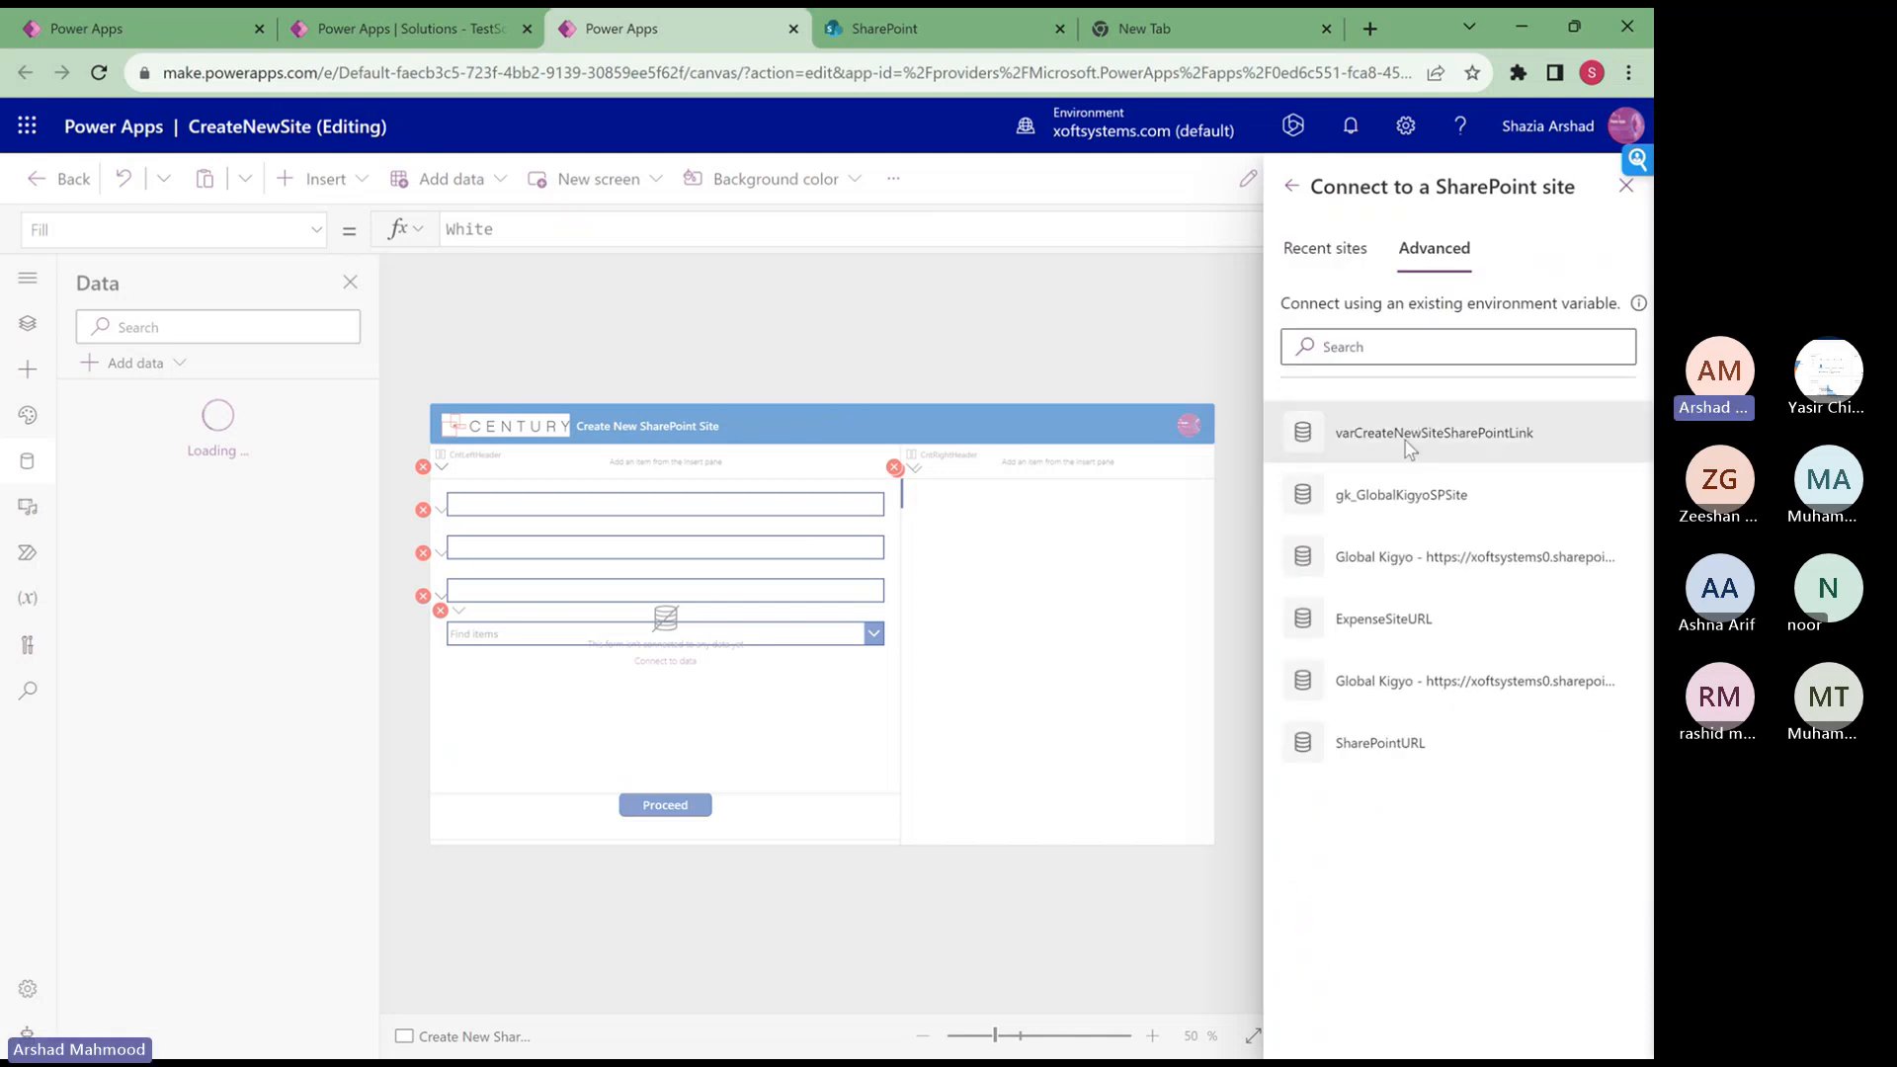
pyautogui.click(1409, 450)
# - Connect the app to the SharePoint list through the varCreateNewSiteList environment variable
pyautogui.click(1401, 413)
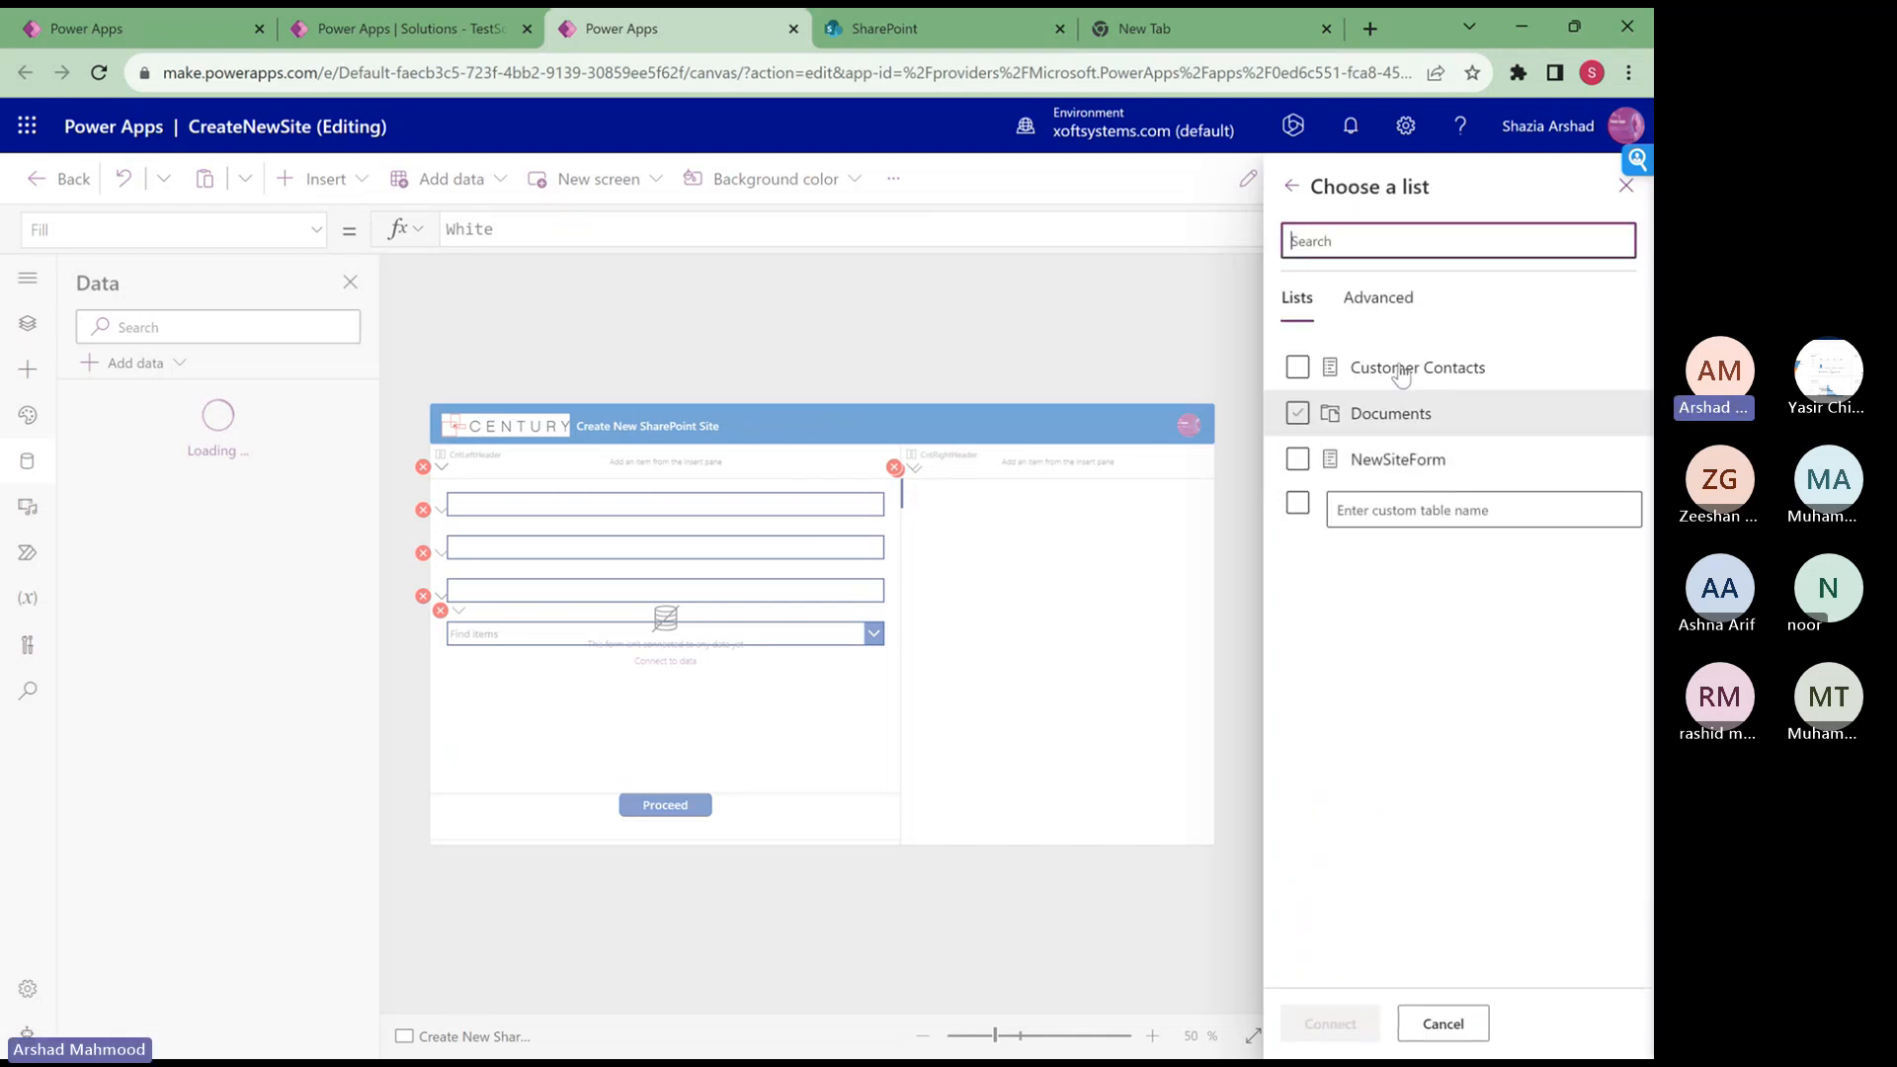
pyautogui.click(1388, 310)
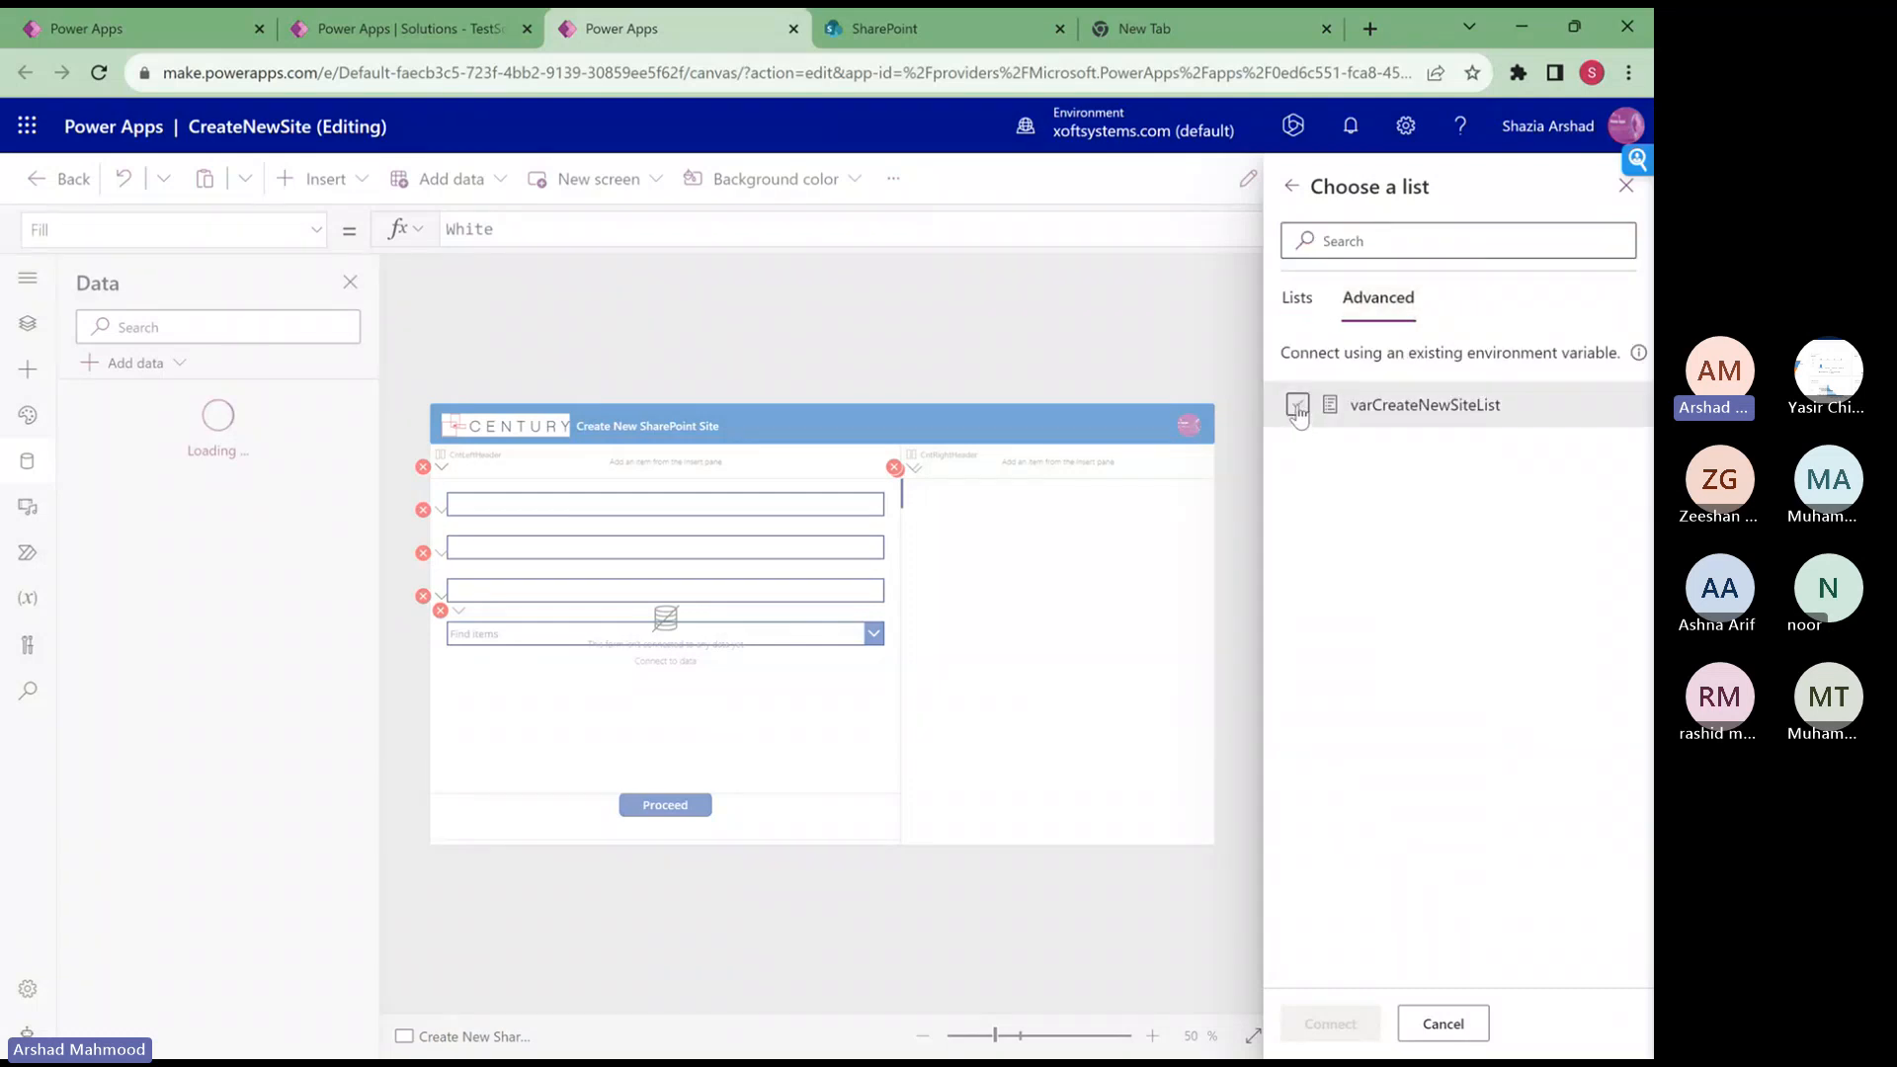
pyautogui.click(1297, 406)
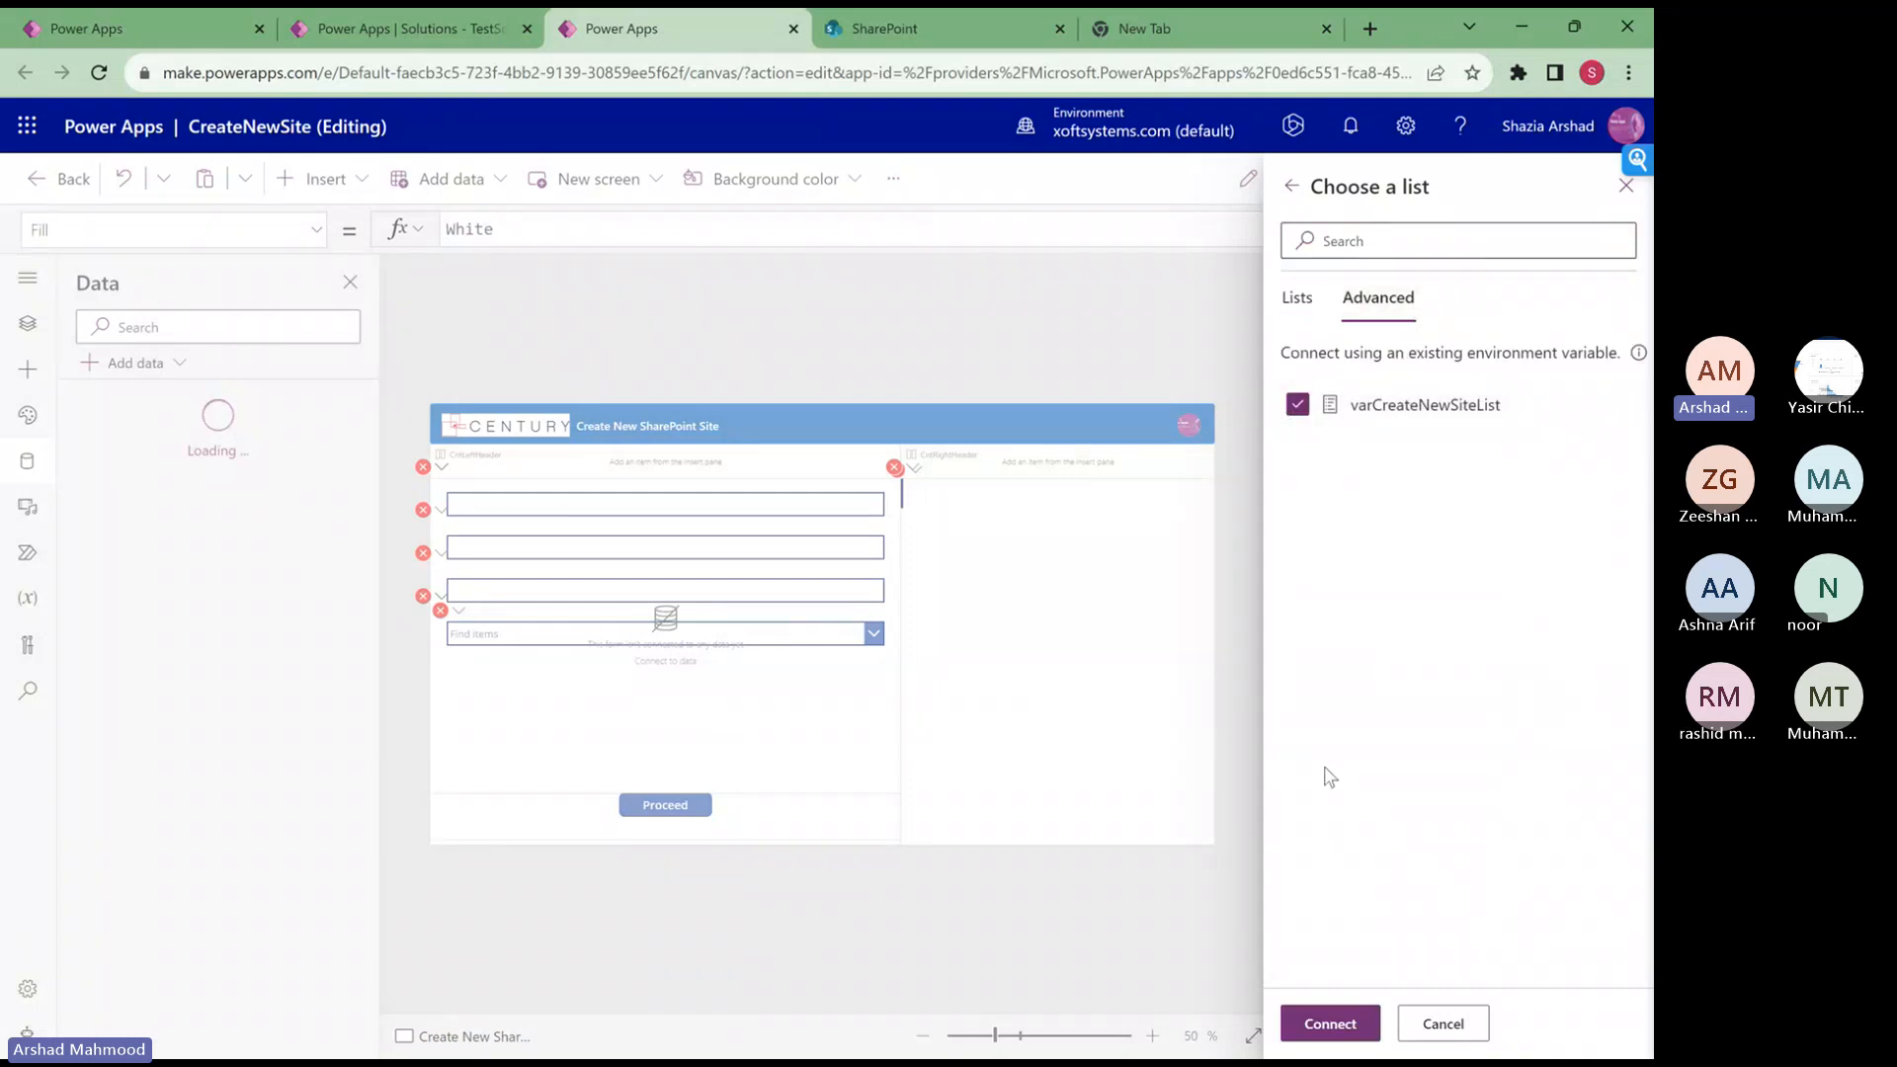
pyautogui.click(1326, 1023)
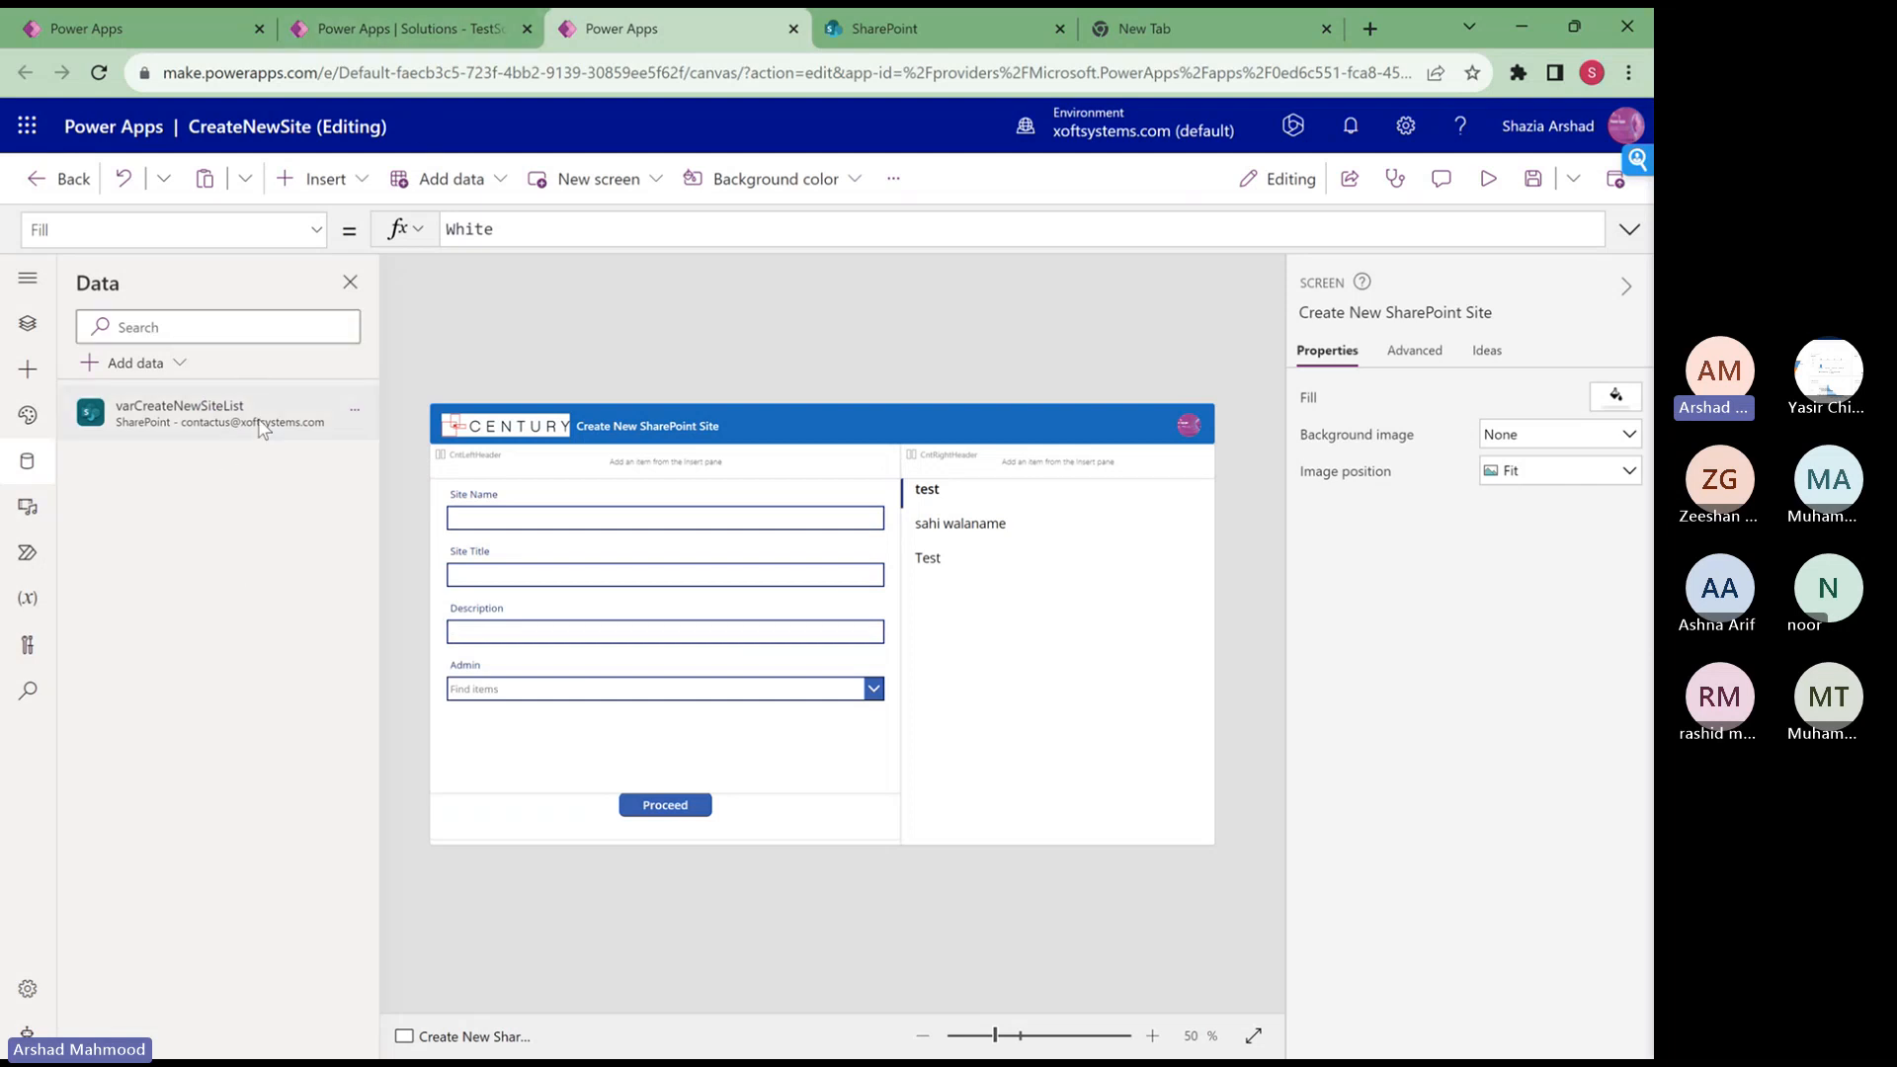
# - Save the CreateNewSite app and publish this version
pyautogui.click(435, 28)
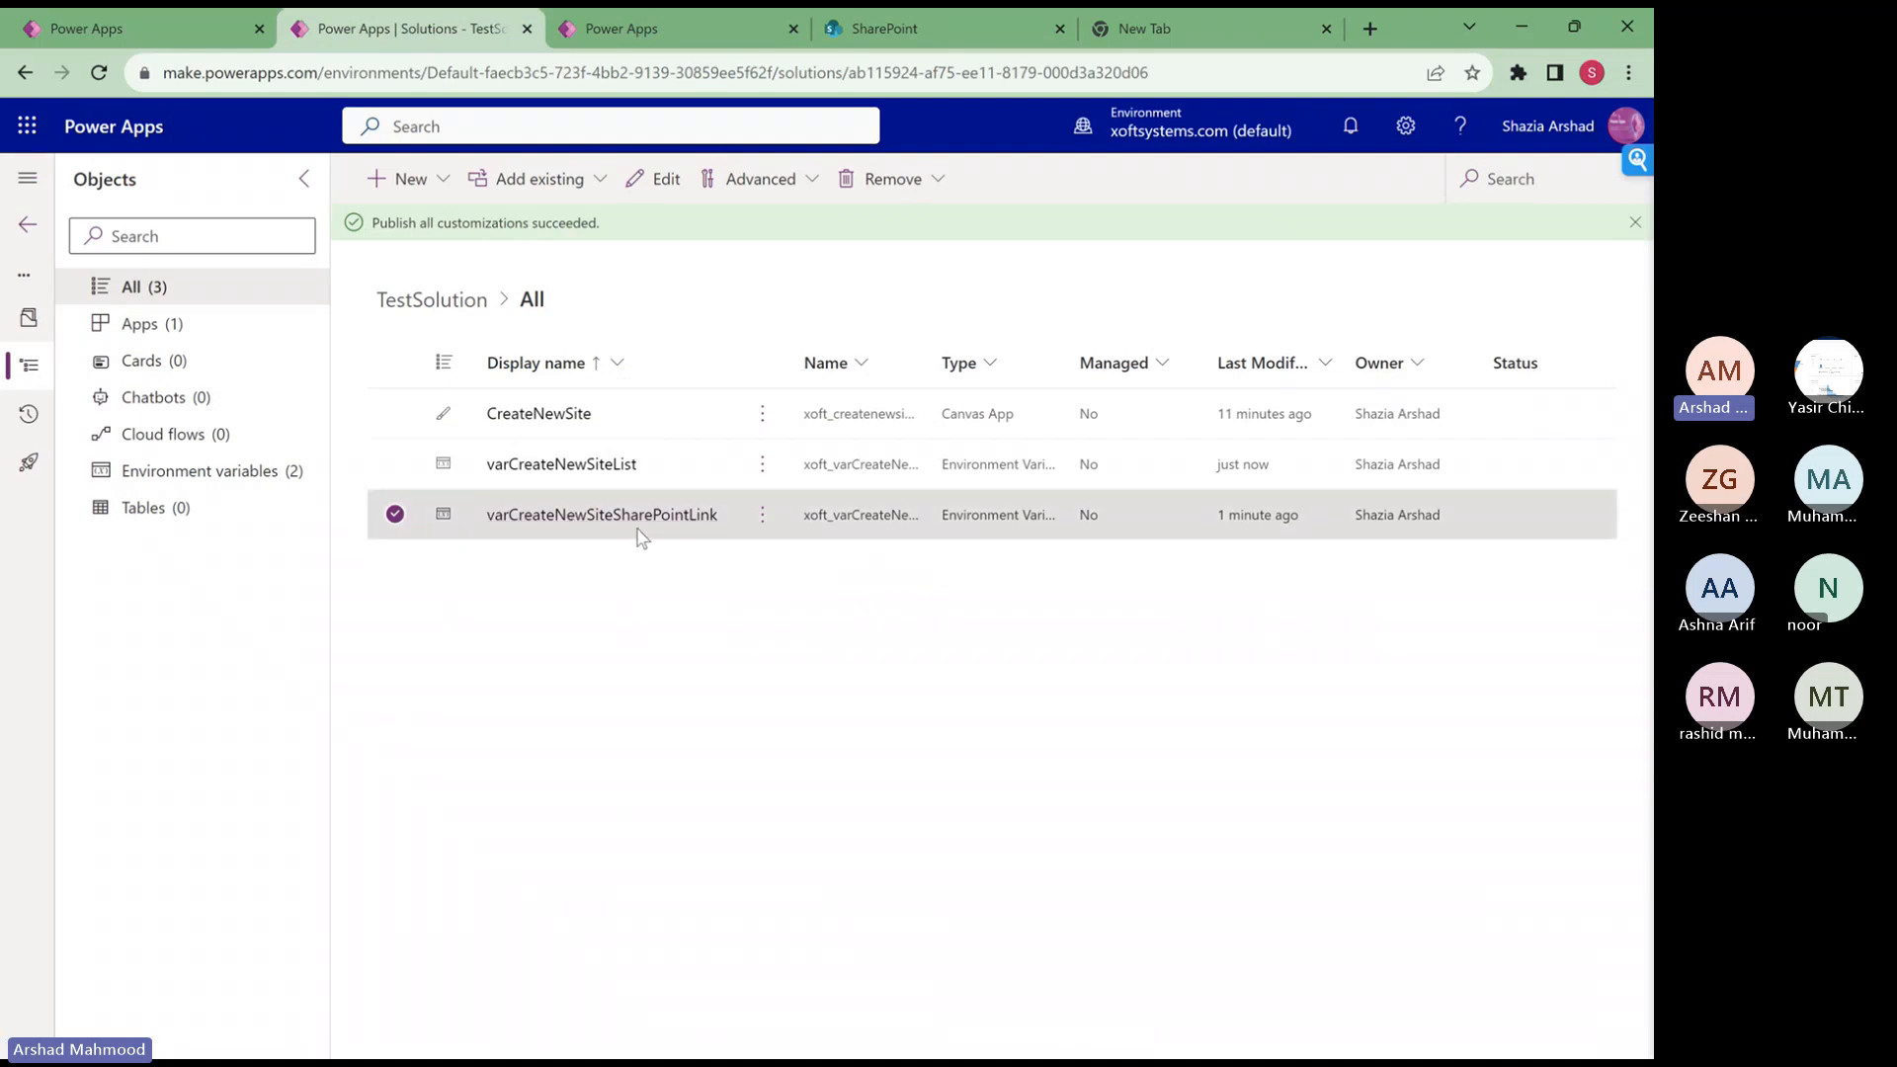
pyautogui.click(619, 28)
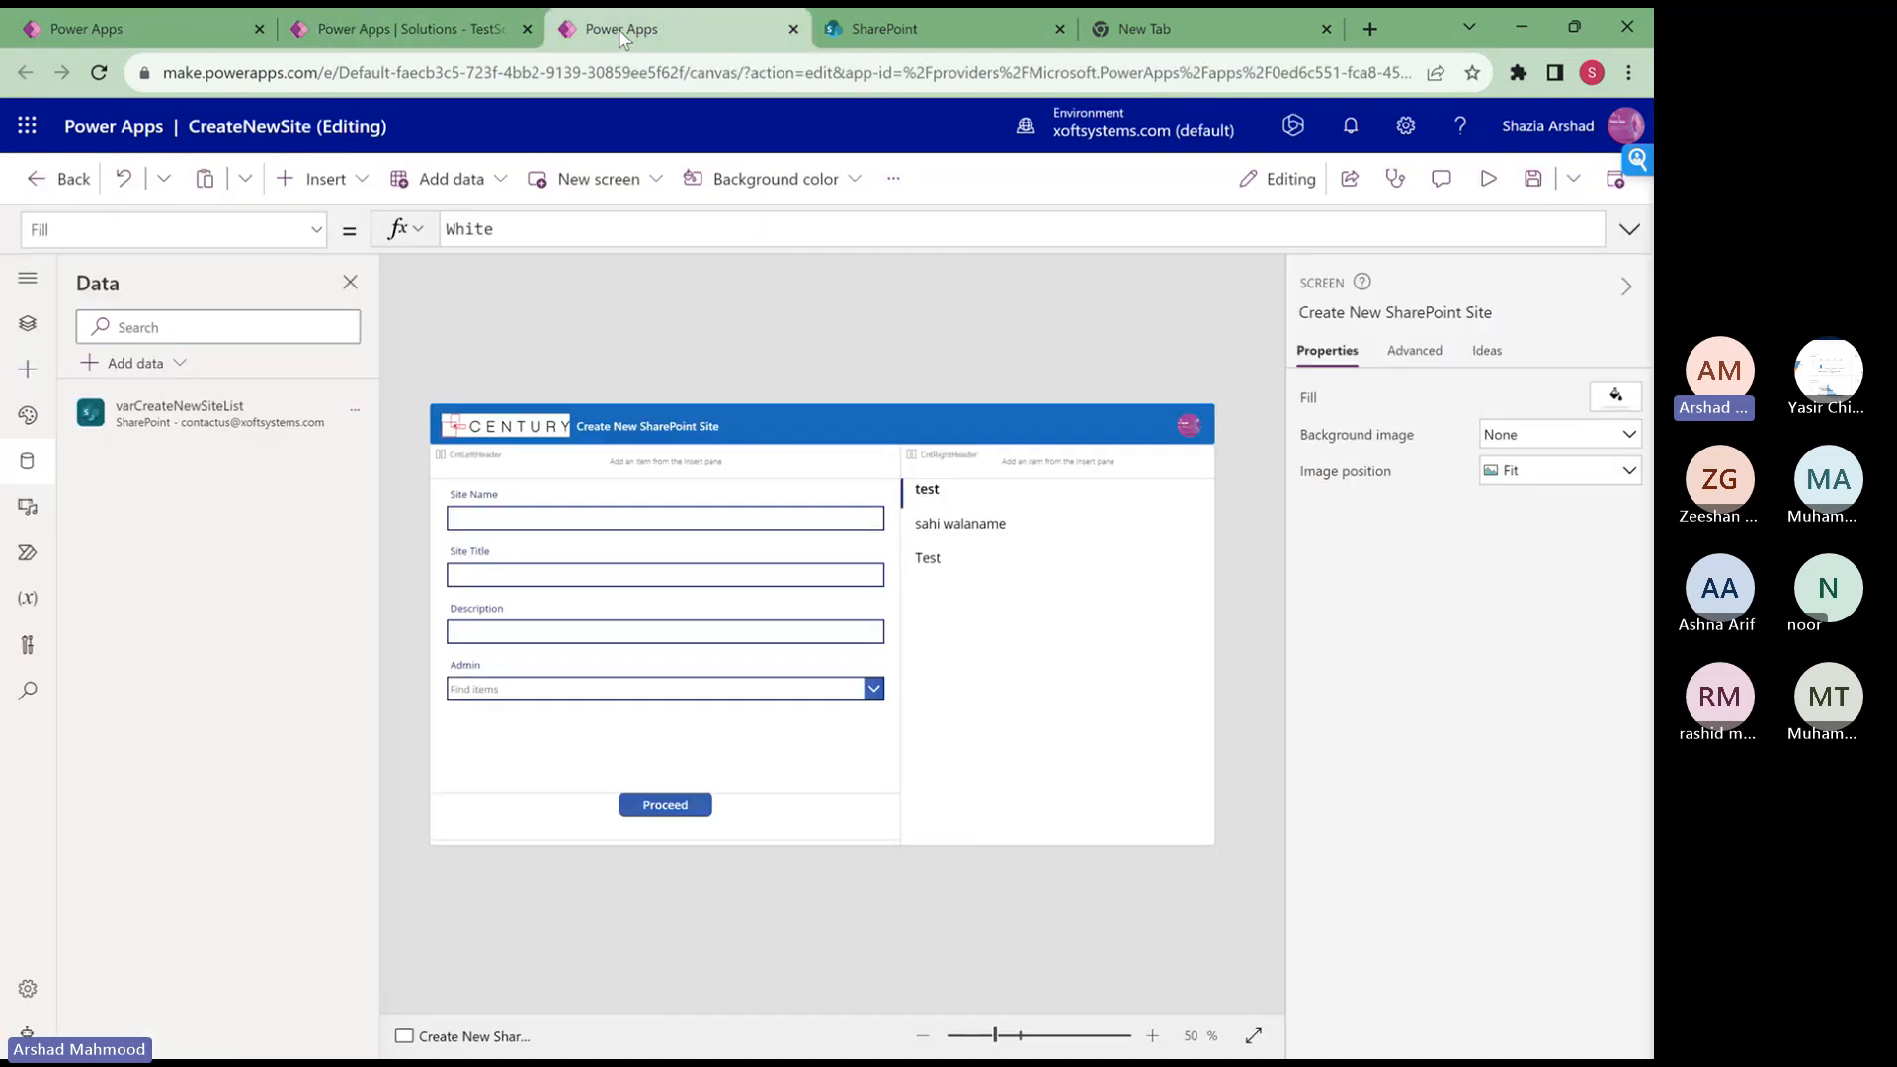
pyautogui.click(1529, 181)
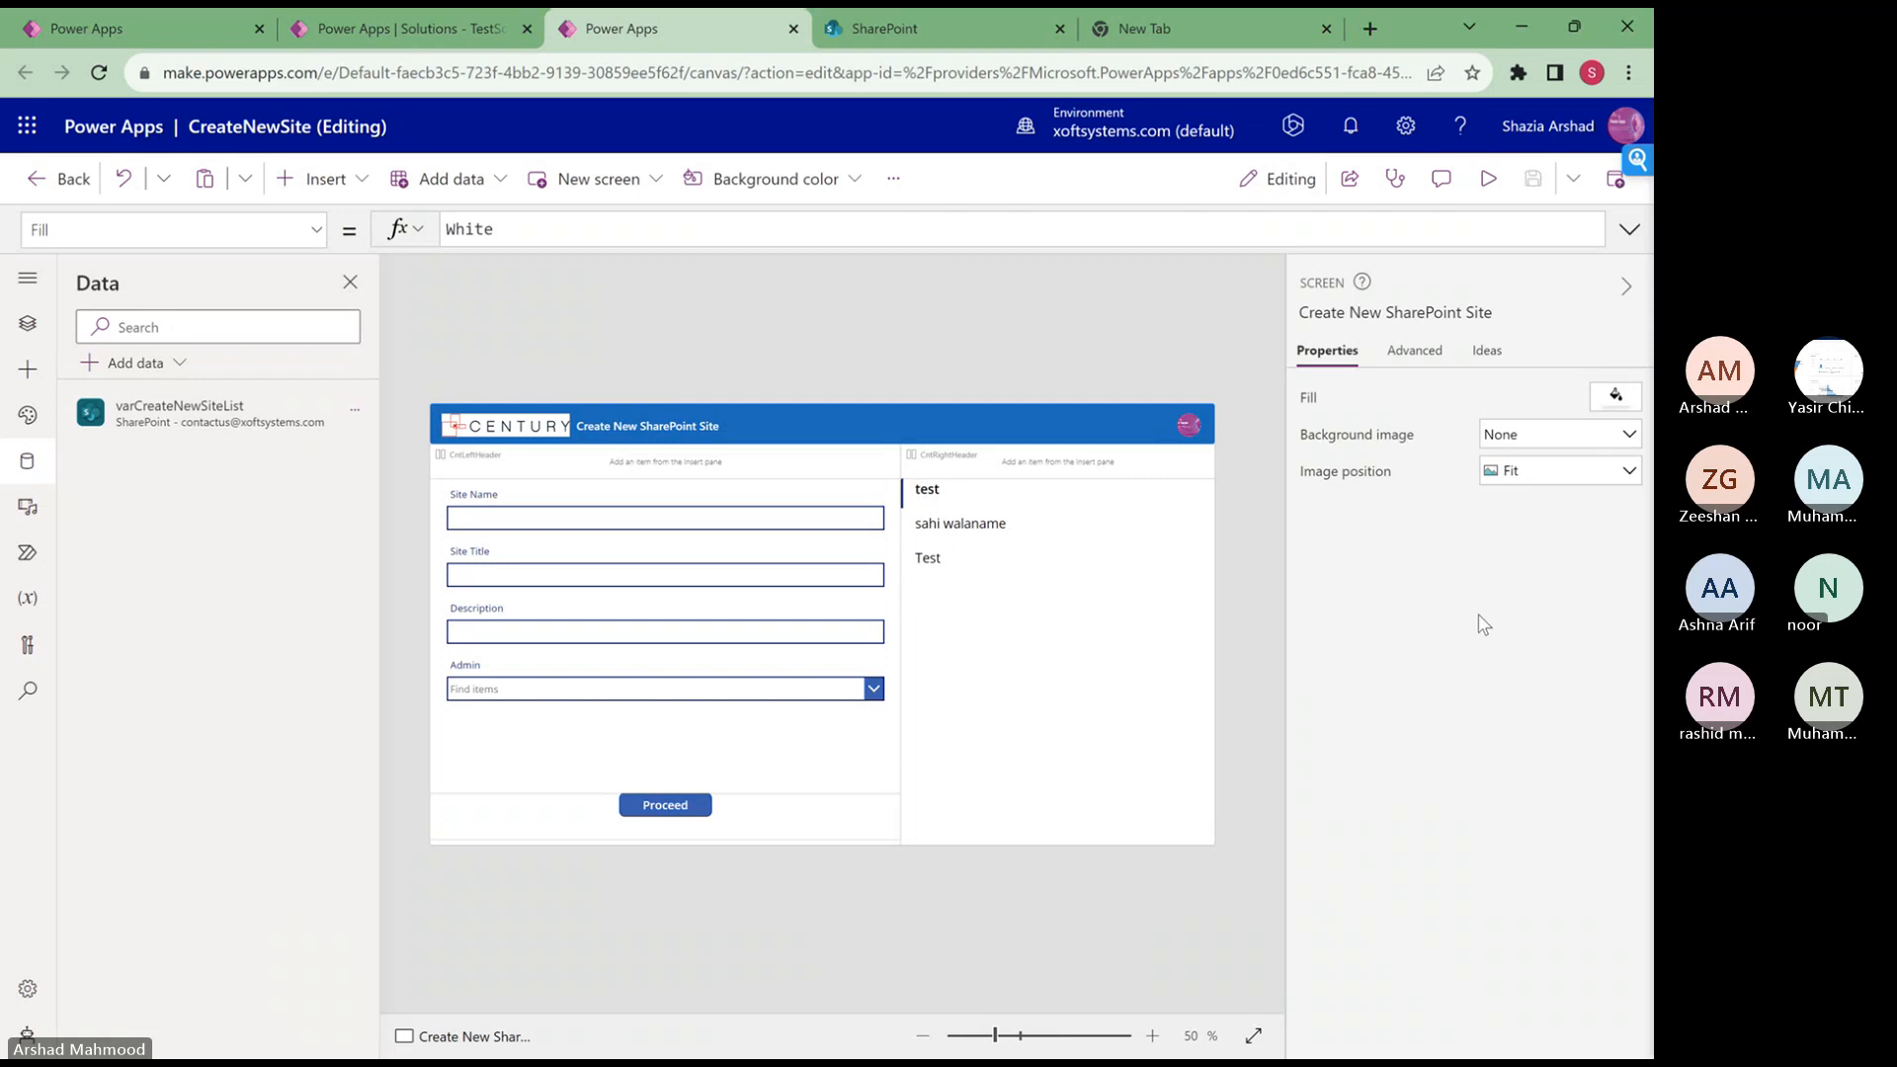
pyautogui.click(1615, 186)
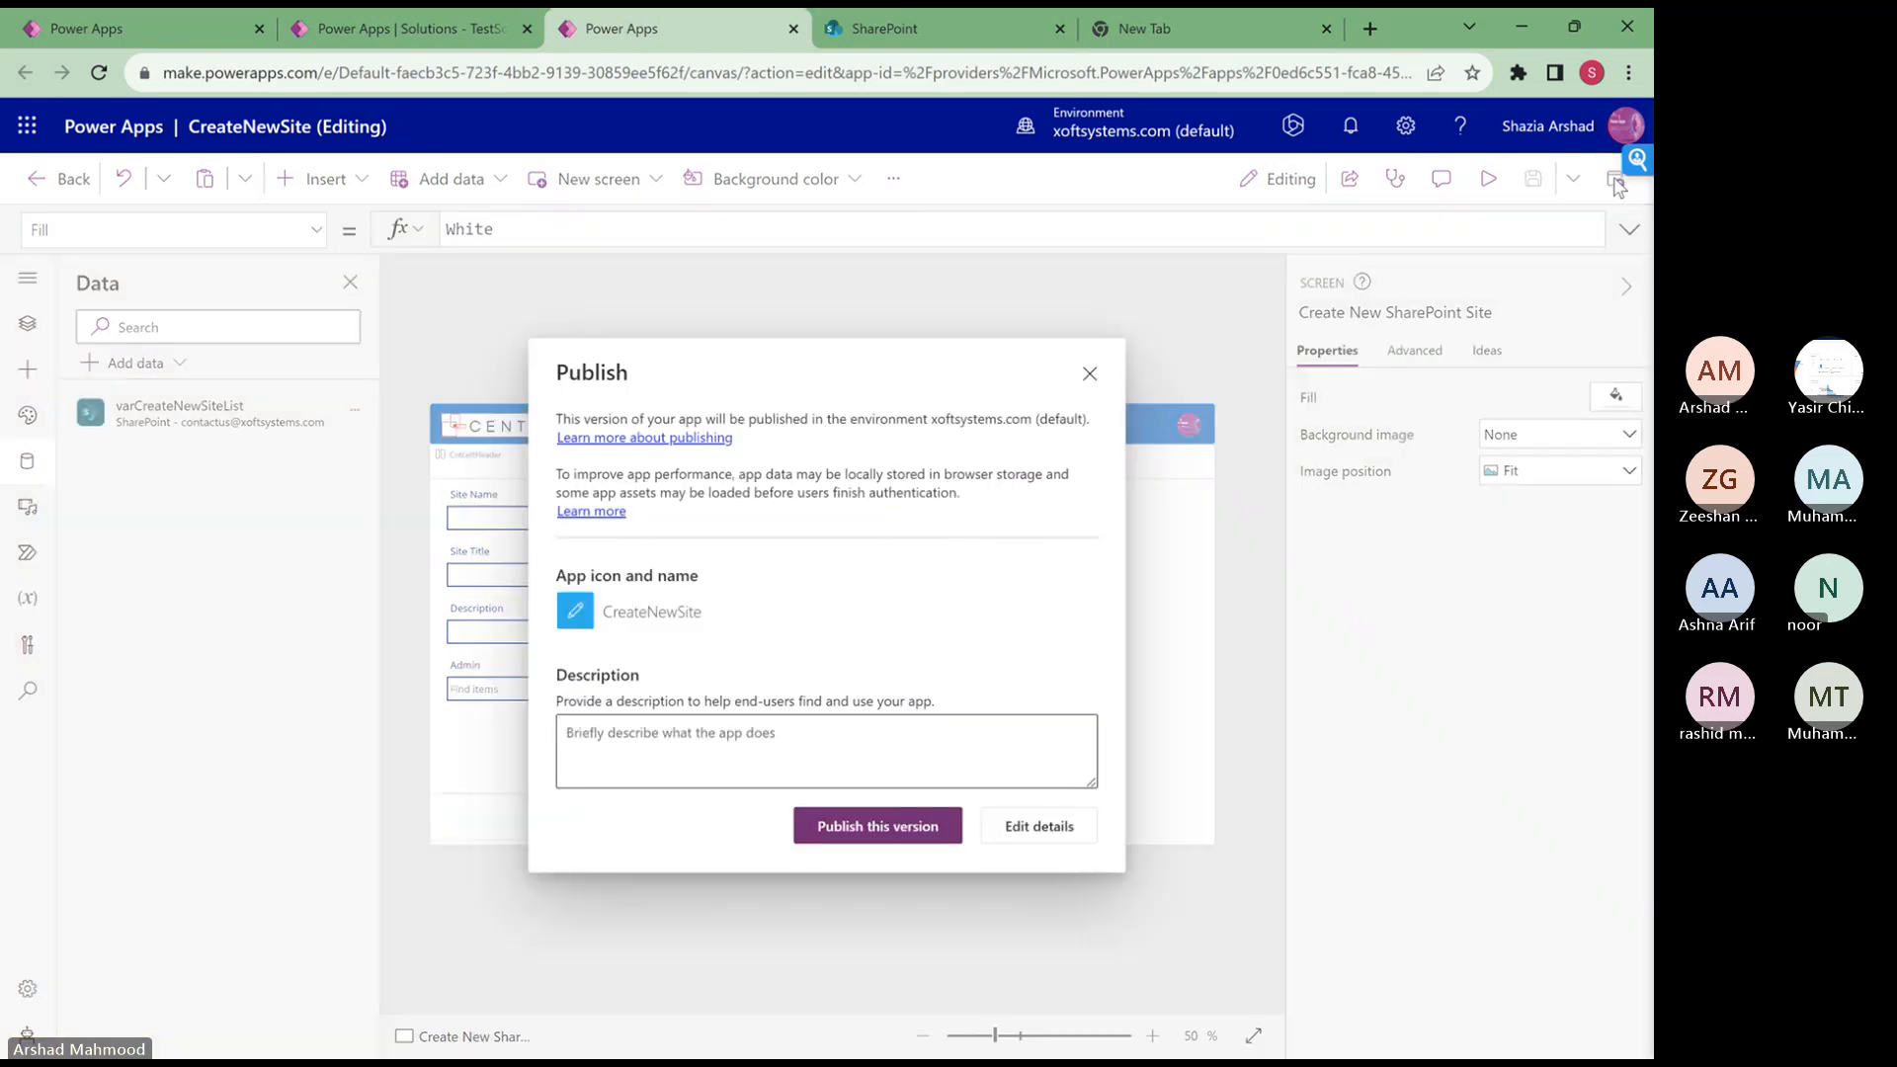
pyautogui.click(888, 846)
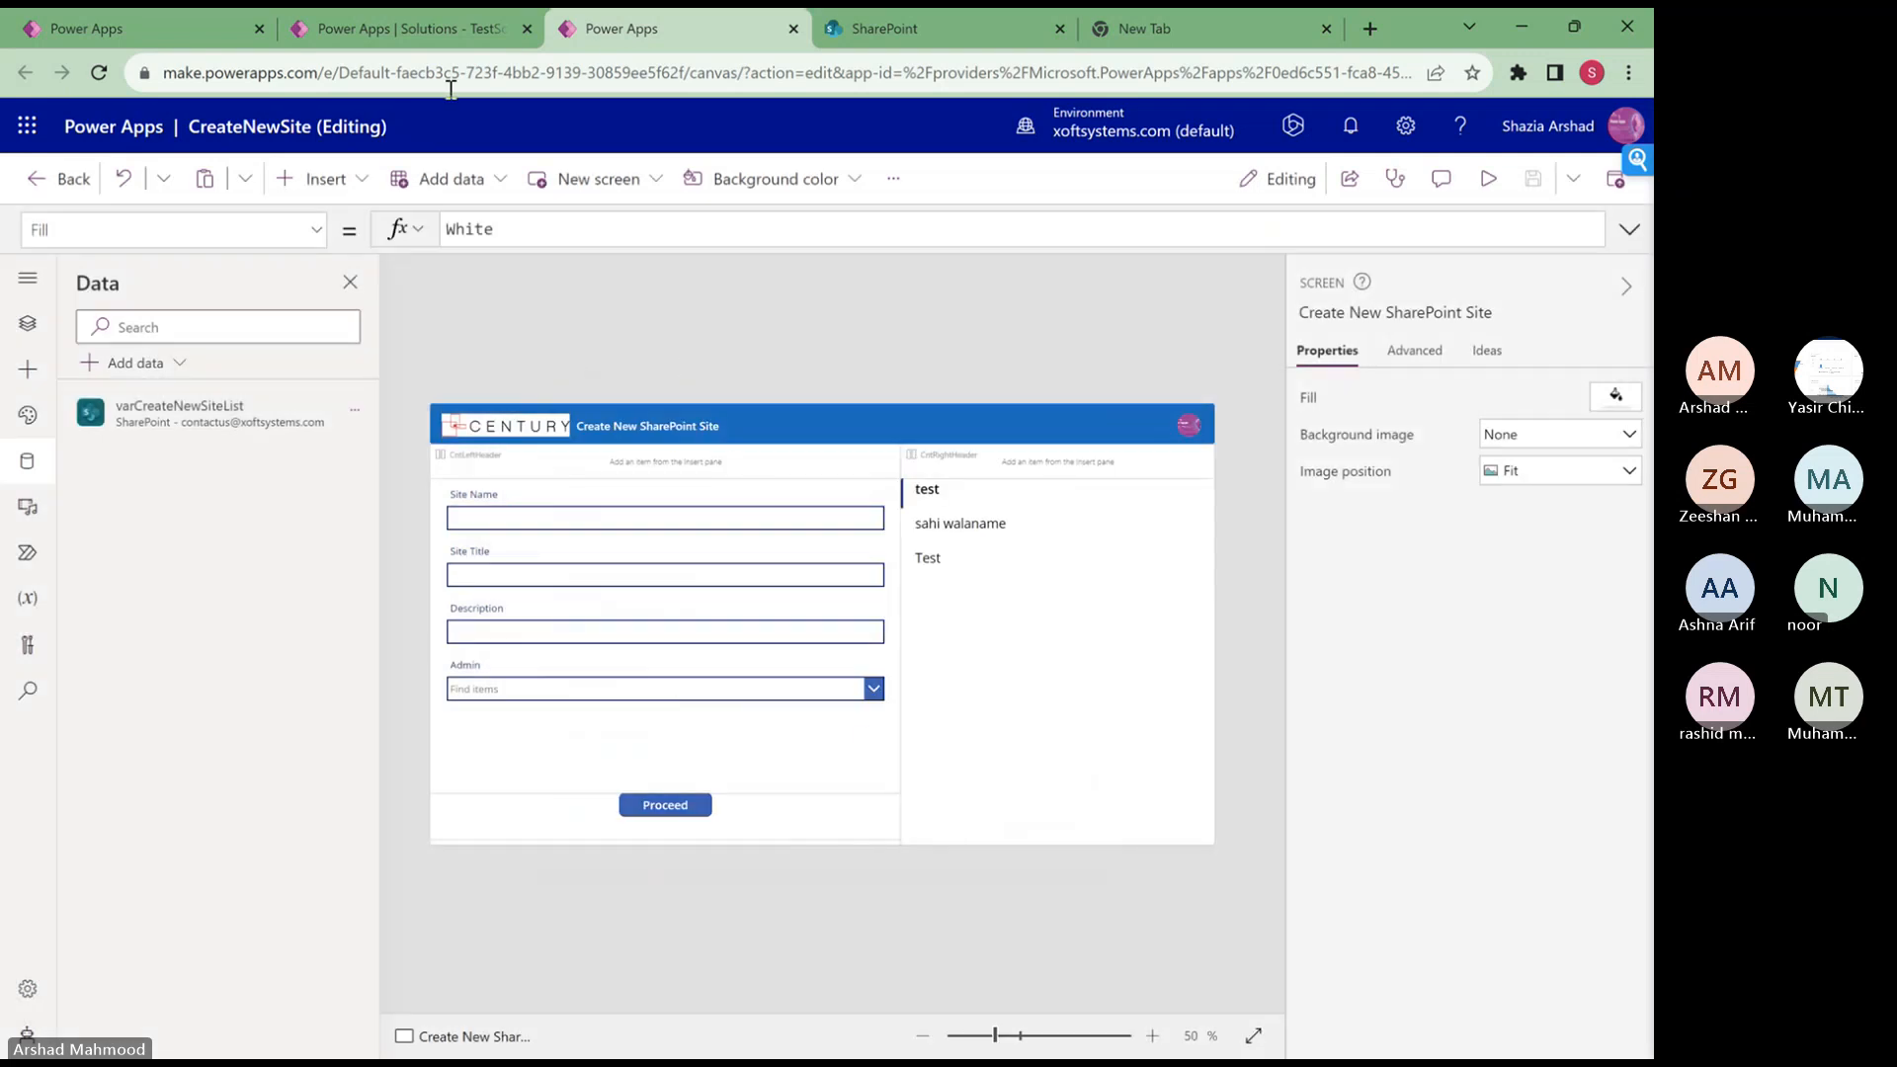
# - Return to the solutions list and run the solution checker on TestSolution
pyautogui.click(415, 27)
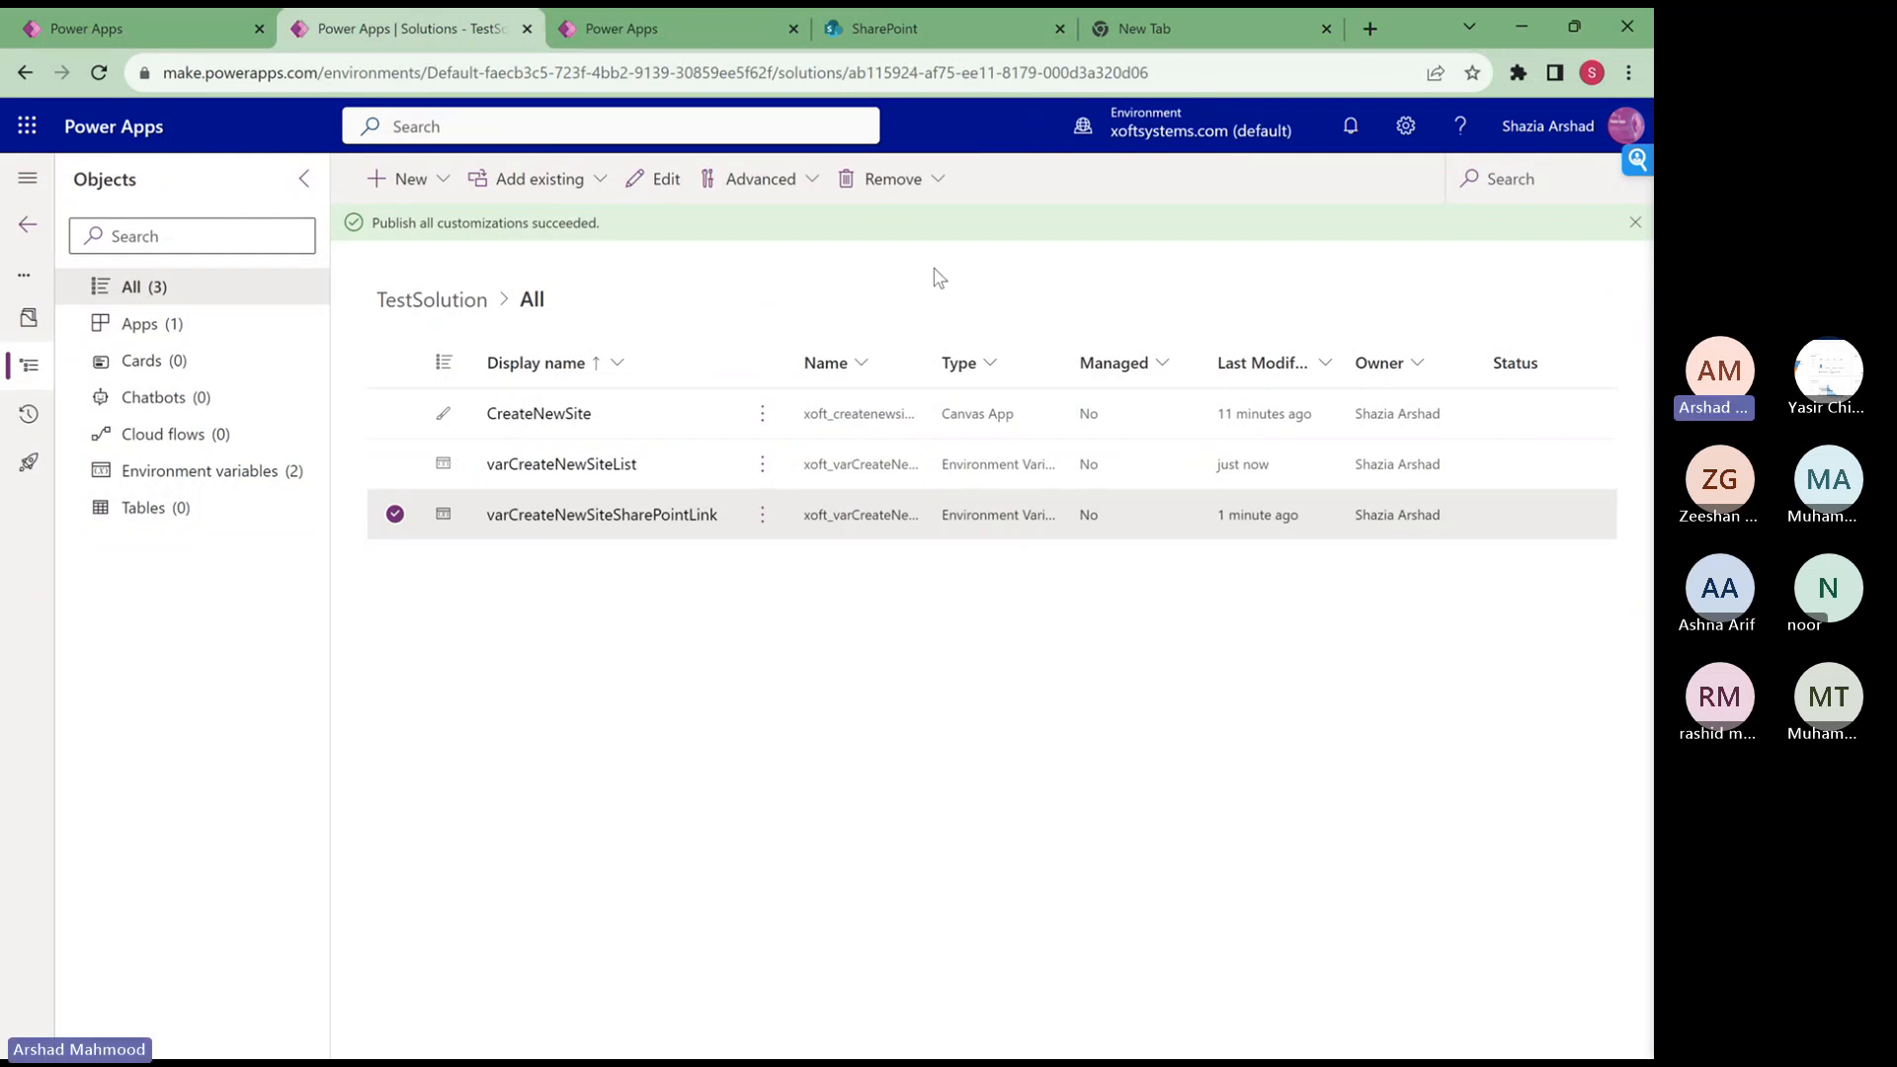
pyautogui.click(602, 27)
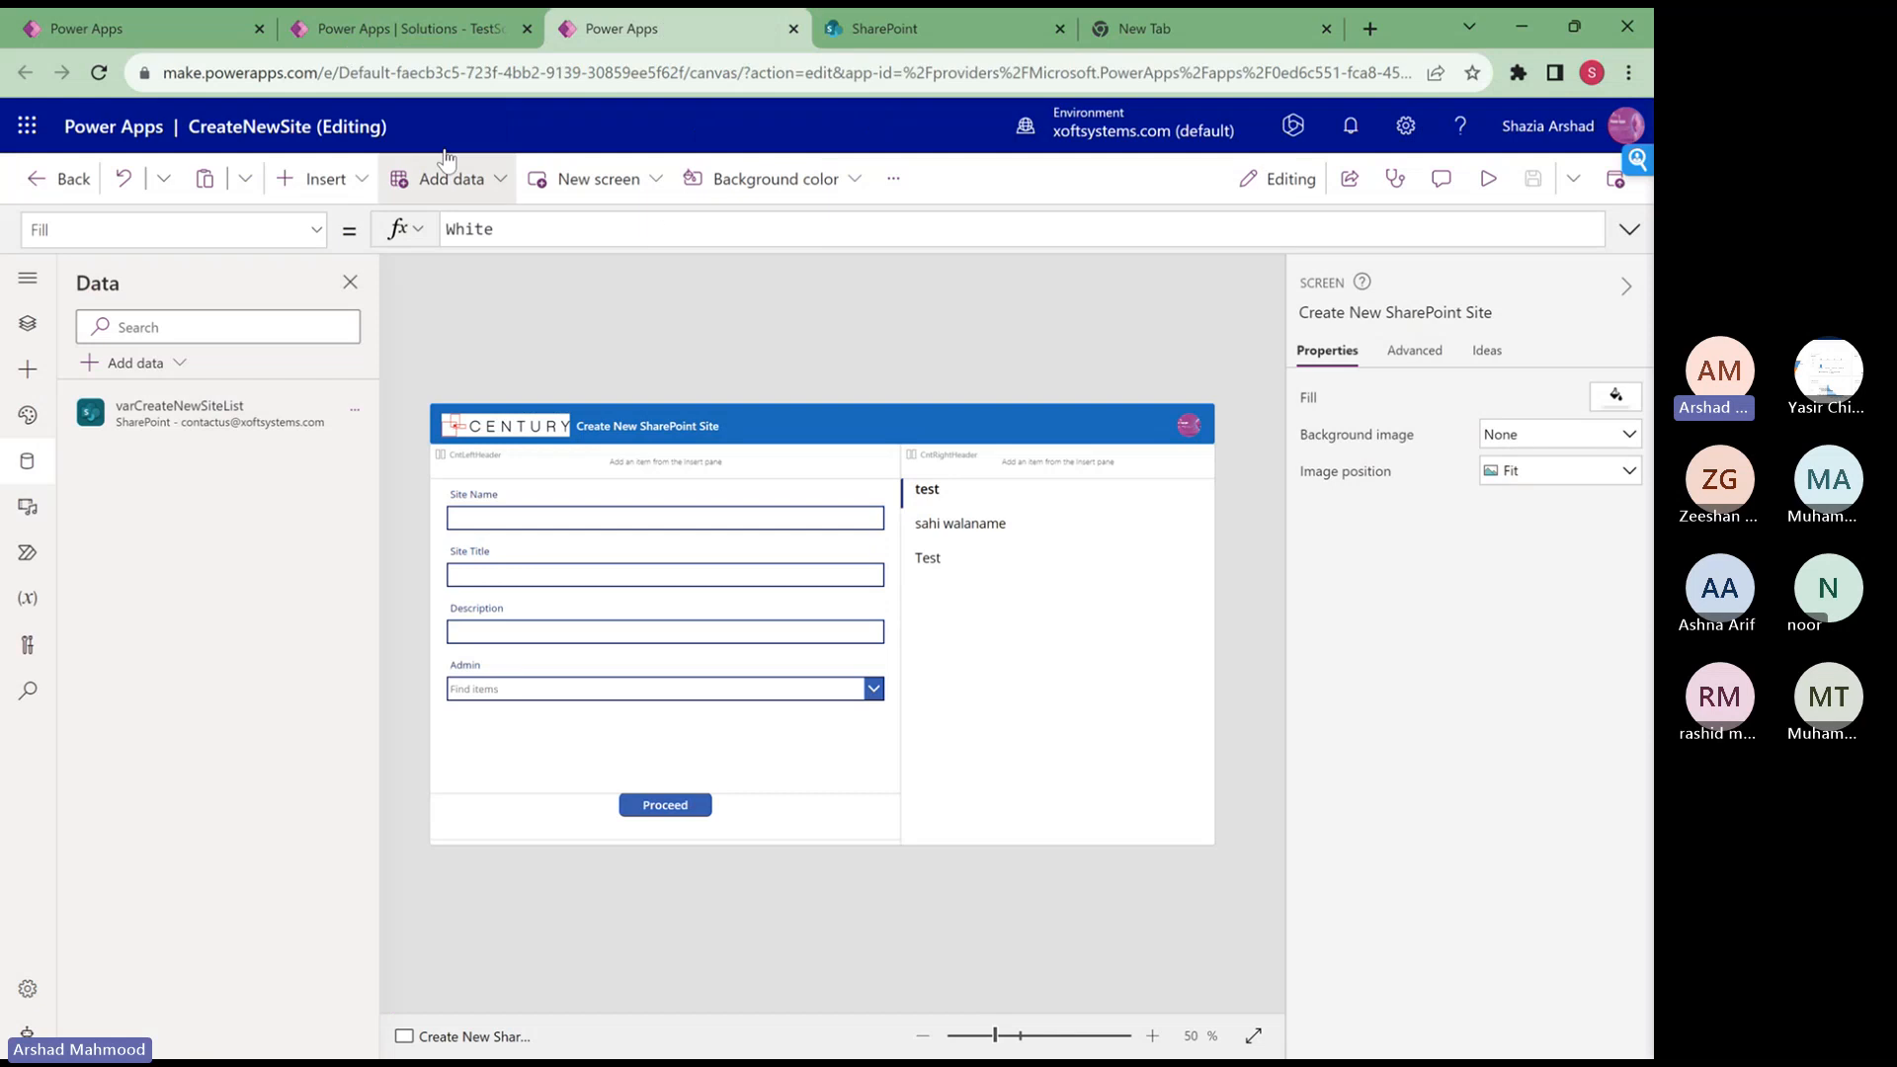
pyautogui.click(393, 25)
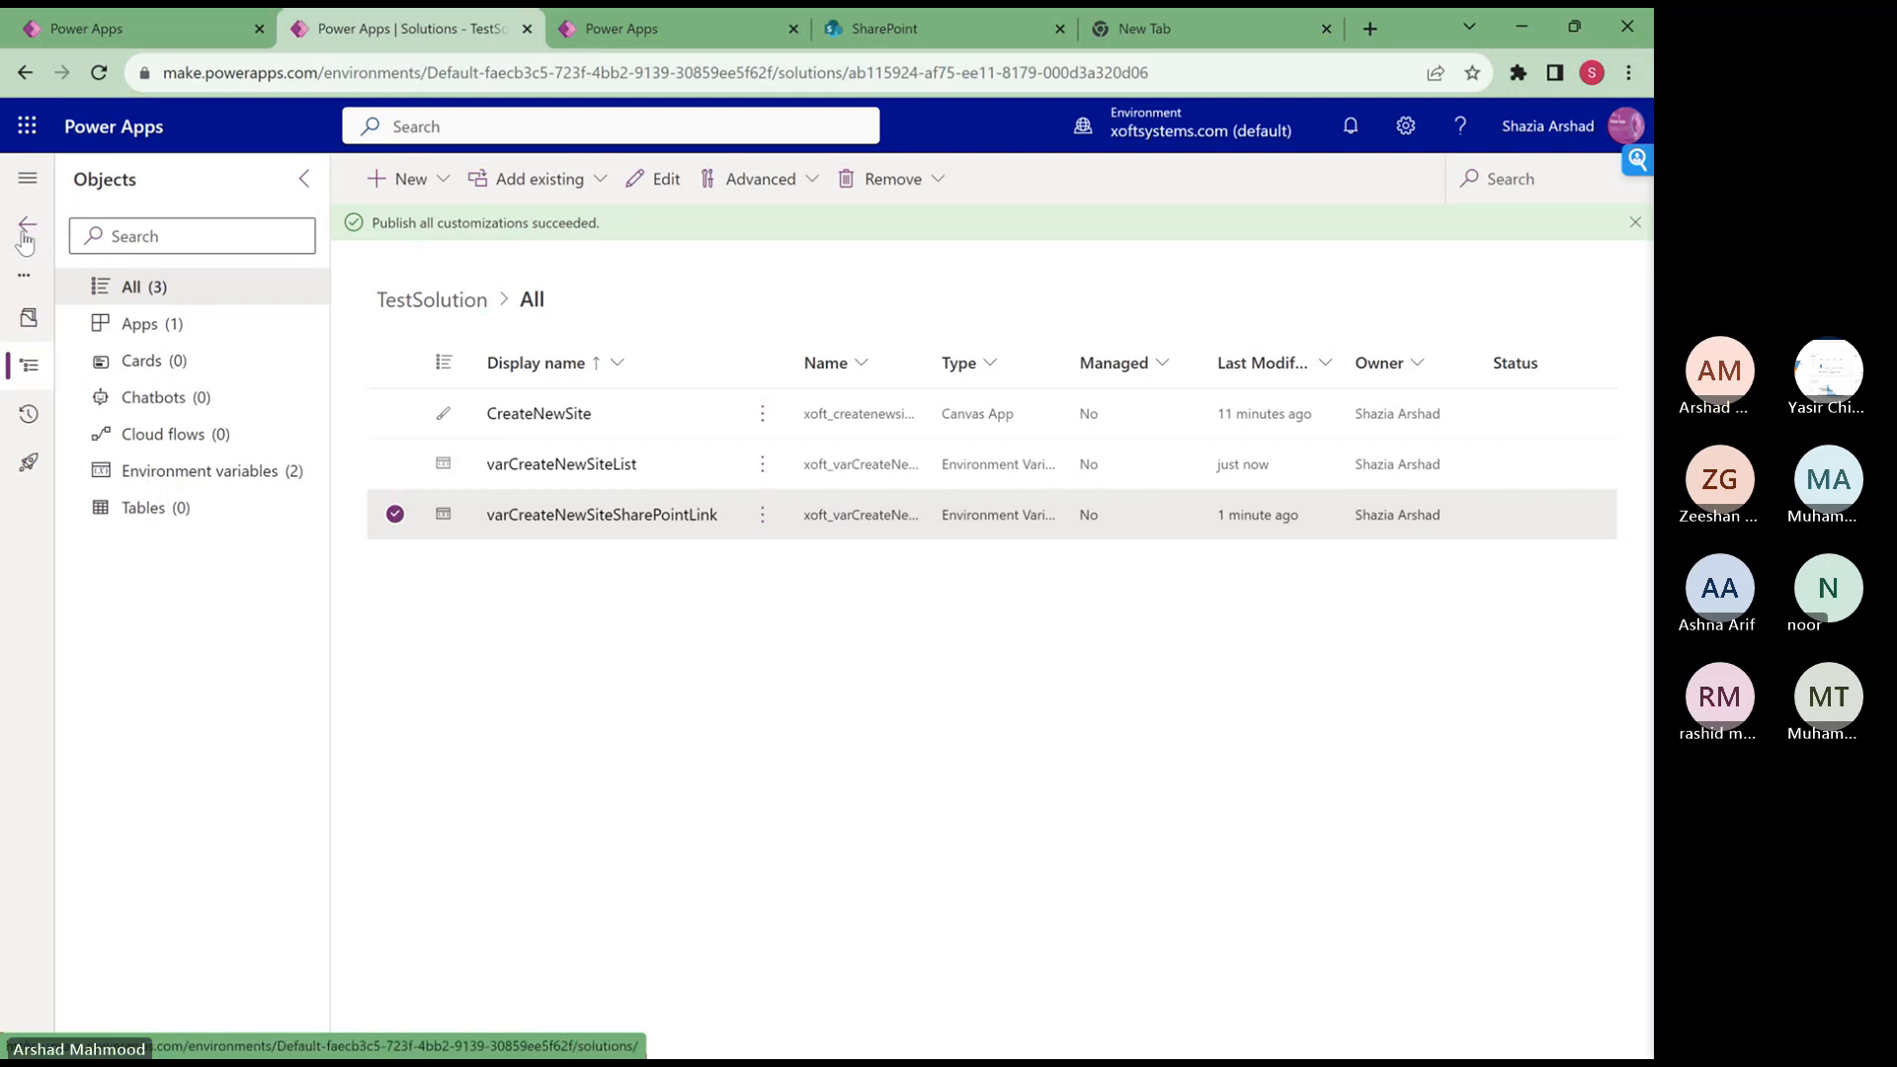
pyautogui.click(26, 235)
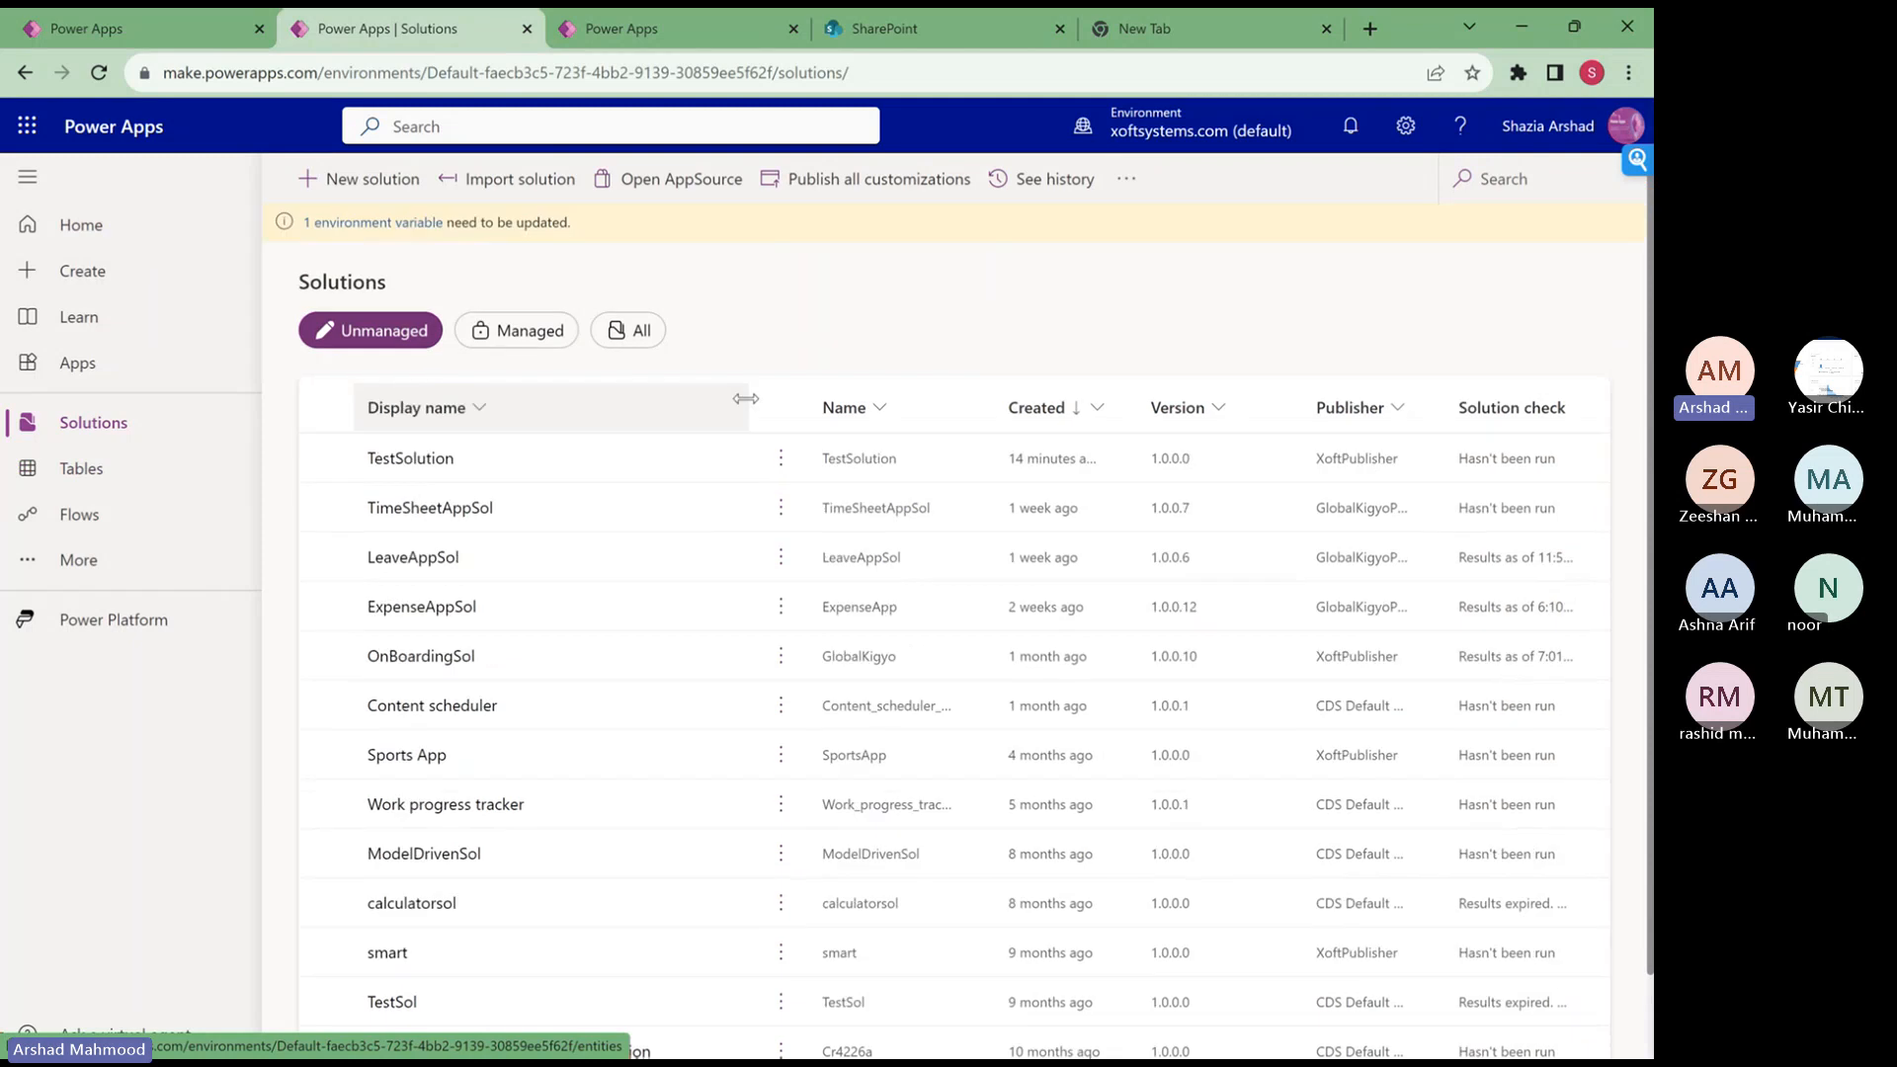
pyautogui.click(781, 459)
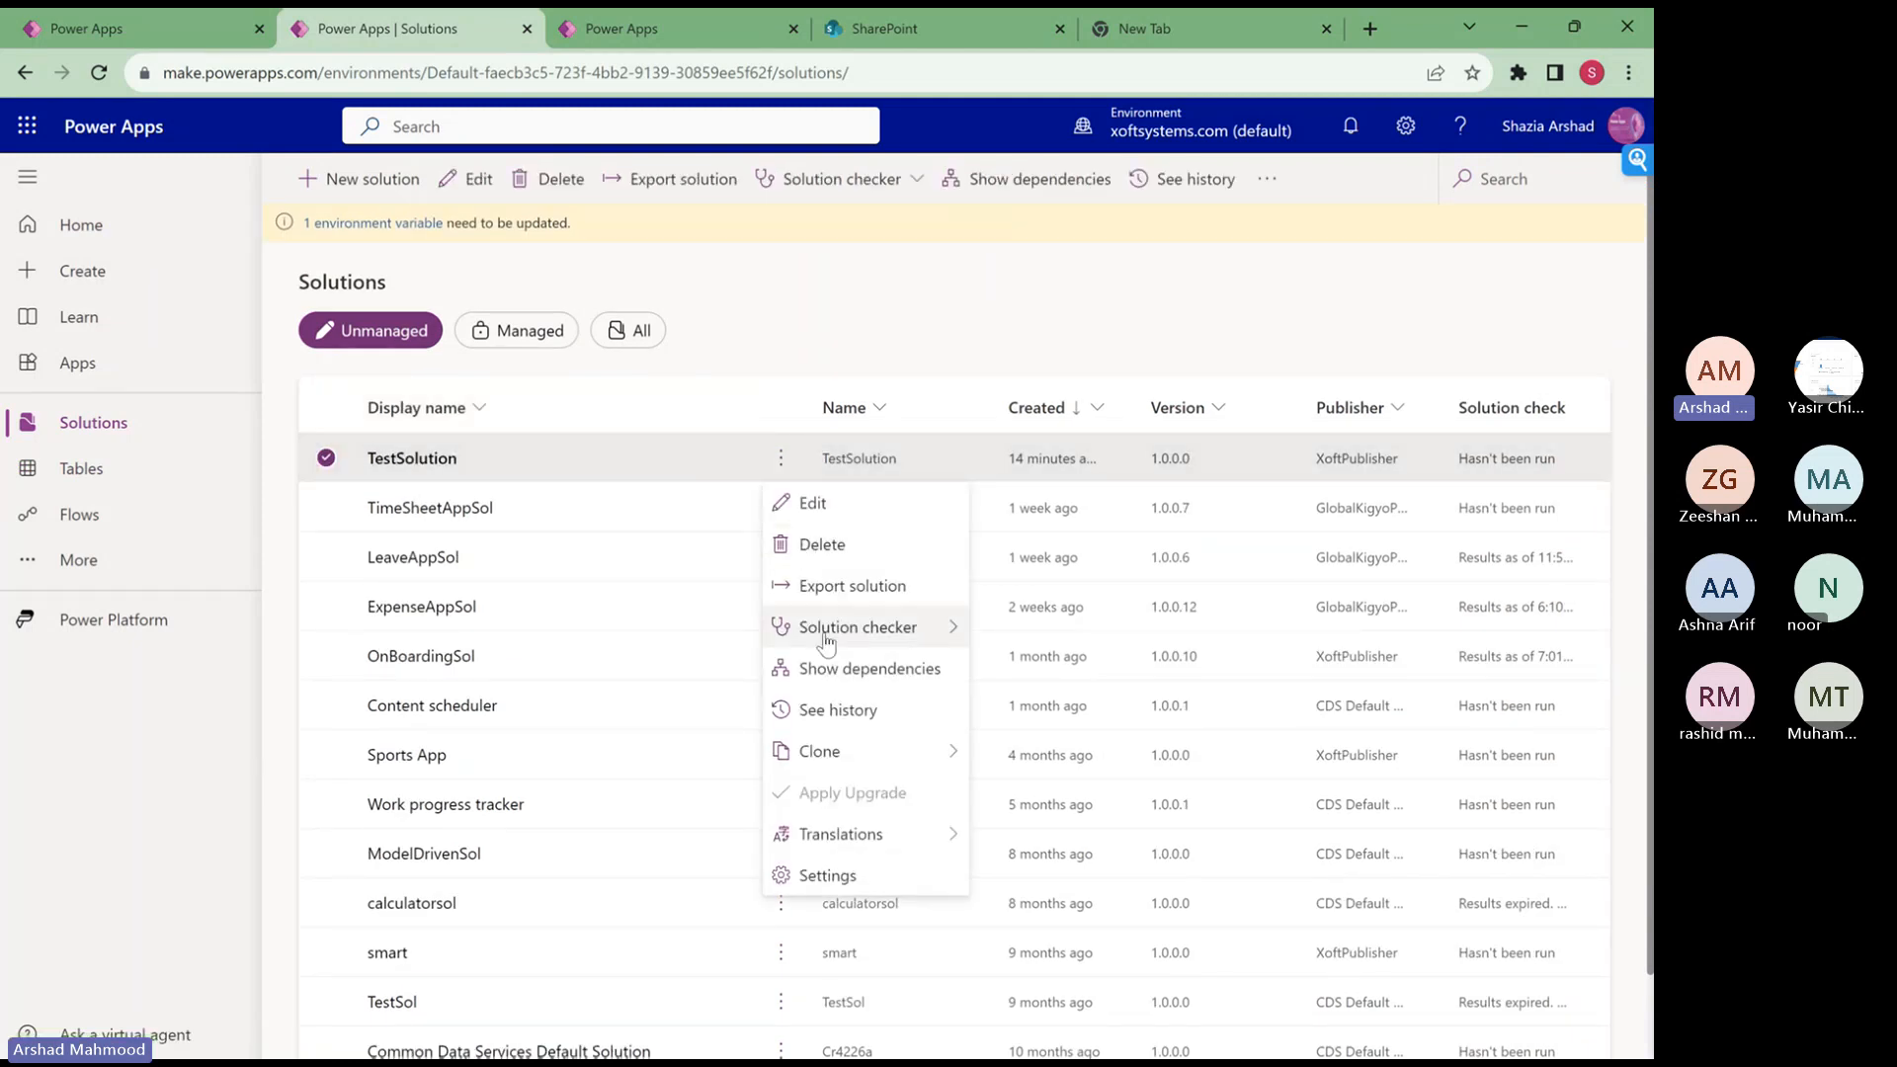
pyautogui.moveTo(851, 632)
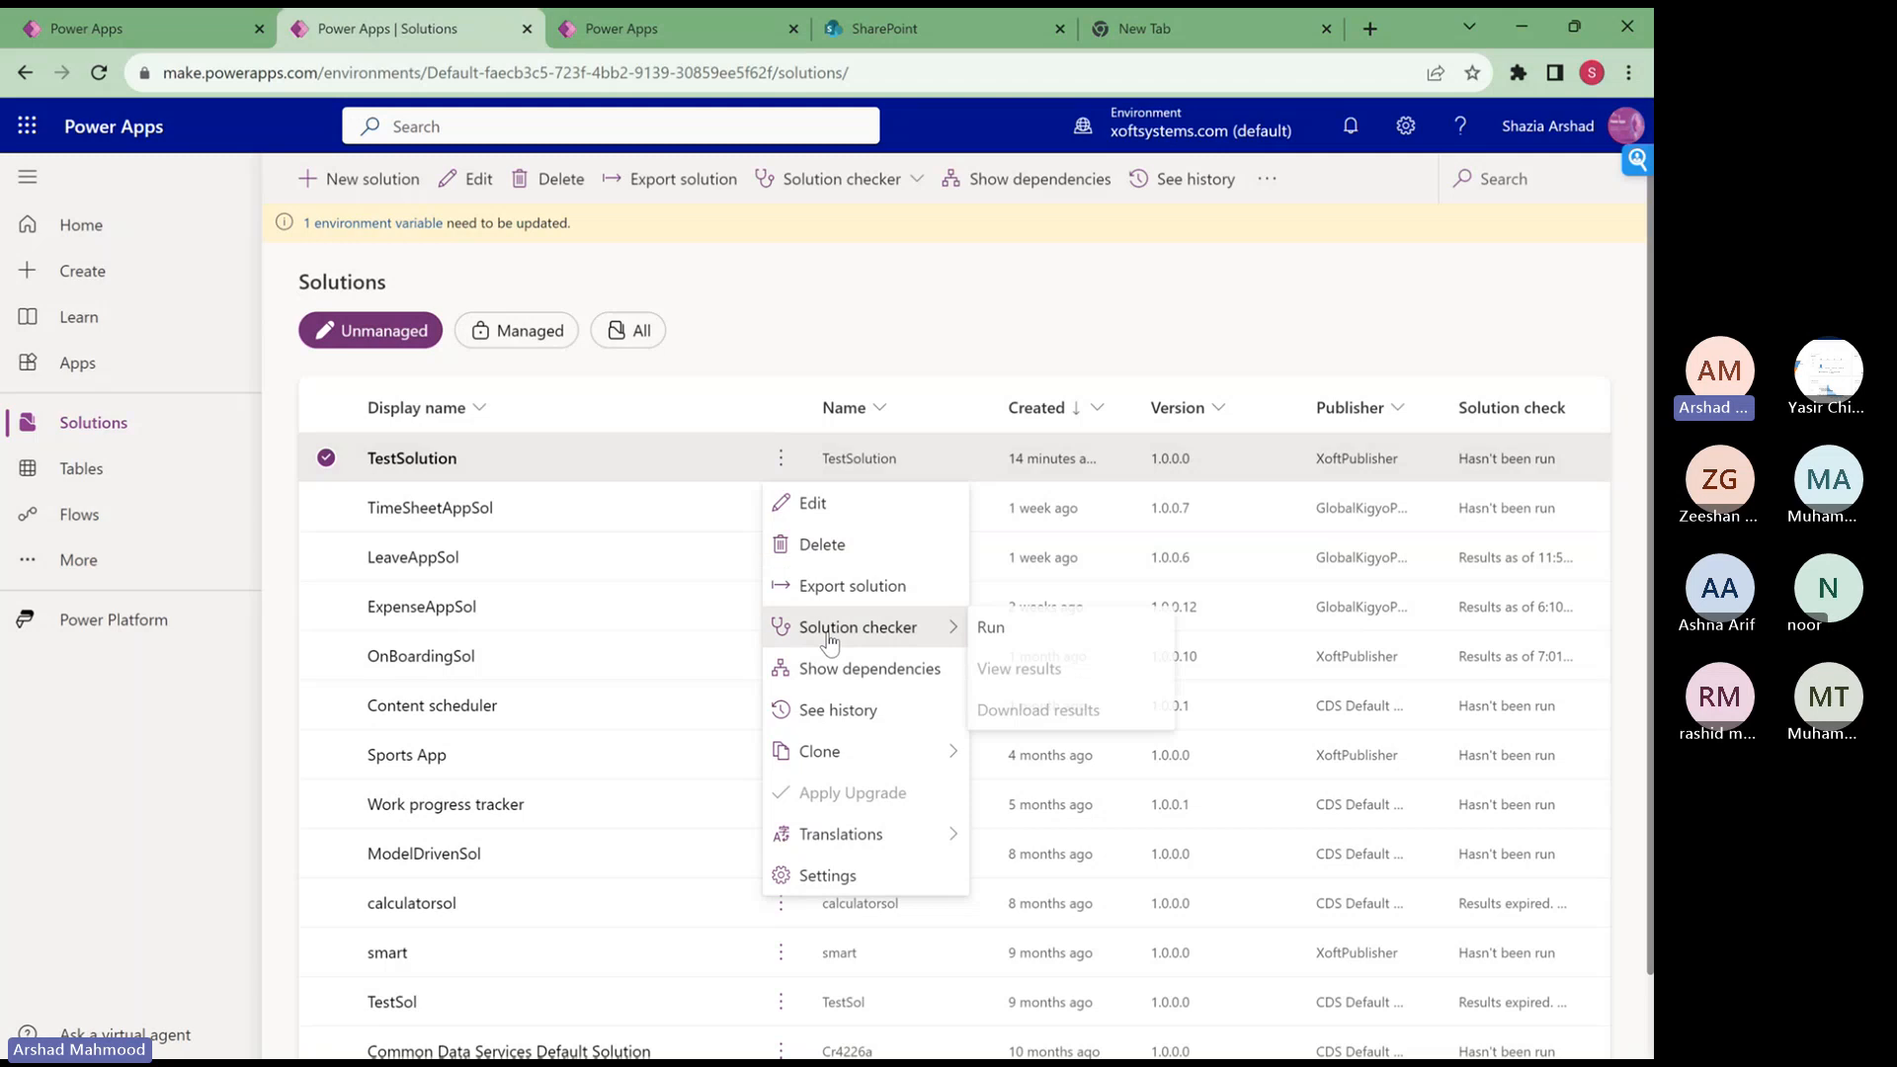
pyautogui.click(992, 629)
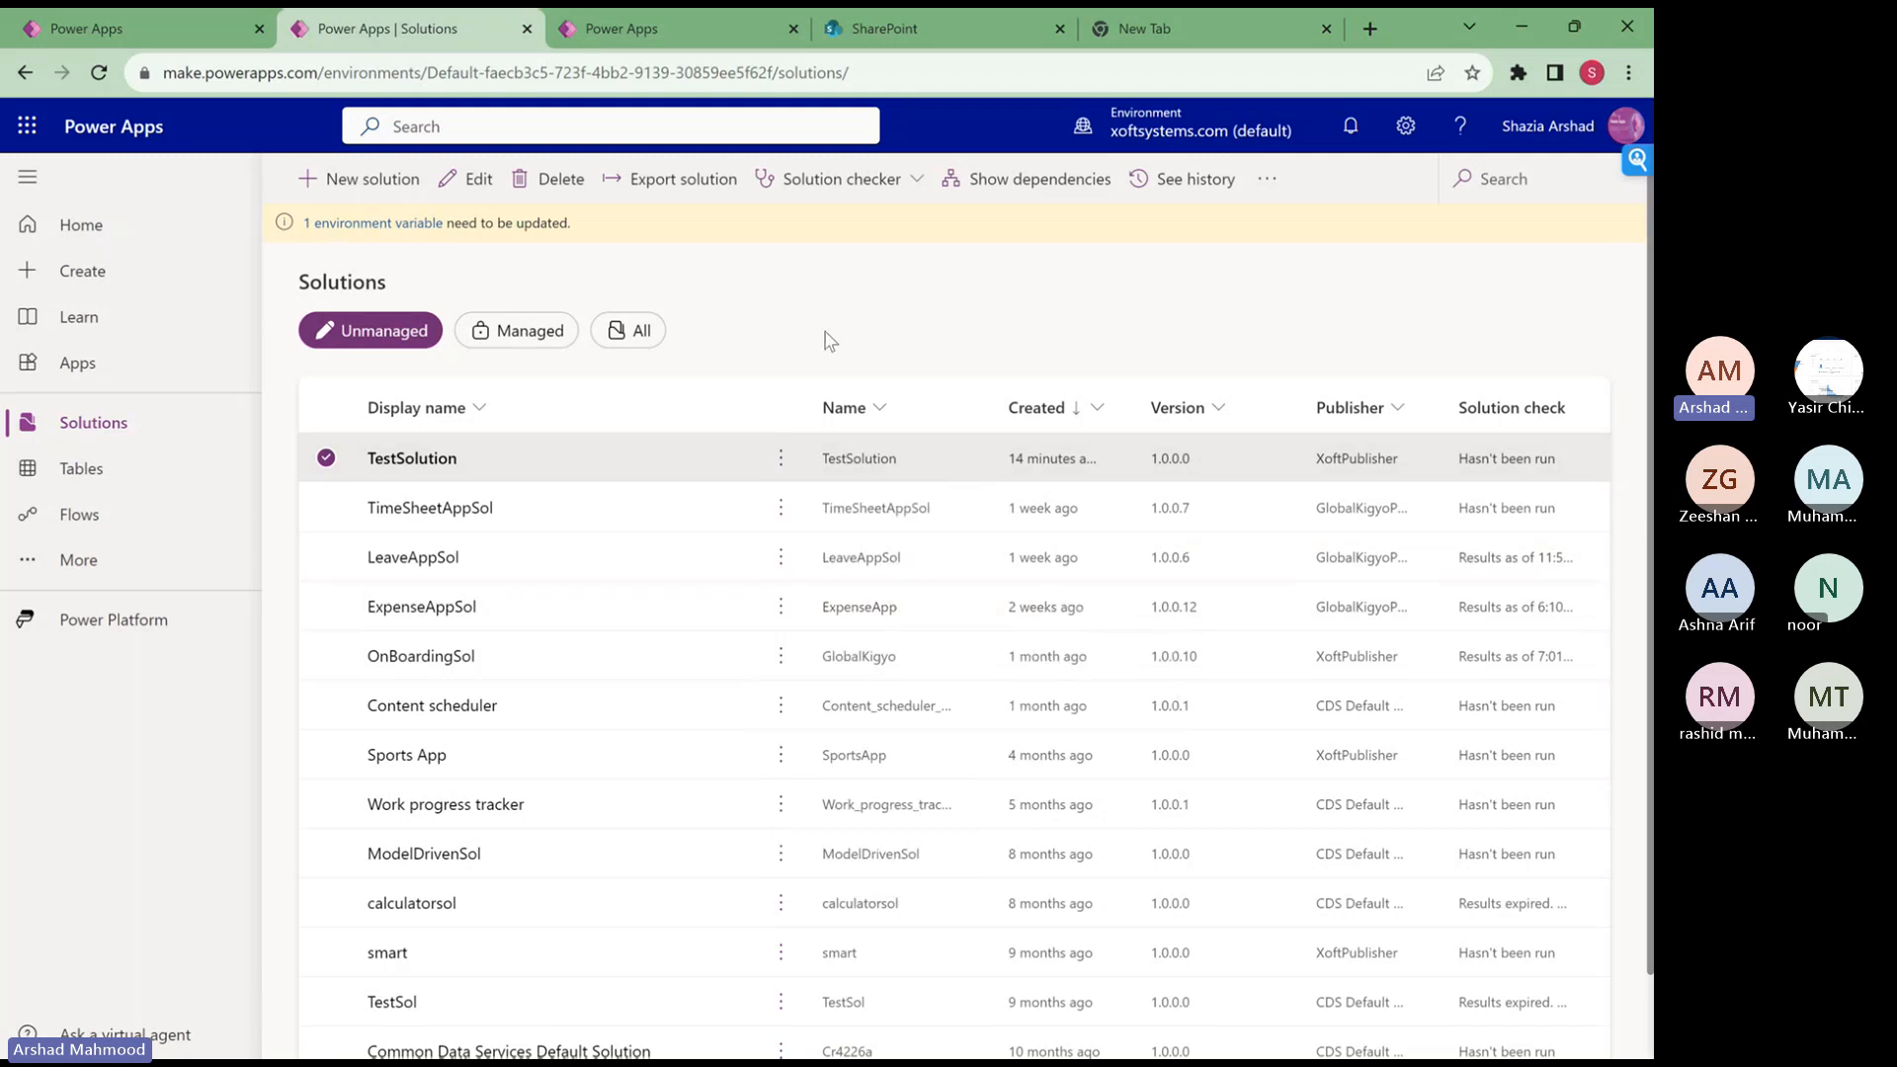
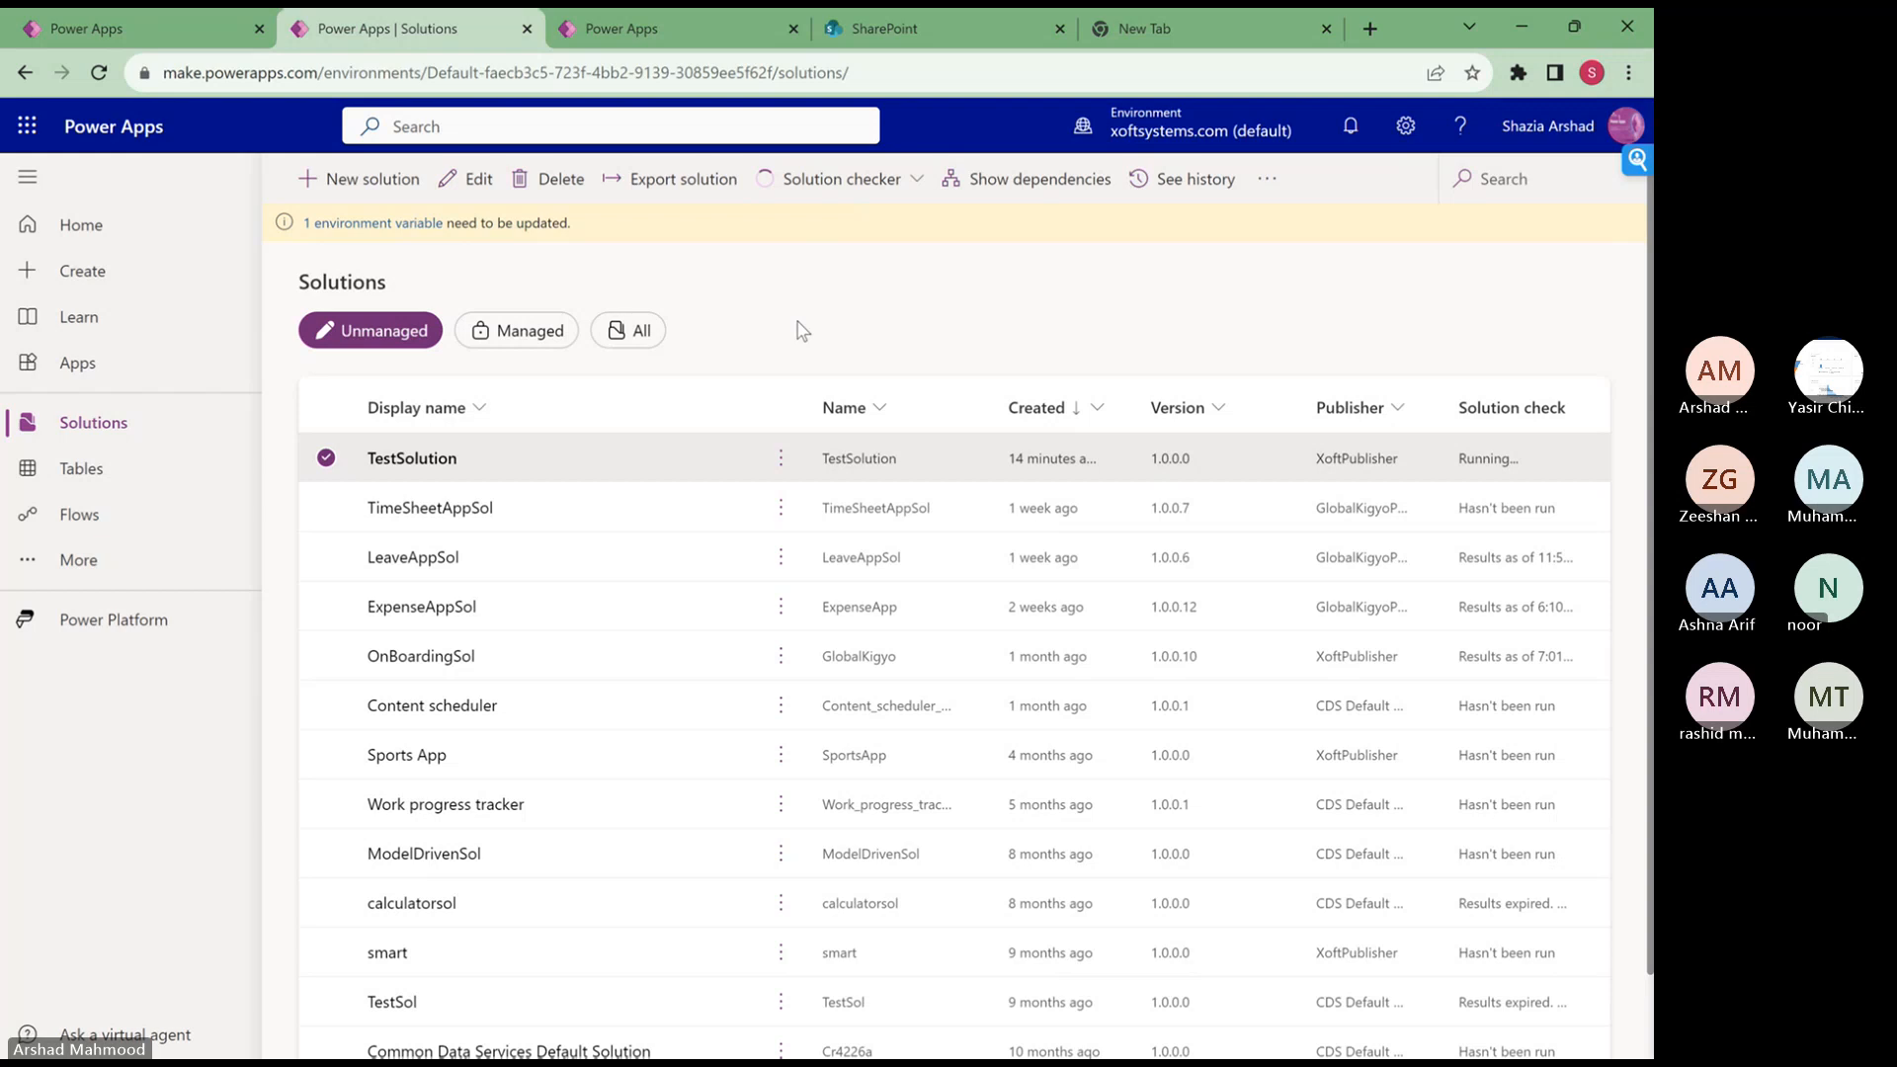
# - Review the solution checker results for TestSolution and return to the solutions list
pyautogui.click(781, 461)
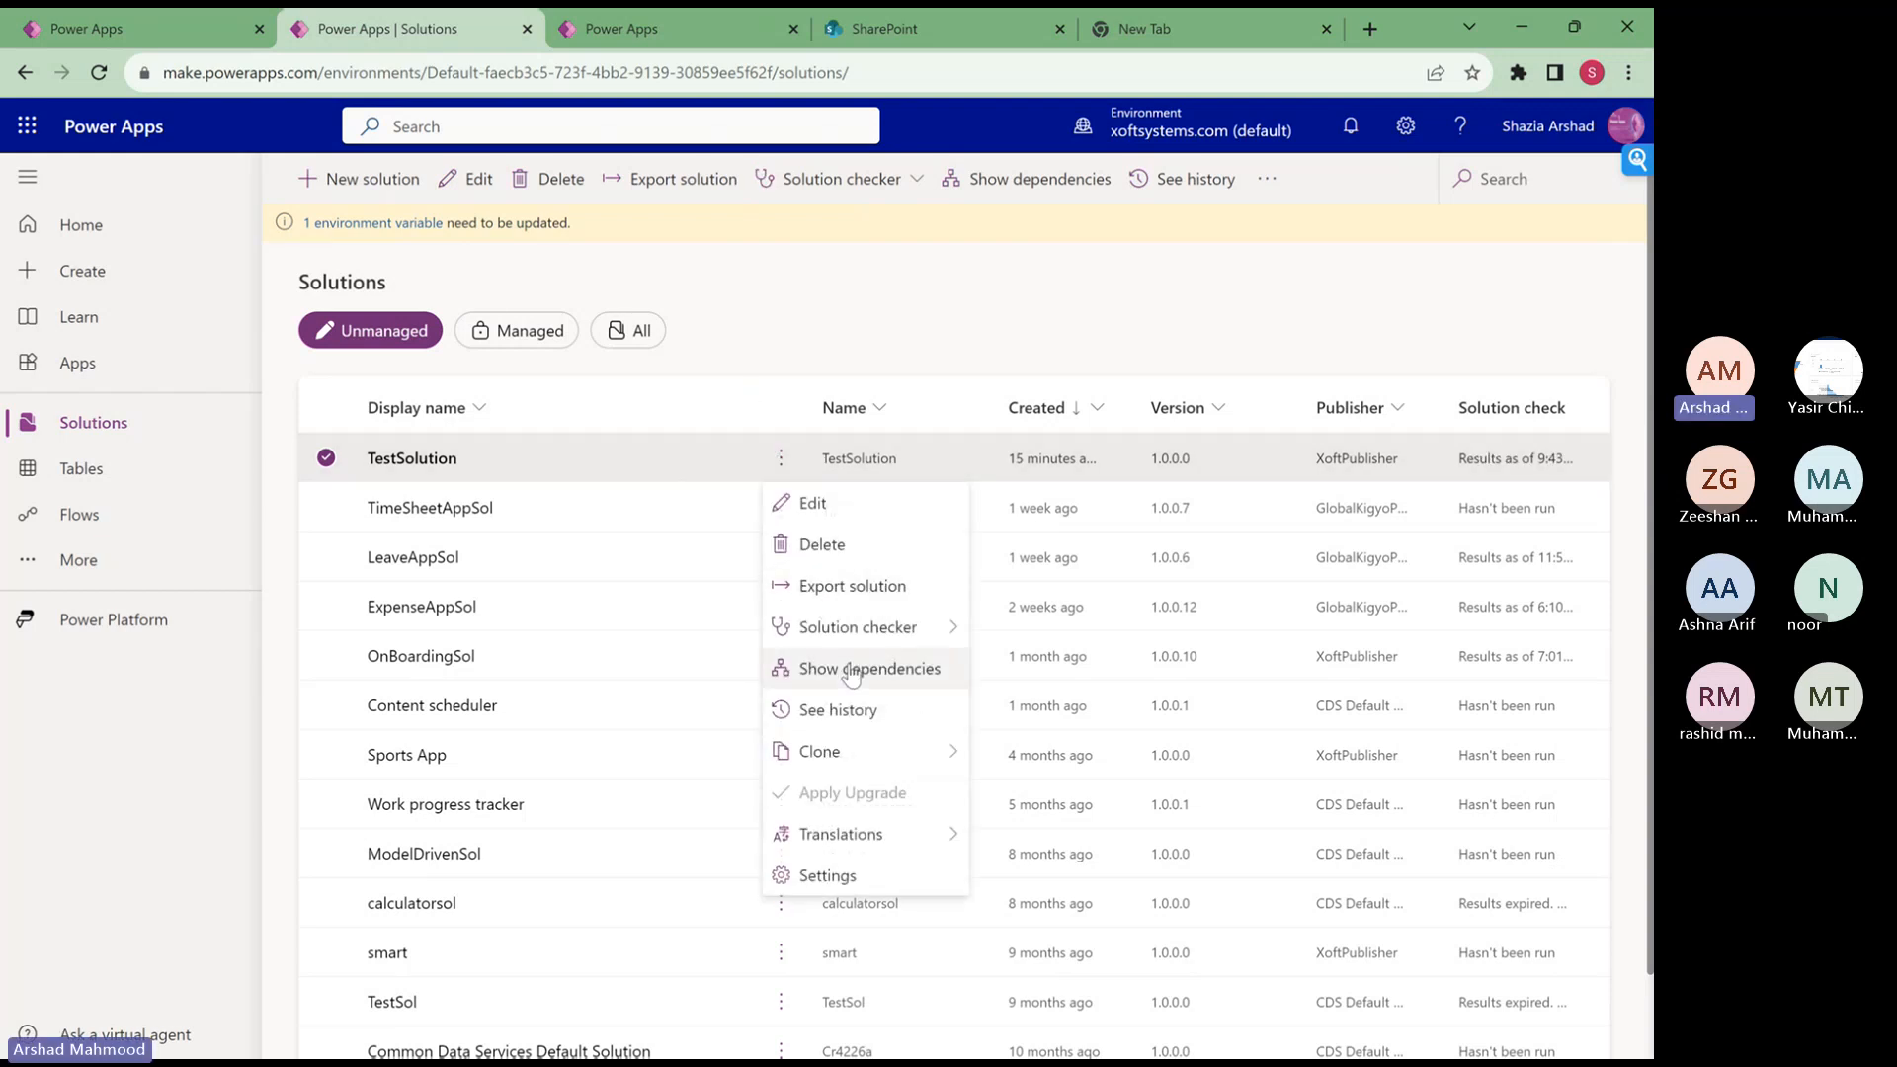
pyautogui.moveTo(869, 626)
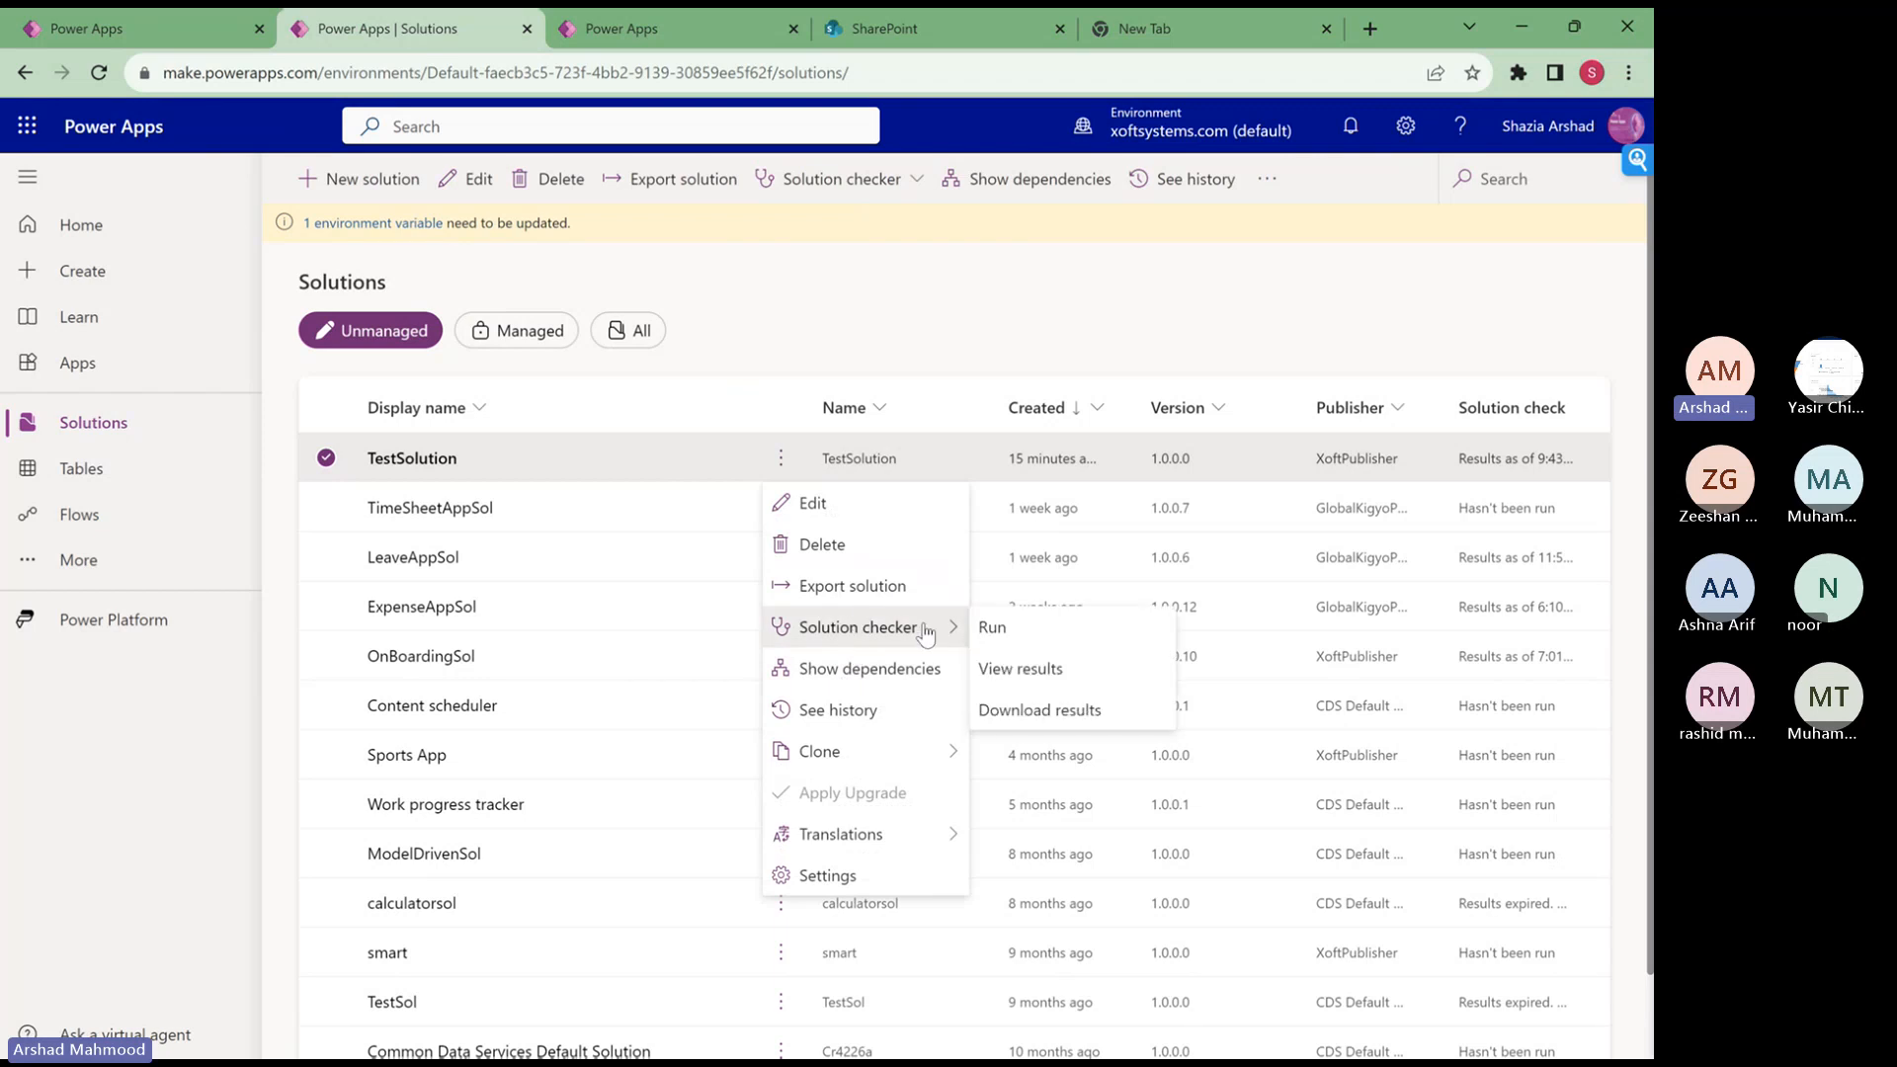
pyautogui.click(1017, 670)
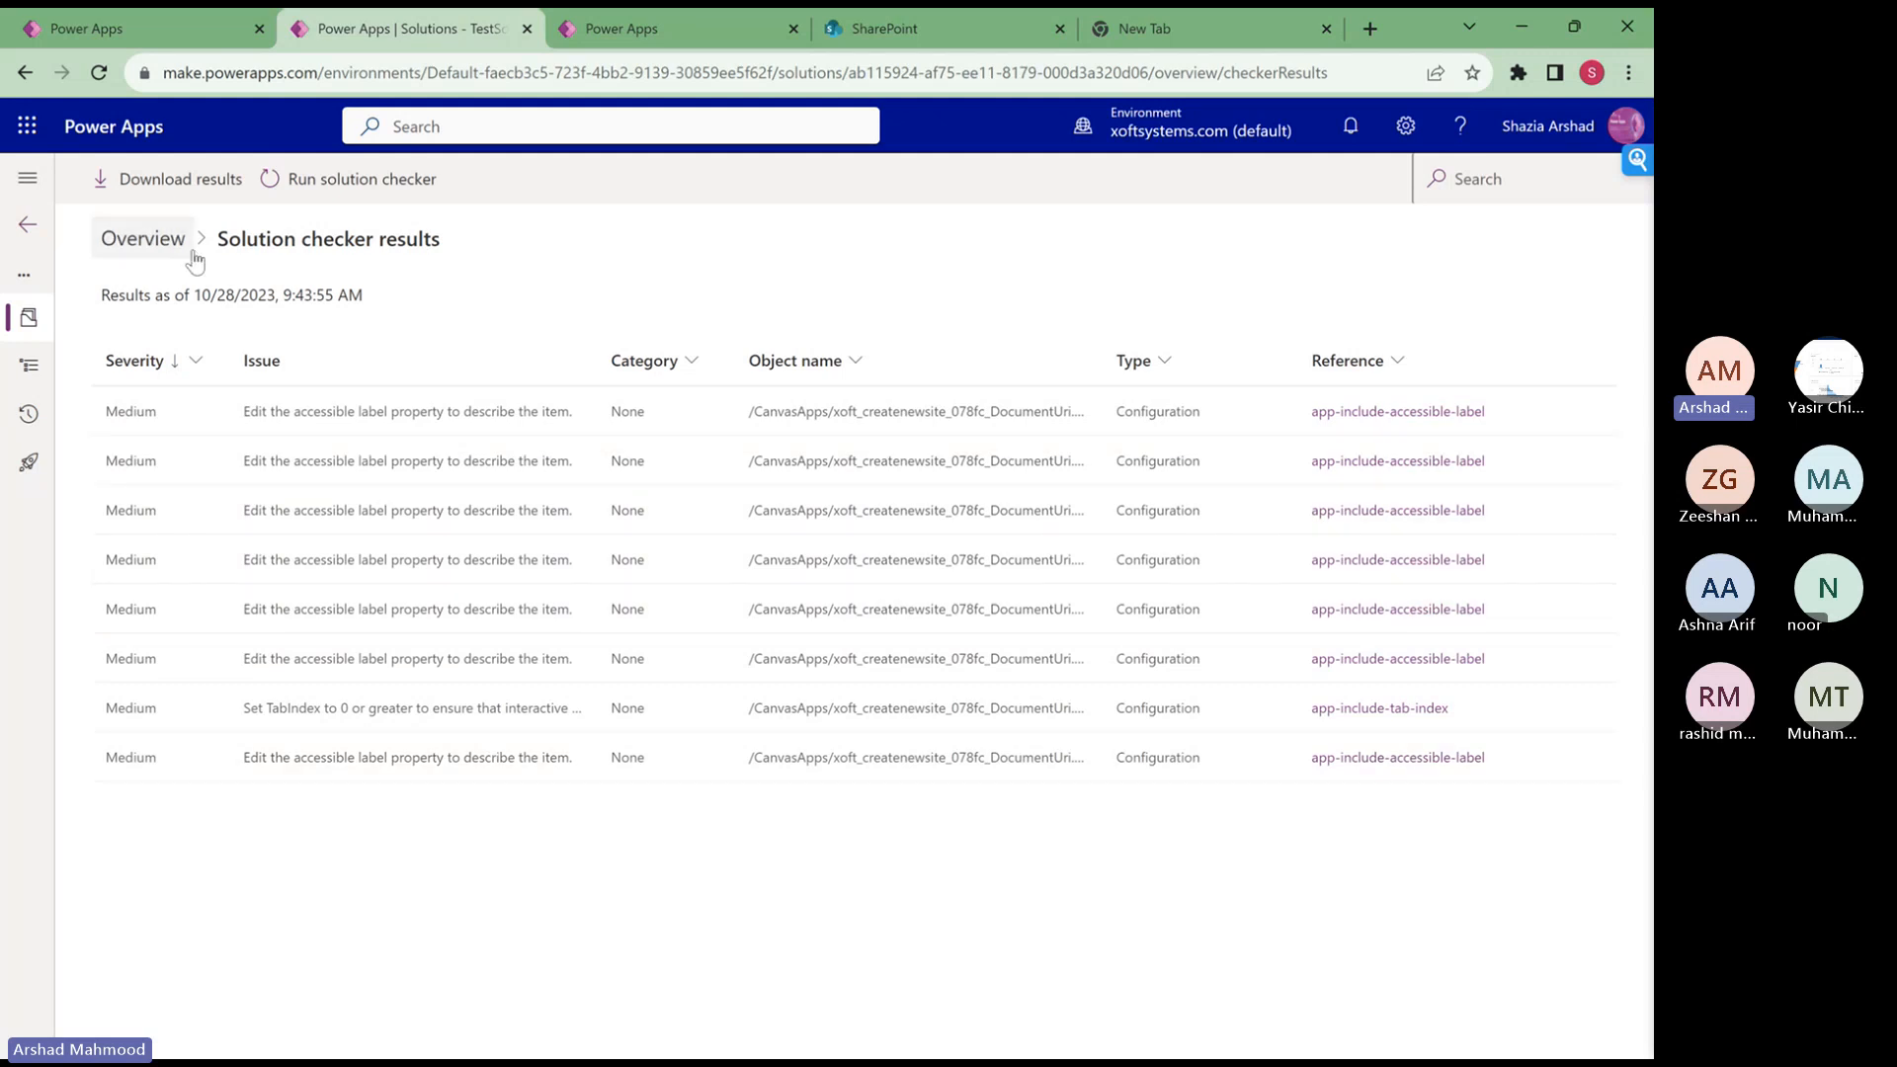
pyautogui.click(24, 230)
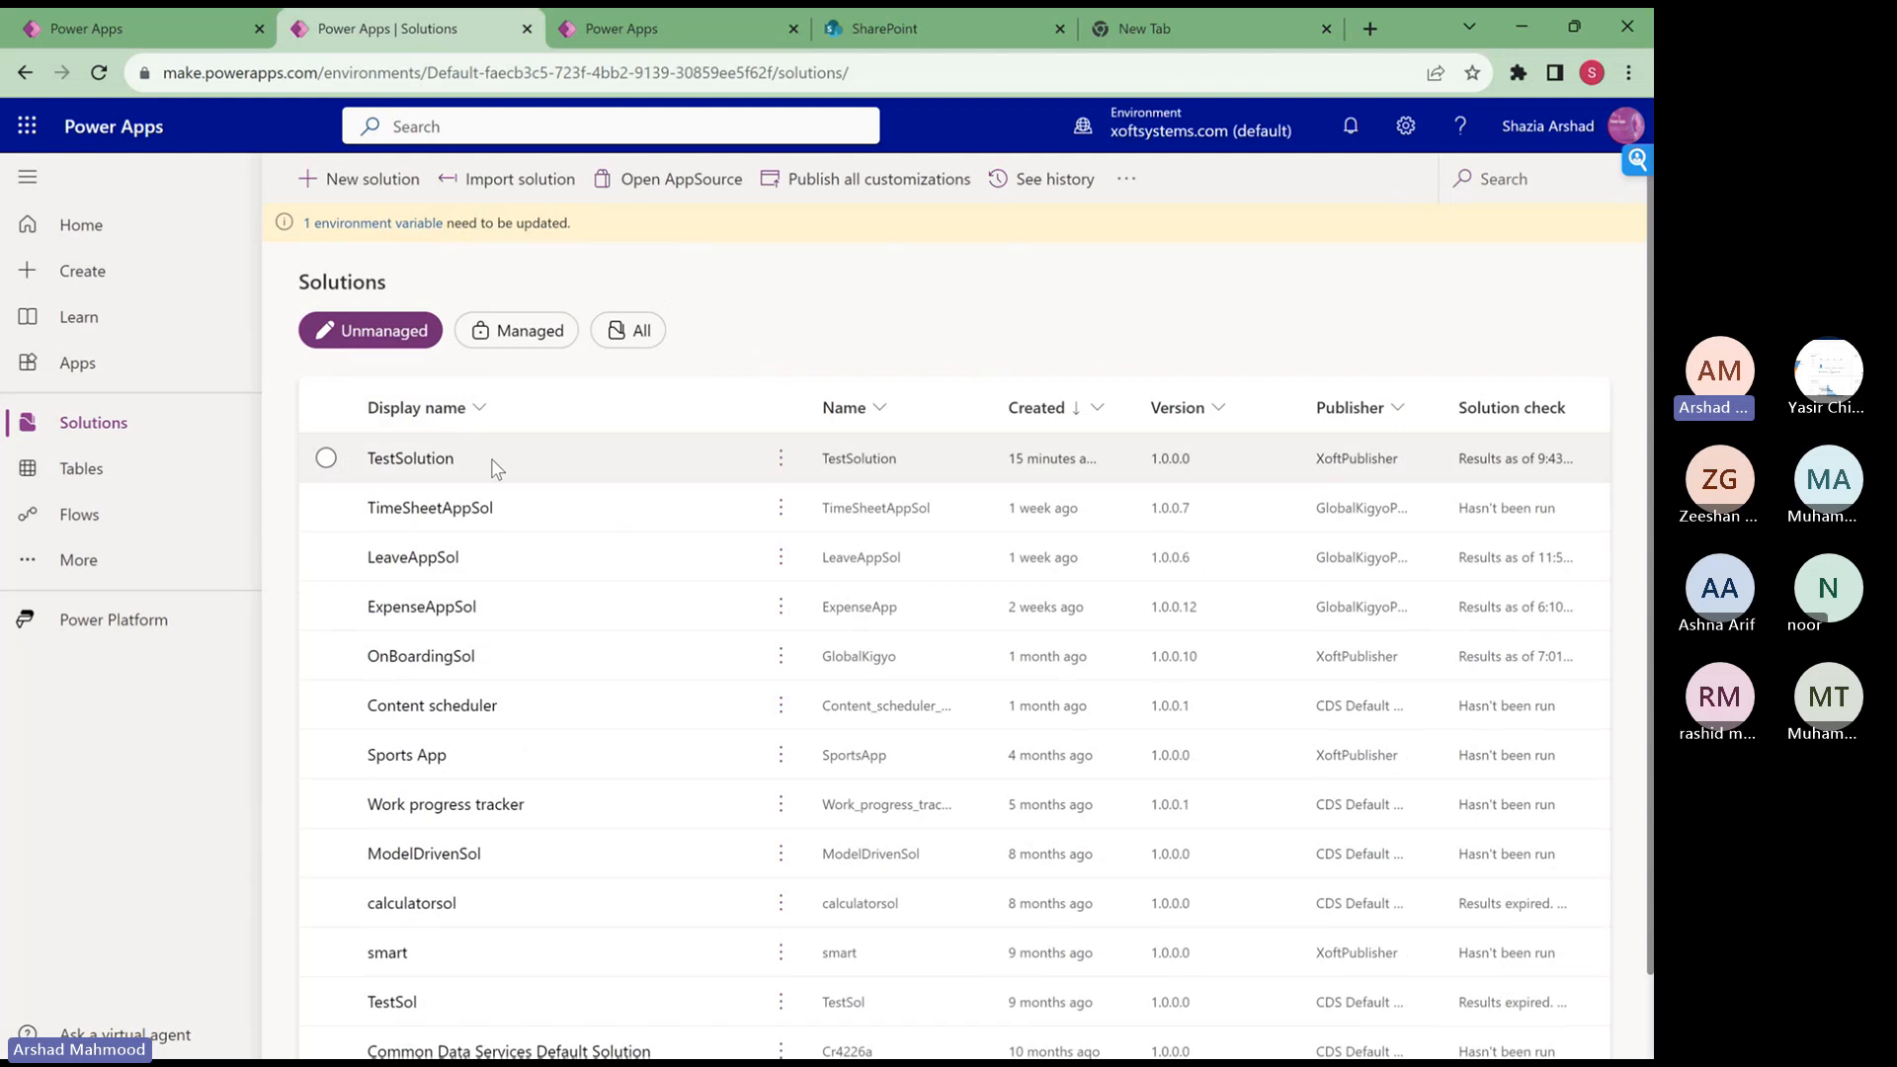
# - Start exporting TestSolution, publish all its changes, and close the CreateNewSite app editor
pyautogui.click(785, 466)
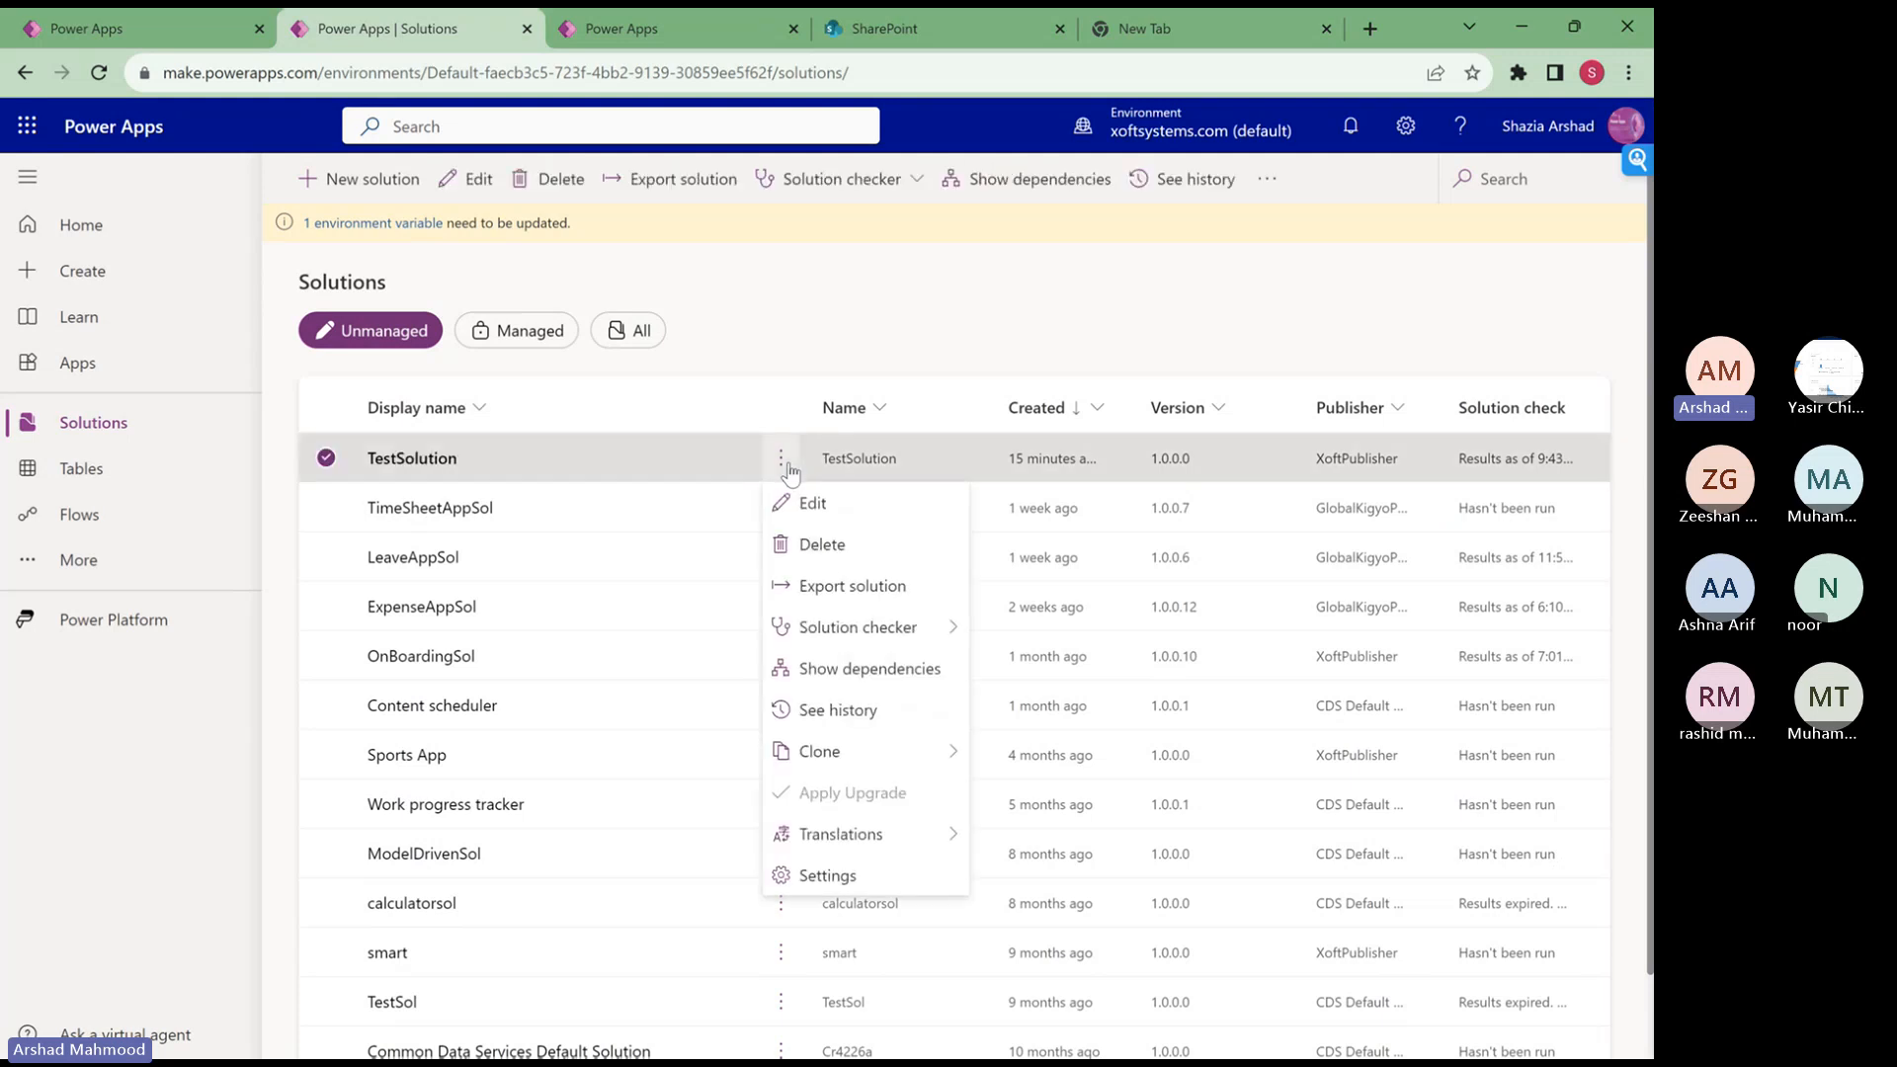
pyautogui.click(853, 587)
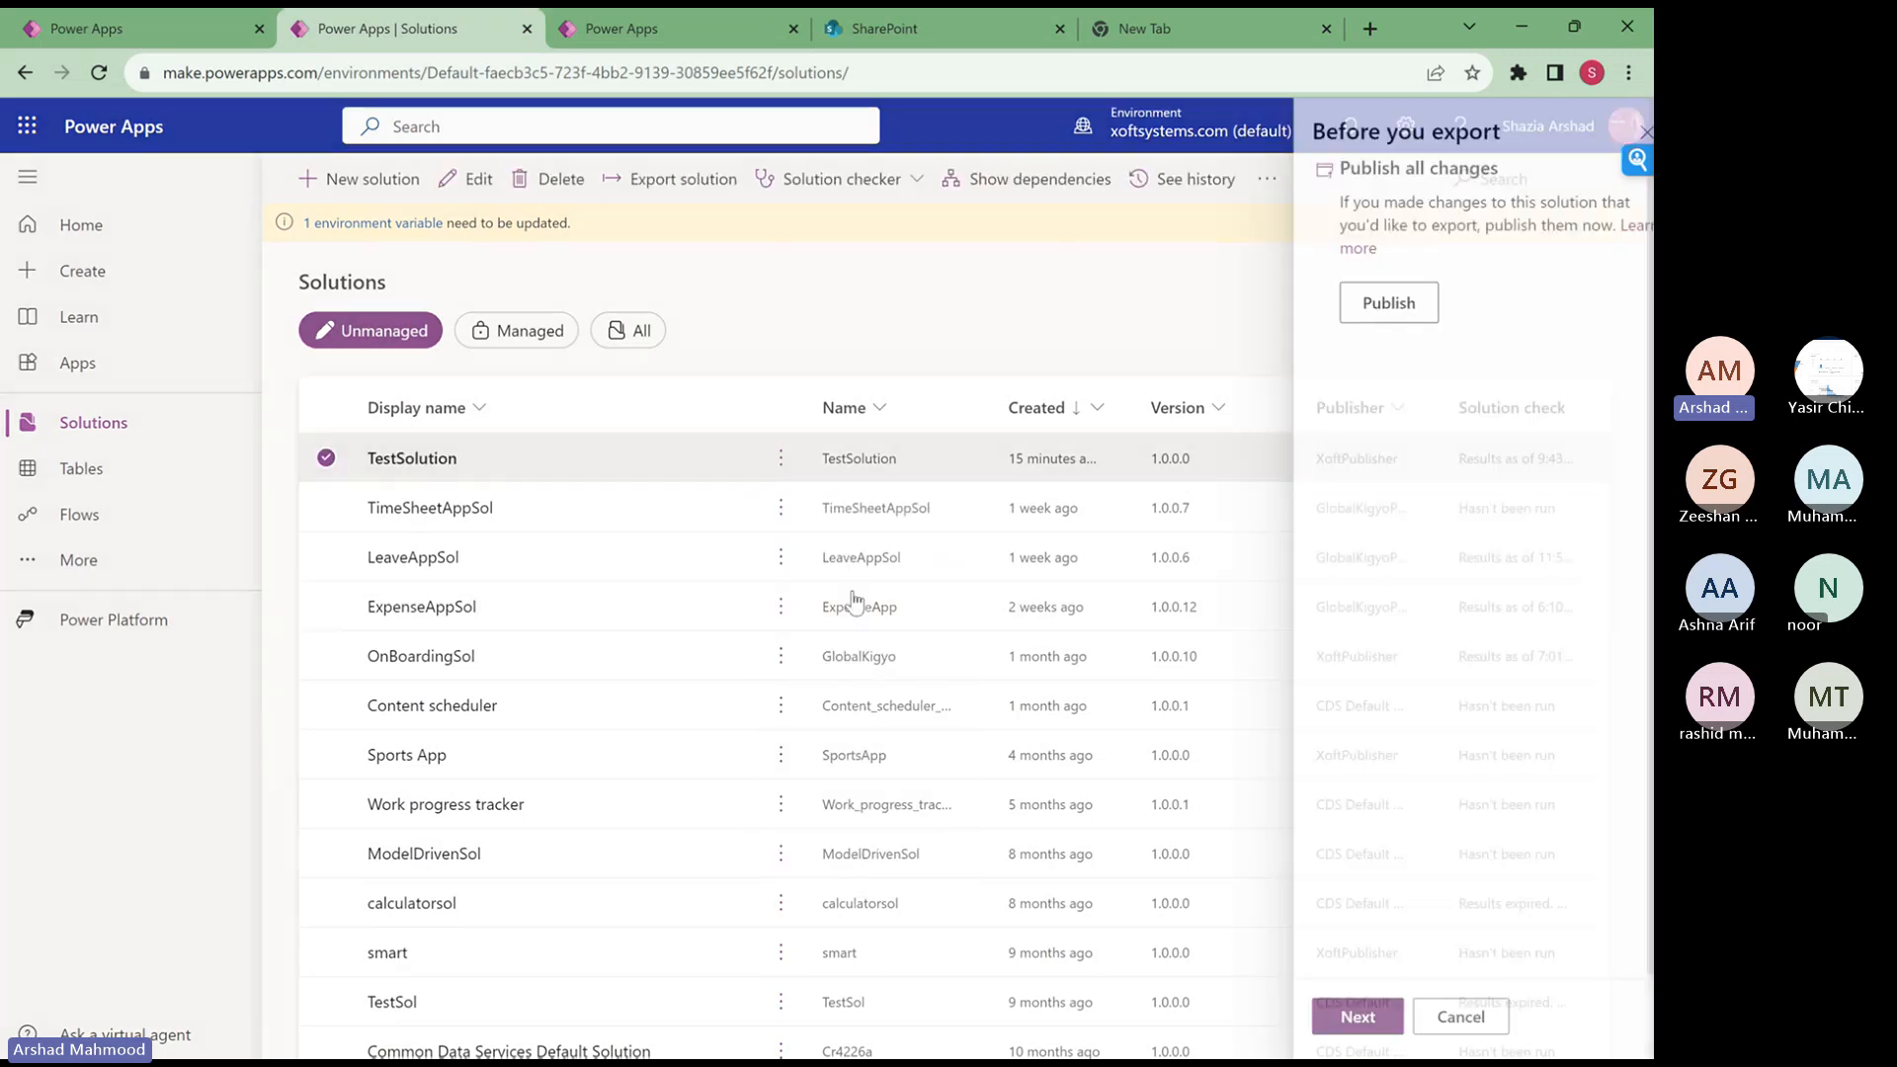
pyautogui.click(1368, 314)
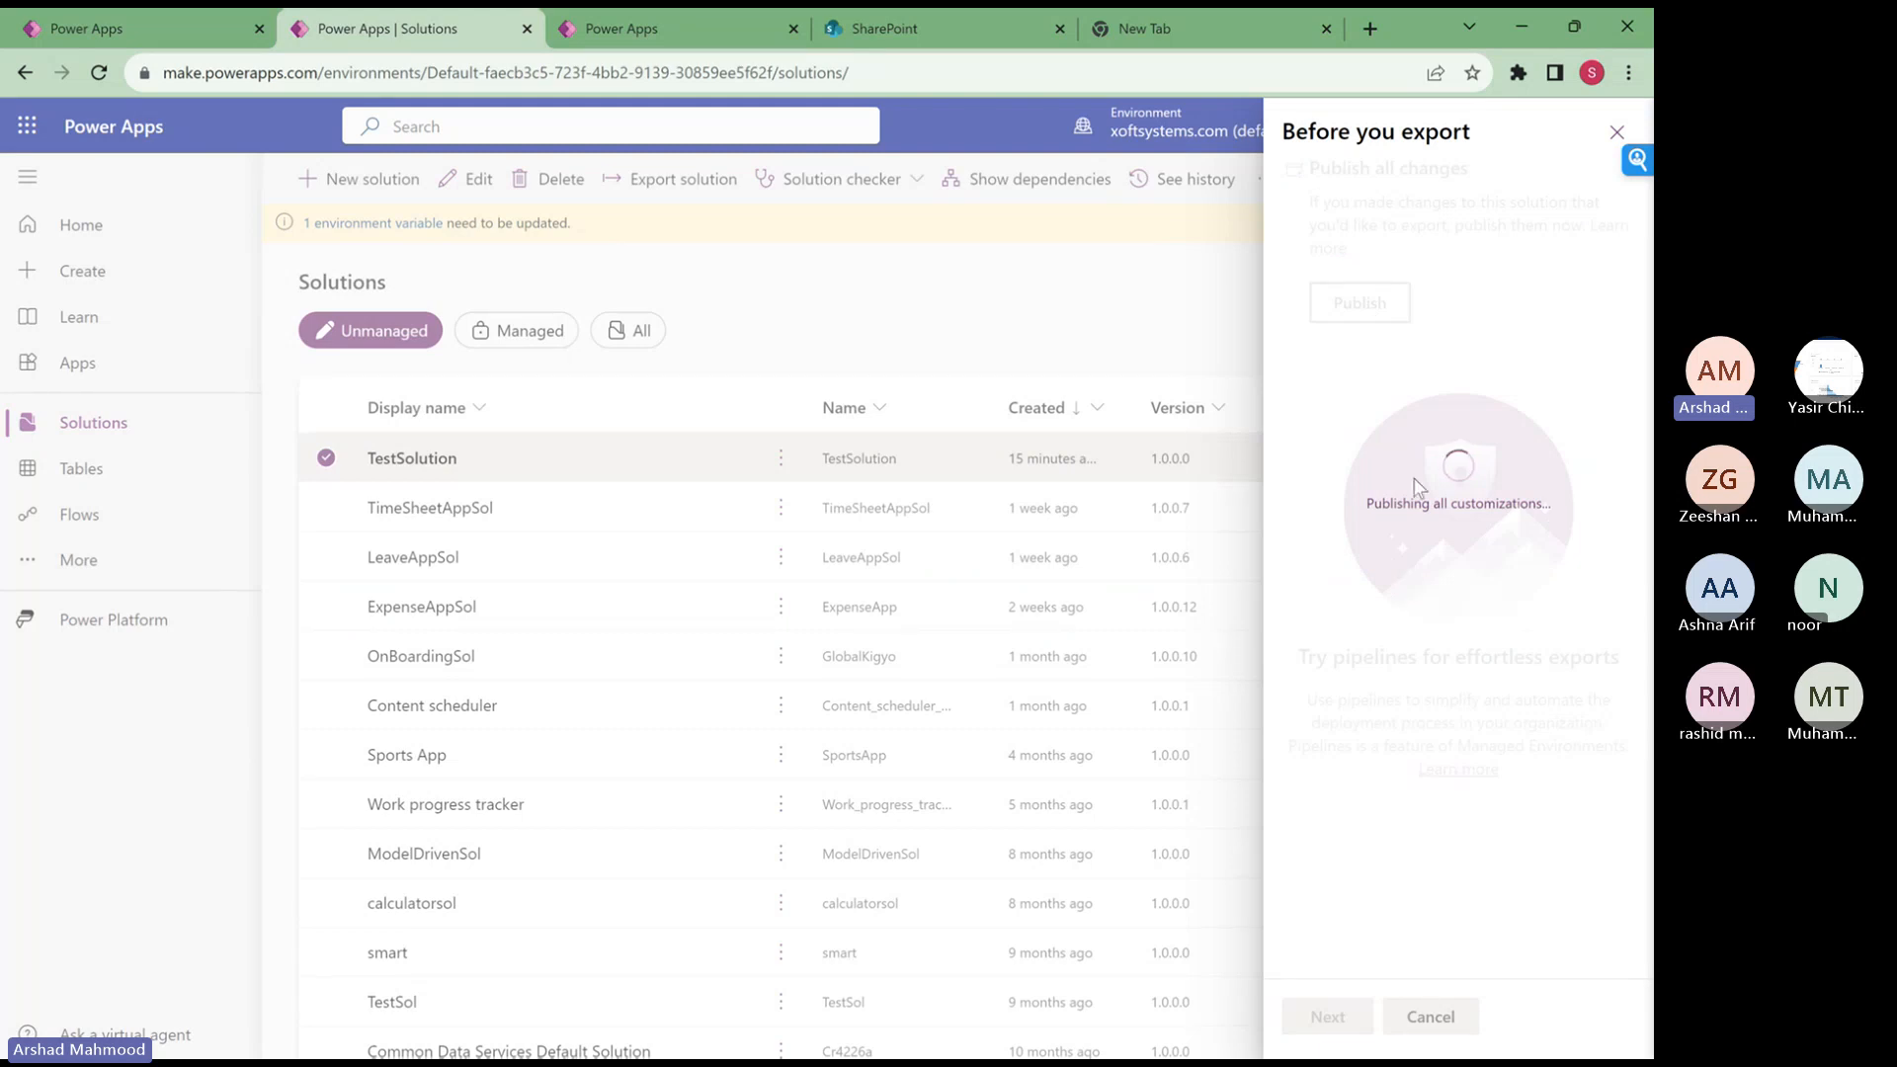
pyautogui.click(604, 25)
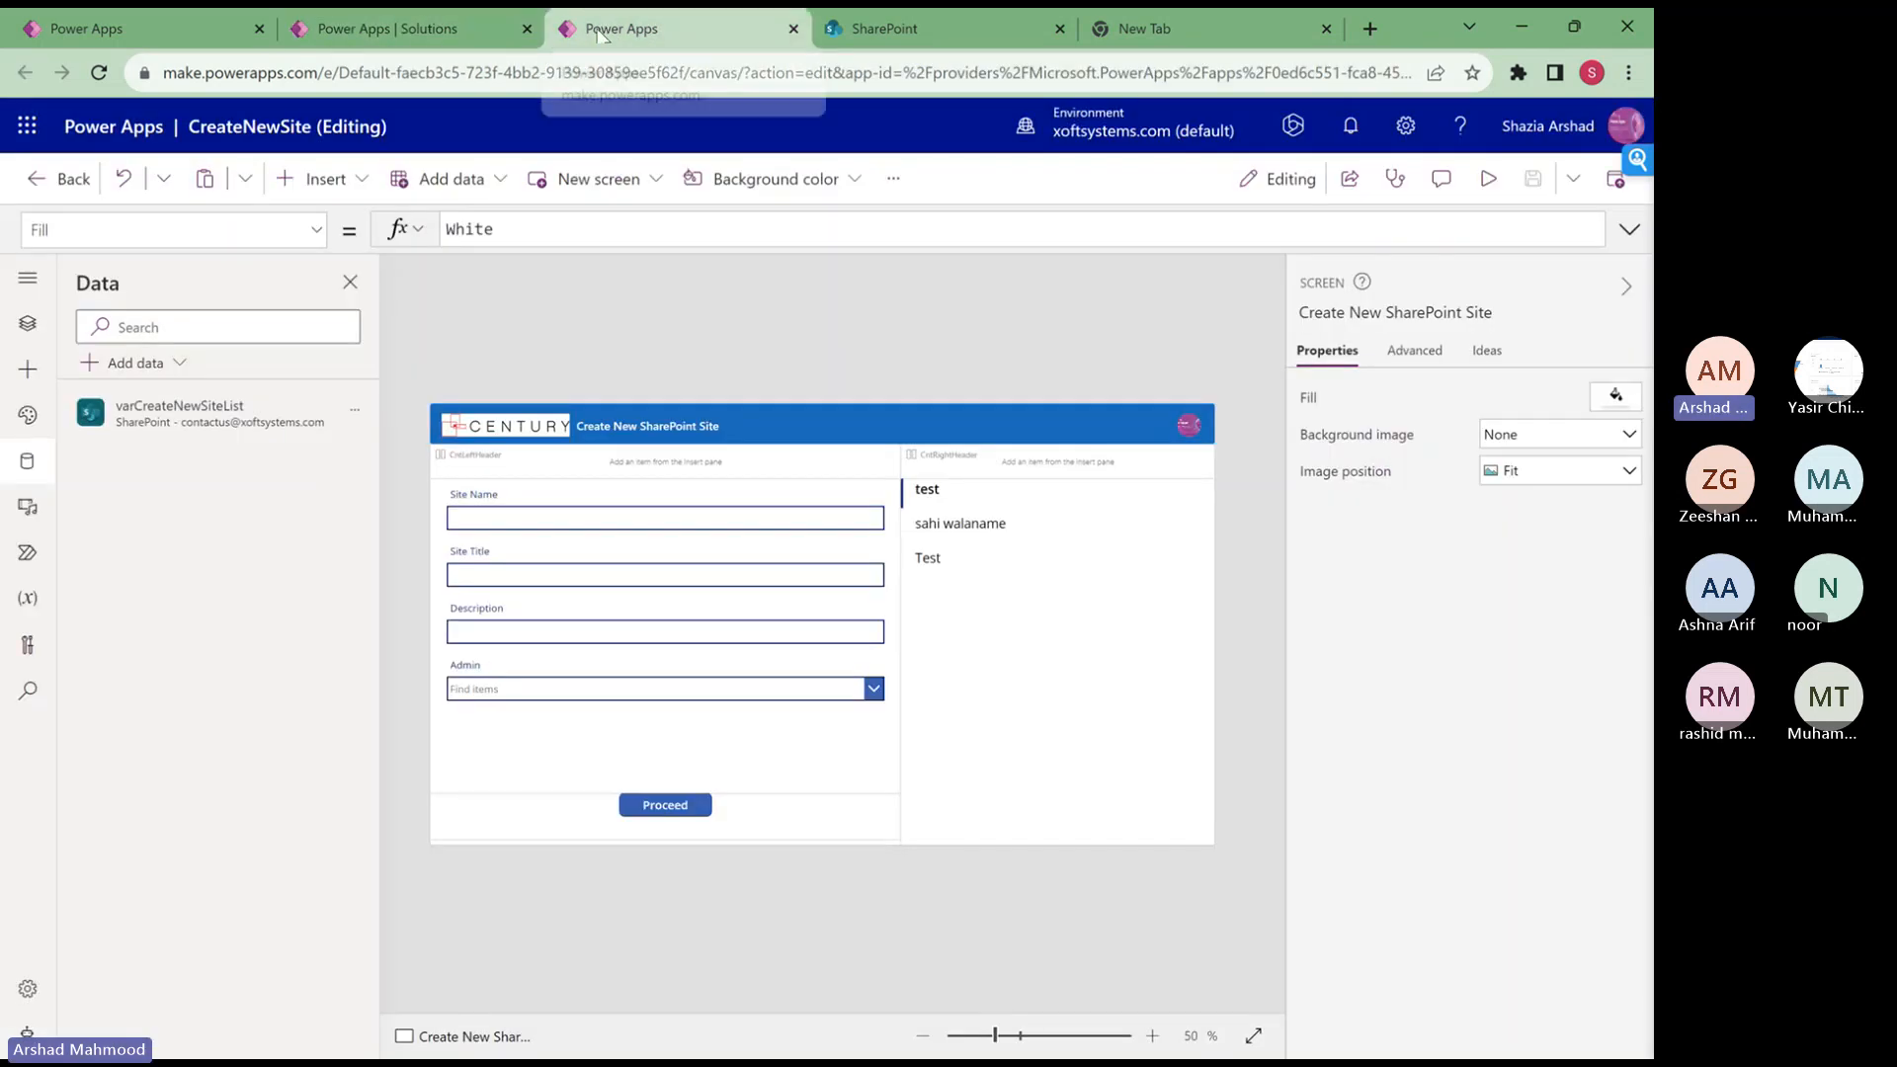
pyautogui.hotkey('ctrl', 'w')
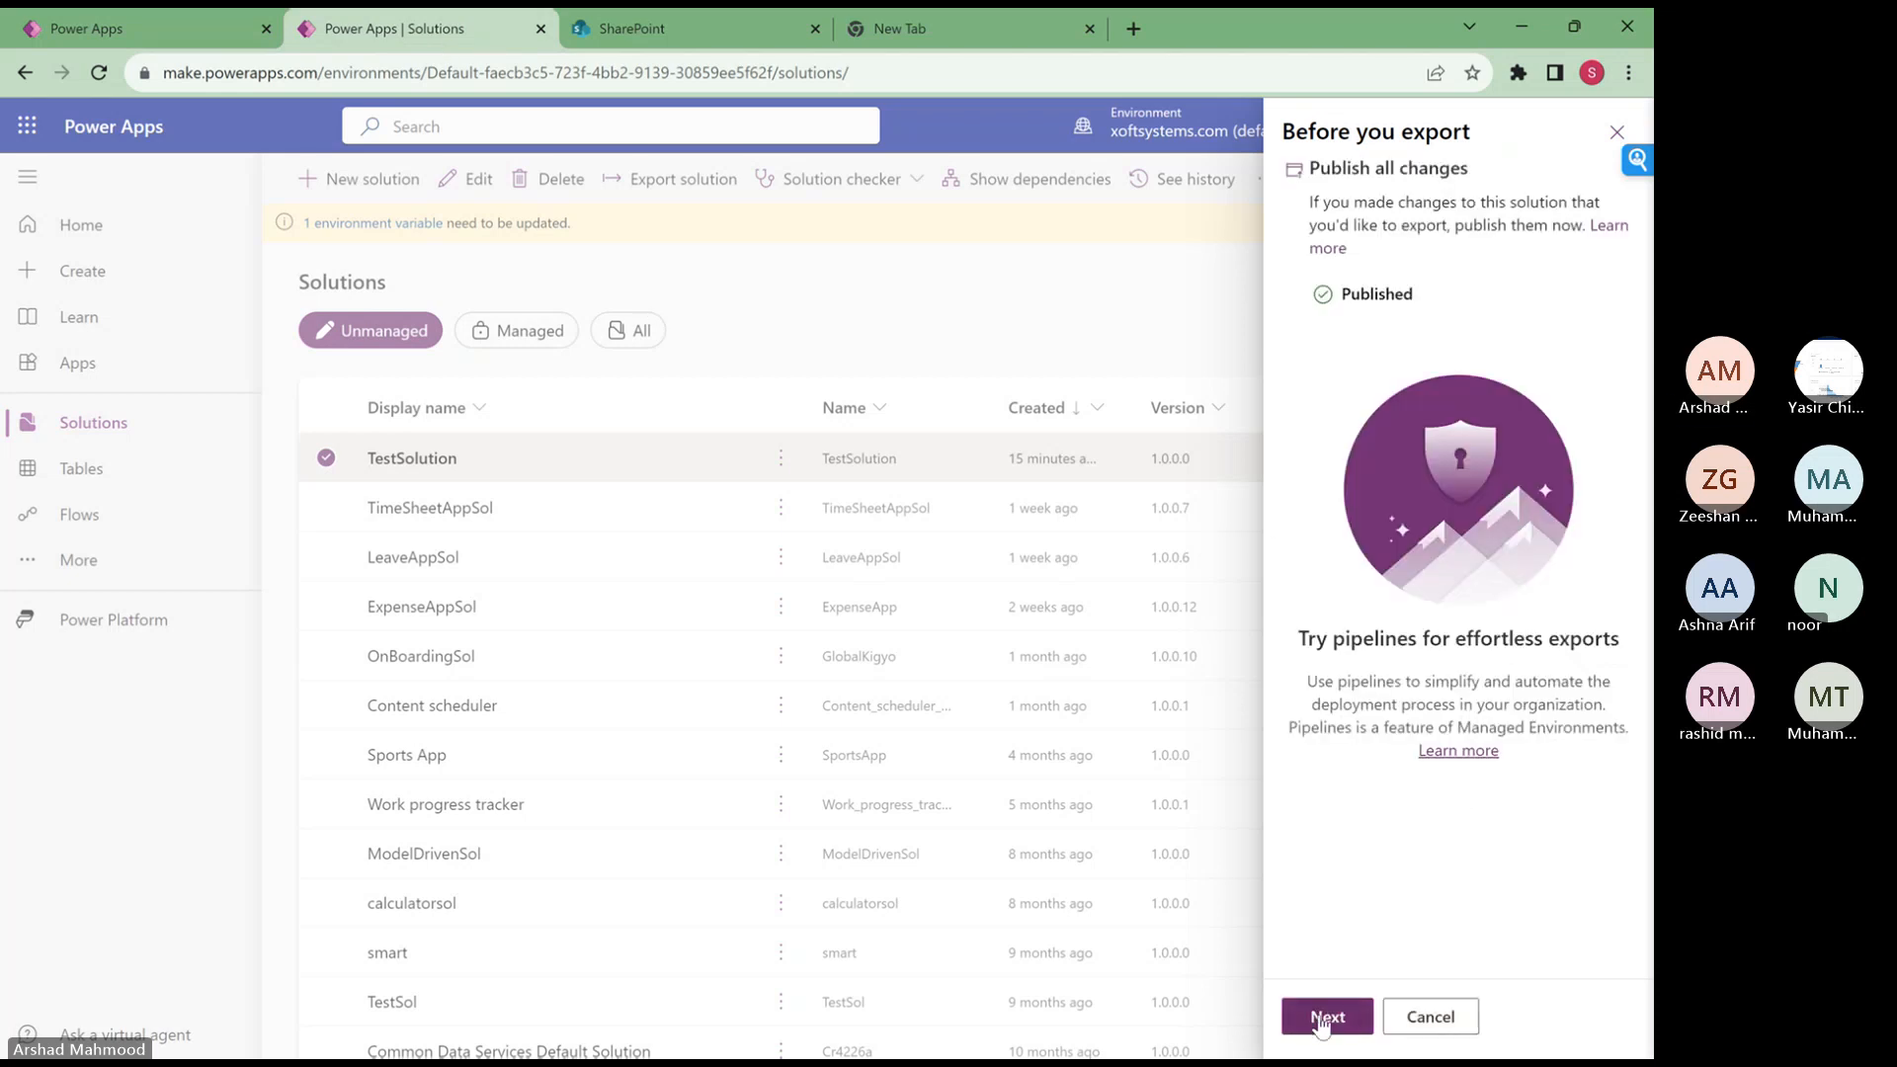
# - Export TestSolution as a managed solution with version number 1.0.0.1 and download the exported package
pyautogui.click(1327, 1017)
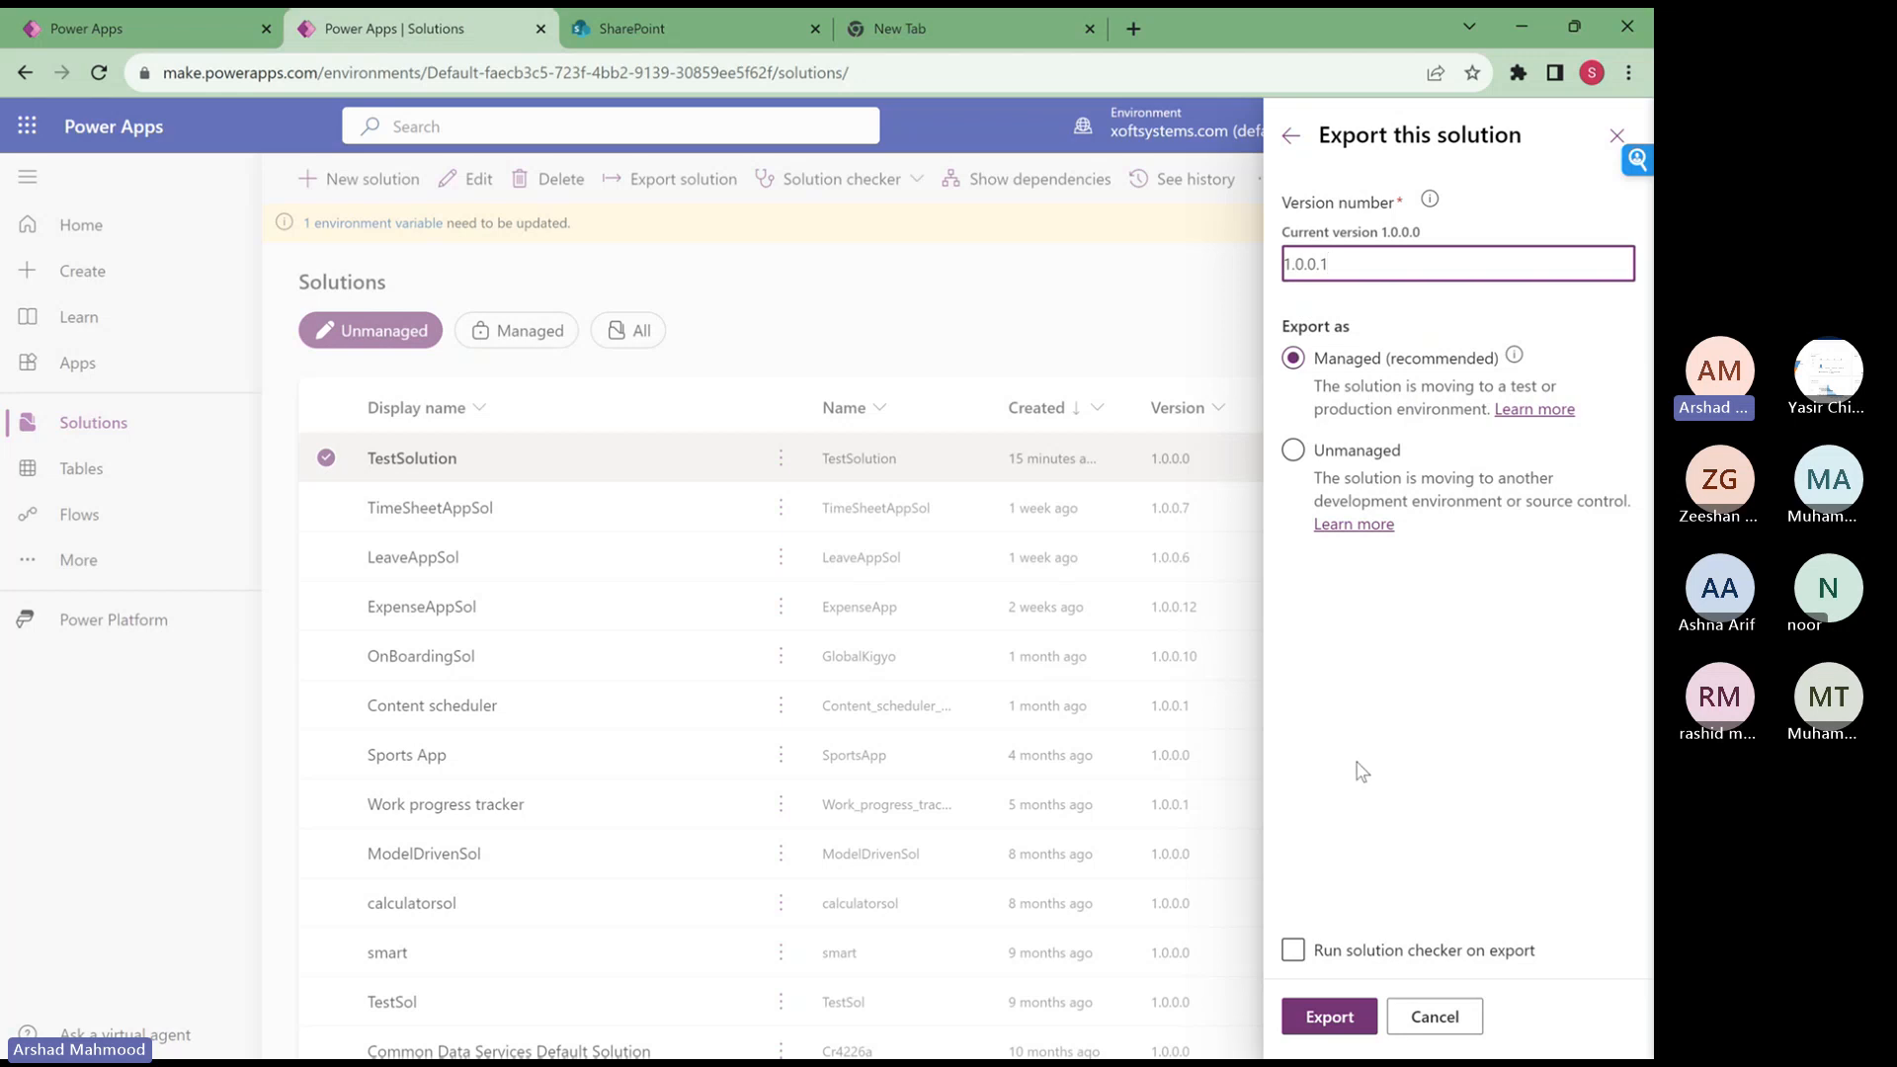
pyautogui.click(1327, 1018)
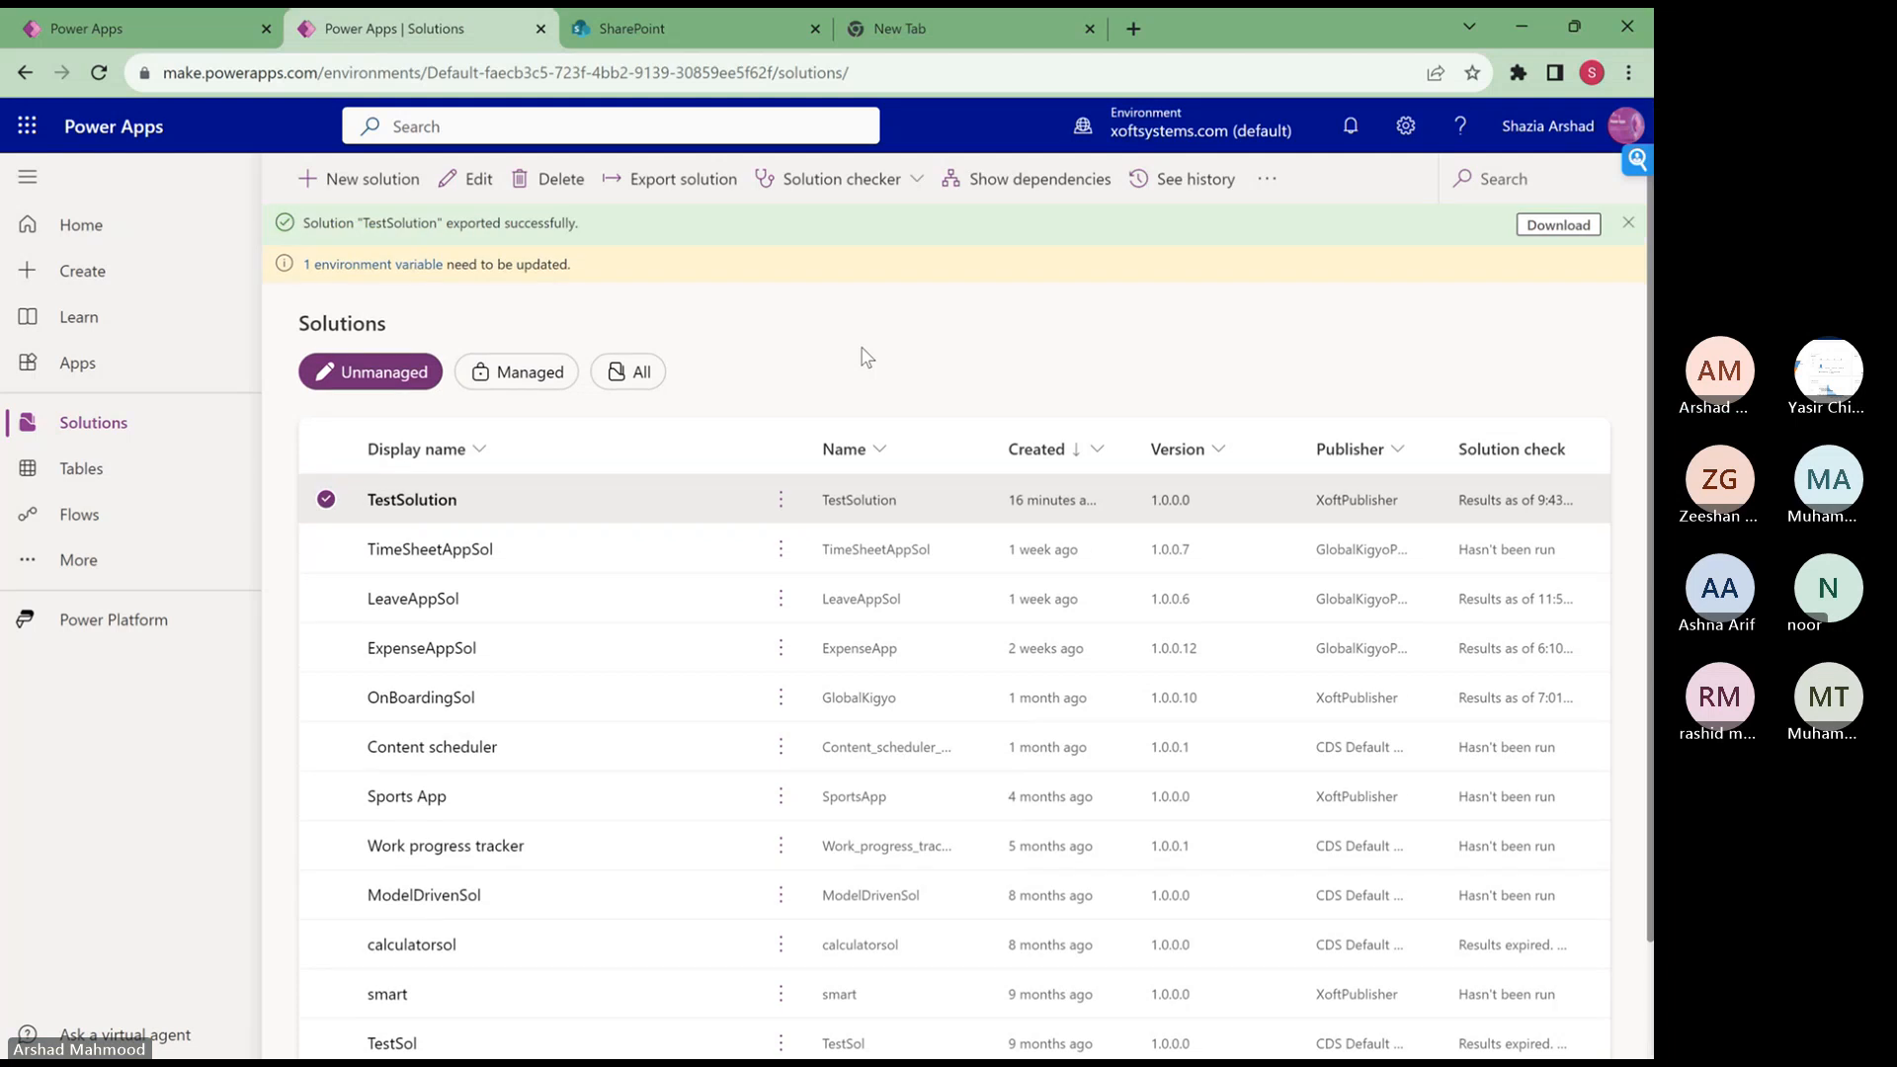
pyautogui.click(1547, 226)
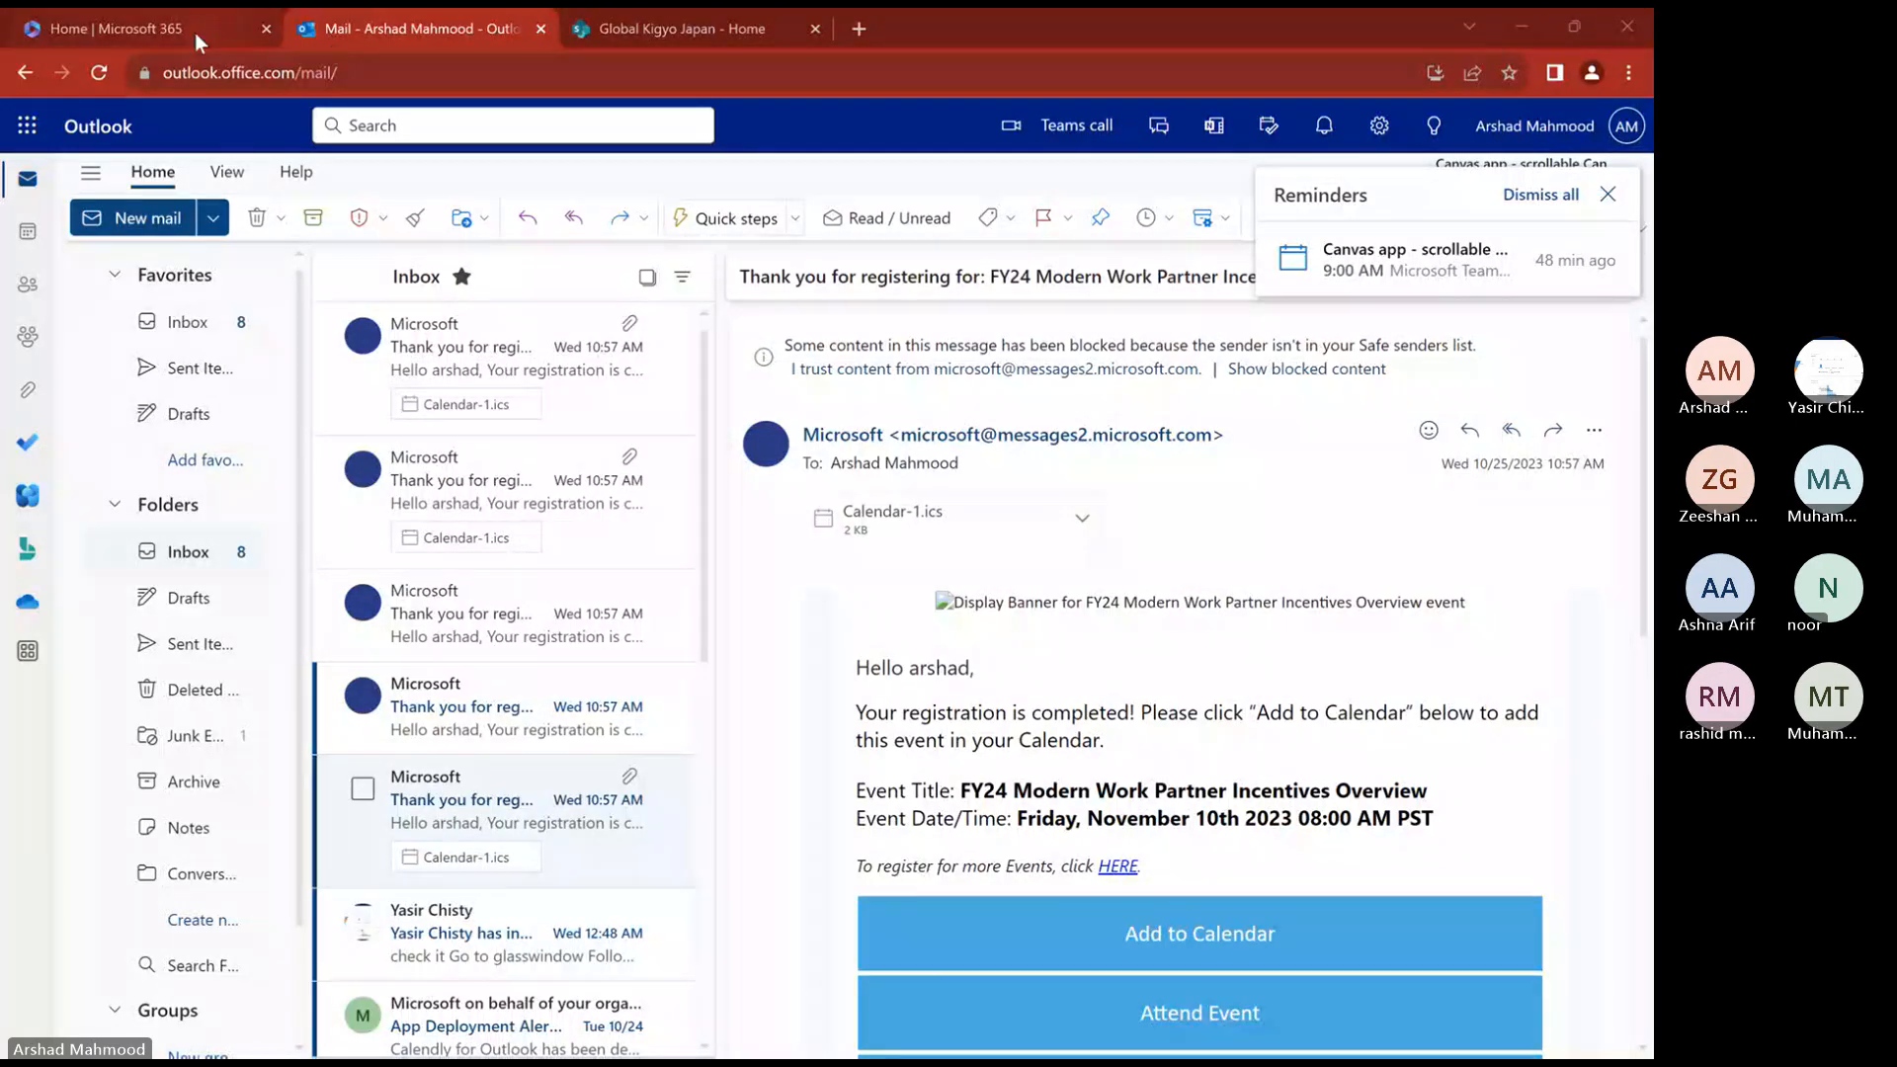
# - Switch to the Global Kigyo Japan SharePoint site and open make.powerapps.com in its place
pyautogui.click(194, 32)
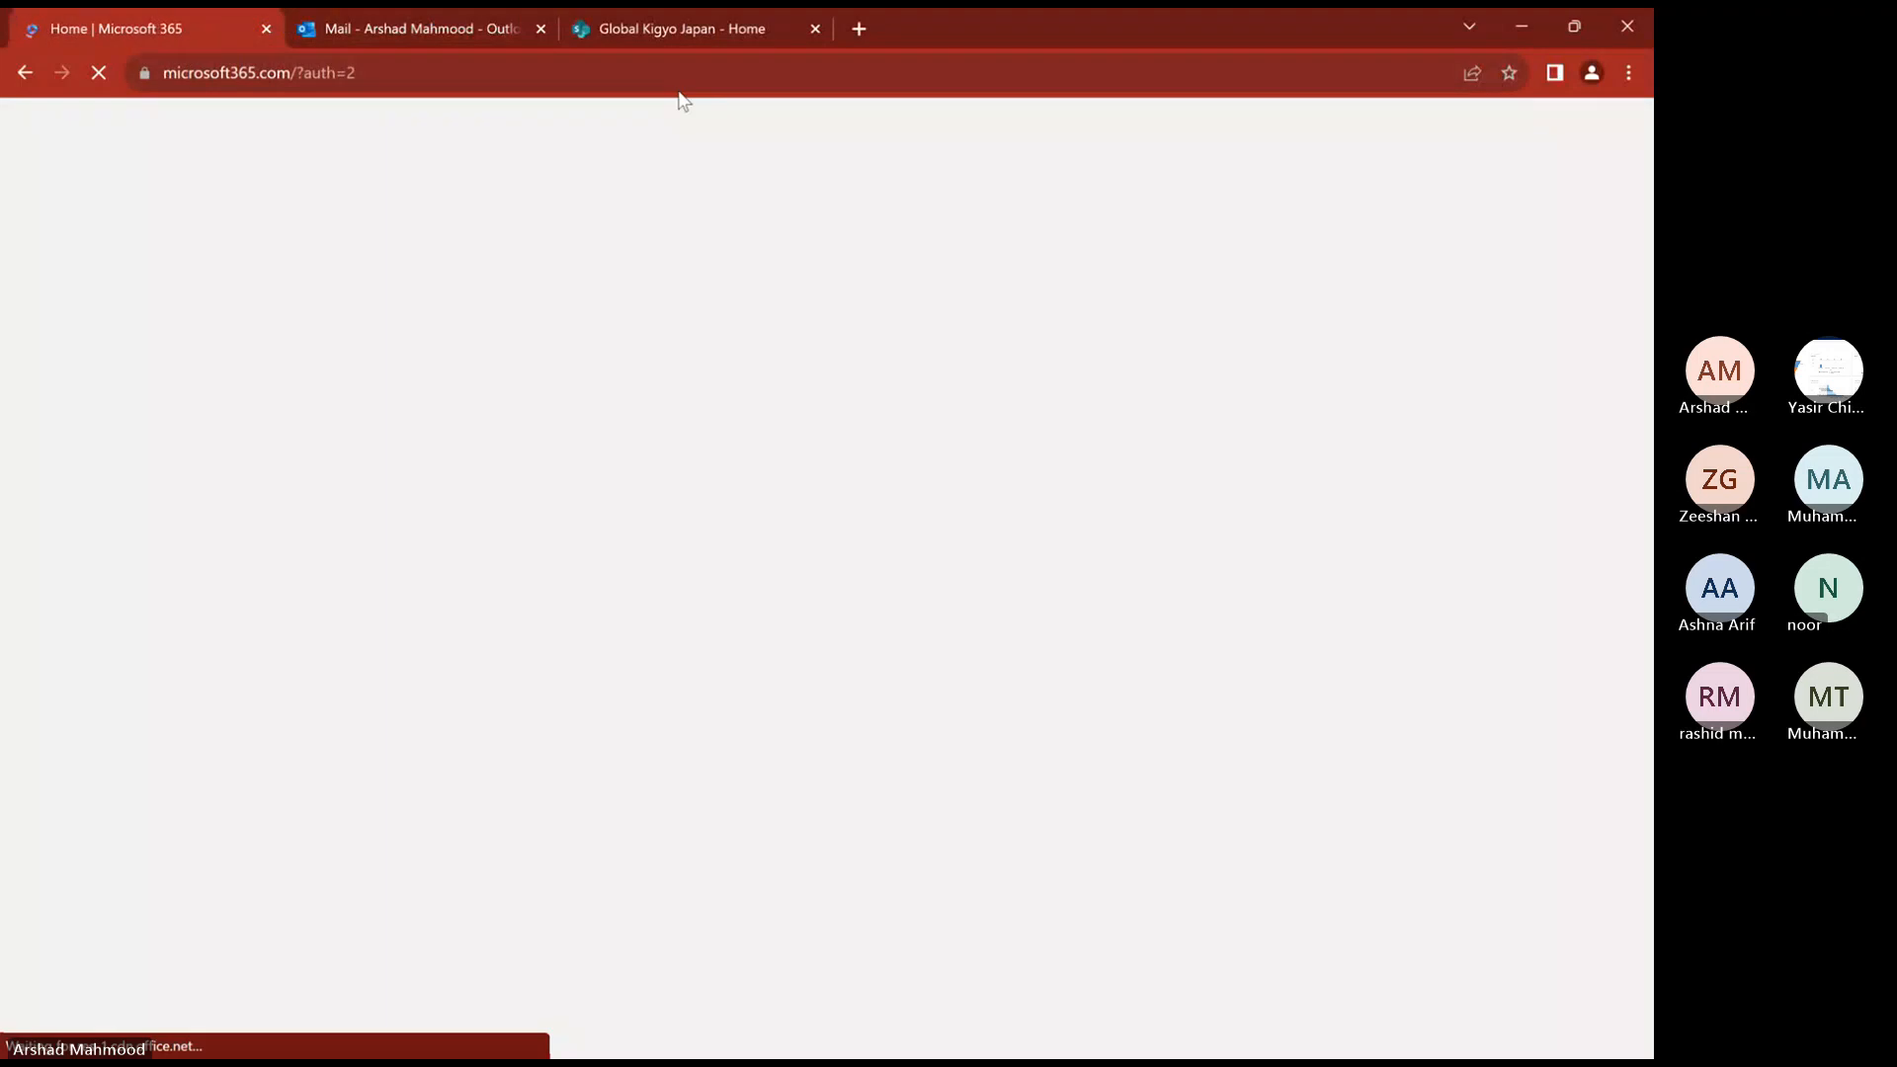
pyautogui.click(612, 30)
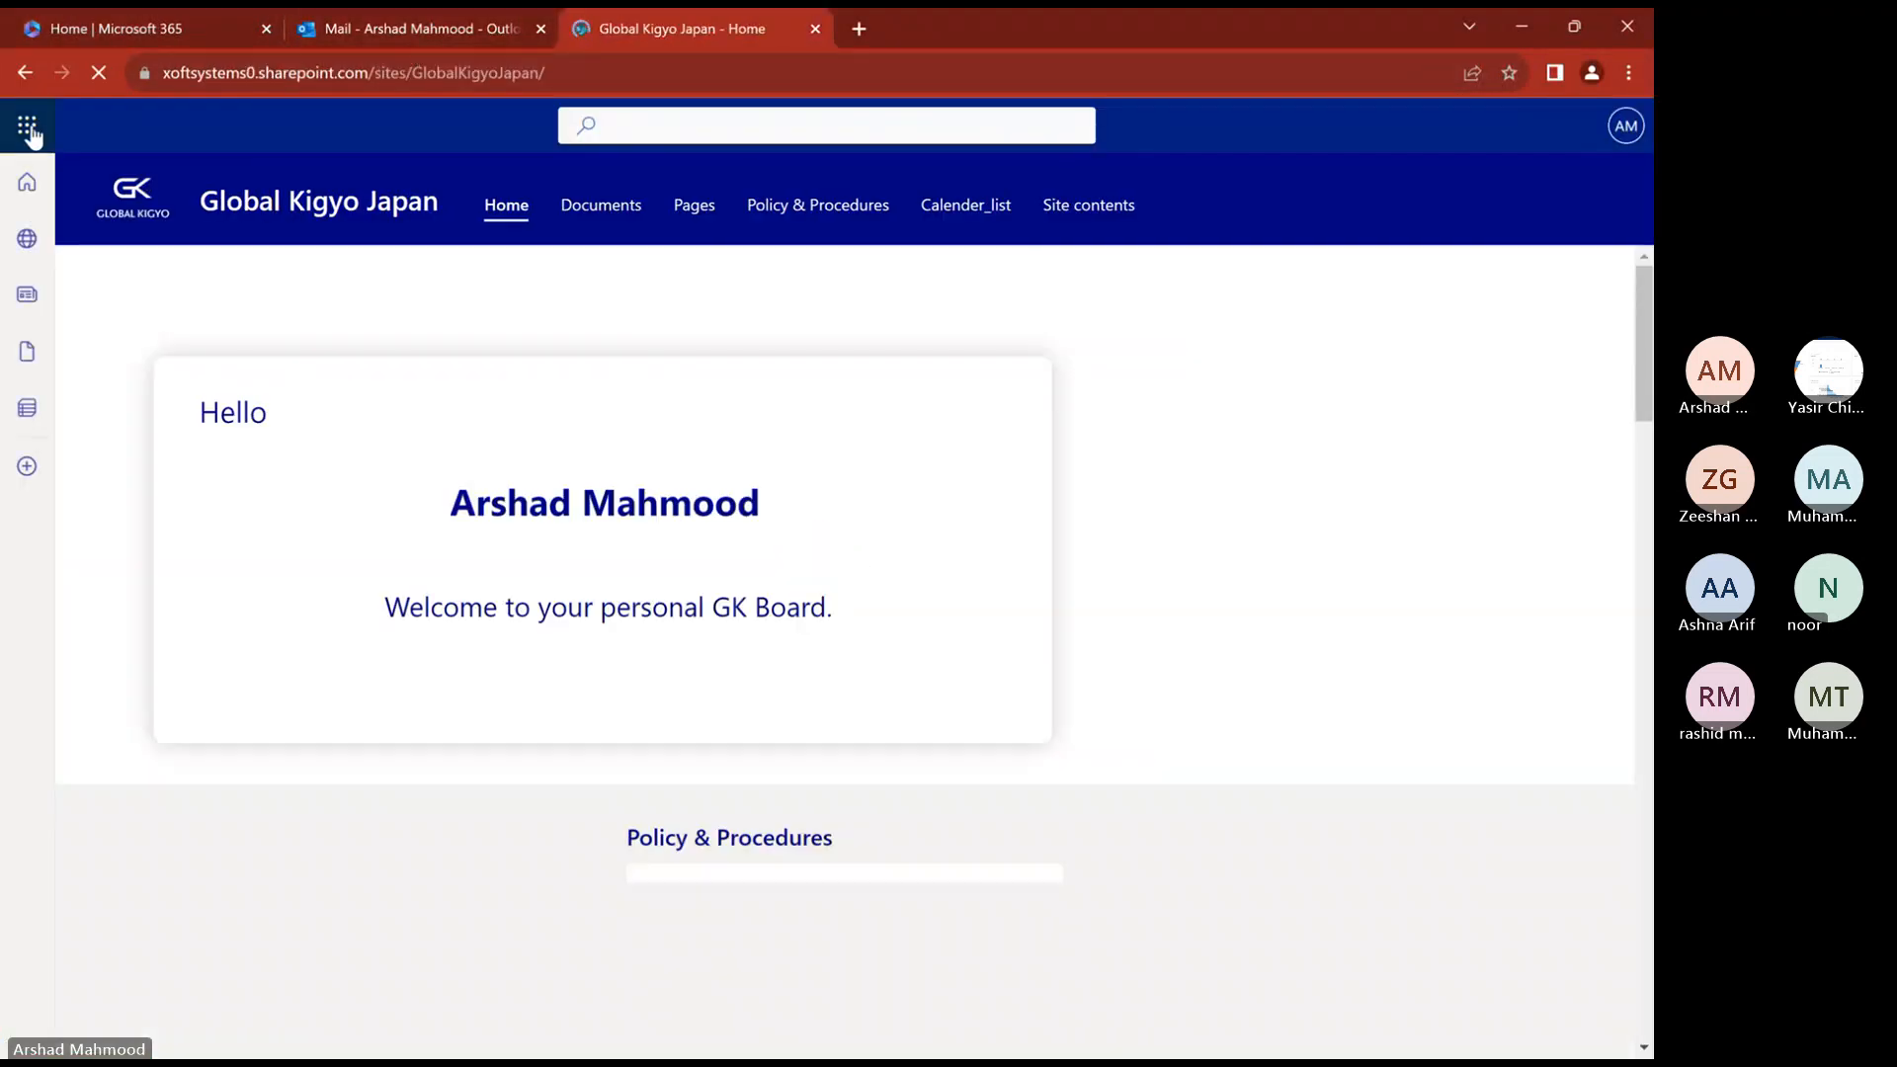
pyautogui.click(28, 131)
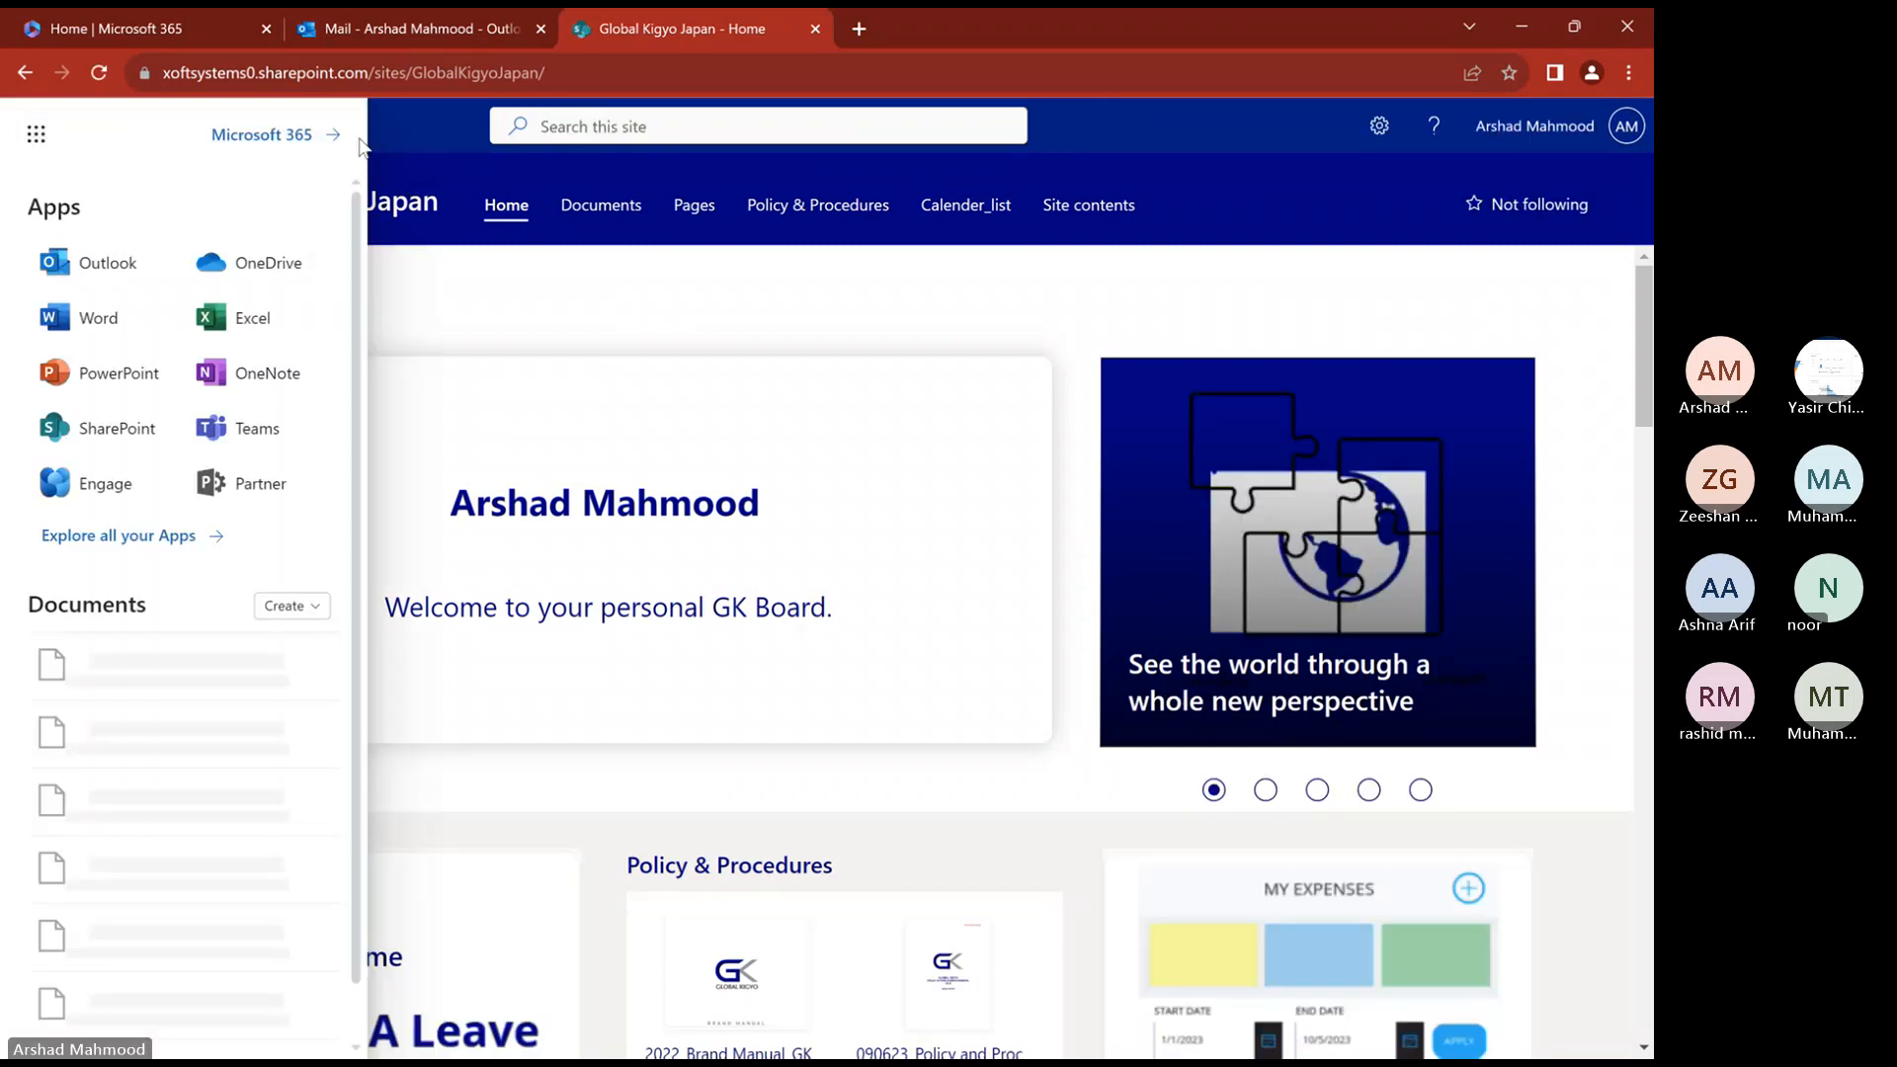
pyautogui.click(342, 74)
pyautogui.click(342, 74)
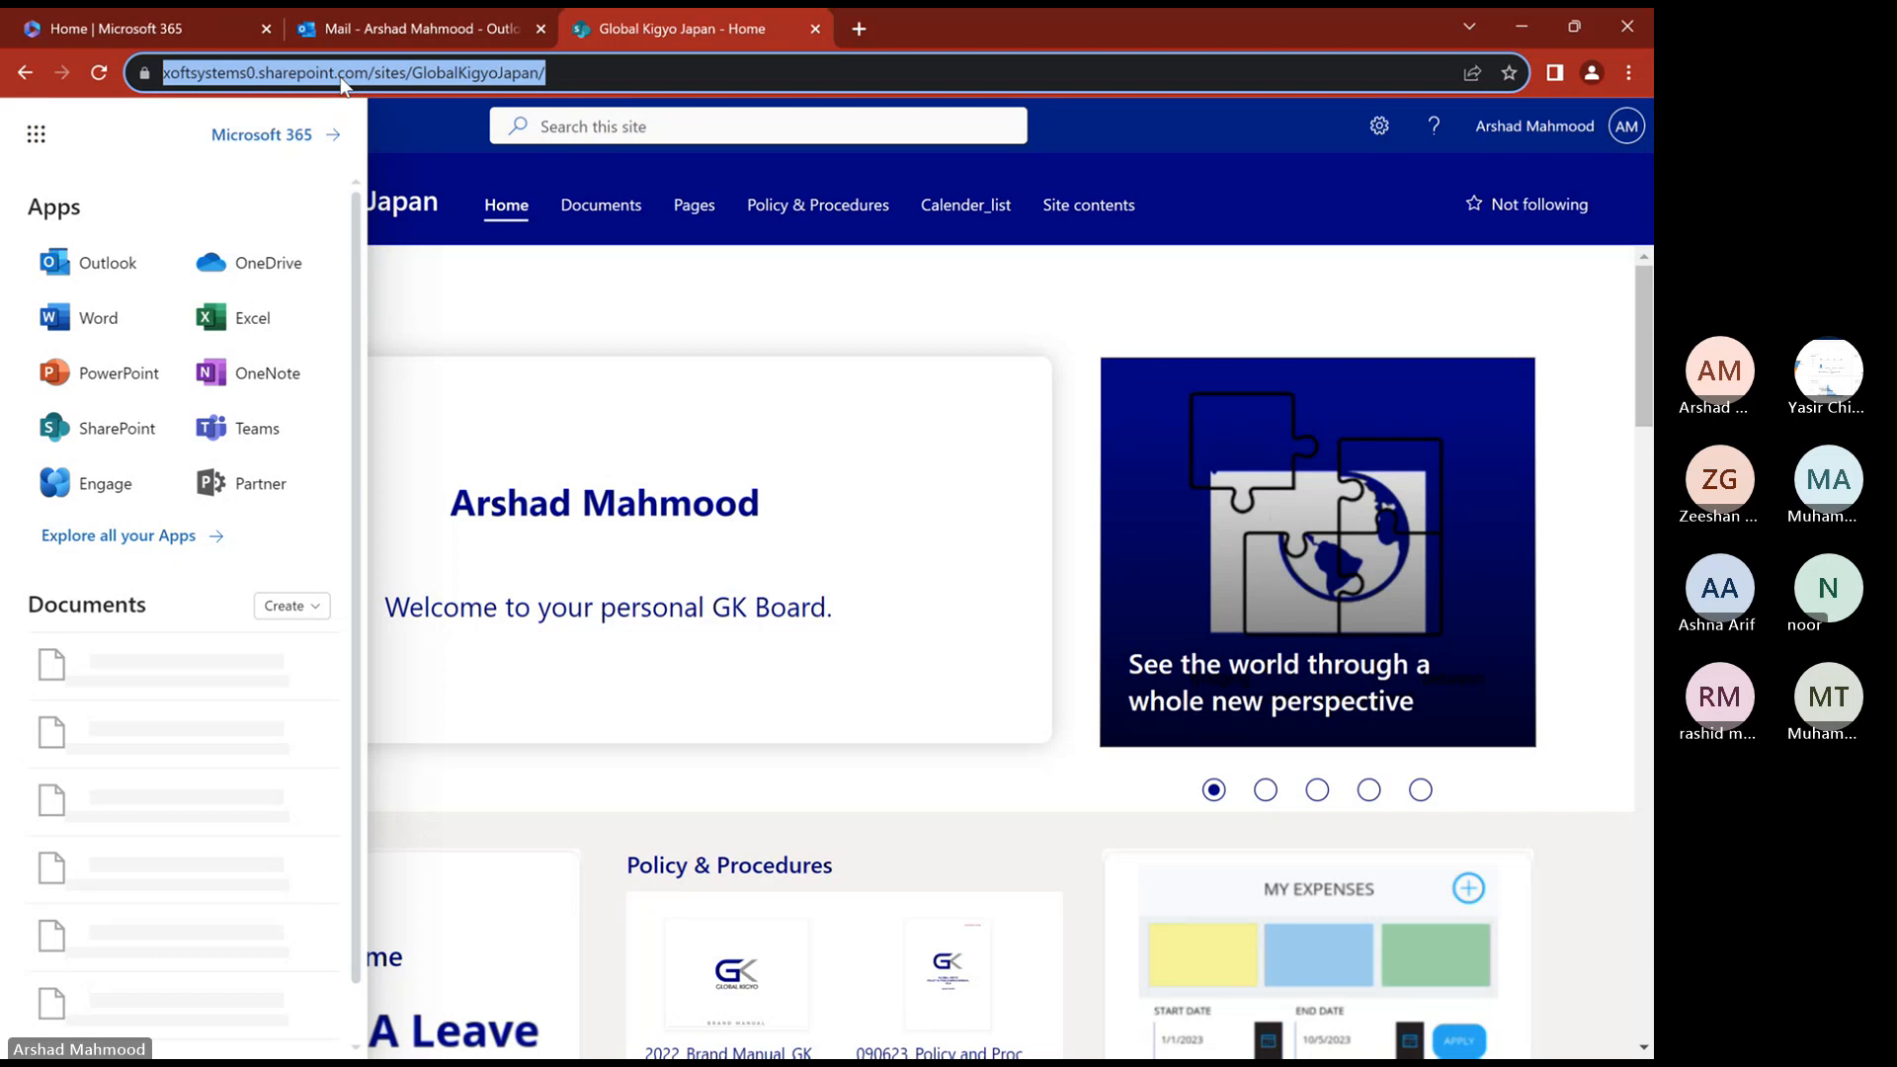
pyautogui.write('make.p')
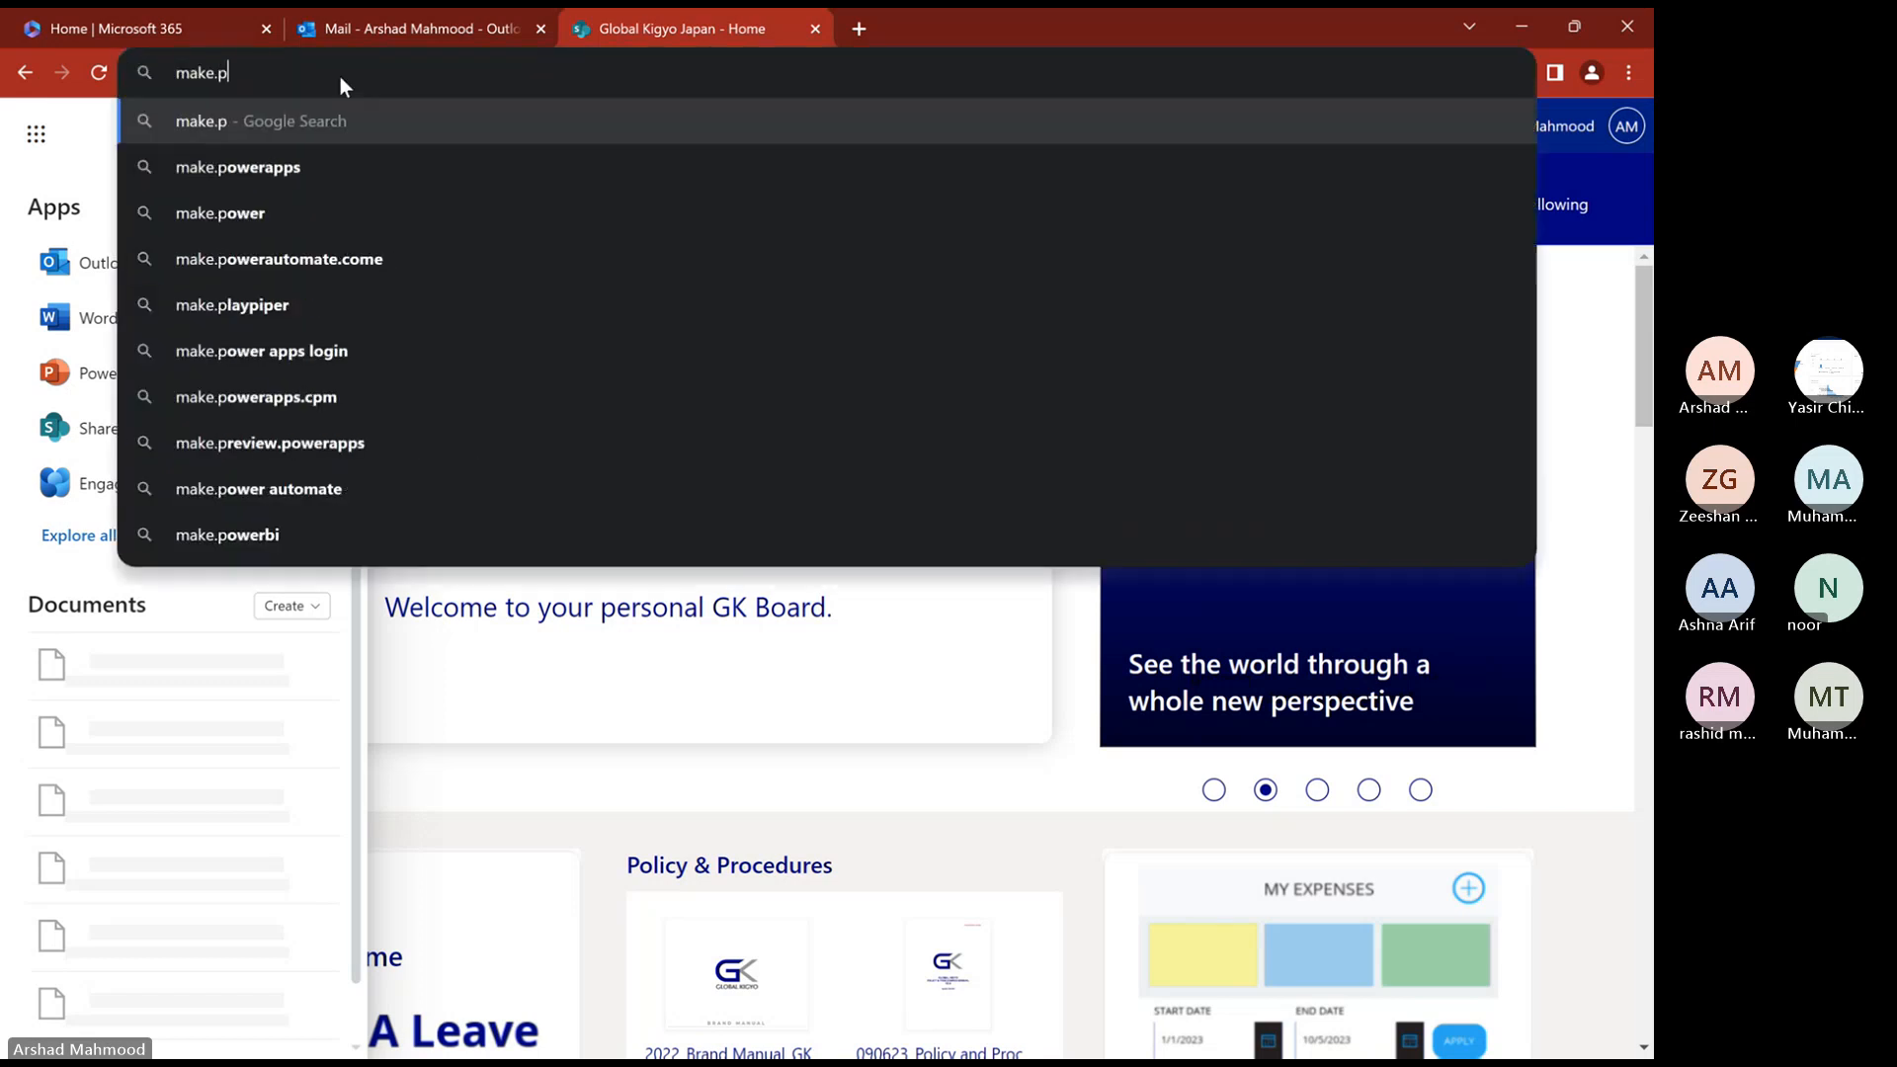
pyautogui.write('o')
pyautogui.press('Down')
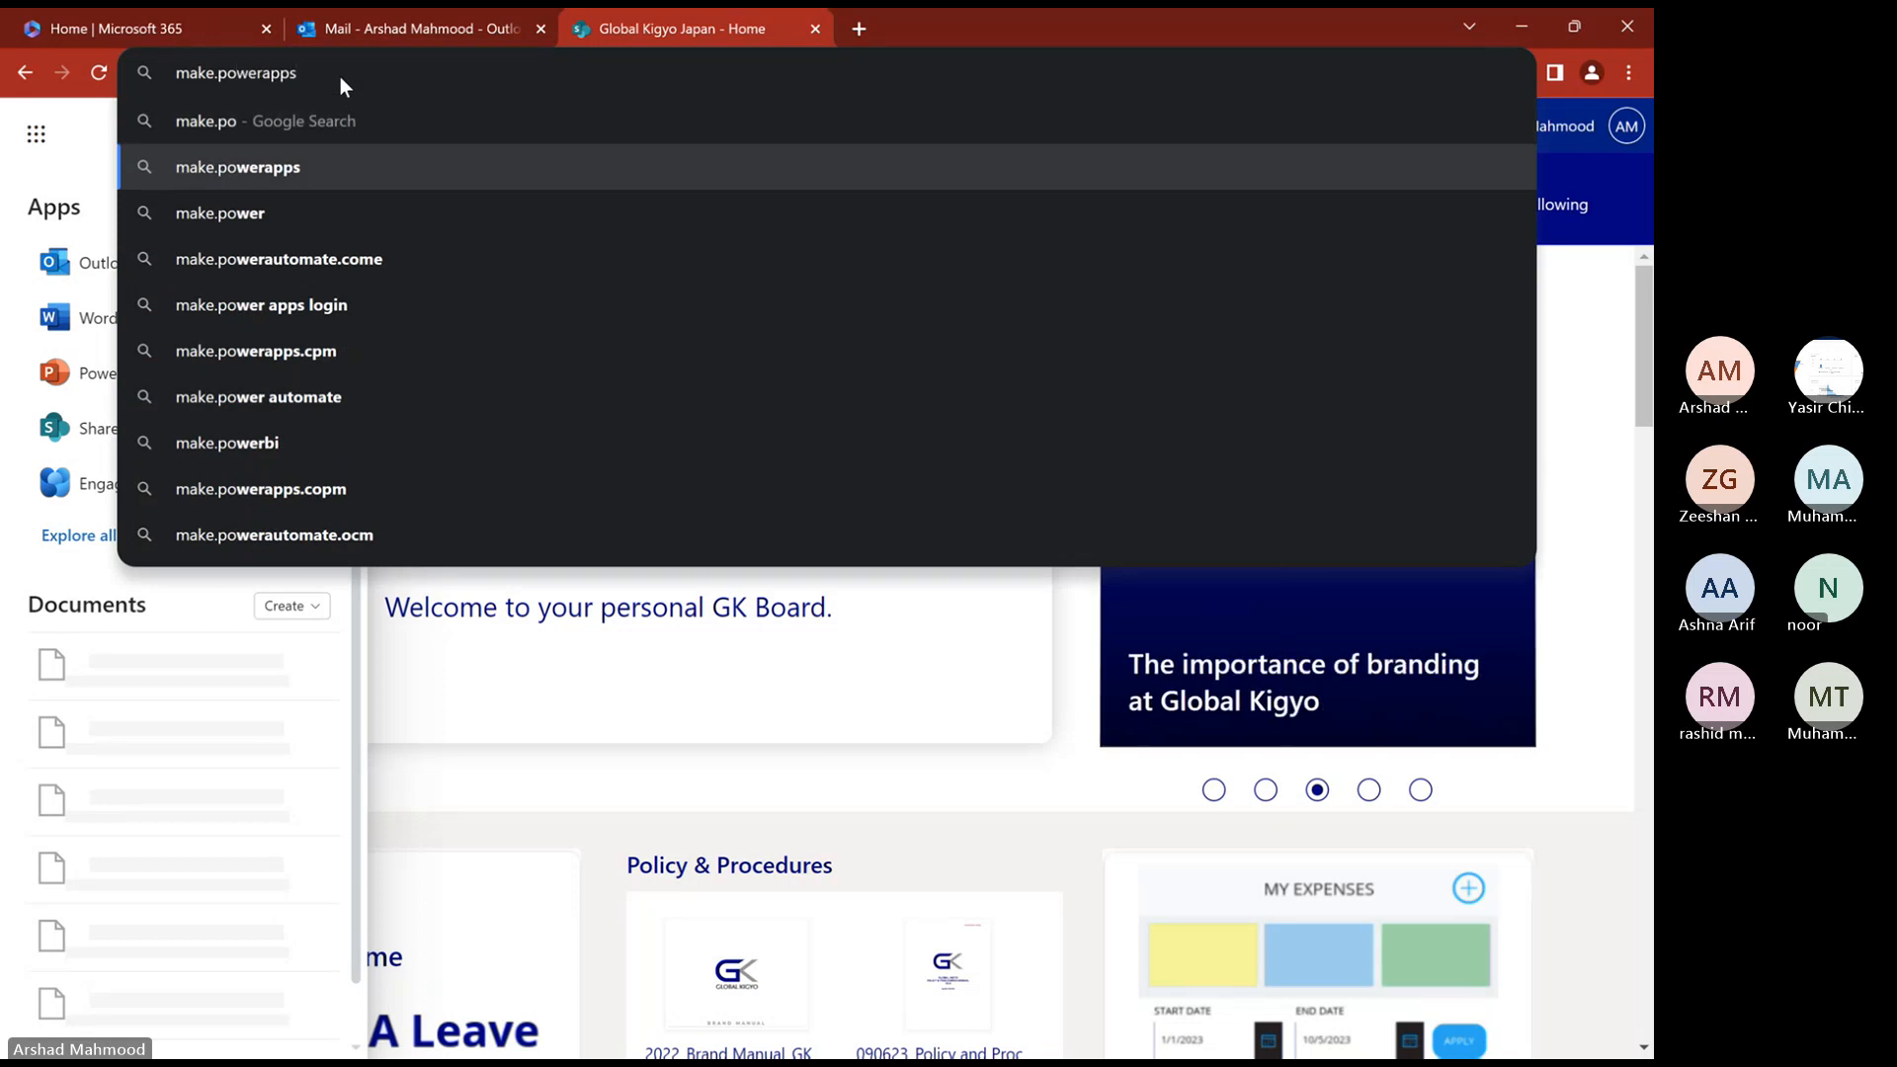
pyautogui.write('.com')
pyautogui.press('Return')
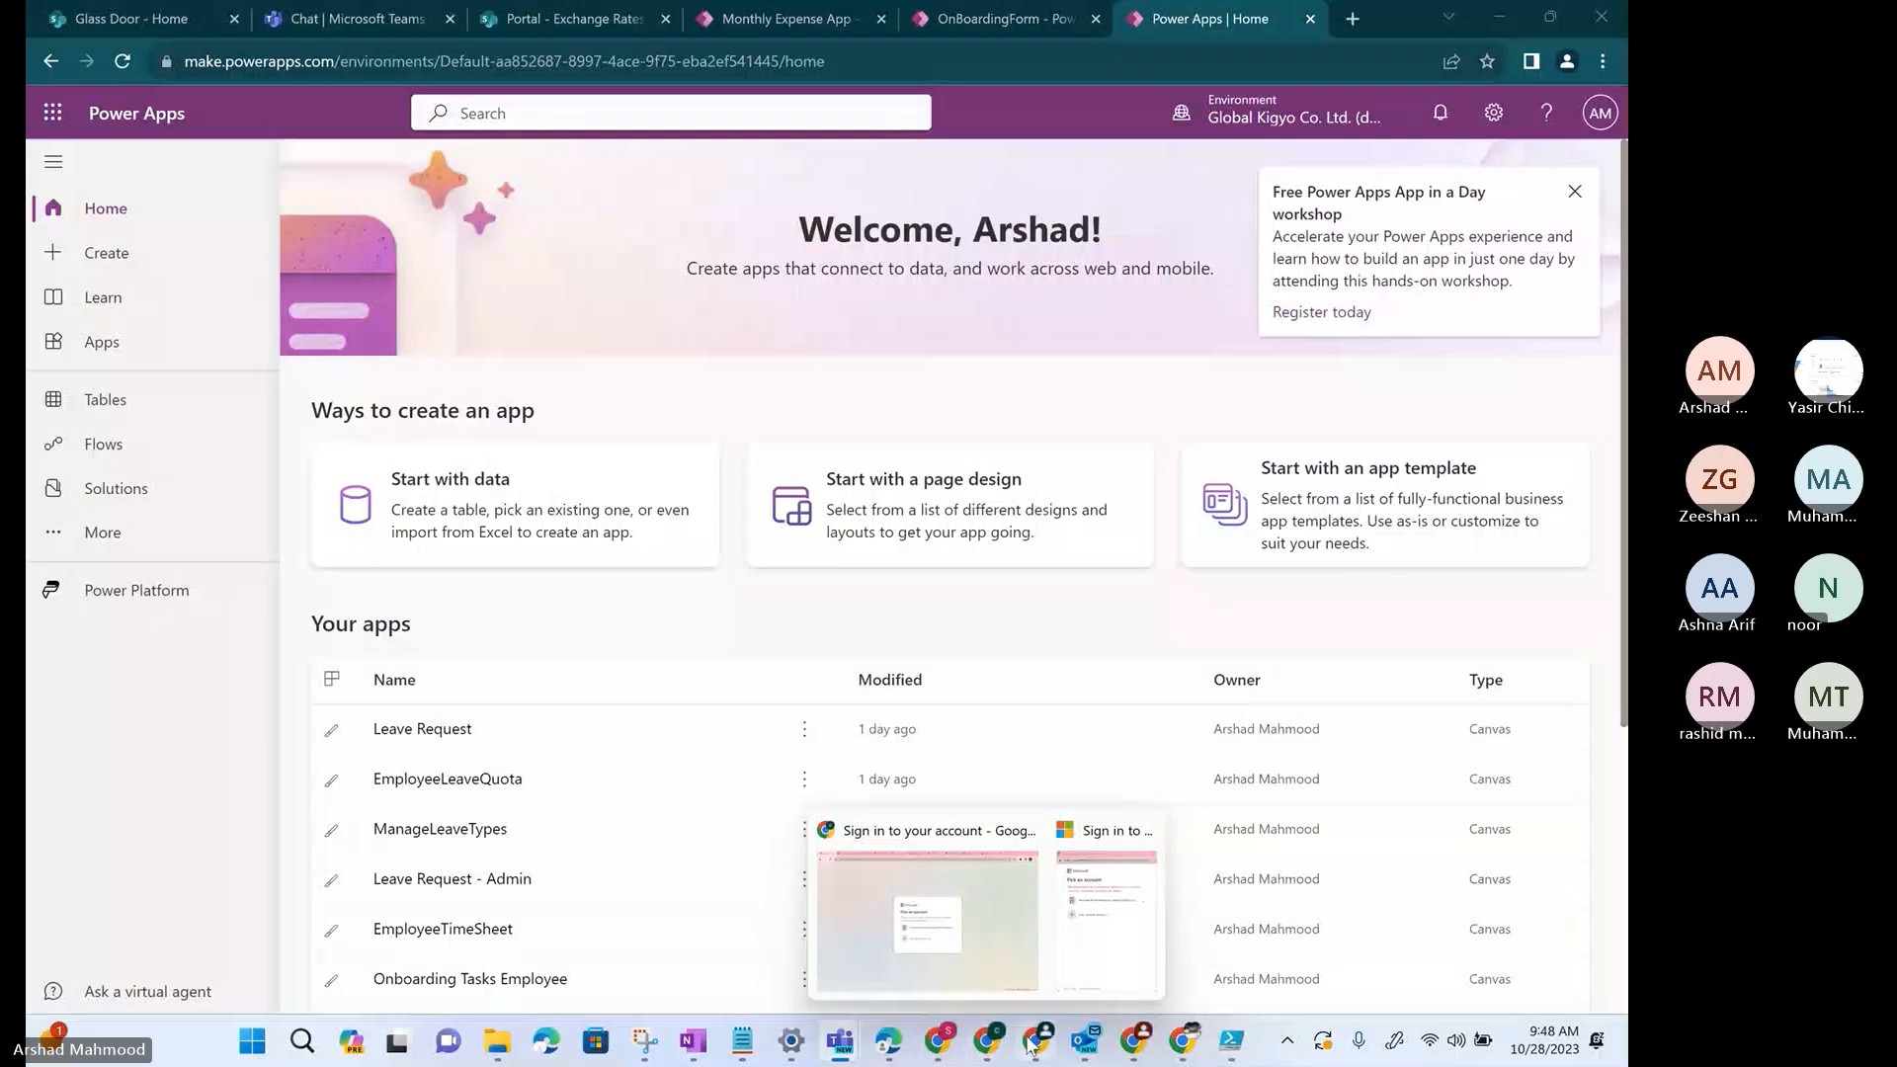
# - Open the solutions list in Power Apps for the Global Kigyo Co. Ltd. environment and dismiss the workshop and earlier import notices
pyautogui.click(1008, 867)
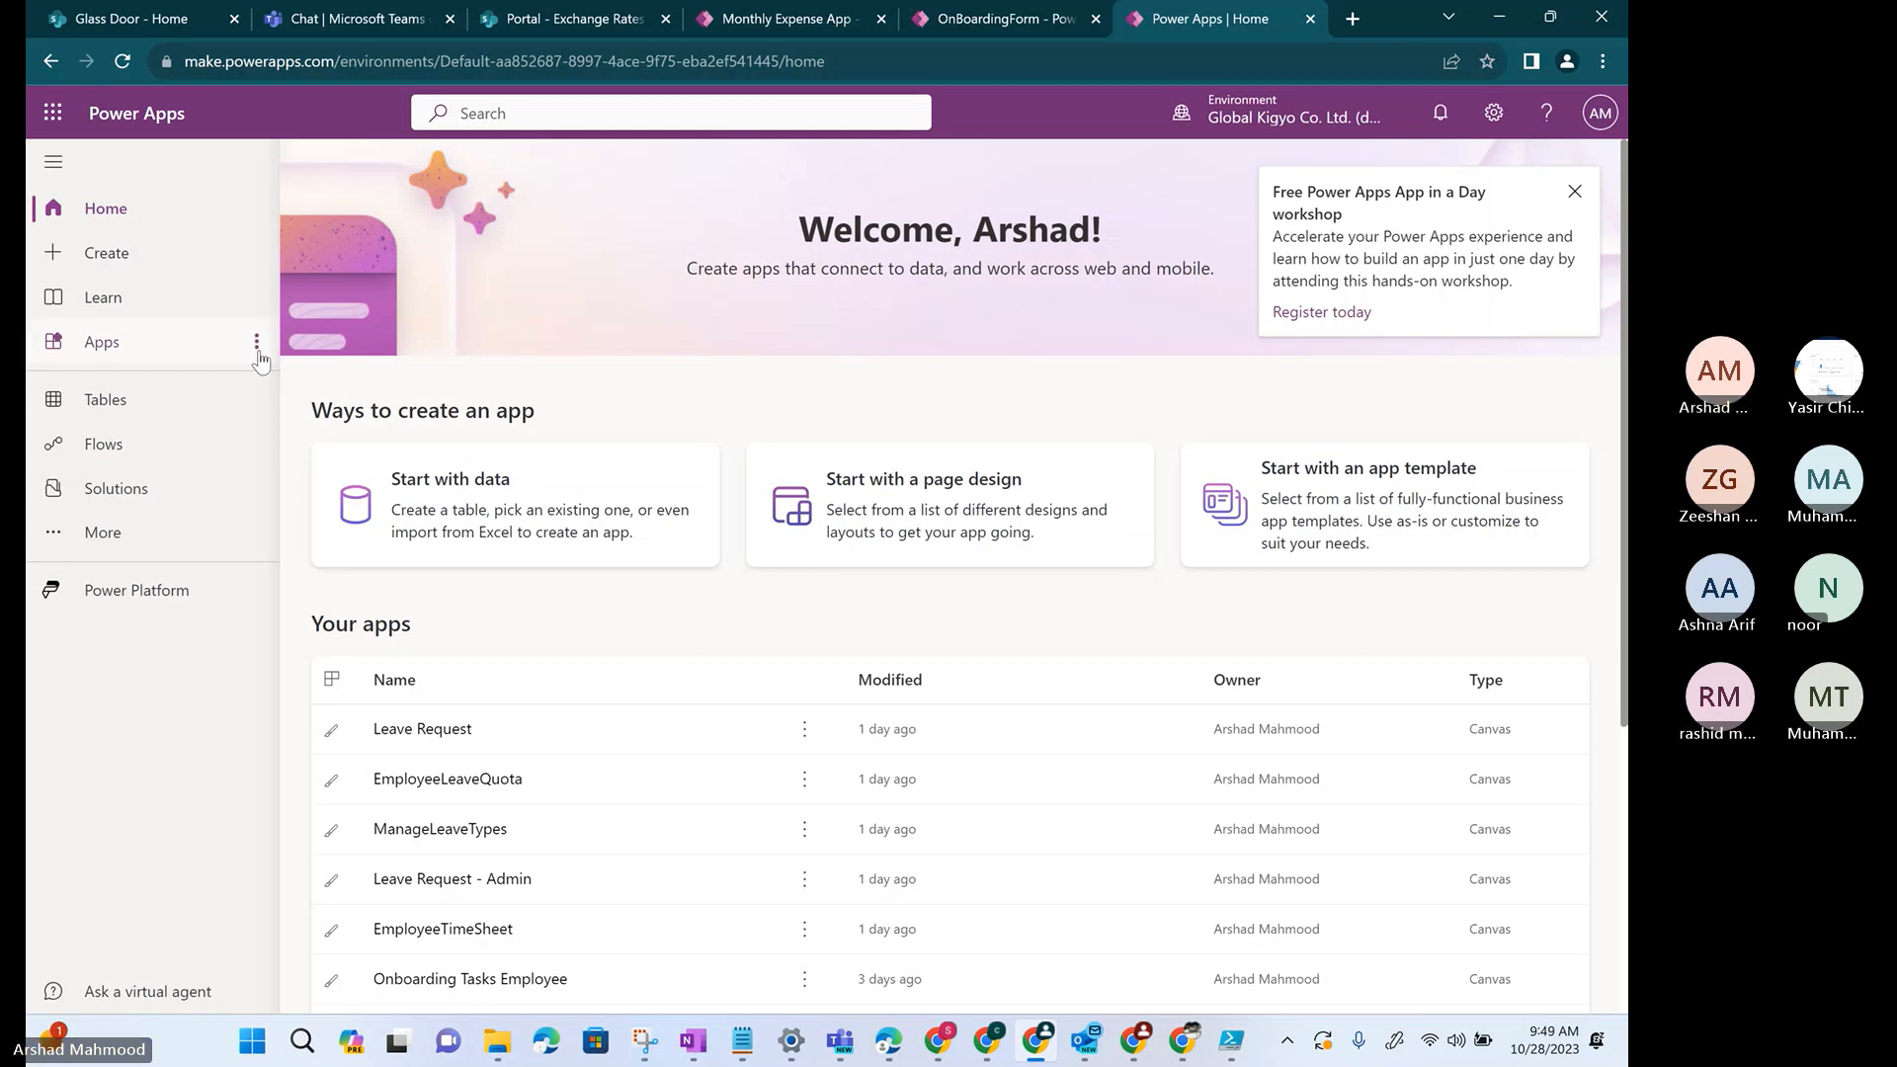
pyautogui.click(129, 491)
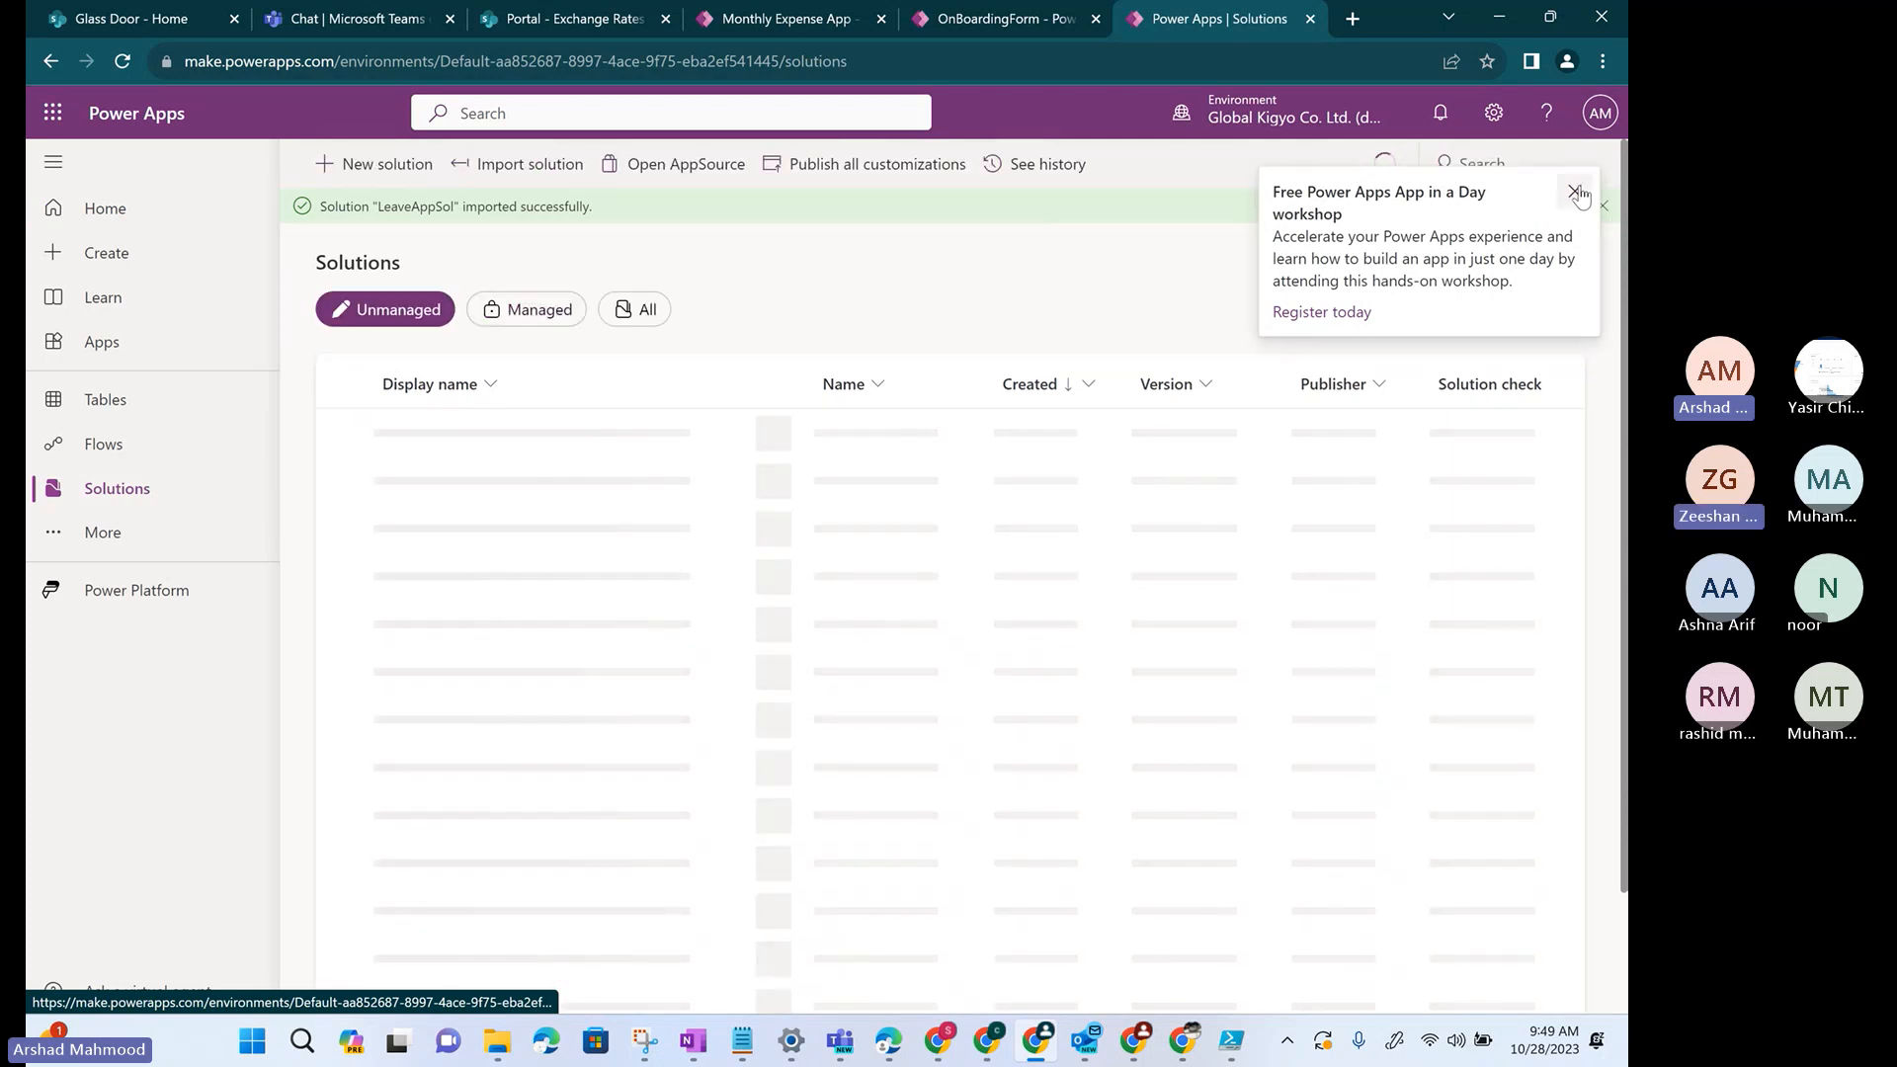
pyautogui.click(1575, 191)
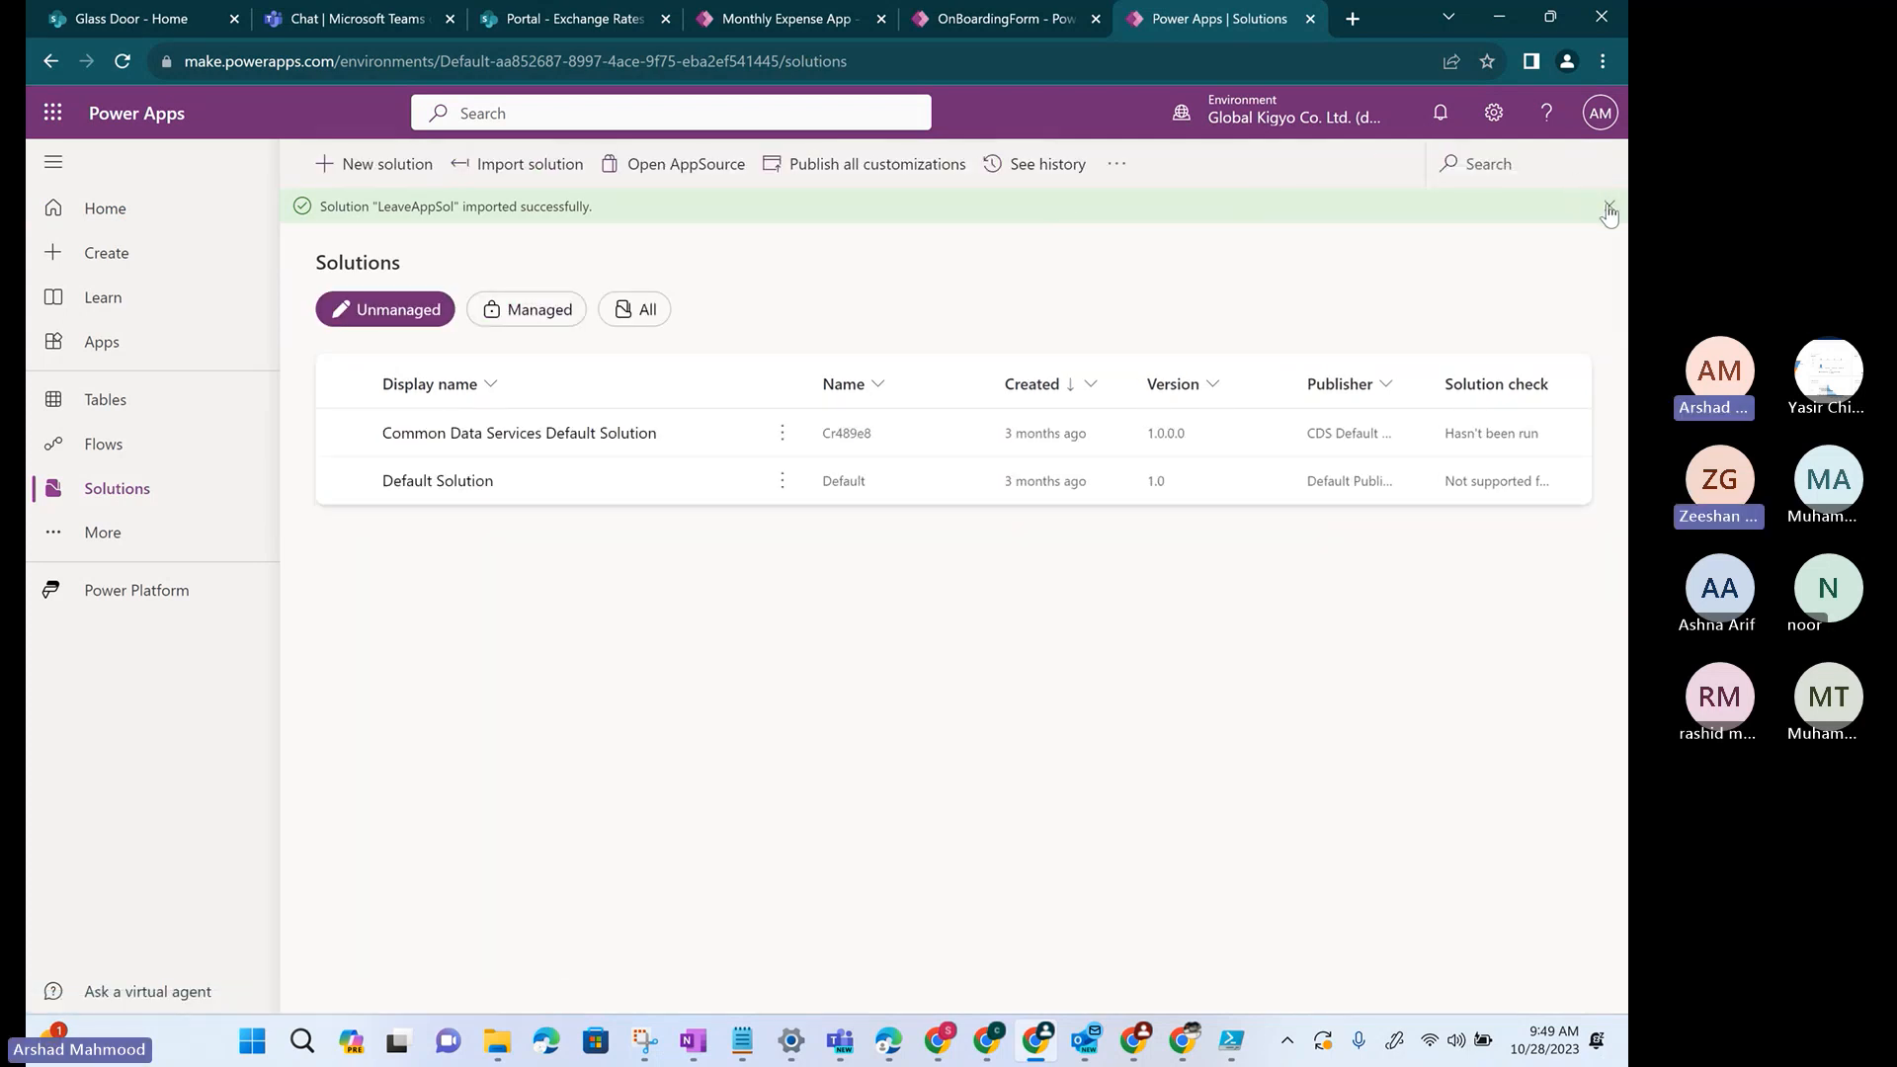
pyautogui.click(1596, 207)
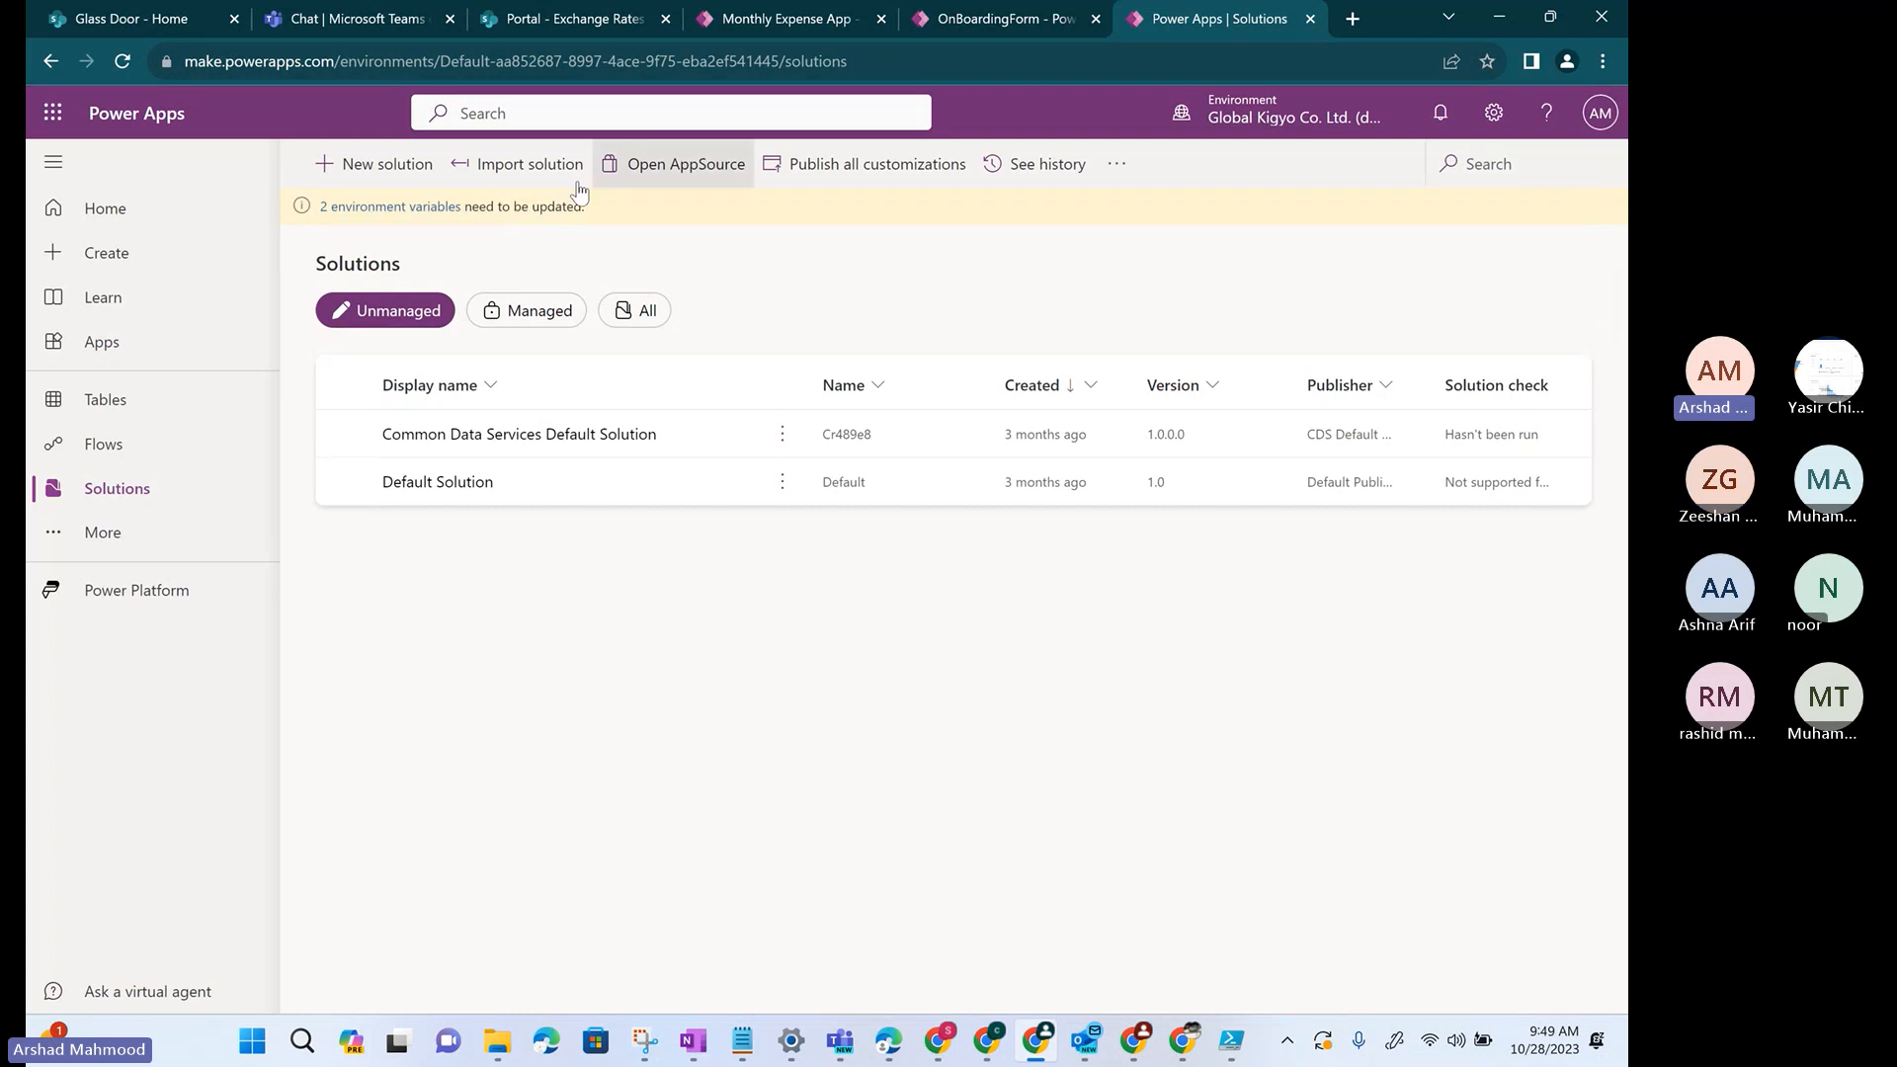
# - Import the TestSolution_1_0_0_1_managed.zip package from the Downloads folder into the Global Kigyo environment
pyautogui.click(533, 170)
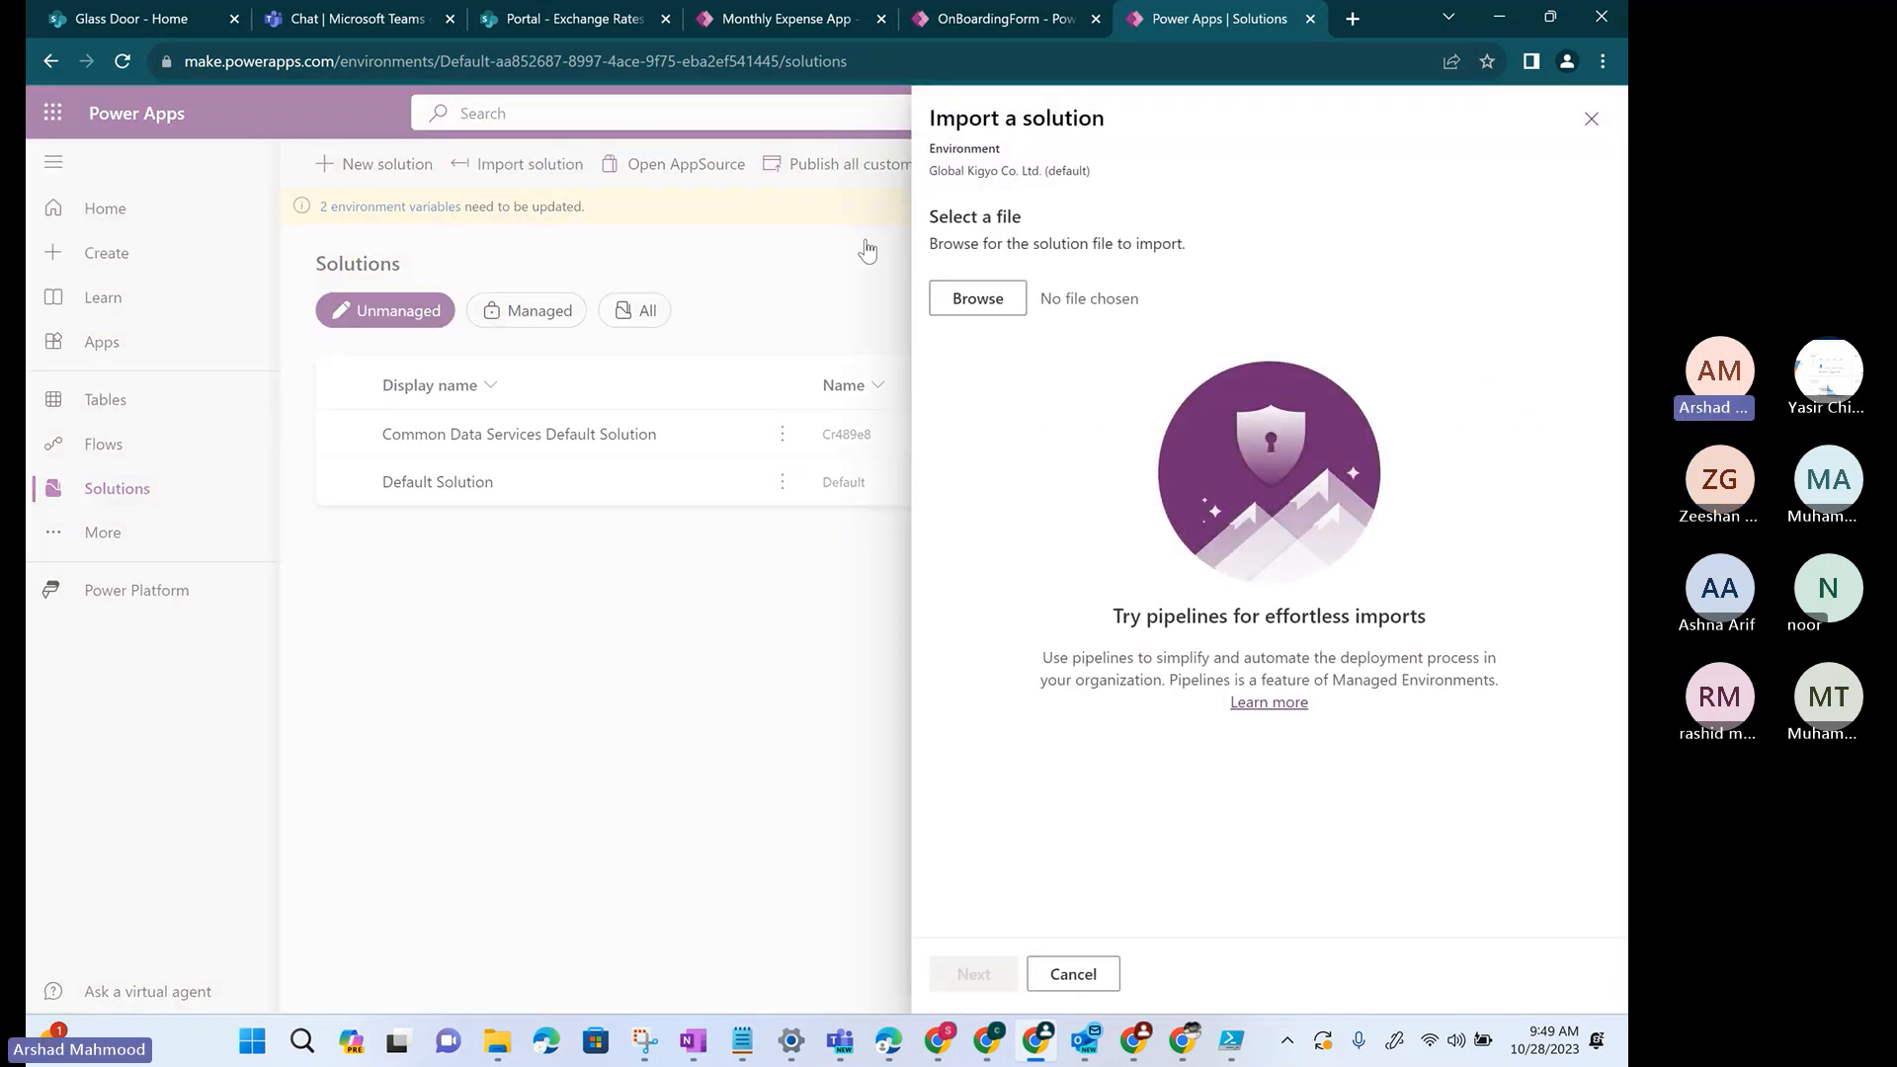
pyautogui.click(978, 300)
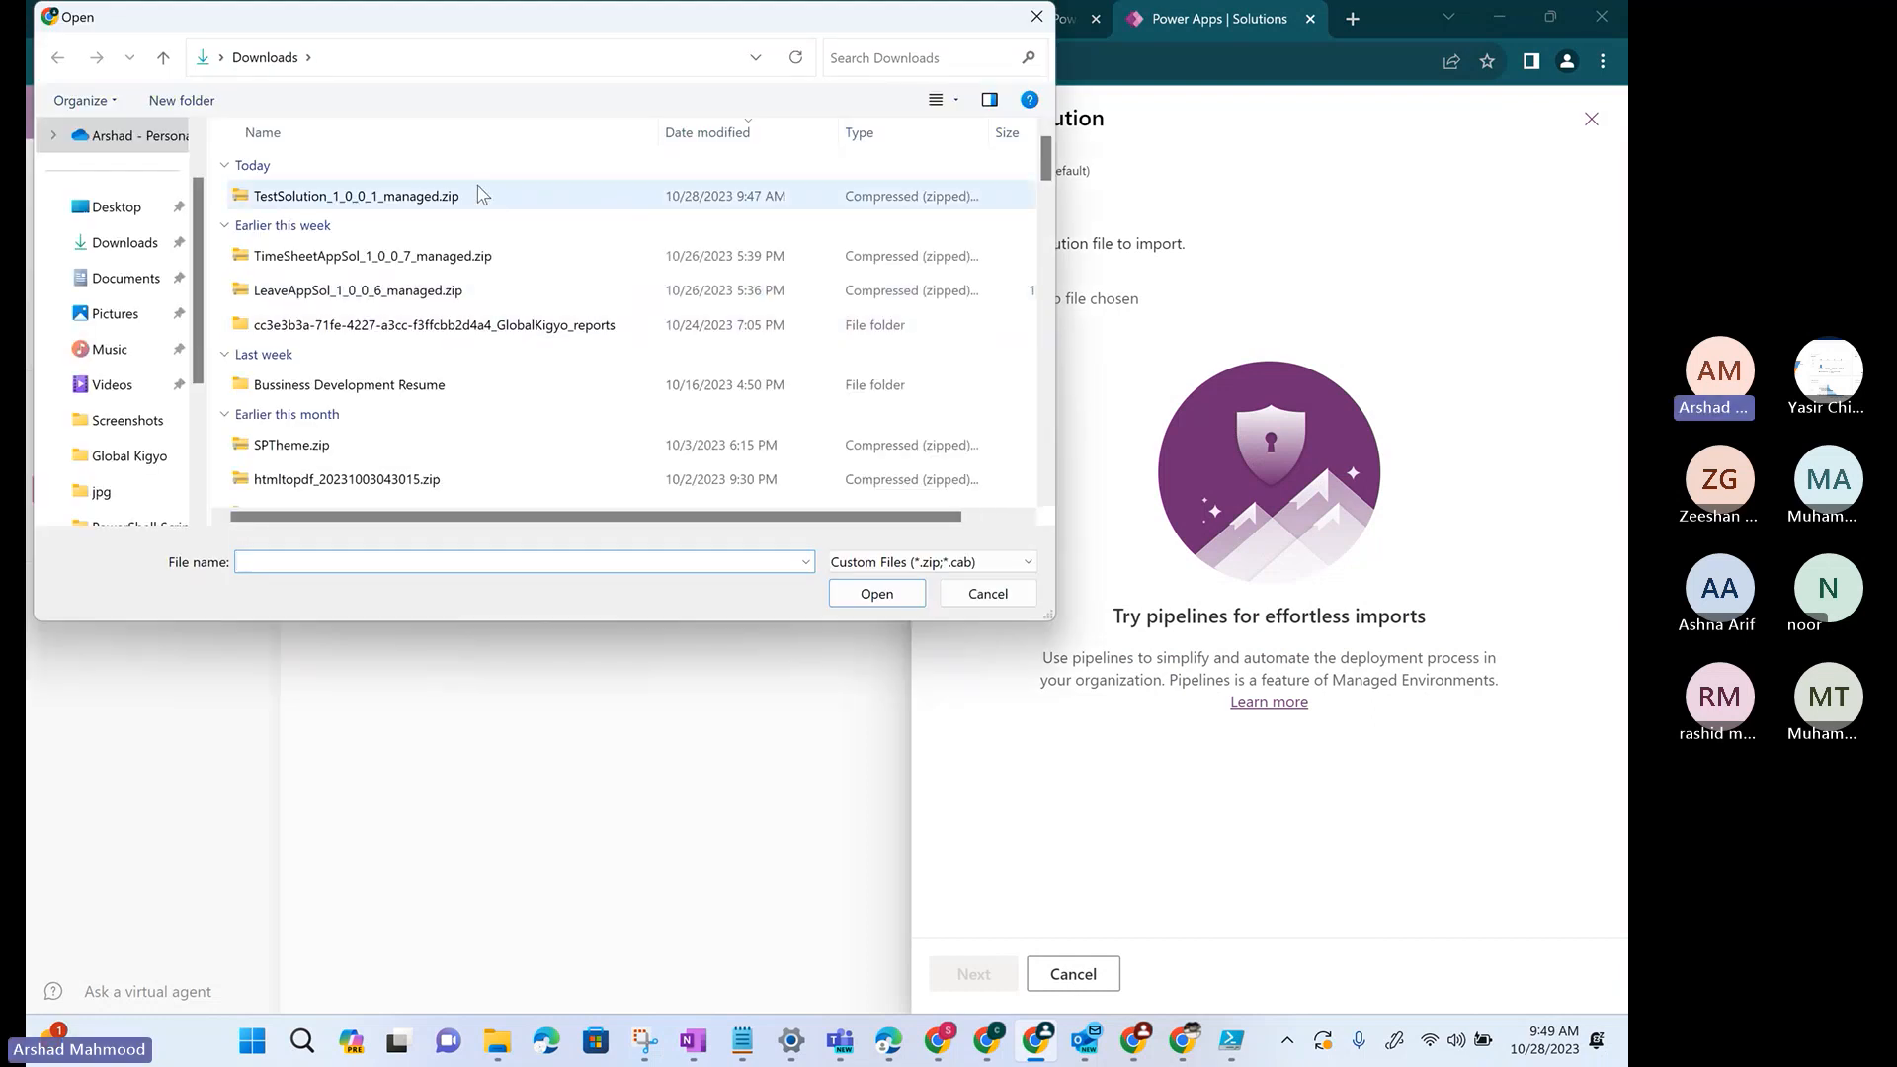
pyautogui.doubleClick(415, 196)
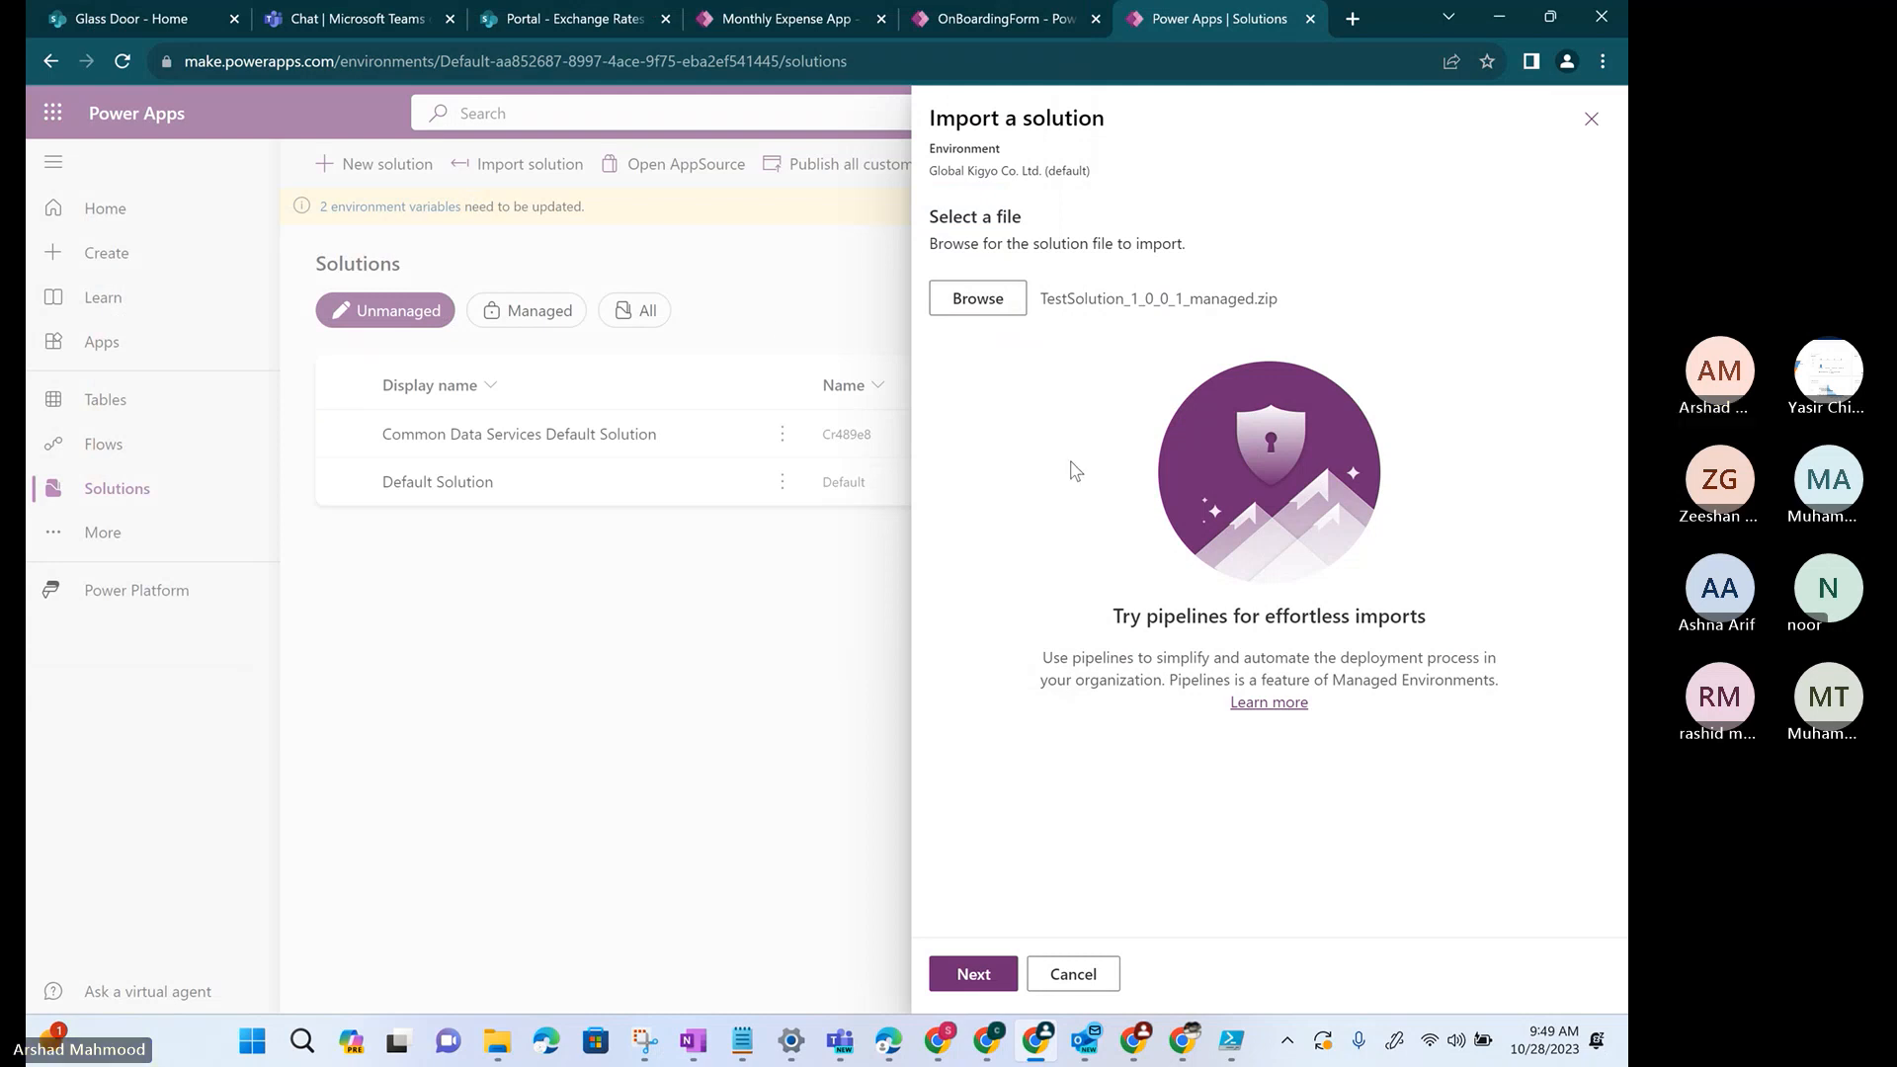
pyautogui.click(973, 974)
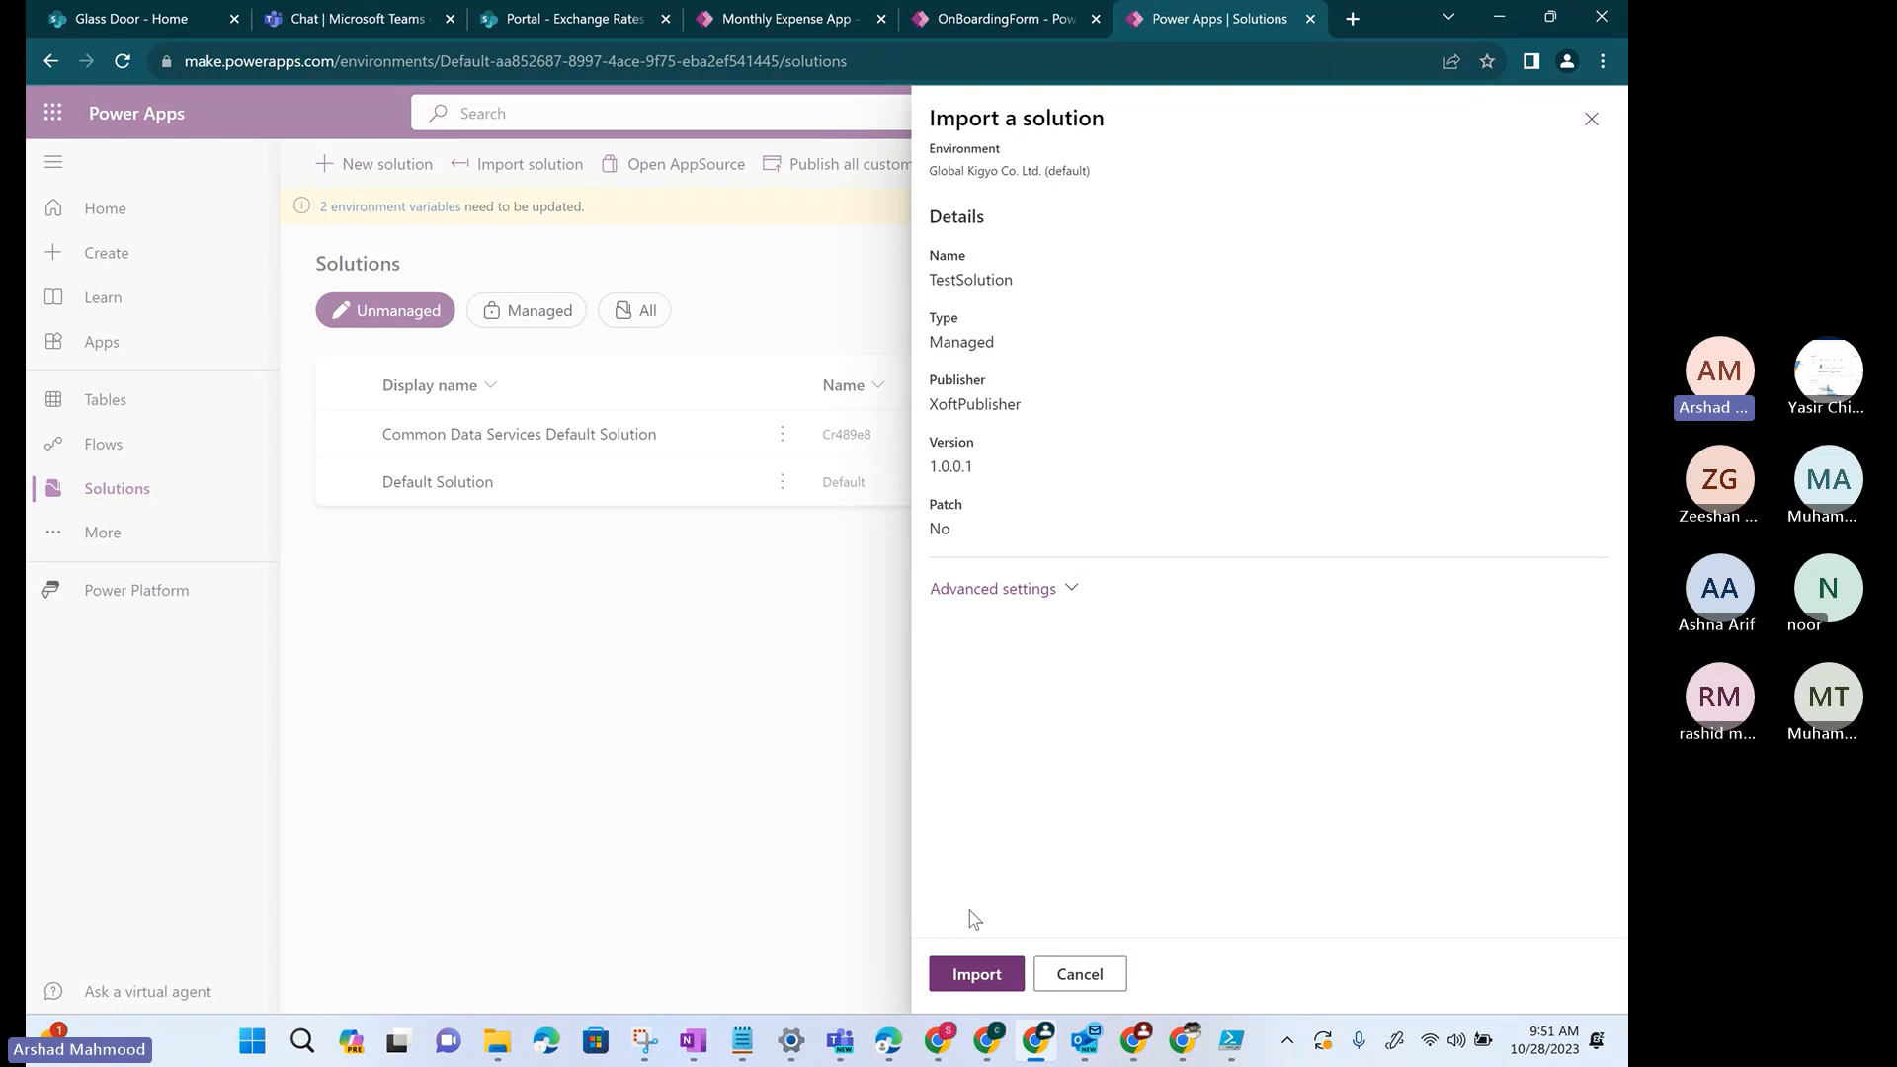
pyautogui.click(973, 976)
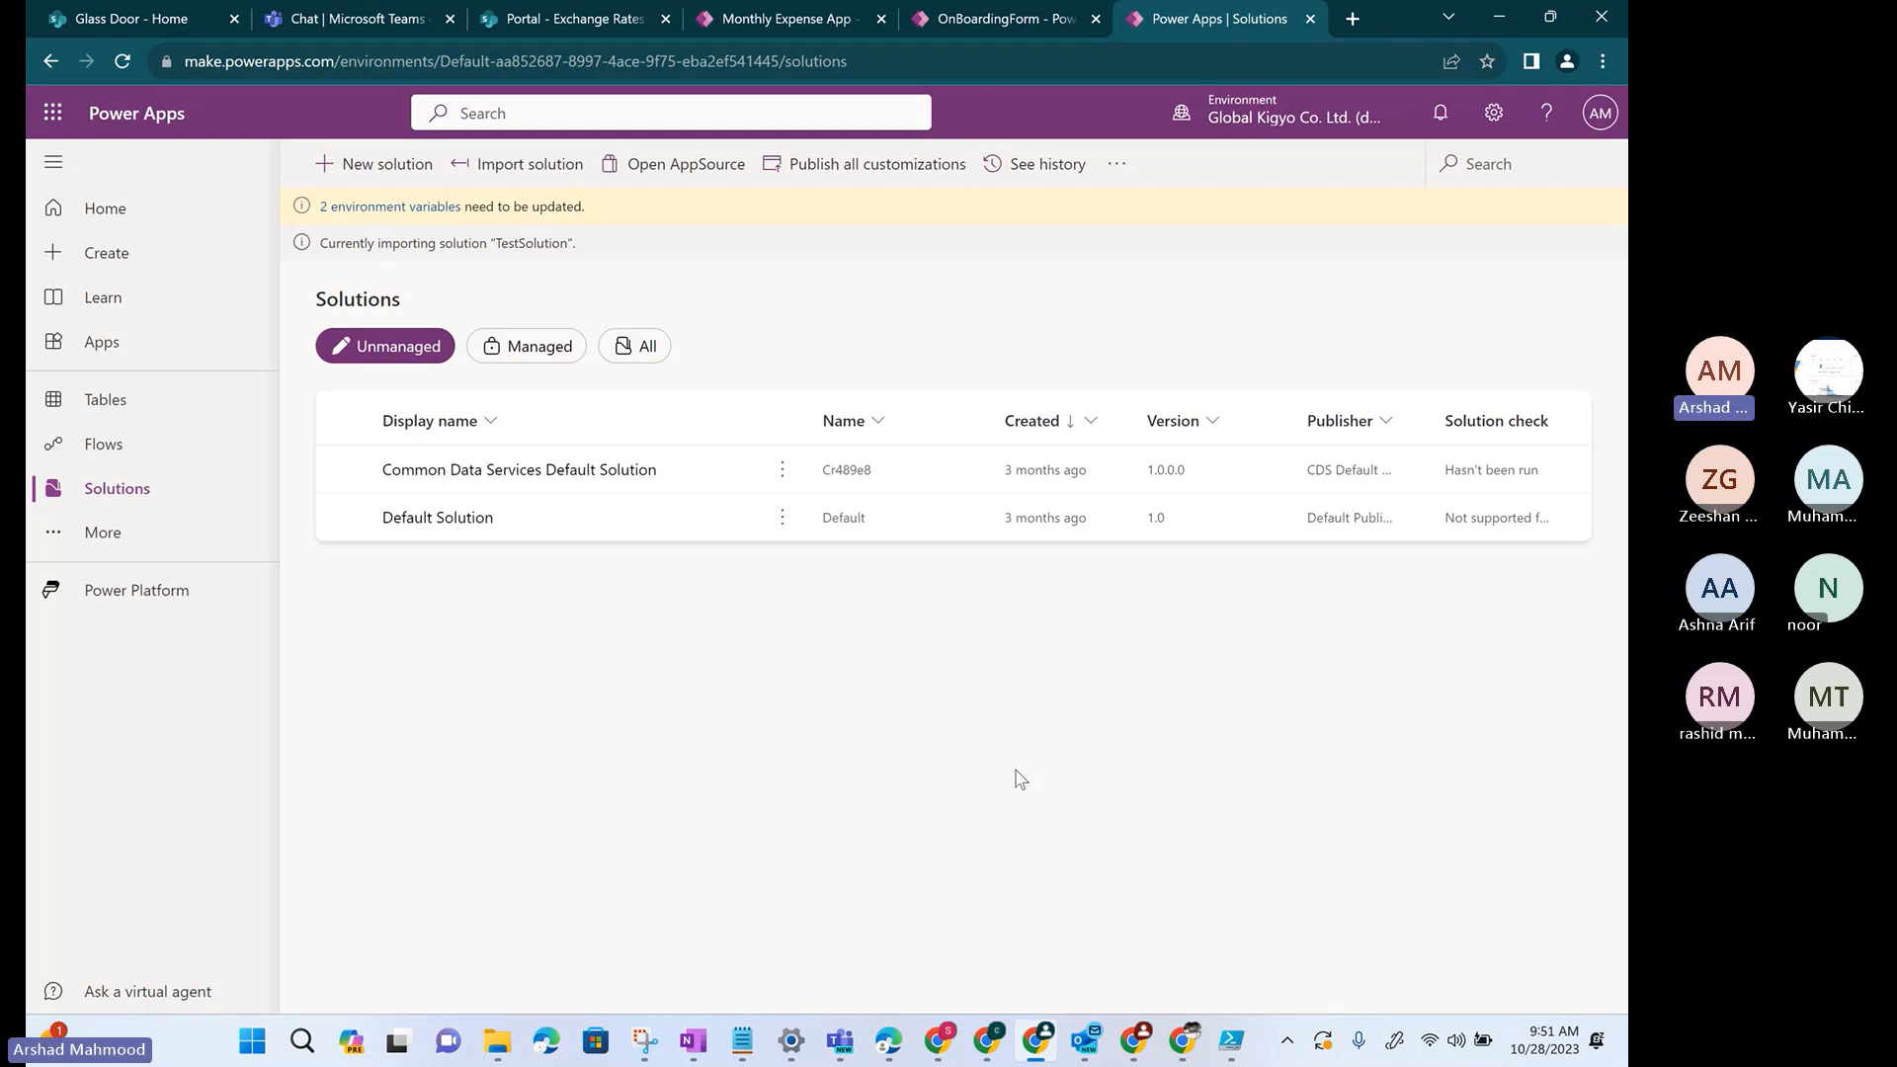
# - Show the managed solutions, reload the page, and check the managed list for TestSolution
pyautogui.click(542, 363)
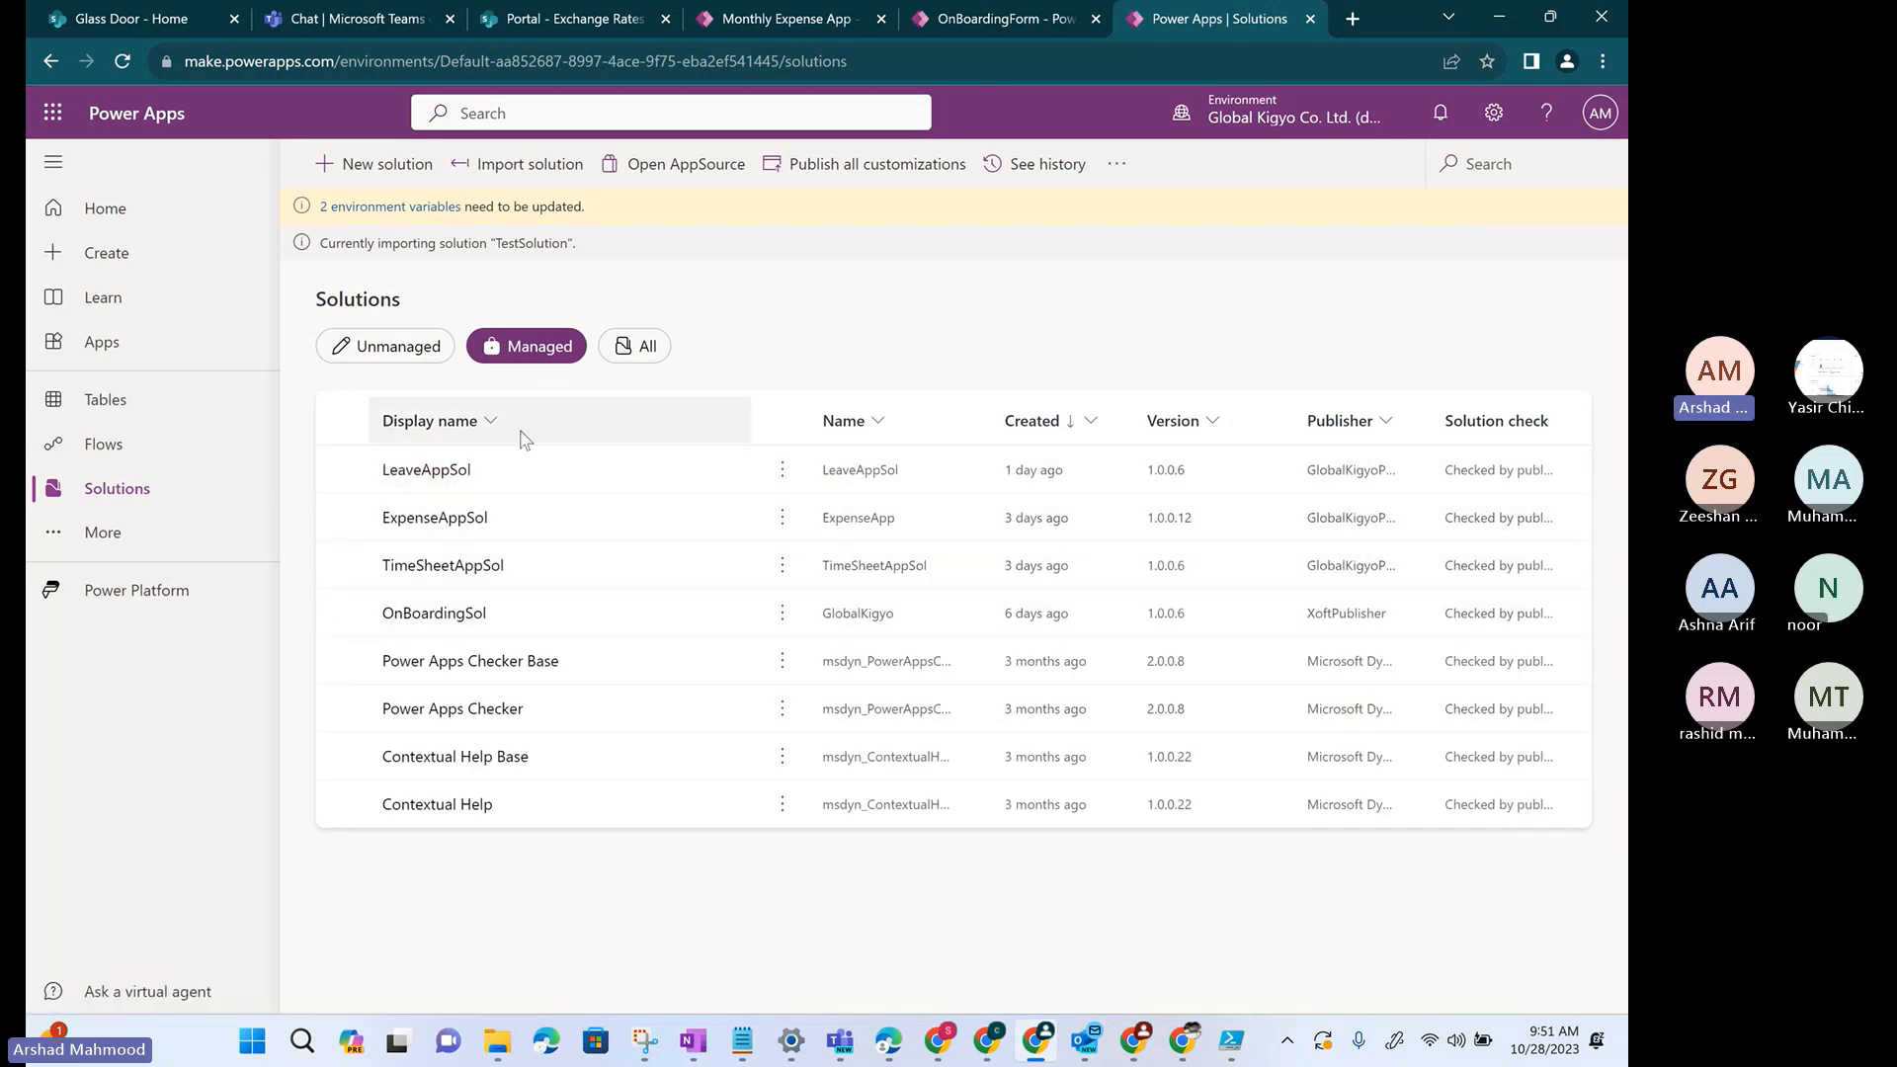
pyautogui.click(123, 61)
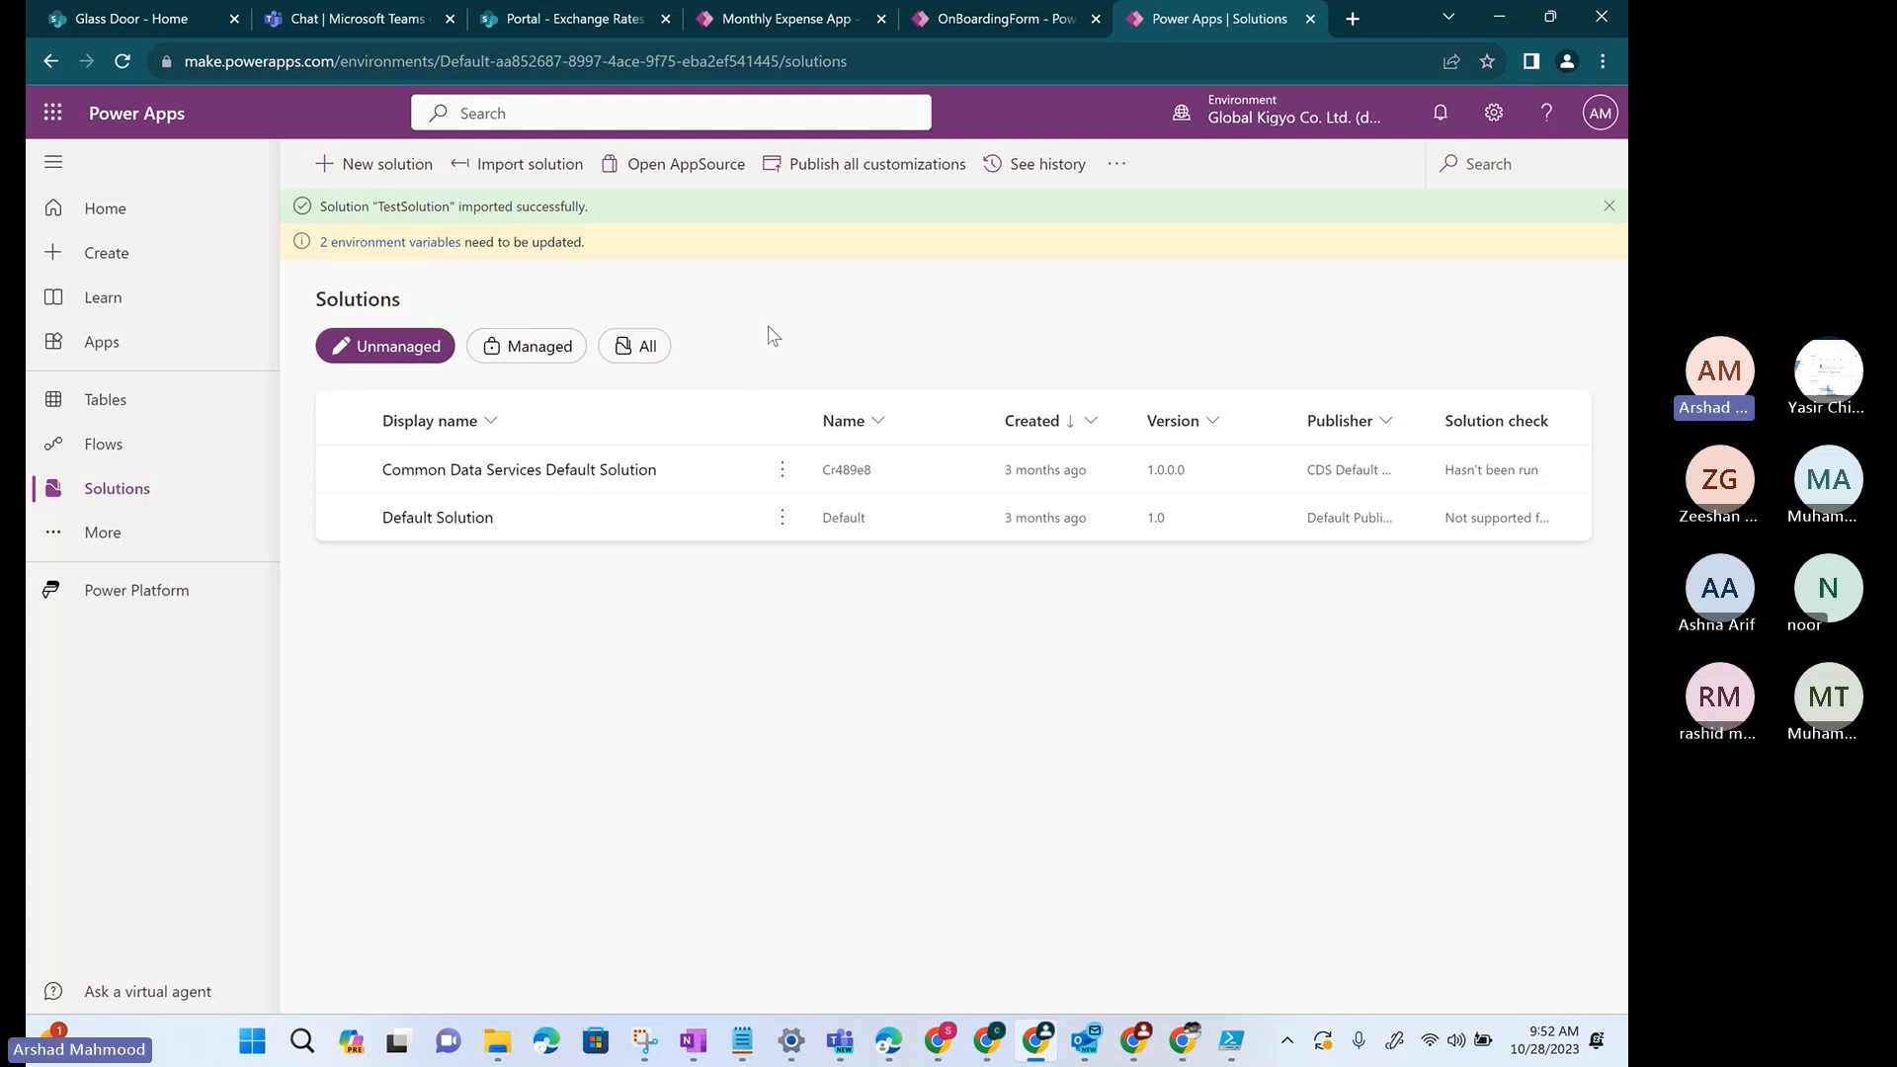
pyautogui.click(529, 348)
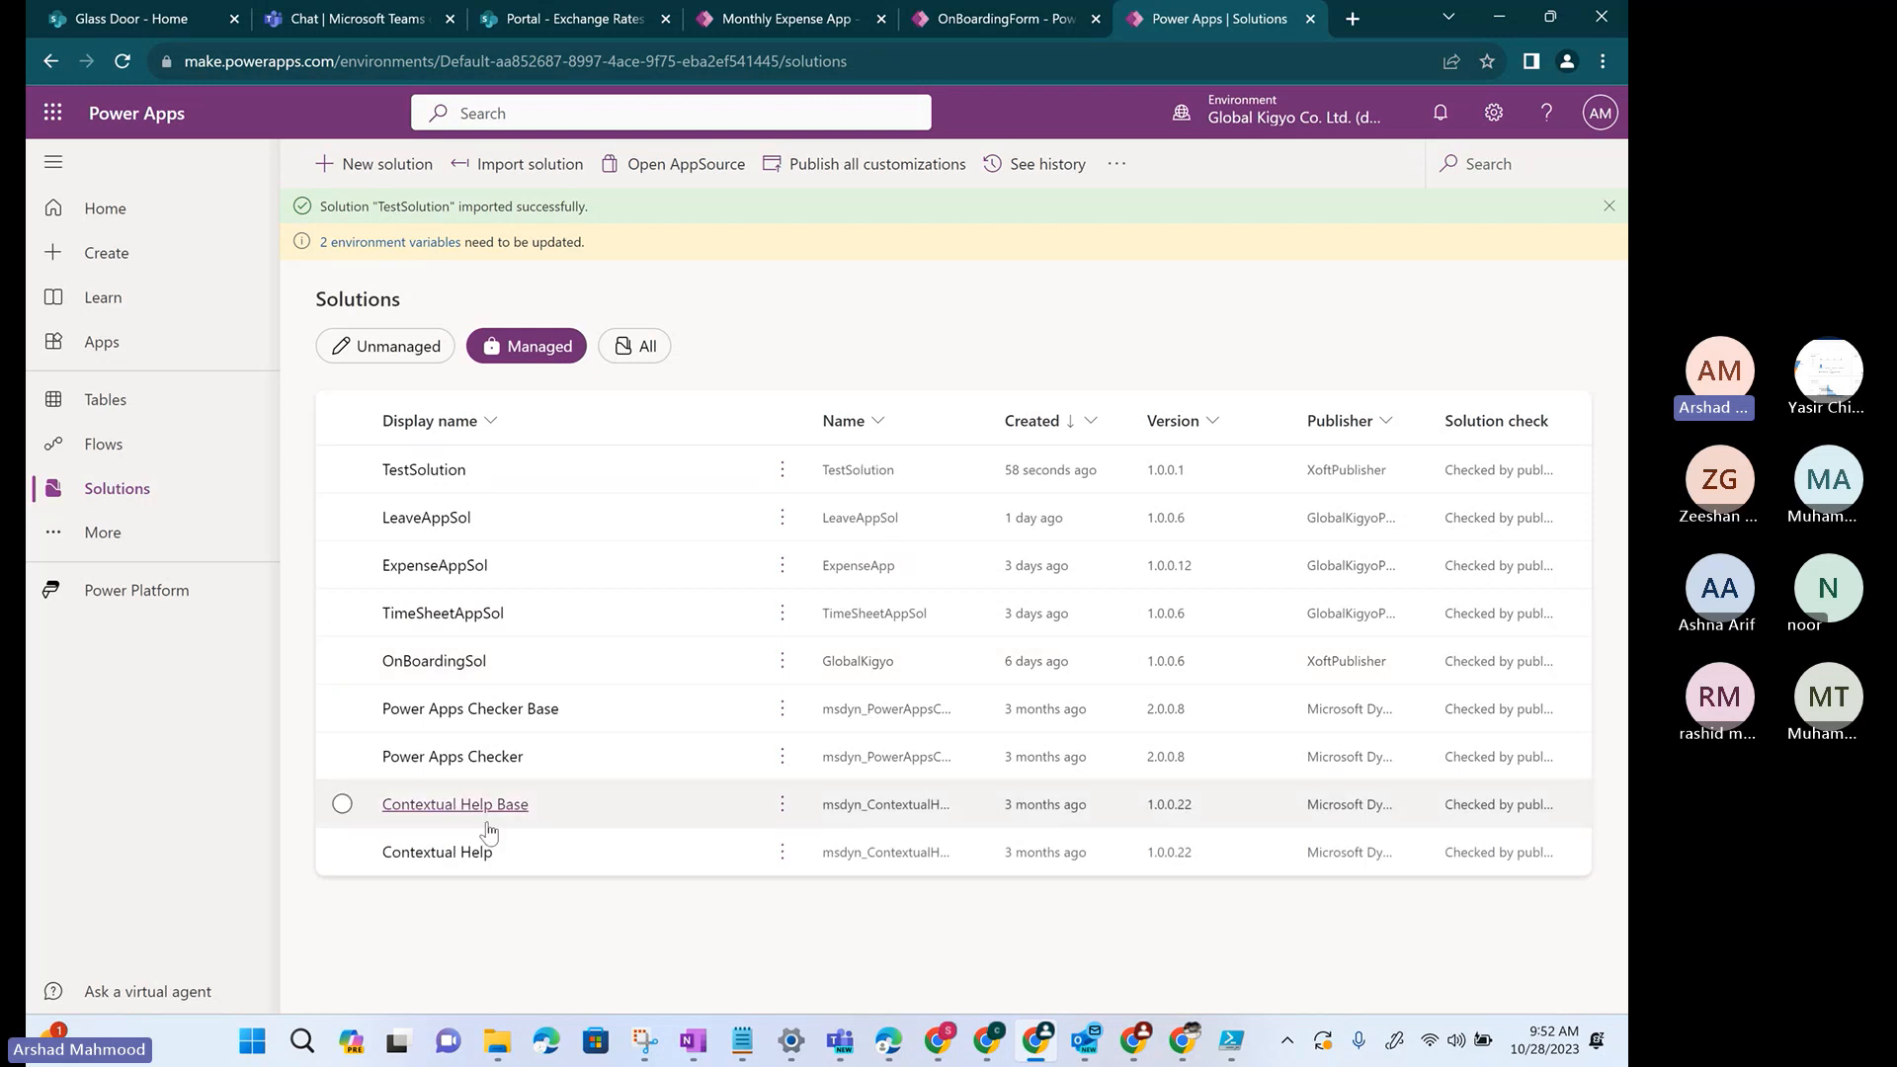
# - Open the imported TestSolution and examine the actions available for the CreateNewSite app
pyautogui.click(425, 470)
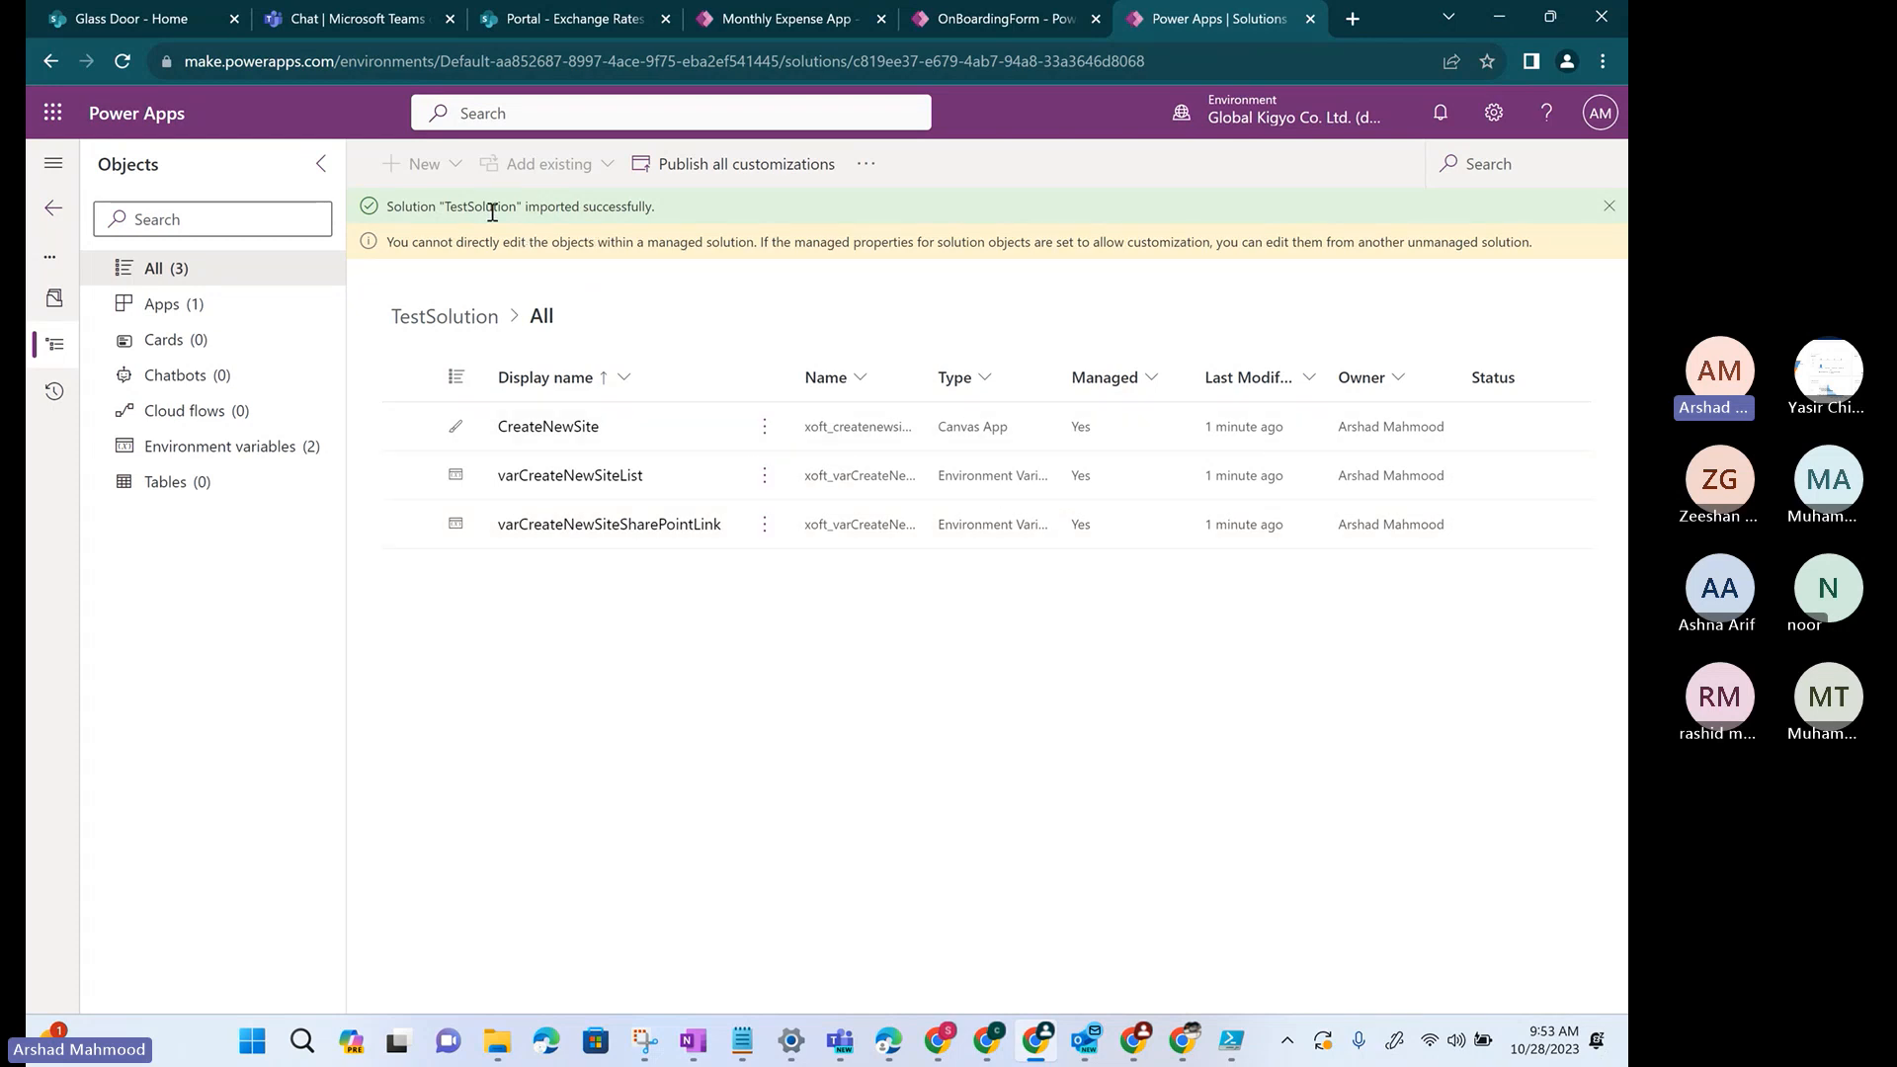
pyautogui.click(766, 429)
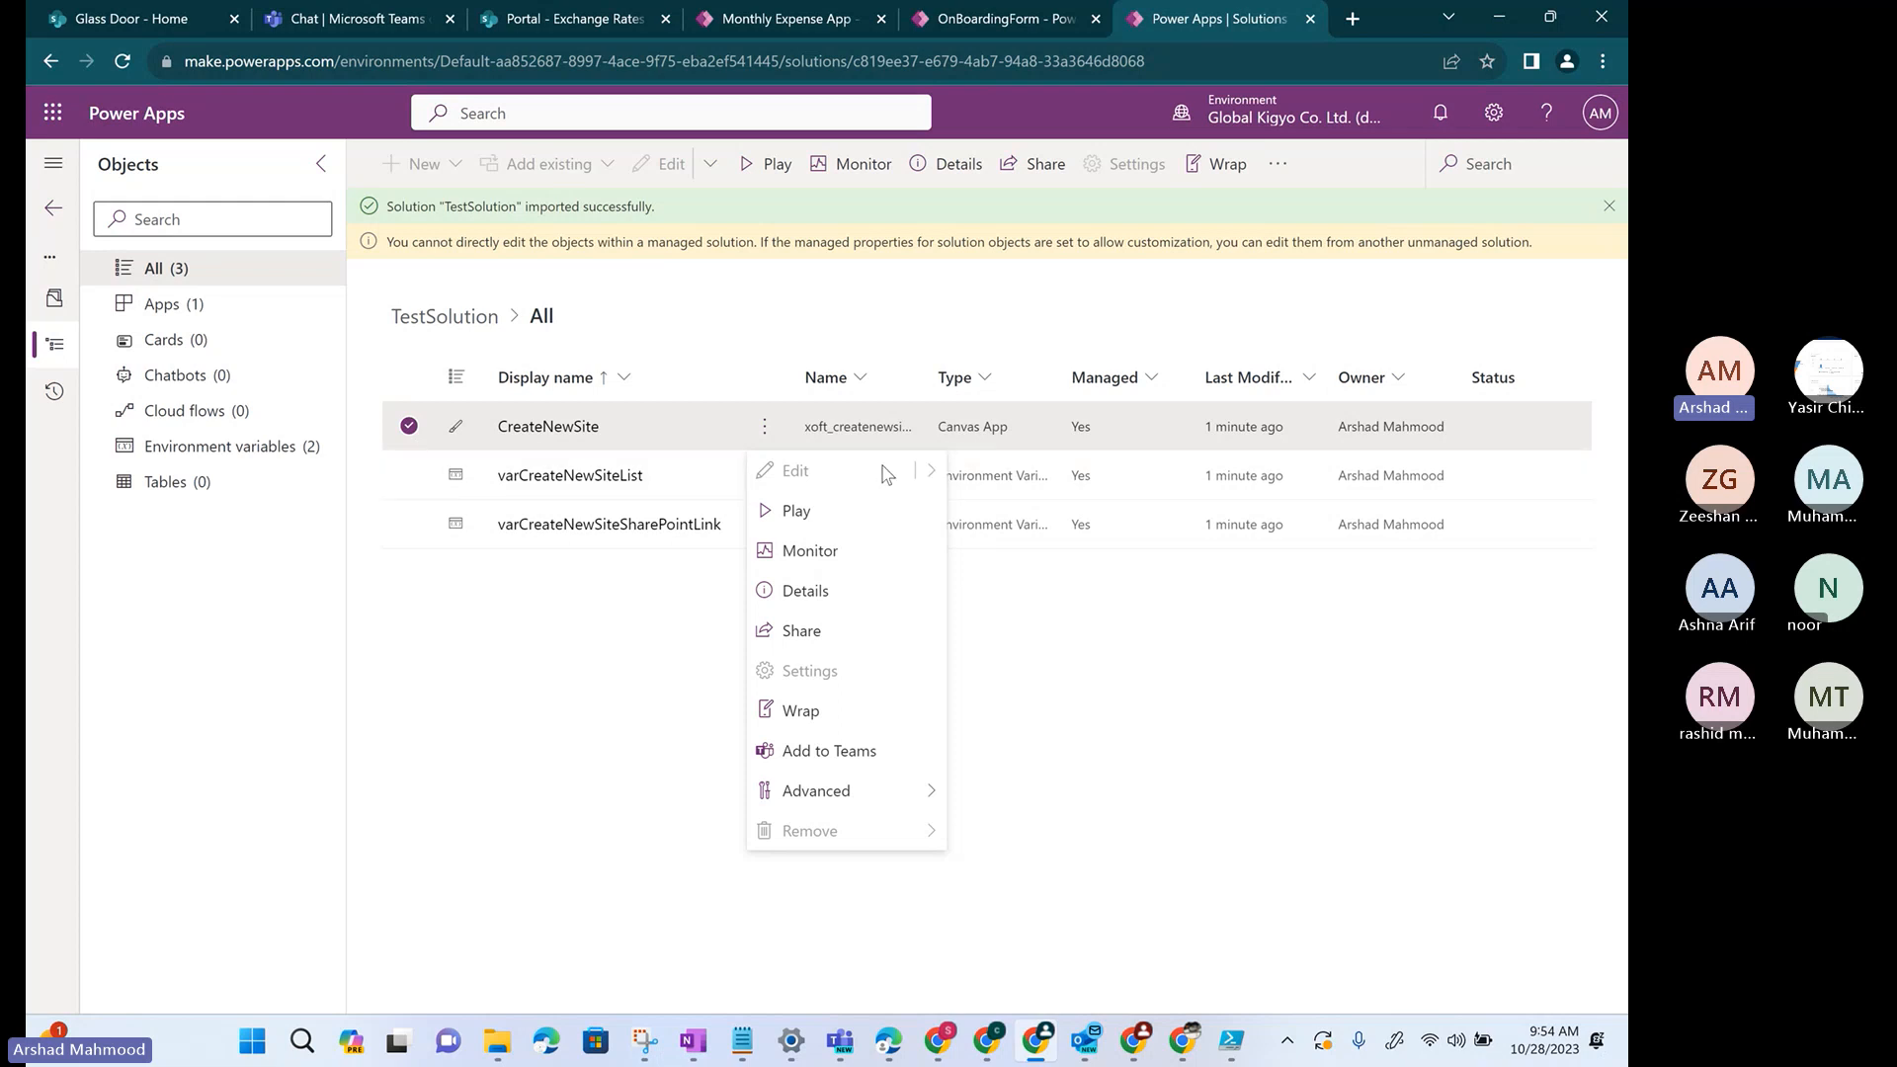
pyautogui.click(544, 665)
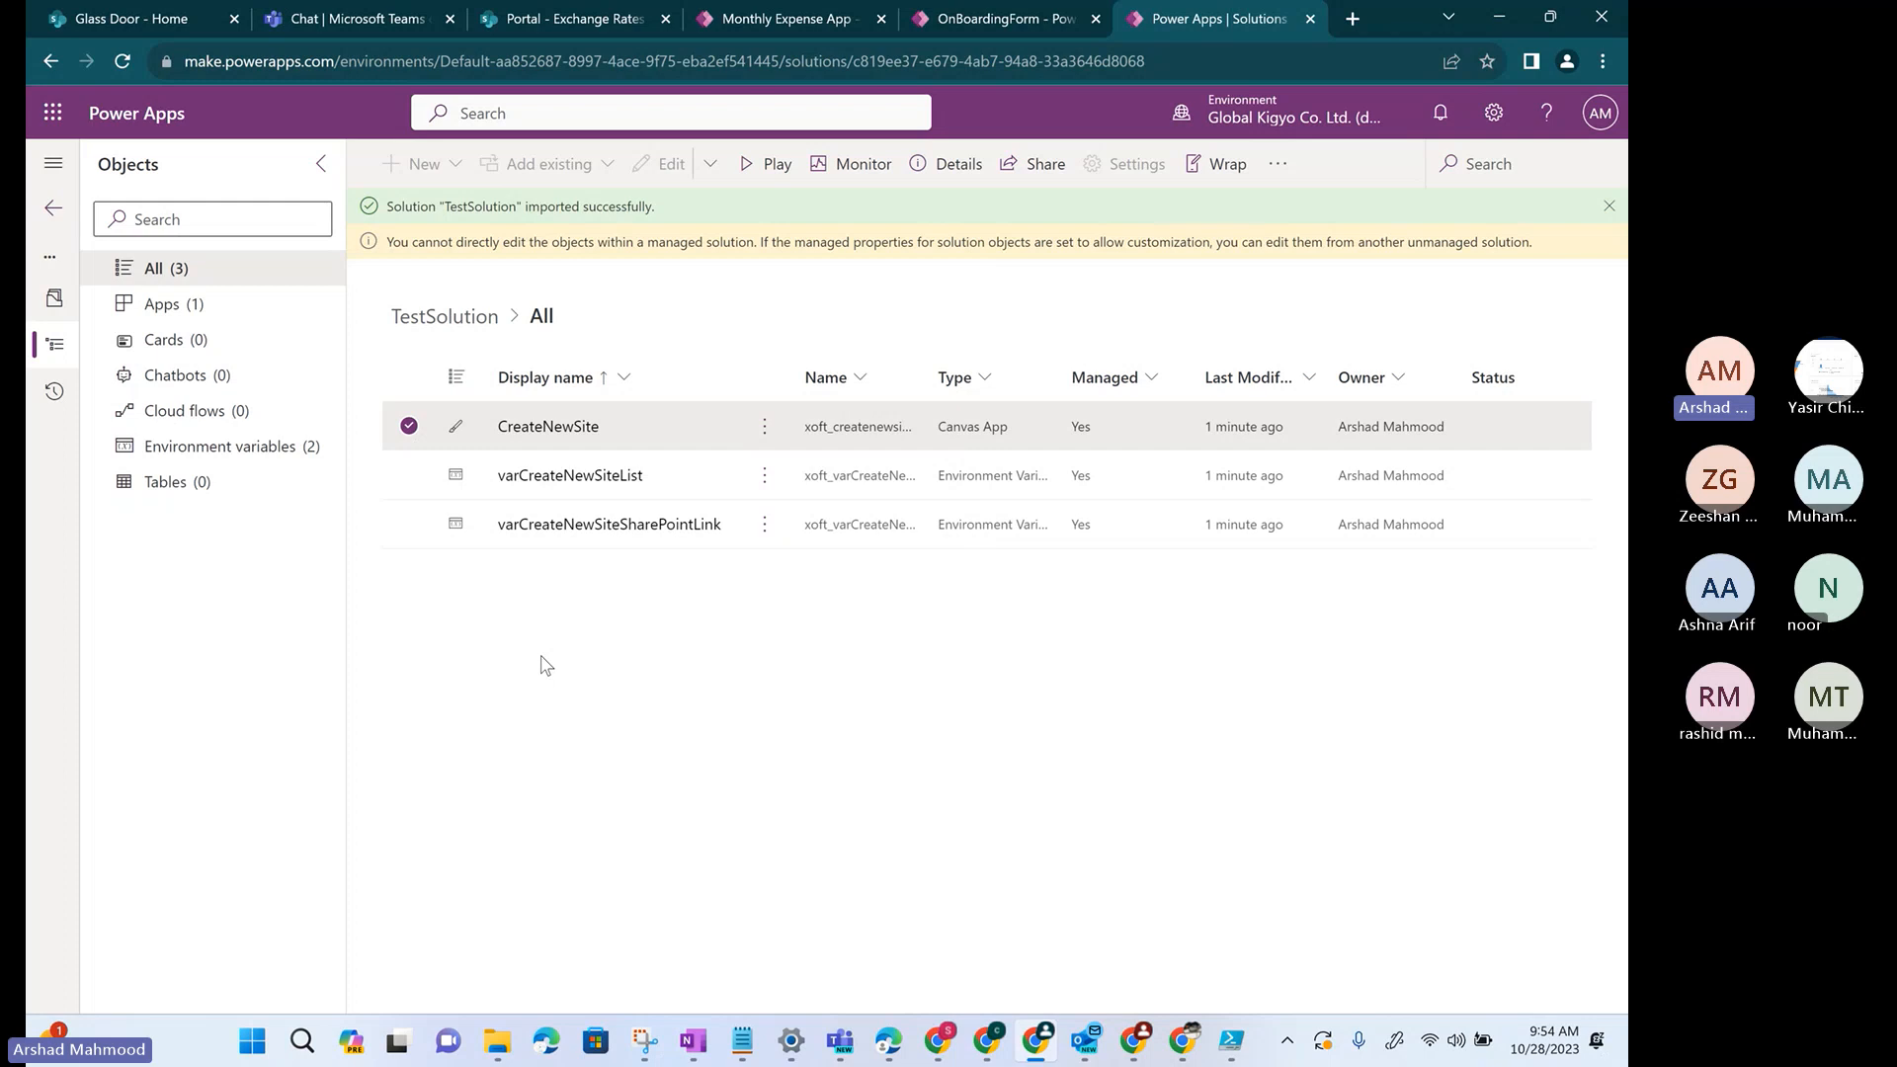
# - Leave the solution and look for the CreateNewSite app among the owned and shared apps, refreshing the list
pyautogui.click(53, 211)
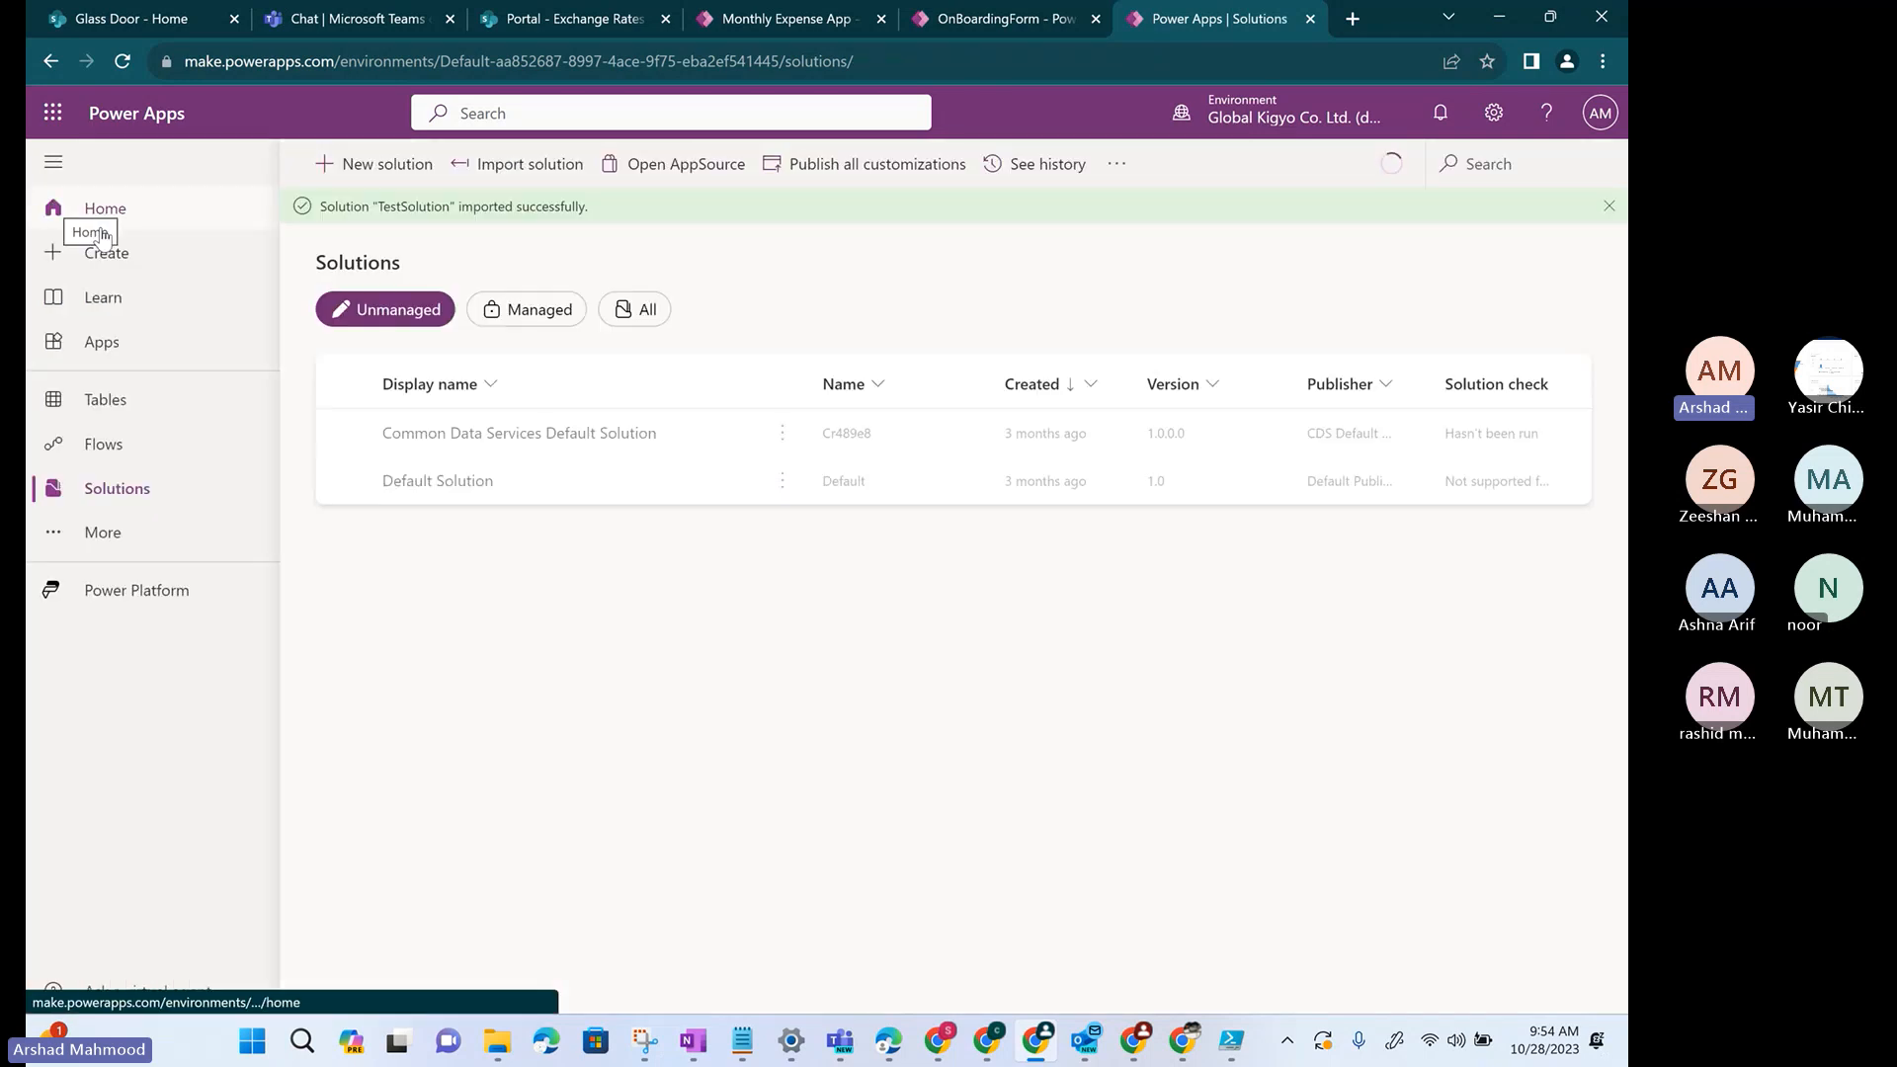
pyautogui.click(103, 343)
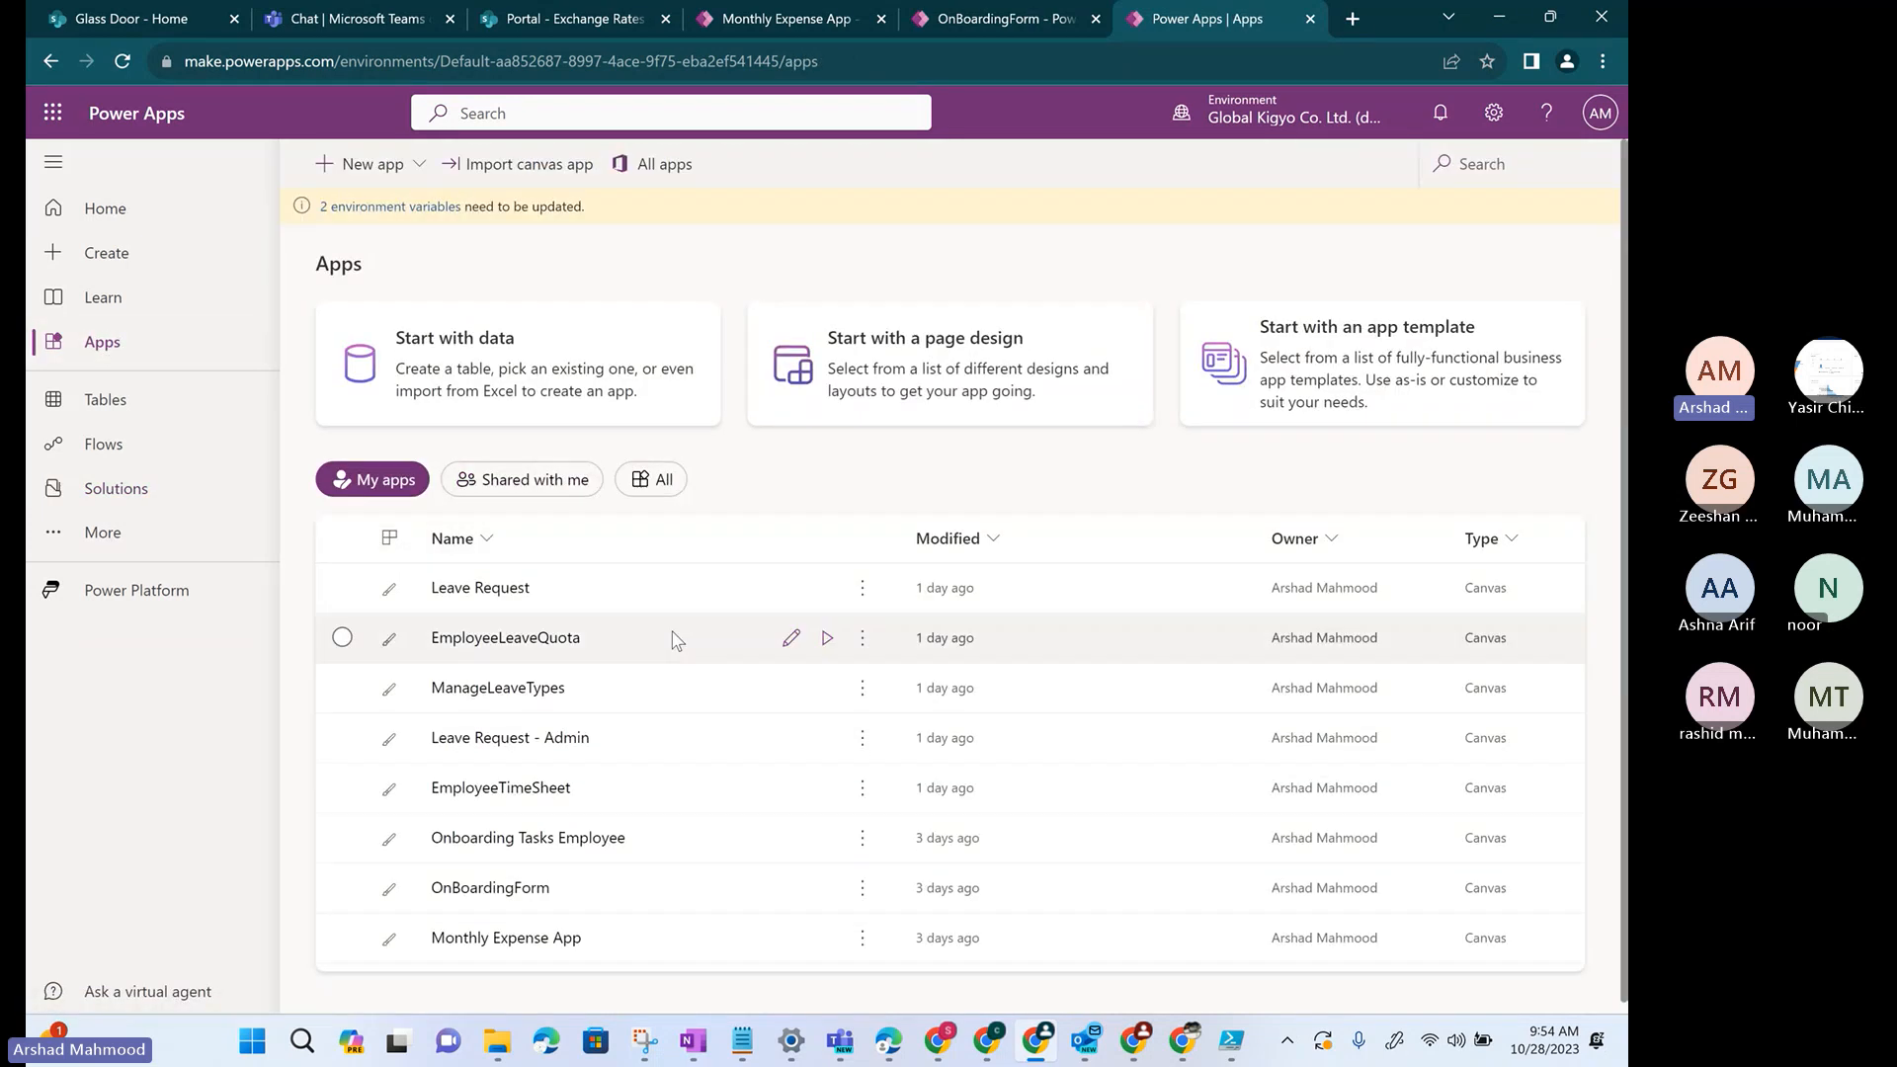
pyautogui.scroll(-1, 678, 644)
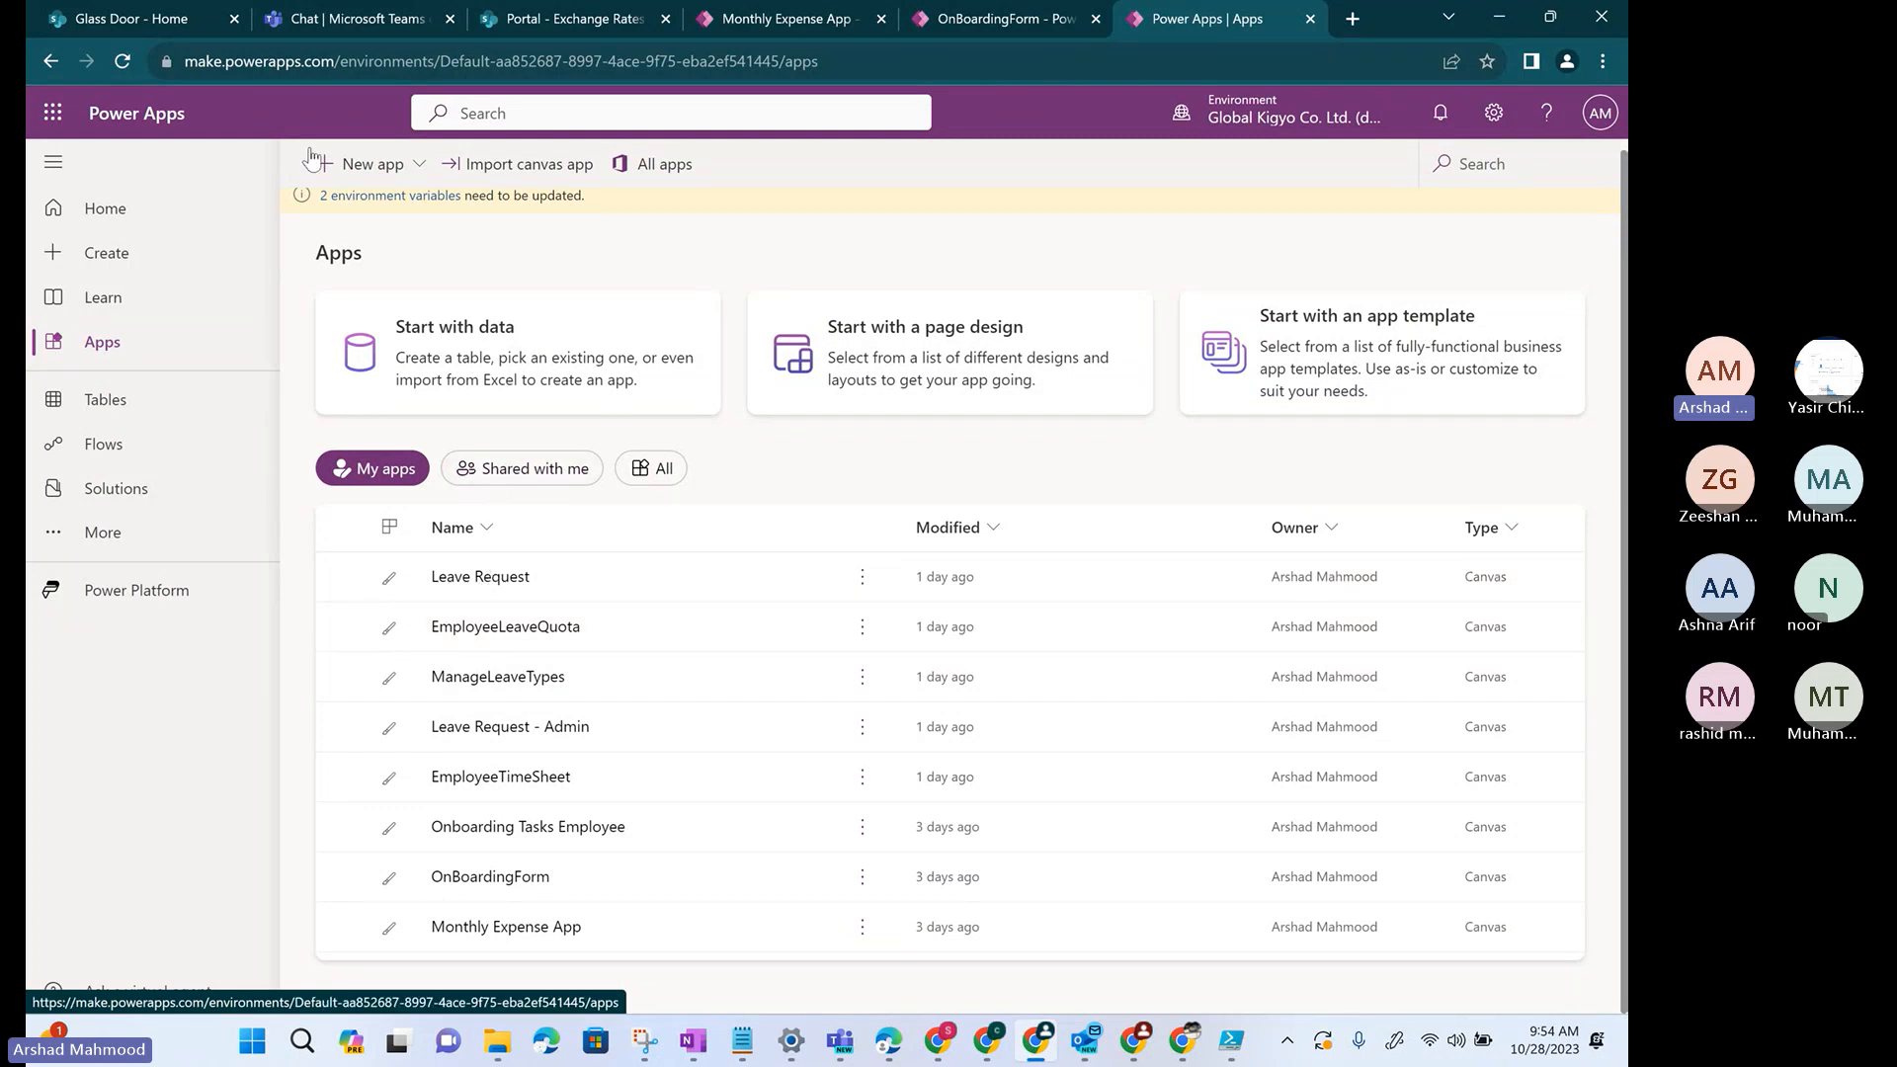
pyautogui.click(123, 62)
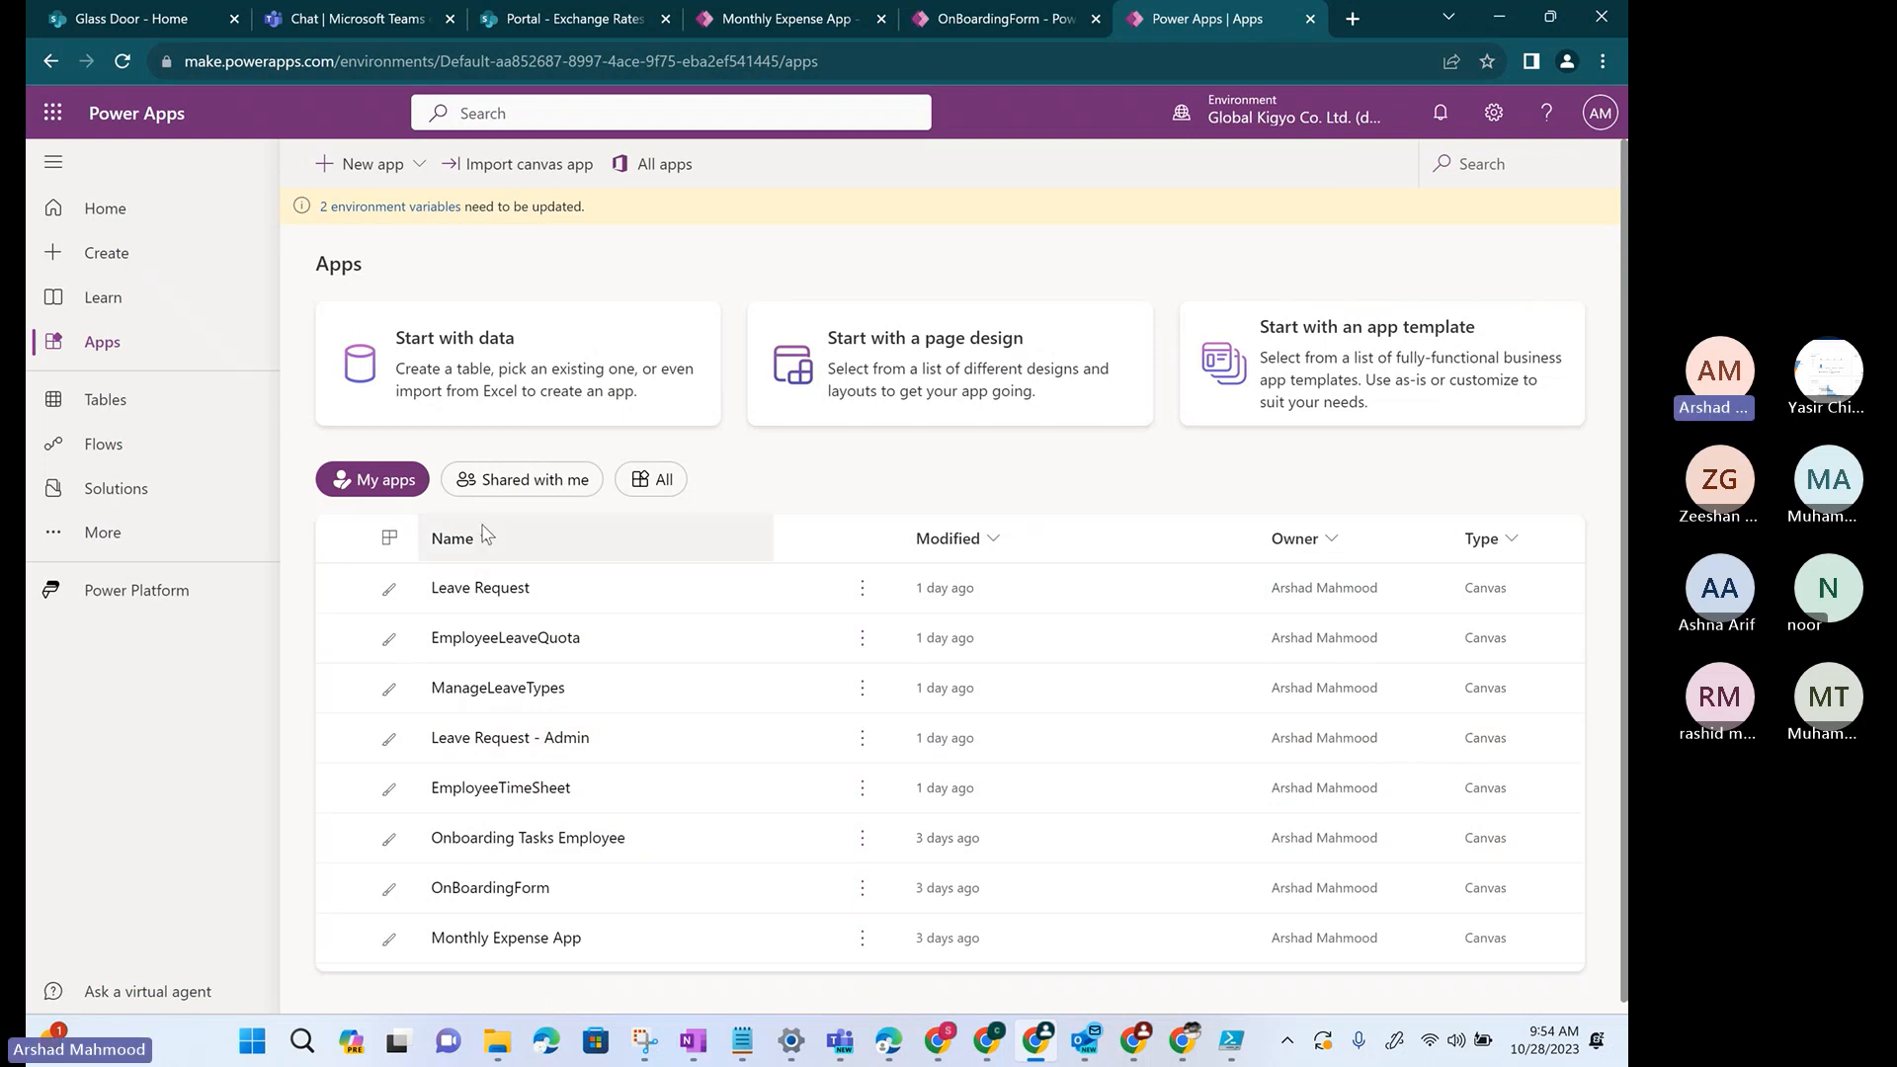
pyautogui.click(515, 482)
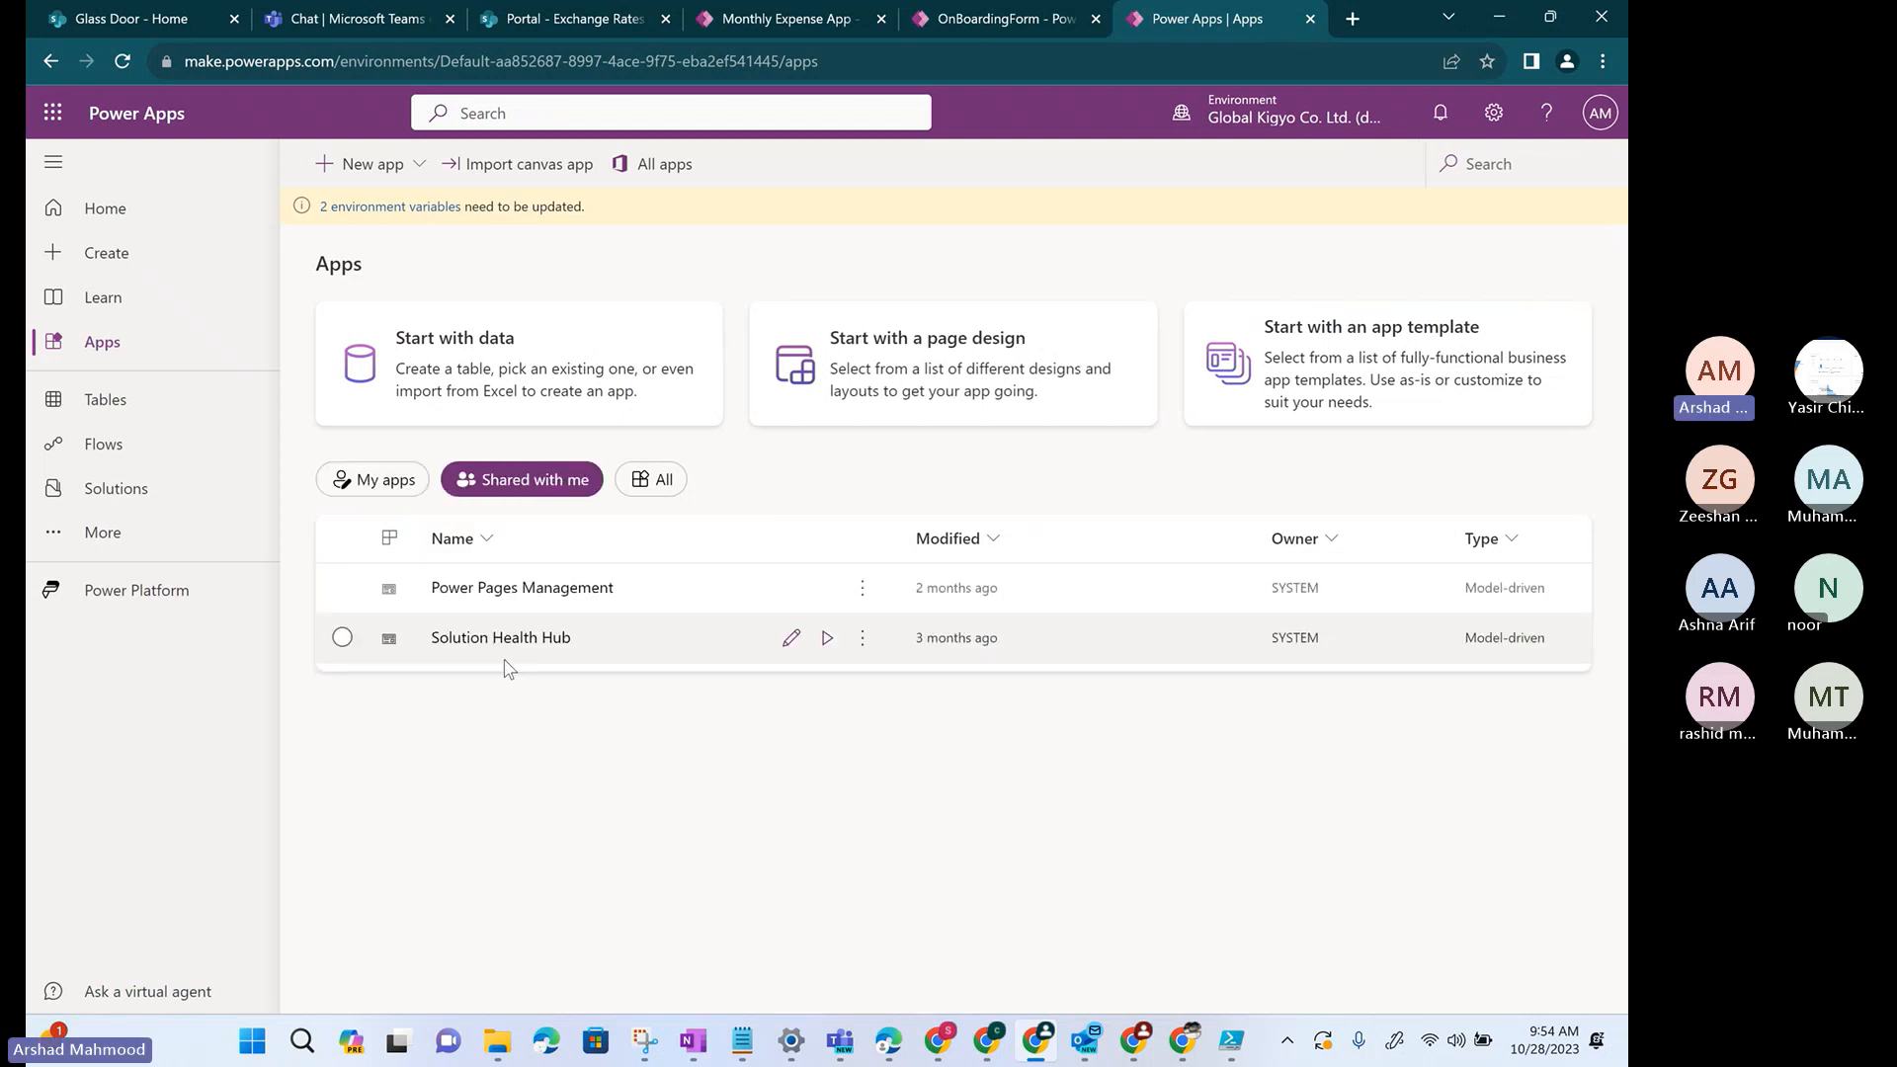
pyautogui.click(390, 484)
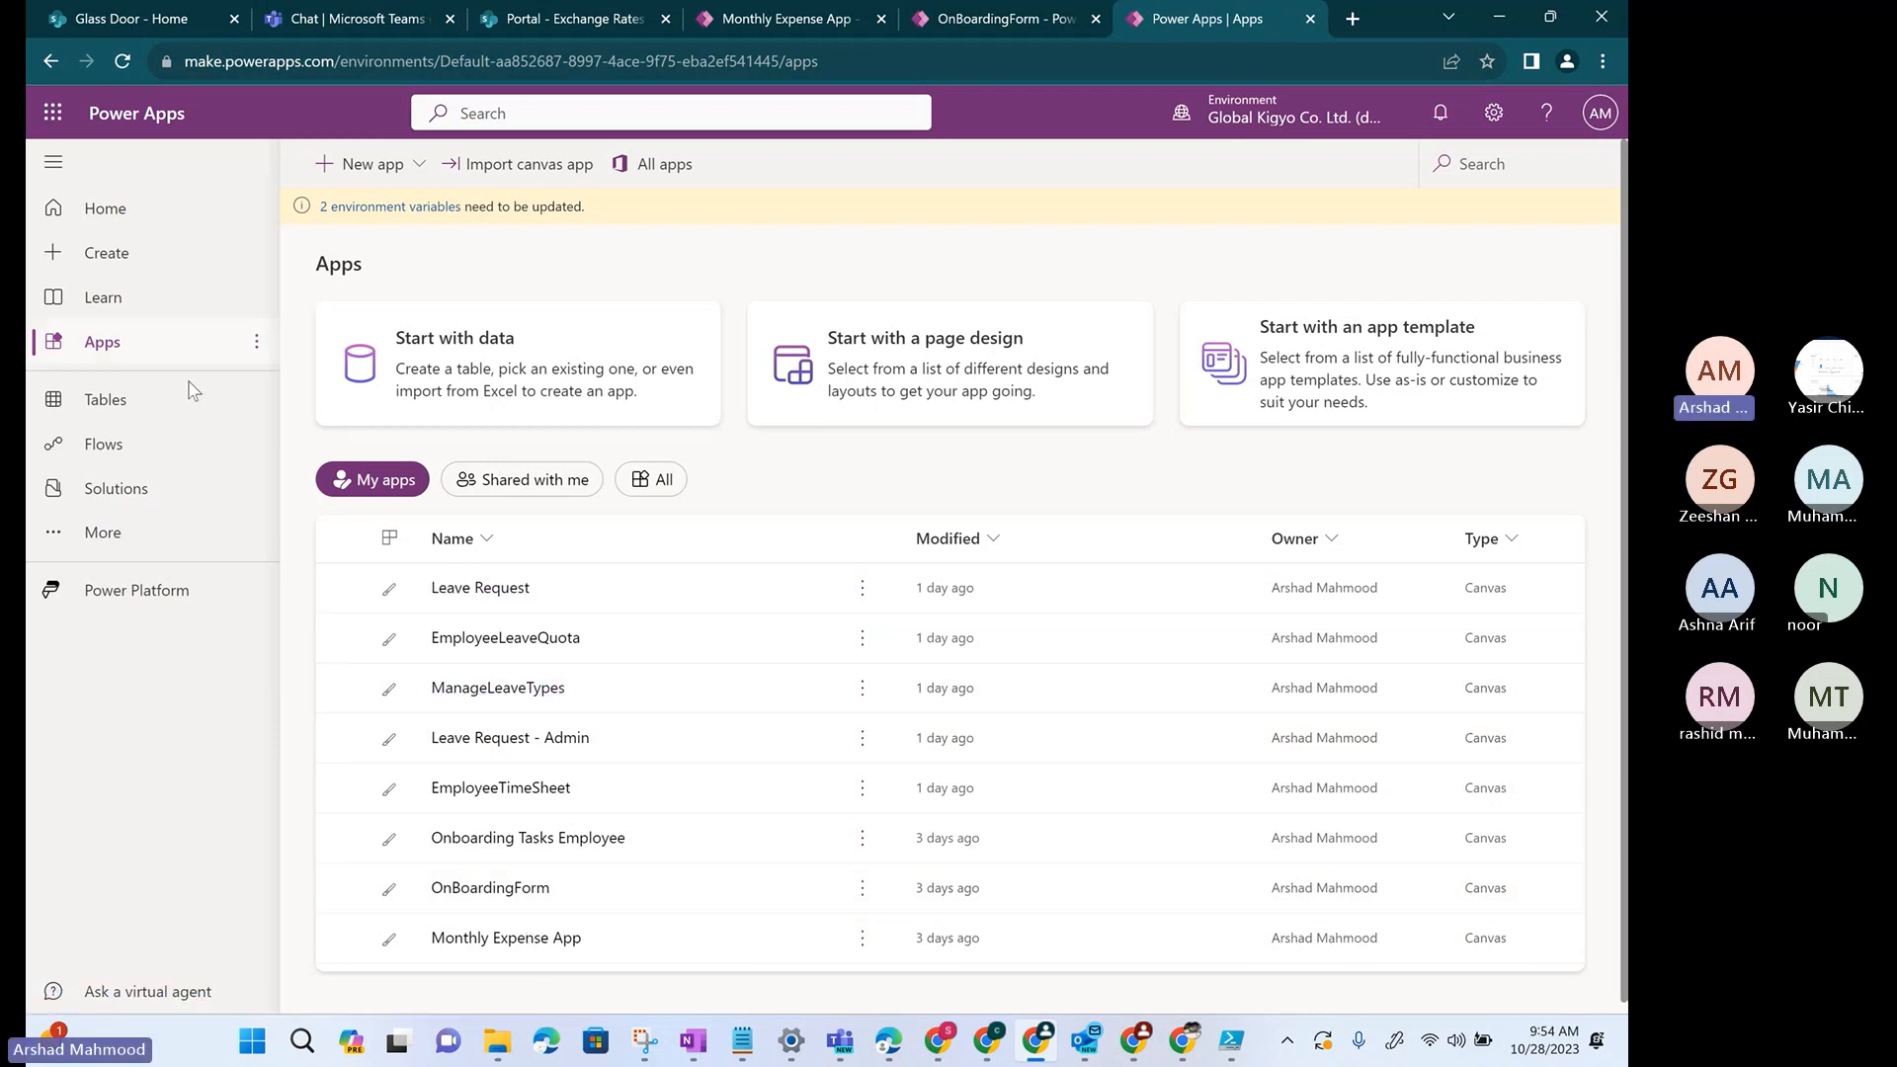
# - Recheck the CreateNewSite app's actions in the managed TestSolution and return to the apps list
pyautogui.click(118, 498)
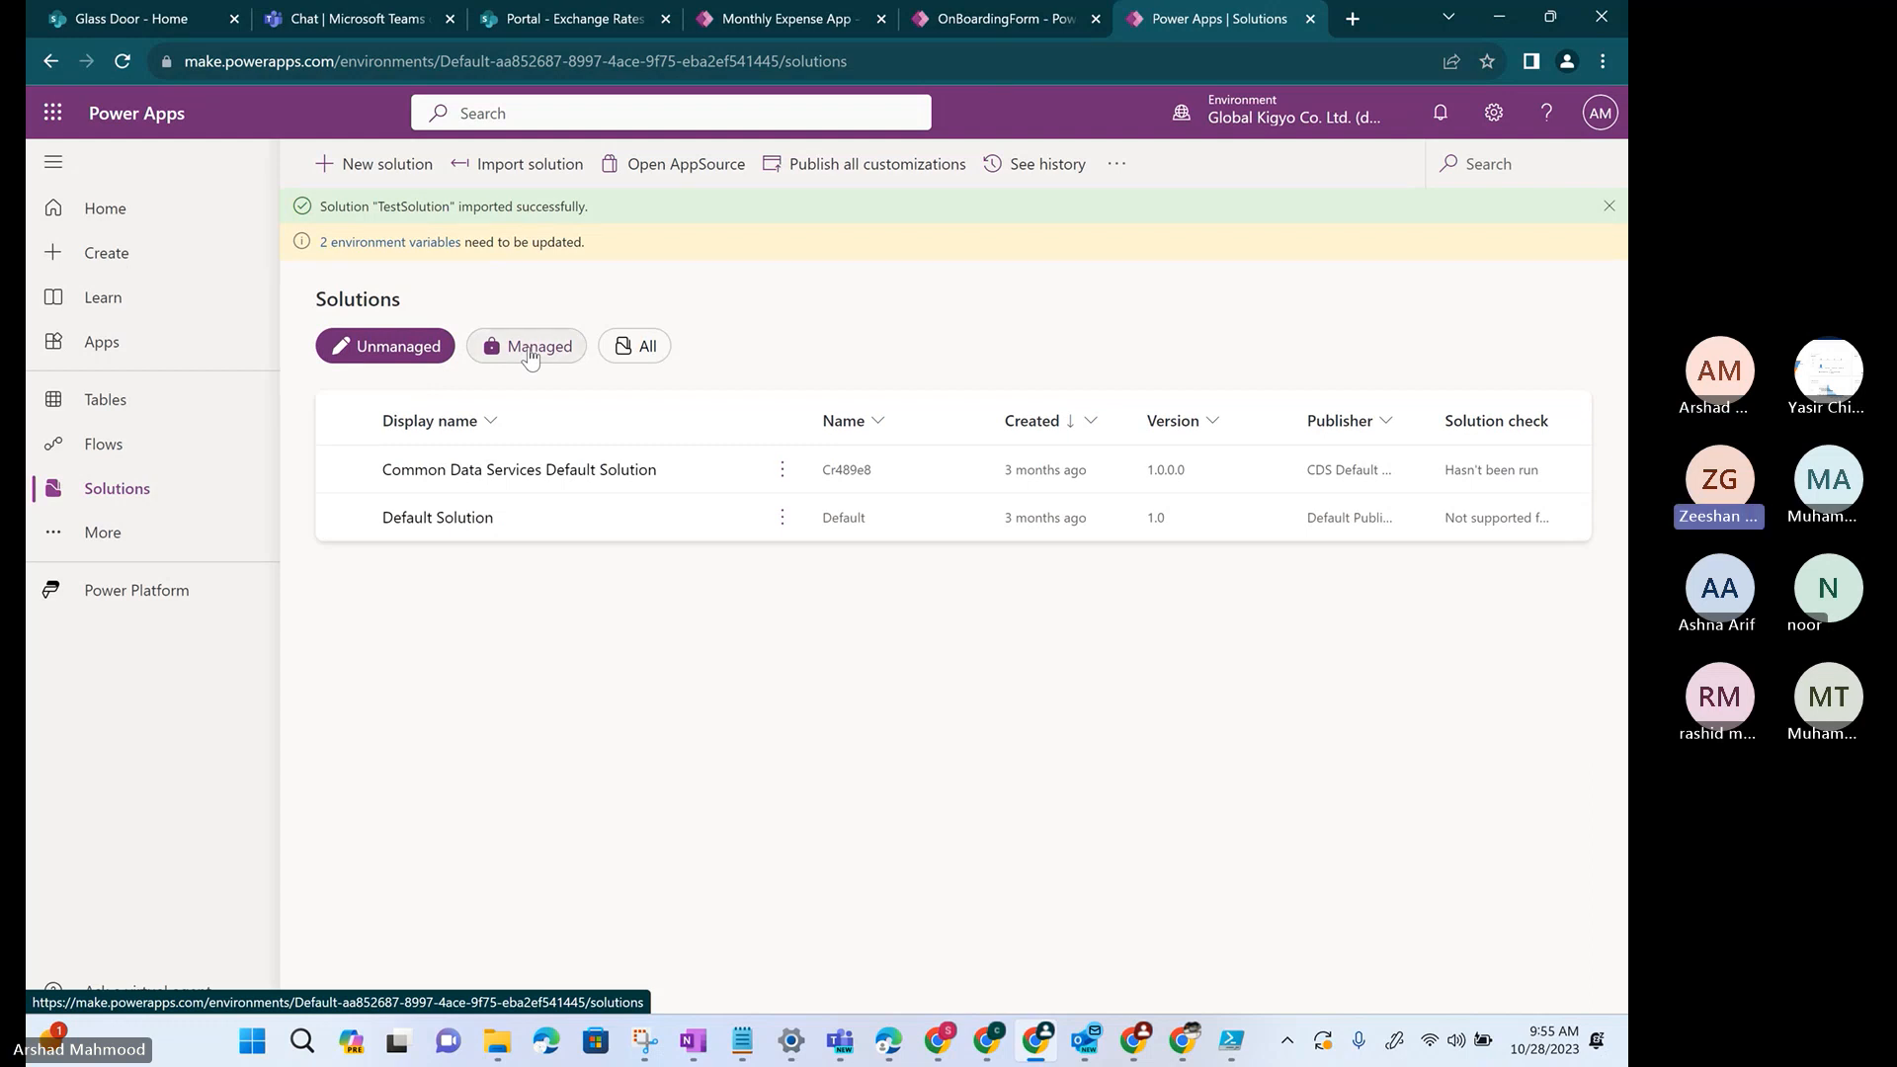
pyautogui.click(531, 348)
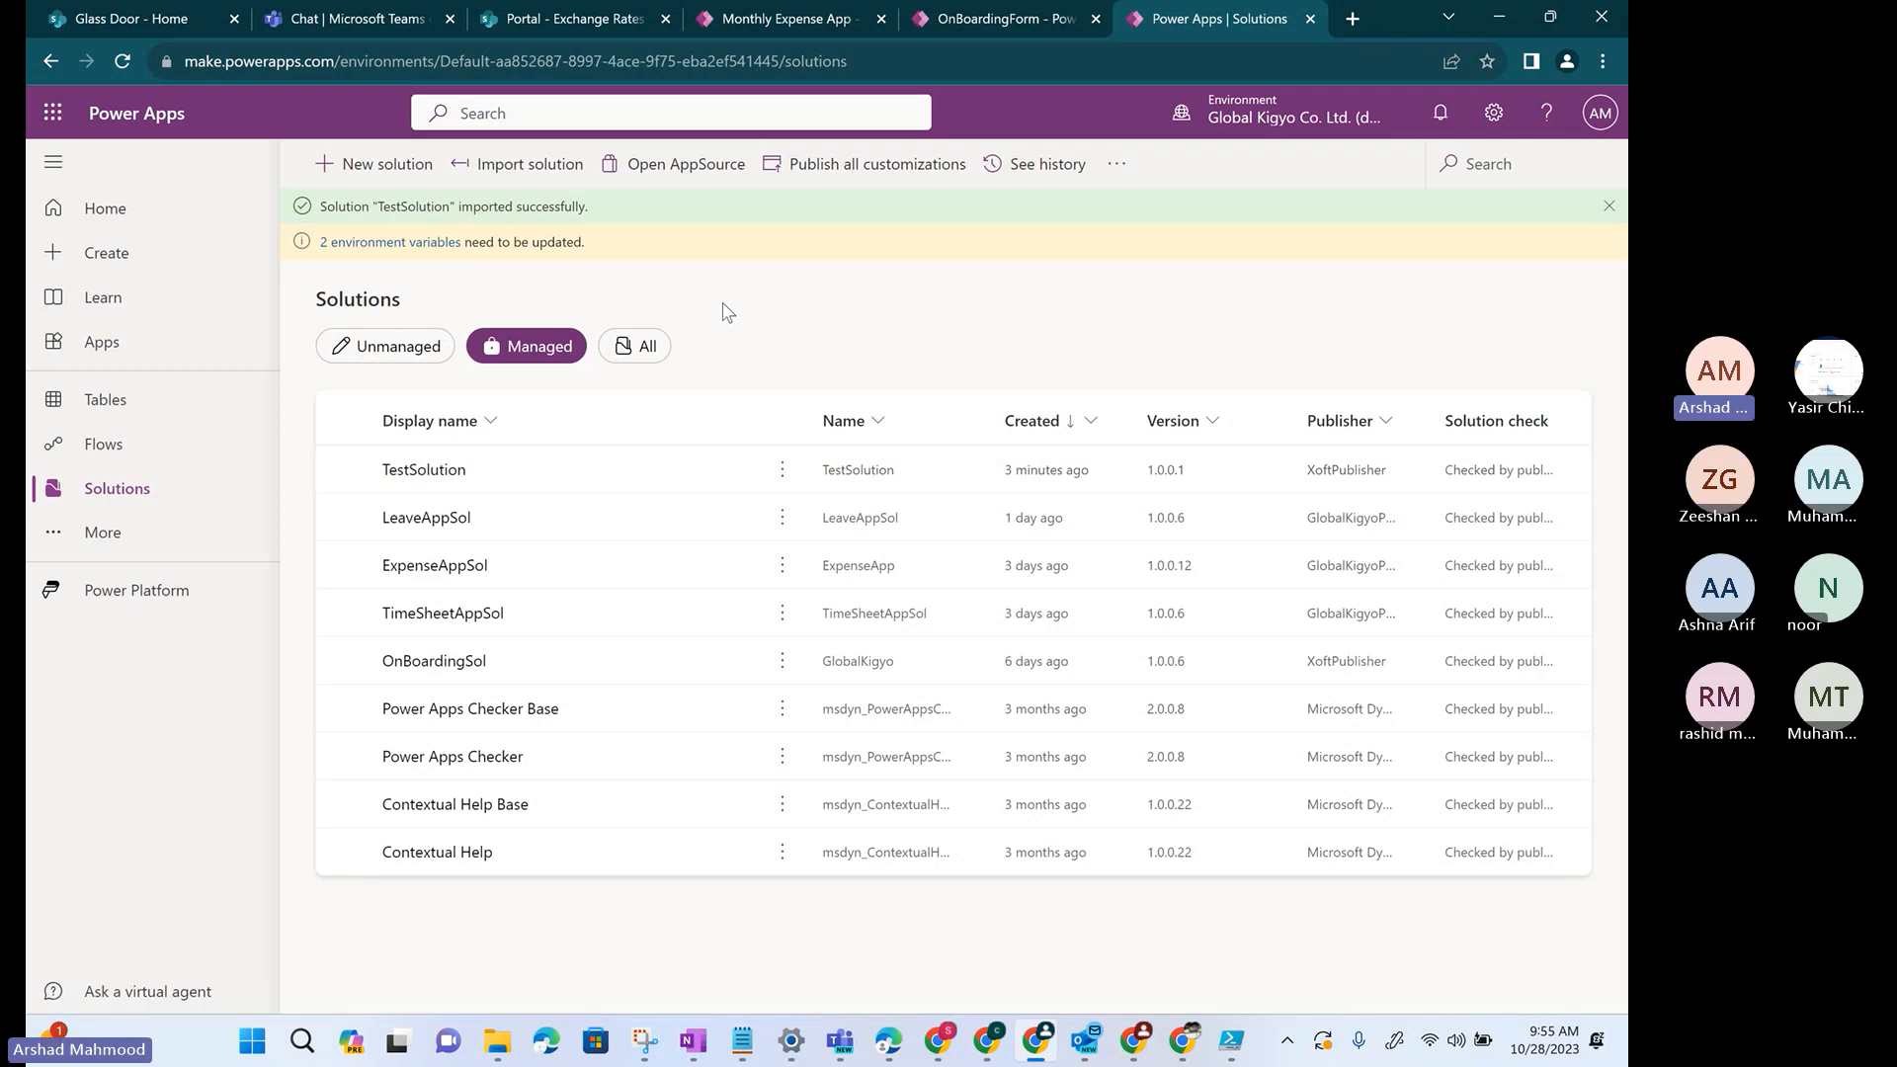
pyautogui.click(434, 475)
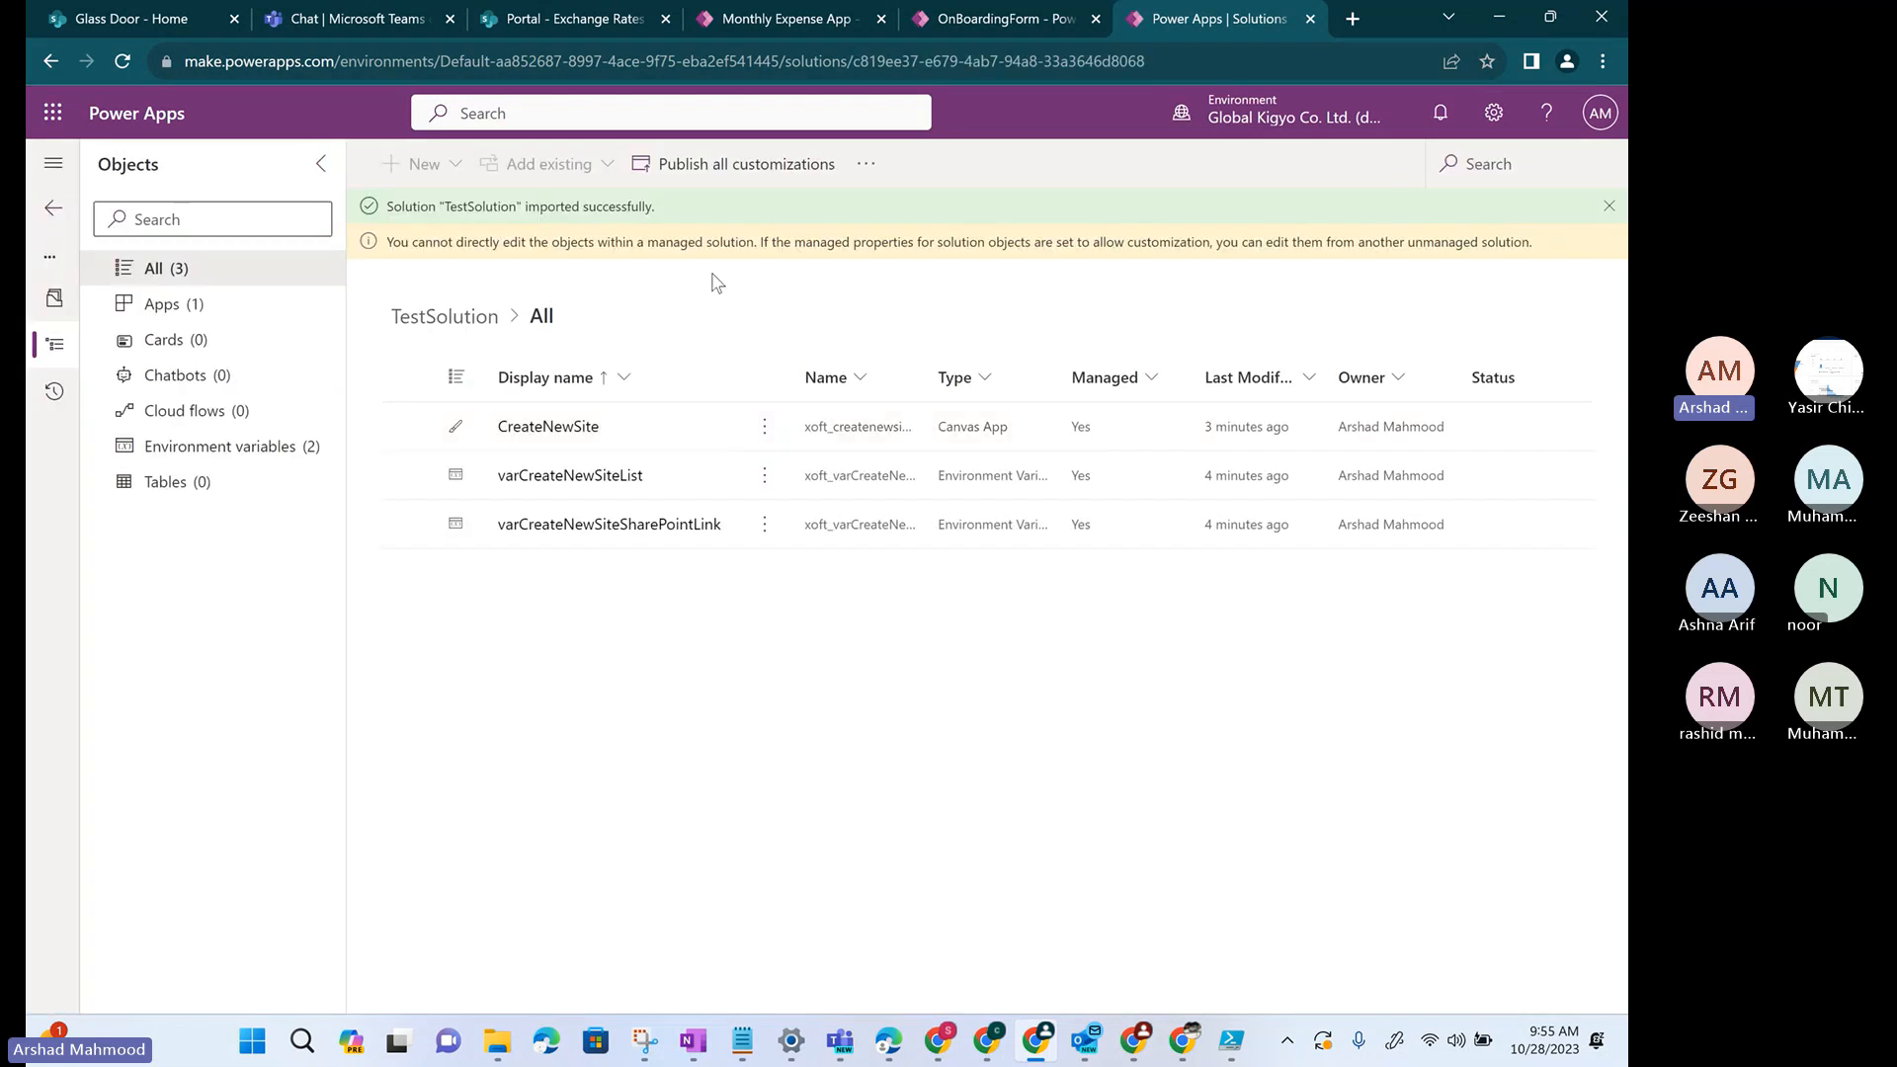
pyautogui.click(762, 433)
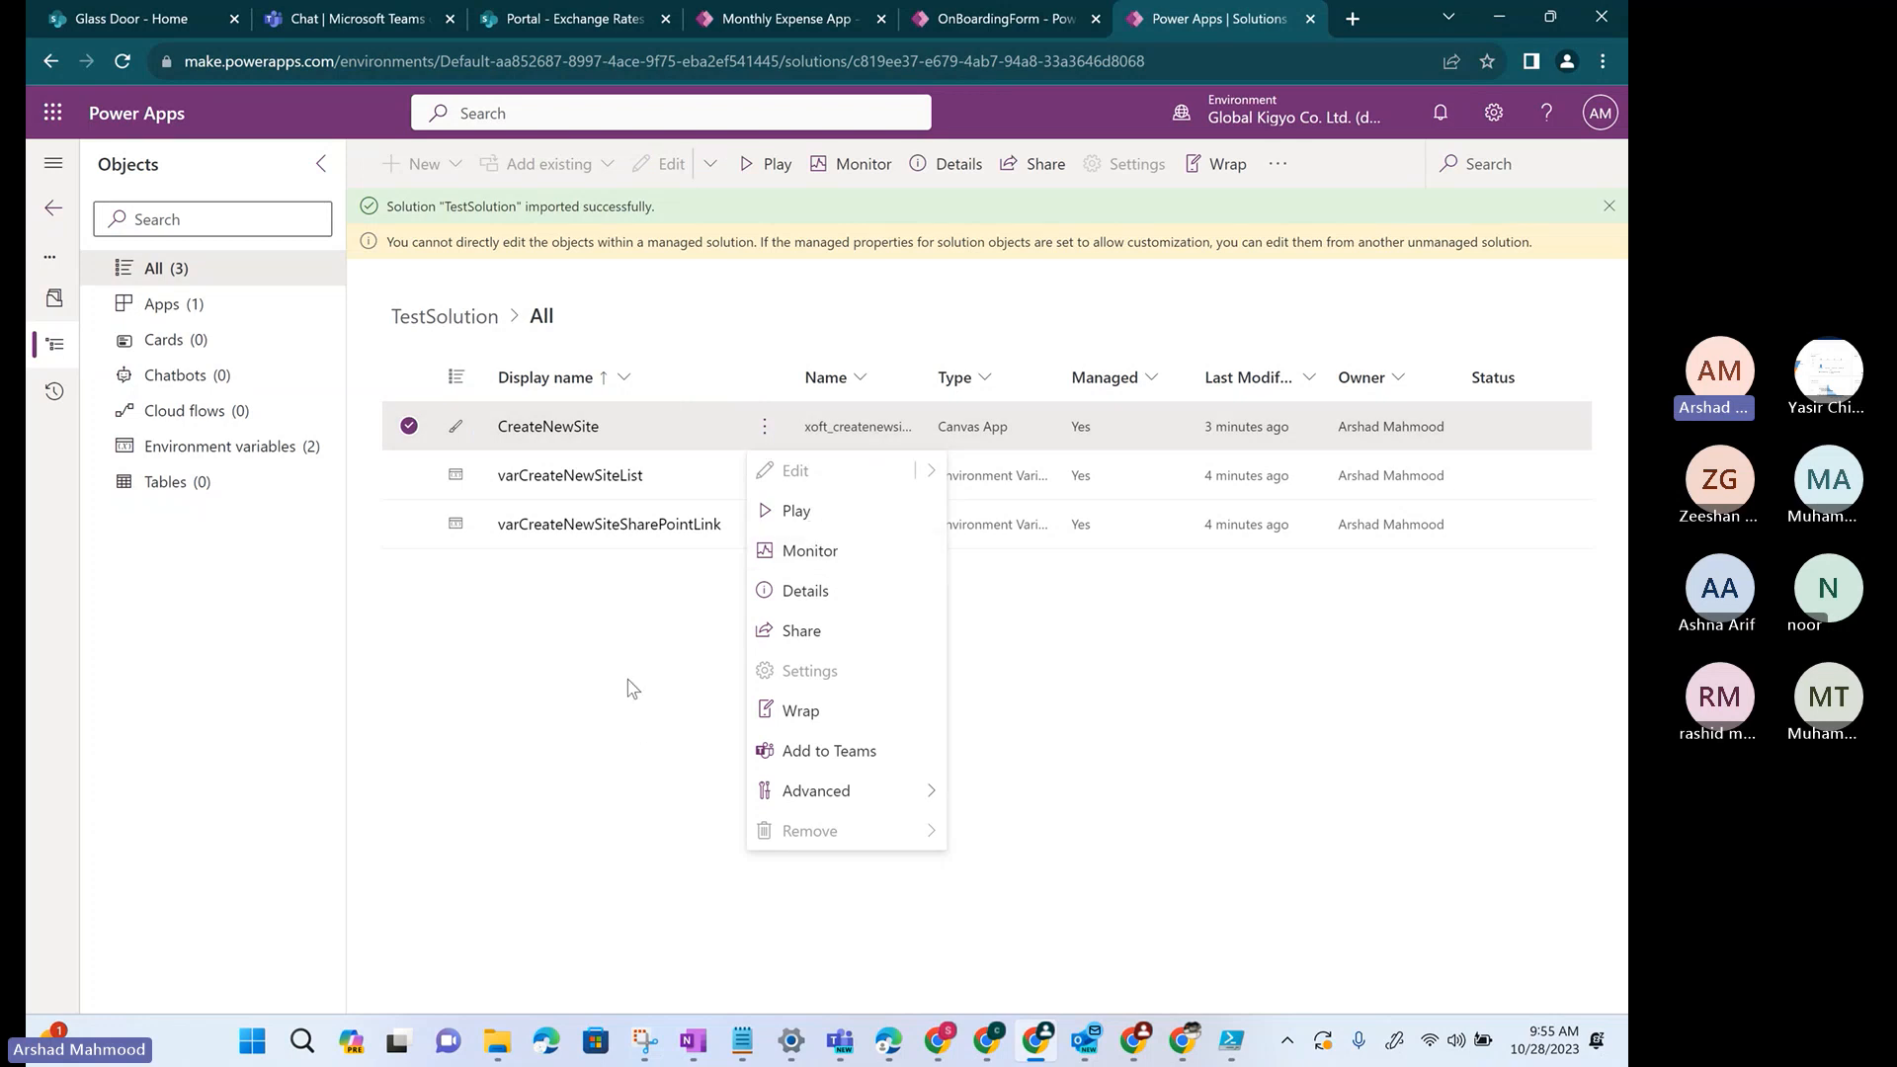
pyautogui.click(622, 705)
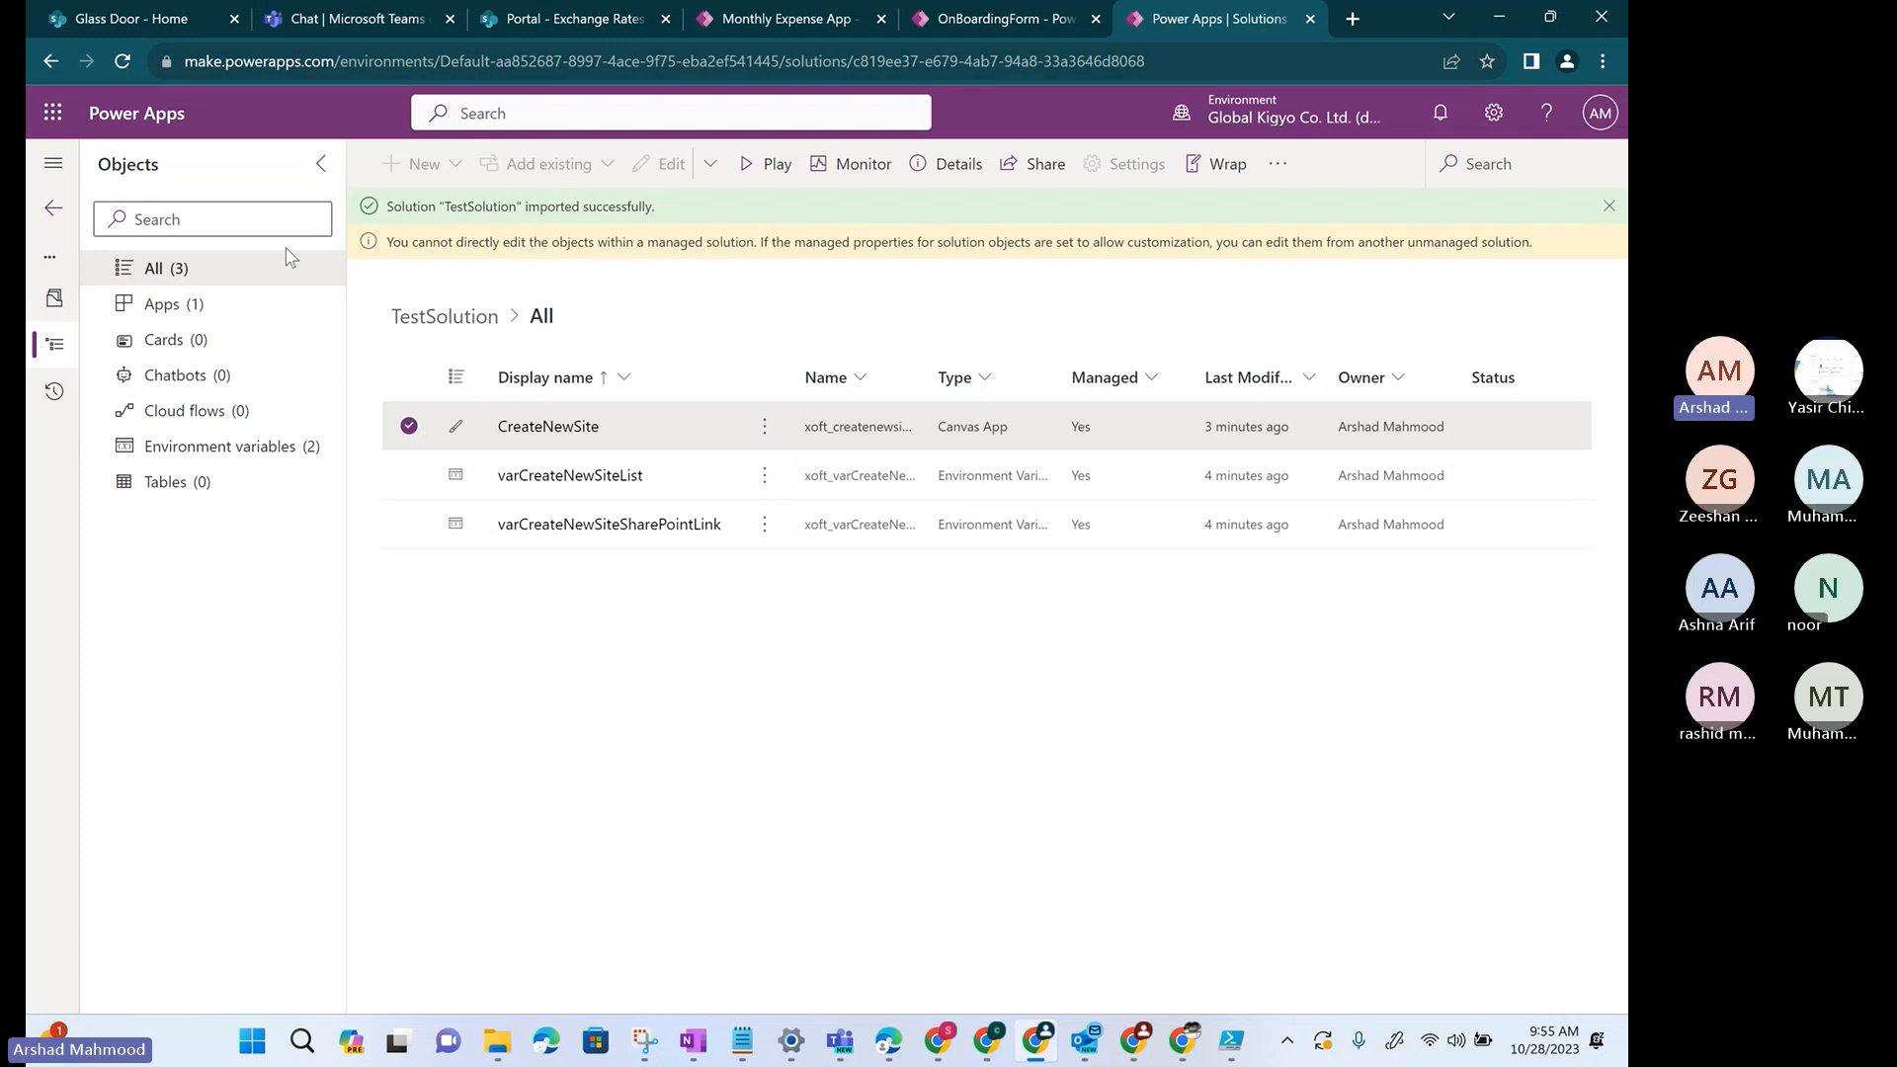
pyautogui.click(53, 208)
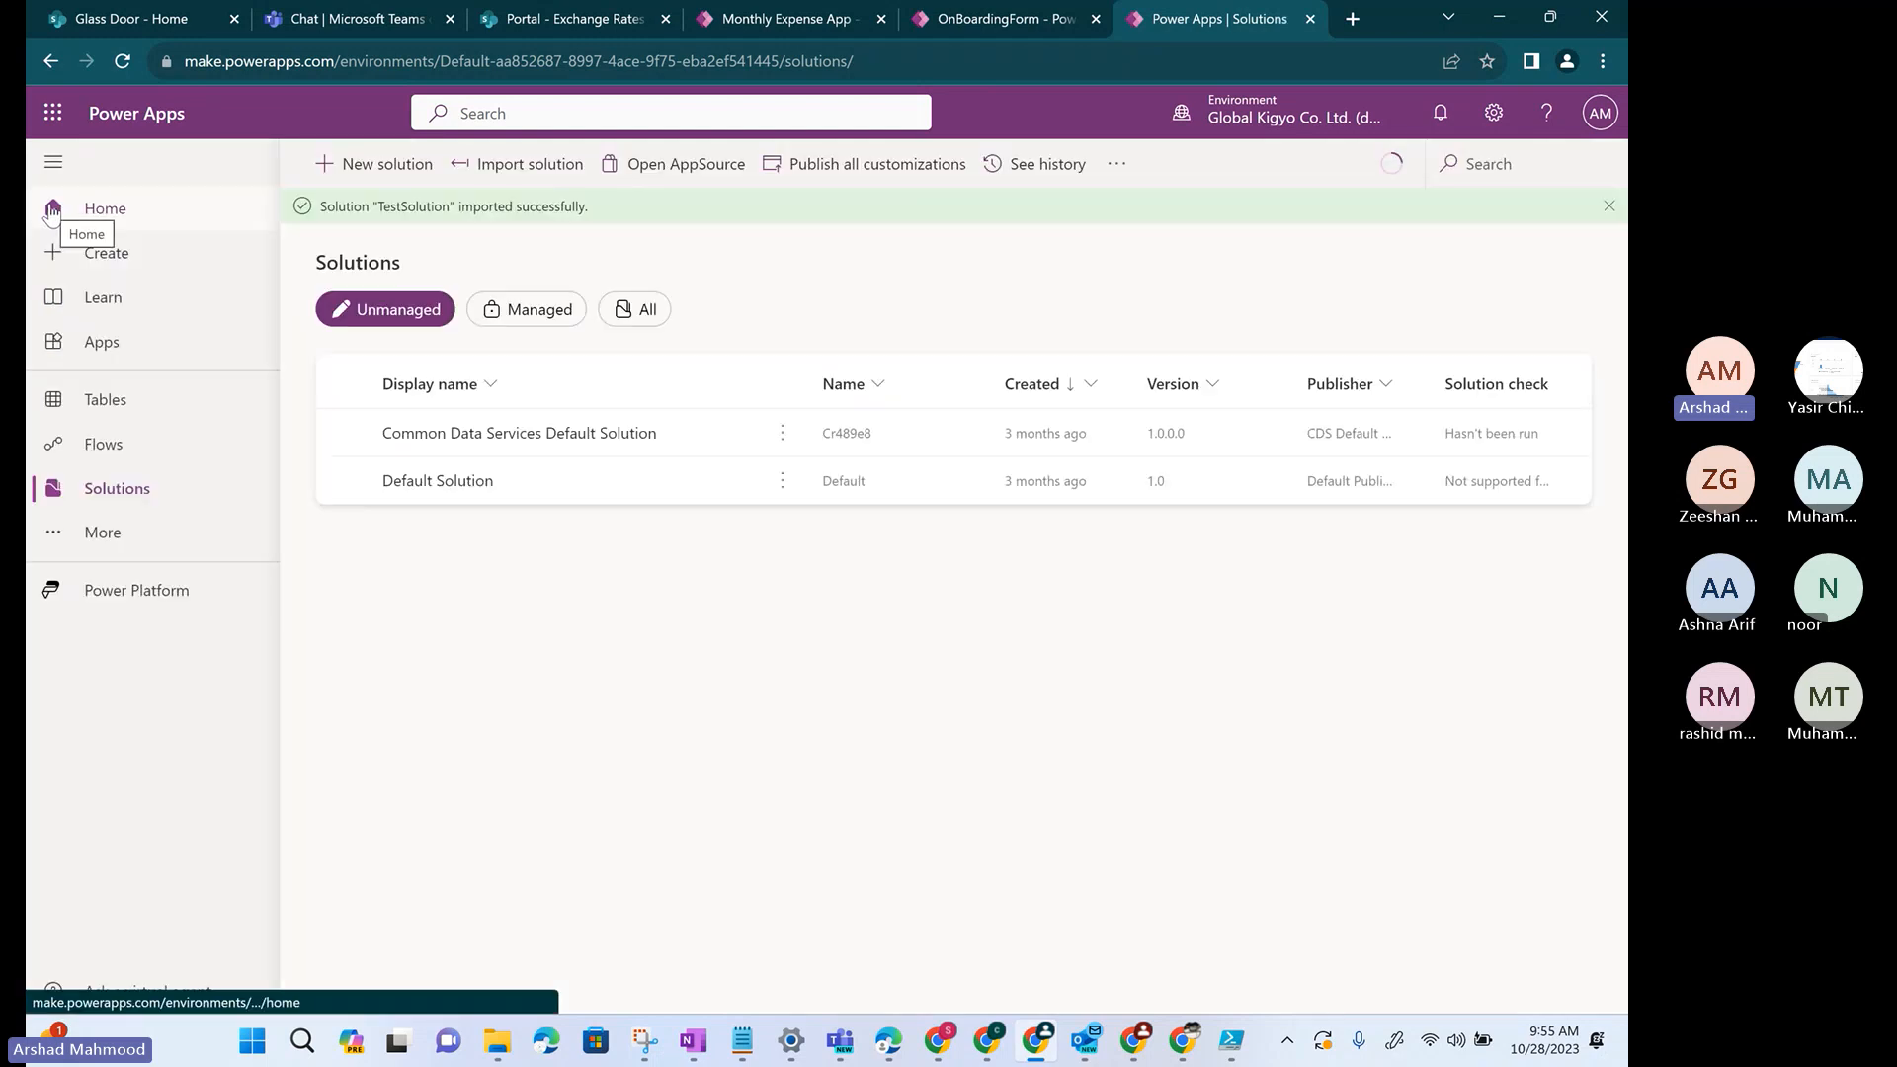
pyautogui.click(105, 342)
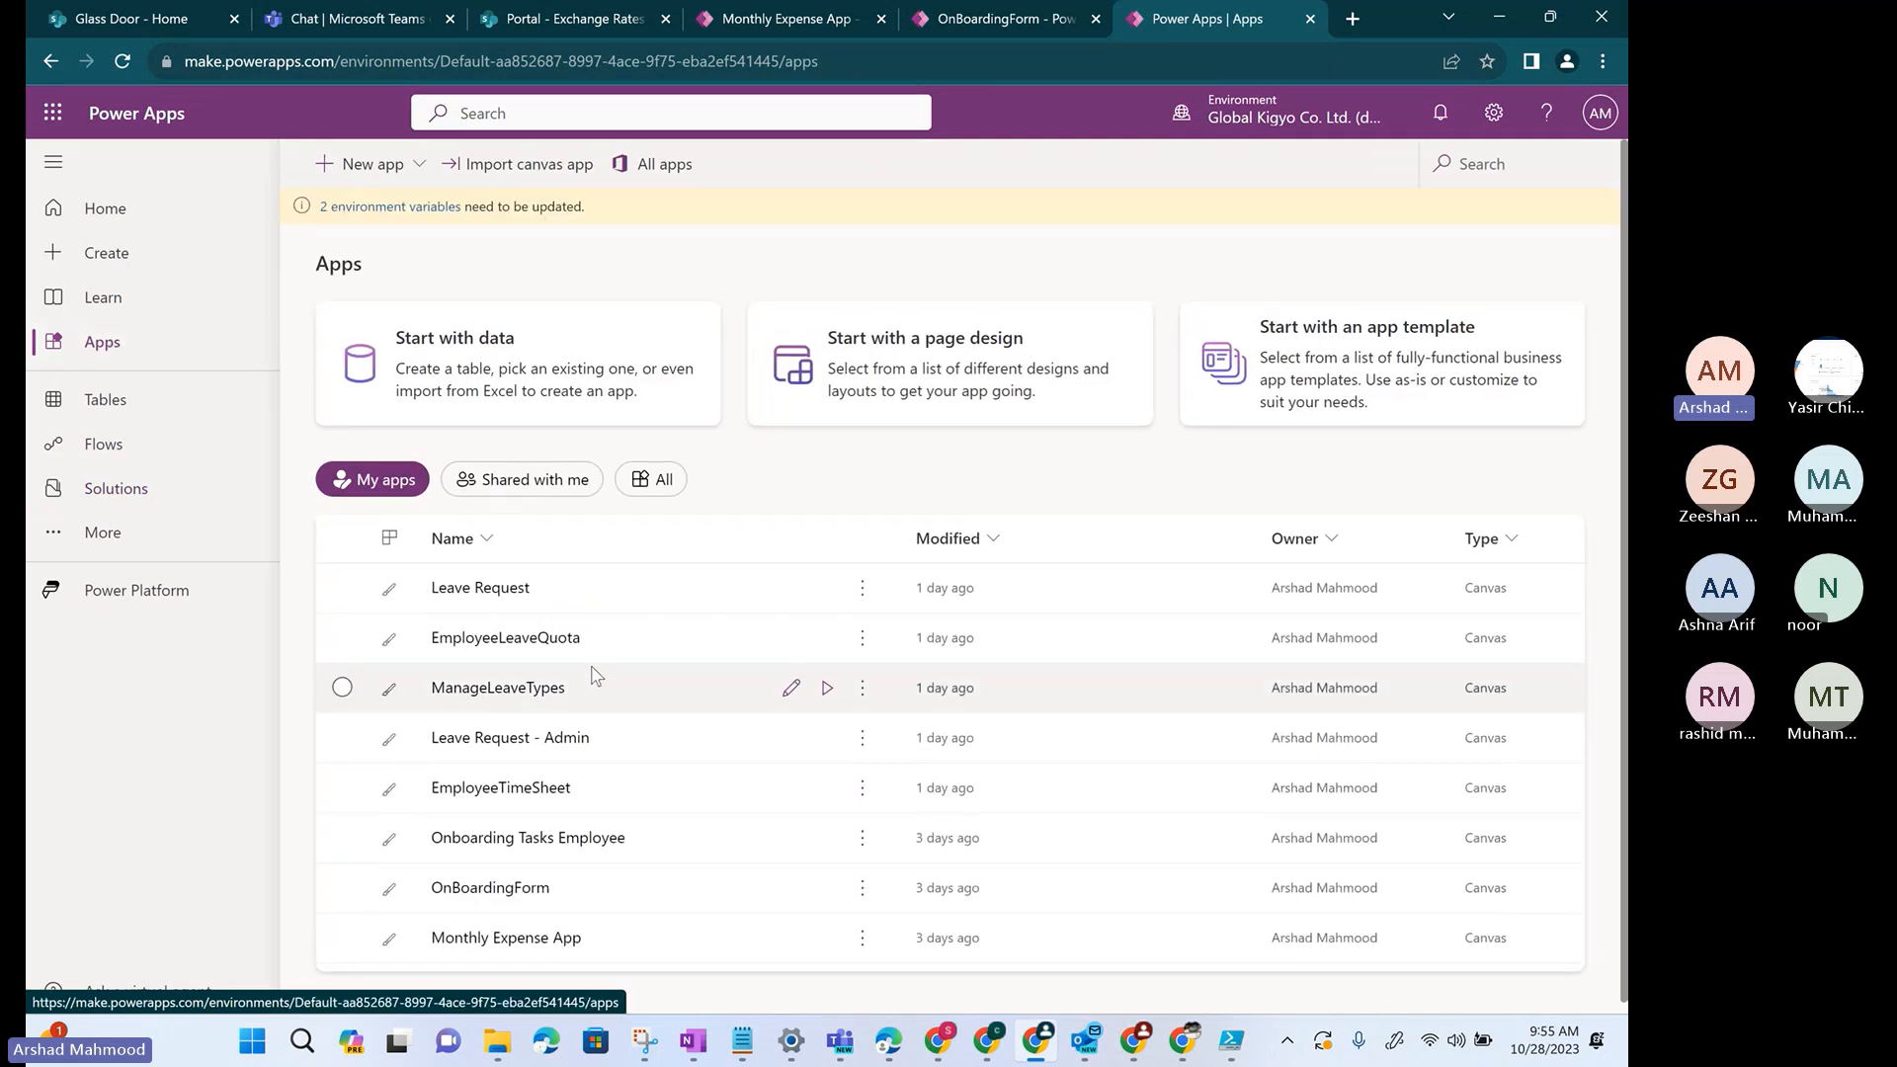
pyautogui.scroll(-1, 613, 751)
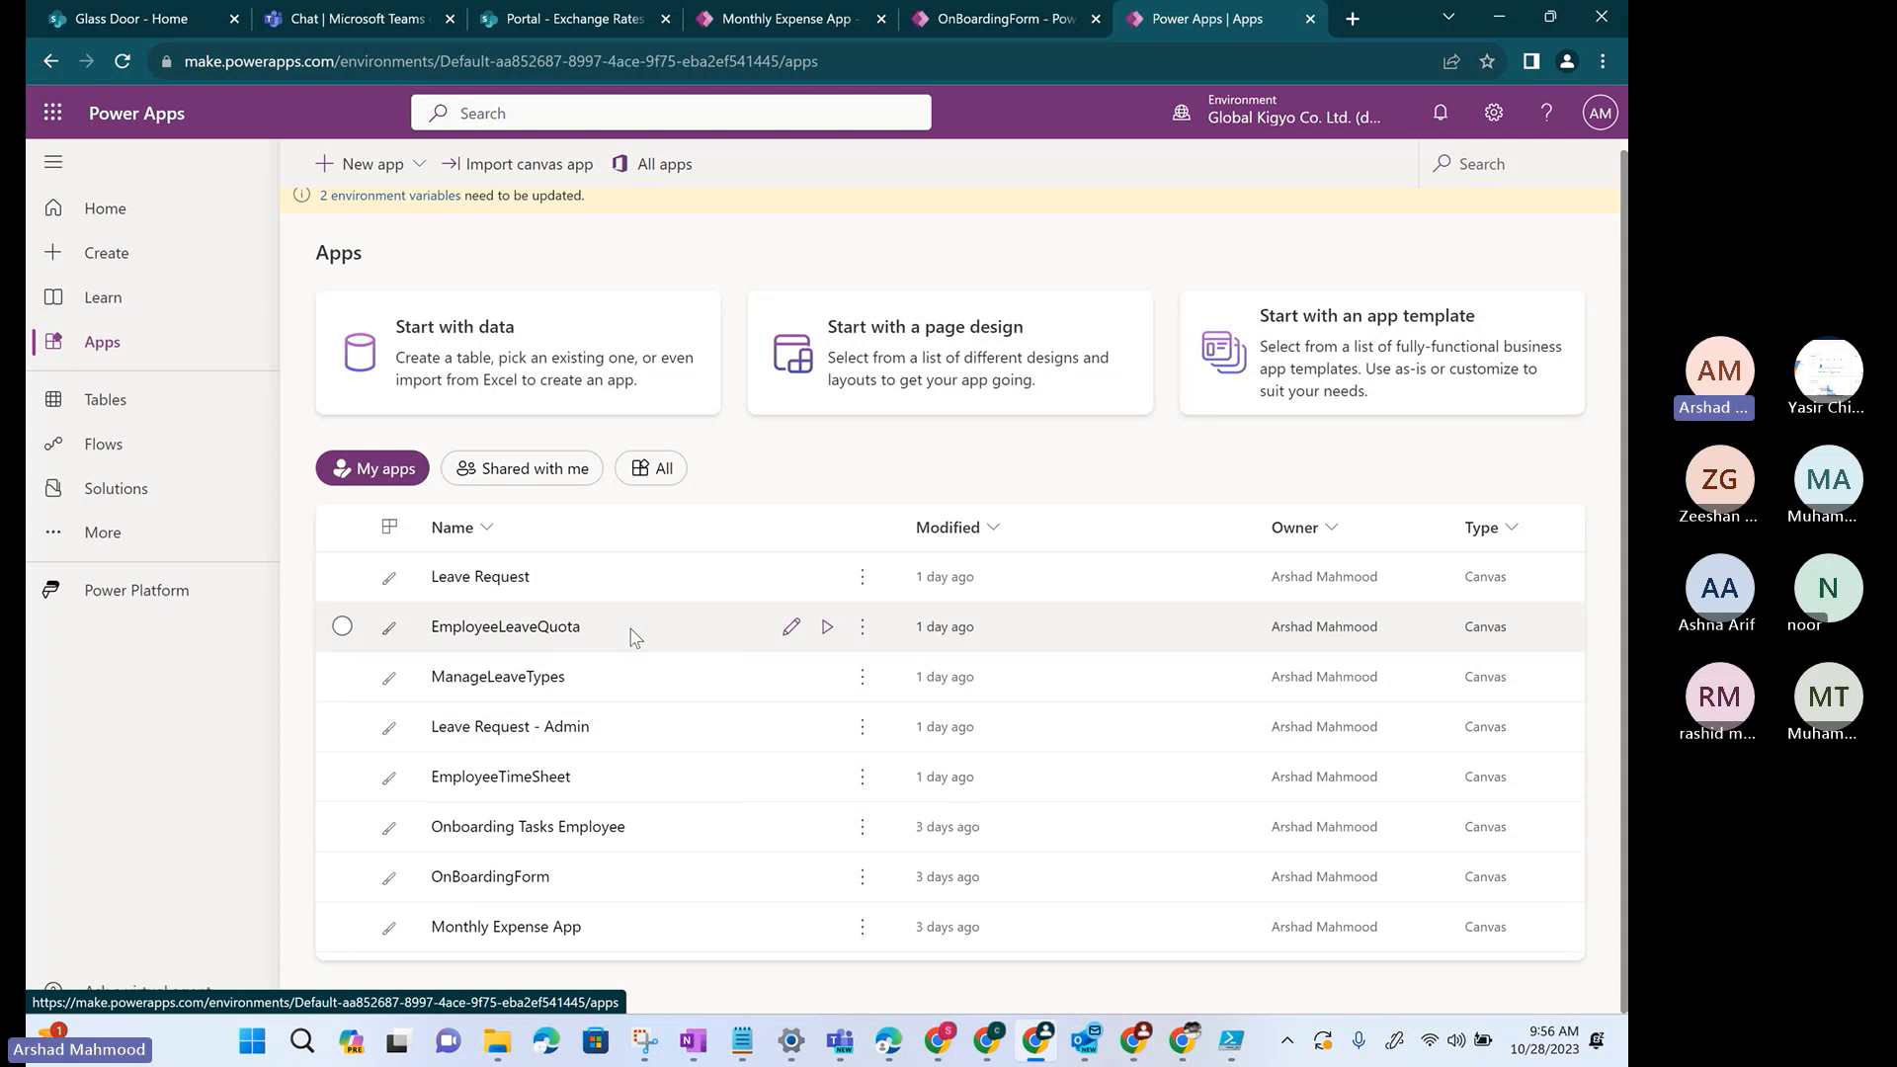
pyautogui.scroll(1, 633, 637)
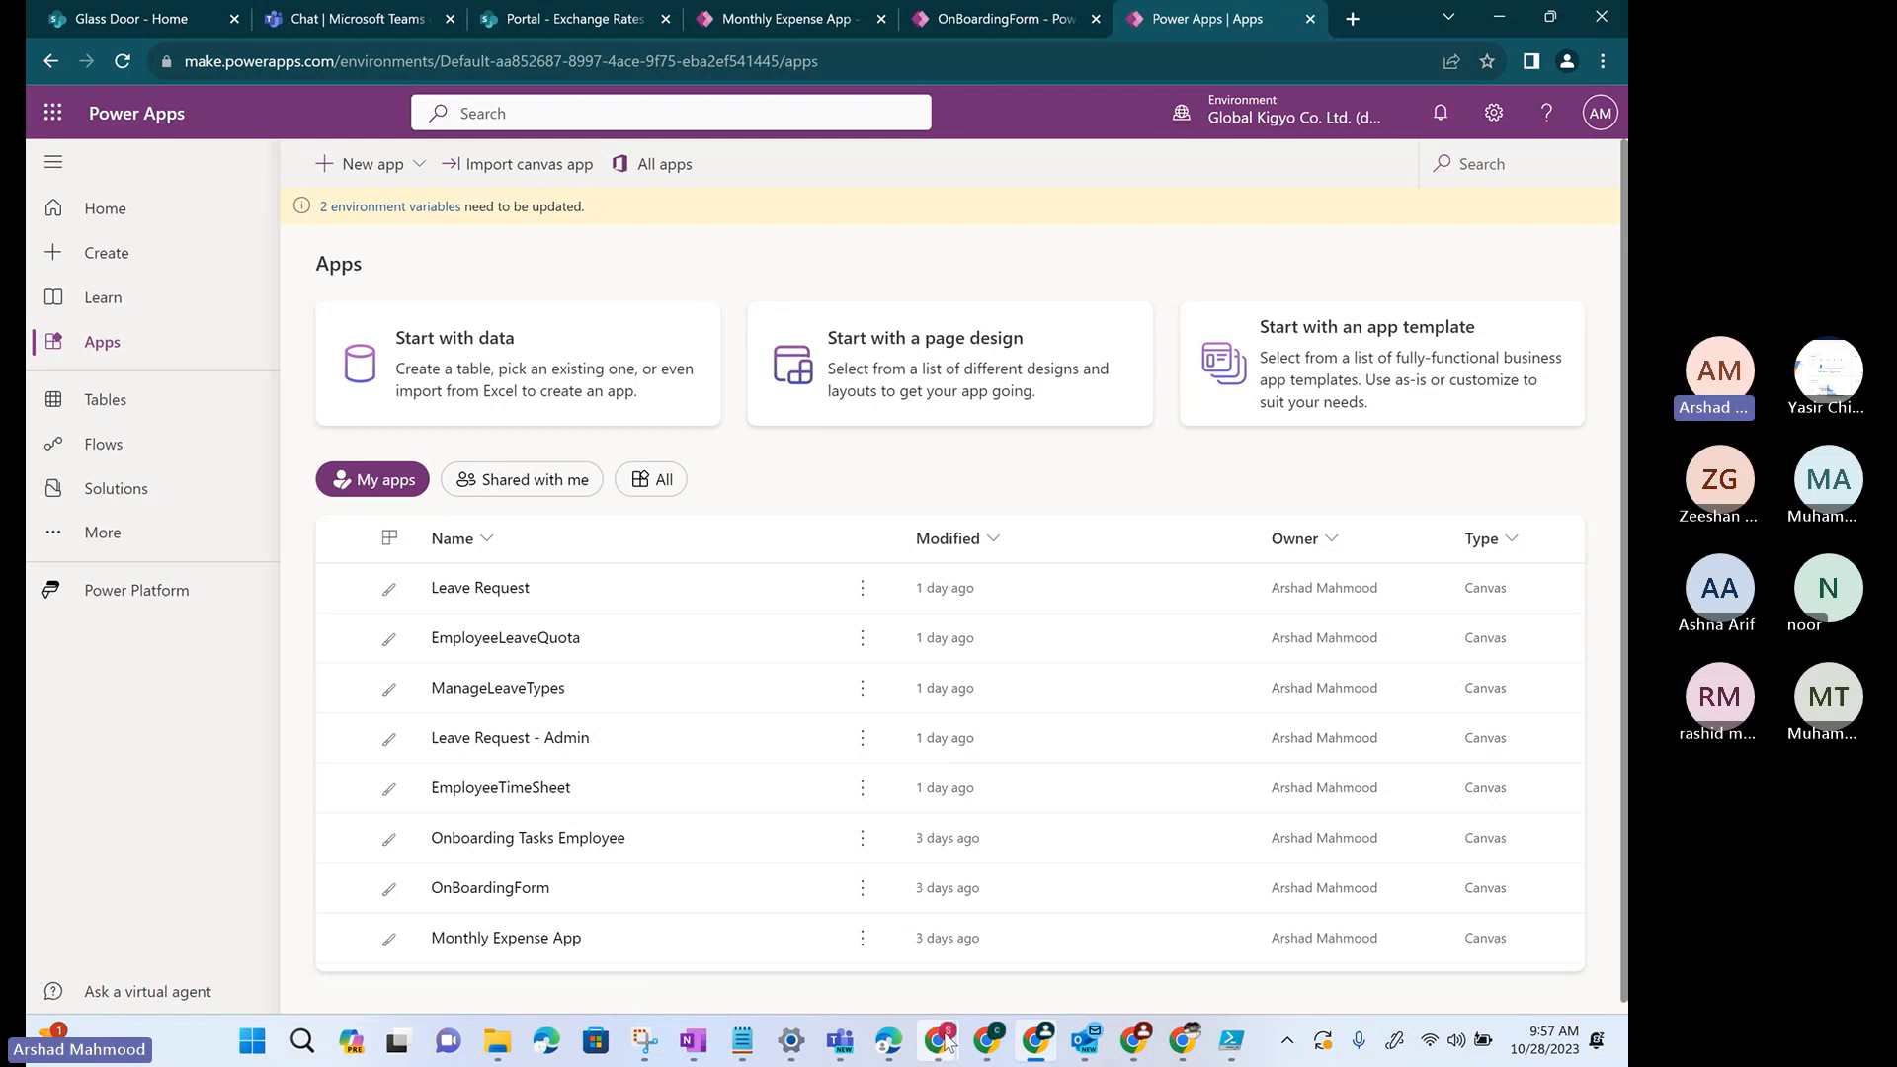
# - Switch to the xoftsystems.com environment, open CreateNewSite from TestSolution for editing in a new tab, and return to the solution
pyautogui.moveTo(938, 1040)
pyautogui.click(1062, 899)
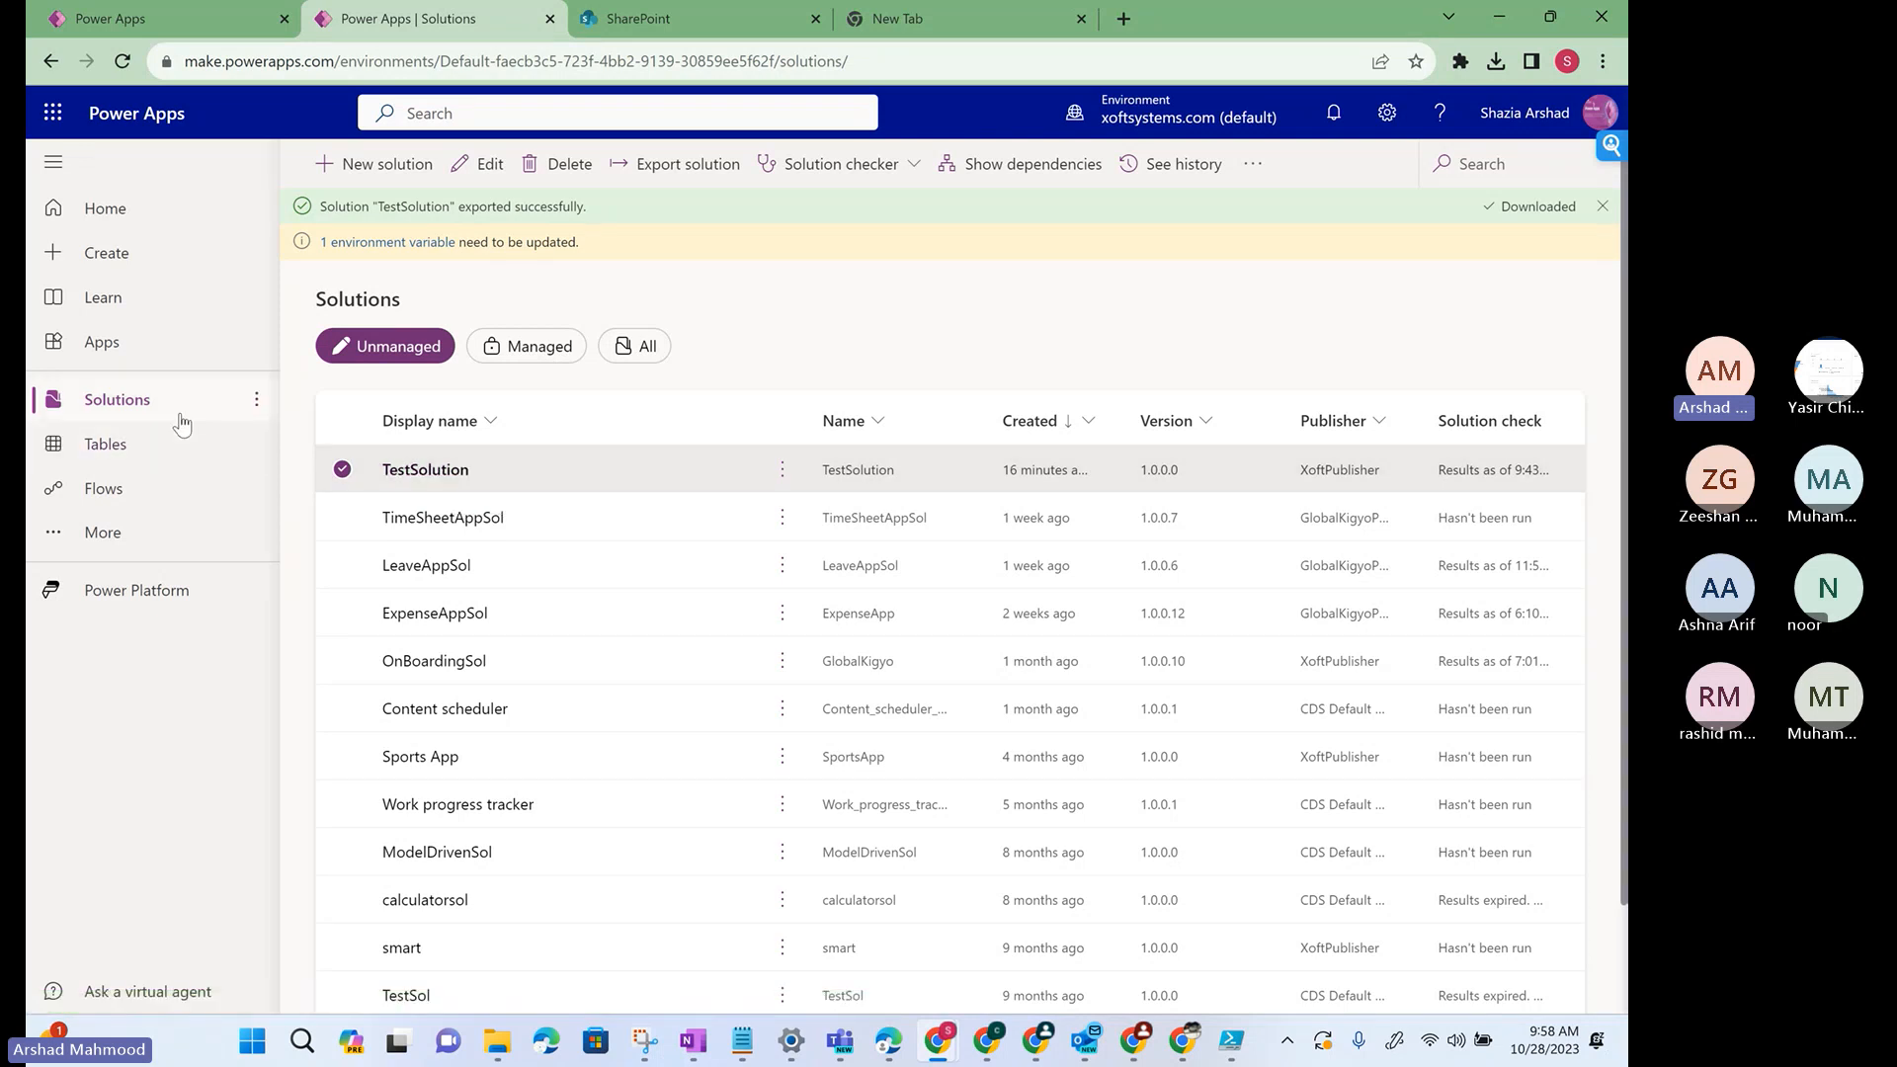
pyautogui.click(444, 476)
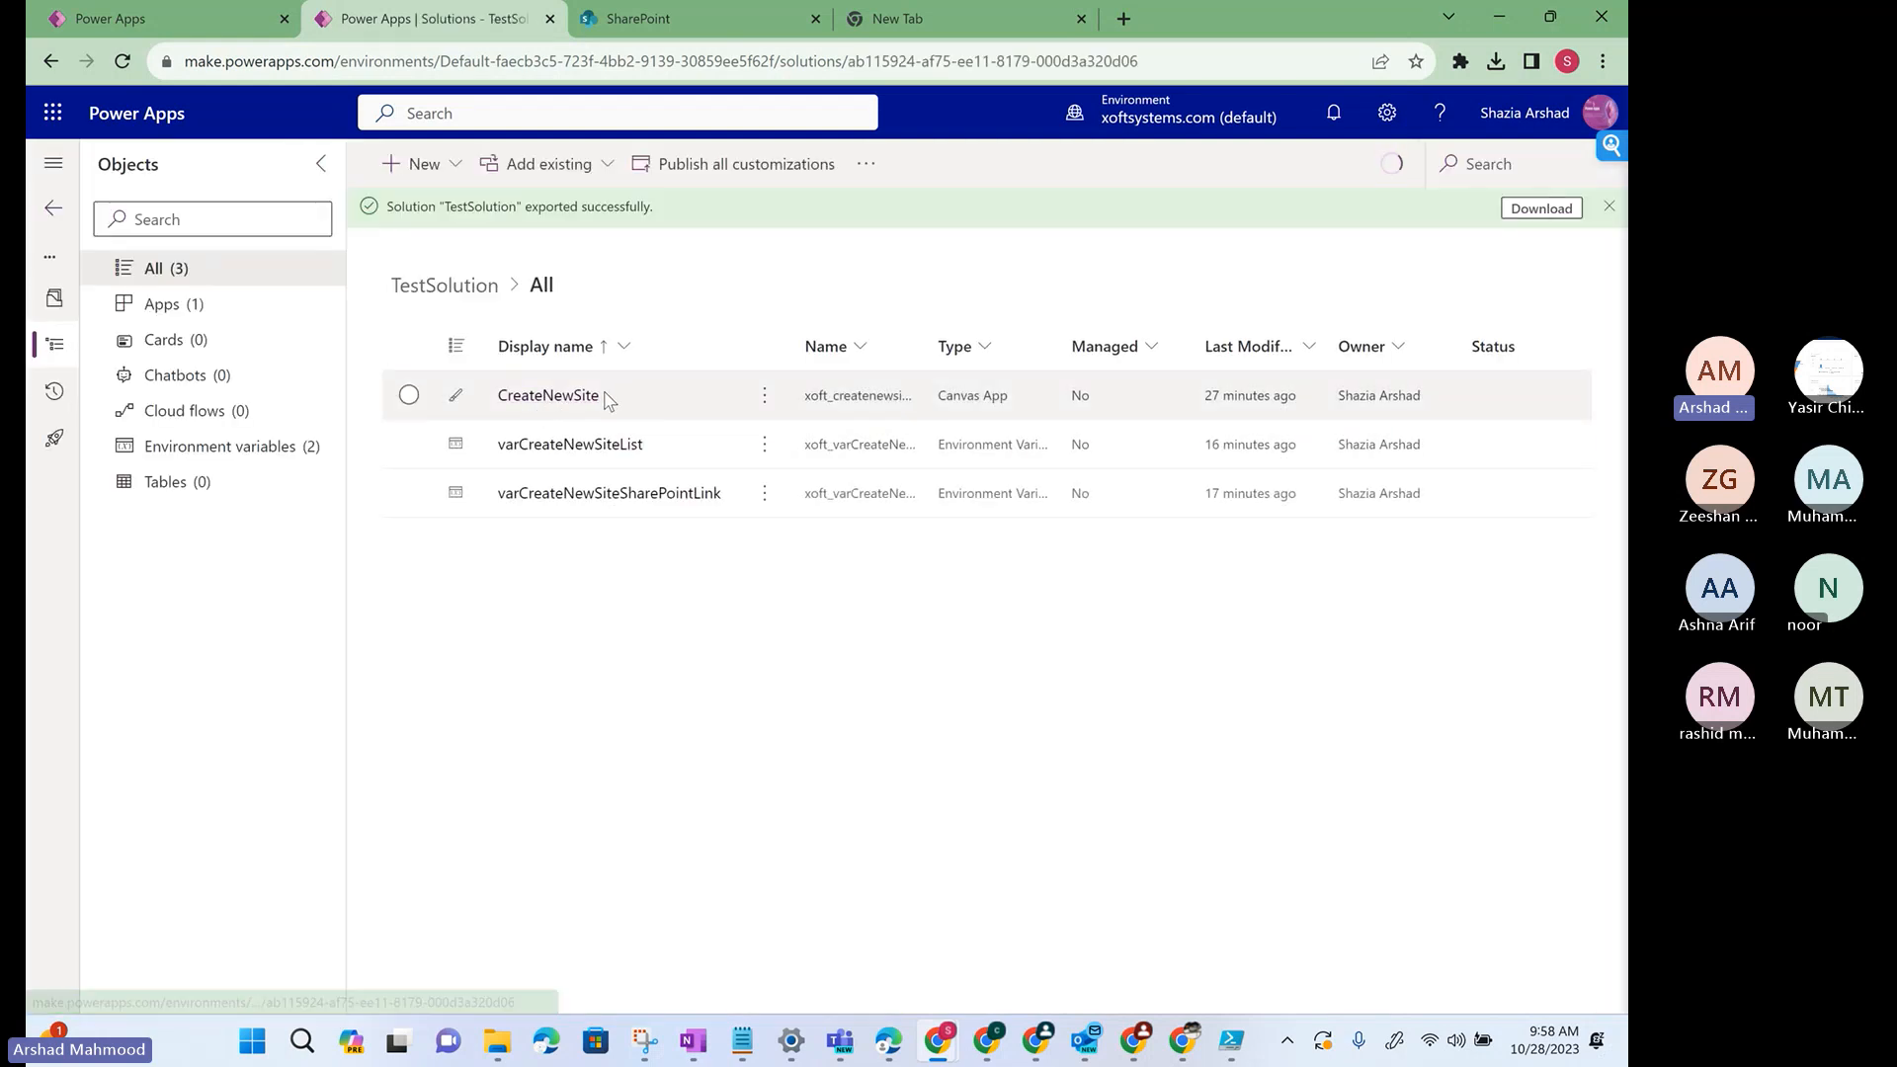
pyautogui.click(762, 398)
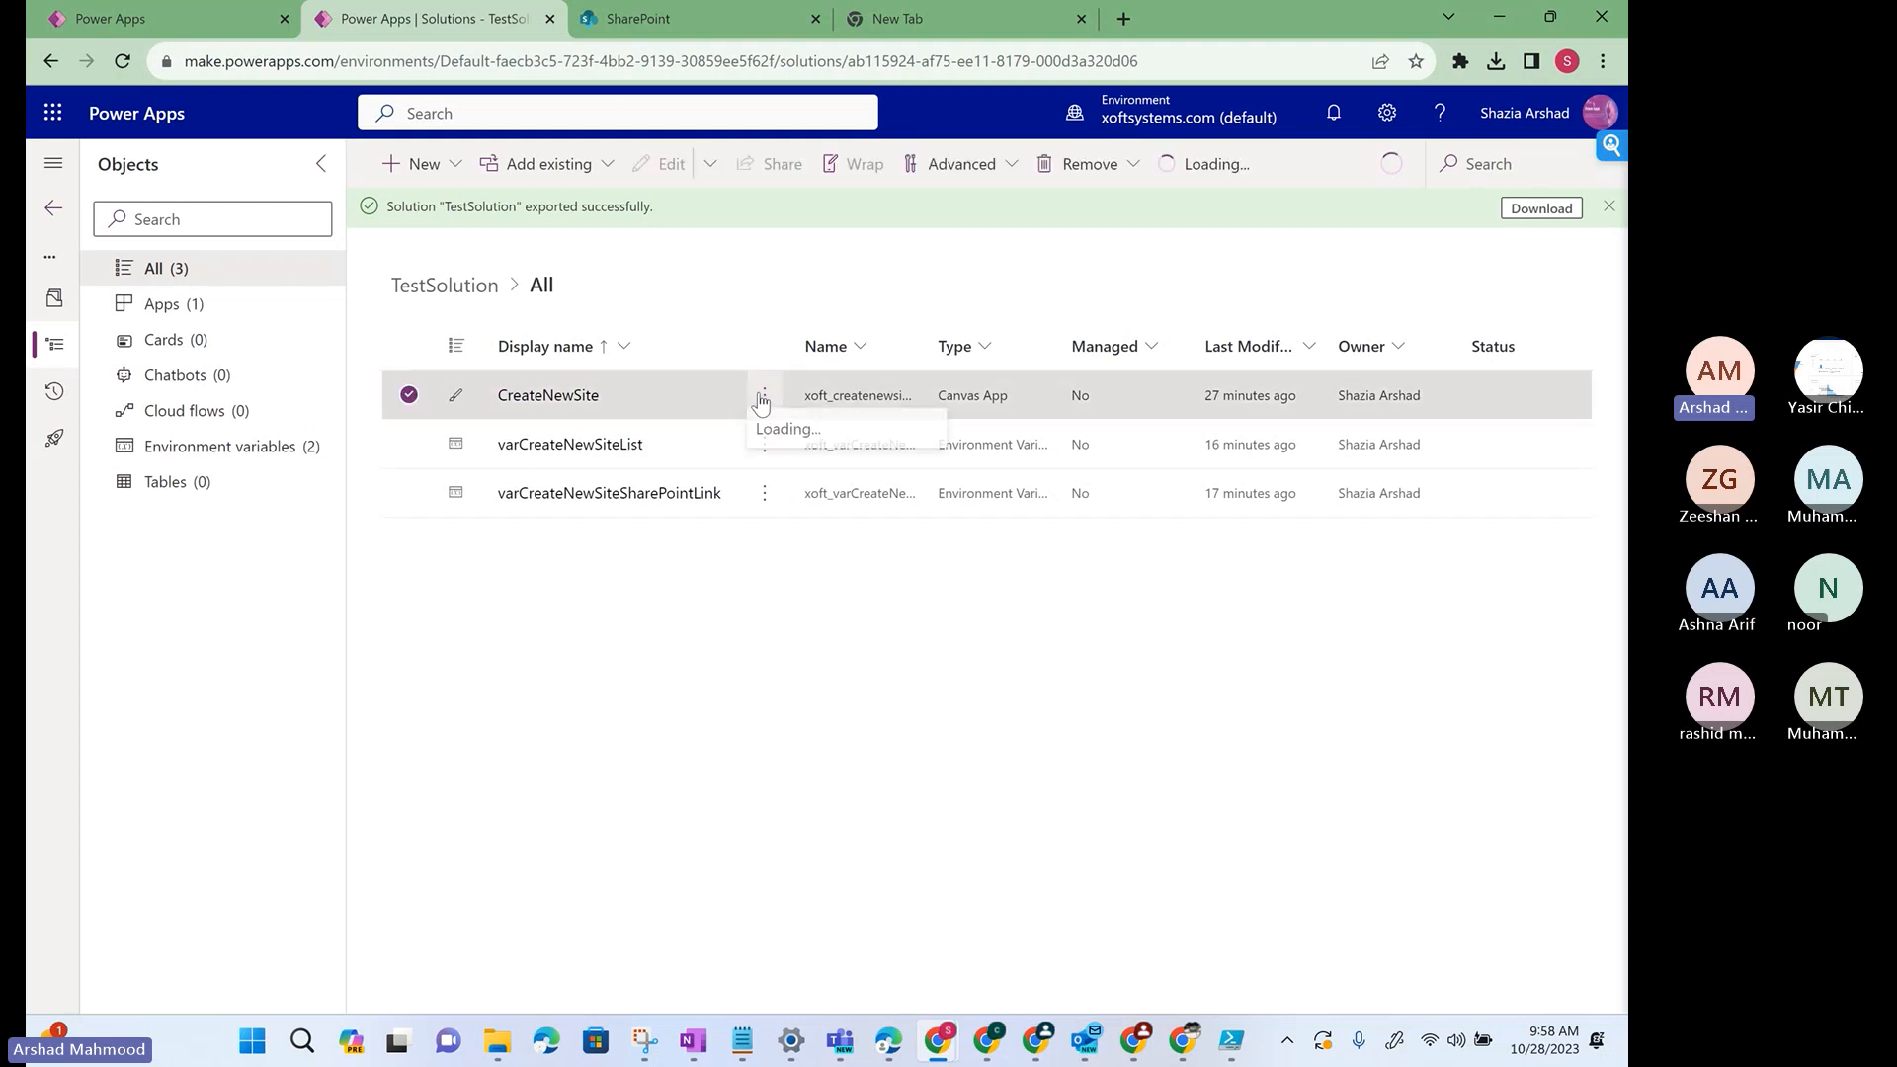
pyautogui.moveTo(932, 441)
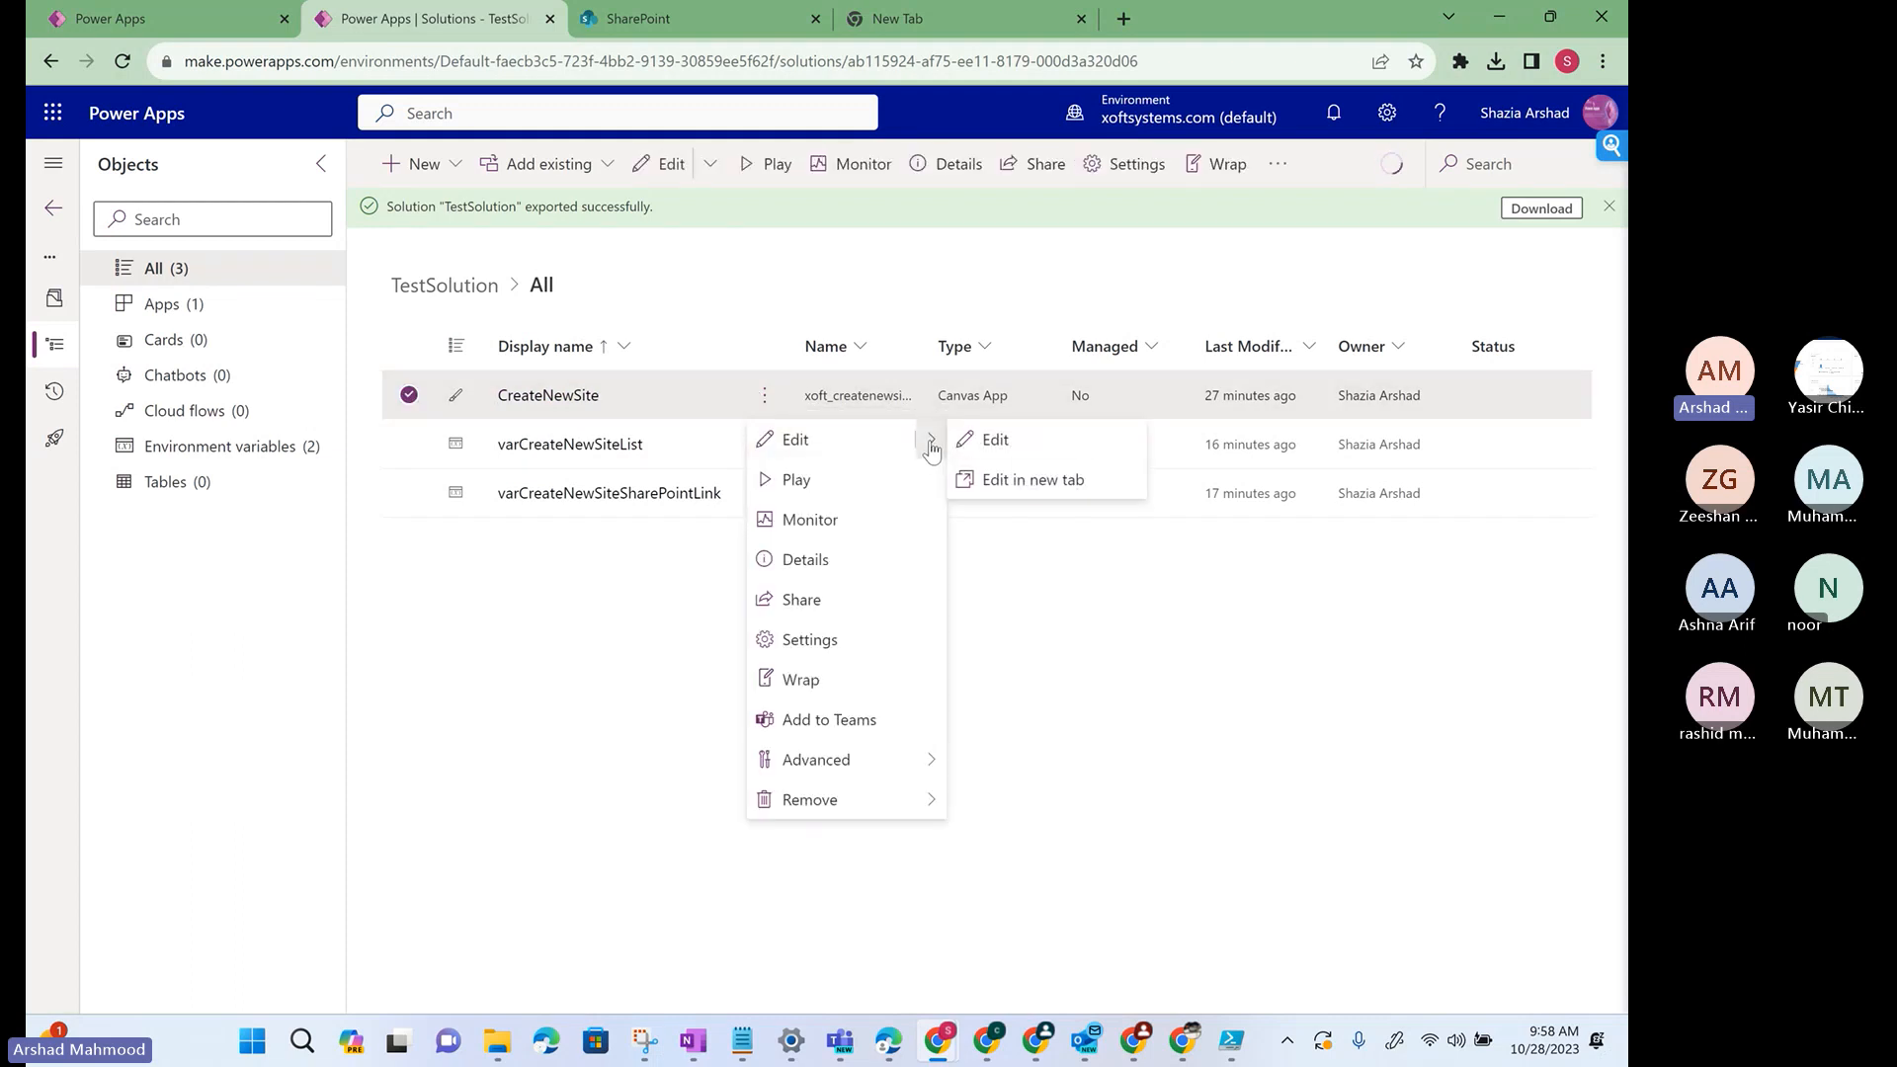
pyautogui.click(1048, 486)
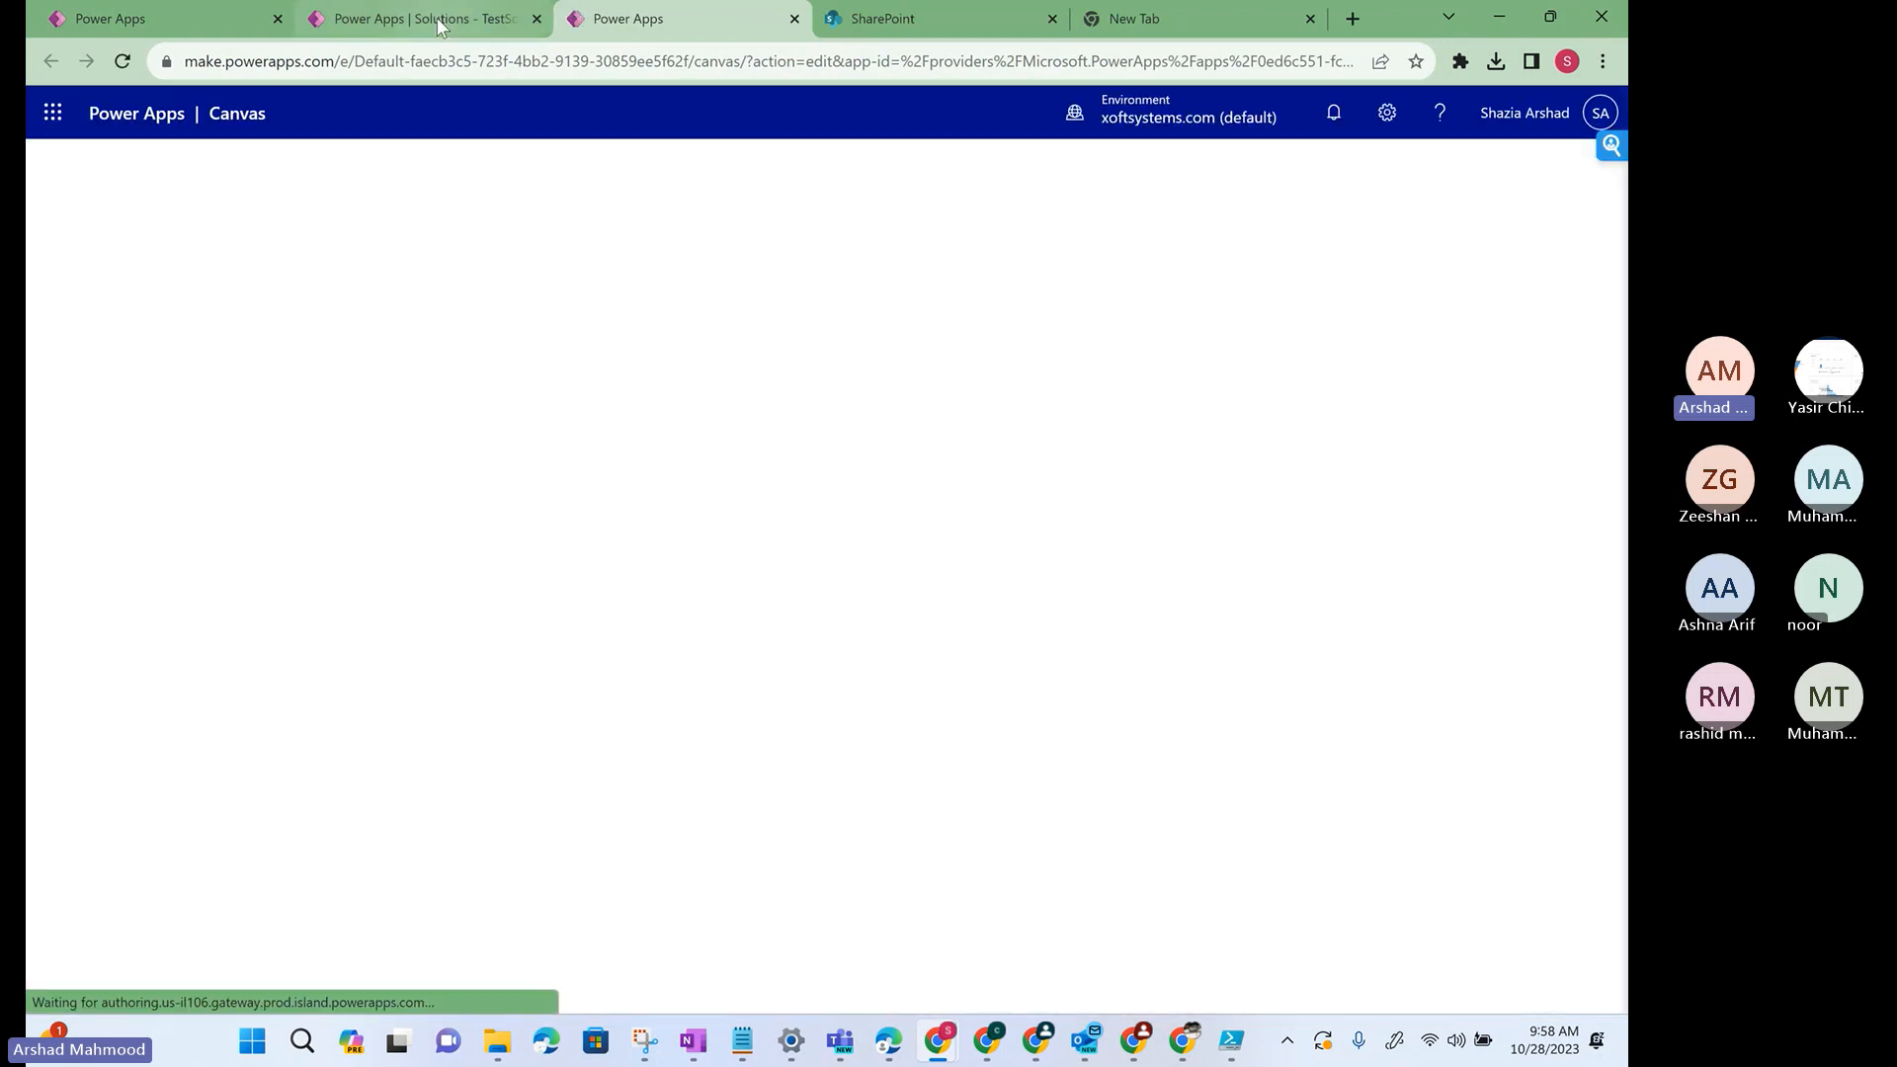
pyautogui.click(436, 17)
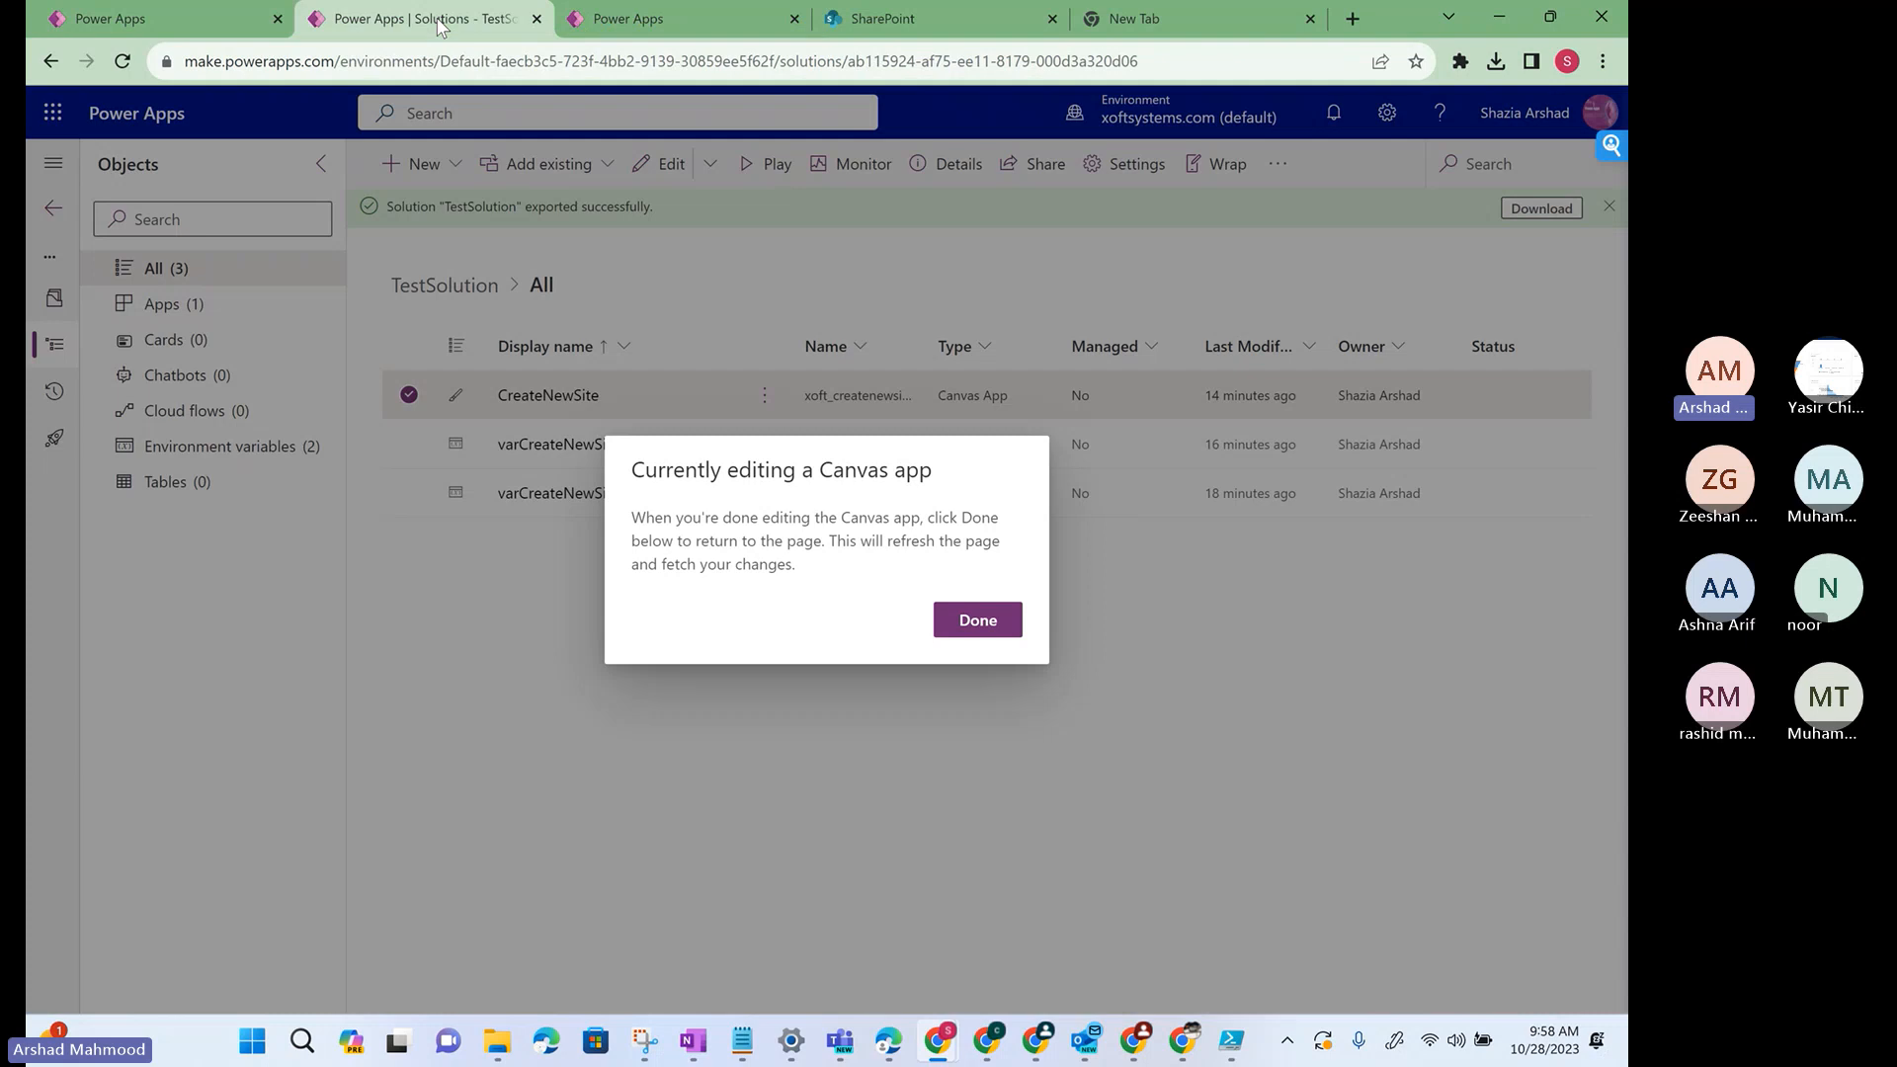
pyautogui.click(989, 623)
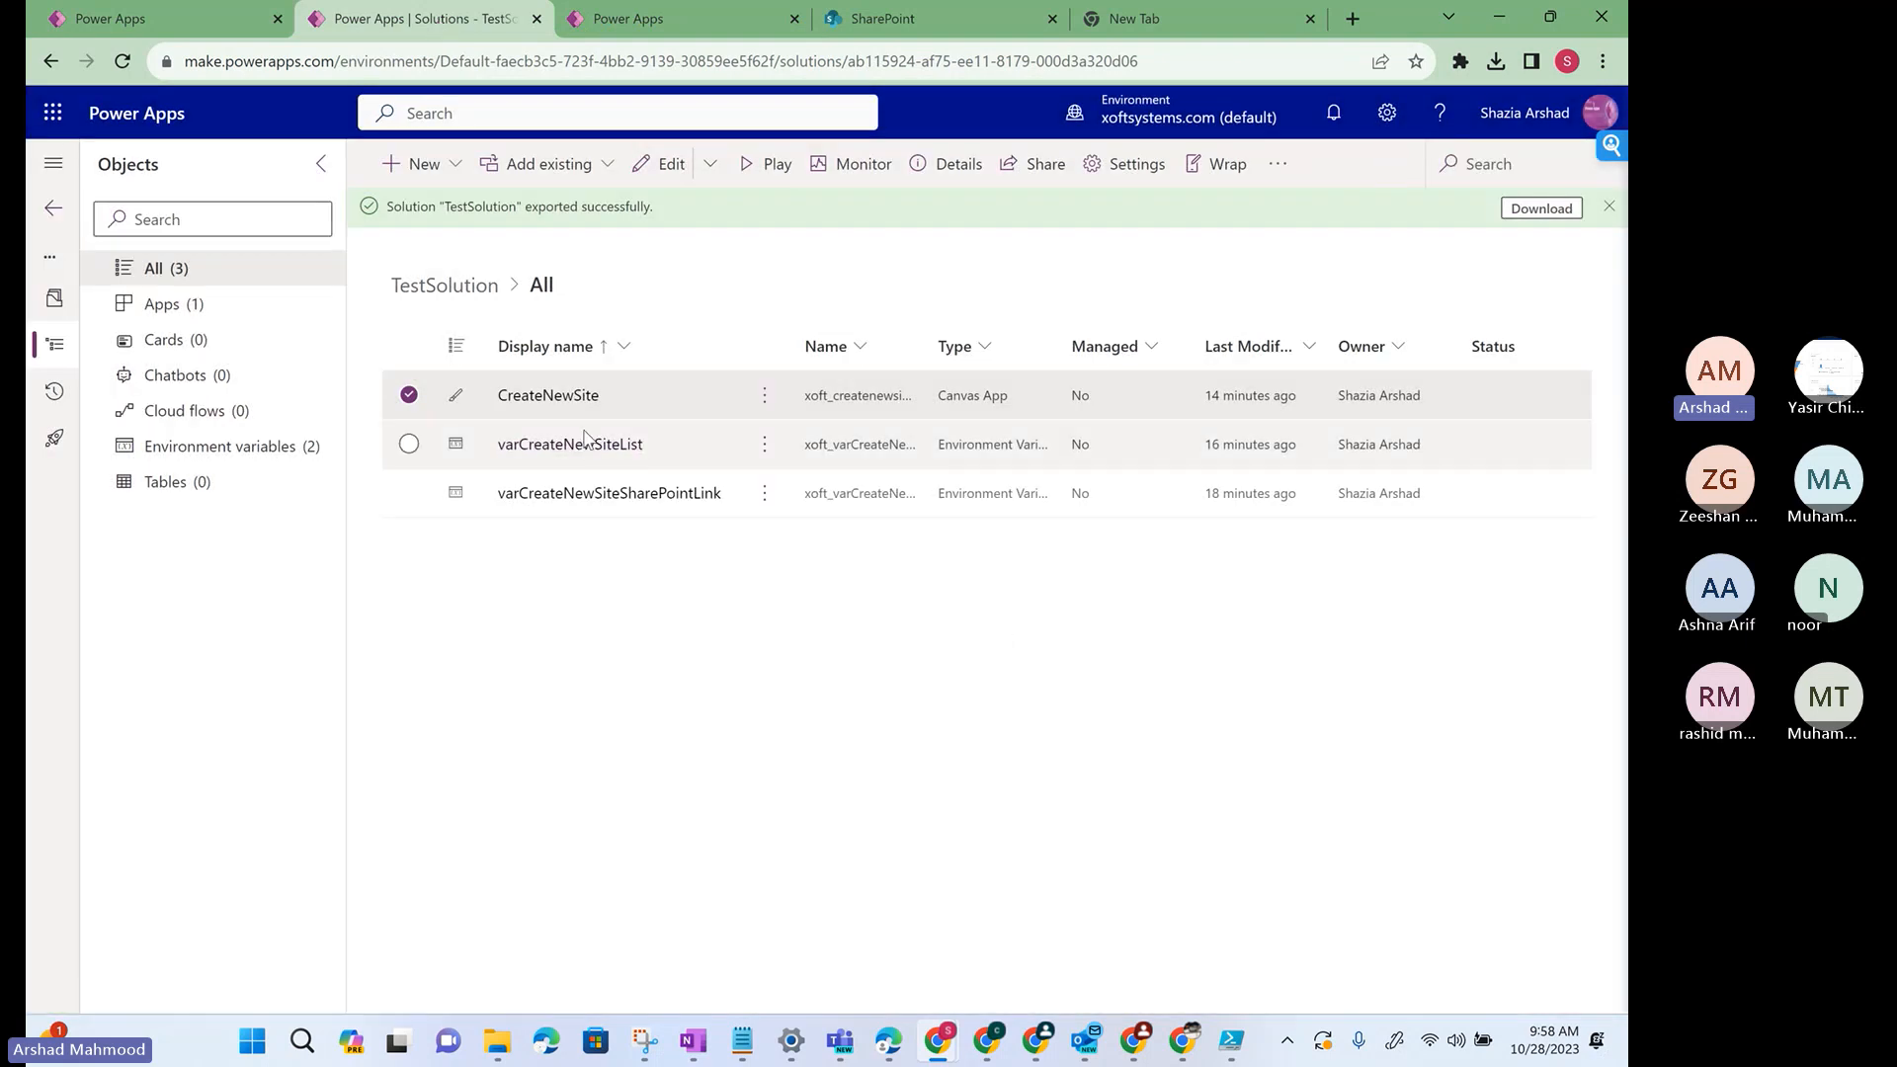
# - Export TestSolution from the solutions list as a managed solution with version 1.0.0.2, and reload the list
pyautogui.click(52, 215)
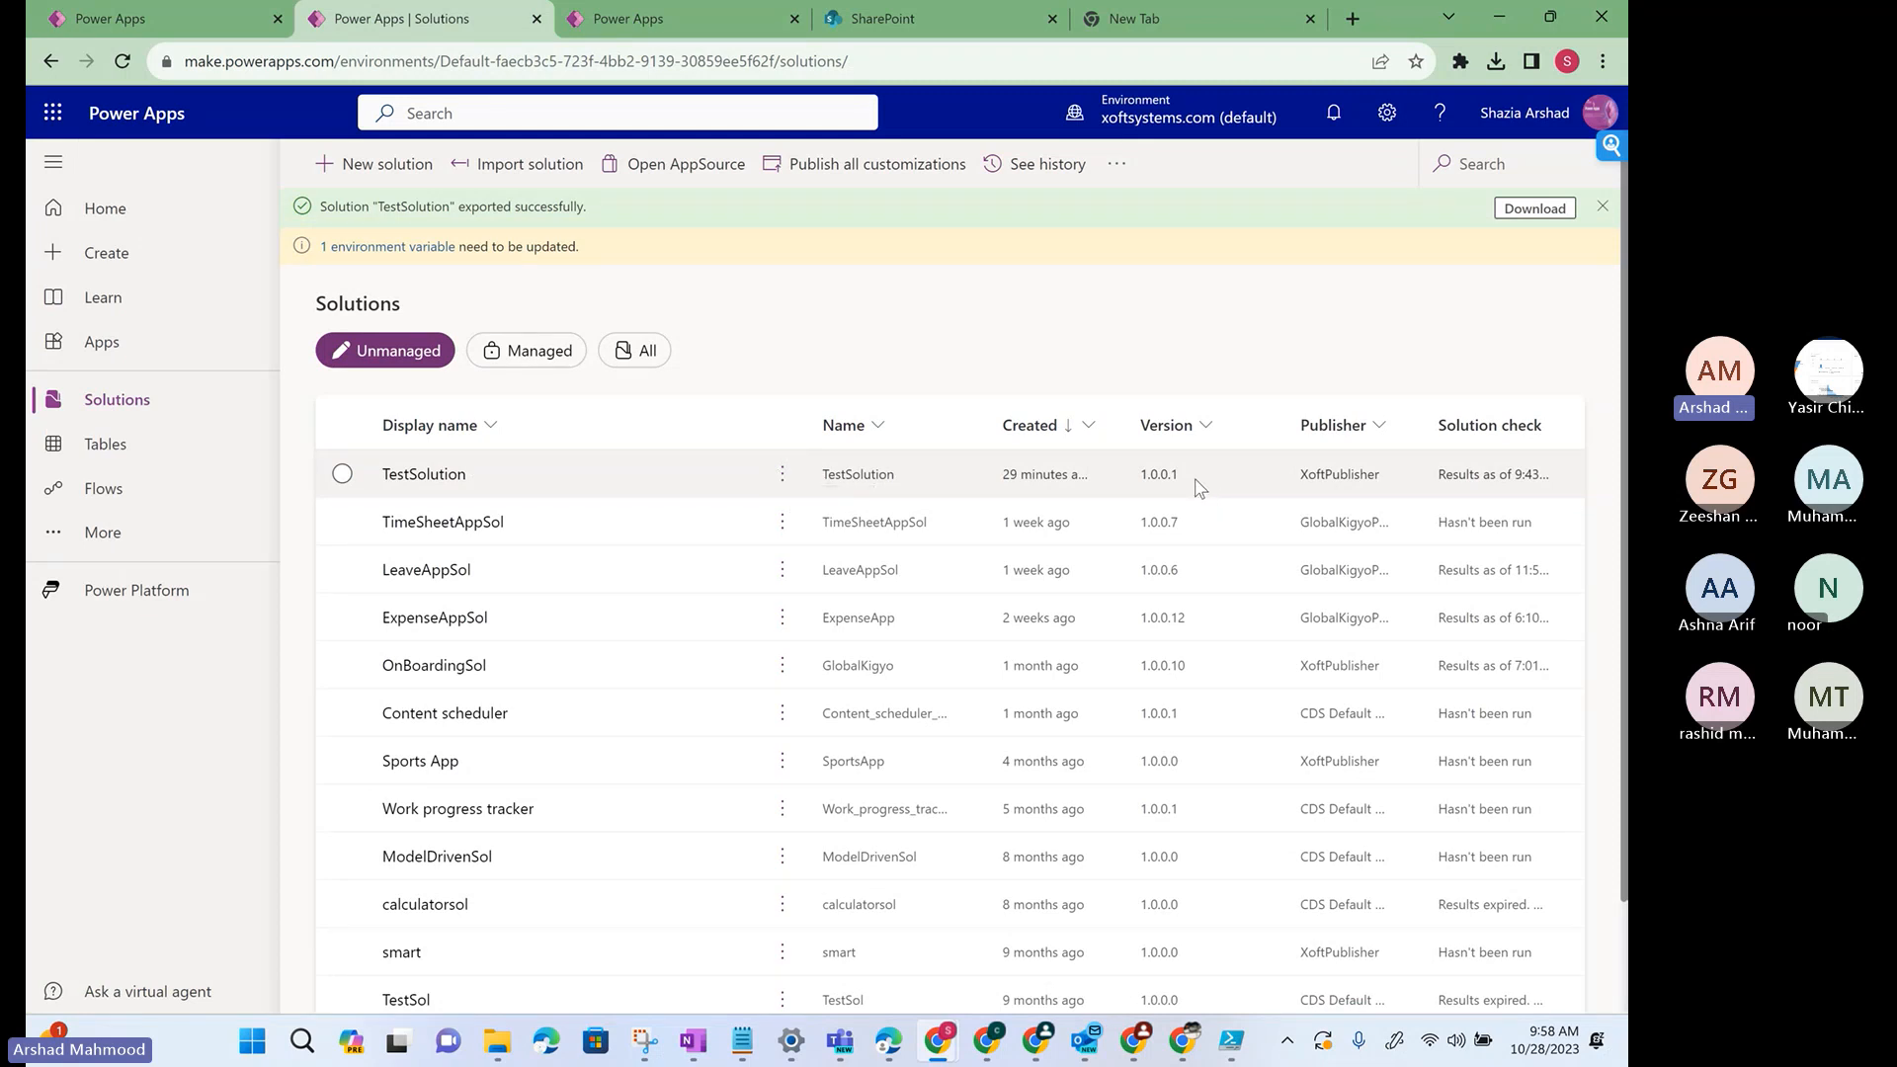
pyautogui.click(786, 476)
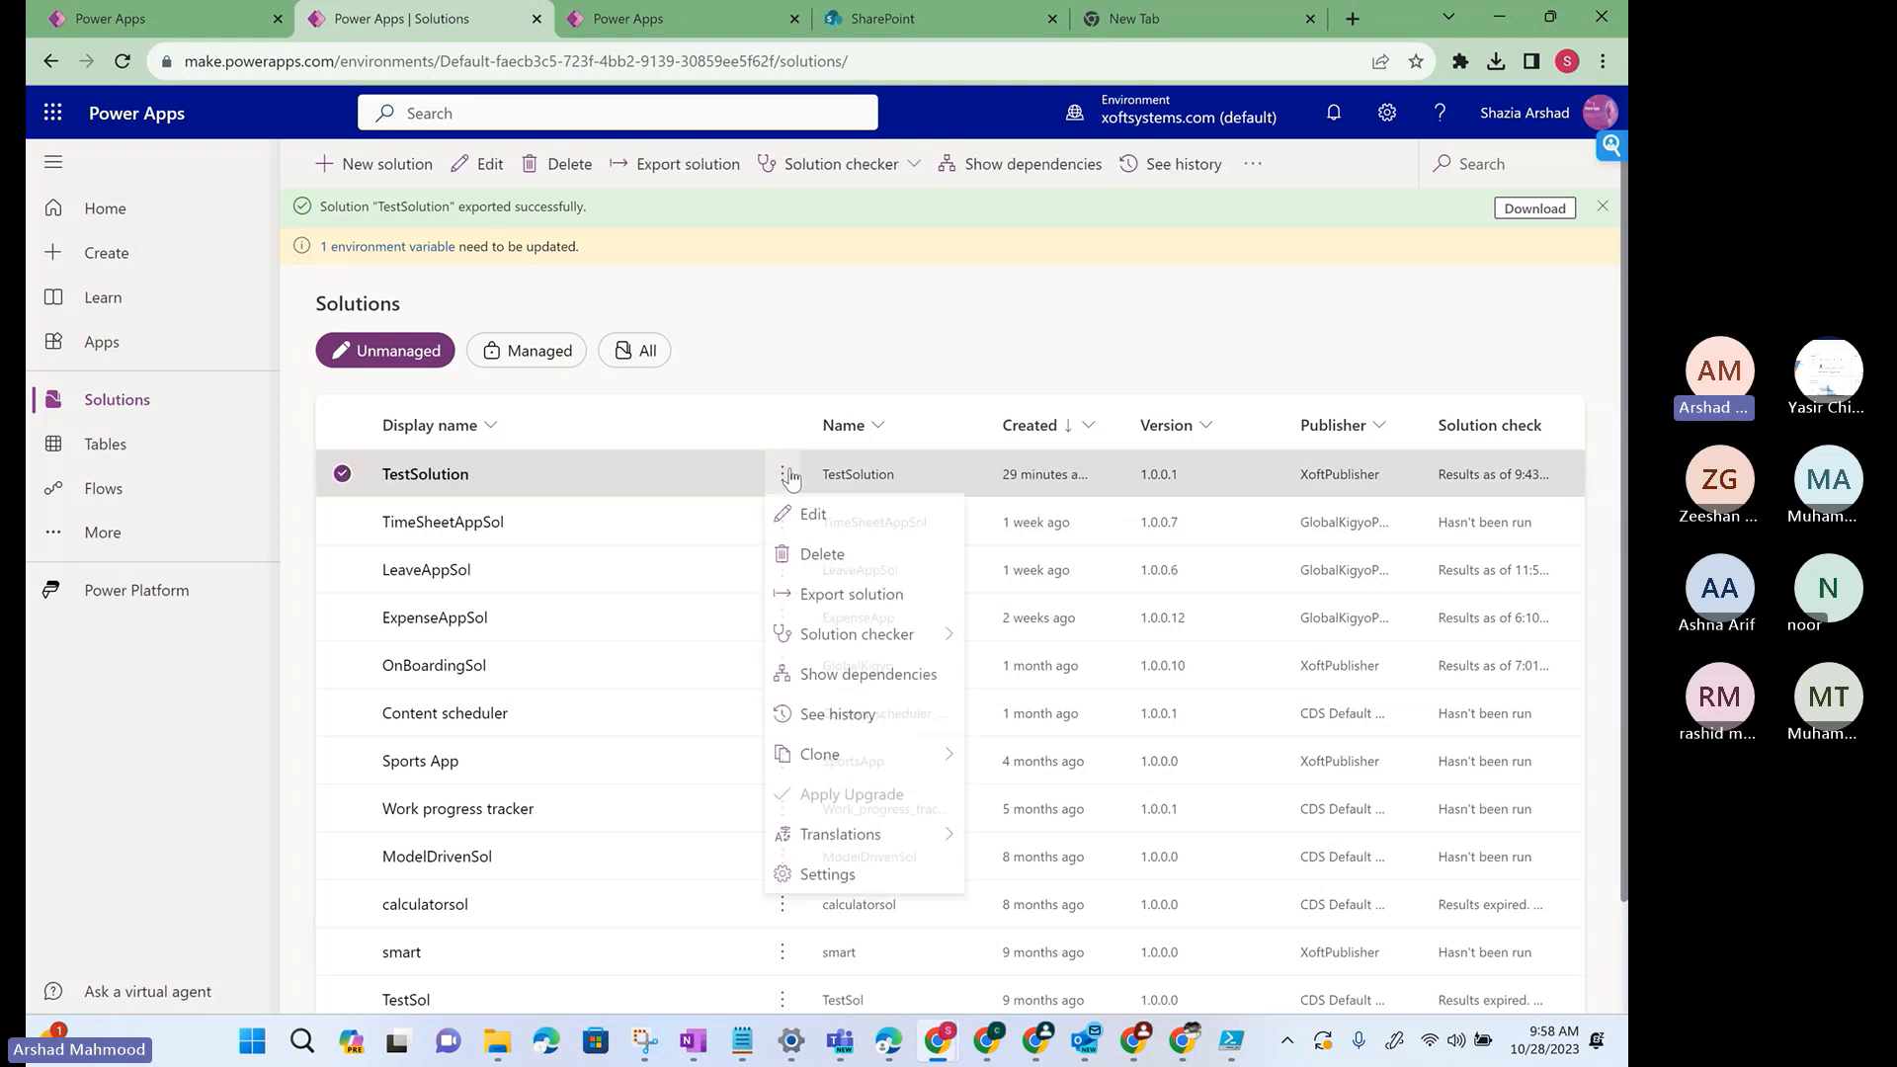
pyautogui.click(854, 599)
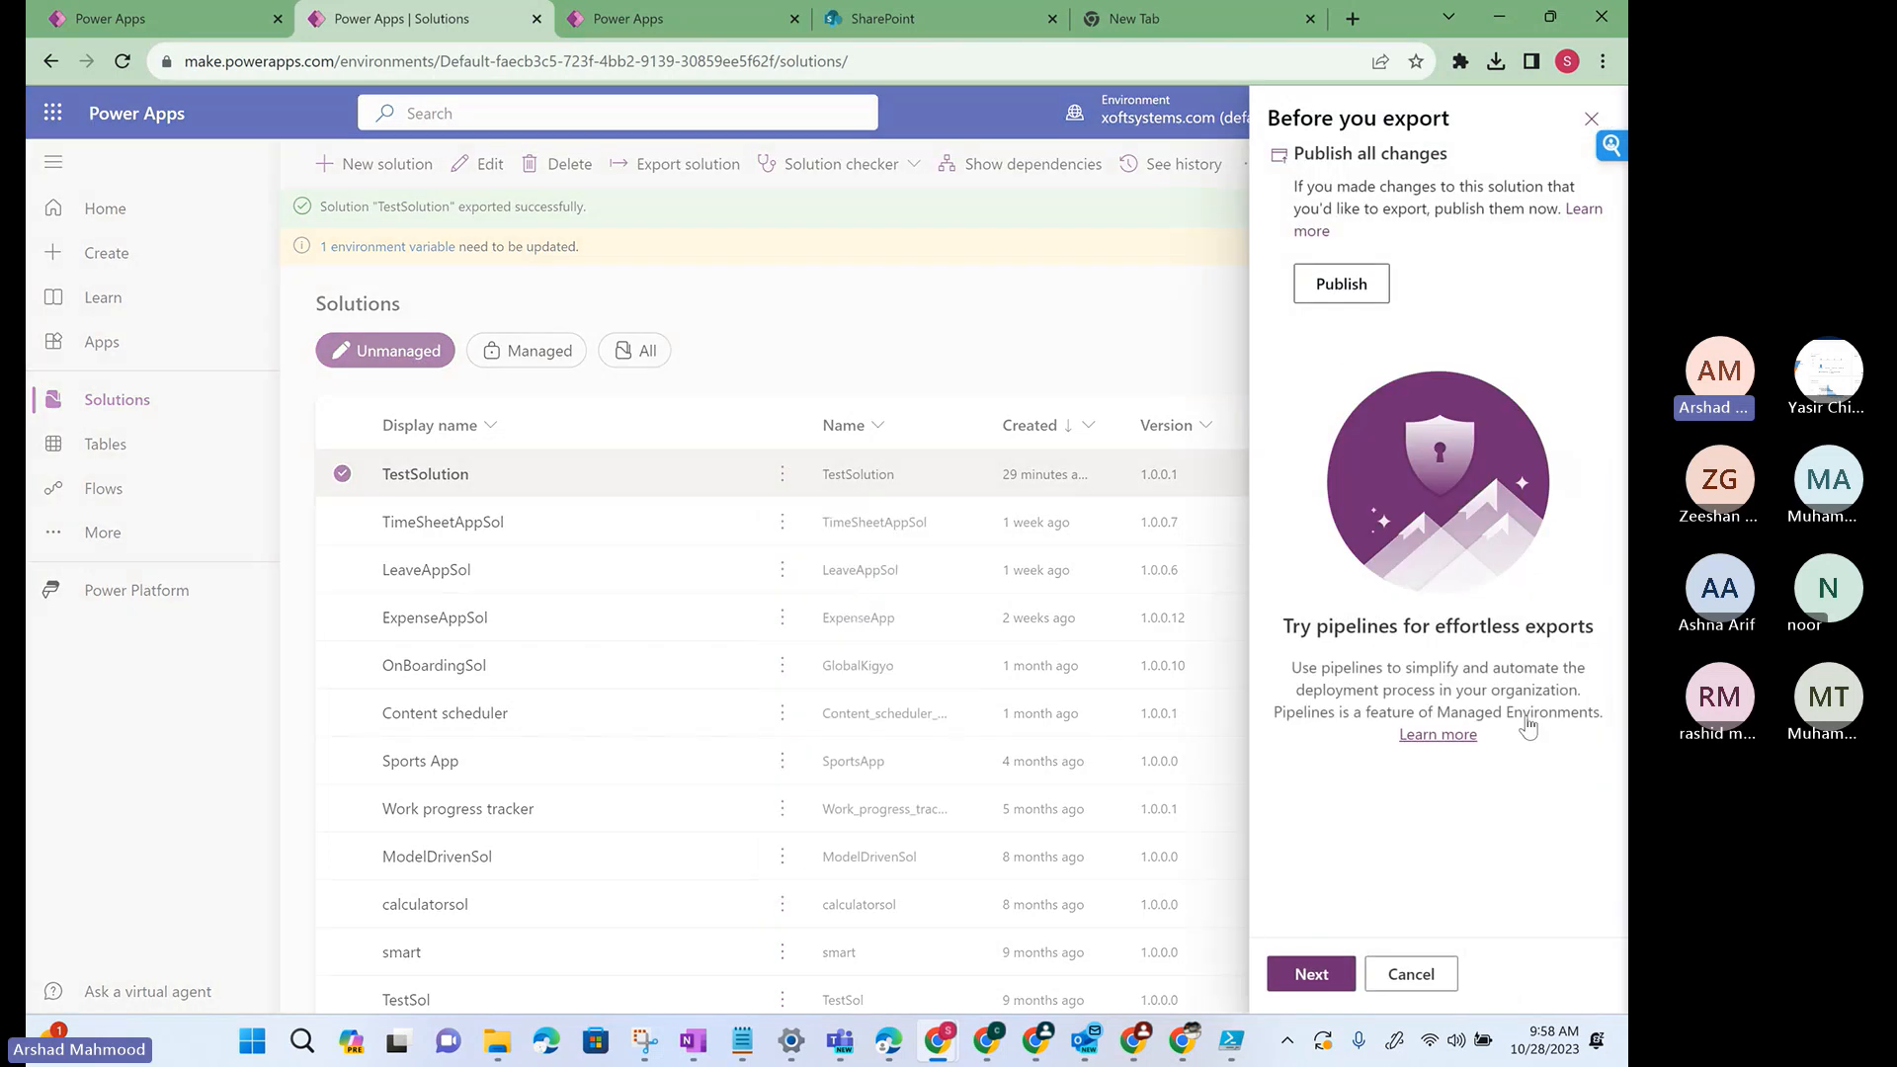
pyautogui.click(1312, 975)
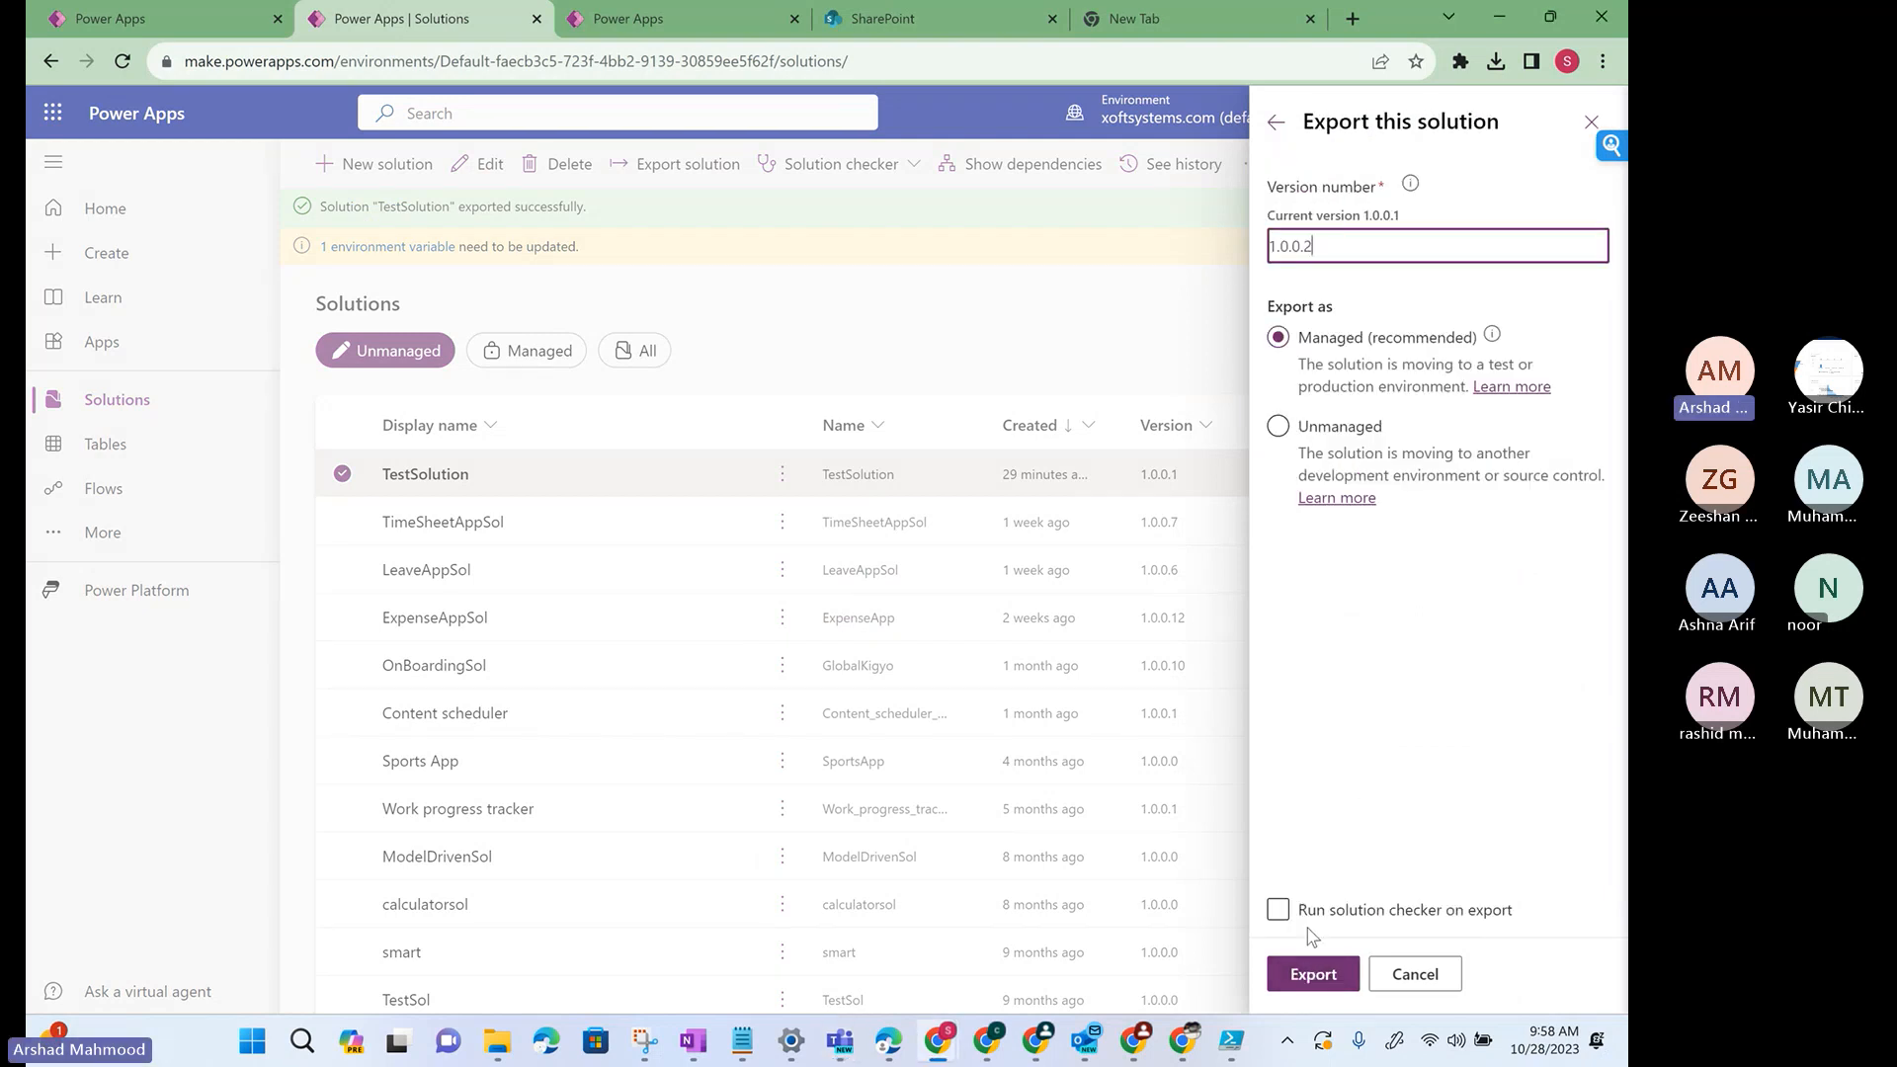
pyautogui.click(1311, 975)
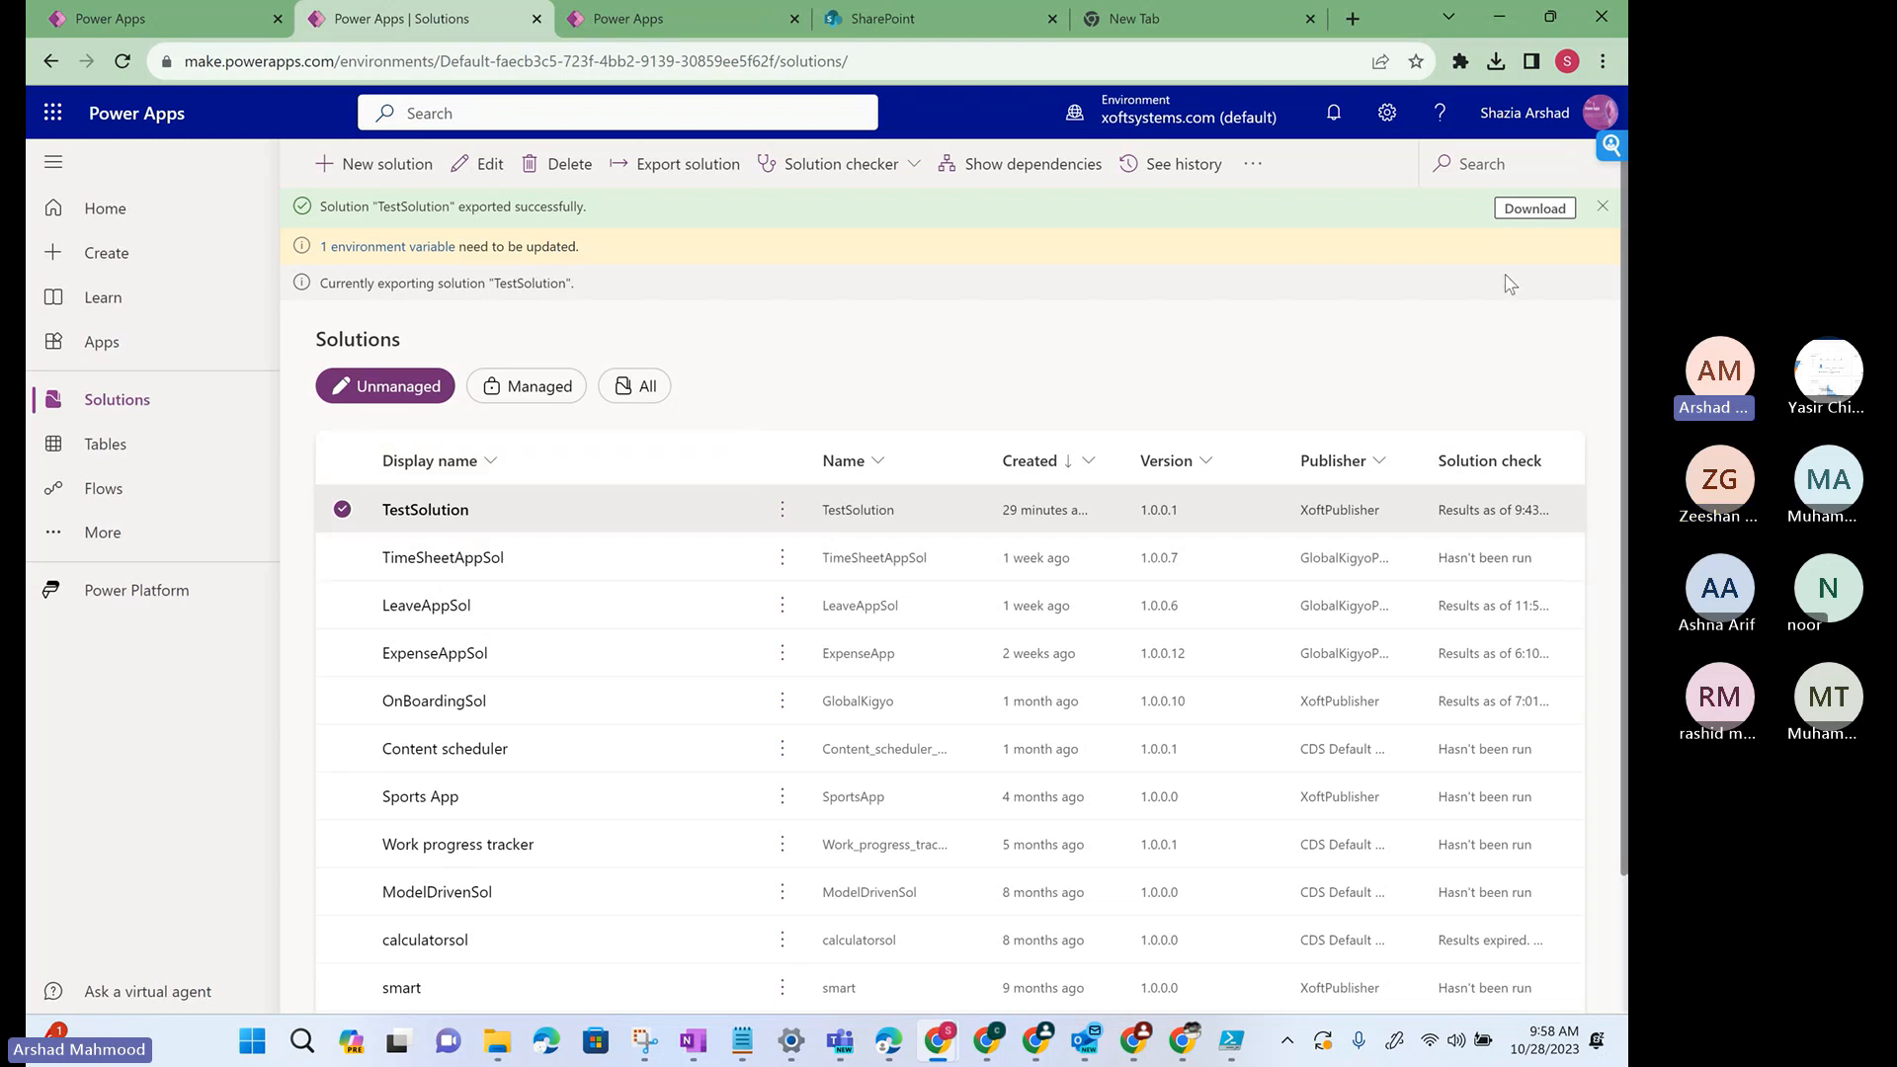
pyautogui.click(1602, 207)
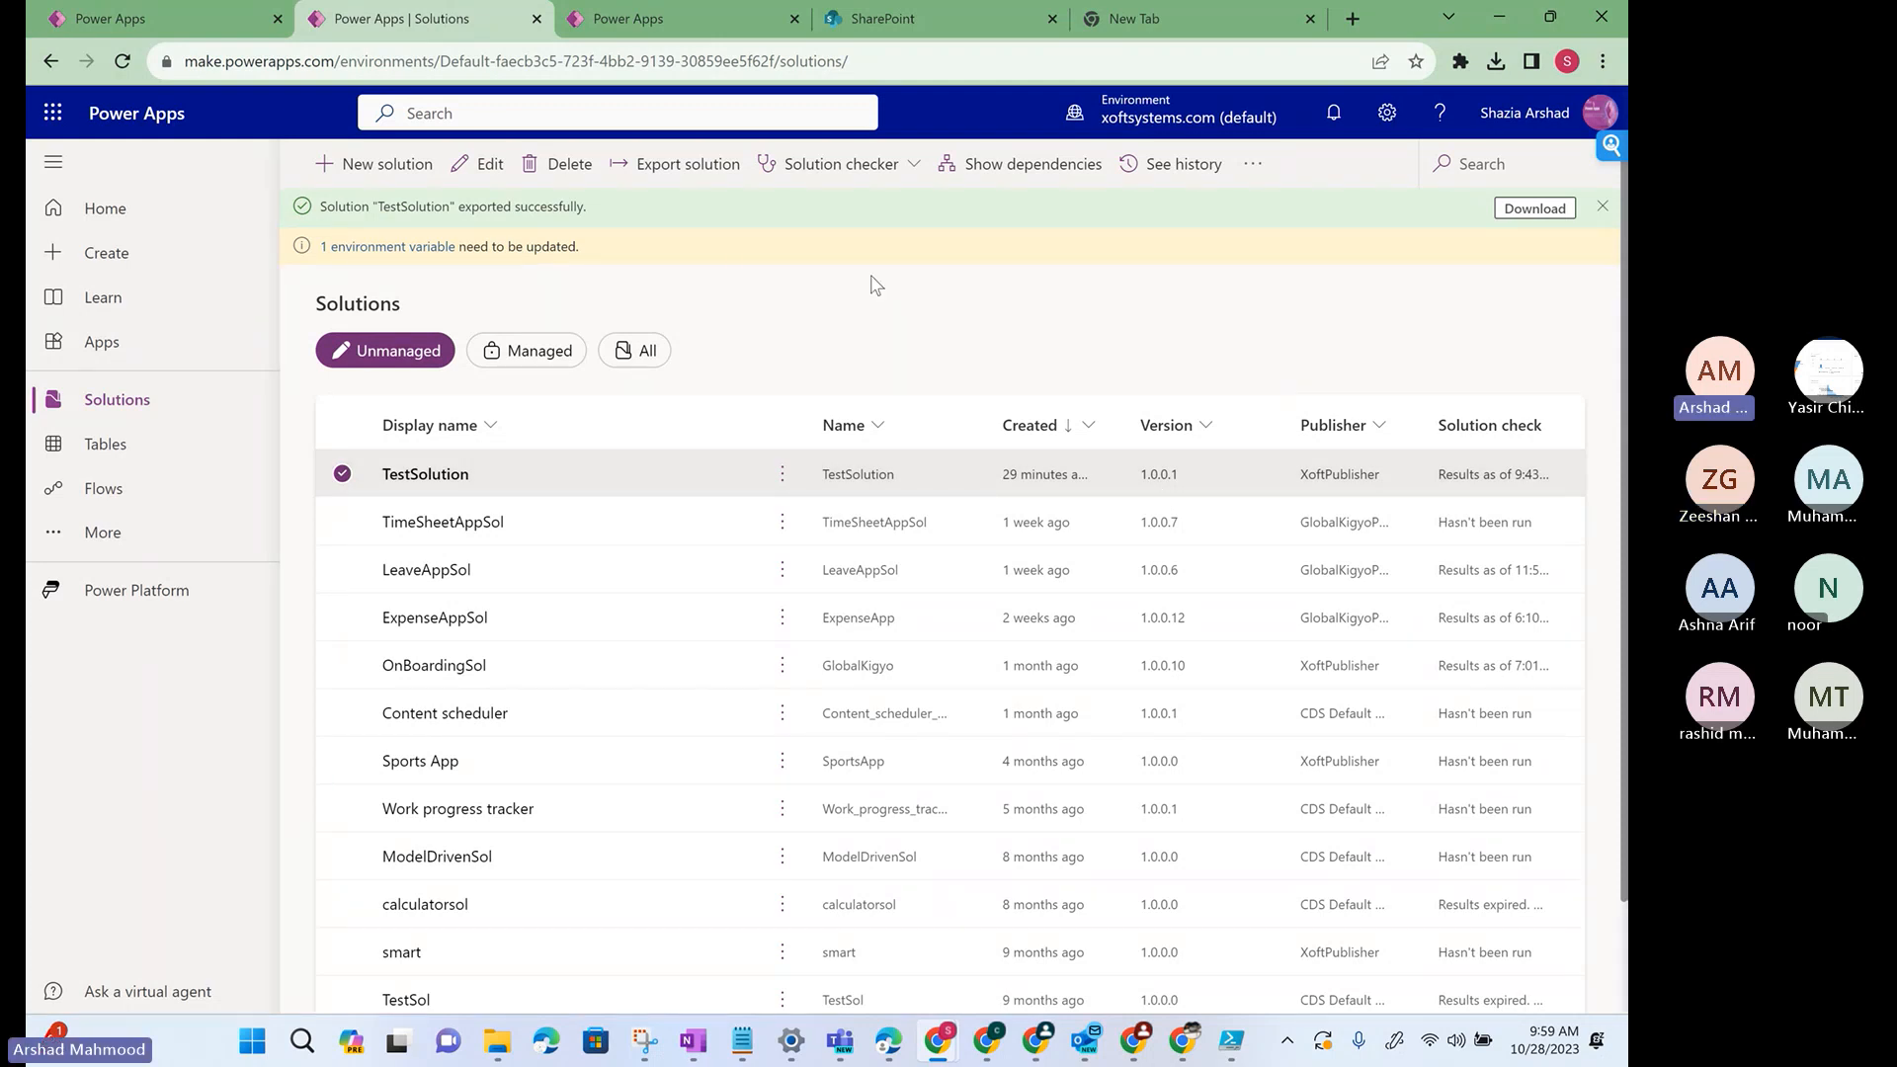
pyautogui.click(123, 61)
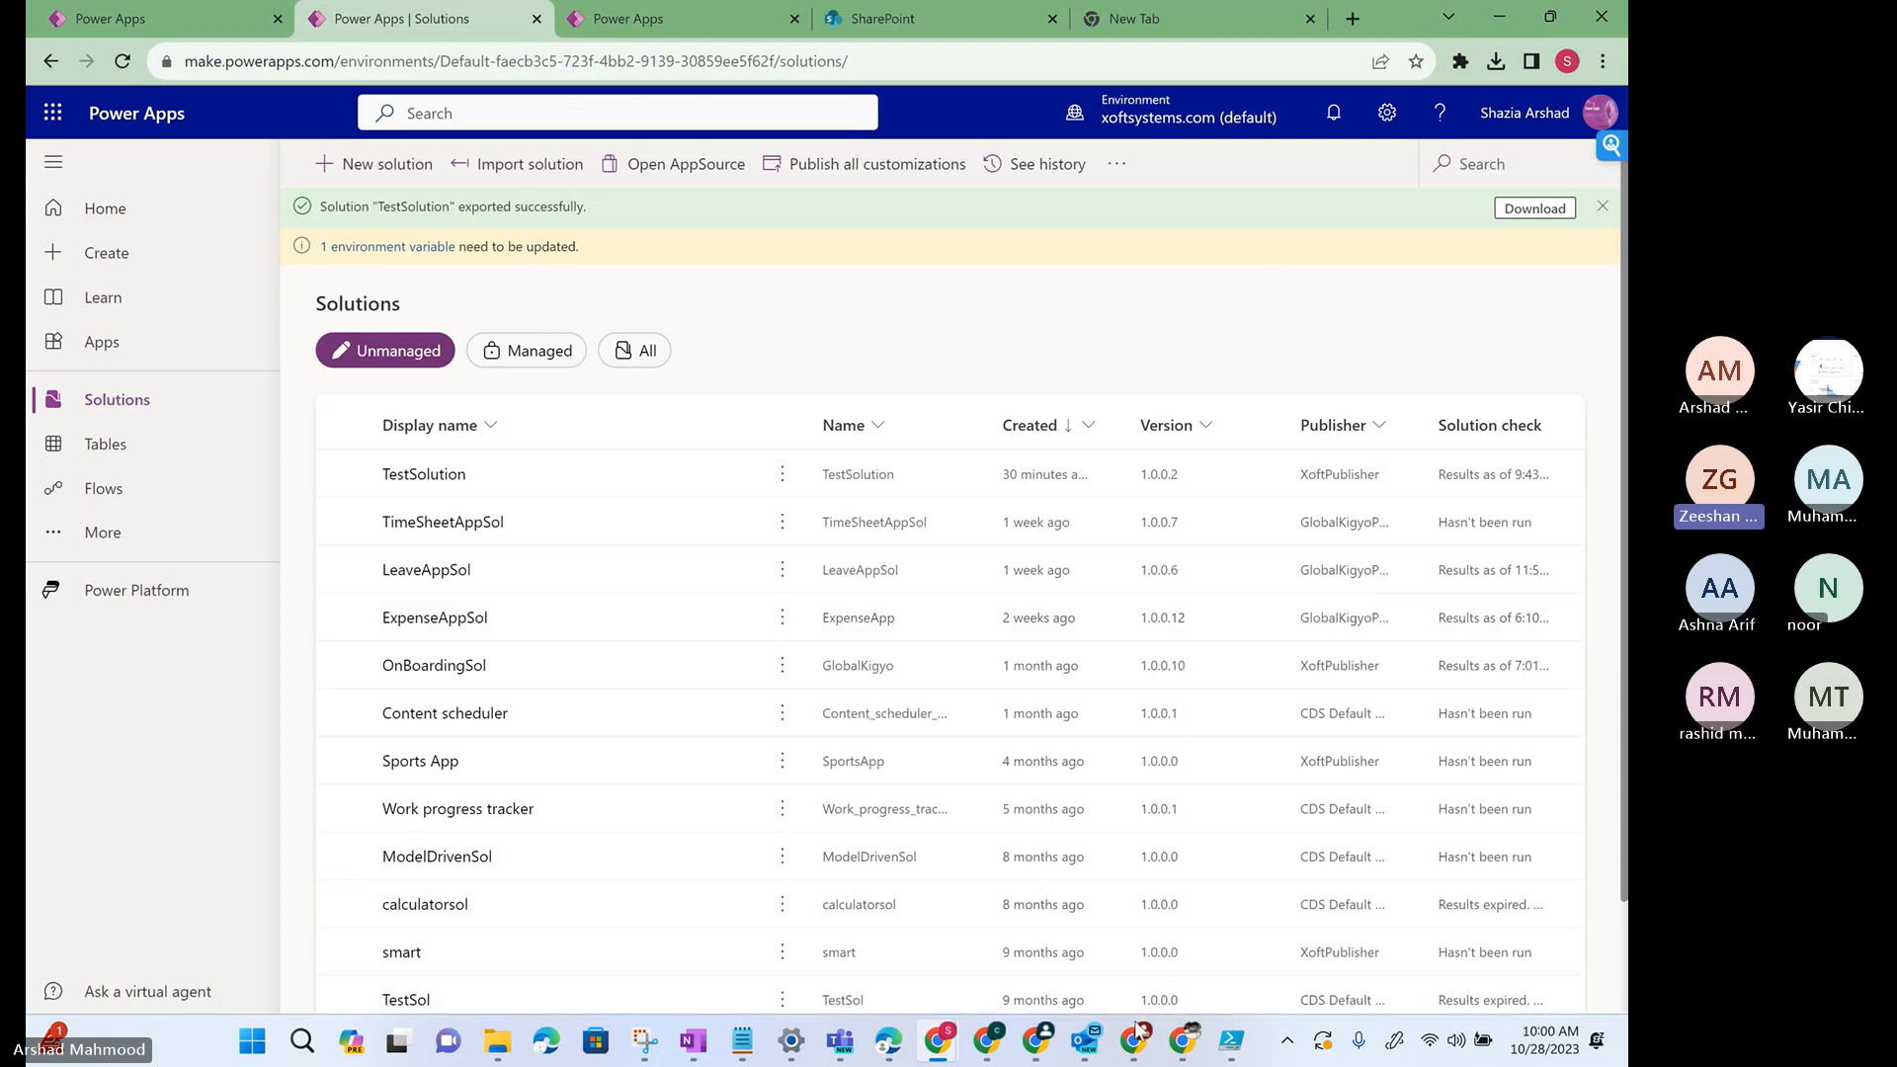
# - Show the solutions list in the Global Kigyo environment and download the exported TestSolution package from the xoftsystems.com environment
pyautogui.moveTo(1040, 1042)
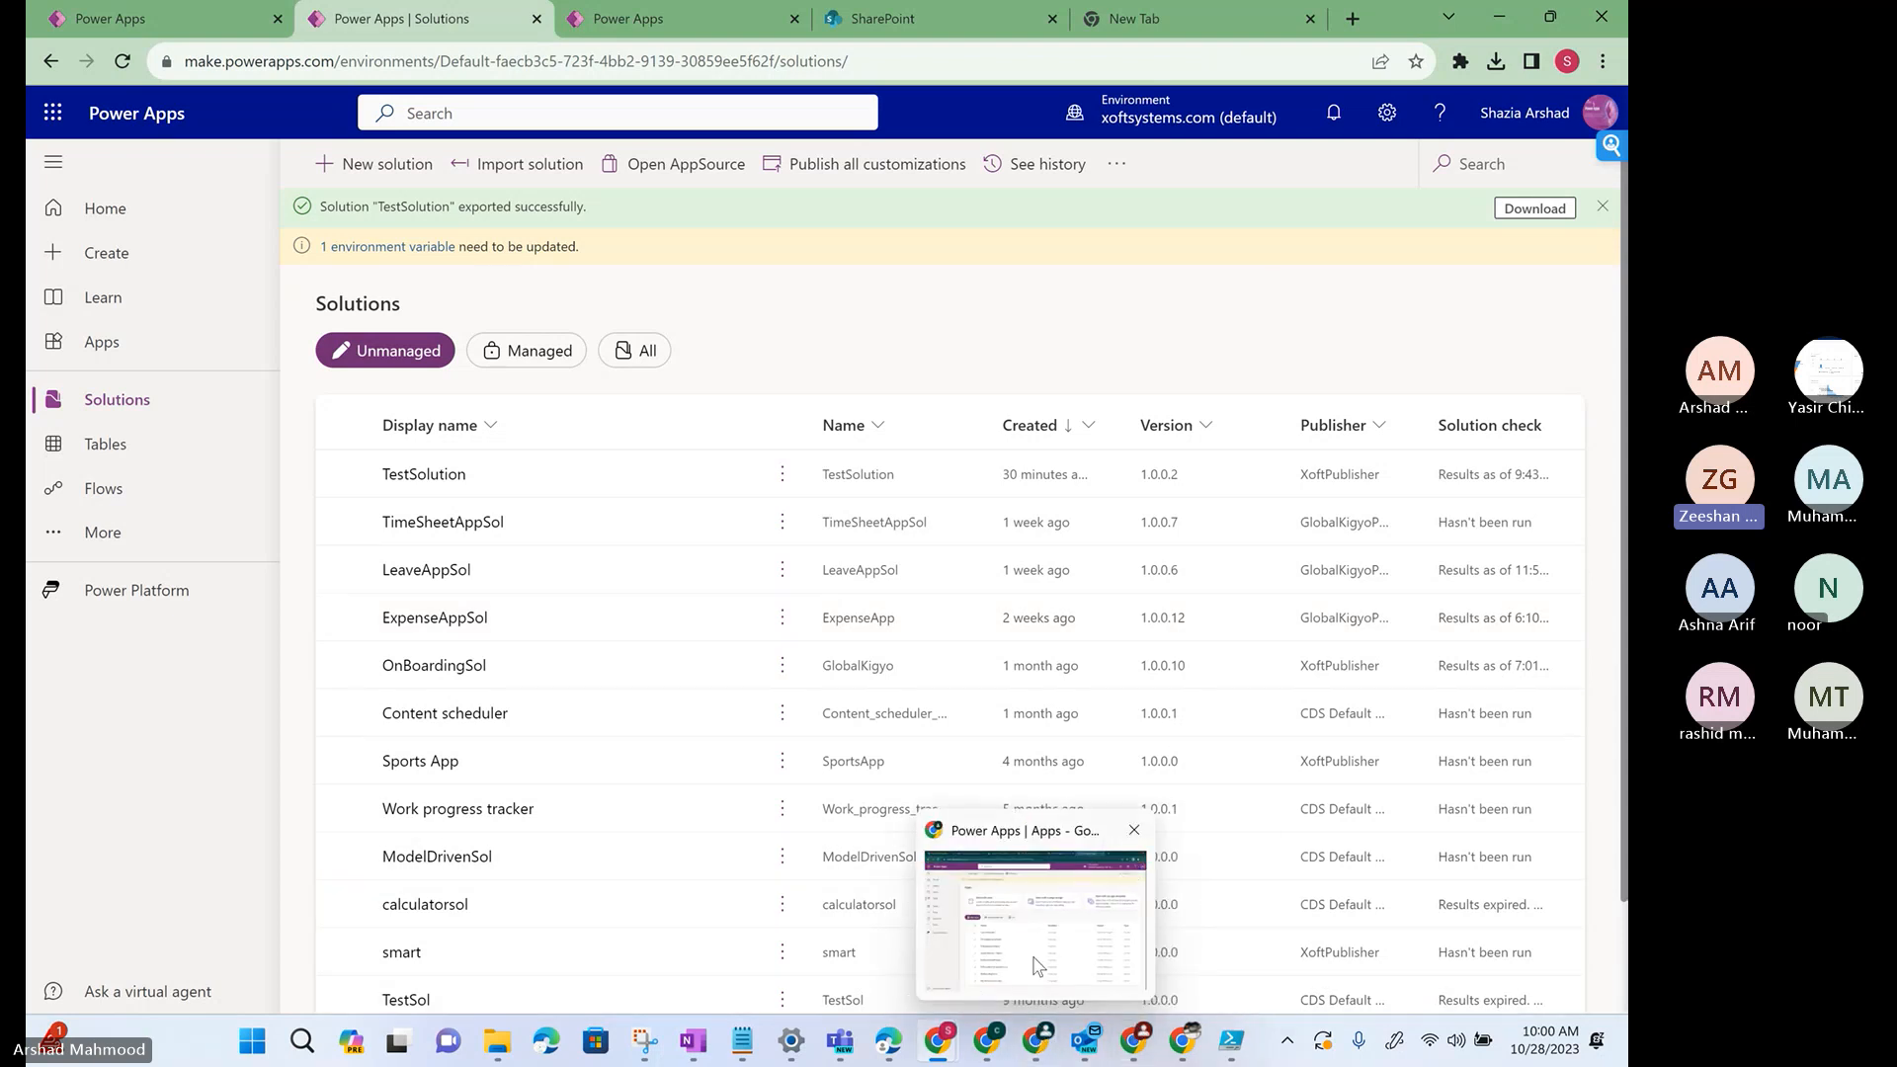
pyautogui.click(1038, 966)
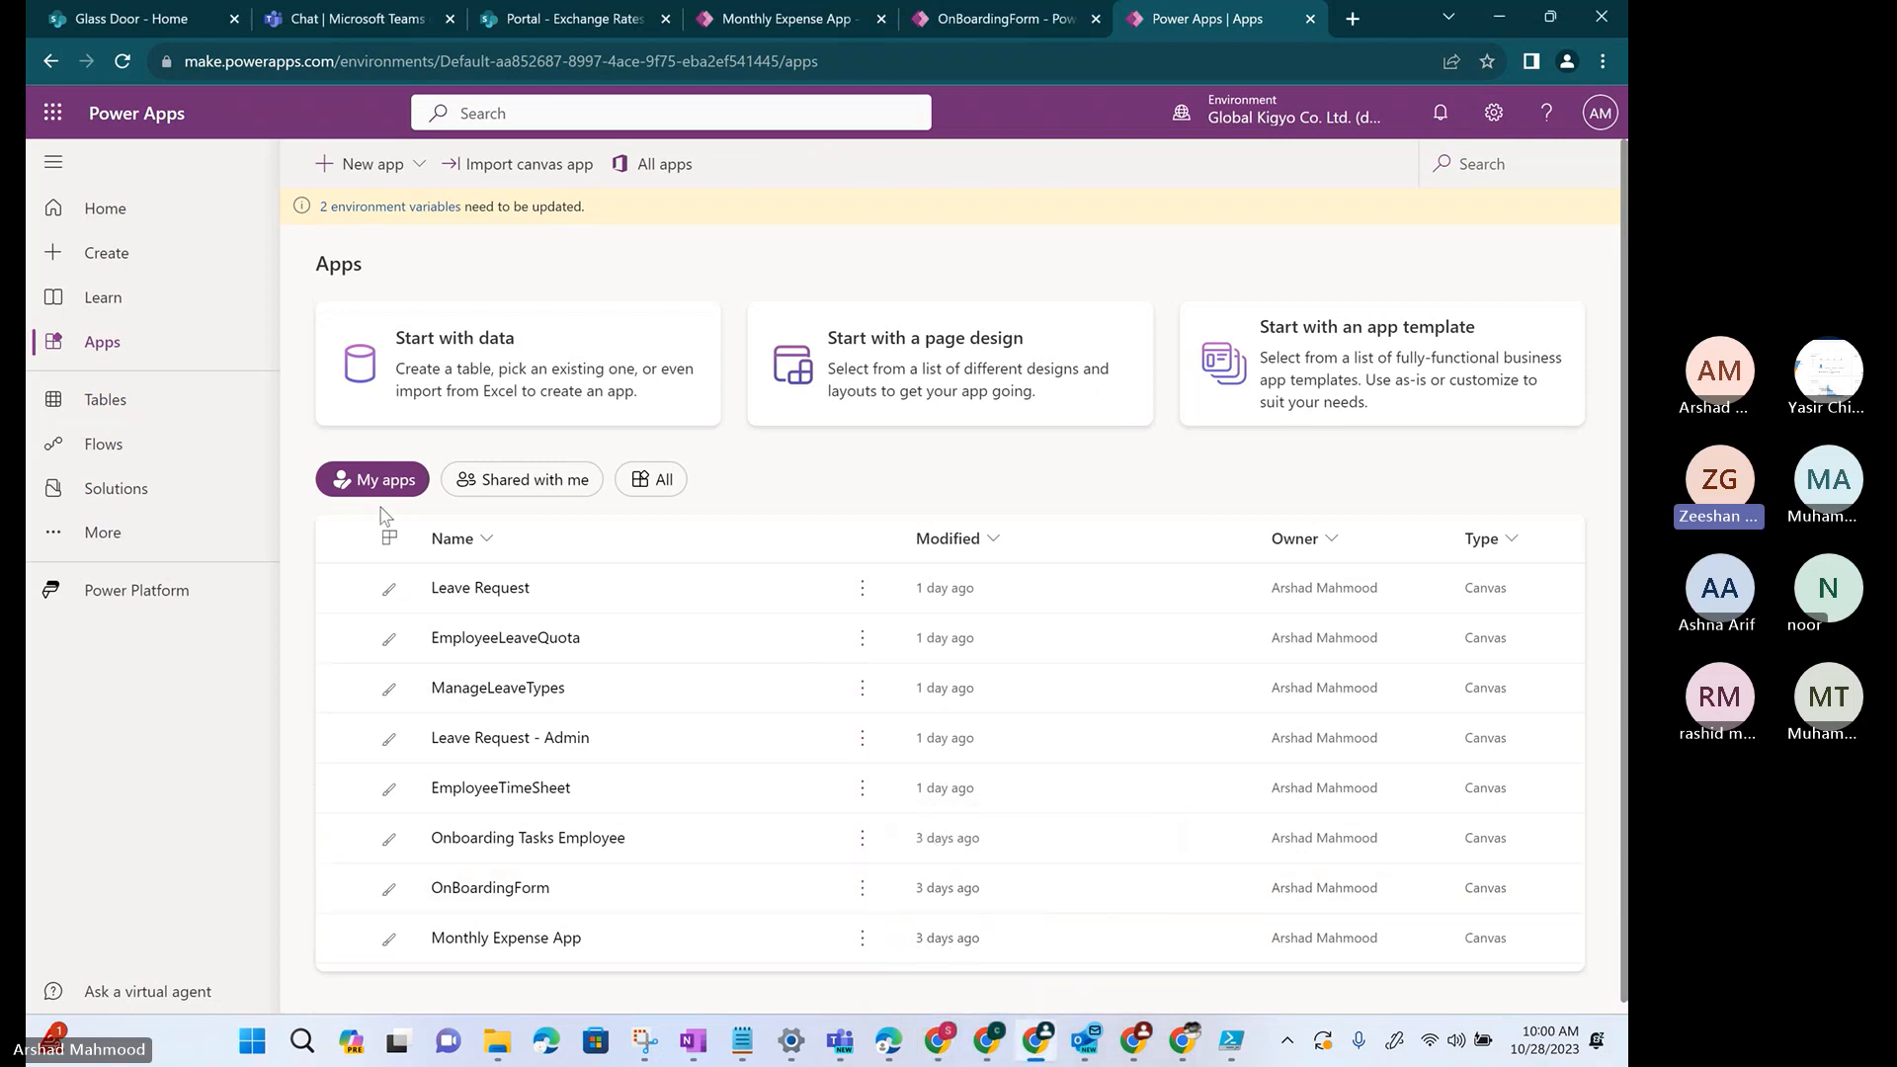
pyautogui.click(116, 488)
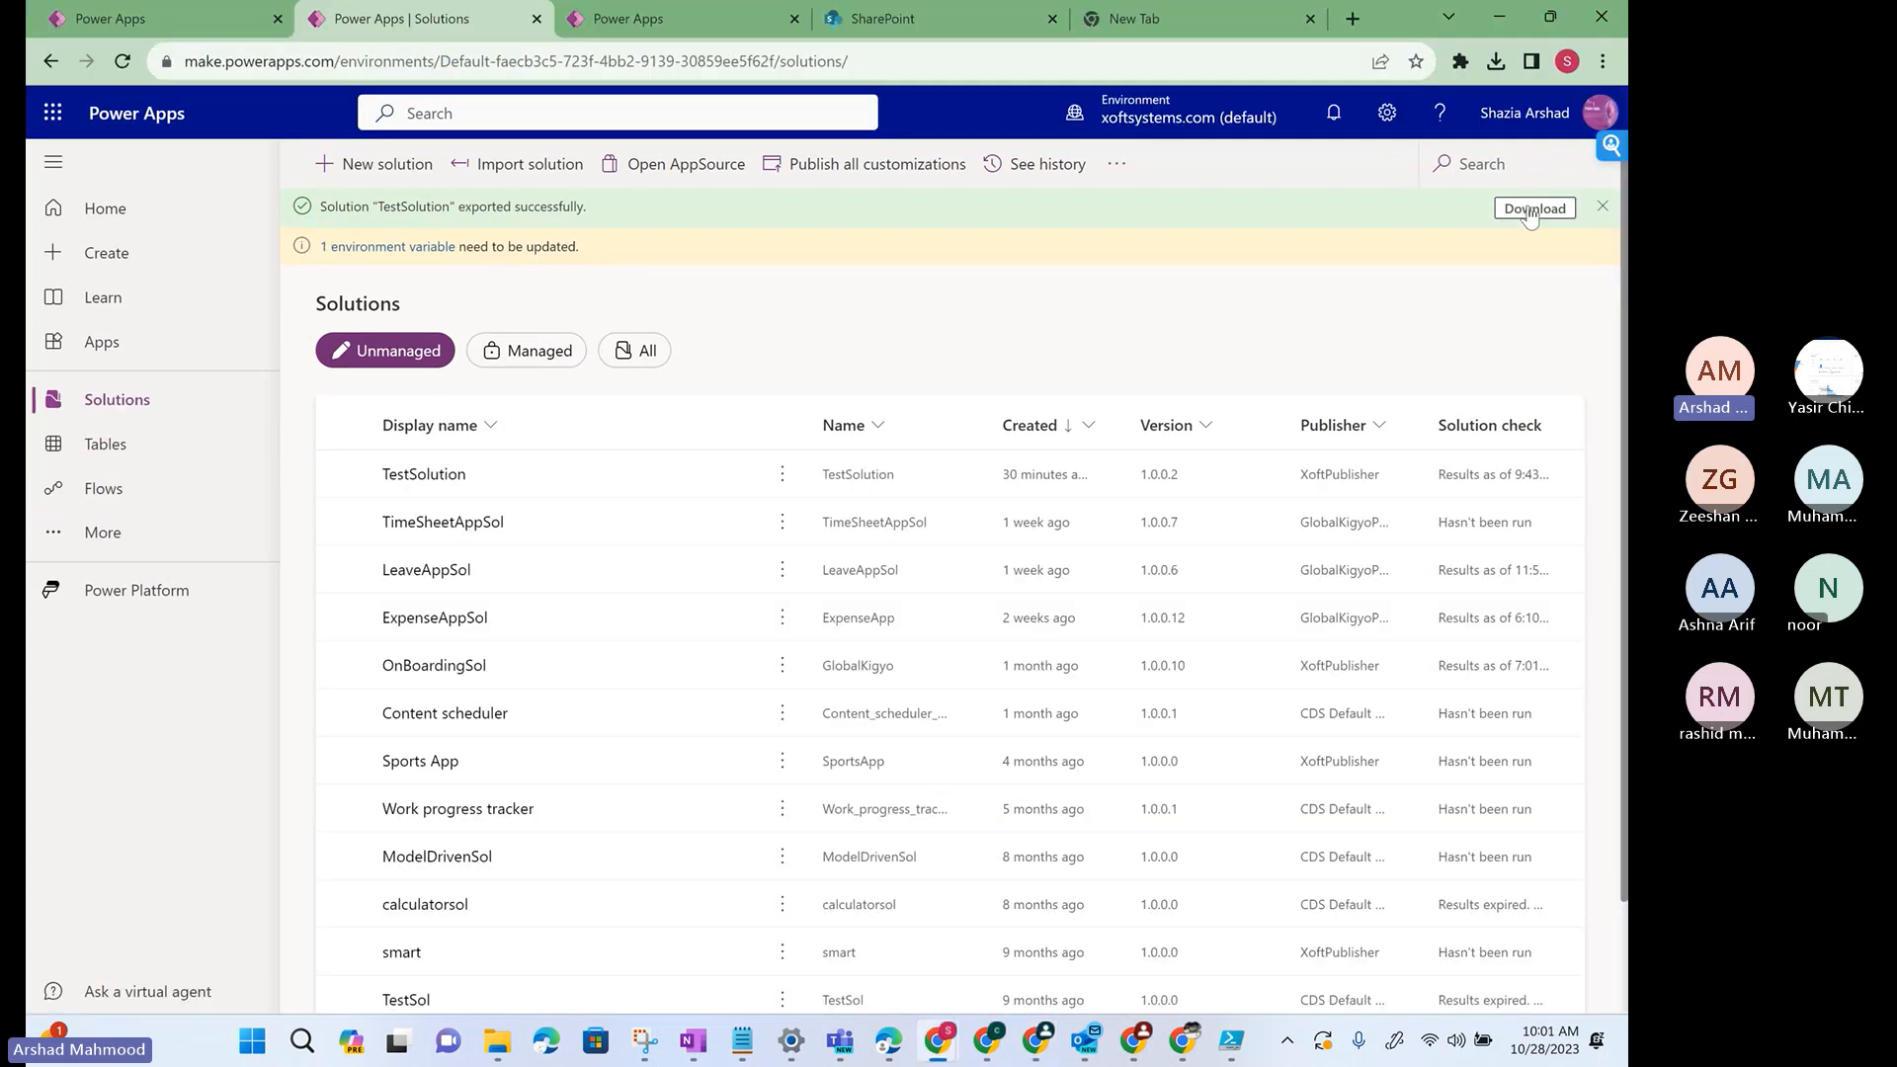
pyautogui.click(1529, 208)
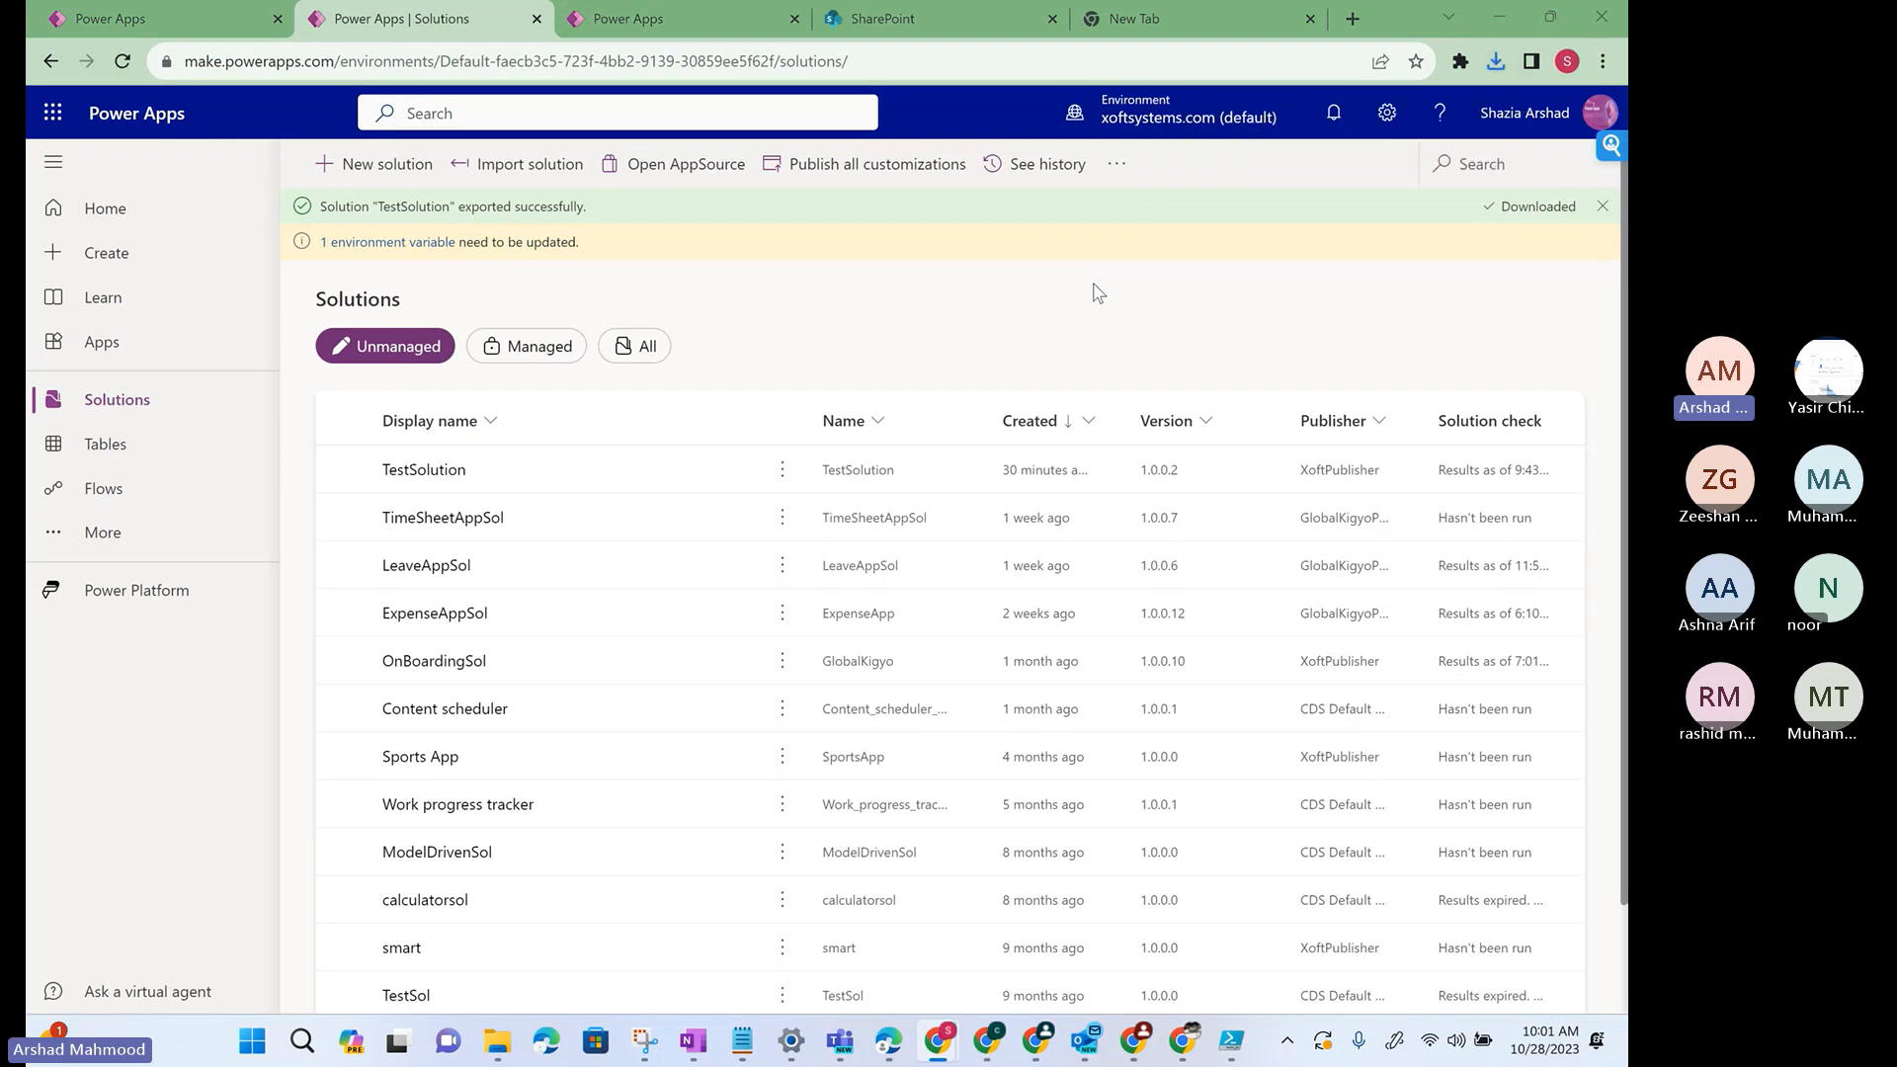
pyautogui.hotkey('alt', 'Tab')
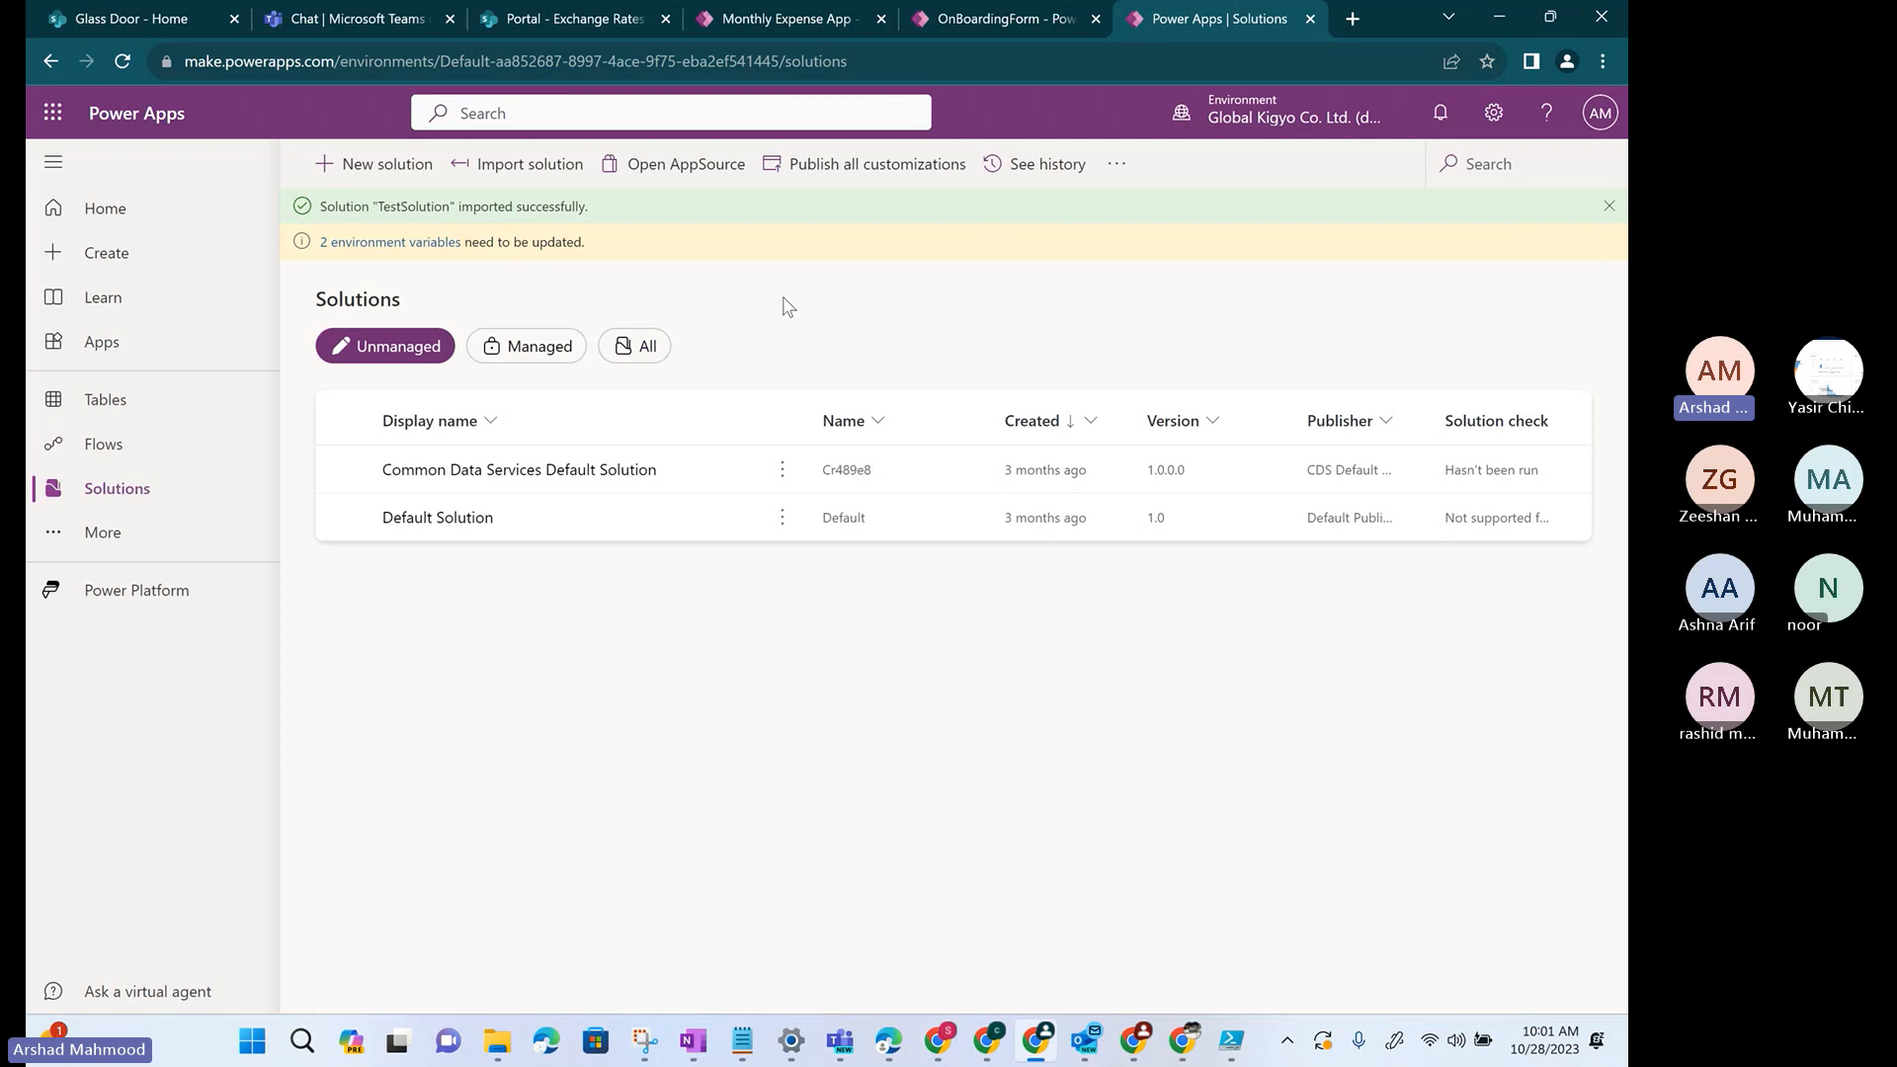
# - Import TestSolution_1_0_0_2_managed.zip into the Global Kigyo environment, keeping Upgrade as the solution action in the advanced settings
pyautogui.click(537, 173)
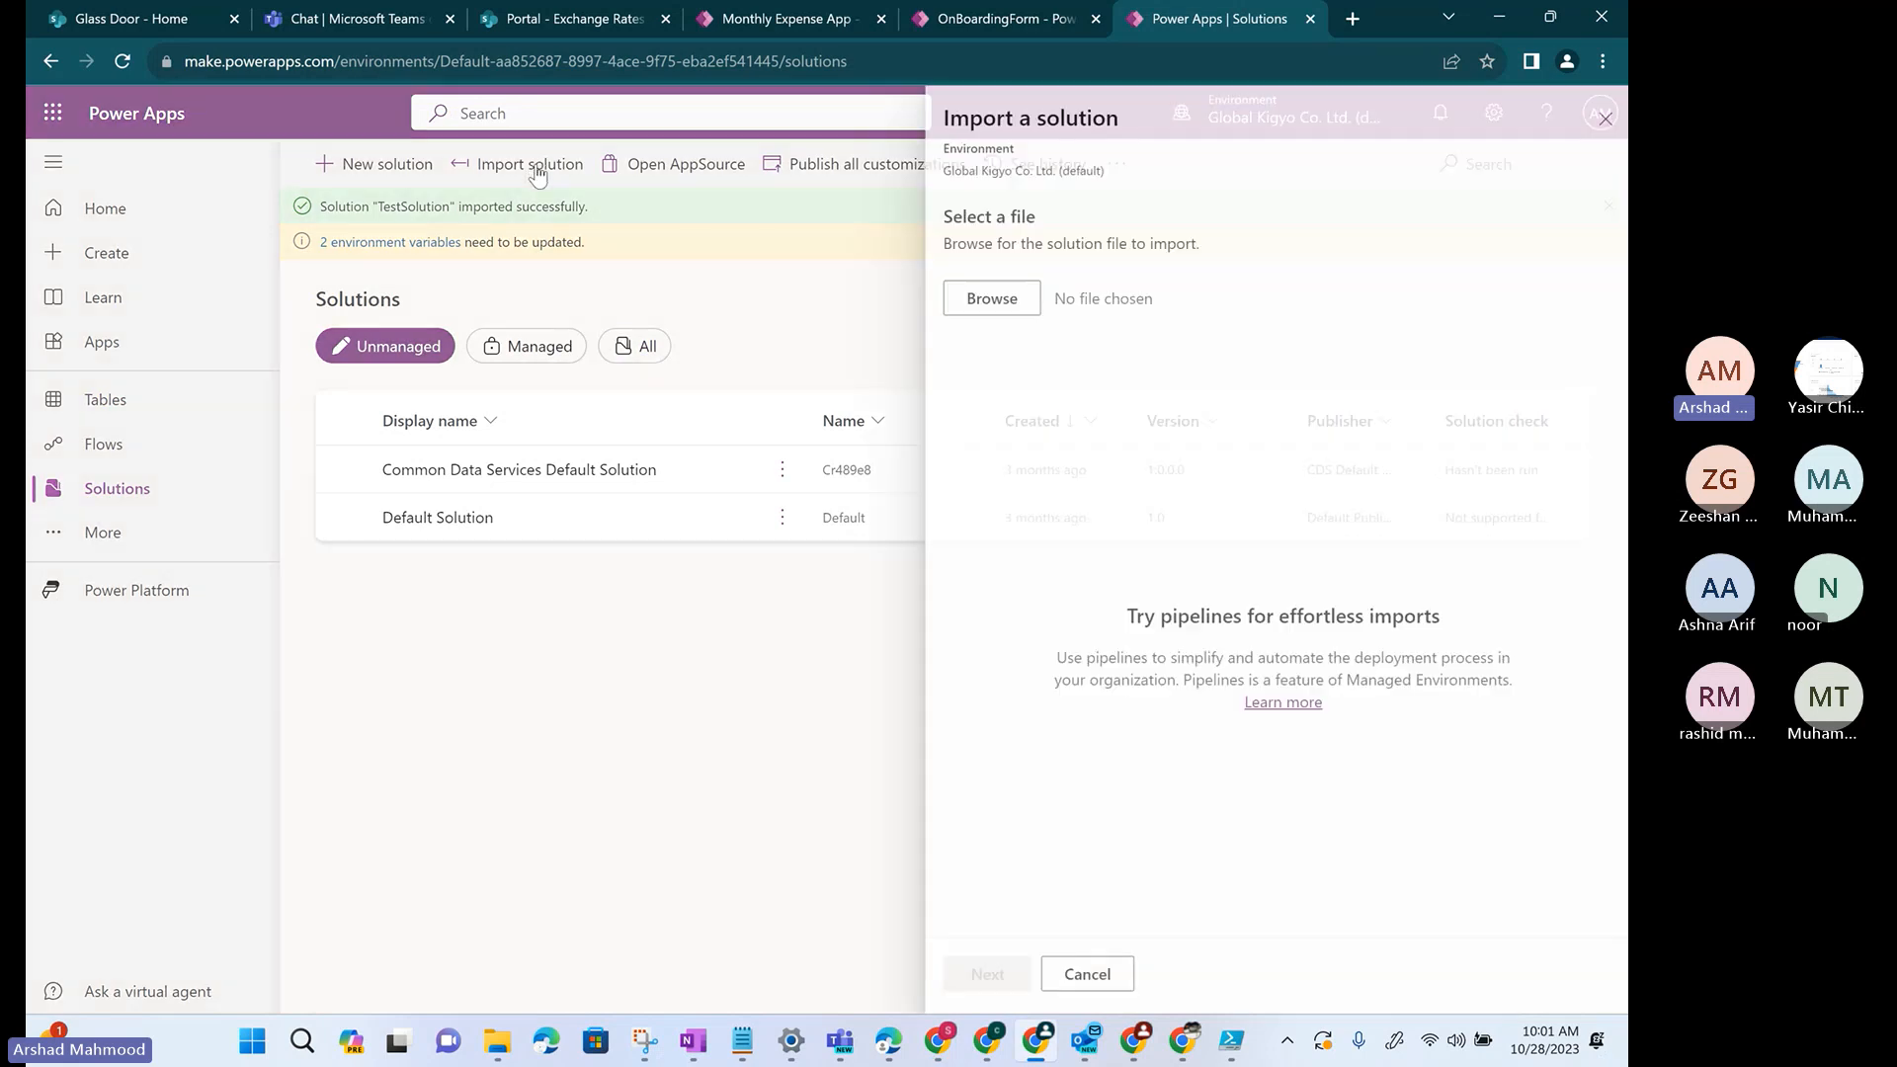
pyautogui.click(968, 306)
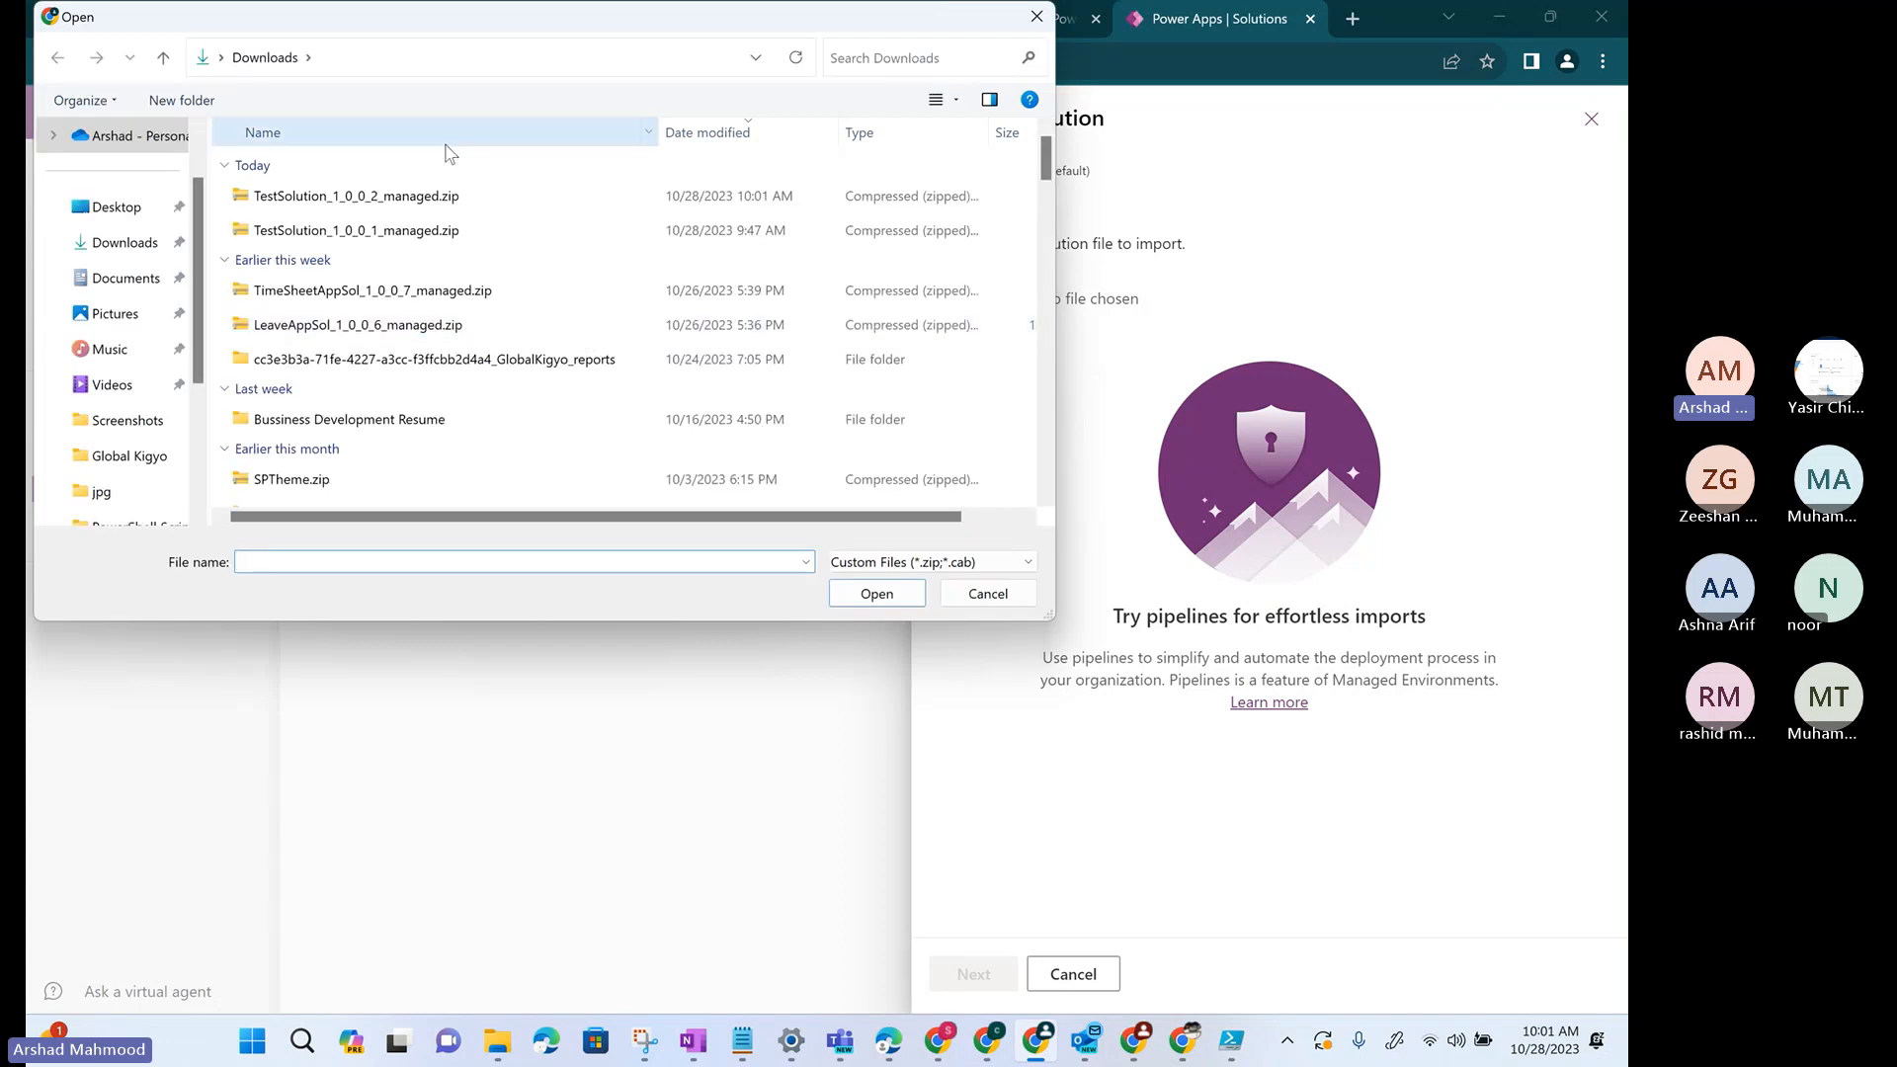
pyautogui.doubleClick(444, 196)
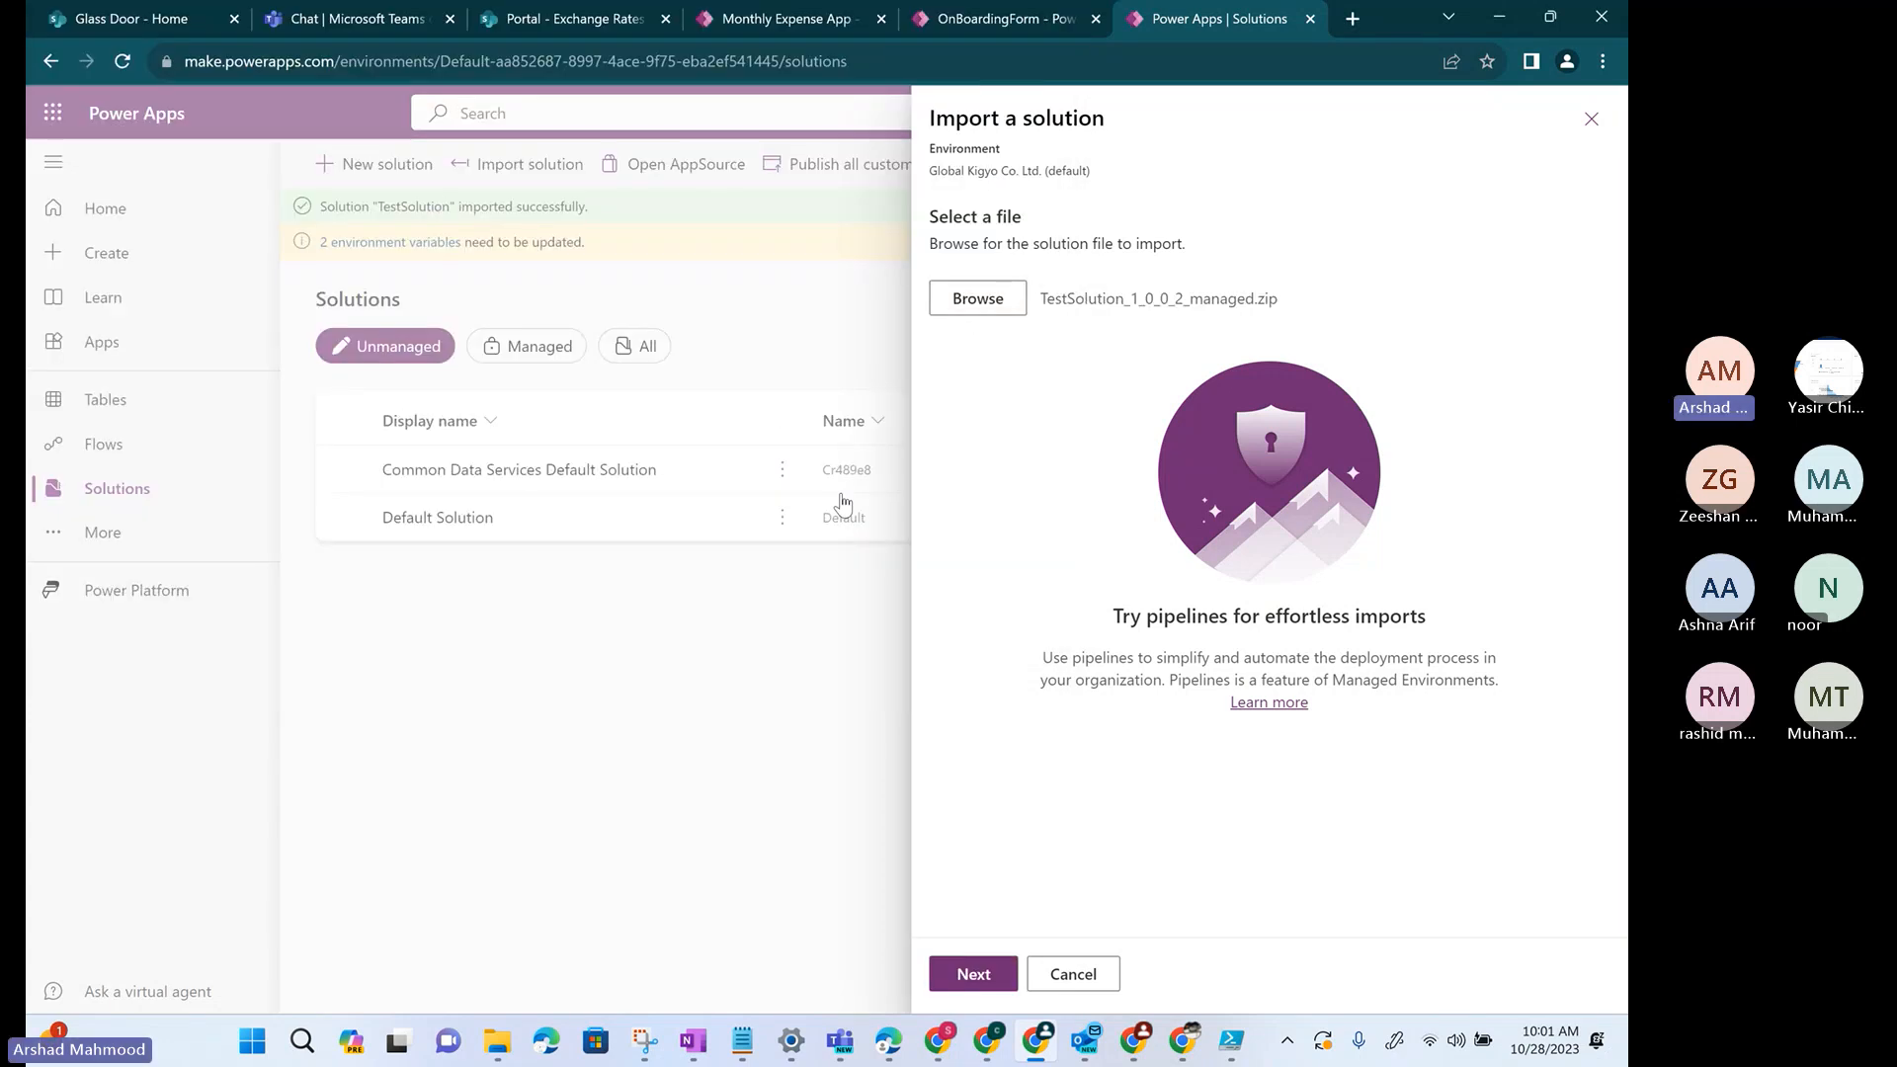
pyautogui.click(988, 978)
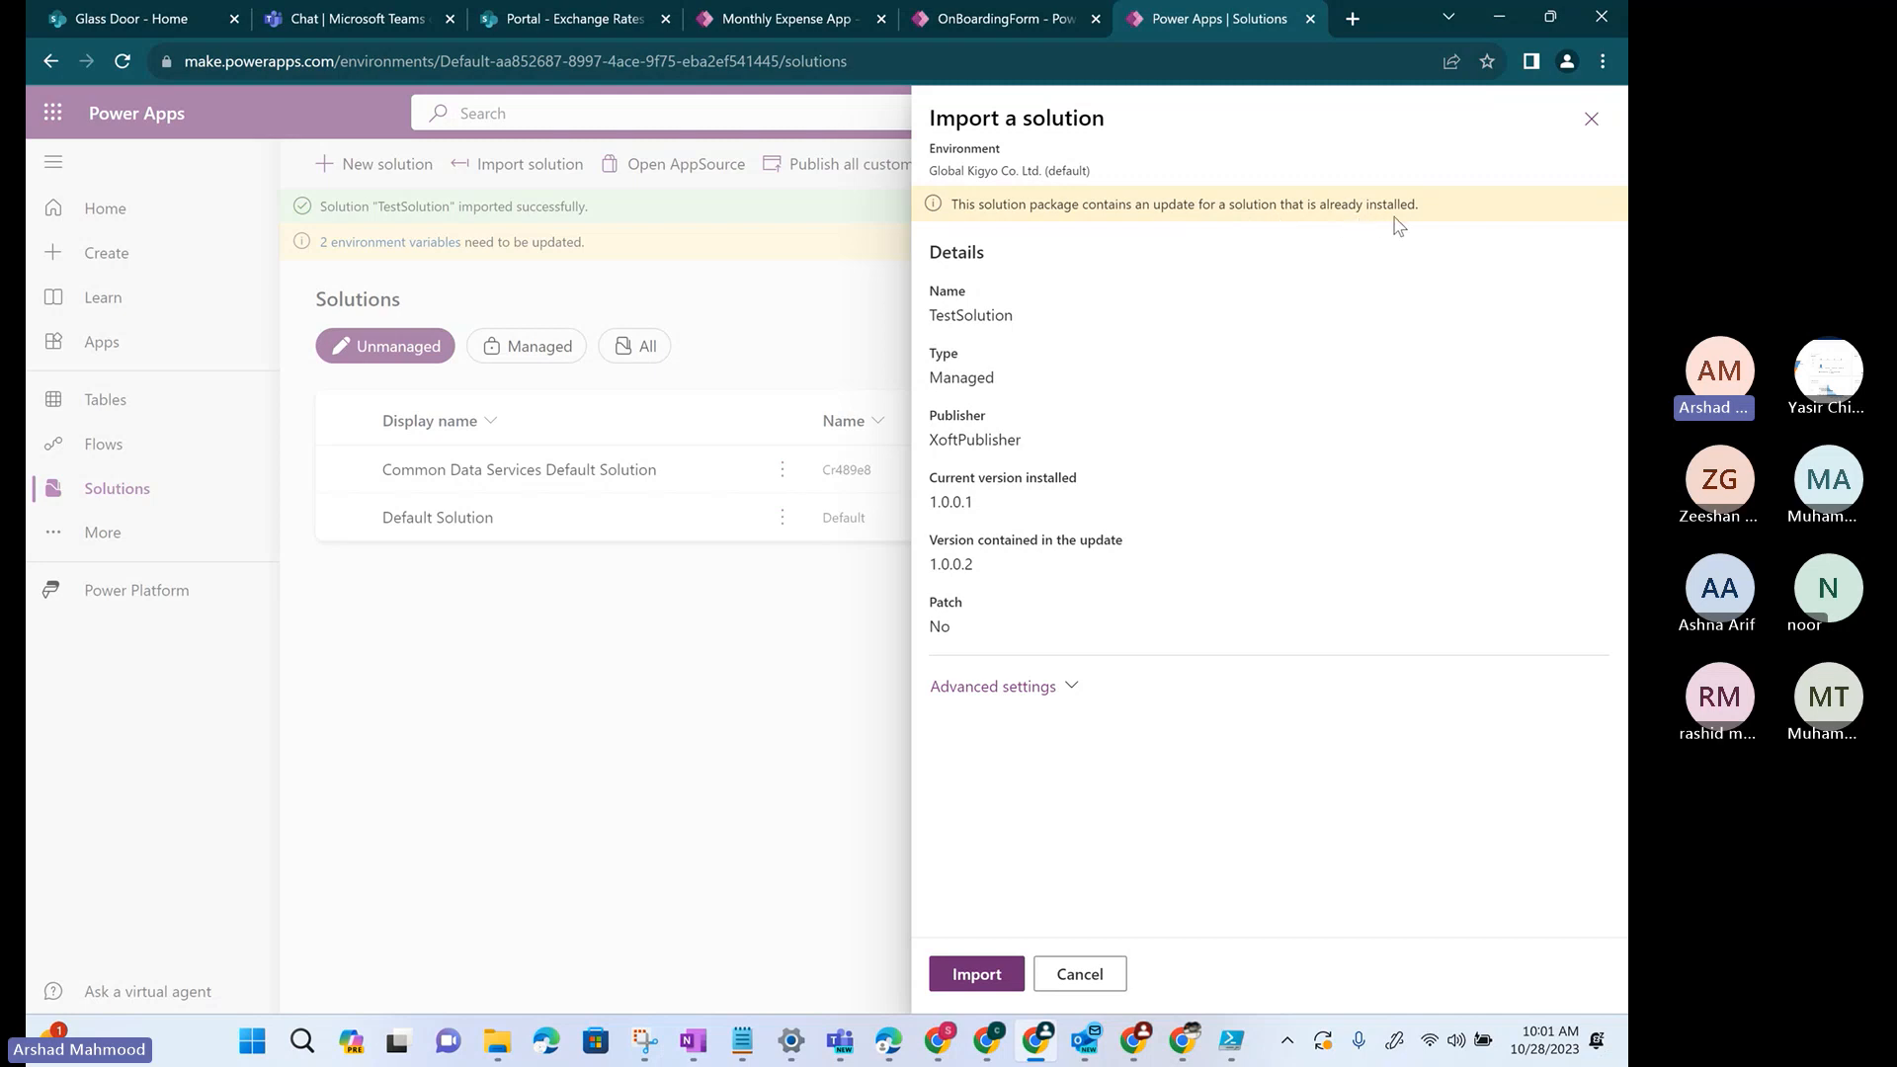
pyautogui.click(1027, 689)
pyautogui.scroll(-2, 1152, 580)
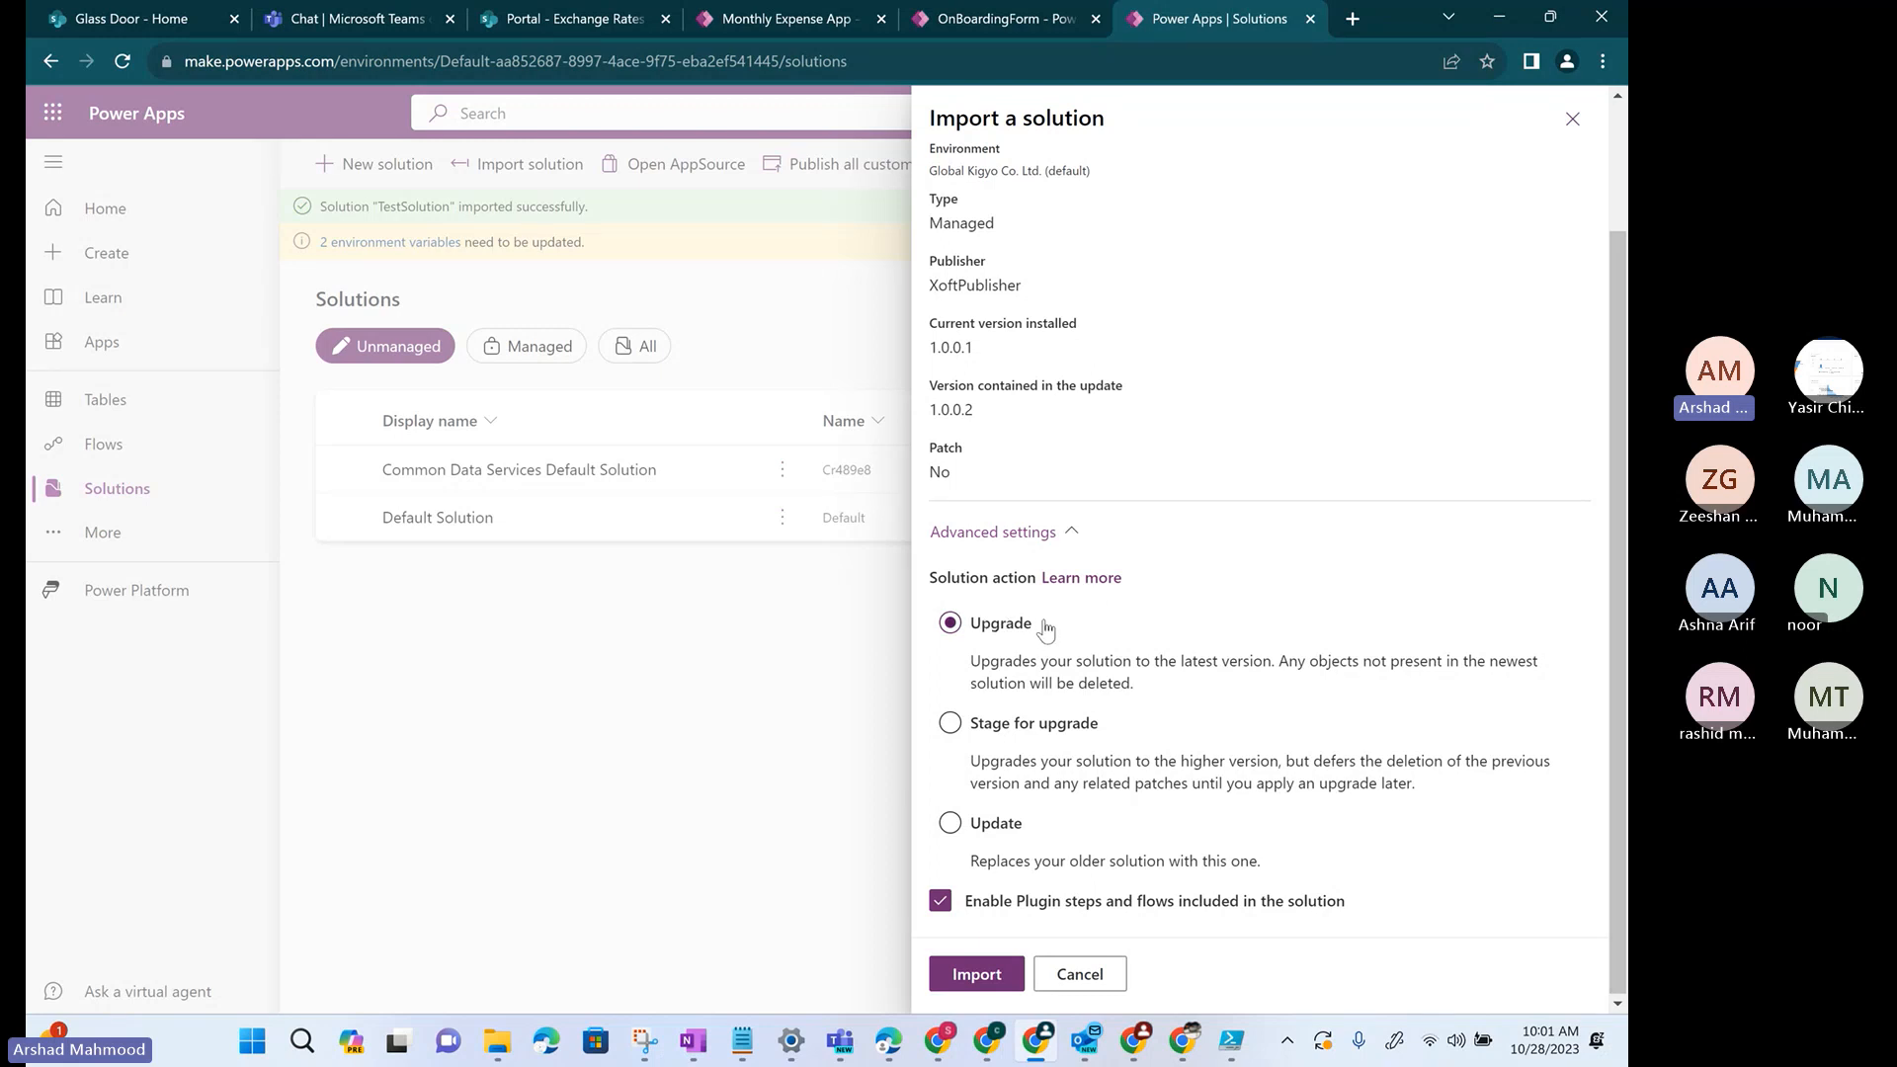
pyautogui.click(958, 976)
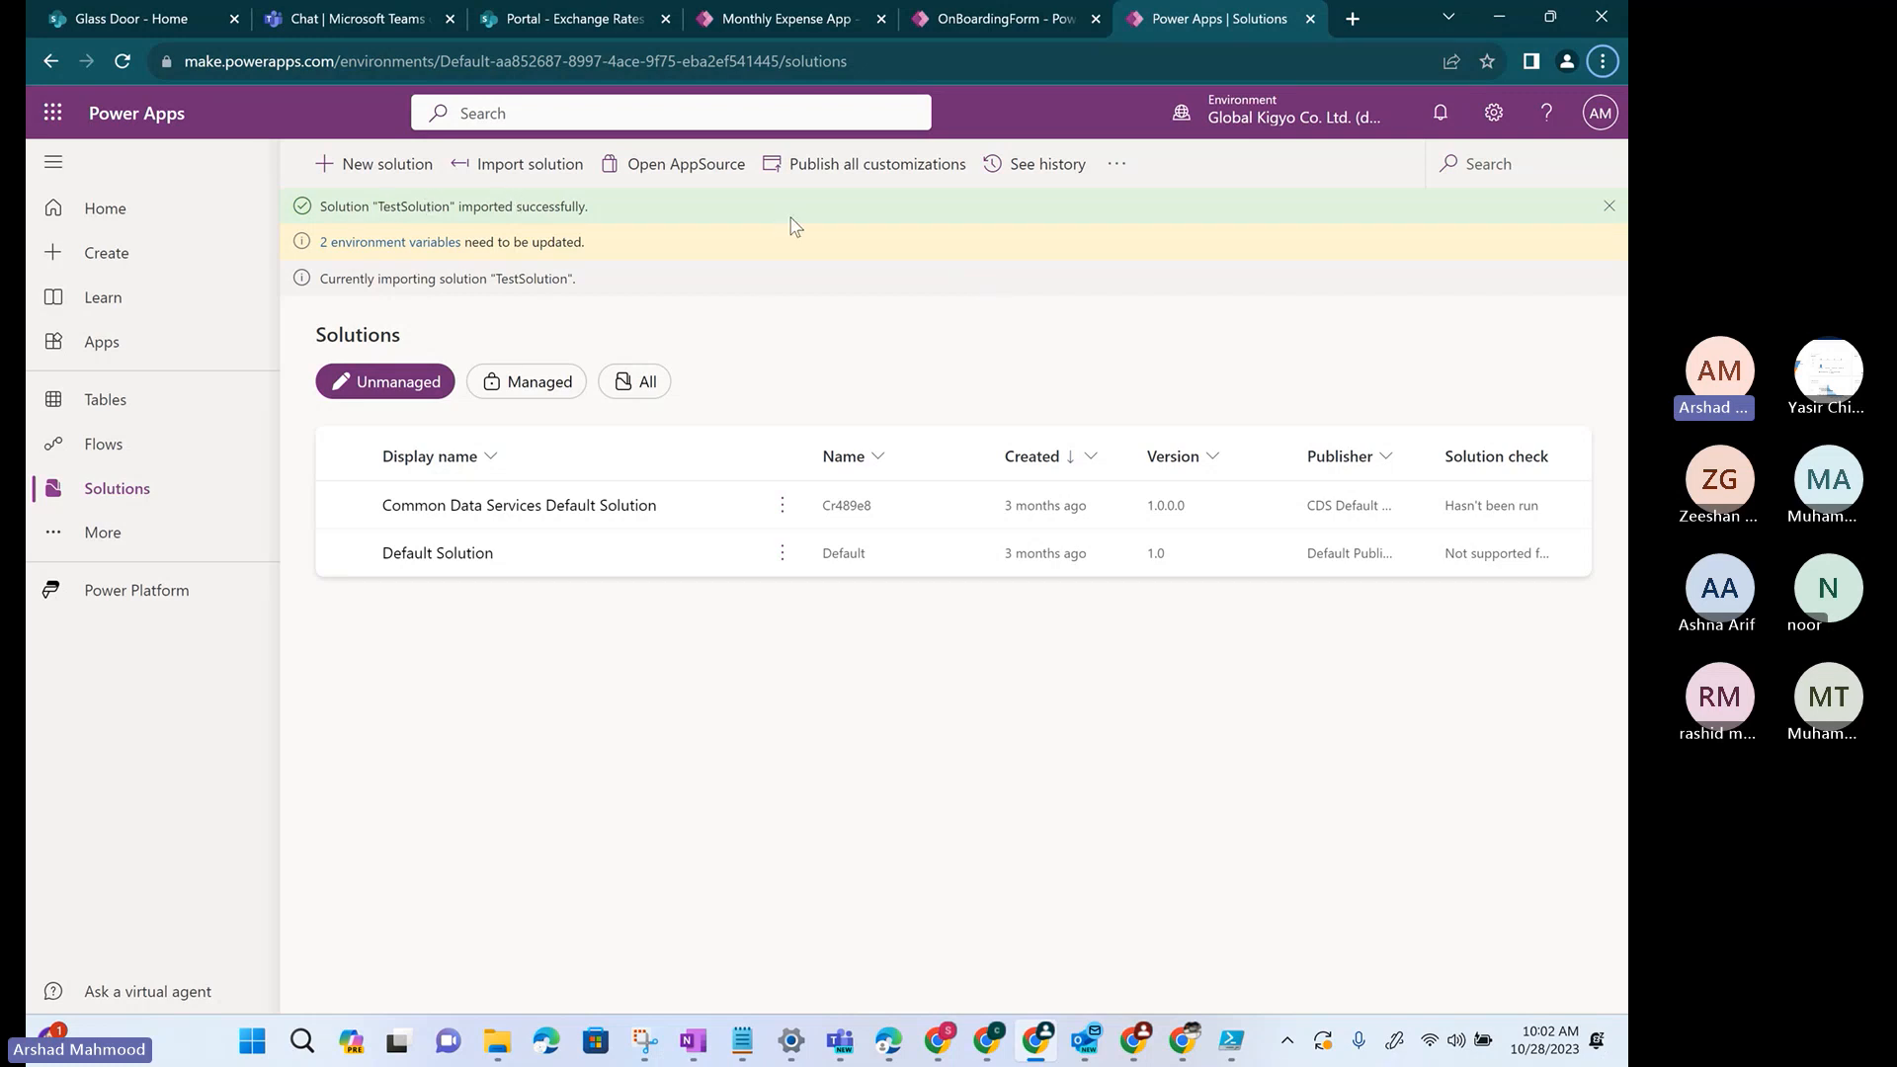
# - Check the TestSolution version among the managed solutions, reloading the list while the import runs, and dismiss the earlier import notification
pyautogui.click(540, 389)
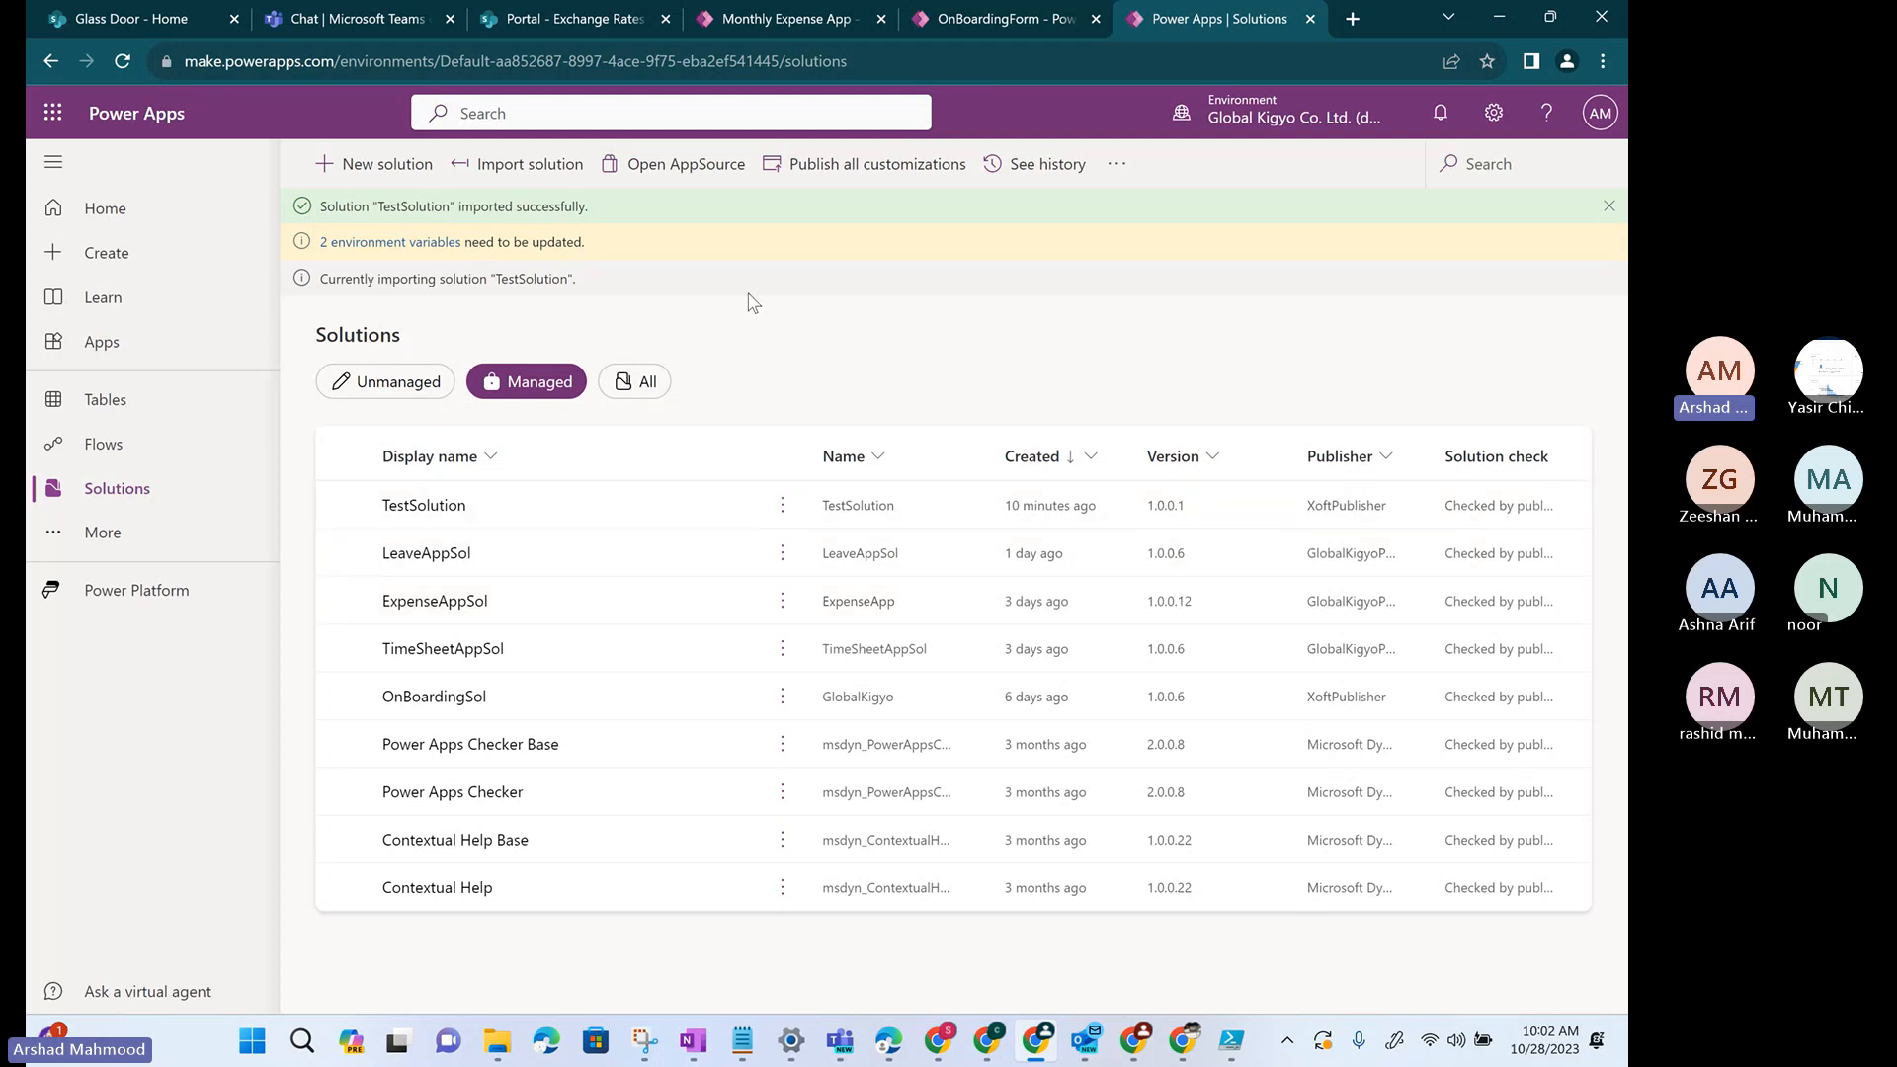
pyautogui.click(121, 63)
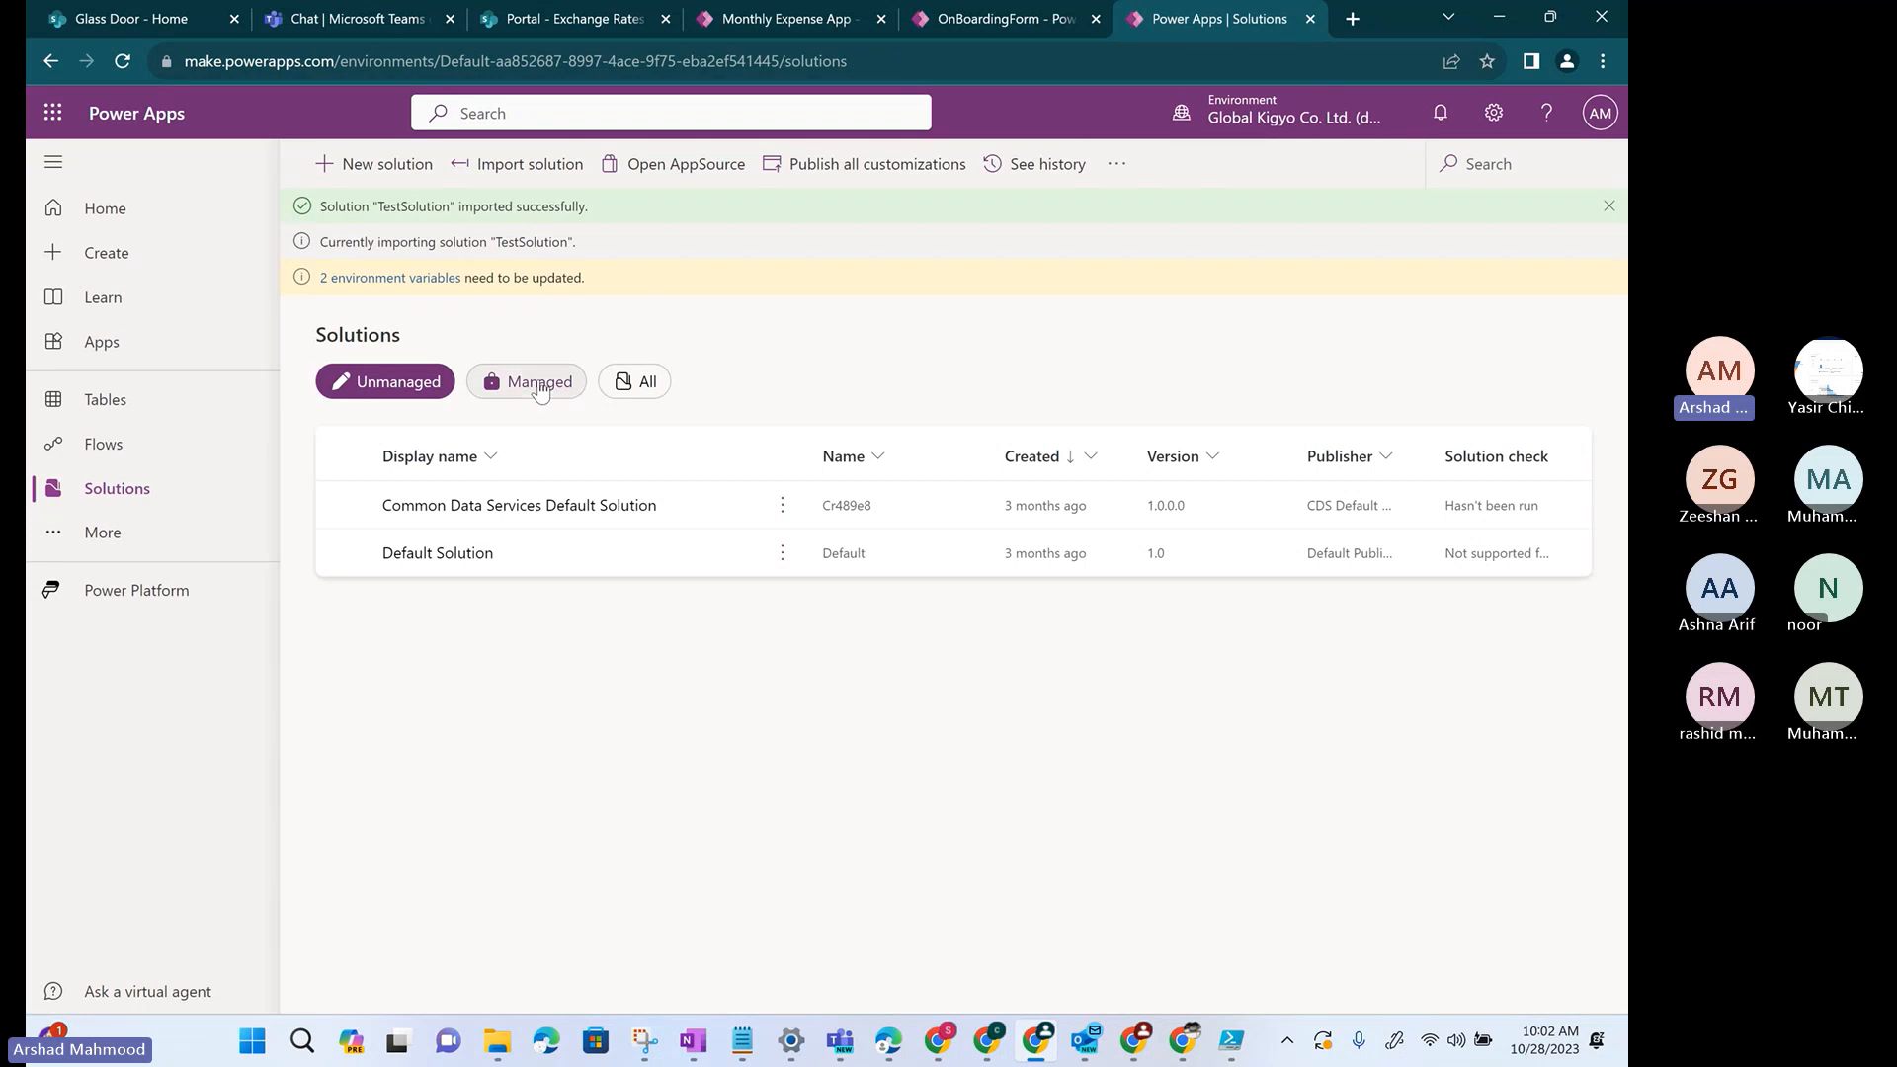
pyautogui.click(540, 387)
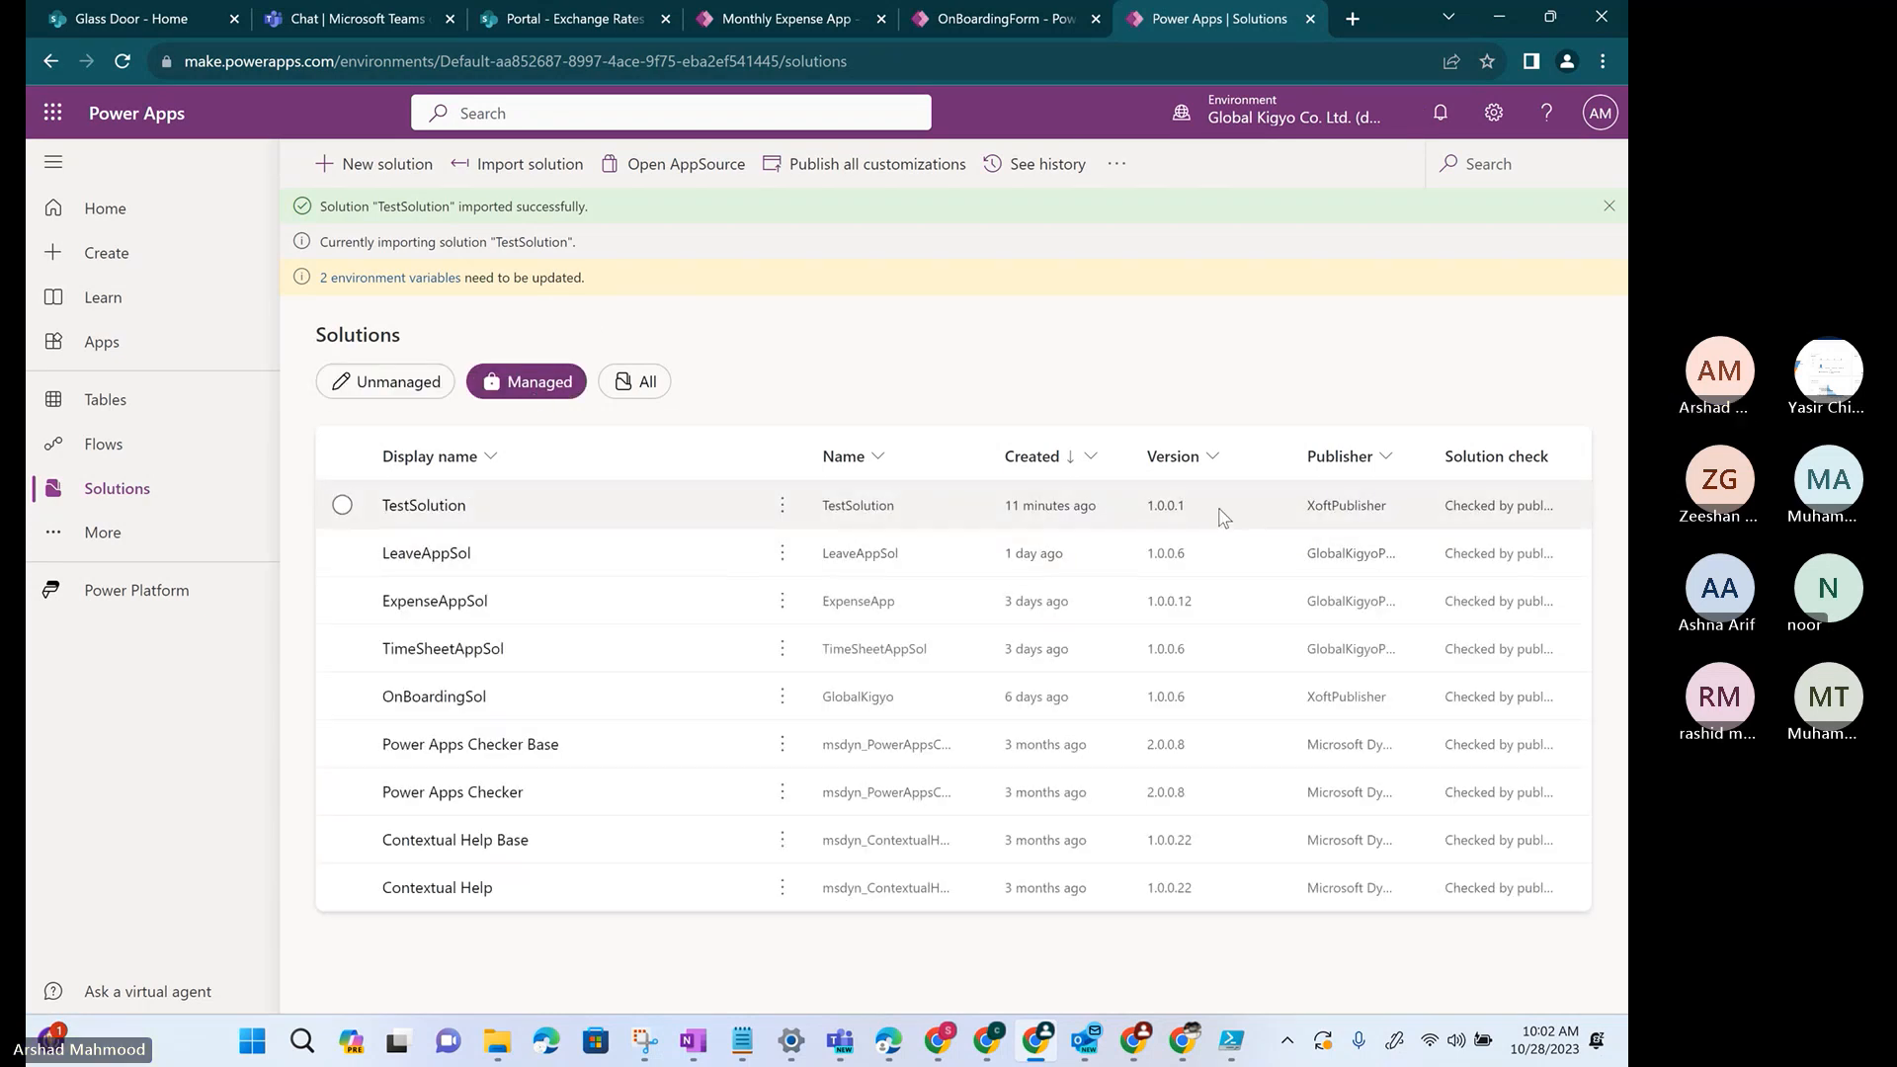
pyautogui.click(127, 65)
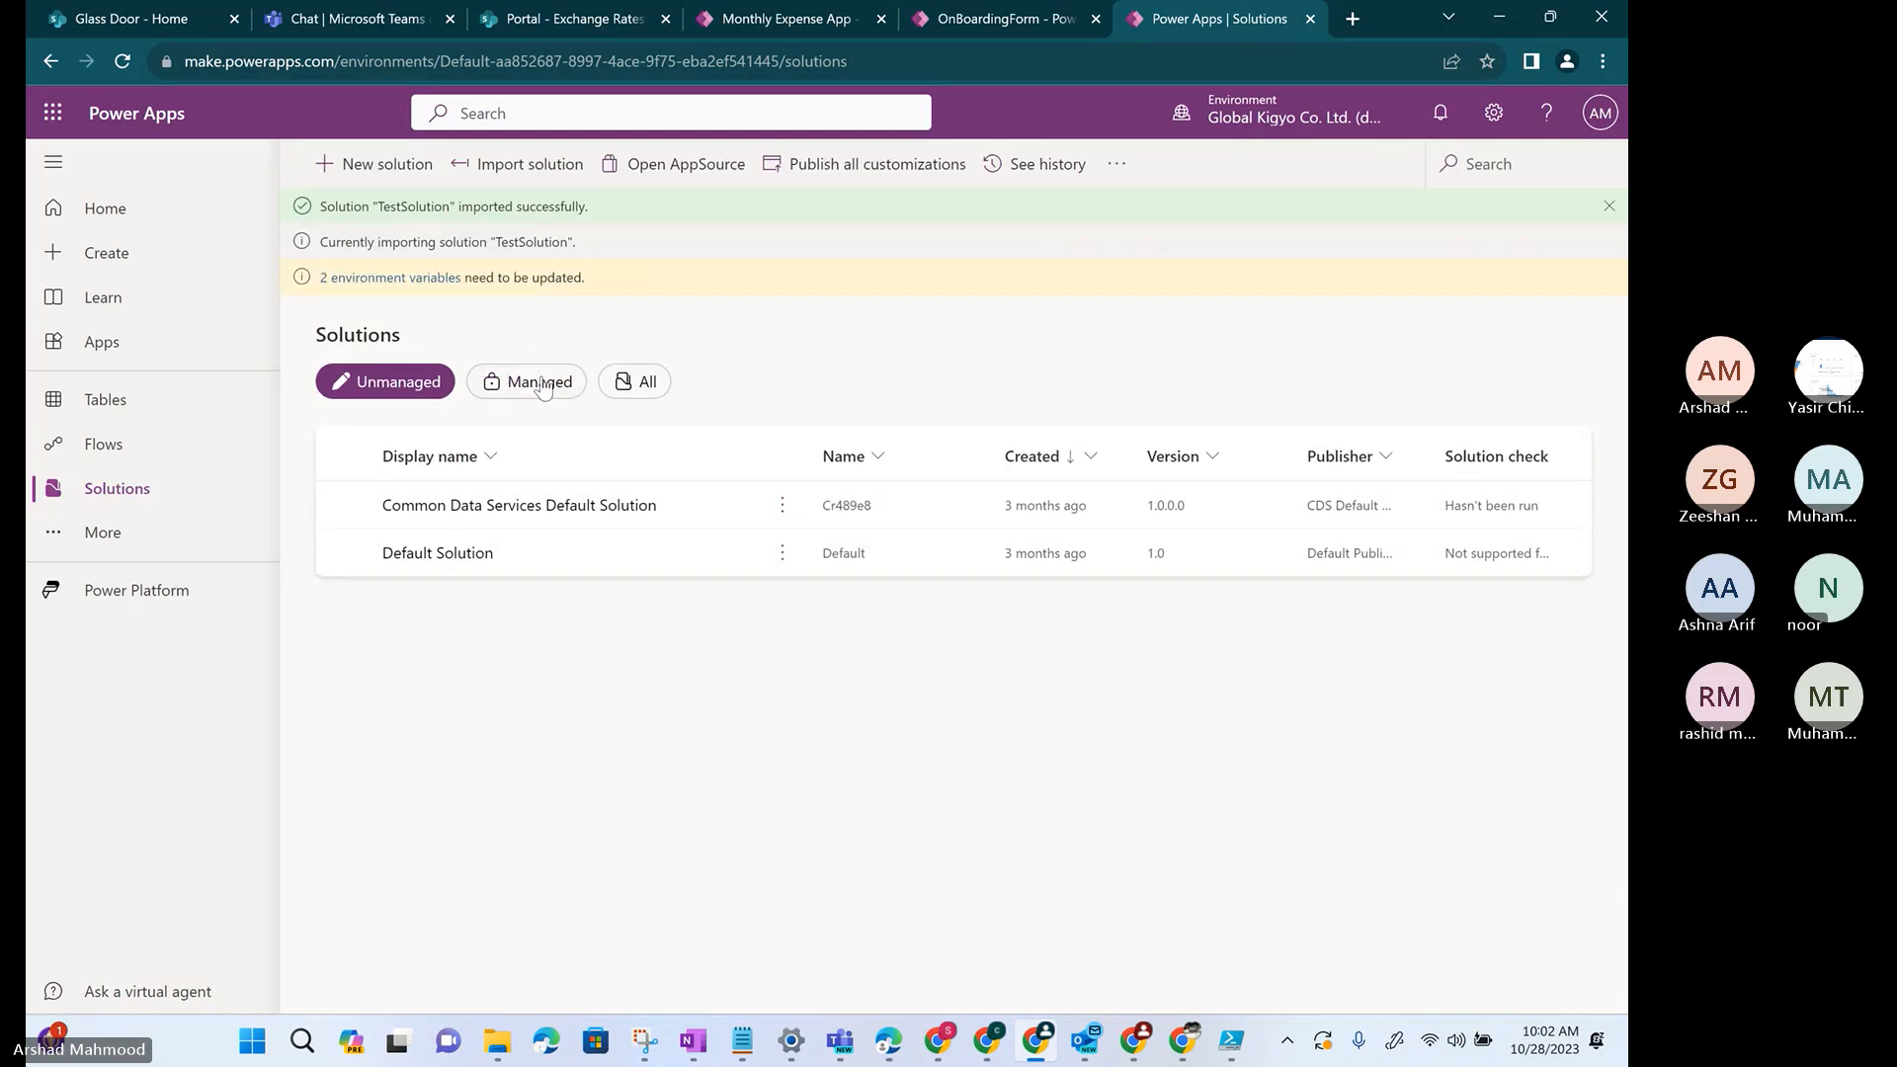
pyautogui.click(540, 397)
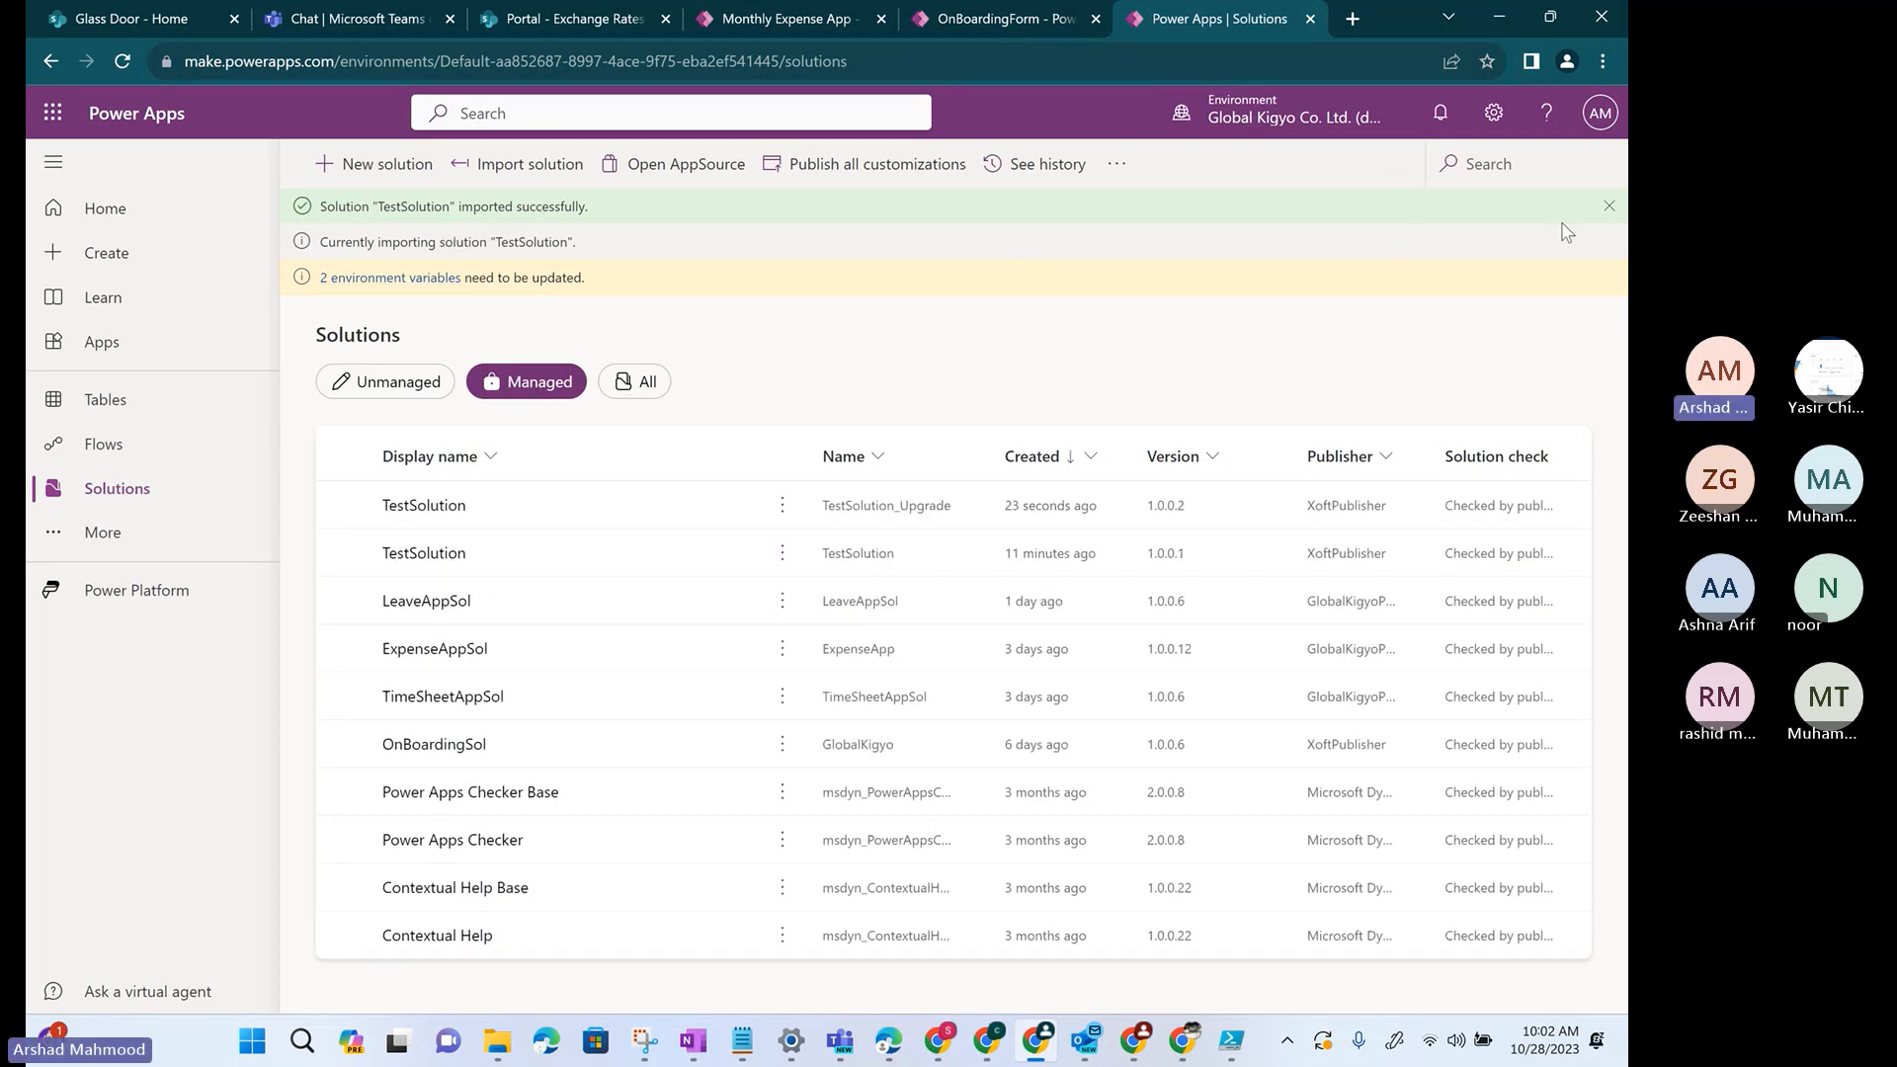
pyautogui.click(1608, 207)
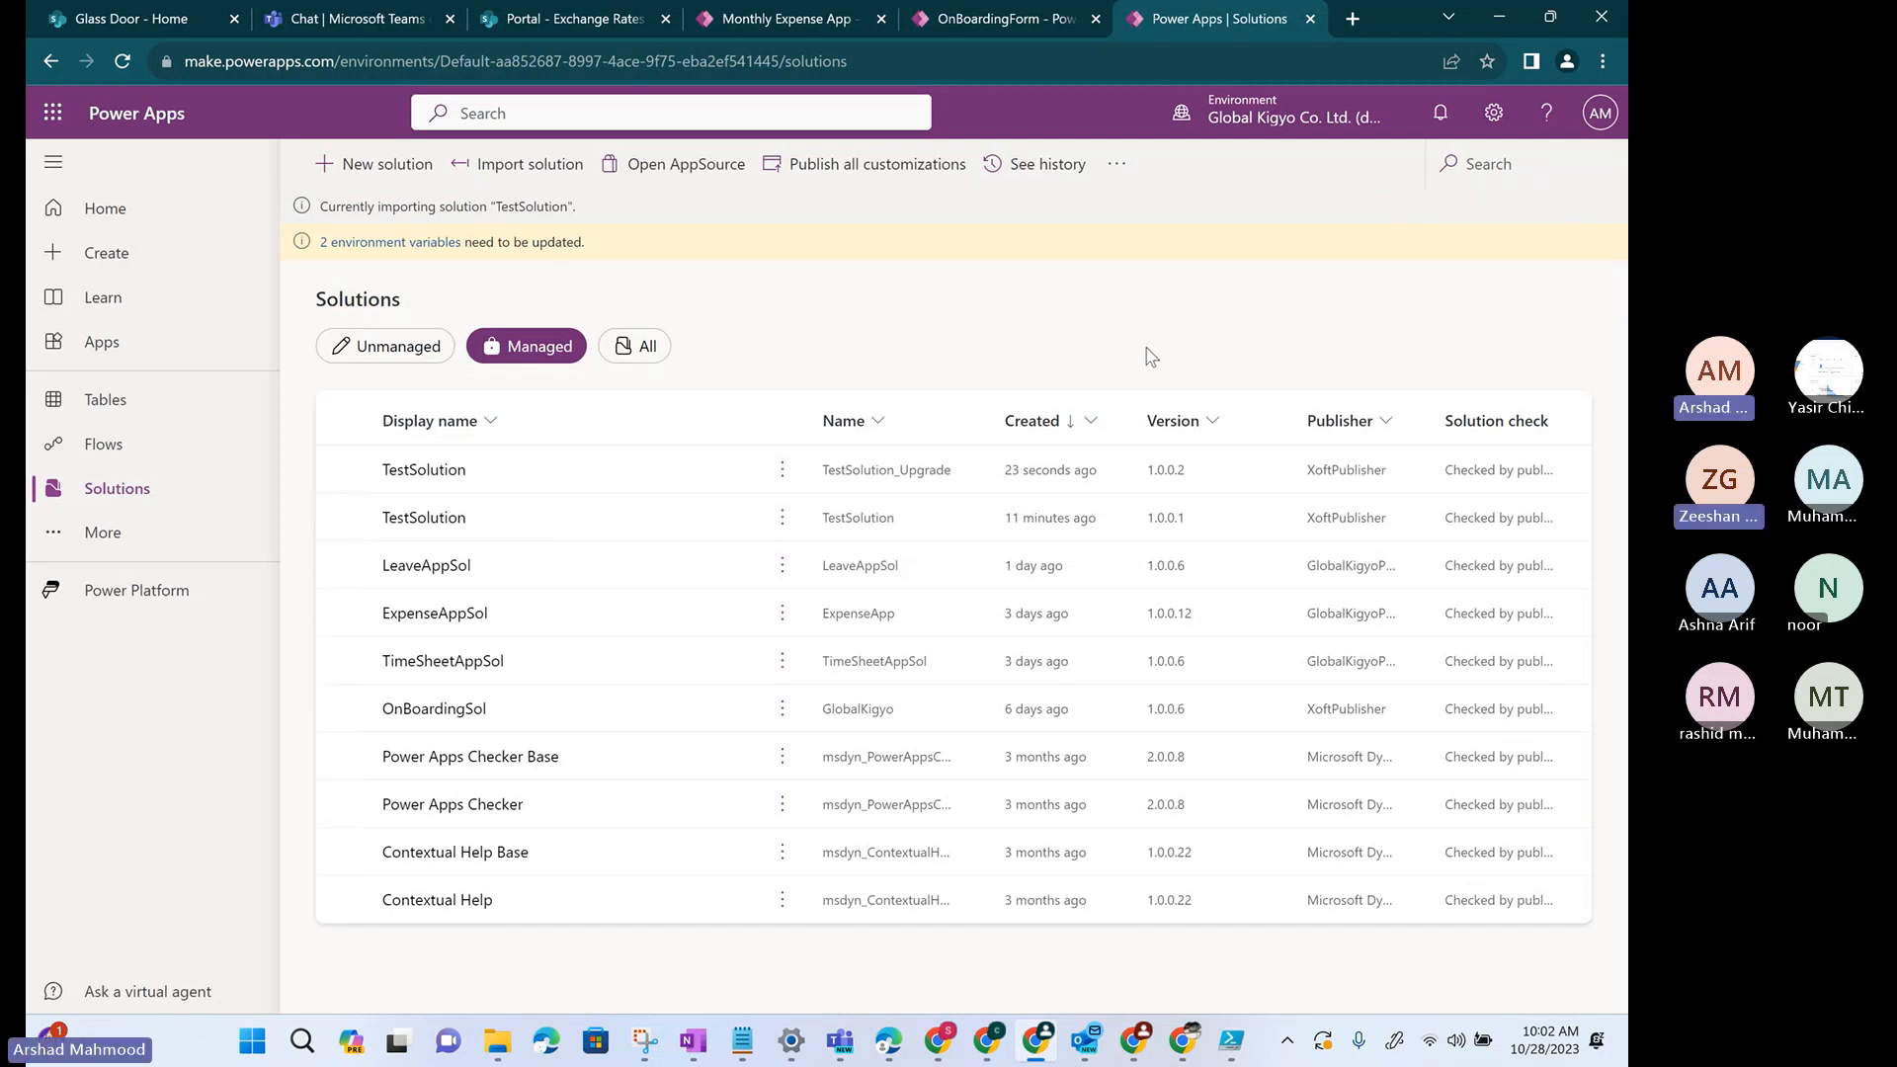